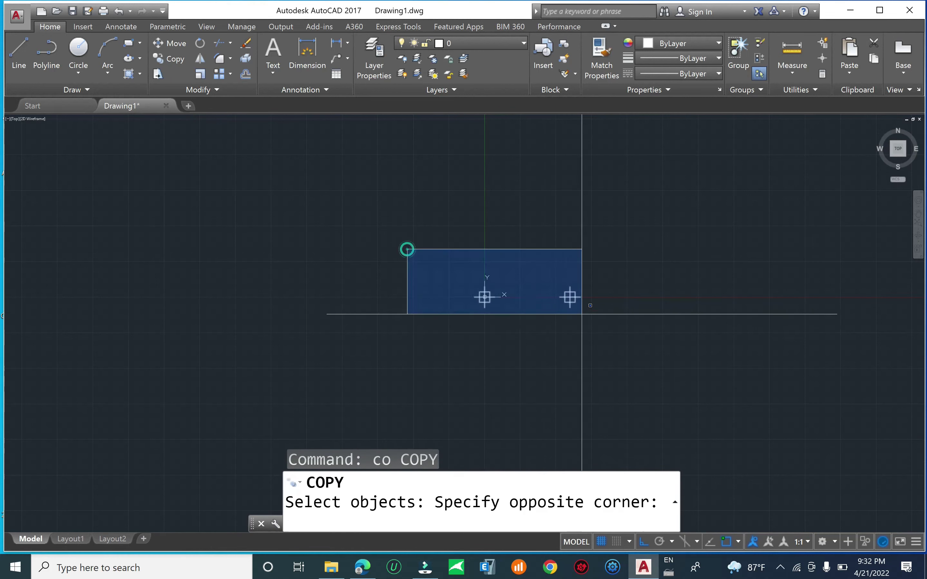
{"action": "left_click", "coordinate": [597, 318]}
{"action": "key", "text": "Return"}
{"action": "left_click", "coordinate": [631, 298]}
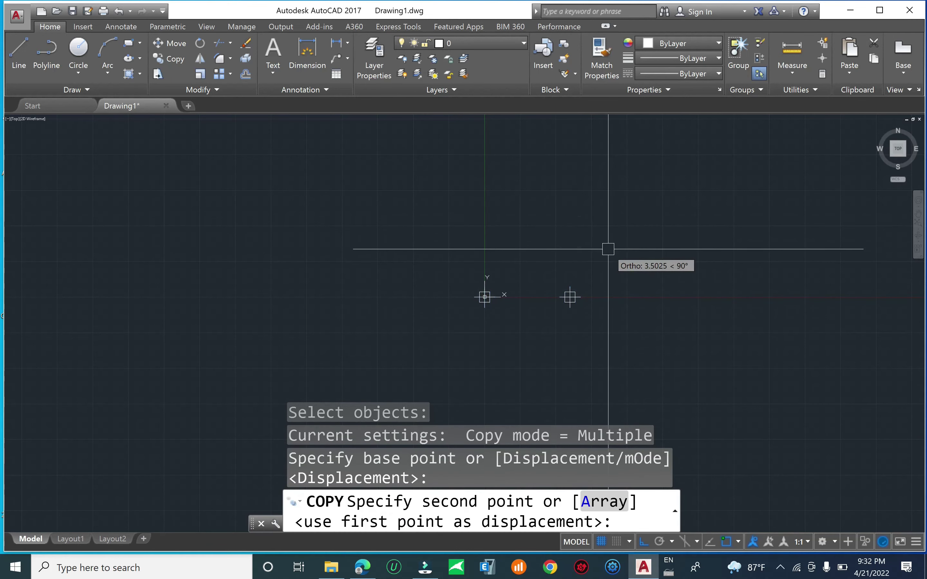
{"action": "key", "text": "Escape"}
{"action": "key", "text": "Escape"}
{"action": "key", "text": "Escape"}
Copy the second point marker 7 units to the right along the X axis.
{"action": "type", "text": "CO"}
{"action": "key", "text": "Return"}
{"action": "left_click", "coordinate": [545, 271]}
{"action": "left_click", "coordinate": [616, 336]}
{"action": "key", "text": "Return"}
{"action": "left_click", "coordinate": [612, 270]}
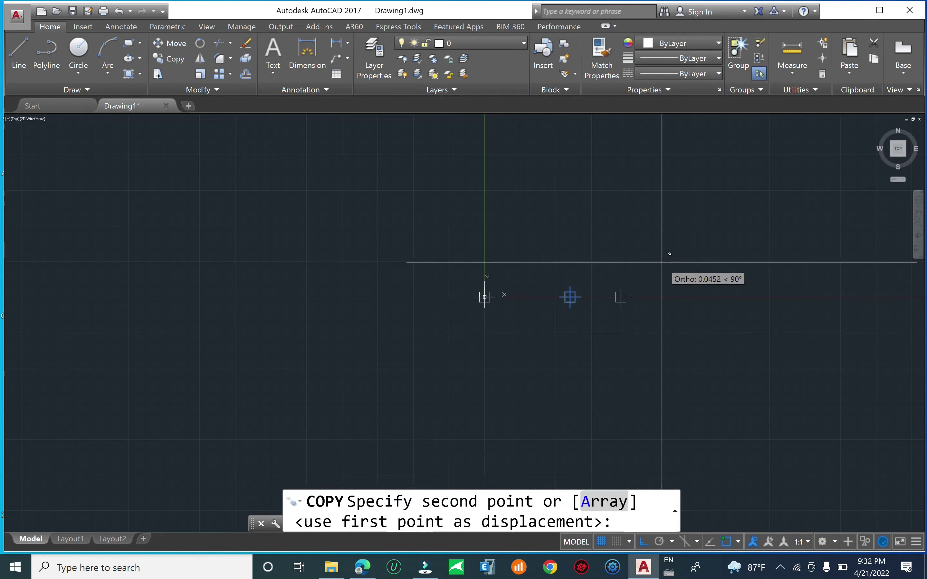
{"action": "key", "text": "Return"}
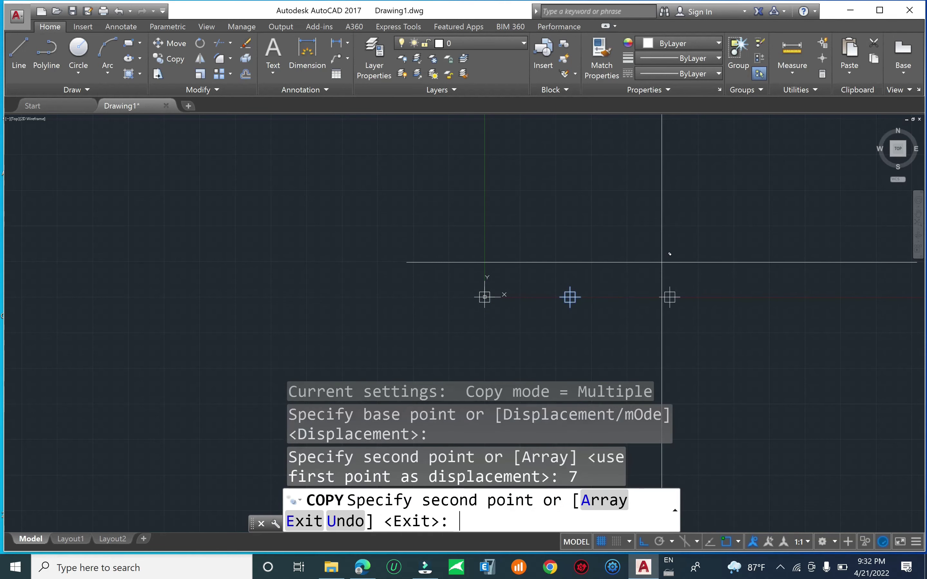
{"action": "key", "text": "Return"}
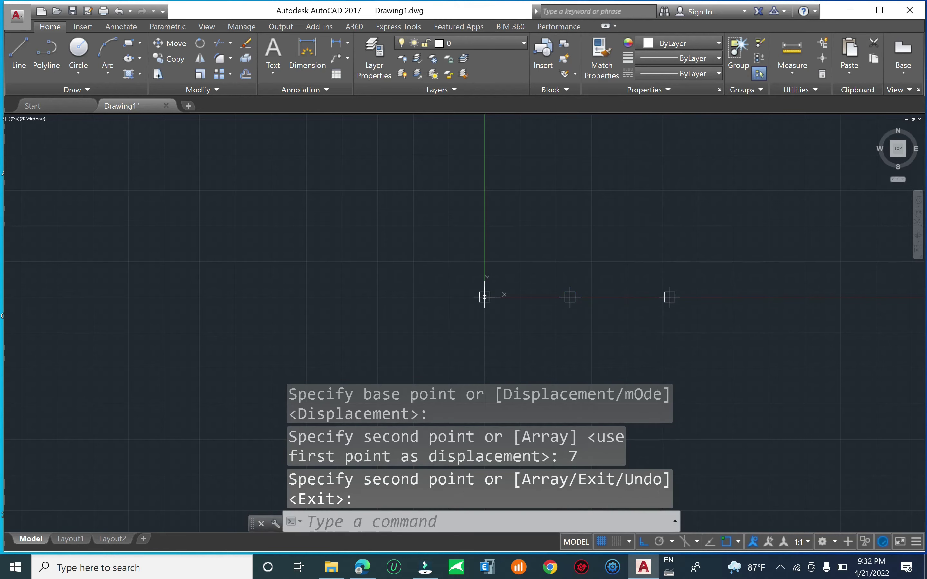
Copy the third point marker 6.5 units to the right to complete a row of four.
{"action": "key", "text": "Return"}
{"action": "left_click", "coordinate": [647, 264]}
{"action": "left_click", "coordinate": [710, 335]}
{"action": "key", "text": "Return"}
{"action": "left_click", "coordinate": [664, 242]}
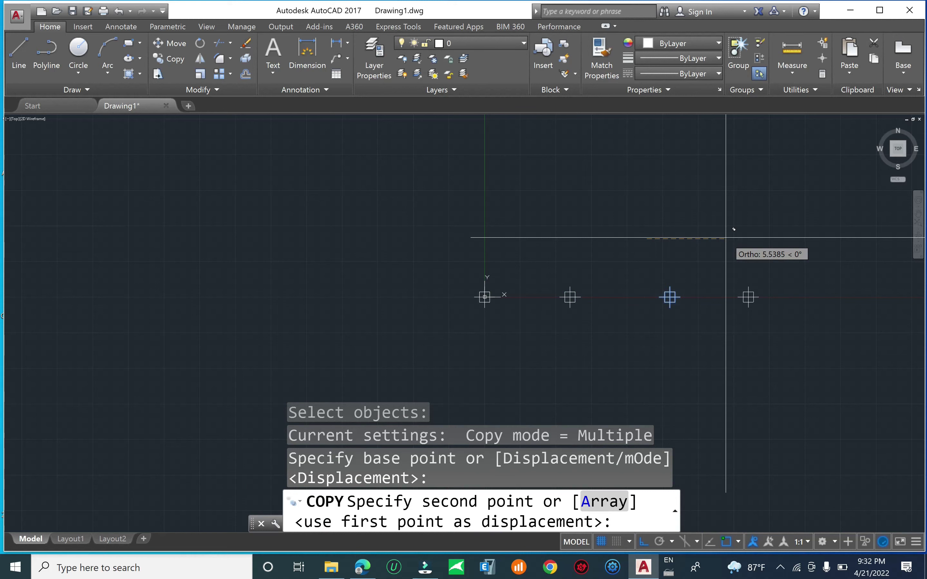
{"action": "key", "text": "Return"}
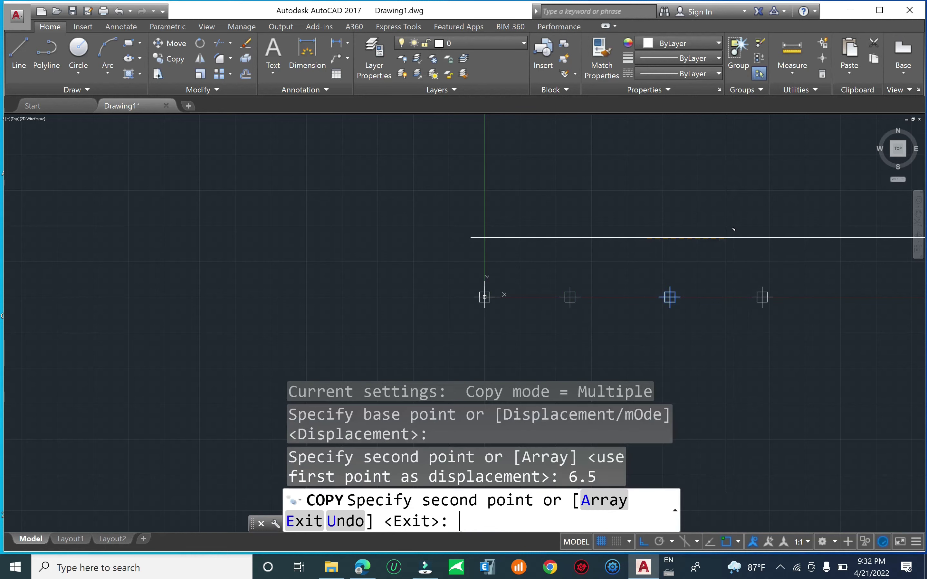
{"action": "key", "text": "Escape"}
Copy the row of four point markers 6 units upward, using the rightmost point as base.
{"action": "middle_click_drag", "start_coordinate": [714, 267], "coordinate": [639, 314]}
{"action": "type", "text": "co"}
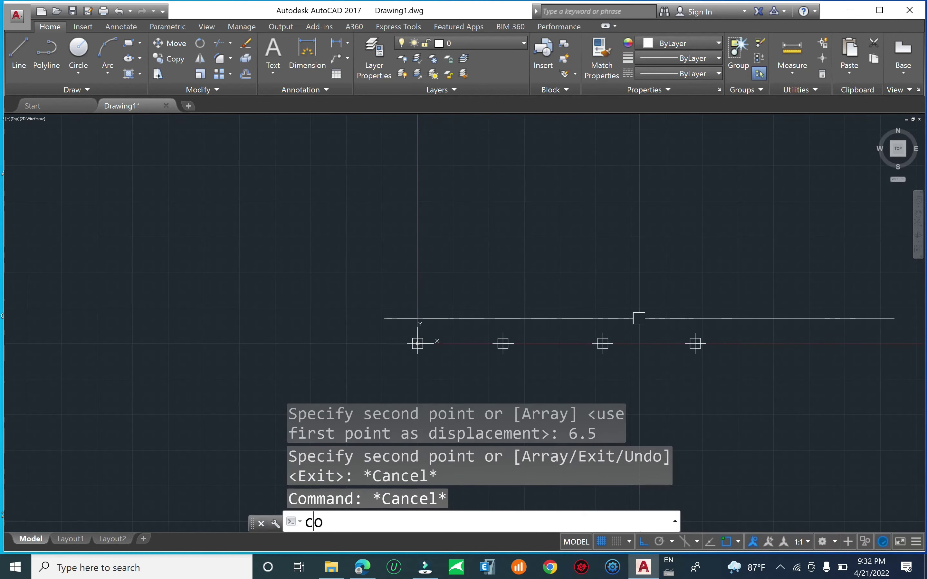
{"action": "key", "text": "Return"}
{"action": "left_click", "coordinate": [428, 291]}
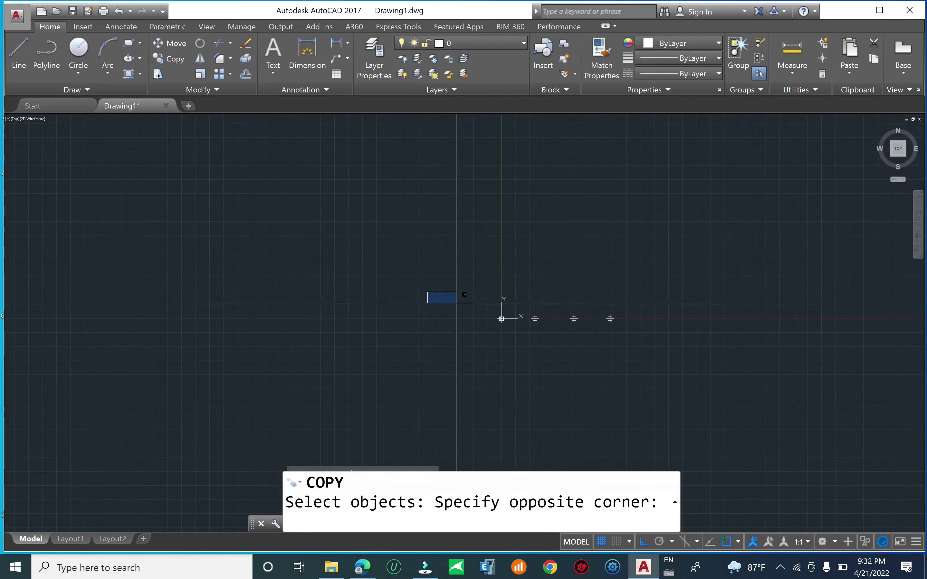
{"action": "left_click", "coordinate": [672, 352]}
{"action": "scroll", "coordinate": [624, 323], "scroll_direction": "up", "scroll_amount": 4}
{"action": "key", "text": "Return"}
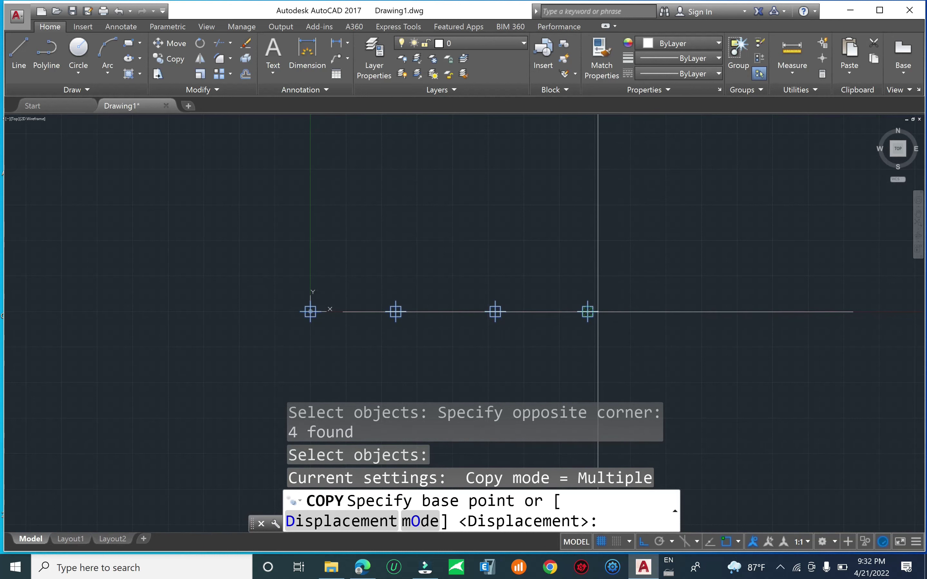
{"action": "left_click", "coordinate": [587, 312]}
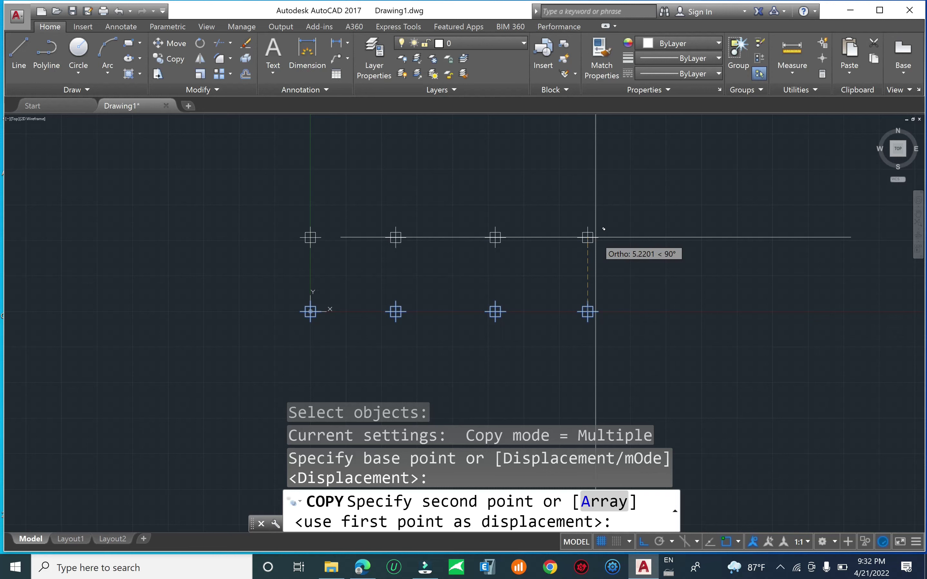
{"action": "type", "text": "6"}
{"action": "key", "text": "Return"}
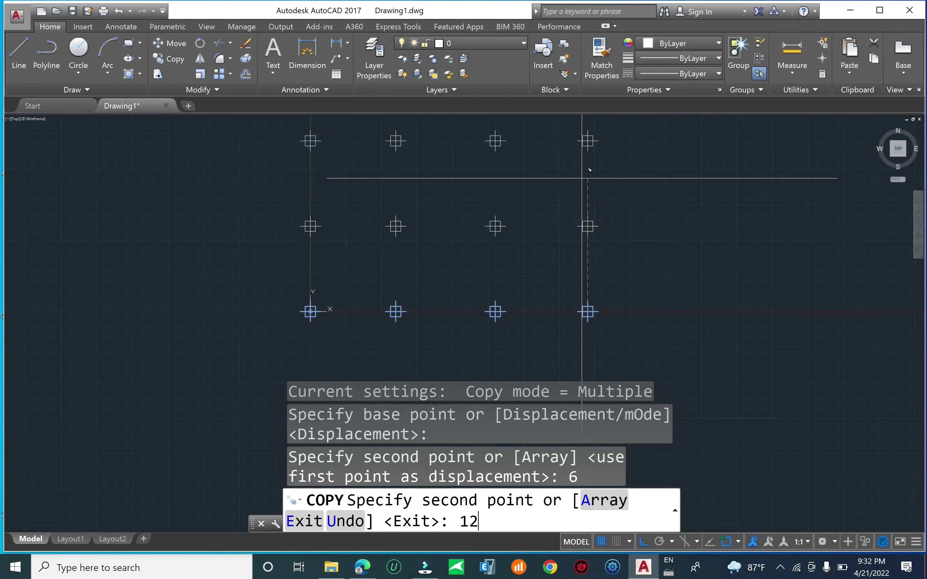
Place two more copies of the row, 12 and 18 units above the original, and finish copying.
{"action": "key", "text": "Return"}
{"action": "scroll", "coordinate": [582, 169], "scroll_direction": "down", "scroll_amount": 4}
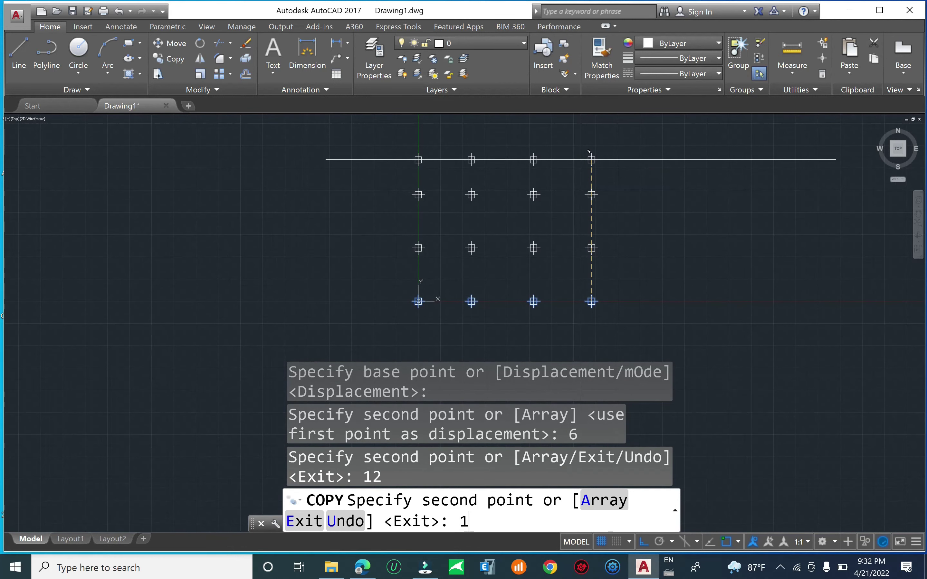
{"action": "key", "text": "Return"}
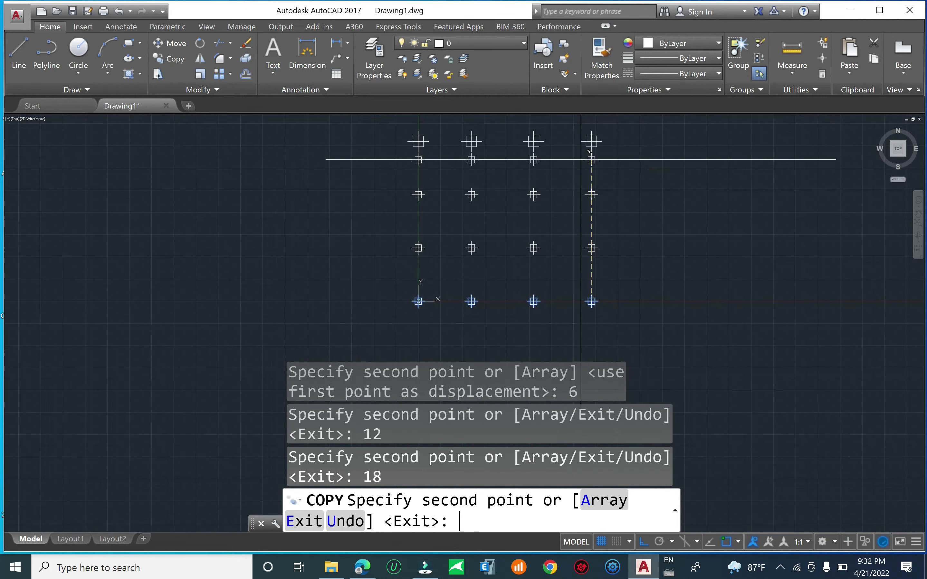
{"action": "scroll", "coordinate": [575, 214], "scroll_direction": "down", "scroll_amount": 2}
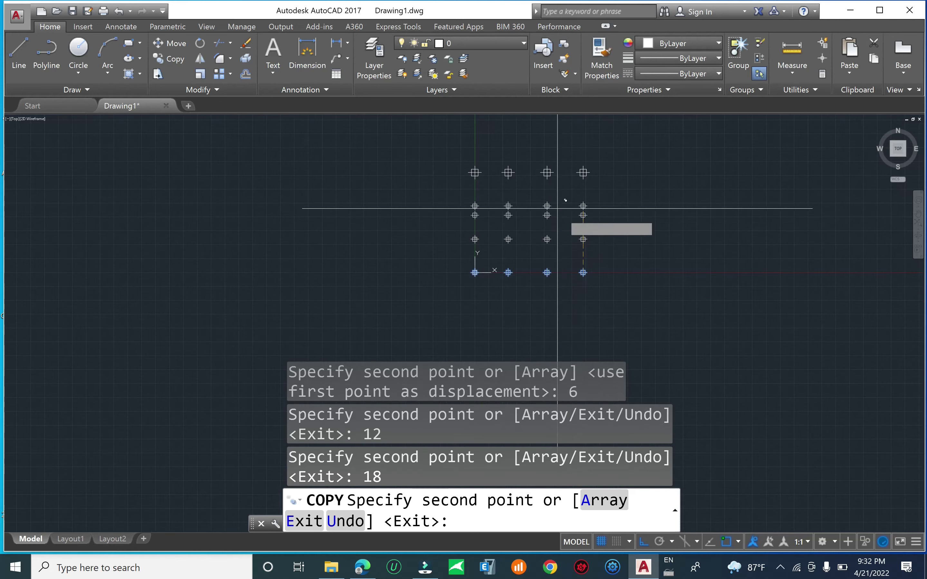
{"action": "key", "text": "Return"}
{"action": "key", "text": "Escape"}
{"action": "key", "text": "Escape"}
{"action": "key", "text": "Escape"}
Regenerate the model so all point markers of the grid display at a uniform size.
{"action": "type", "text": "re"}
{"action": "key", "text": "Return"}
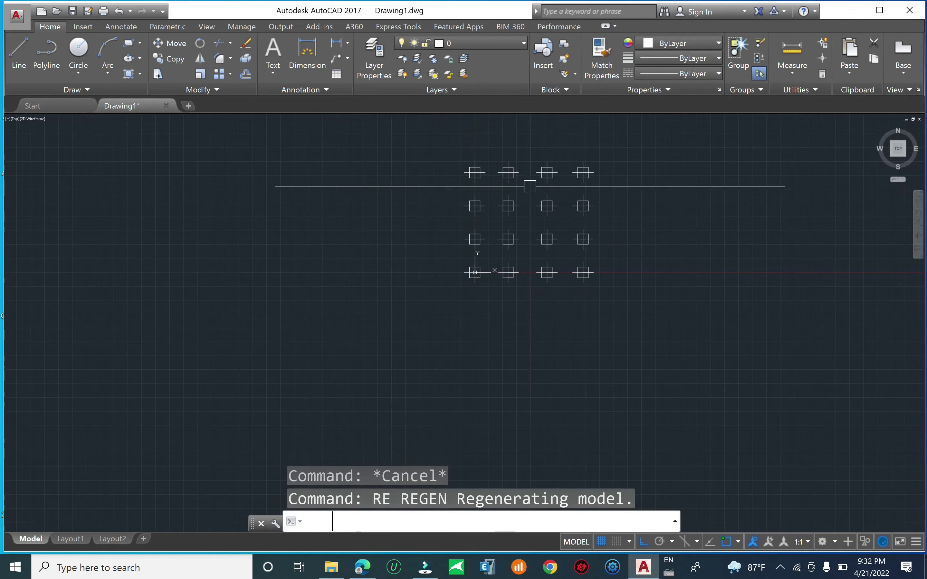
{"action": "scroll", "coordinate": [520, 177], "scroll_direction": "up", "scroll_amount": 3}
{"action": "middle_click_drag", "start_coordinate": [494, 215], "coordinate": [459, 226]}
{"action": "scroll", "coordinate": [459, 225], "scroll_direction": "down", "scroll_amount": 3}
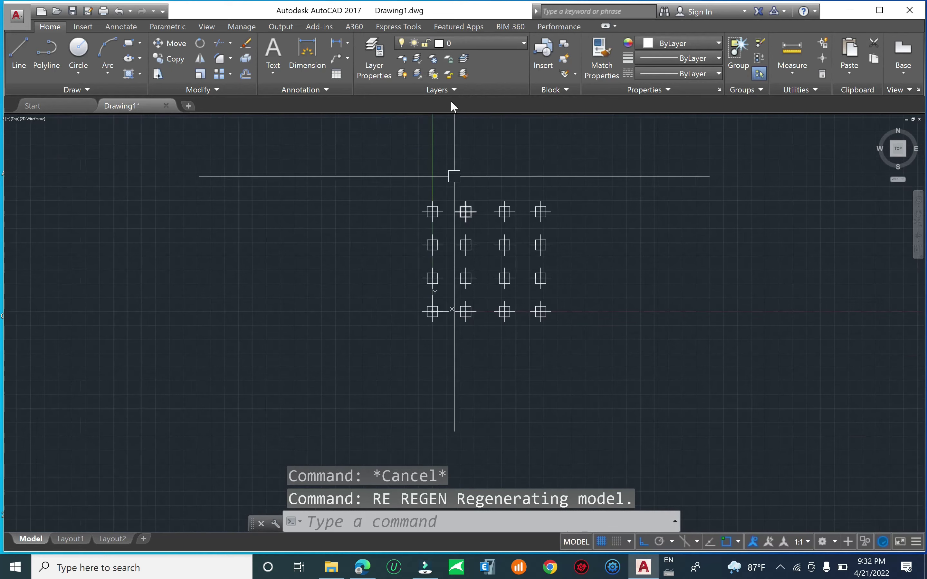
{"action": "middle_click_drag", "start_coordinate": [471, 152], "coordinate": [480, 143]}
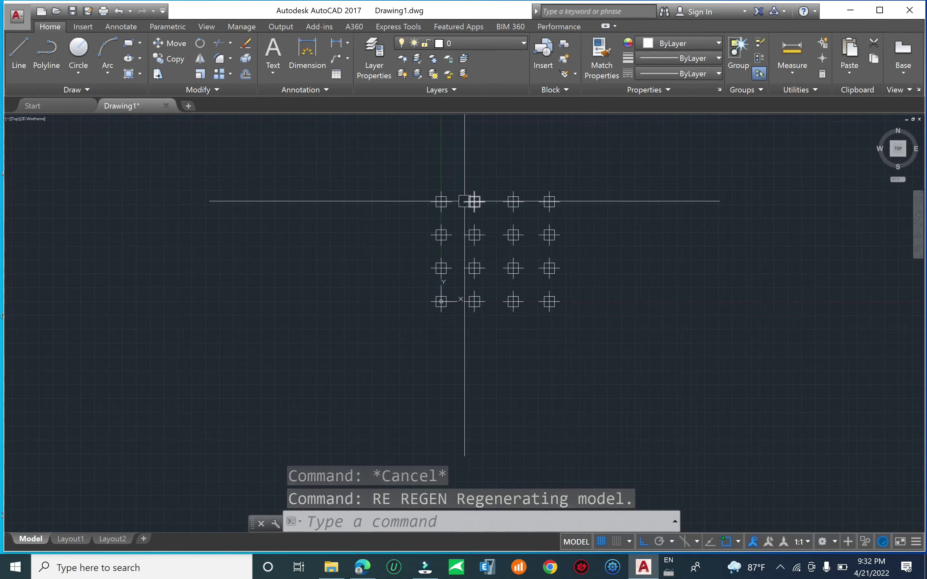
Draw a rectangle from the grid's top-left point to its bottom-right point.
{"action": "key", "text": "Escape"}
{"action": "key", "text": "Escape"}
{"action": "key", "text": "Escape"}
{"action": "type", "text": "r"}
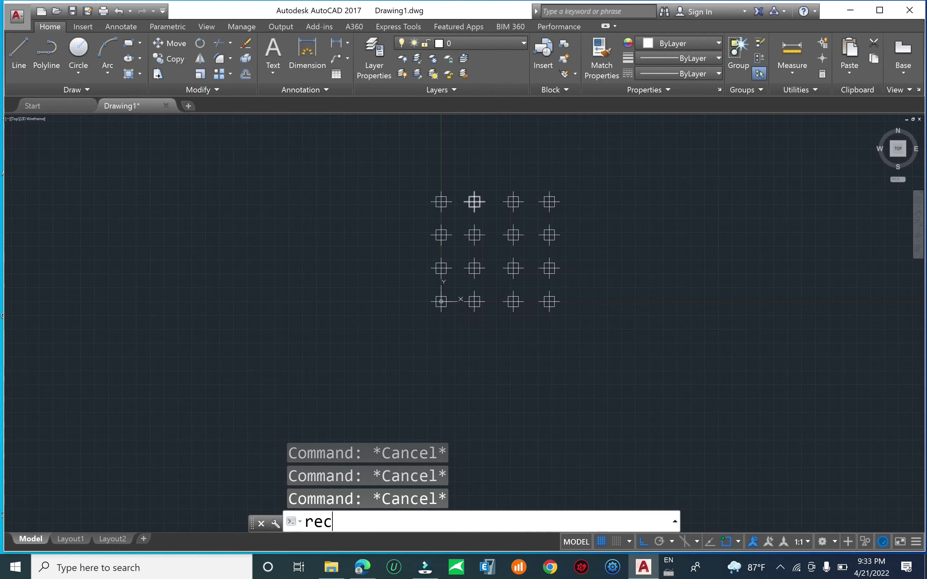
{"action": "type", "text": "ec"}
{"action": "key", "text": "Return"}
{"action": "scroll", "coordinate": [439, 199], "scroll_direction": "up", "scroll_amount": 5}
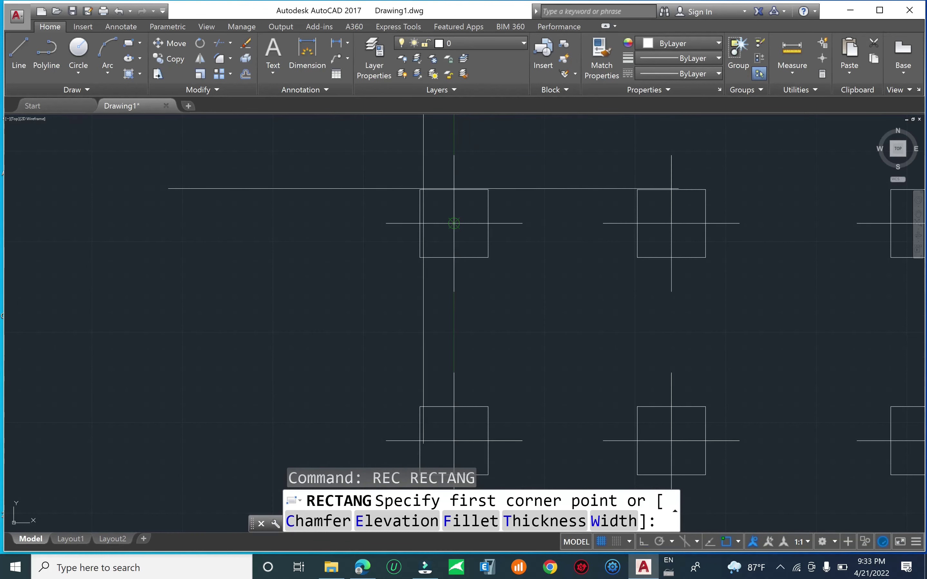
{"action": "middle_click_drag", "start_coordinate": [423, 188], "coordinate": [409, 179]}
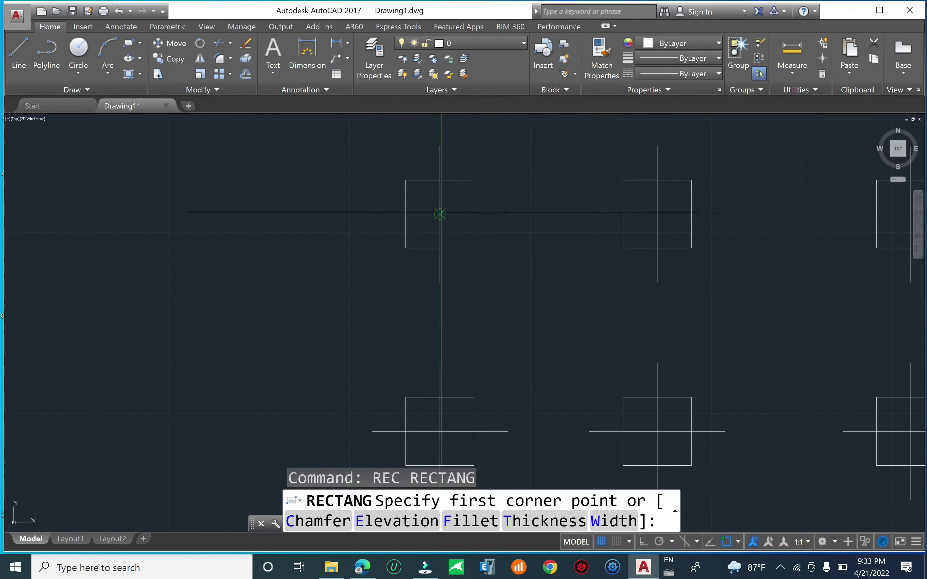
{"action": "left_click", "coordinate": [440, 214]}
{"action": "scroll", "coordinate": [439, 214], "scroll_direction": "down", "scroll_amount": 6}
{"action": "scroll", "coordinate": [544, 286], "scroll_direction": "up", "scroll_amount": 3}
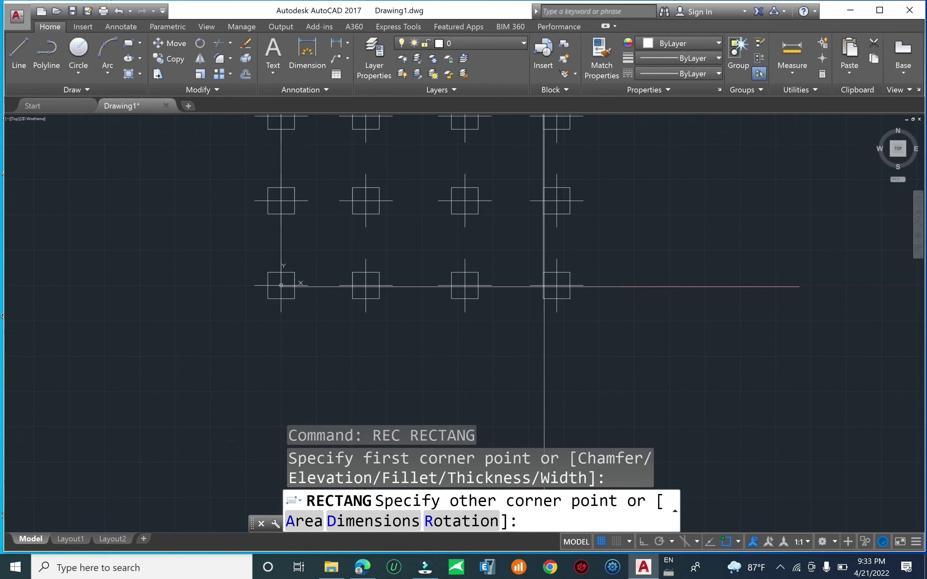
{"action": "left_click", "coordinate": [556, 286]}
{"action": "middle_click_drag", "start_coordinate": [563, 135], "coordinate": [574, 199]}
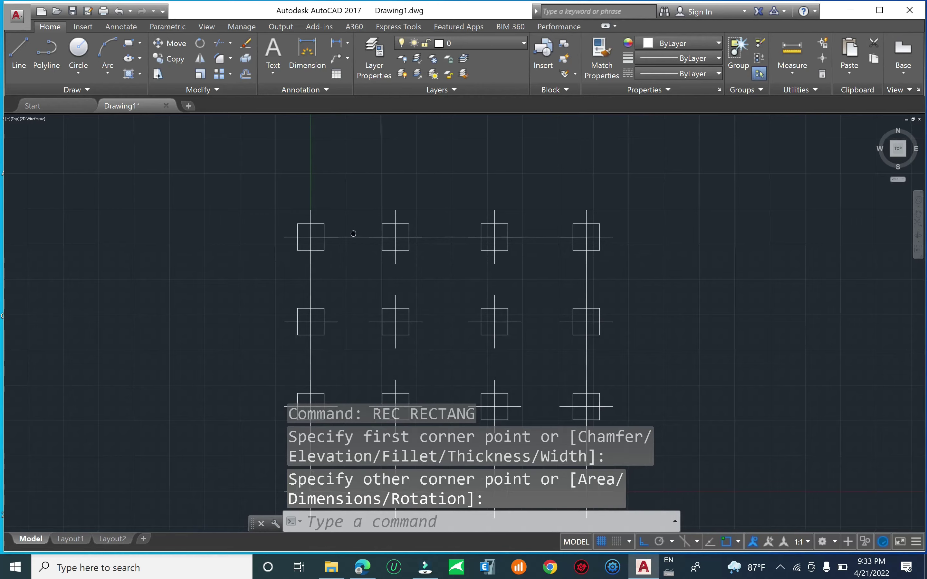
Offset the rectangle through the outer points by 1 unit outward and end the Offset command.
{"action": "middle_click_drag", "start_coordinate": [332, 199], "coordinate": [395, 193]}
{"action": "scroll", "coordinate": [394, 193], "scroll_direction": "down", "scroll_amount": 4}
{"action": "scroll", "coordinate": [422, 173], "scroll_direction": "up", "scroll_amount": 4}
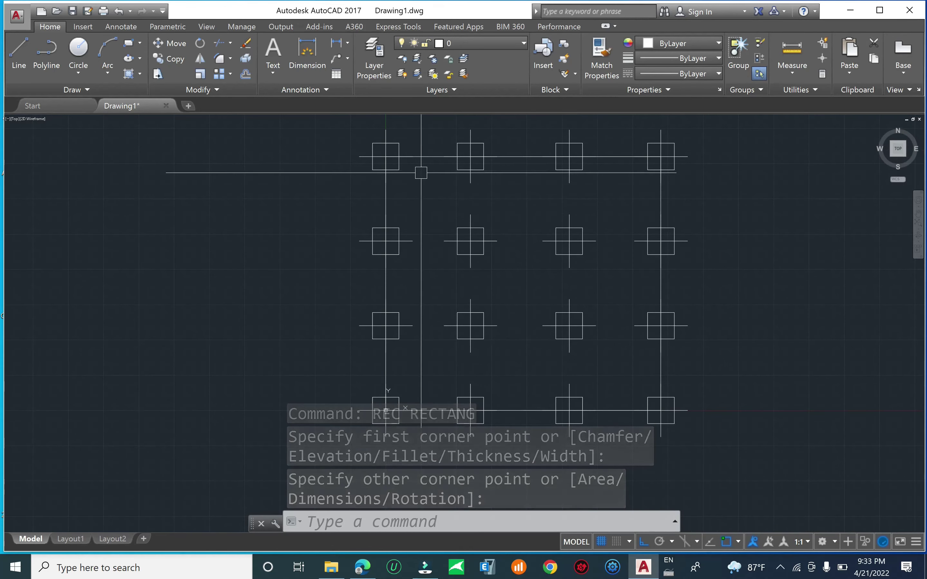
{"action": "key", "text": "Escape"}
{"action": "key", "text": "Escape"}
{"action": "type", "text": "O"}
{"action": "key", "text": "Return"}
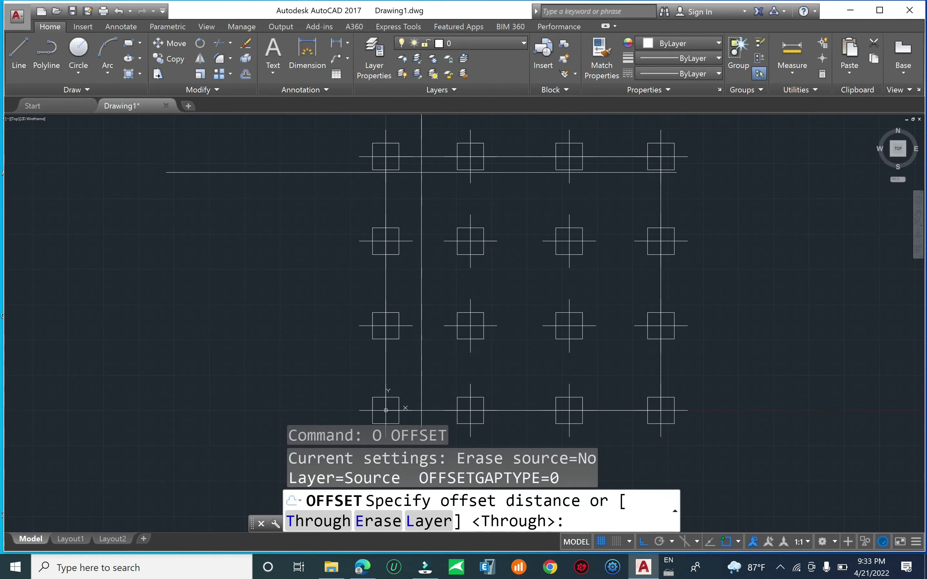
{"action": "type", "text": "1"}
{"action": "key", "text": "Return"}
{"action": "left_click", "coordinate": [386, 411]}
{"action": "left_click", "coordinate": [406, 383]}
{"action": "scroll", "coordinate": [389, 148], "scroll_direction": "down", "scroll_amount": 3}
{"action": "scroll", "coordinate": [390, 147], "scroll_direction": "up", "scroll_amount": 3}
{"action": "left_click", "coordinate": [389, 147]}
{"action": "scroll", "coordinate": [389, 147], "scroll_direction": "up", "scroll_amount": 3}
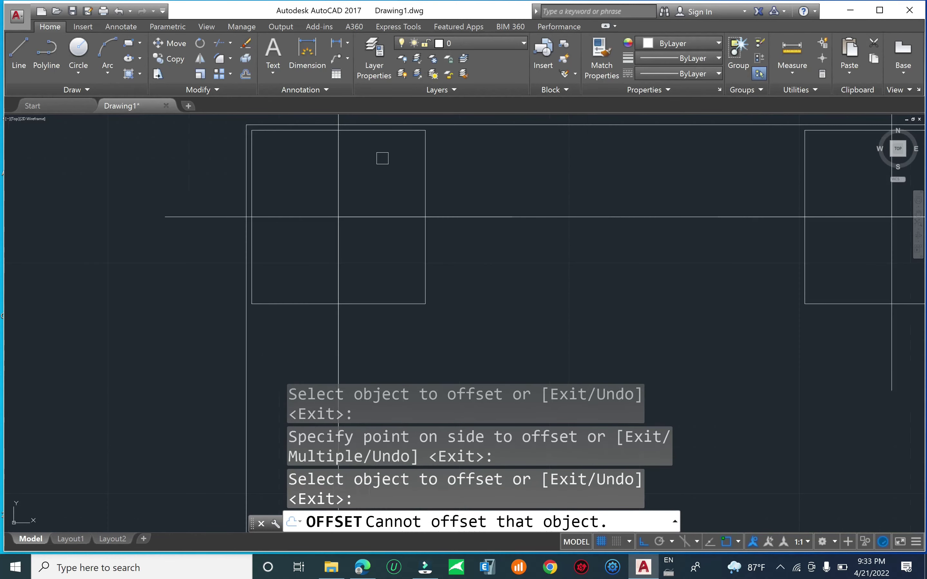
{"action": "scroll", "coordinate": [421, 195], "scroll_direction": "down", "scroll_amount": 5}
{"action": "scroll", "coordinate": [431, 182], "scroll_direction": "up", "scroll_amount": 4}
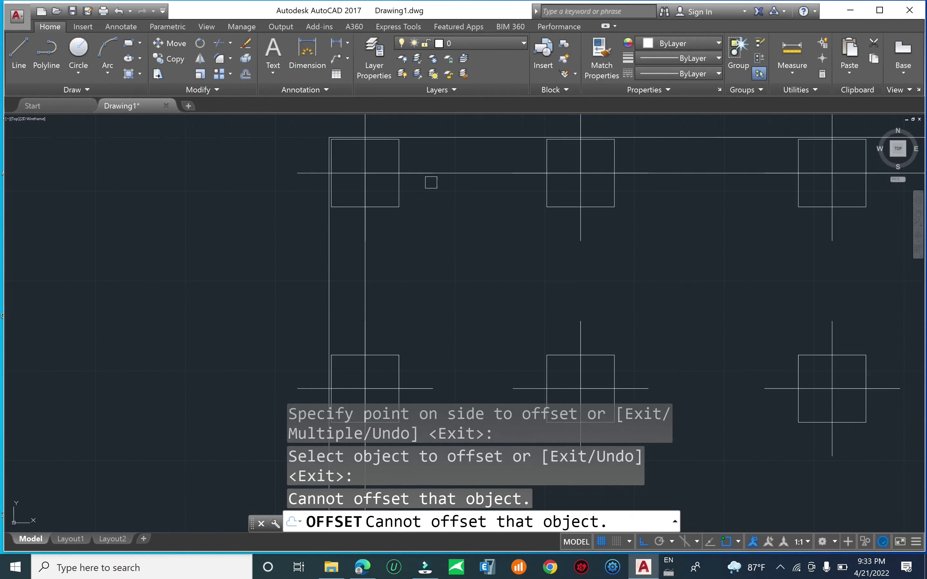
{"action": "key", "text": "Escape"}
{"action": "key", "text": "Escape"}
{"action": "key", "text": "Escape"}
Try erasing the inner rectangle together with the top-left point marker, and undo that erasure.
{"action": "left_click", "coordinate": [435, 161]}
{"action": "left_click", "coordinate": [411, 188]}
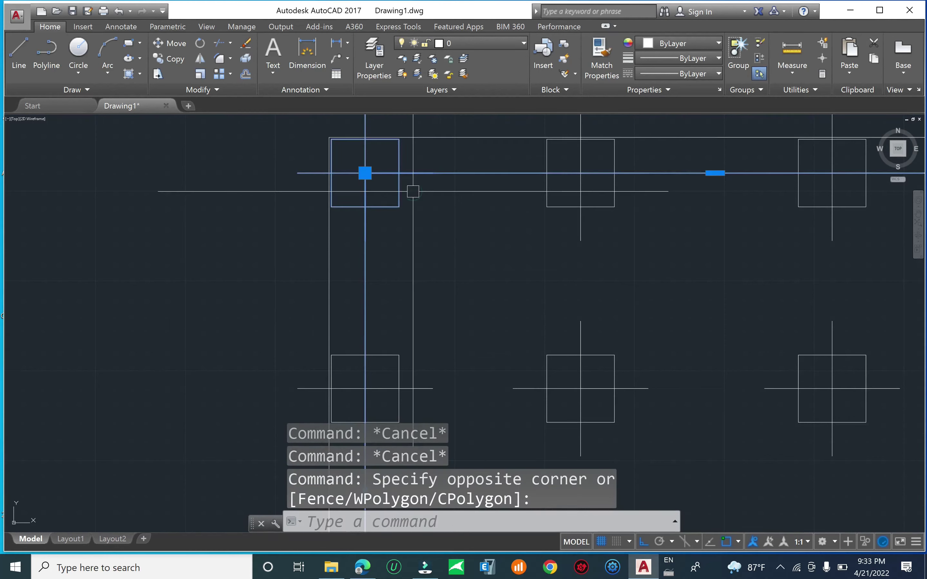
{"action": "scroll", "coordinate": [413, 190], "scroll_direction": "down", "scroll_amount": 3}
{"action": "type", "text": "e"}
{"action": "key", "text": "Return"}
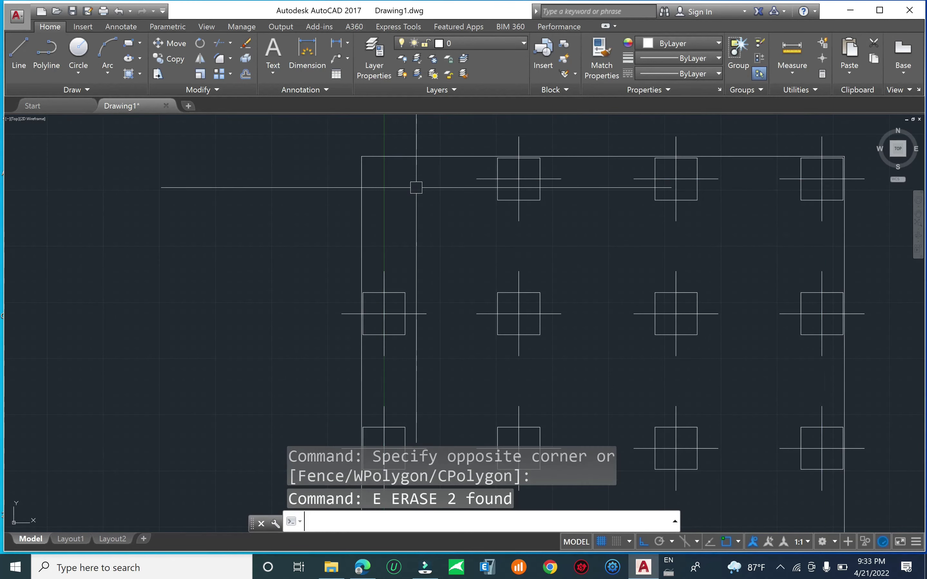
{"action": "key", "text": "ctrl+z"}
{"action": "key", "text": "Escape"}
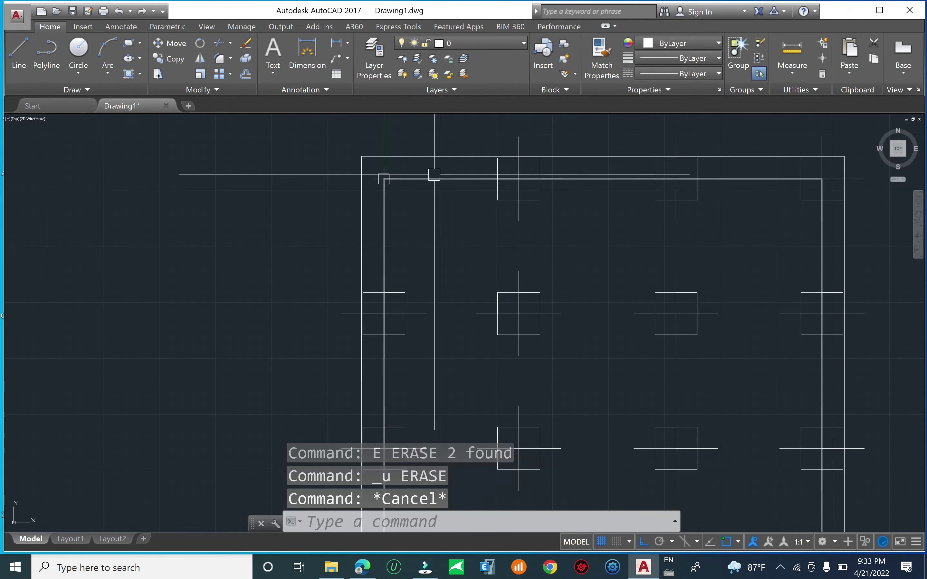
Erase only the inner rectangle that runs through the outer grid points.
{"action": "left_click", "coordinate": [440, 173]}
{"action": "left_click", "coordinate": [438, 190]}
{"action": "type", "text": "e"}
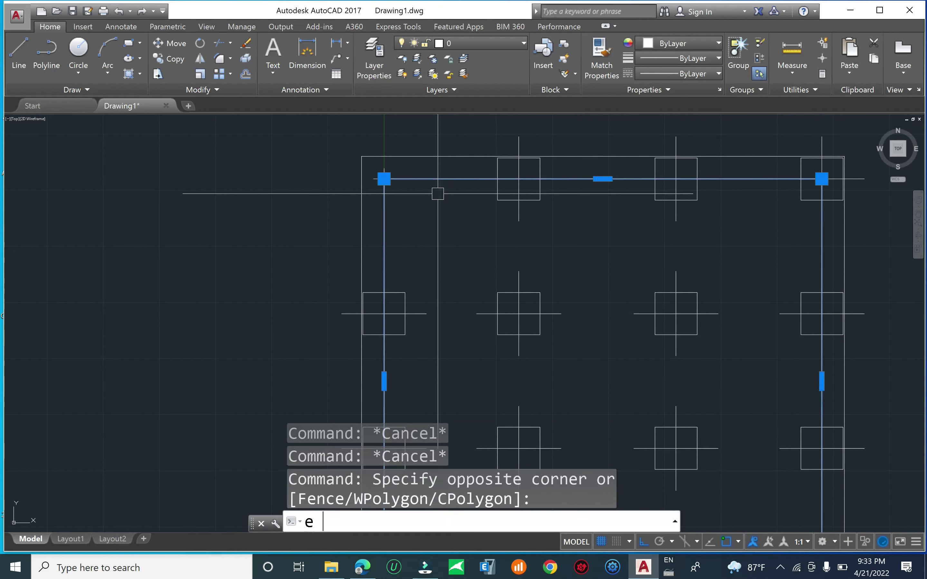
{"action": "key", "text": "Return"}
{"action": "scroll", "coordinate": [439, 190], "scroll_direction": "down", "scroll_amount": 2}
{"action": "key", "text": "Escape"}
{"action": "key", "text": "Escape"}
Regenerate the model to refresh the point marker display inside the outer boundary.
{"action": "type", "text": "r"}
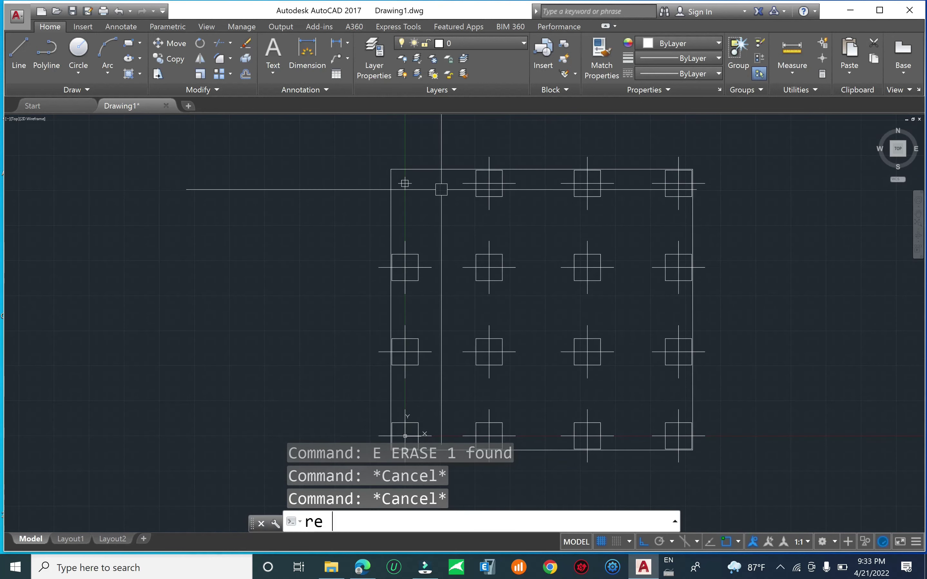
{"action": "type", "text": "e"}
{"action": "key", "text": "Return"}
{"action": "scroll", "coordinate": [439, 227], "scroll_direction": "down", "scroll_amount": 1}
{"action": "scroll", "coordinate": [488, 314], "scroll_direction": "up", "scroll_amount": 1}
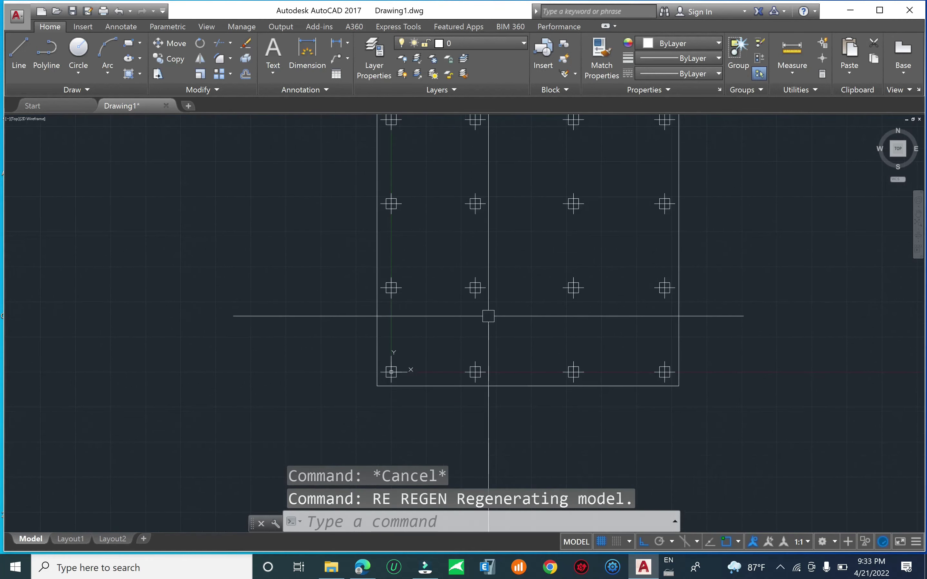
Examine the four-by-four point grid, its second column of points and the rectangular boundary around it.
{"action": "scroll", "coordinate": [488, 314], "scroll_direction": "up", "scroll_amount": 1}
{"action": "middle_click_drag", "start_coordinate": [489, 315], "coordinate": [478, 316]}
{"action": "middle_click_drag", "start_coordinate": [491, 397], "coordinate": [485, 397]}
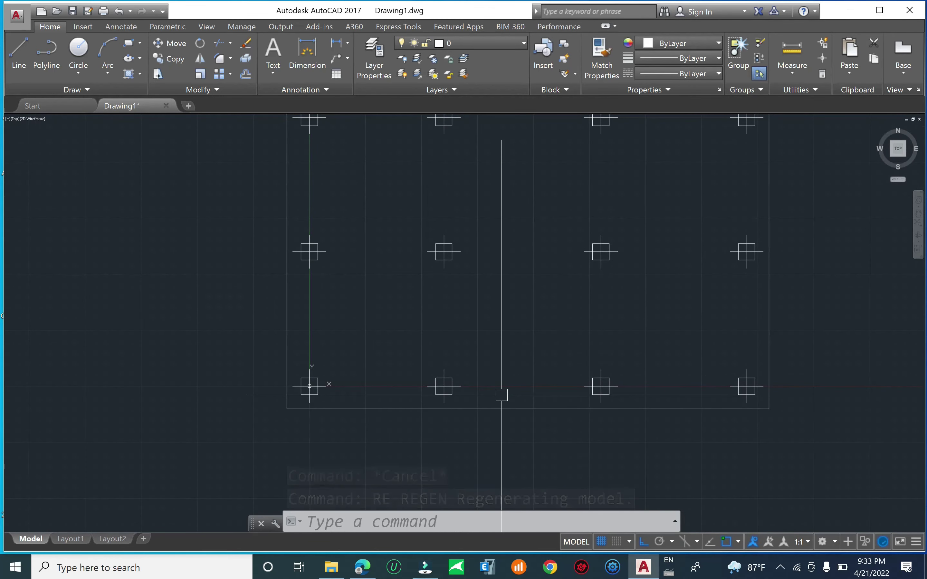
{"action": "scroll", "coordinate": [486, 383], "scroll_direction": "down", "scroll_amount": 4}
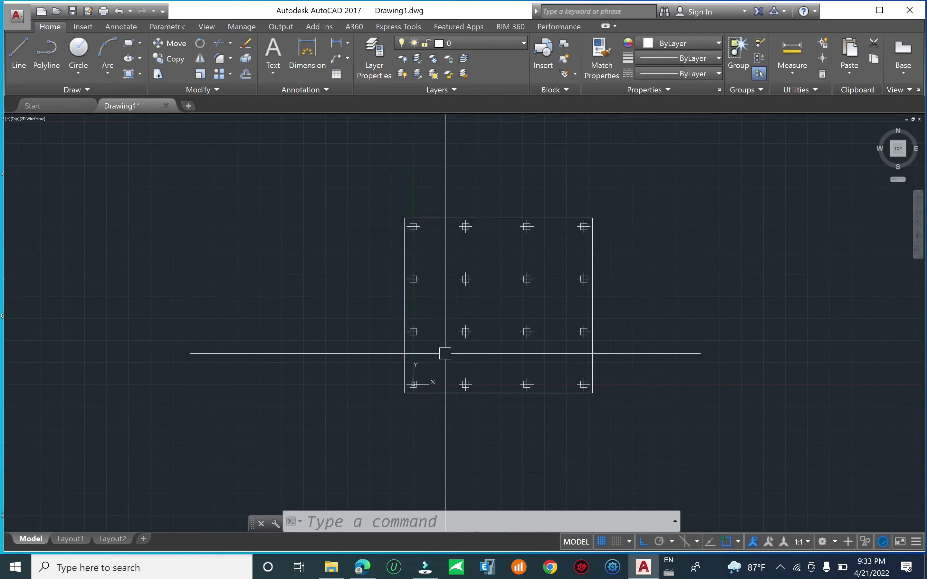
{"action": "left_click", "coordinate": [450, 193]}
{"action": "left_click", "coordinate": [476, 408]}
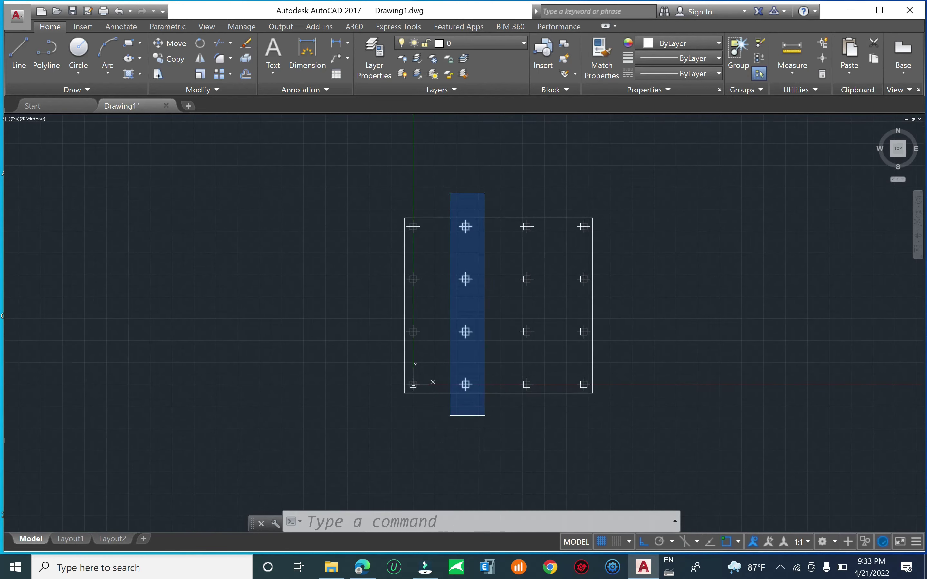
{"action": "key", "text": "Escape"}
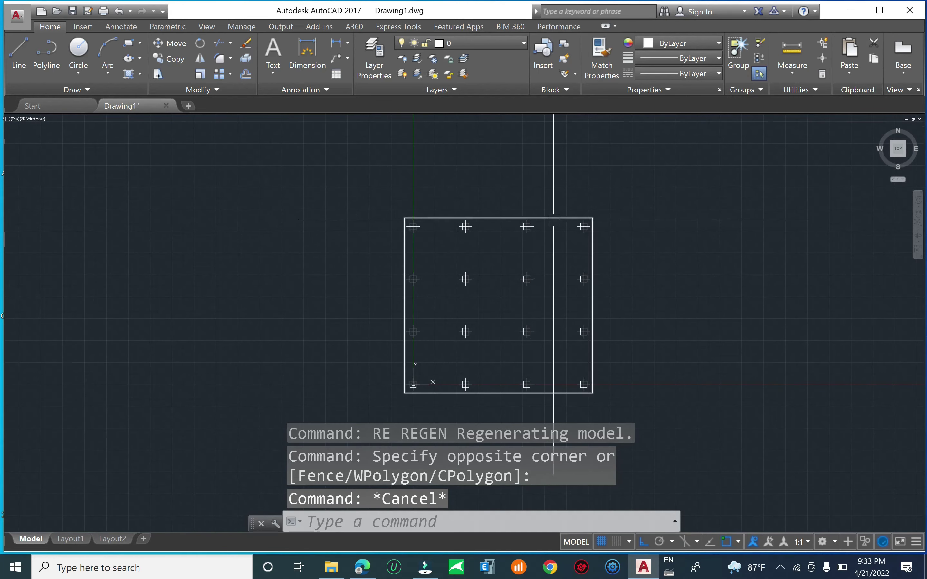
{"action": "left_click", "coordinate": [552, 219]}
{"action": "middle_click_drag", "start_coordinate": [513, 294], "coordinate": [503, 254]}
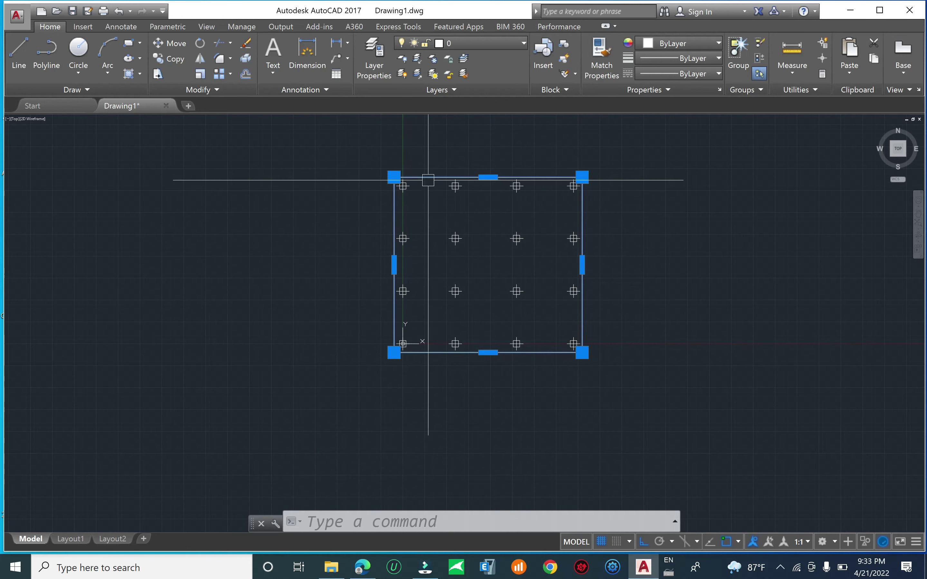
{"action": "scroll", "coordinate": [428, 180], "scroll_direction": "up", "scroll_amount": 4}
{"action": "key", "text": "Escape"}
{"action": "key", "text": "Escape"}
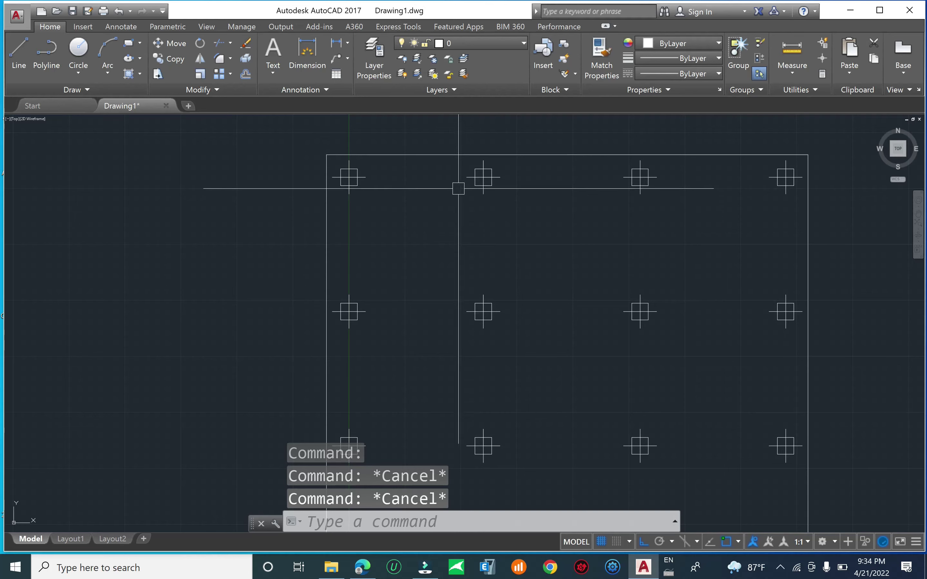
{"action": "middle_click_drag", "start_coordinate": [458, 188], "coordinate": [433, 164]}
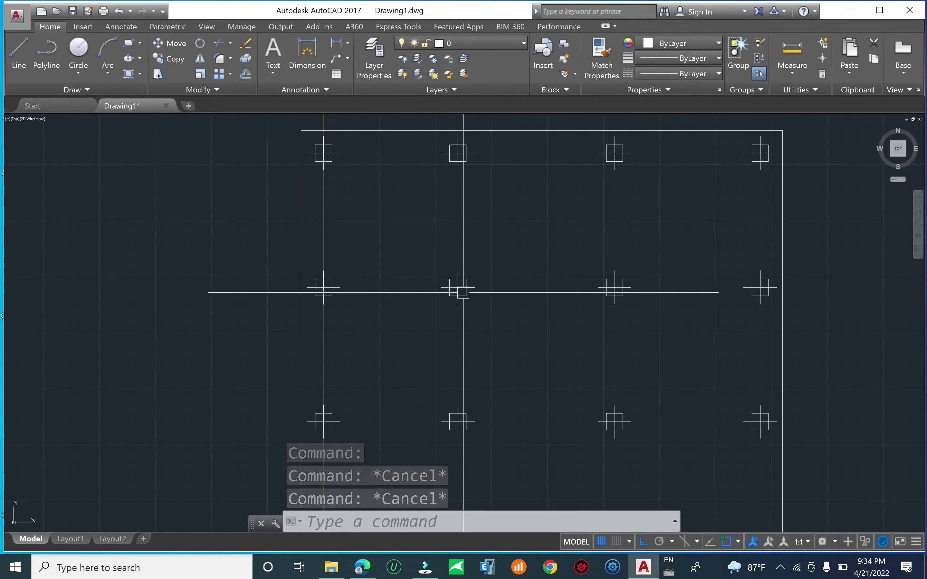
{"action": "middle_click_drag", "start_coordinate": [462, 292], "coordinate": [439, 231]}
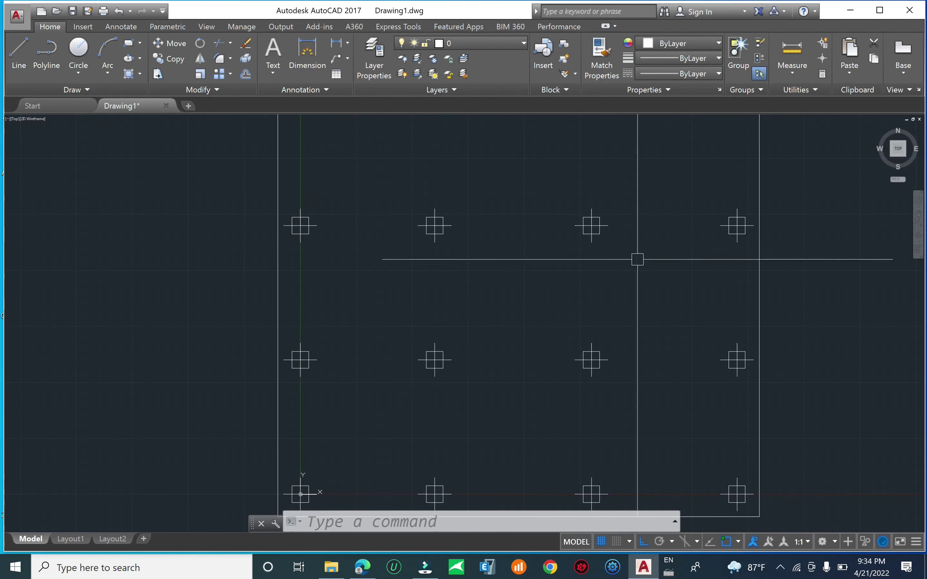
{"action": "scroll", "coordinate": [449, 273], "scroll_direction": "down", "scroll_amount": 2}
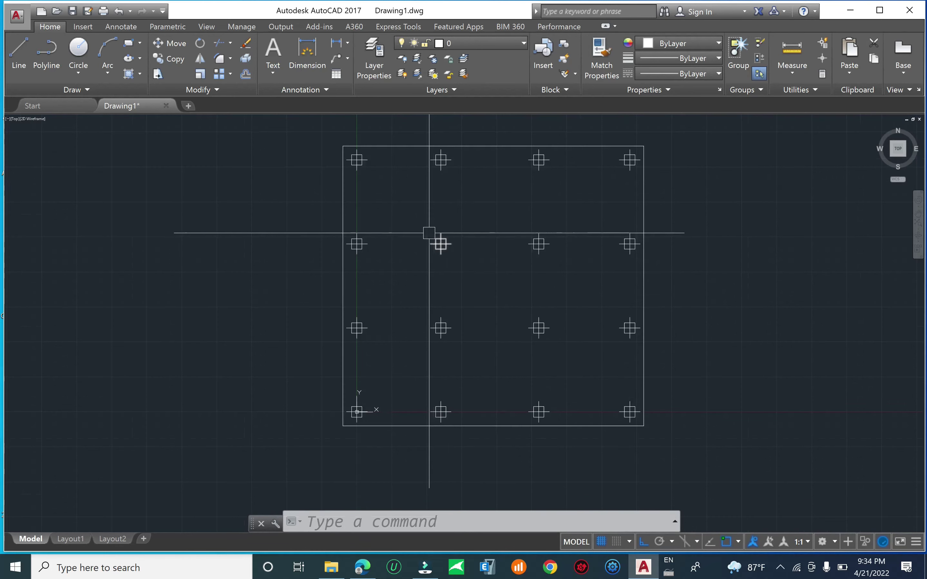
{"action": "scroll", "coordinate": [429, 232], "scroll_direction": "up", "scroll_amount": 4}
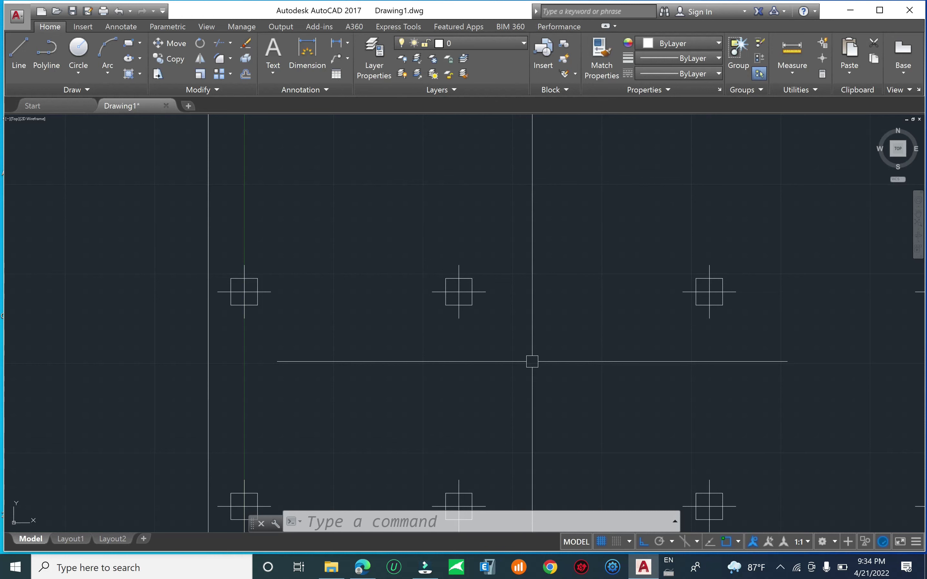
{"action": "scroll", "coordinate": [506, 345], "scroll_direction": "down", "scroll_amount": 9}
{"action": "scroll", "coordinate": [464, 284], "scroll_direction": "up", "scroll_amount": 5}
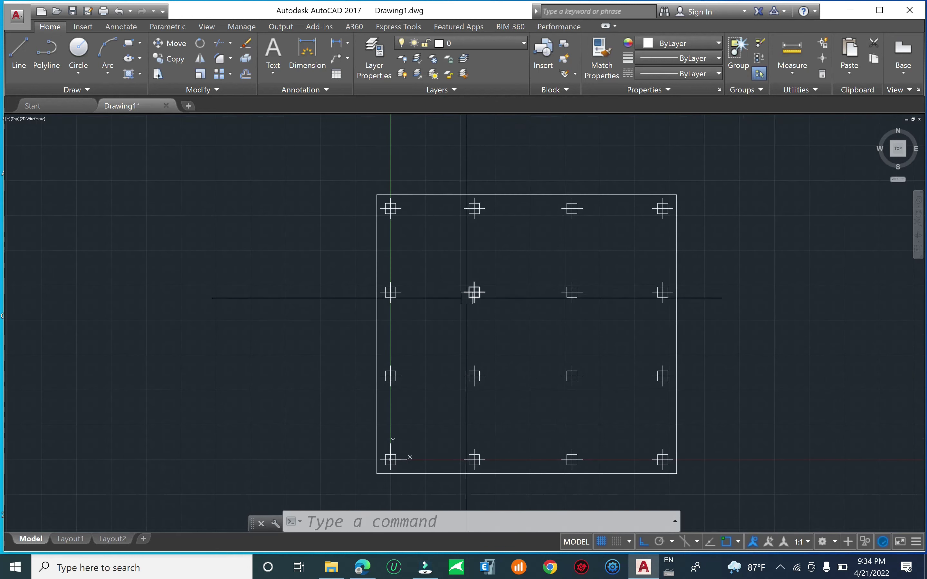
{"action": "scroll", "coordinate": [466, 297], "scroll_direction": "up", "scroll_amount": 6}
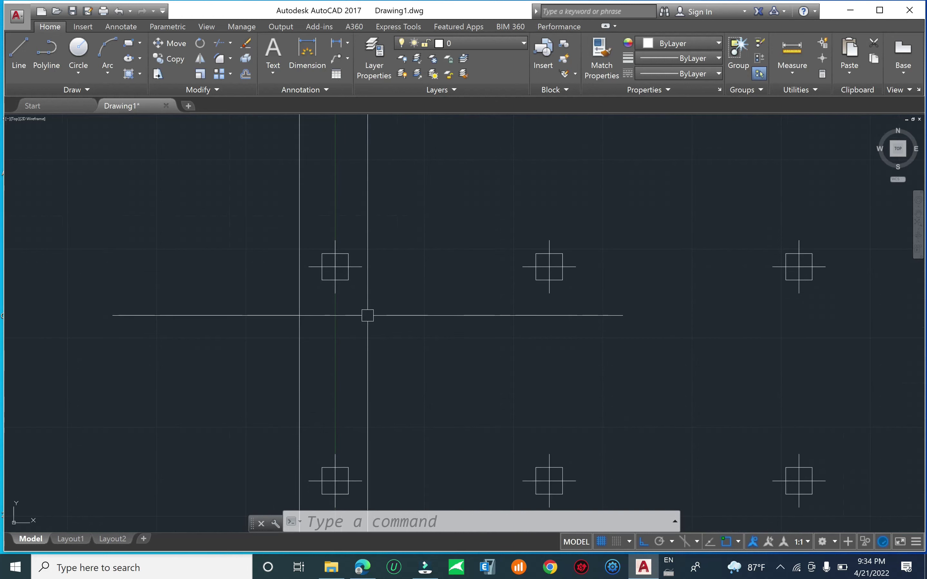
Draw a line joining the first and second points of the second row from the top of the grid.
{"action": "type", "text": "l"}
{"action": "key", "text": "Return"}
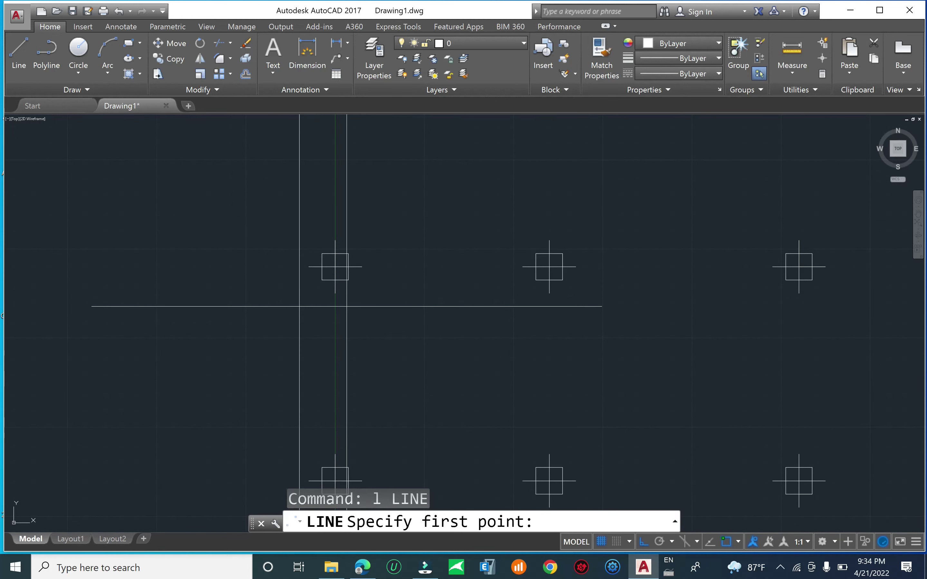
{"action": "key", "text": "Escape"}
{"action": "type", "text": "L"}
{"action": "key", "text": "Return"}
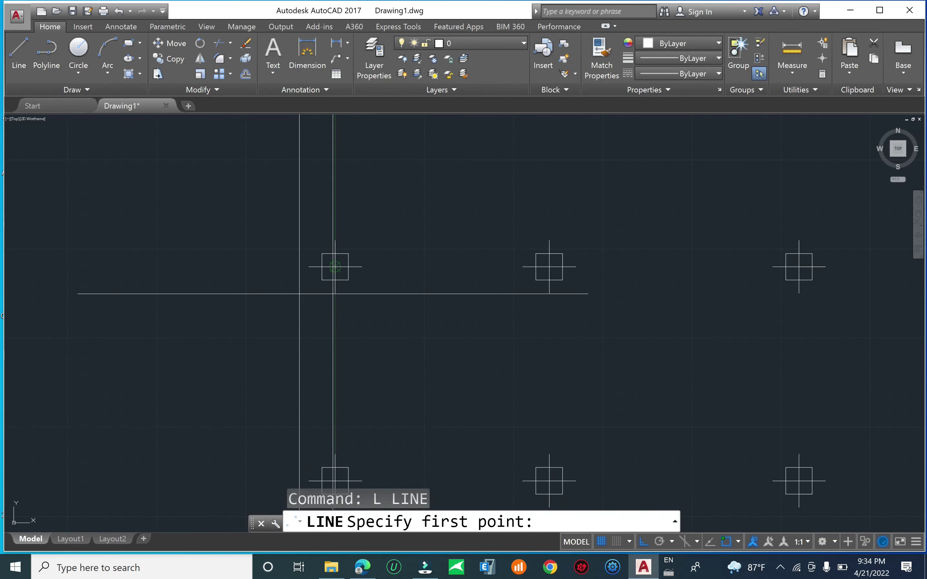
{"action": "left_click", "coordinate": [335, 267]}
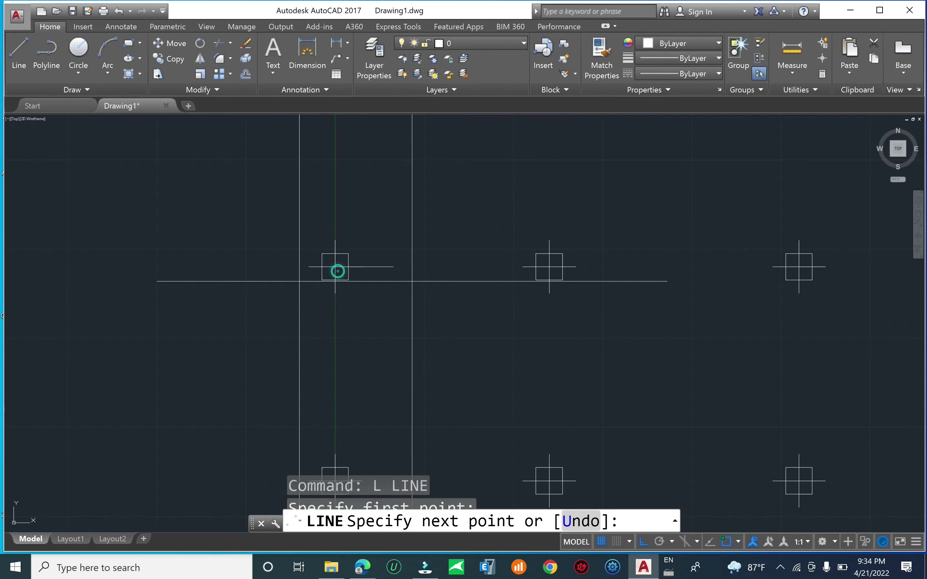
{"action": "left_click", "coordinate": [550, 267]}
{"action": "key", "text": "Escape"}
{"action": "key", "text": "Escape"}
{"action": "key", "text": "Escape"}
{"action": "key", "text": "Escape"}
Divide the line between the second row's first two points into 4 segments.
{"action": "type", "text": "div"}
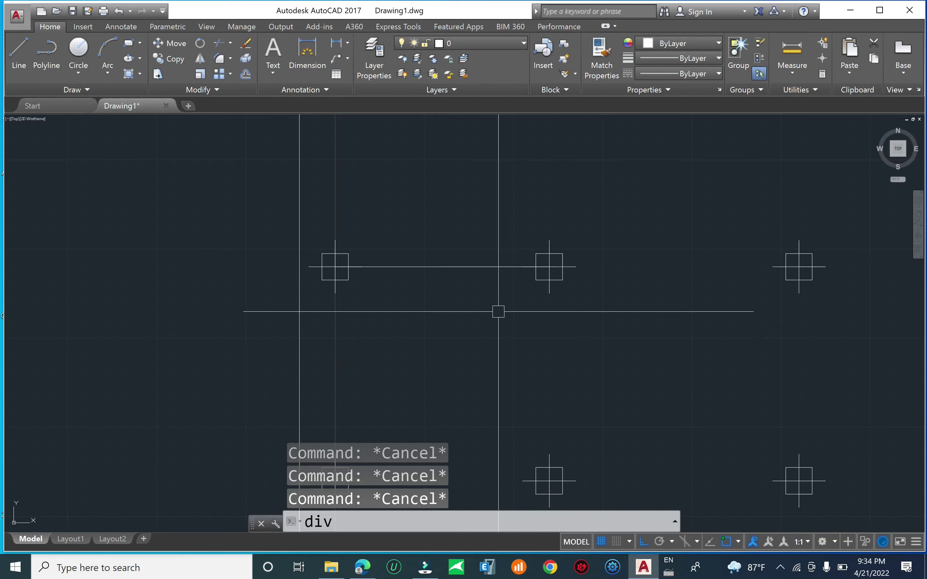
{"action": "key", "text": "Return"}
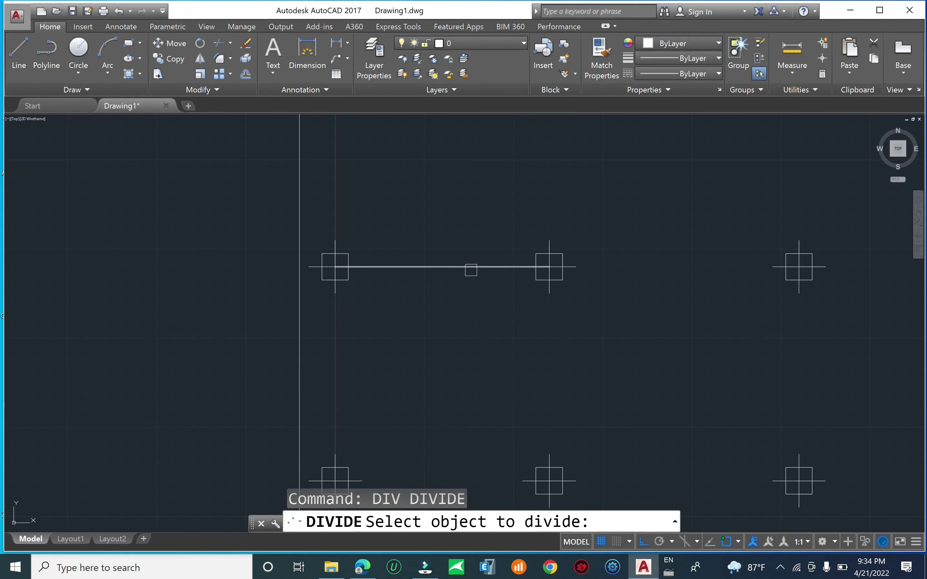
{"action": "left_click", "coordinate": [471, 270]}
{"action": "key", "text": "Return"}
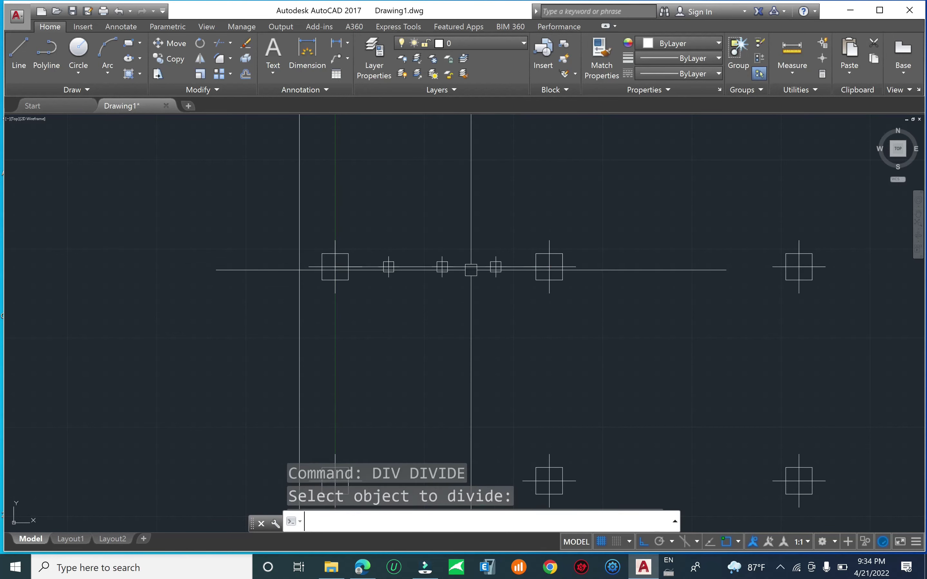
{"action": "scroll", "coordinate": [559, 270], "scroll_direction": "up", "scroll_amount": 2}
{"action": "scroll", "coordinate": [476, 285], "scroll_direction": "down", "scroll_amount": 3}
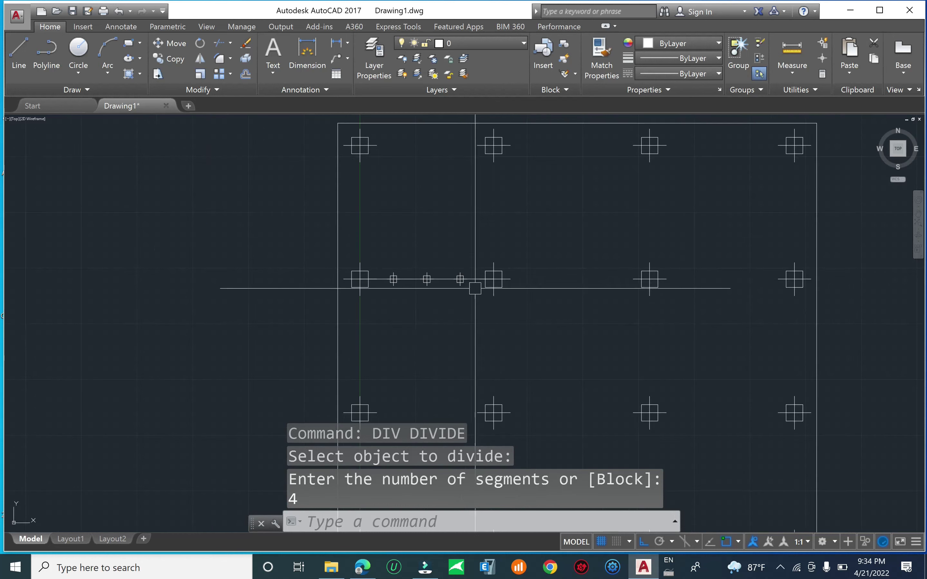
Draw a line from the second to the third point of the same row.
{"action": "scroll", "coordinate": [523, 285], "scroll_direction": "up", "scroll_amount": 2}
{"action": "type", "text": "l"}
{"action": "key", "text": "Return"}
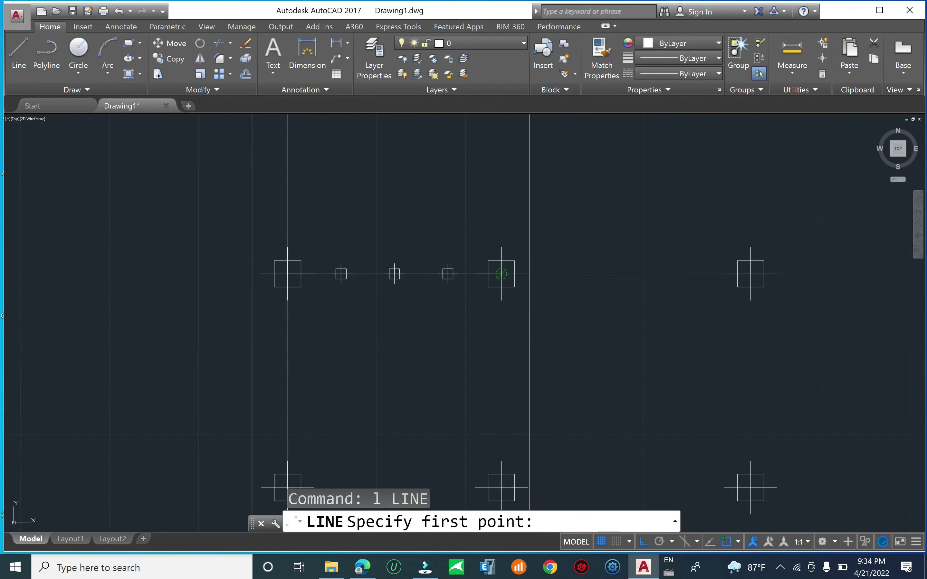
{"action": "left_click", "coordinate": [501, 274]}
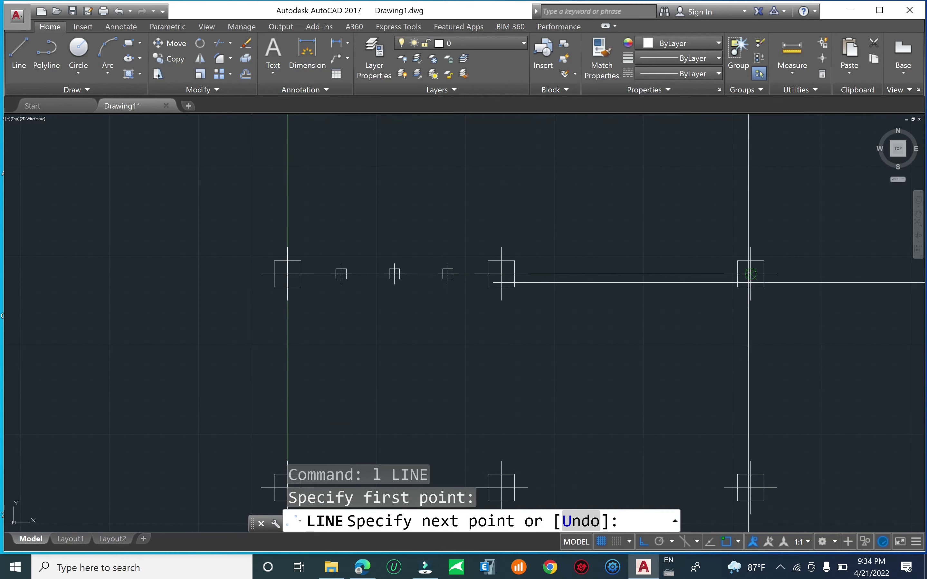
{"action": "left_click", "coordinate": [750, 274]}
{"action": "key", "text": "Return"}
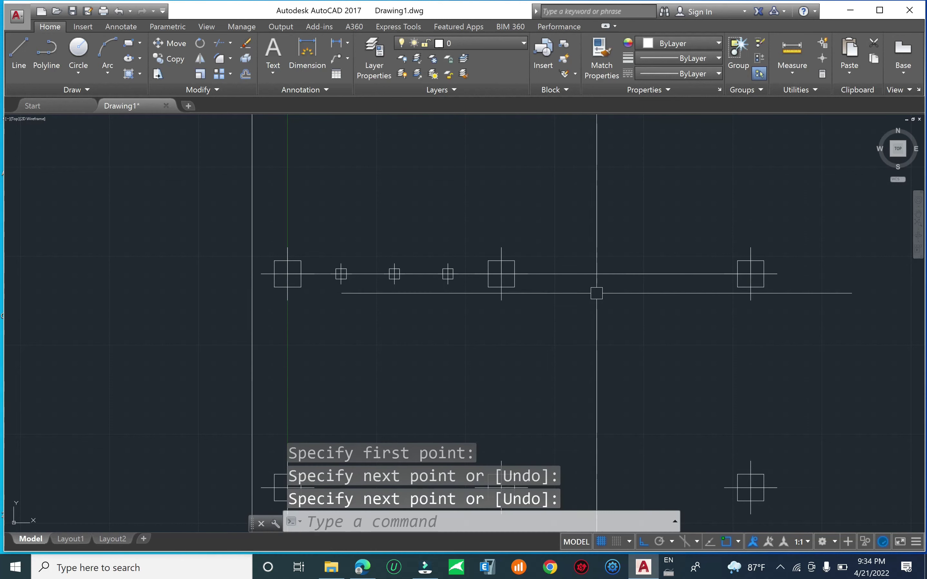
{"action": "key", "text": "Escape"}
Divide the line between the row's second and third points into 4 segments.
{"action": "type", "text": "div"}
{"action": "key", "text": "Return"}
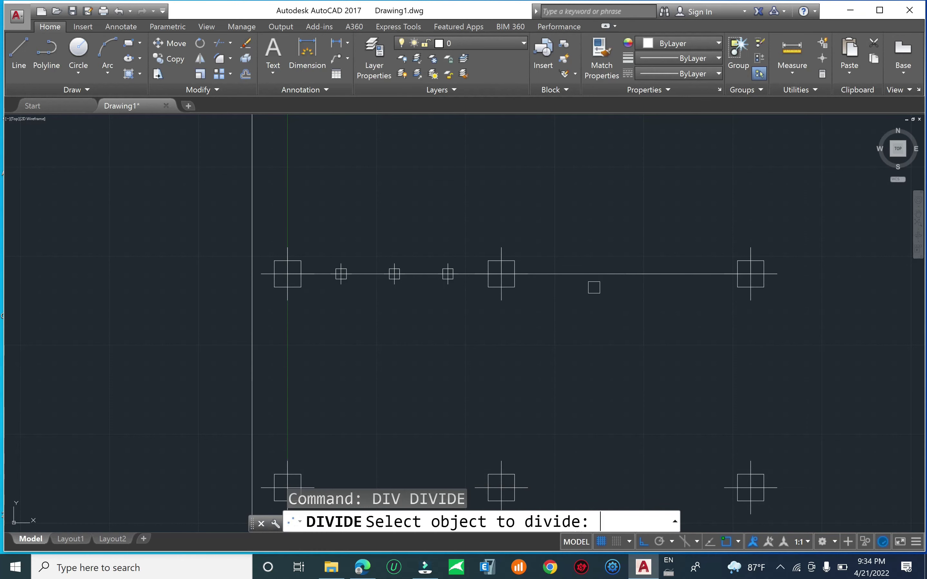
{"action": "left_click", "coordinate": [567, 272]}
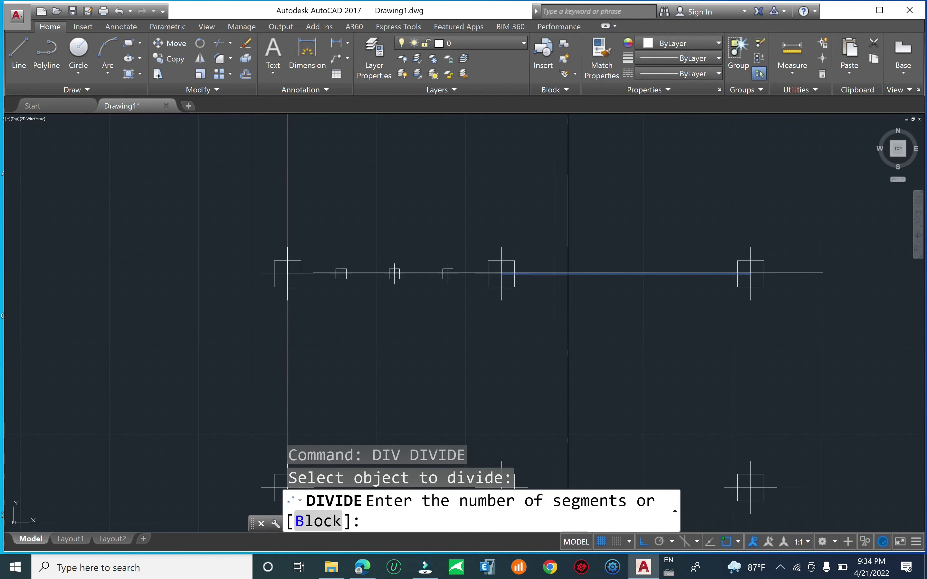
{"action": "key", "text": "Return"}
{"action": "scroll", "coordinate": [498, 266], "scroll_direction": "down", "scroll_amount": 3}
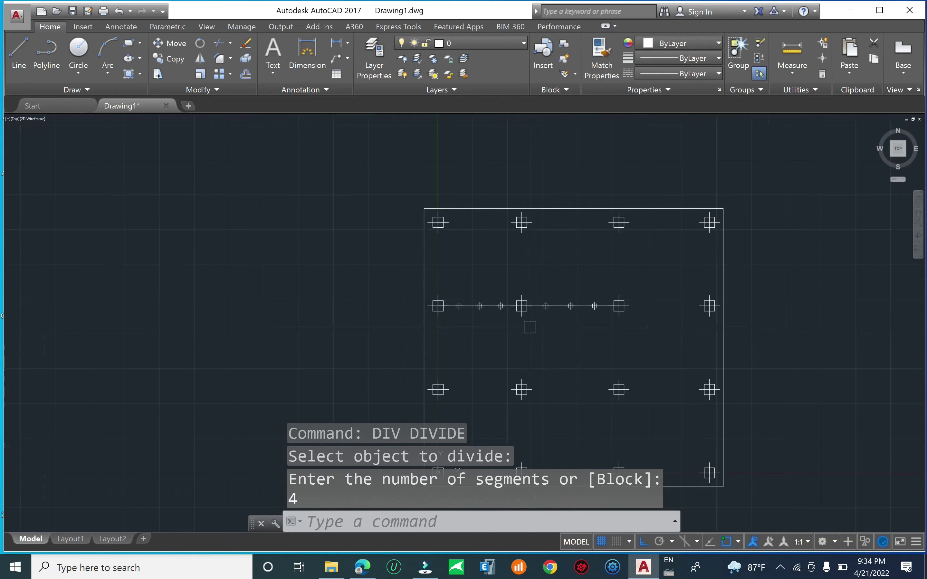
{"action": "scroll", "coordinate": [532, 325], "scroll_direction": "up", "scroll_amount": 3}
{"action": "scroll", "coordinate": [521, 295], "scroll_direction": "down", "scroll_amount": 3}
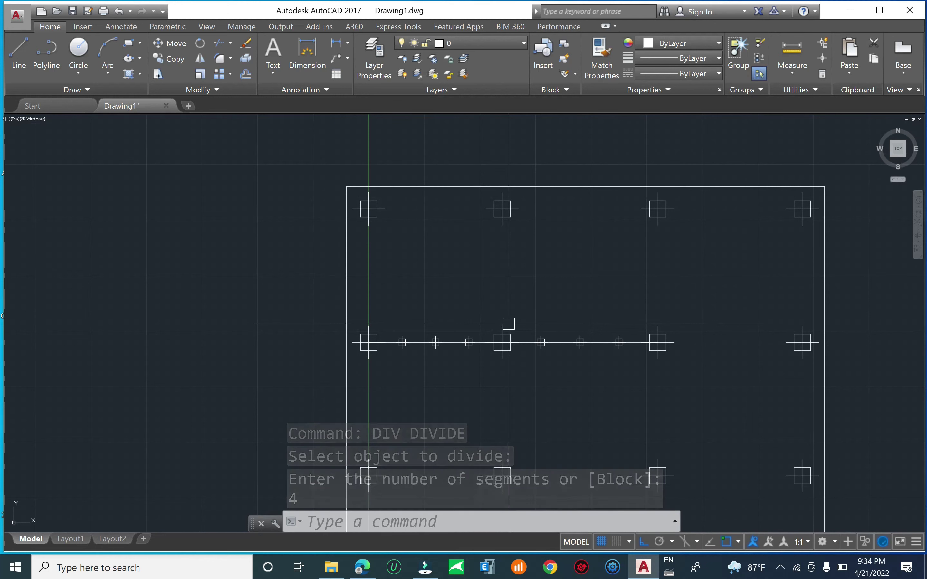
Draw a vertical line from the second row's second point up to the top row's second point.
{"action": "type", "text": "l"}
{"action": "key", "text": "Return"}
{"action": "left_click", "coordinate": [502, 342]}
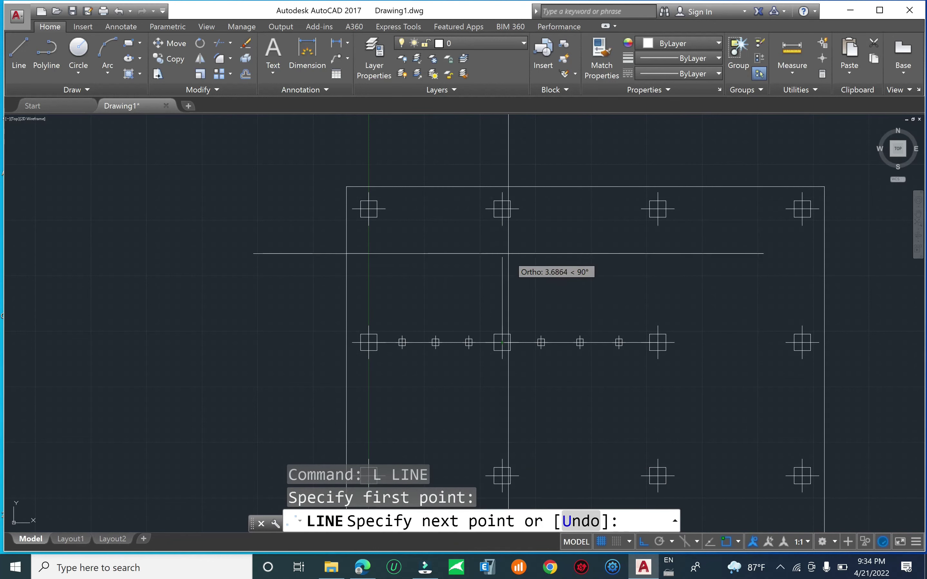
{"action": "left_click", "coordinate": [502, 208]}
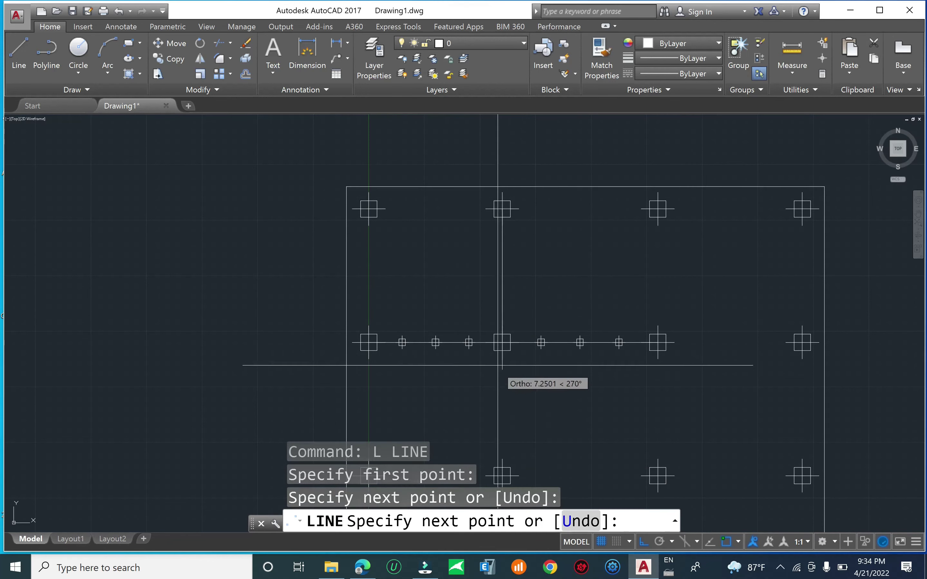
{"action": "middle_click_drag", "start_coordinate": [506, 441], "coordinate": [518, 390]}
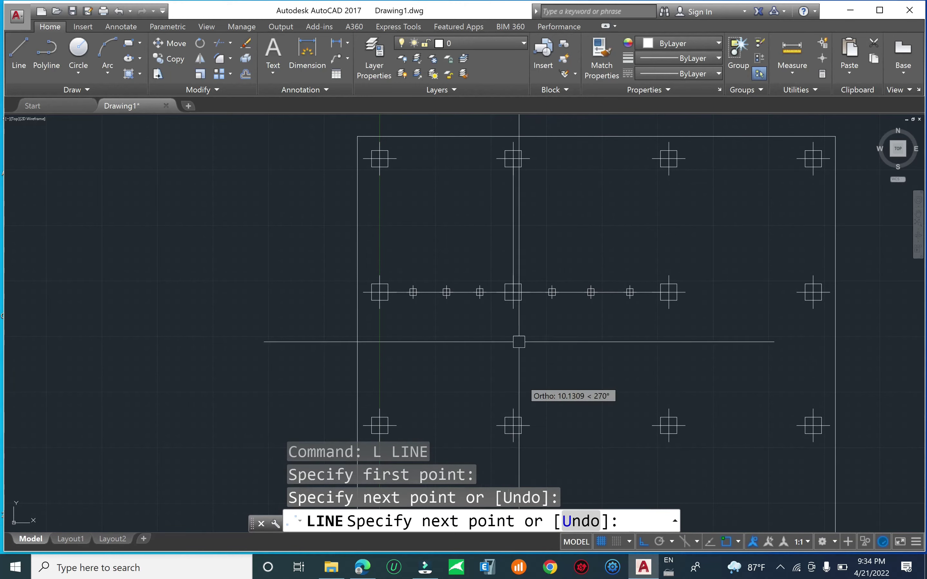
{"action": "key", "text": "Escape"}
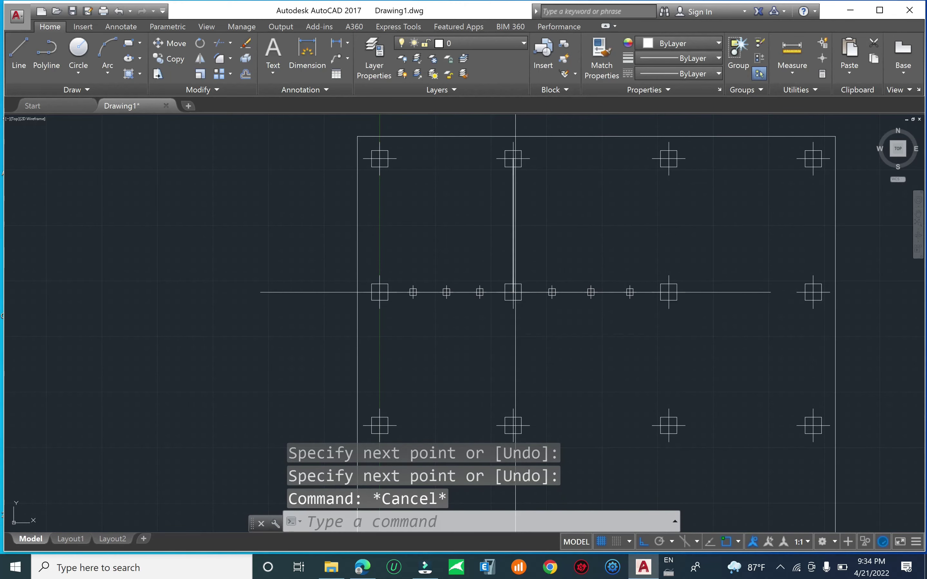
Draw a vertical line from the second row's second point down to the point directly below in the third row.
{"action": "key", "text": "Return"}
{"action": "left_click", "coordinate": [512, 291]}
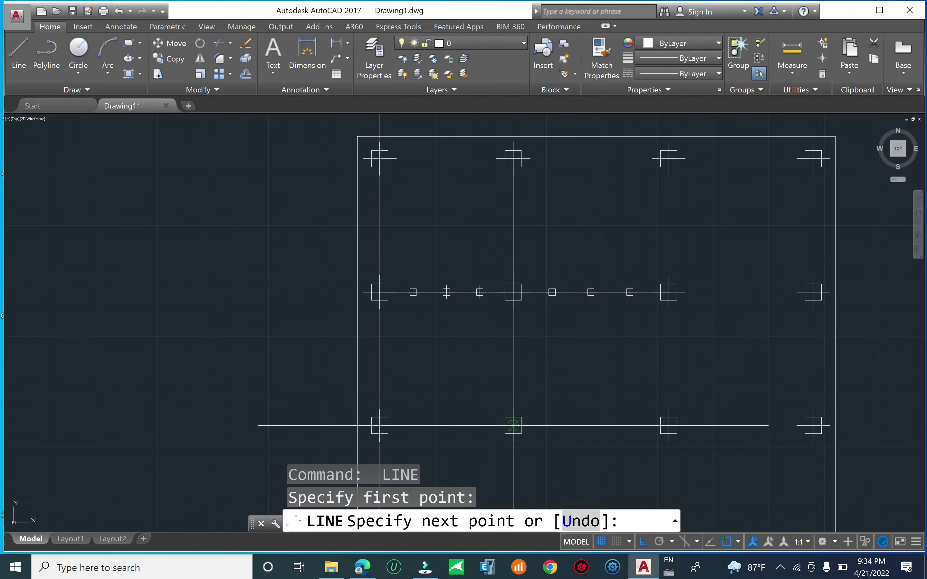
{"action": "left_click", "coordinate": [514, 425]}
{"action": "scroll", "coordinate": [538, 308], "scroll_direction": "down", "scroll_amount": 4}
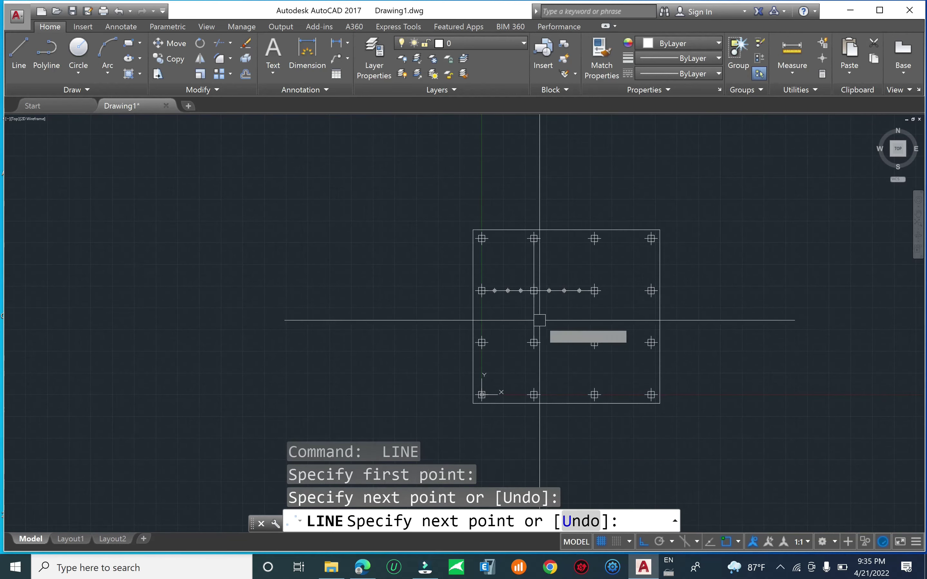
{"action": "key", "text": "Return"}
{"action": "scroll", "coordinate": [548, 304], "scroll_direction": "up", "scroll_amount": 4}
{"action": "scroll", "coordinate": [554, 269], "scroll_direction": "down", "scroll_amount": 2}
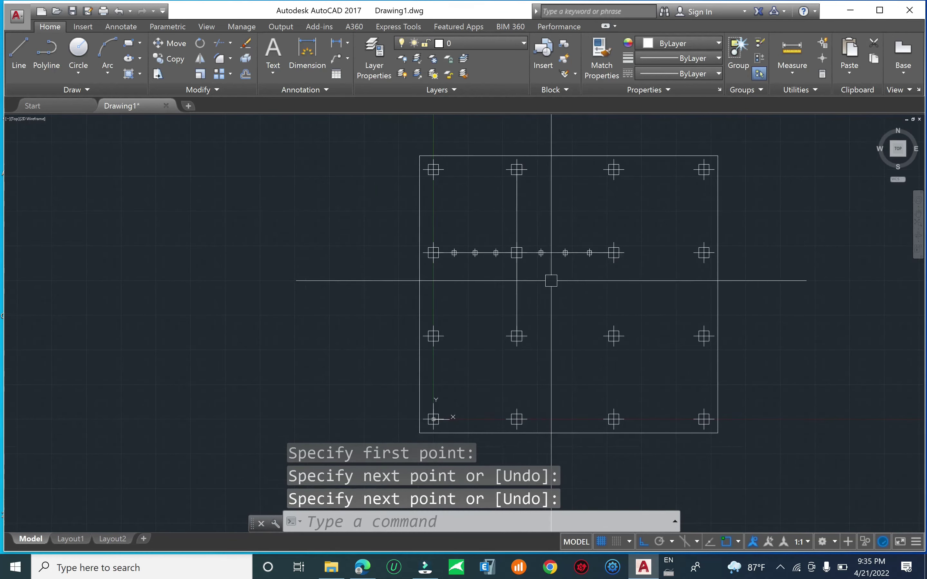
{"action": "scroll", "coordinate": [503, 257], "scroll_direction": "up", "scroll_amount": 2}
{"action": "type", "text": "di"}
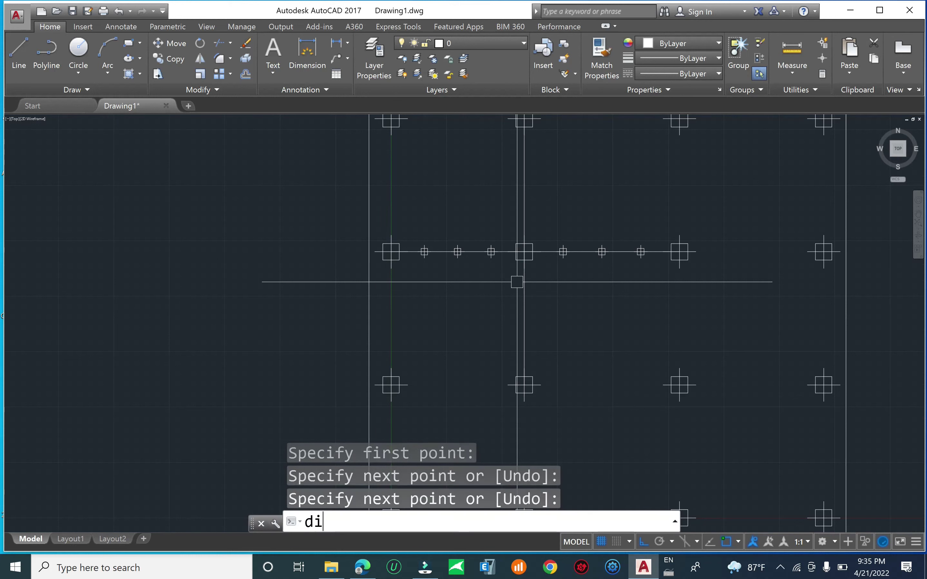
{"action": "key", "text": "Return"}
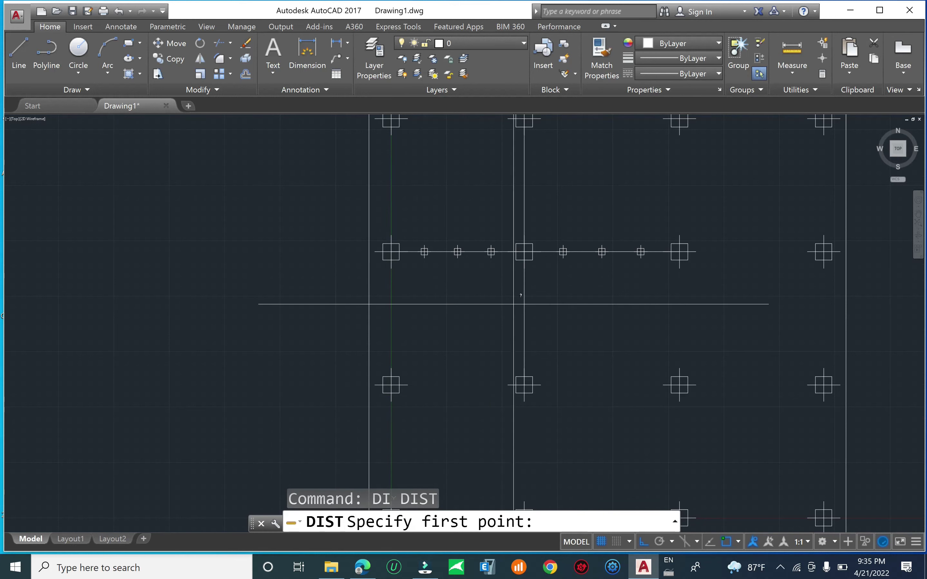
{"action": "key", "text": "Escape"}
{"action": "type", "text": "di"}
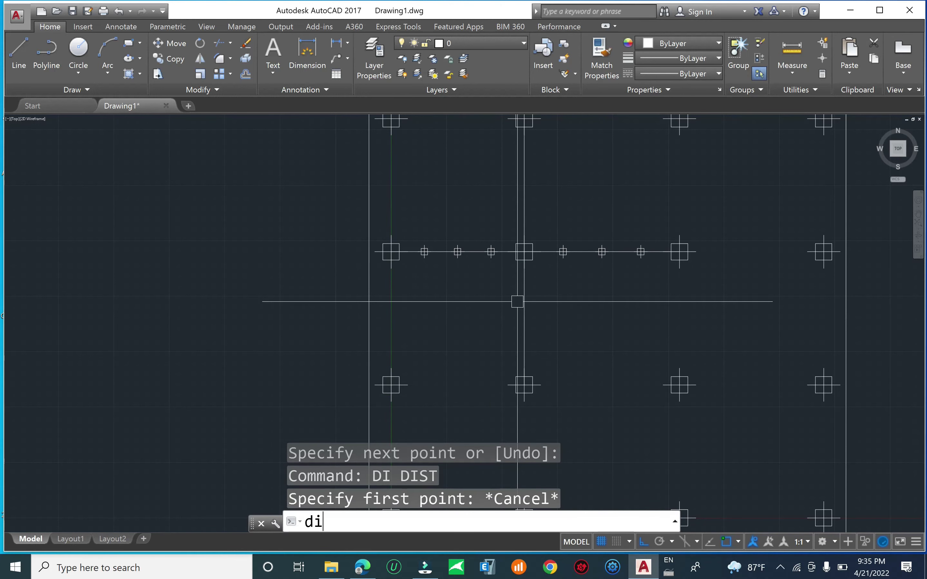
{"action": "key", "text": "Return"}
{"action": "type", "text": "4"}
{"action": "key", "text": "Return"}
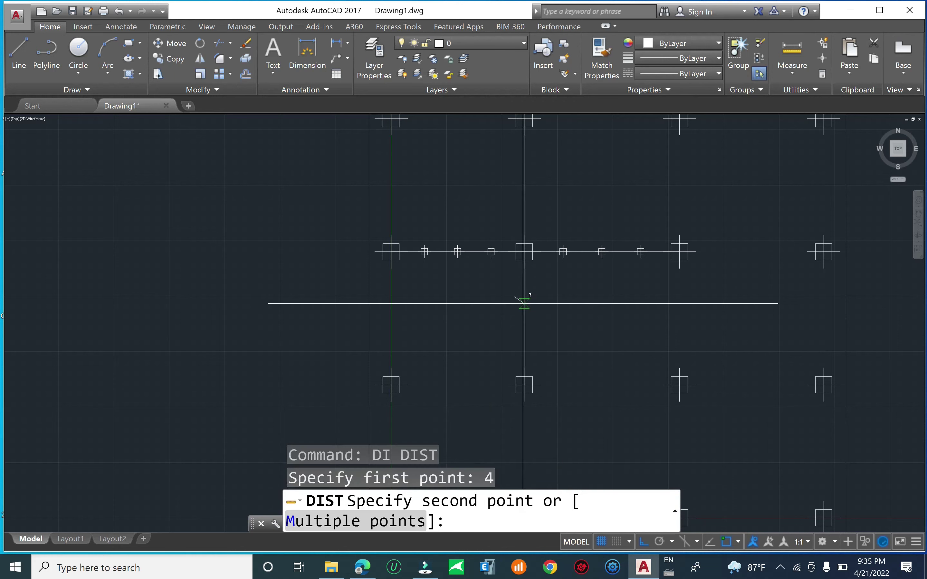
{"action": "key", "text": "Escape"}
{"action": "key", "text": "Escape"}
{"action": "key", "text": "Escape"}
{"action": "type", "text": "dov"}
{"action": "key", "text": "Return"}
{"action": "key", "text": "Escape"}
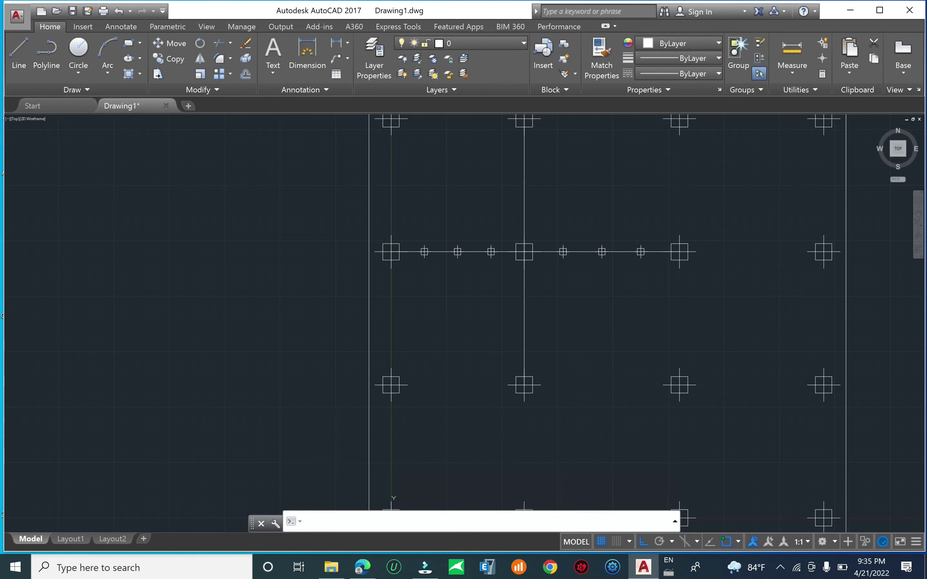
{"action": "key", "text": "Escape"}
{"action": "key", "text": "Escape"}
Divide the vertical line between the second points of the second and third rows into 4 segments.
{"action": "type", "text": "div"}
{"action": "key", "text": "Return"}
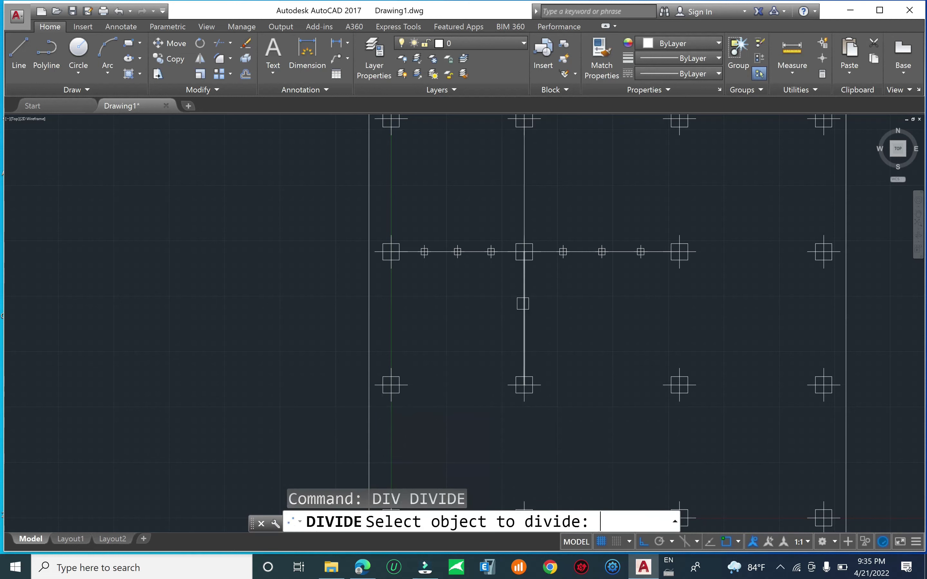
{"action": "left_click", "coordinate": [529, 300]}
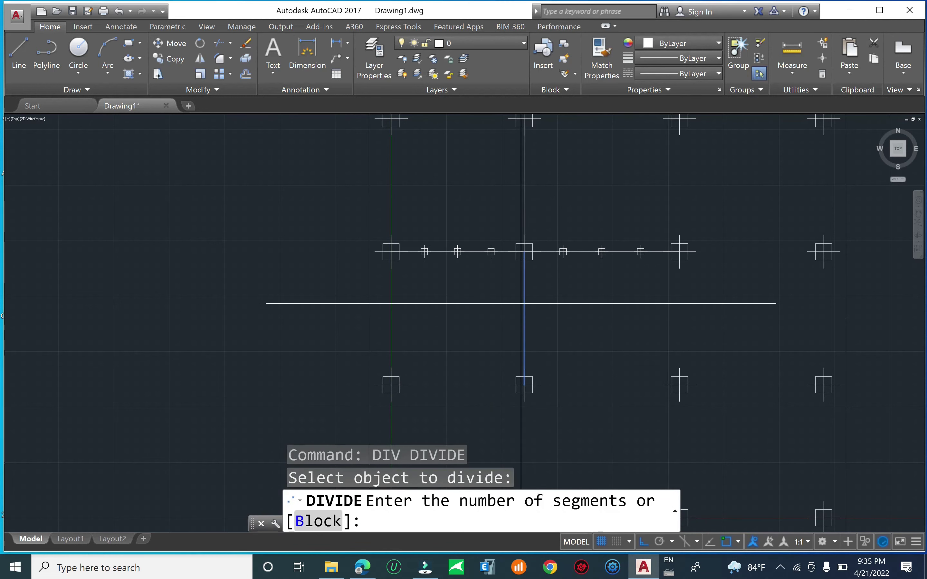
{"action": "key", "text": "Return"}
{"action": "scroll", "coordinate": [509, 263], "scroll_direction": "up", "scroll_amount": 2}
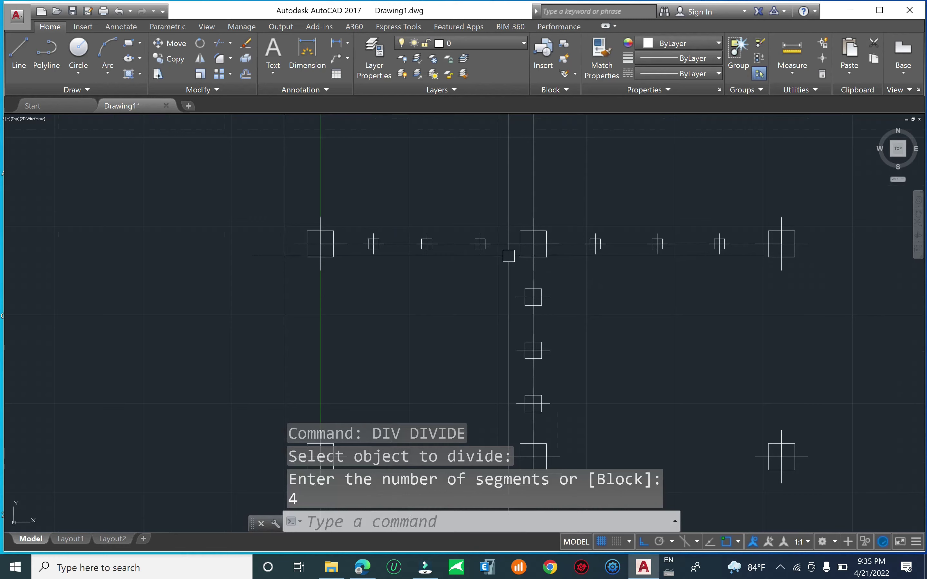
{"action": "scroll", "coordinate": [514, 264], "scroll_direction": "down", "scroll_amount": 5}
{"action": "scroll", "coordinate": [518, 264], "scroll_direction": "up", "scroll_amount": 7}
{"action": "scroll", "coordinate": [561, 283], "scroll_direction": "down", "scroll_amount": 4}
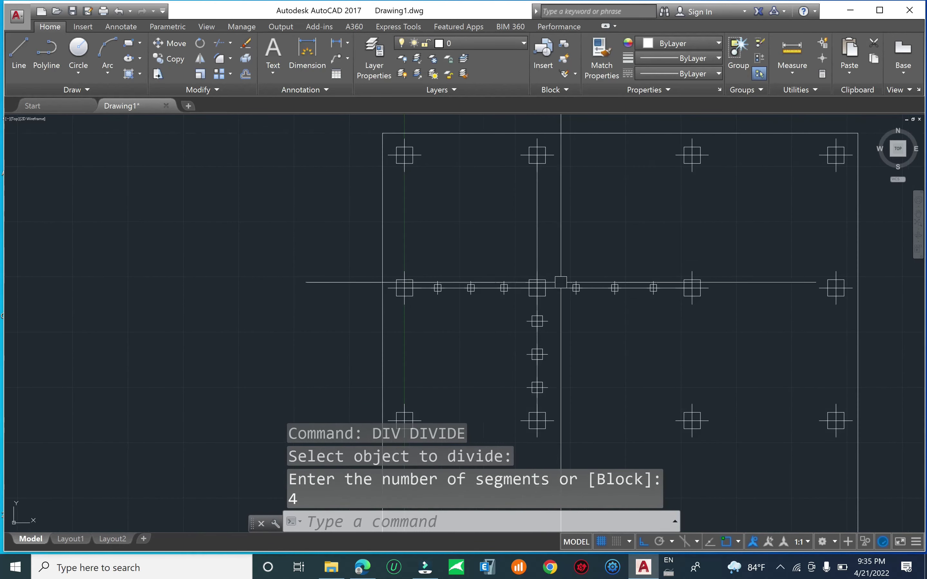
{"action": "middle_click_drag", "start_coordinate": [607, 352], "coordinate": [604, 339]}
Mirror the three division points on the lower vertical line across the second row's horizontal axis, keeping the originals.
{"action": "key", "text": "Escape"}
{"action": "key", "text": "Escape"}
{"action": "key", "text": "Escape"}
{"action": "type", "text": "m"}
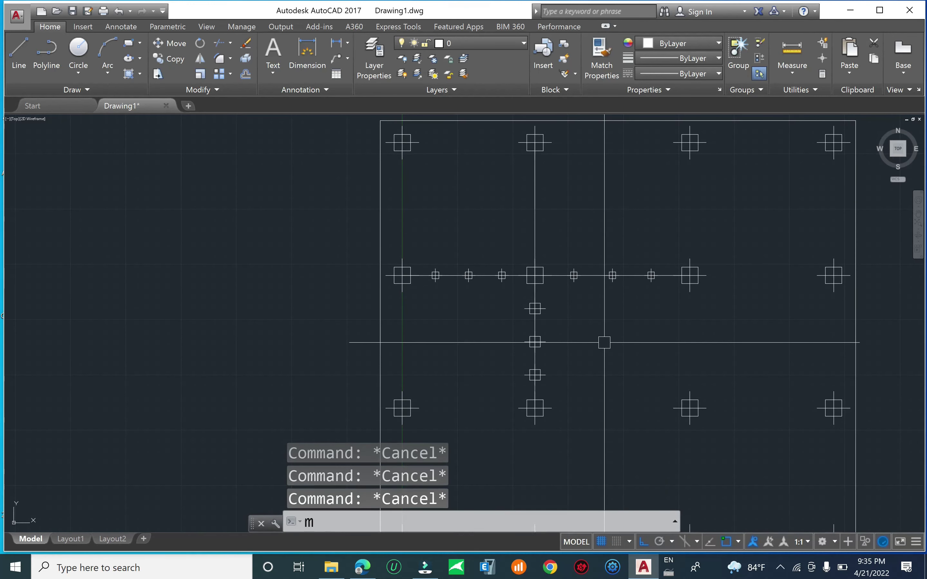
{"action": "type", "text": "i"}
{"action": "key", "text": "Return"}
{"action": "left_click", "coordinate": [510, 303]}
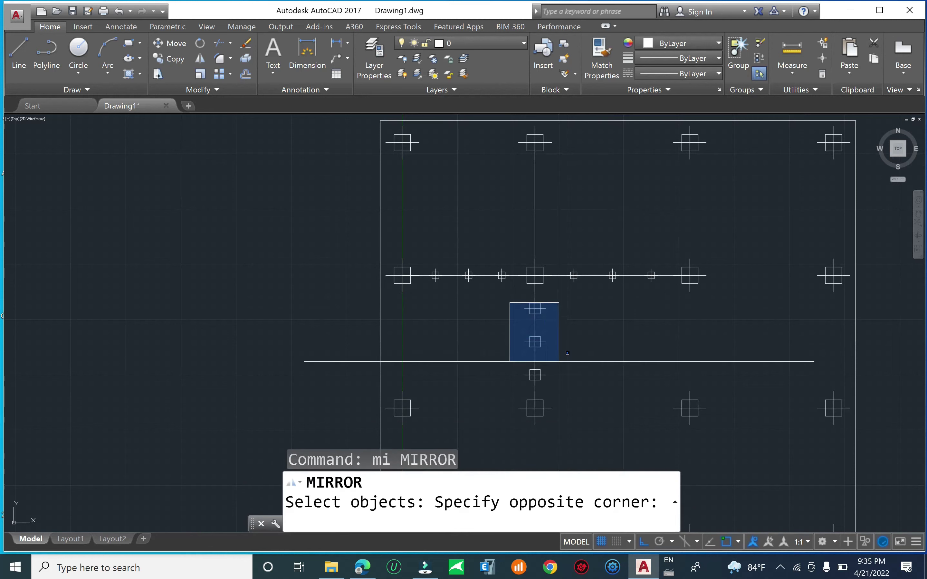
{"action": "left_click", "coordinate": [566, 383]}
{"action": "key", "text": "Return"}
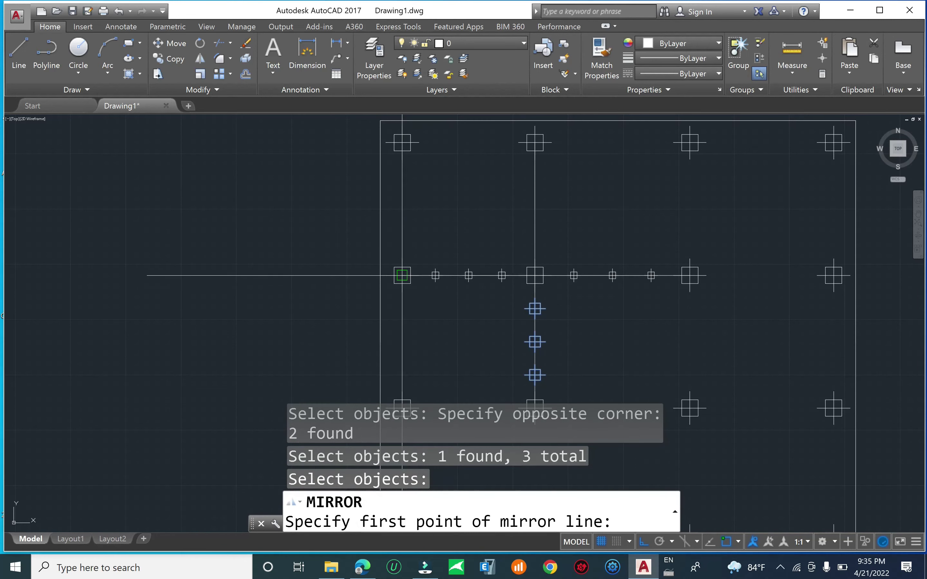
{"action": "left_click", "coordinate": [402, 275]}
{"action": "left_click", "coordinate": [242, 263]}
{"action": "key", "text": "Return"}
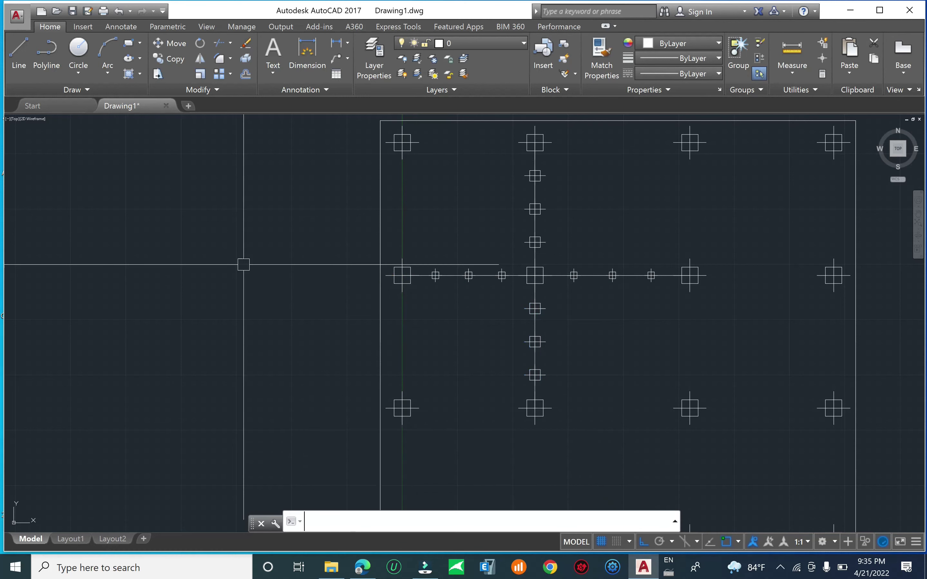
{"action": "scroll", "coordinate": [475, 270], "scroll_direction": "up", "scroll_amount": 4}
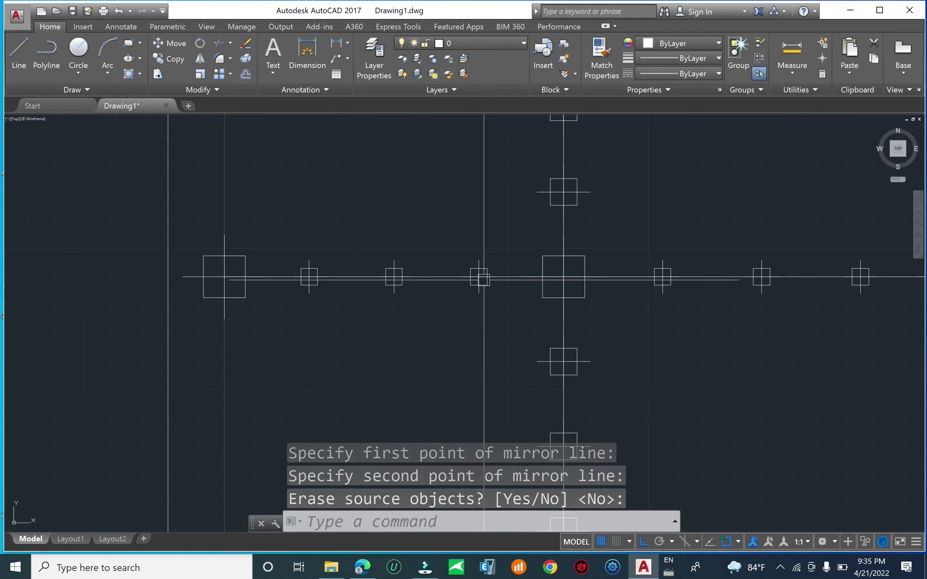
{"action": "middle_click_drag", "start_coordinate": [484, 280], "coordinate": [452, 304]}
{"action": "scroll", "coordinate": [510, 259], "scroll_direction": "down", "scroll_amount": 4}
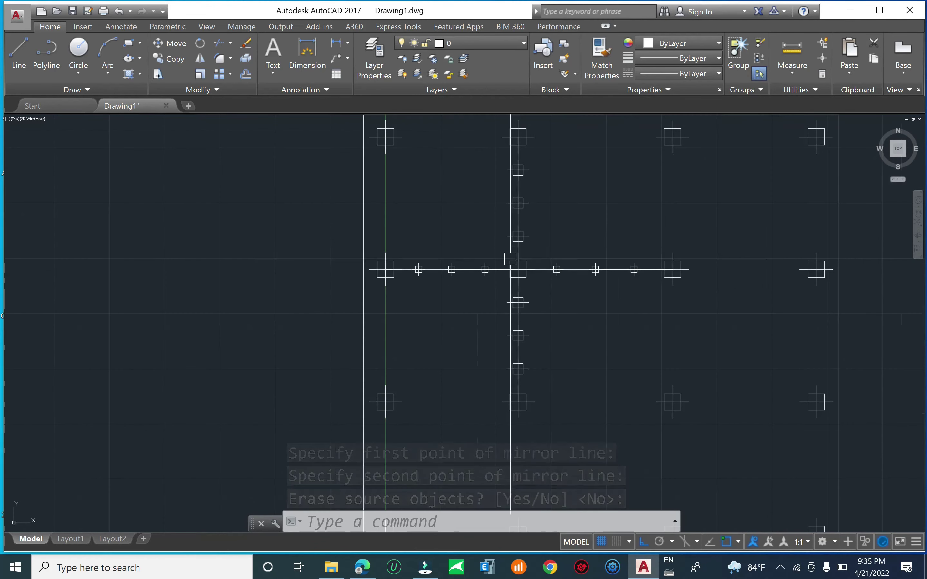
{"action": "key", "text": "Escape"}
{"action": "key", "text": "Escape"}
{"action": "key", "text": "Escape"}
{"action": "type", "text": "x"}
{"action": "key", "text": "Return"}
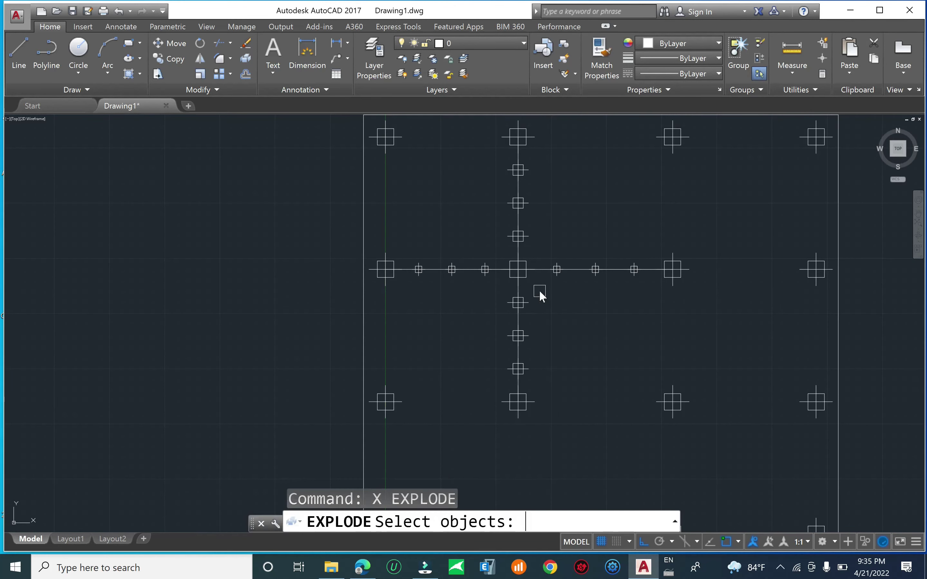
{"action": "type", "text": "h"}
{"action": "key", "text": "Return"}
{"action": "scroll", "coordinate": [537, 293], "scroll_direction": "up", "scroll_amount": 2}
{"action": "key", "text": "Escape"}
{"action": "key", "text": "Escape"}
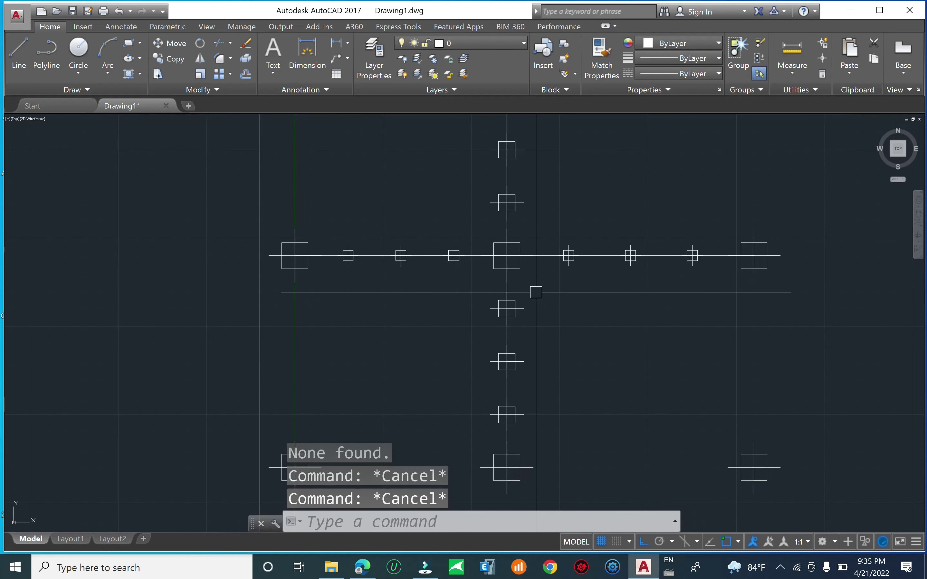
Draw horizontal construction lines through the nearest division points below and above the second row's second grid point.
{"action": "type", "text": "xl"}
{"action": "key", "text": "Return"}
{"action": "type", "text": "h"}
{"action": "key", "text": "Return"}
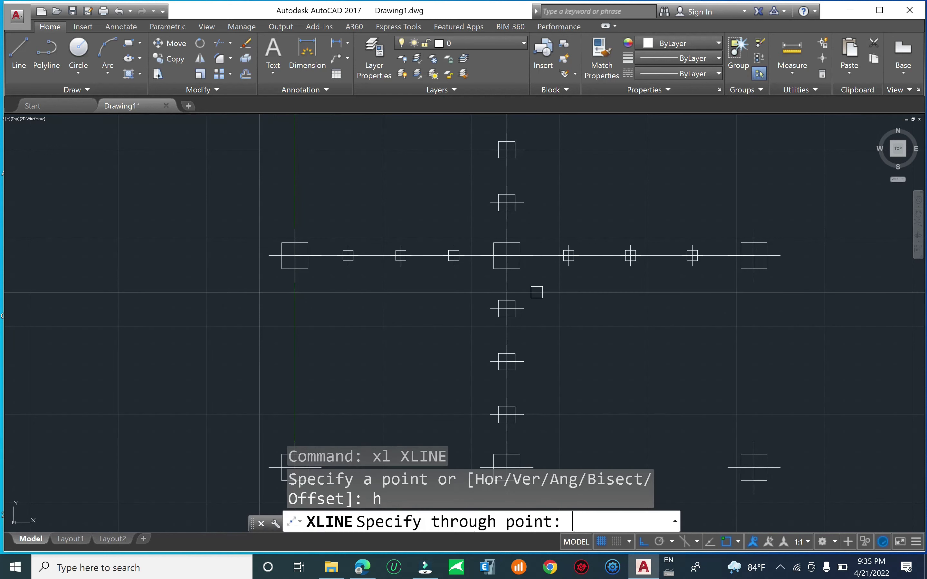
{"action": "left_click", "coordinate": [506, 308]}
{"action": "left_click", "coordinate": [506, 202]}
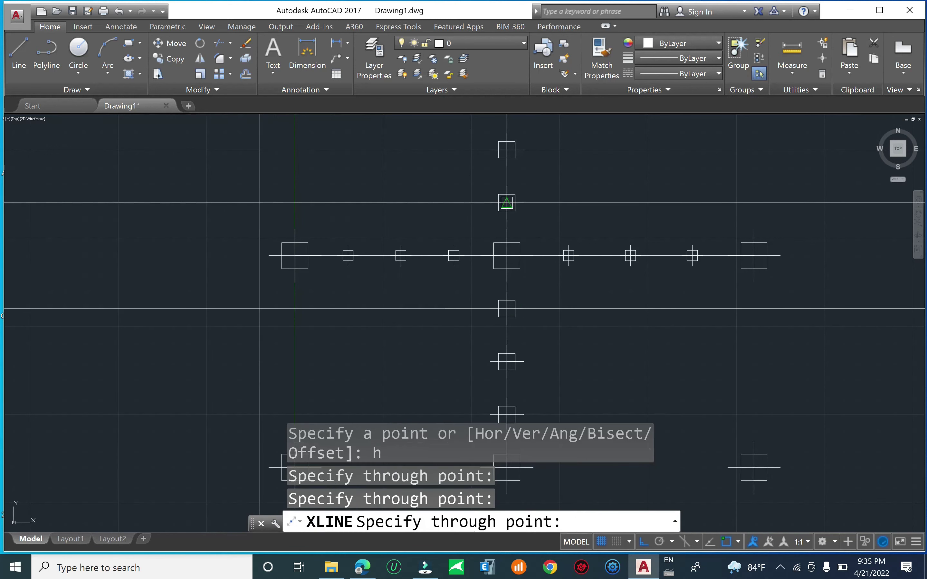
{"action": "key", "text": "Escape"}
{"action": "key", "text": "Escape"}
Draw vertical construction lines through the nearest division points on either side of the second row's second grid point.
{"action": "type", "text": "xl"}
{"action": "key", "text": "Return"}
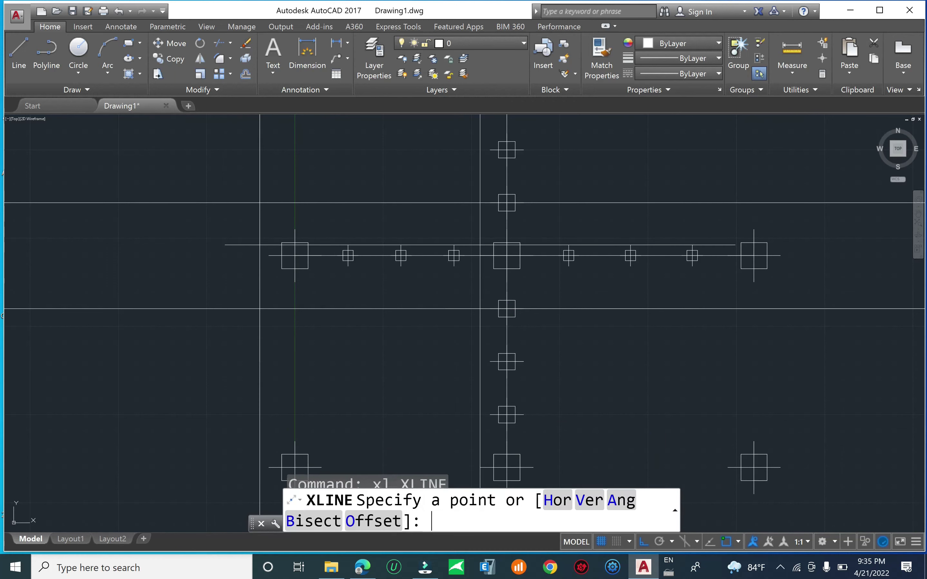
{"action": "type", "text": "v"}
{"action": "key", "text": "Return"}
{"action": "left_click", "coordinate": [454, 256]}
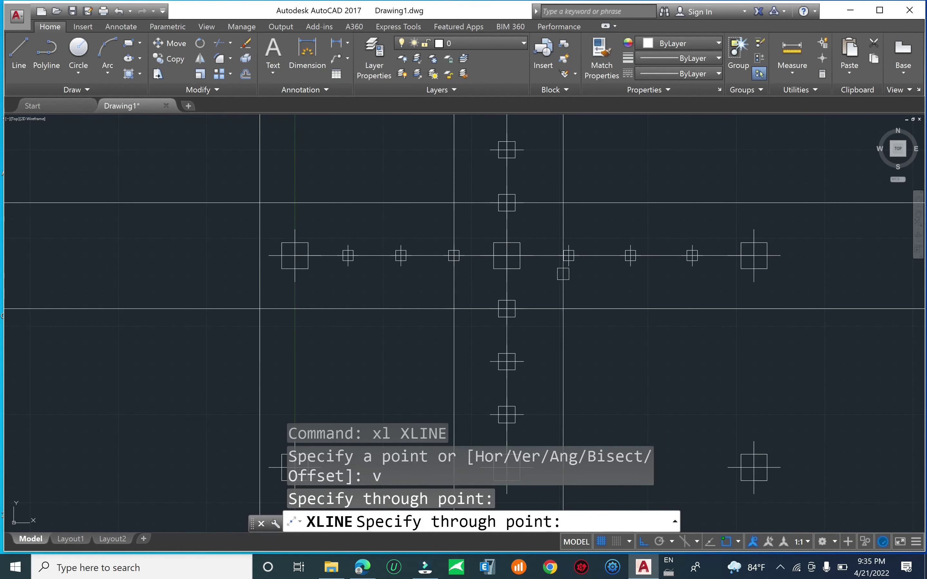
{"action": "left_click", "coordinate": [569, 255]}
{"action": "key", "text": "Escape"}
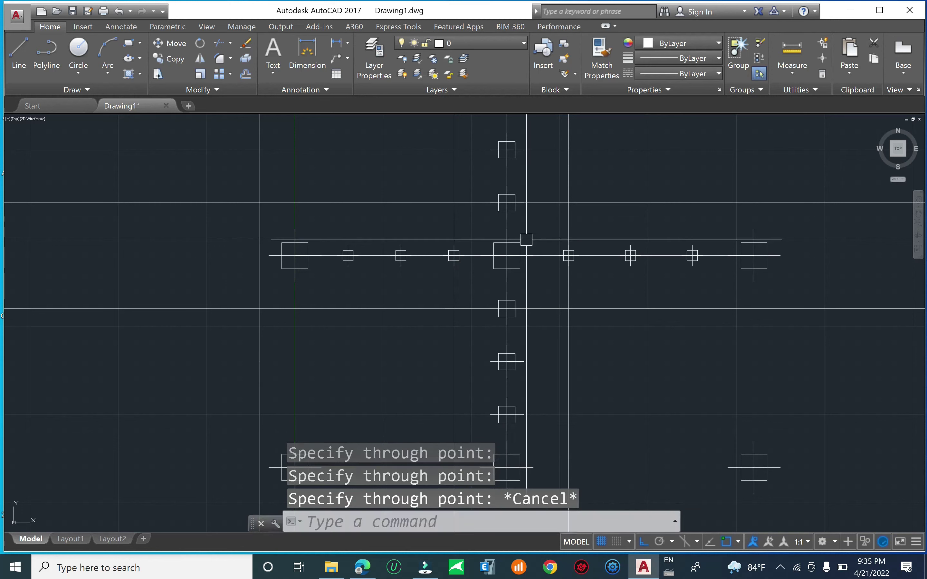
{"action": "key", "text": "Escape"}
{"action": "key", "text": "Escape"}
Draw a rectangle between opposite intersections of the construction lines, enclosing the second row's second grid point.
{"action": "type", "text": "rec"}
{"action": "key", "text": "Return"}
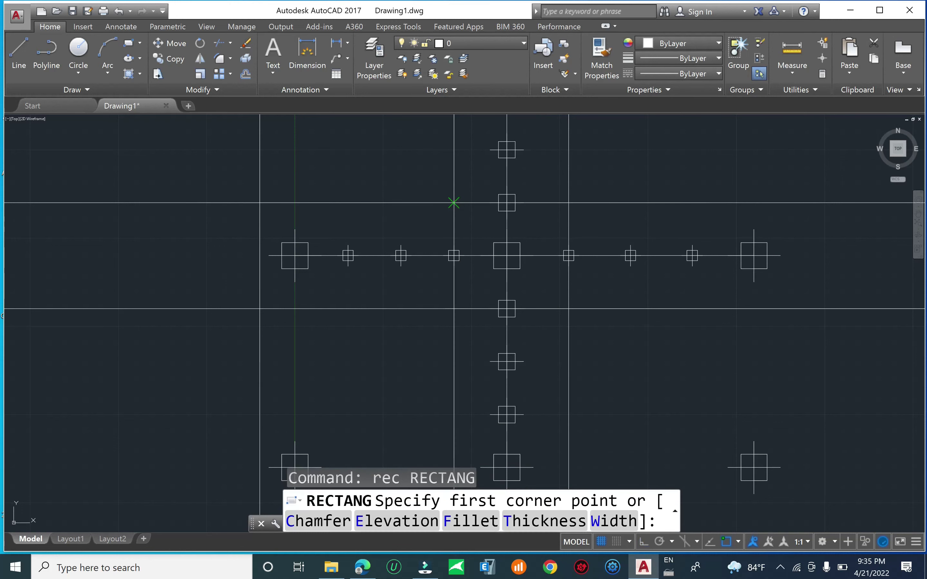
{"action": "left_click", "coordinate": [453, 202]}
{"action": "left_click", "coordinate": [568, 309]}
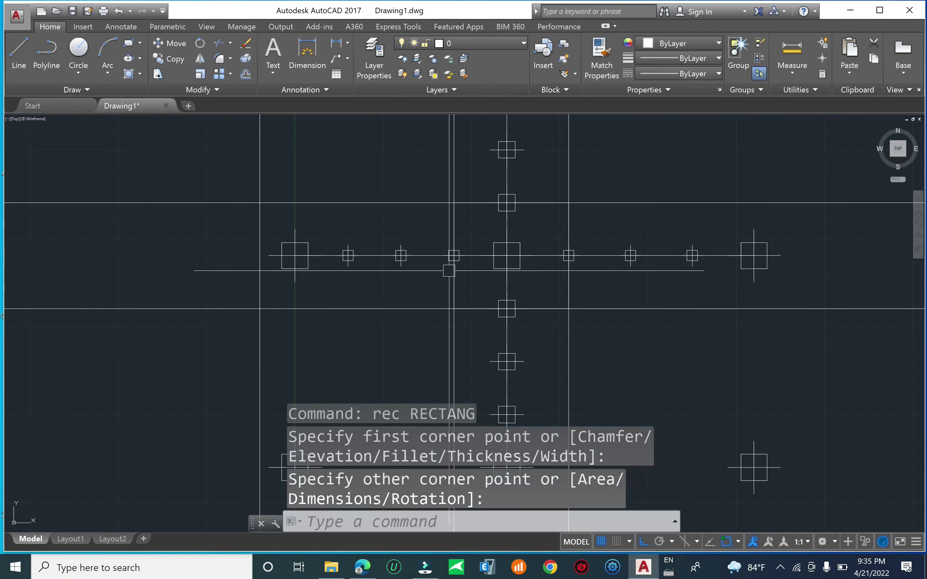
Erase the two horizontal and two vertical construction lines.
{"action": "scroll", "coordinate": [415, 256], "scroll_direction": "down", "scroll_amount": 6}
{"action": "left_click", "coordinate": [713, 218]}
{"action": "left_click", "coordinate": [684, 259]}
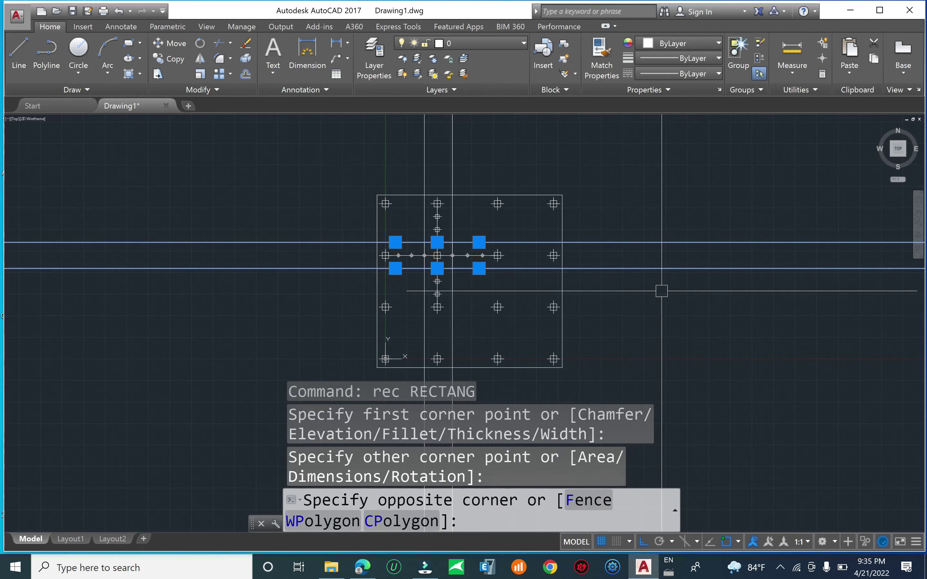
{"action": "type", "text": "e"}
{"action": "key", "text": "Return"}
{"action": "left_click", "coordinate": [379, 169]}
{"action": "left_click", "coordinate": [407, 207]}
{"action": "key", "text": "Escape"}
{"action": "scroll", "coordinate": [432, 207], "scroll_direction": "up", "scroll_amount": 4}
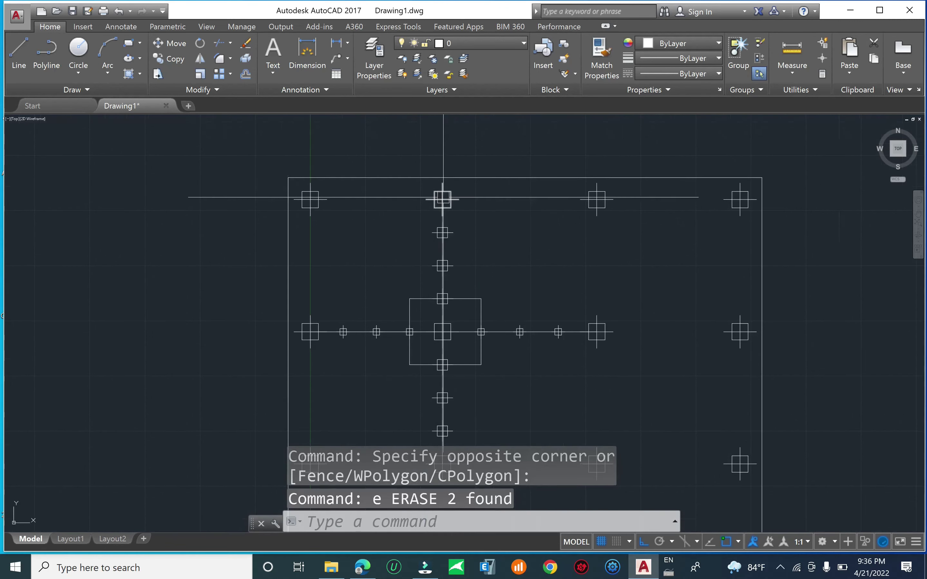
Erase the vertical line above the second row's second grid point together with its three division points.
{"action": "left_click", "coordinate": [466, 223]}
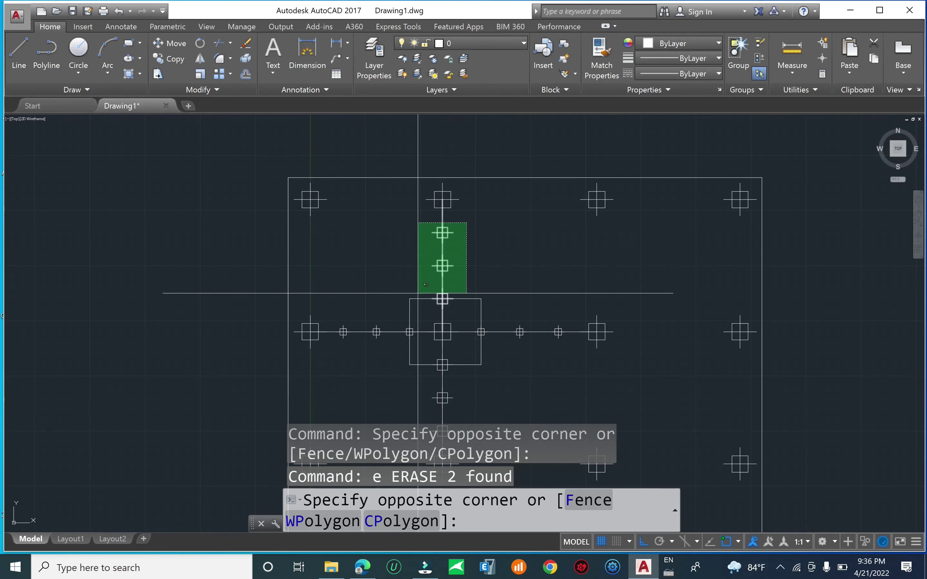
{"action": "left_click", "coordinate": [418, 293]}
{"action": "type", "text": "e"}
{"action": "key", "text": "Return"}
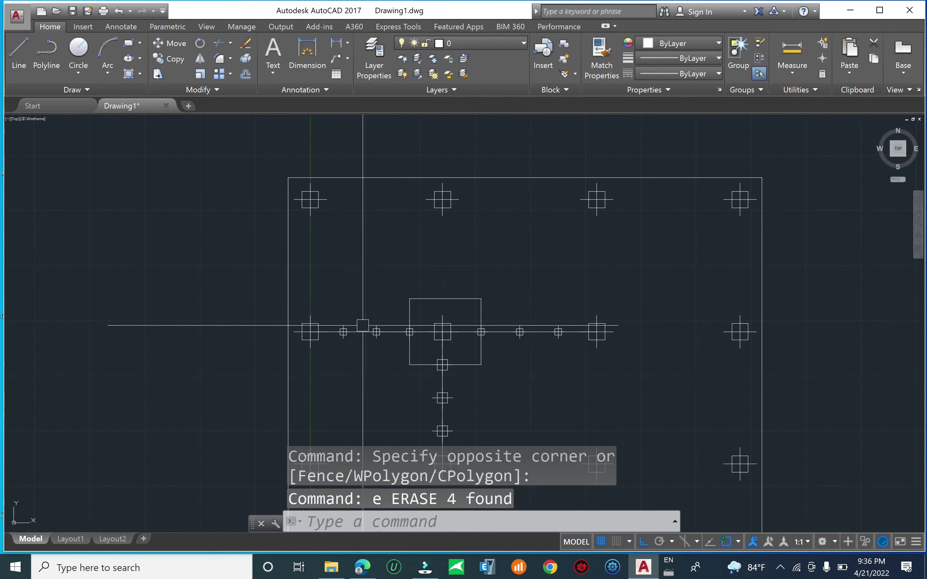
Try to erase the second row's first connecting line with its two outer division points and the row's first grid point.
{"action": "left_click", "coordinate": [399, 310]}
{"action": "left_click", "coordinate": [325, 346]}
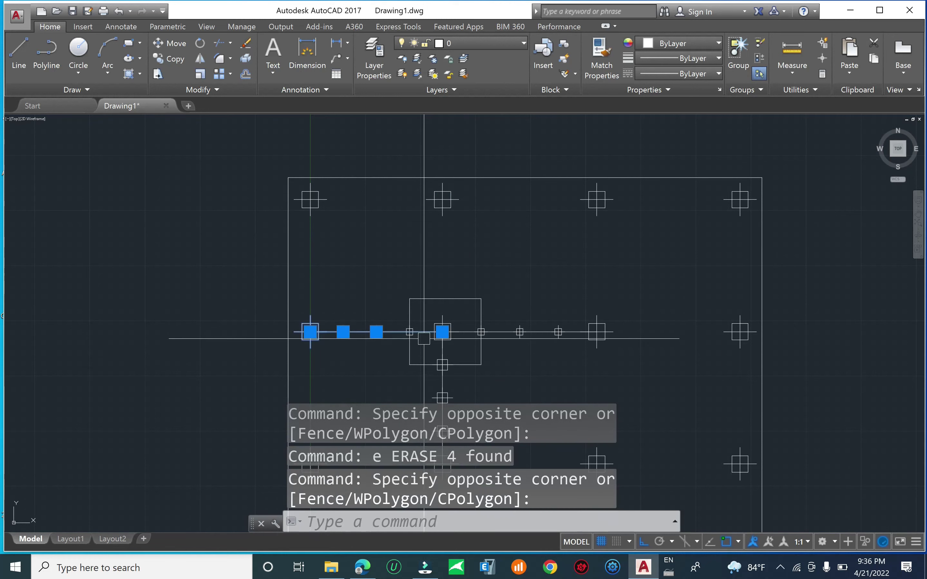
{"action": "key", "text": "Escape"}
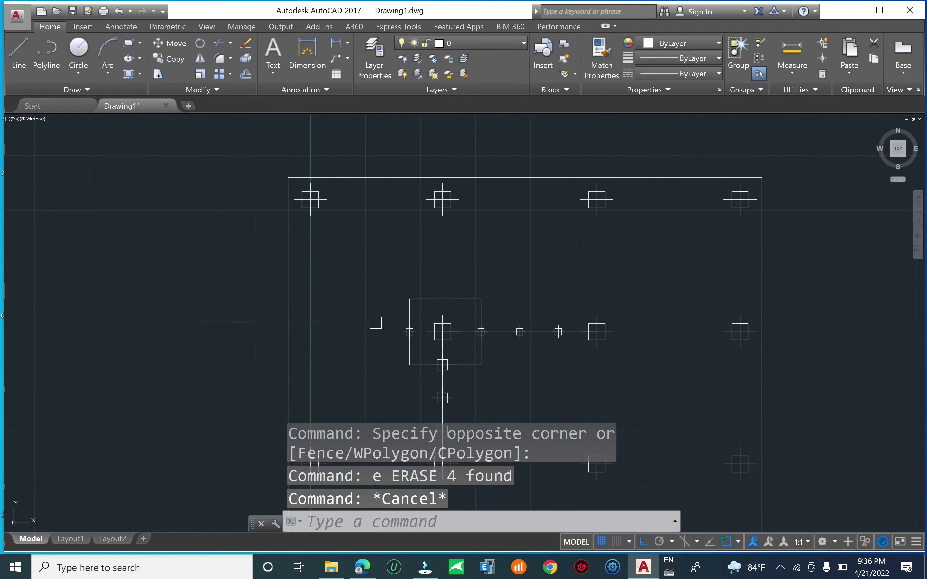
{"action": "type", "text": "z"}
{"action": "key", "text": "ctrl+z"}
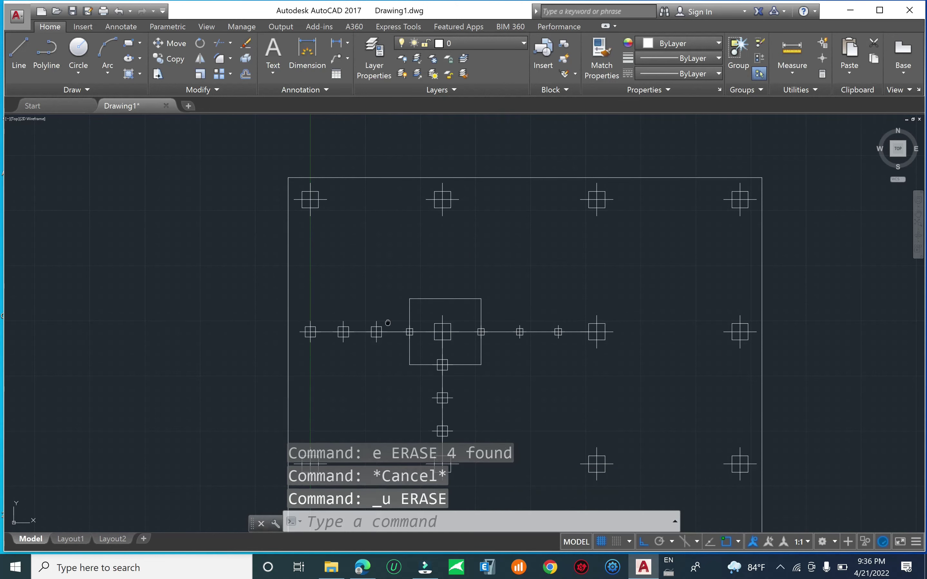
Erase the connecting line from the second row's first grid point and its two division points outside the new rectangle.
{"action": "key", "text": "Escape"}
{"action": "scroll", "coordinate": [398, 306], "scroll_direction": "up", "scroll_amount": 2}
{"action": "left_click", "coordinate": [398, 307]}
{"action": "left_click", "coordinate": [319, 367]}
{"action": "type", "text": "e"}
{"action": "key", "text": "Return"}
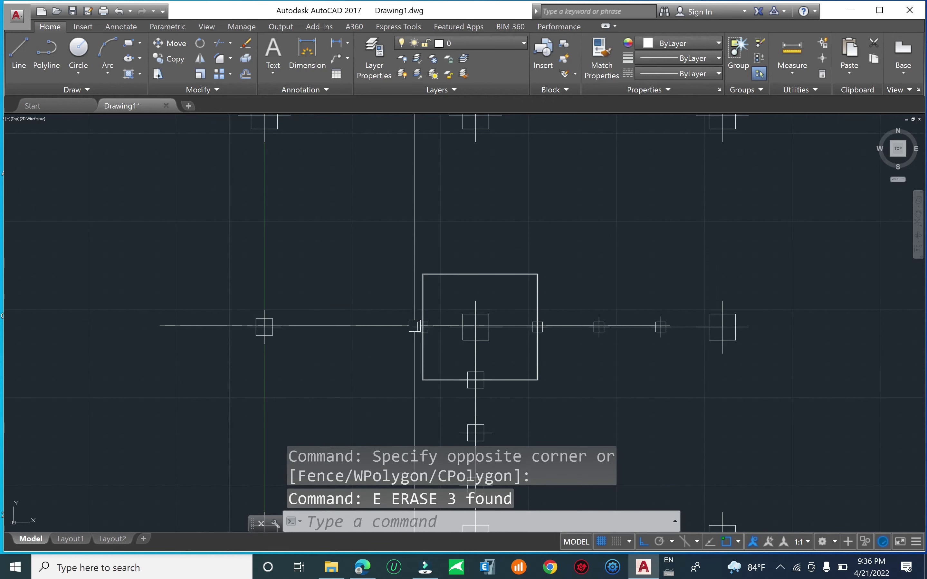
Erase the division point on the rectangle's left edge and the three division points on the remaining horizontal line.
{"action": "left_click", "coordinate": [393, 308]}
{"action": "left_click", "coordinate": [462, 349]}
{"action": "middle_click_drag", "start_coordinate": [461, 348], "coordinate": [439, 316]}
{"action": "left_click", "coordinate": [479, 265]}
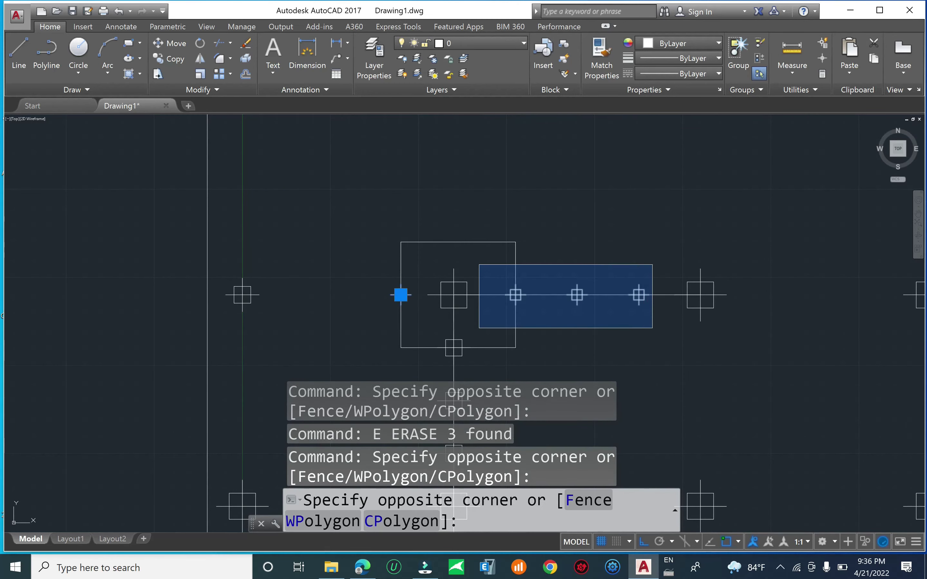
{"action": "left_click", "coordinate": [652, 328]}
{"action": "type", "text": "e"}
{"action": "key", "text": "Return"}
Erase the three division points on the vertical line below the second row's second grid point.
{"action": "middle_click_drag", "start_coordinate": [559, 331], "coordinate": [544, 235]}
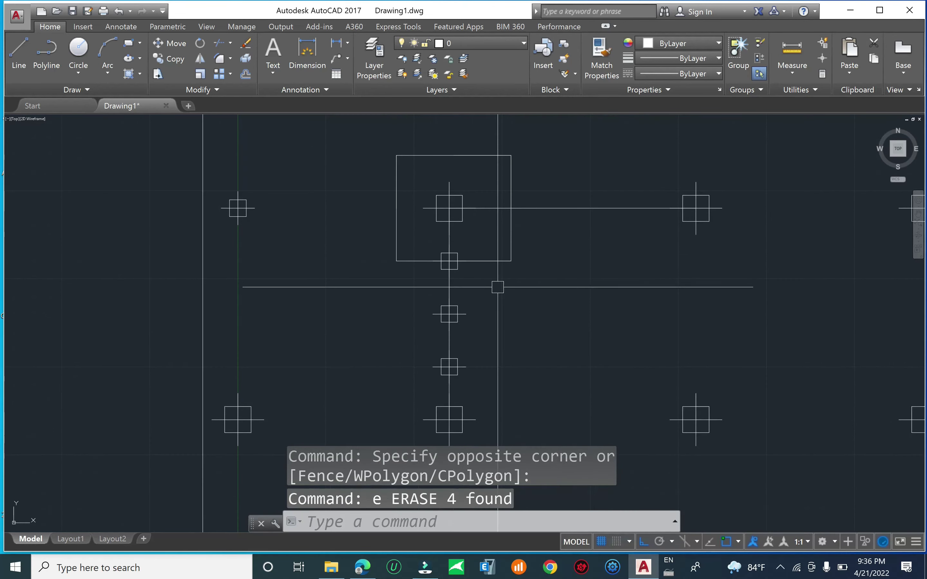
{"action": "left_click", "coordinate": [417, 234]}
{"action": "left_click", "coordinate": [498, 383]}
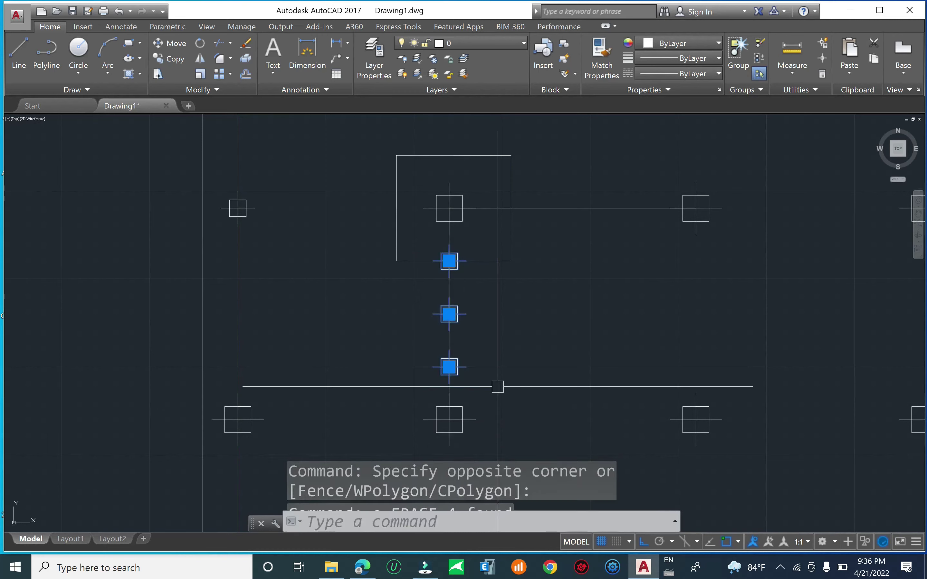
{"action": "type", "text": "E"}
{"action": "key", "text": "Return"}
{"action": "scroll", "coordinate": [487, 292], "scroll_direction": "down", "scroll_amount": 4}
{"action": "scroll", "coordinate": [486, 291], "scroll_direction": "up", "scroll_amount": 4}
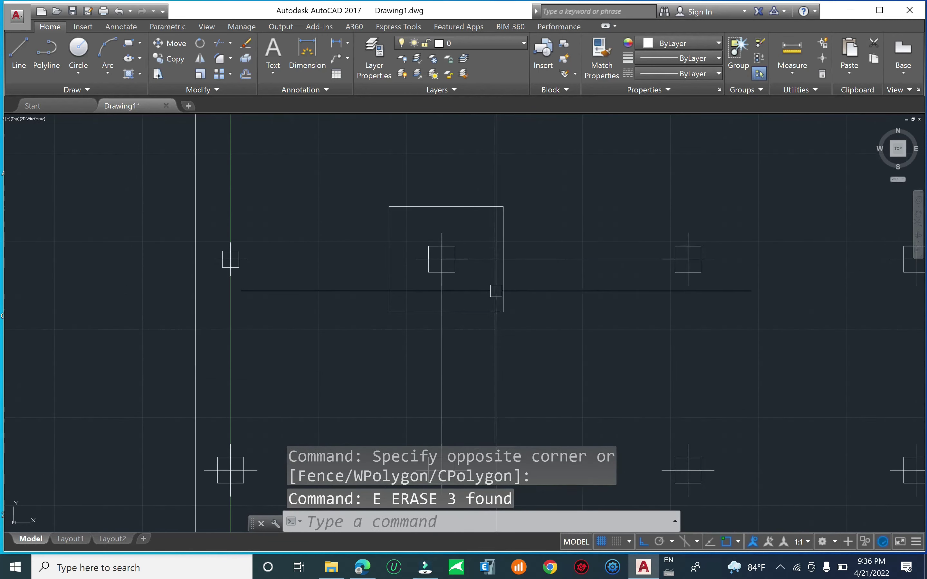
Erase the remaining horizontal and vertical connecting lines that start at the grid point inside the rectangle.
{"action": "left_click", "coordinate": [583, 234]}
{"action": "left_click", "coordinate": [559, 269]}
{"action": "left_click", "coordinate": [475, 347]}
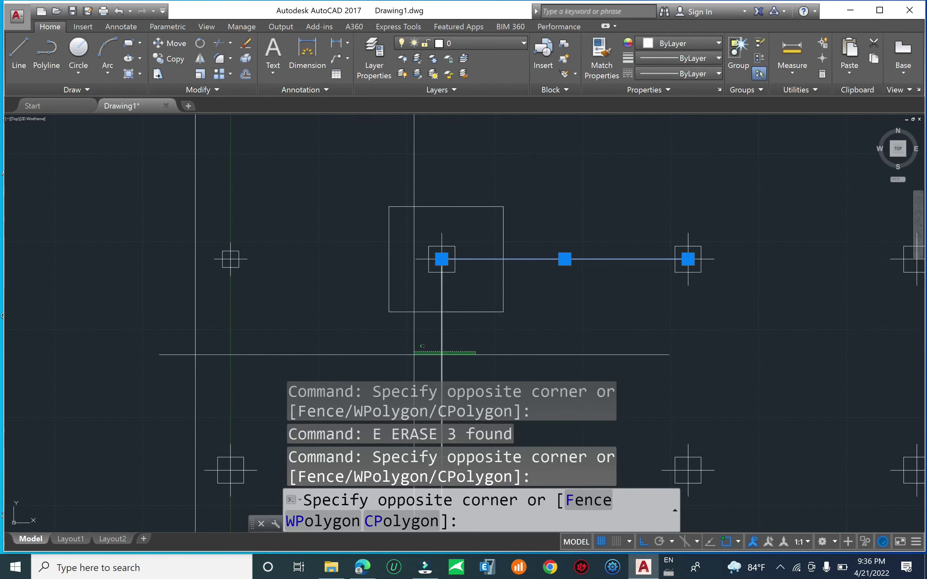
{"action": "left_click", "coordinate": [422, 348]}
{"action": "type", "text": "e"}
{"action": "key", "text": "Return"}
{"action": "scroll", "coordinate": [492, 282], "scroll_direction": "down", "scroll_amount": 4}
{"action": "key", "text": "Escape"}
{"action": "key", "text": "Escape"}
{"action": "key", "text": "Escape"}
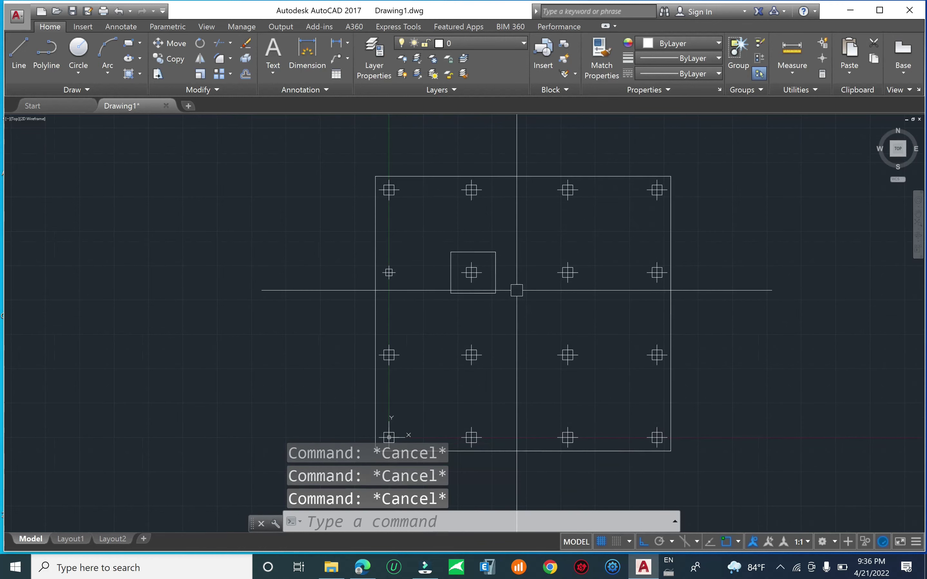
Copy the rectangle from the second row's second grid point to the same row's third grid point.
{"action": "type", "text": "co"}
{"action": "key", "text": "Return"}
{"action": "left_click", "coordinate": [484, 292]}
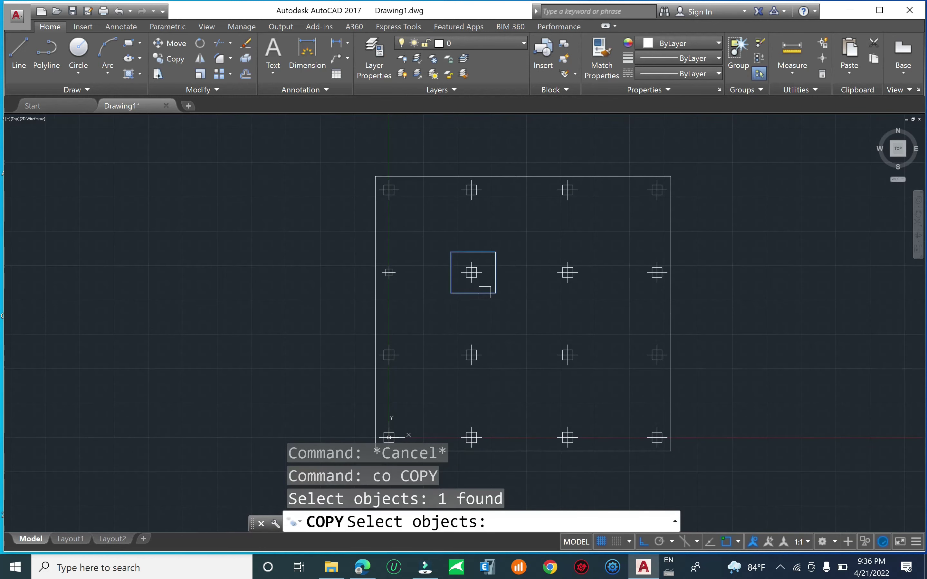
{"action": "scroll", "coordinate": [473, 266], "scroll_direction": "up", "scroll_amount": 2}
{"action": "key", "text": "Return"}
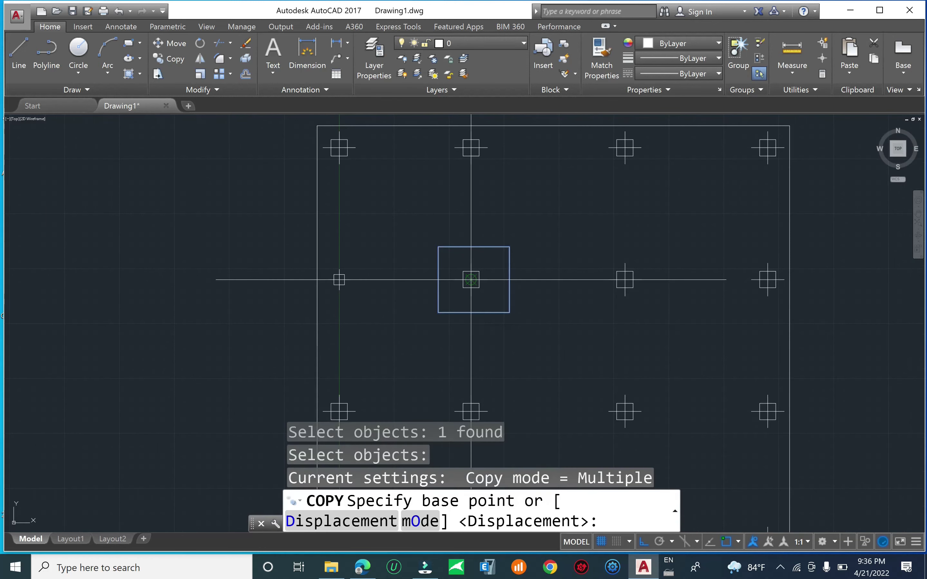
{"action": "left_click", "coordinate": [471, 280]}
{"action": "left_click", "coordinate": [633, 271]}
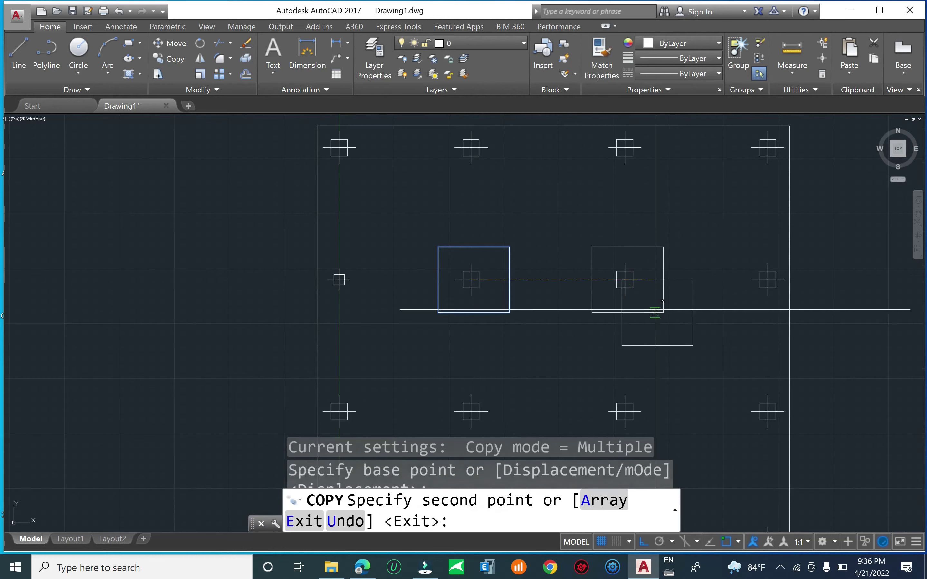
Place further copies of the rectangle on the third row's second and third grid points and the bottom row's second grid point.
{"action": "middle_click_drag", "start_coordinate": [556, 273], "coordinate": [557, 209]}
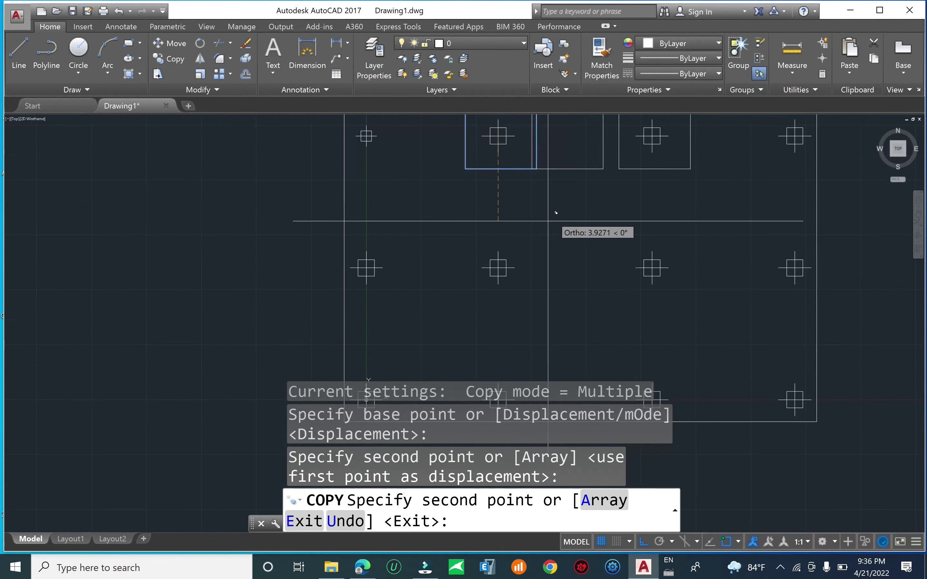
{"action": "left_click", "coordinate": [498, 270]}
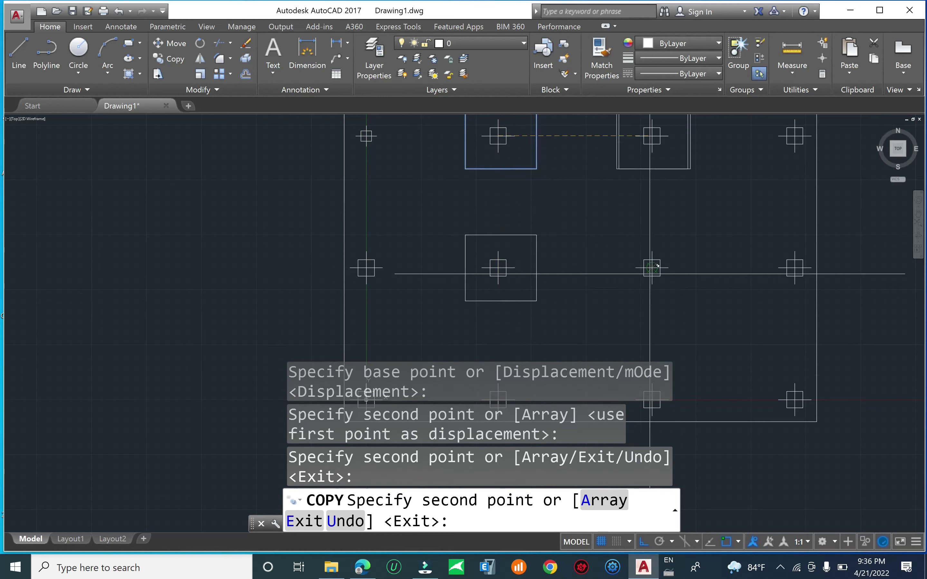
{"action": "left_click", "coordinate": [660, 259]}
{"action": "scroll", "coordinate": [613, 245], "scroll_direction": "down", "scroll_amount": 3}
{"action": "scroll", "coordinate": [575, 276], "scroll_direction": "up", "scroll_amount": 5}
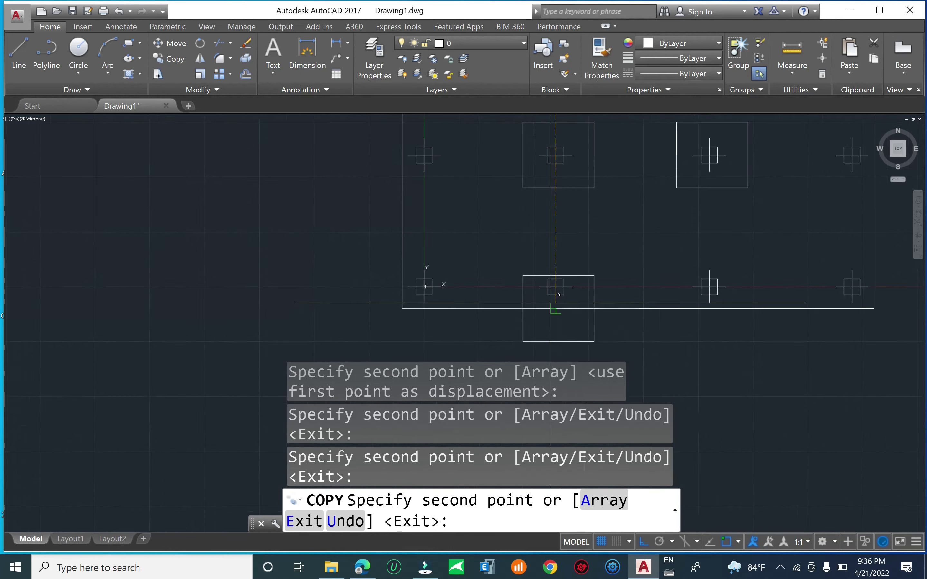
{"action": "scroll", "coordinate": [564, 268], "scroll_direction": "down", "scroll_amount": 5}
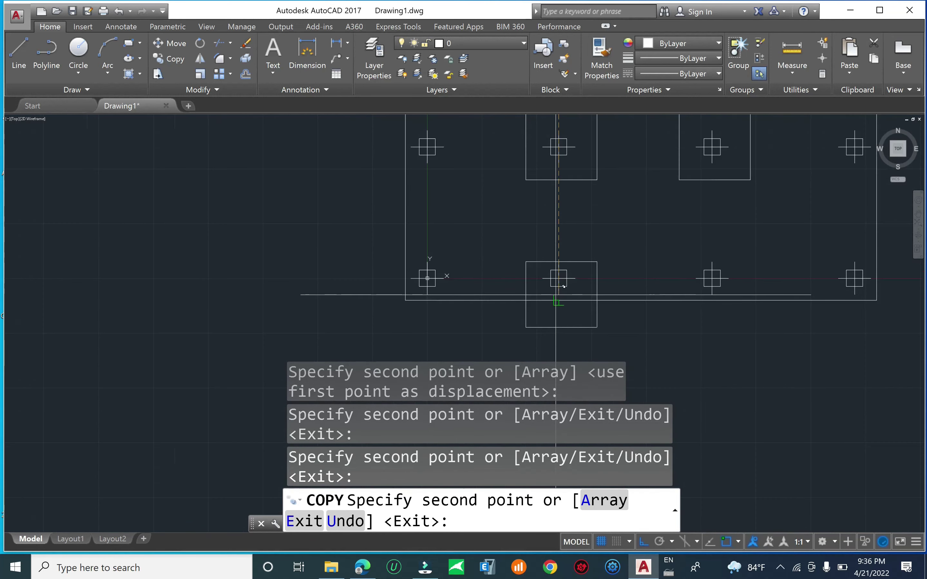
{"action": "scroll", "coordinate": [563, 291], "scroll_direction": "up", "scroll_amount": 6}
{"action": "scroll", "coordinate": [567, 230], "scroll_direction": "down", "scroll_amount": 3}
{"action": "key", "text": "Escape"}
{"action": "key", "text": "Escape"}
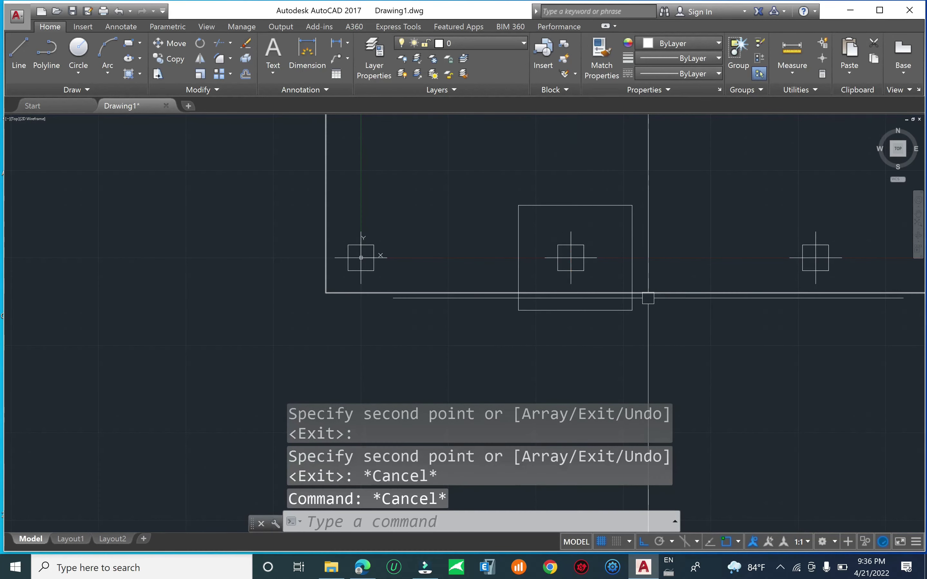
Stretch the lower edge of the bottom row's rectangle up to the outer boundary line.
{"action": "scroll", "coordinate": [648, 298], "scroll_direction": "down", "scroll_amount": 3}
{"action": "scroll", "coordinate": [648, 297], "scroll_direction": "up", "scroll_amount": 5}
{"action": "middle_click_drag", "start_coordinate": [541, 360], "coordinate": [574, 257]}
{"action": "left_click", "coordinate": [551, 301]}
{"action": "left_click", "coordinate": [532, 318]}
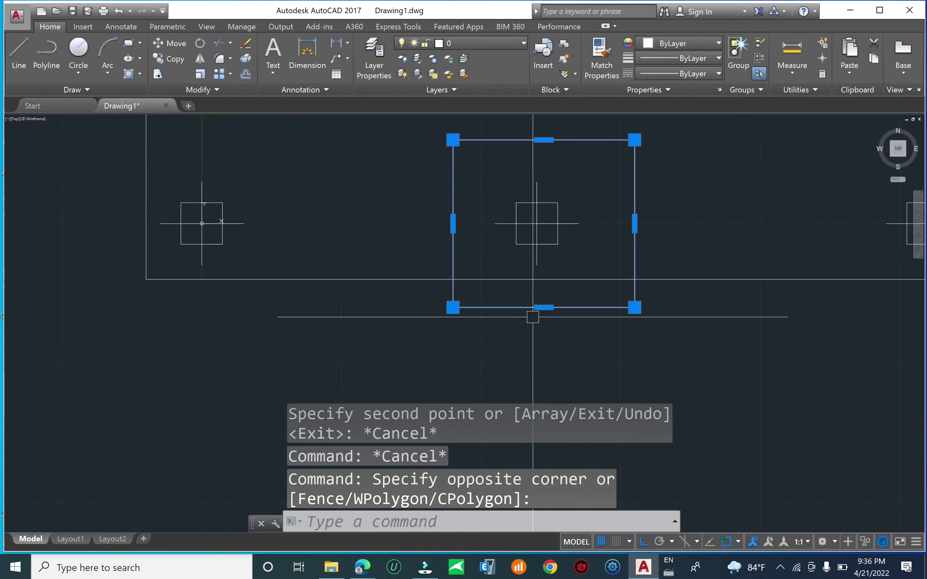
{"action": "left_click", "coordinate": [544, 307]}
{"action": "scroll", "coordinate": [544, 308], "scroll_direction": "down", "scroll_amount": 5}
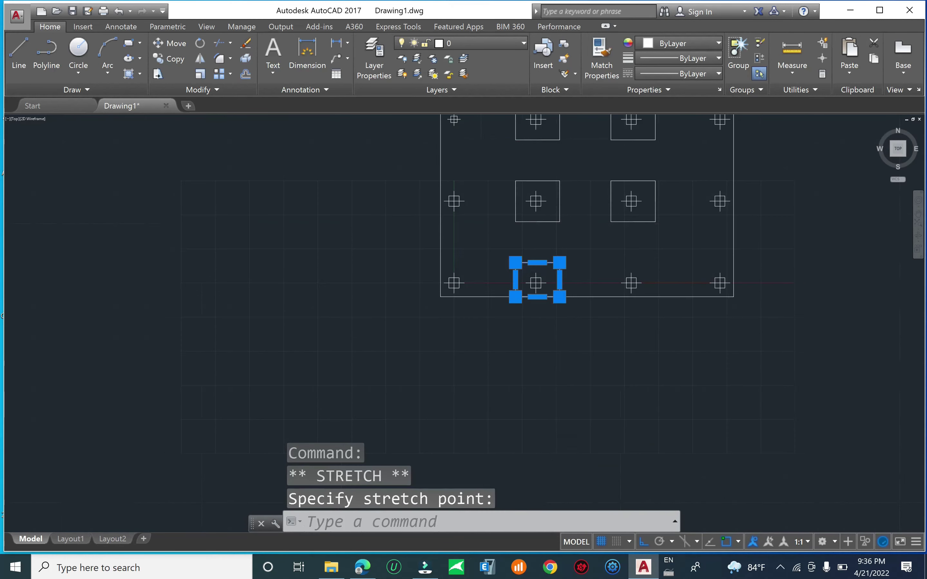
{"action": "key", "text": "Escape"}
{"action": "key", "text": "Escape"}
{"action": "key", "text": "Escape"}
{"action": "scroll", "coordinate": [551, 286], "scroll_direction": "up", "scroll_amount": 5}
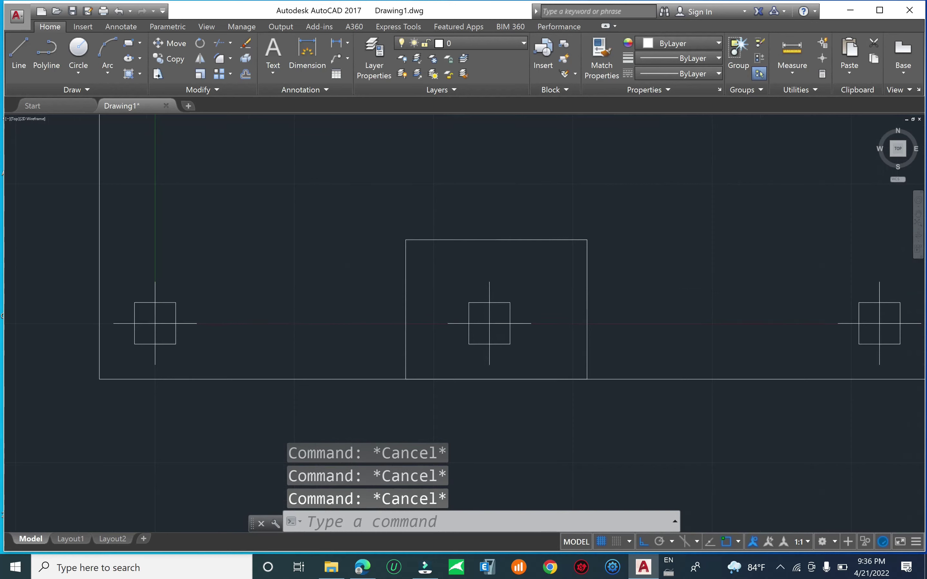
{"action": "scroll", "coordinate": [502, 341], "scroll_direction": "down", "scroll_amount": 5}
{"action": "scroll", "coordinate": [520, 337], "scroll_direction": "up", "scroll_amount": 5}
{"action": "type", "text": "CO"}
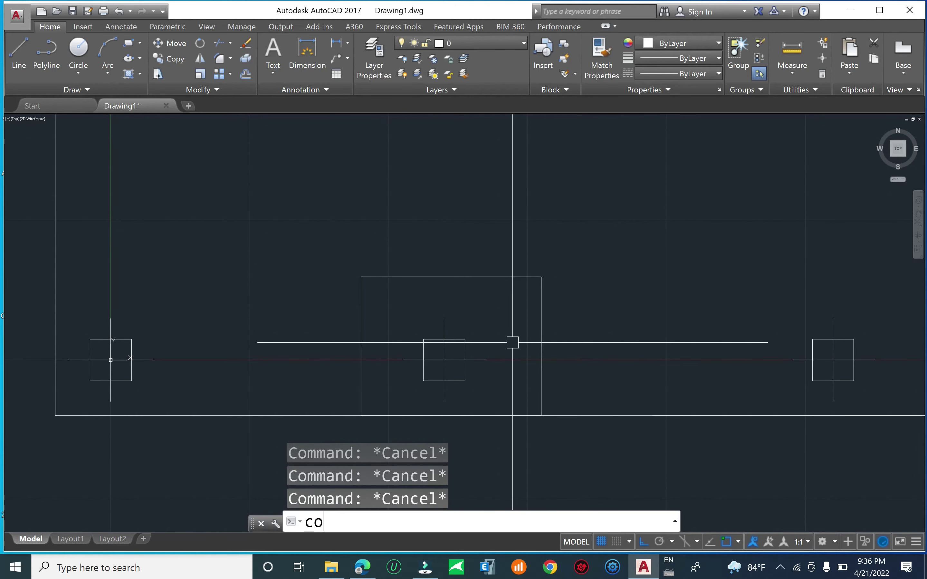
{"action": "key", "text": "Return"}
{"action": "left_click", "coordinate": [543, 325]}
{"action": "scroll", "coordinate": [506, 371], "scroll_direction": "down", "scroll_amount": 5}
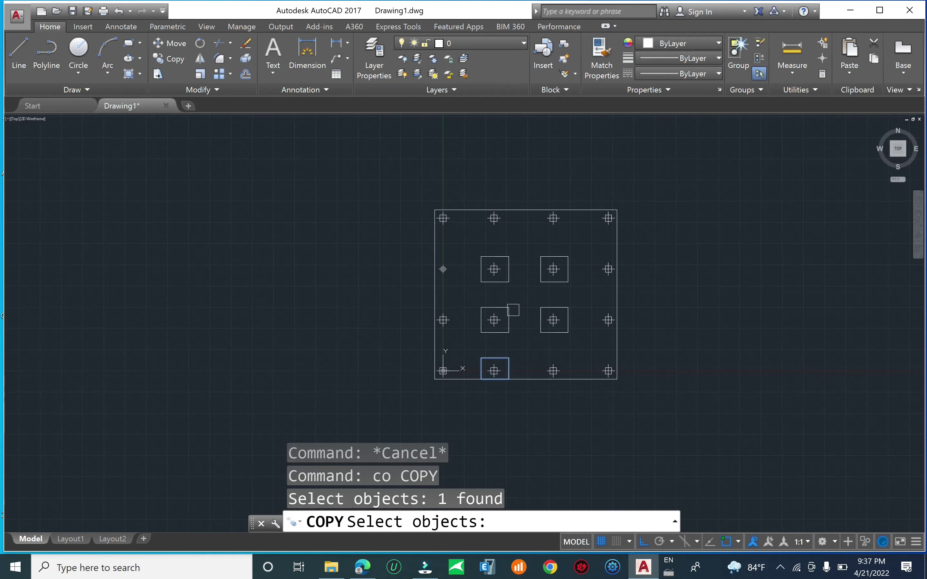
{"action": "key", "text": "Escape"}
{"action": "key", "text": "Escape"}
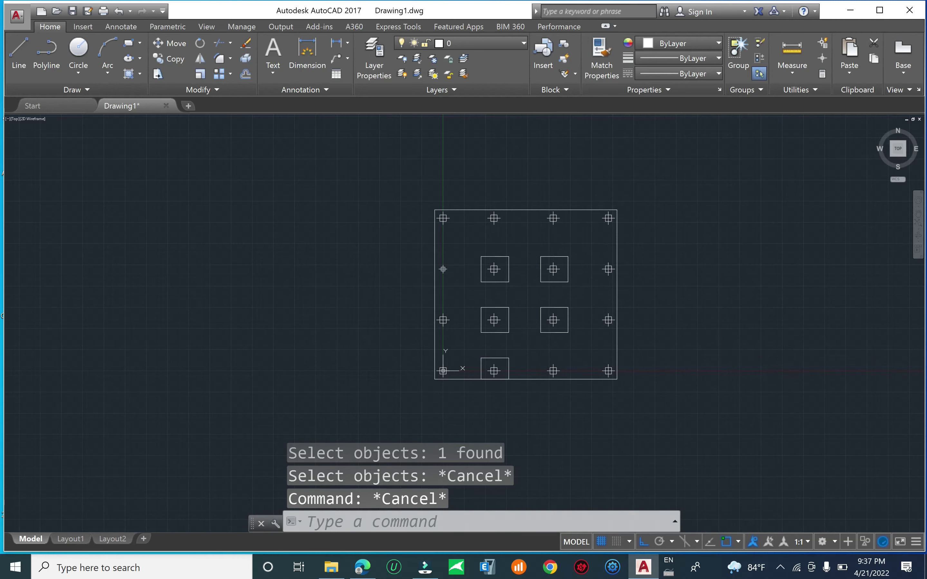
{"action": "key", "text": "Escape"}
{"action": "key", "text": "Escape"}
Mirror the bottom row's rectangle to the top row about the boundary's horizontal centreline, keeping the source object.
{"action": "type", "text": "mi"}
{"action": "key", "text": "Return"}
{"action": "left_click", "coordinate": [511, 357]}
{"action": "key", "text": "Return"}
{"action": "left_click", "coordinate": [617, 289]}
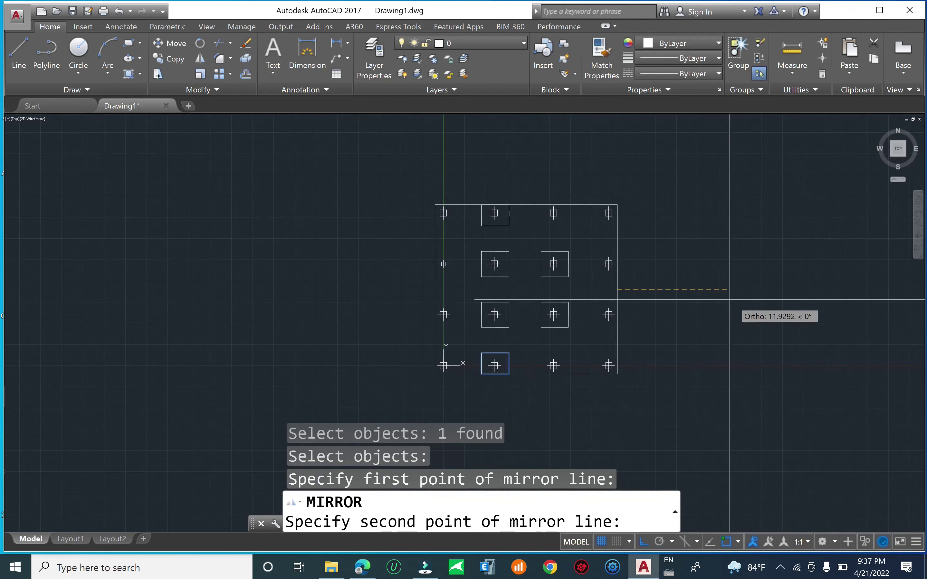
{"action": "left_click", "coordinate": [731, 299]}
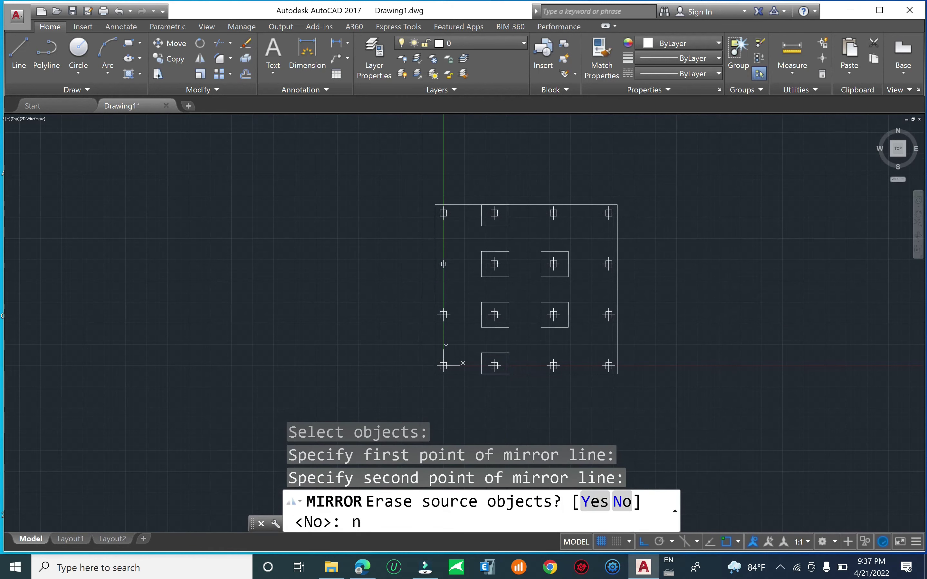
{"action": "type", "text": "n"}
{"action": "key", "text": "Return"}
{"action": "key", "text": "Escape"}
{"action": "key", "text": "Escape"}
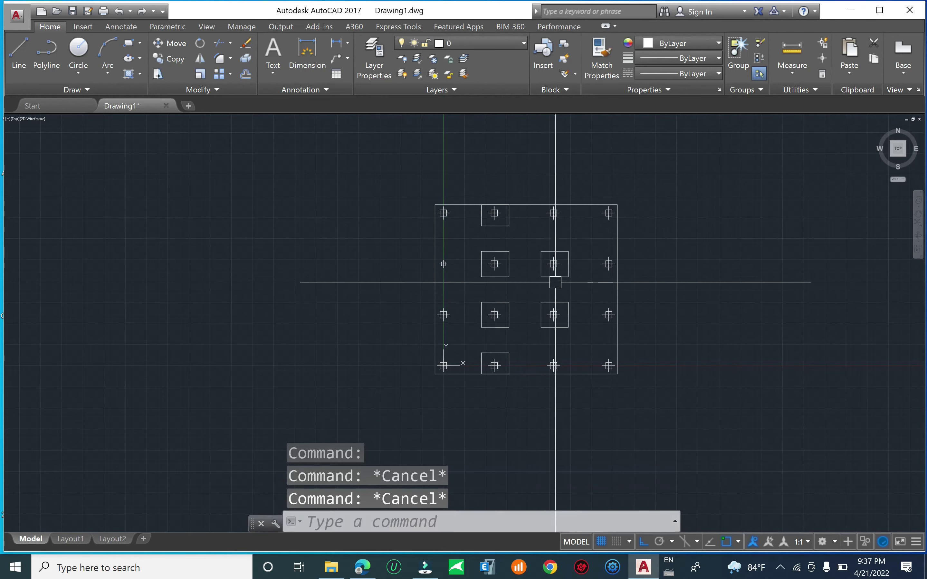
Erase the two rectangles around the third column's grid points.
{"action": "type", "text": "e"}
{"action": "key", "text": "Return"}
{"action": "left_click", "coordinate": [569, 257]}
{"action": "left_click", "coordinate": [565, 304]}
{"action": "key", "text": "Return"}
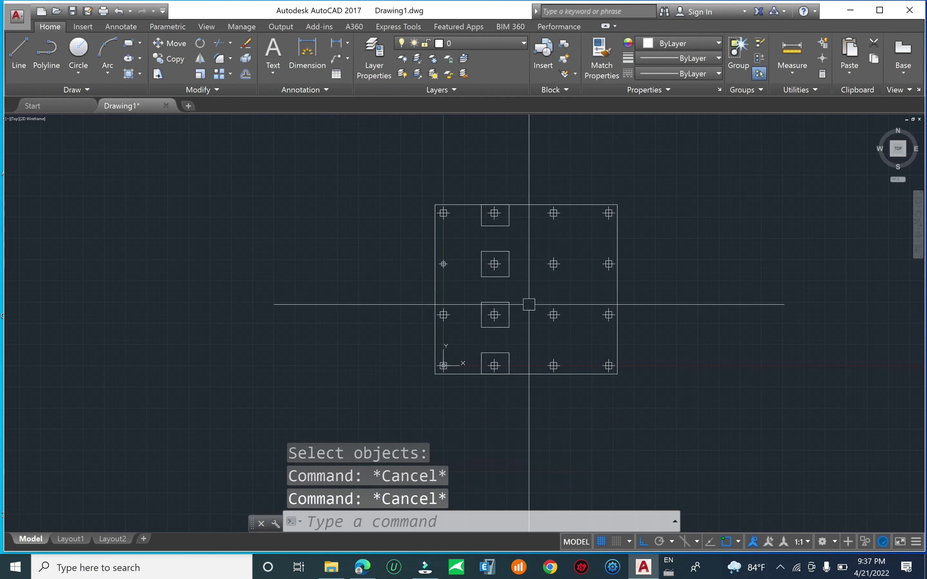
Copy the second column's four rectangles to the third and fourth columns, using the top row's grid points as base and destinations.
{"action": "type", "text": "co"}
{"action": "key", "text": "Return"}
{"action": "left_click", "coordinate": [510, 315]}
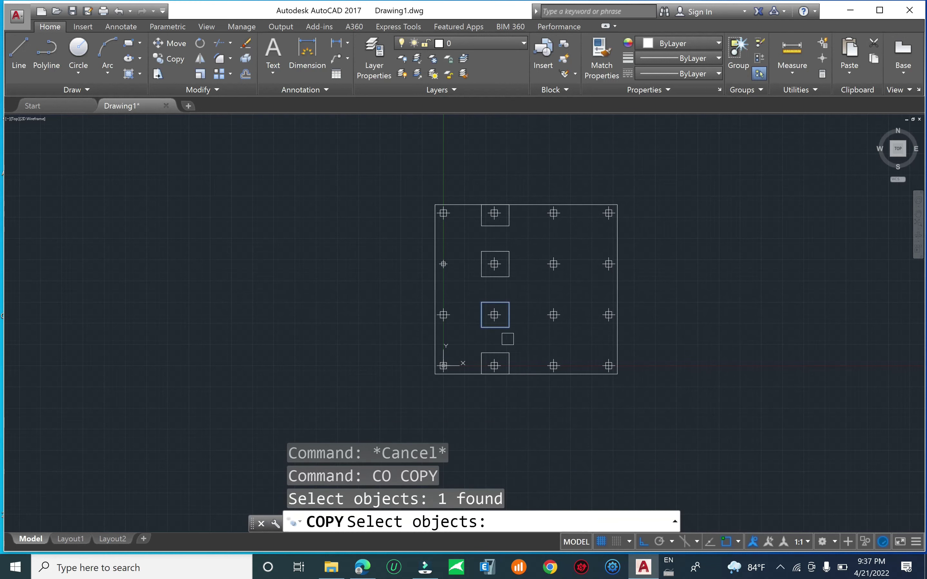
{"action": "left_click", "coordinate": [509, 351]}
{"action": "left_click", "coordinate": [512, 263]}
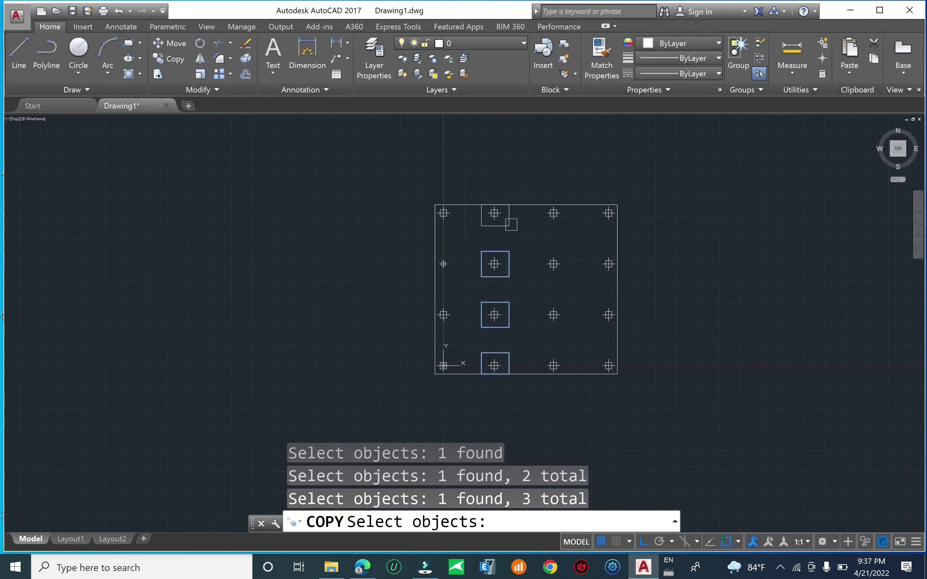
{"action": "scroll", "coordinate": [494, 217], "scroll_direction": "up", "scroll_amount": 5}
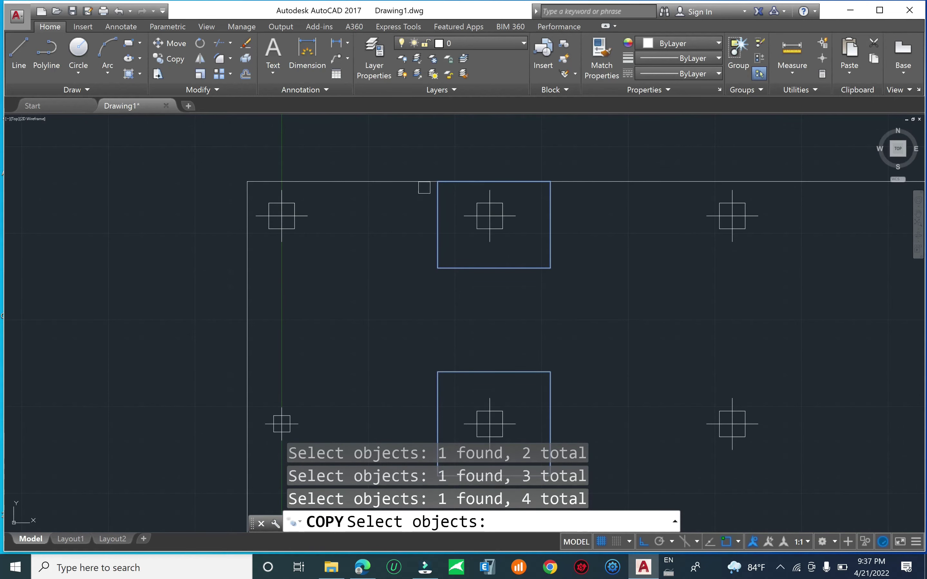
{"action": "key", "text": "Return"}
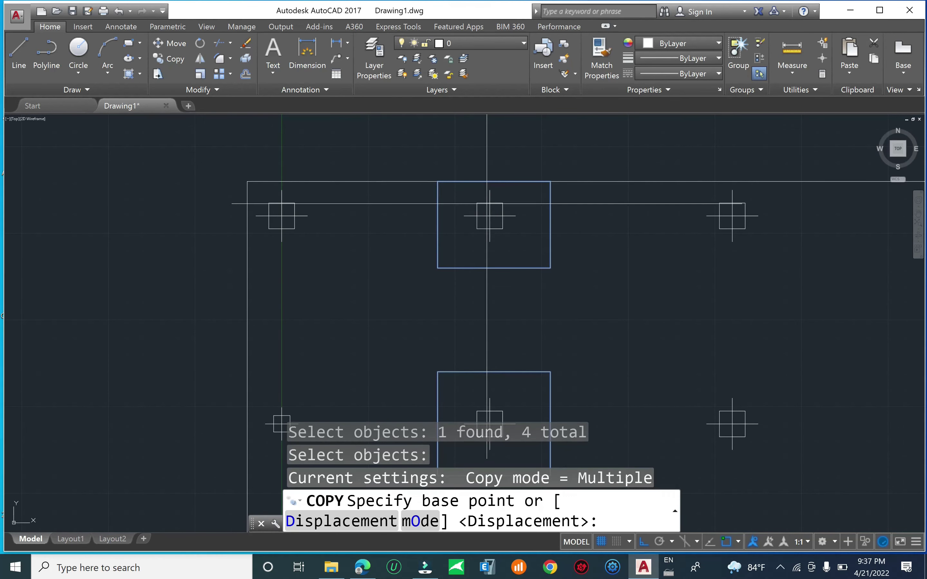
{"action": "left_click", "coordinate": [490, 215]}
{"action": "scroll", "coordinate": [490, 216], "scroll_direction": "down", "scroll_amount": 4}
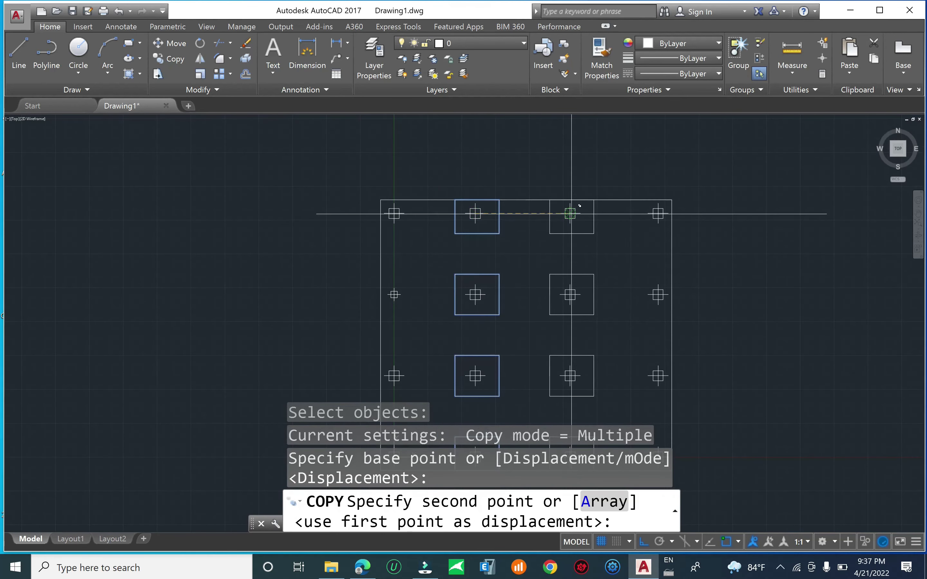
{"action": "left_click", "coordinate": [570, 213]}
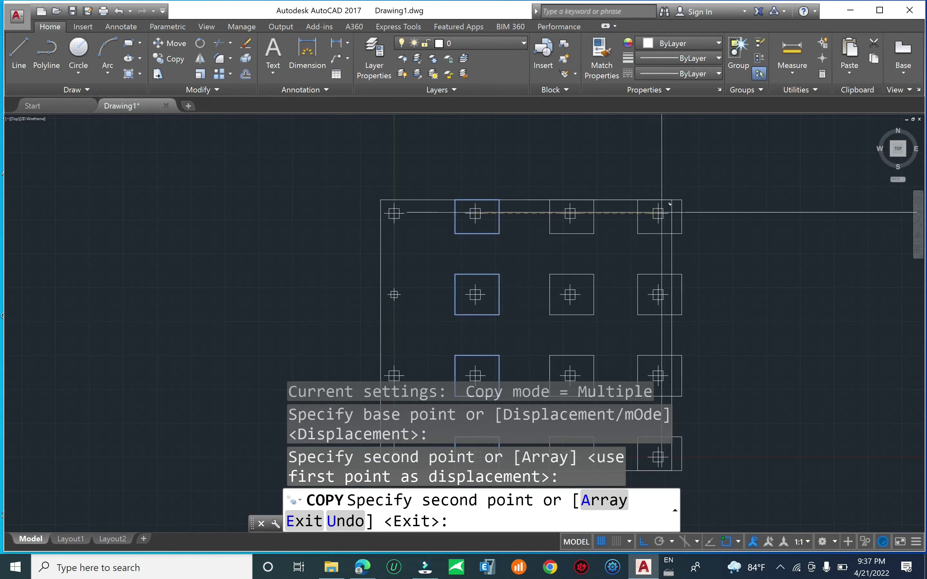
{"action": "mouse_move", "coordinate": [694, 361]}
{"action": "middle_mouse_down"}
{"action": "mouse_move", "coordinate": [664, 316]}
{"action": "mouse_move", "coordinate": [664, 269]}
{"action": "middle_mouse_up"}
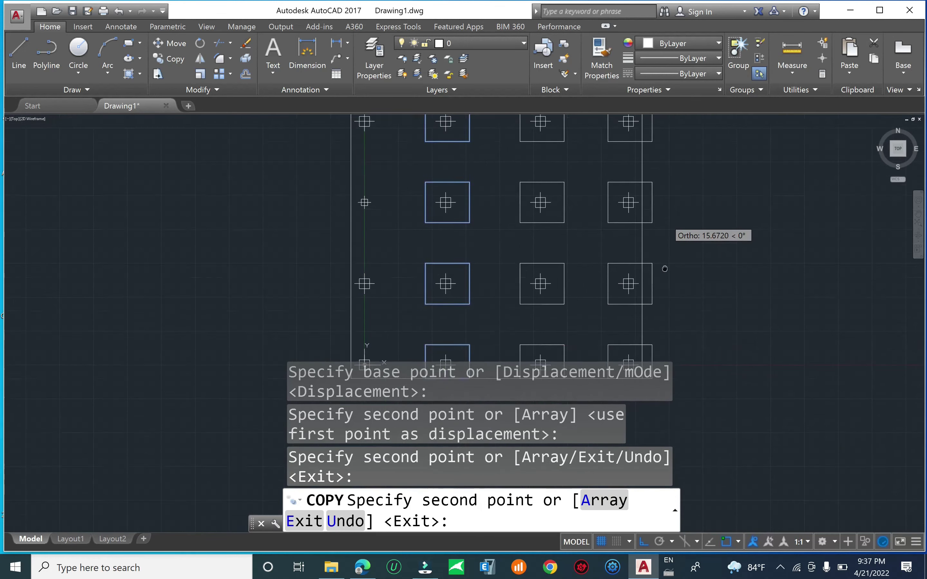
{"action": "scroll", "coordinate": [659, 230], "scroll_direction": "down", "scroll_amount": 3}
{"action": "key", "text": "Escape"}
{"action": "key", "text": "Escape"}
{"action": "key", "text": "Escape"}
Stretch the outer edges of the fourth column's four rectangles back to the boundary's vertical line.
{"action": "type", "text": "s"}
{"action": "key", "text": "Return"}
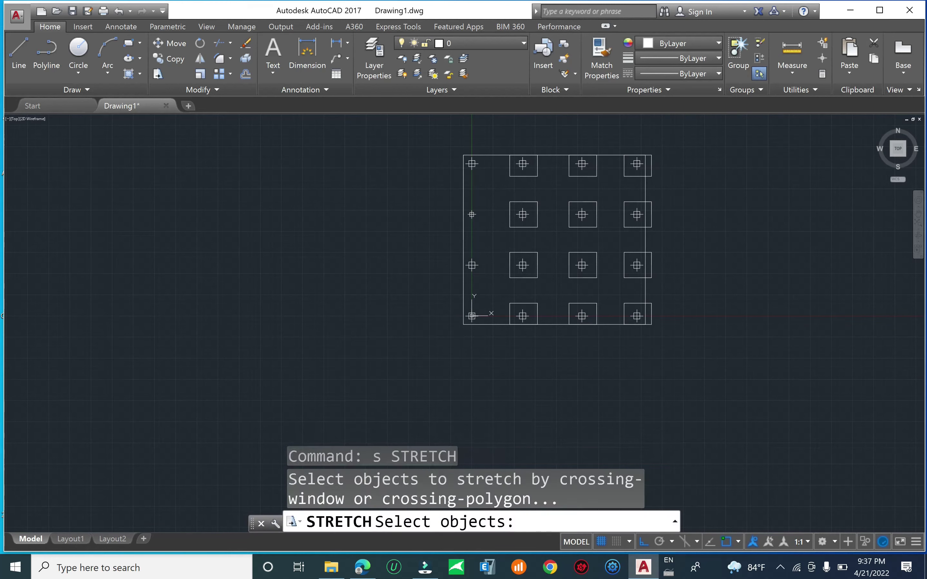
{"action": "left_click", "coordinate": [672, 141]}
{"action": "left_click", "coordinate": [648, 337]}
{"action": "key", "text": "Return"}
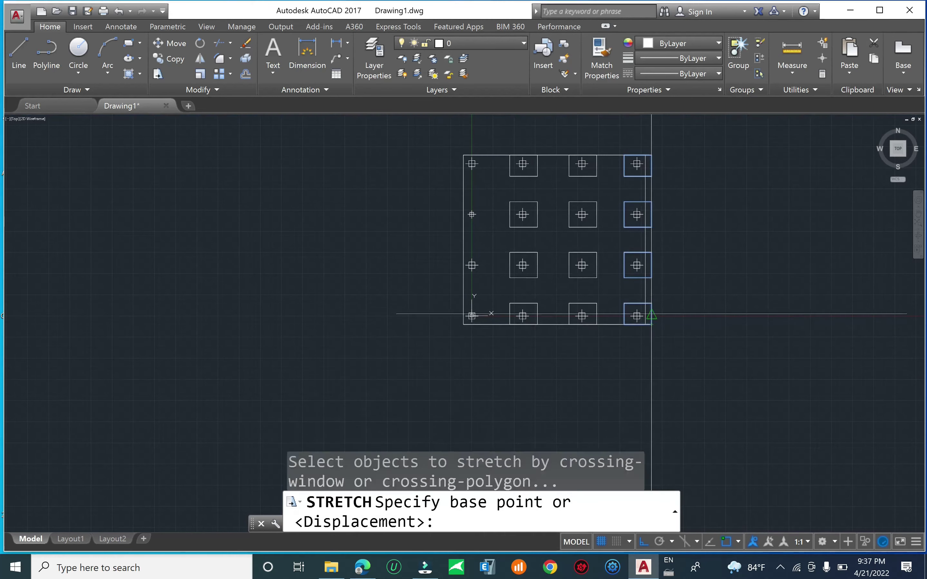
{"action": "scroll", "coordinate": [654, 315], "scroll_direction": "up", "scroll_amount": 4}
{"action": "left_click", "coordinate": [647, 280]}
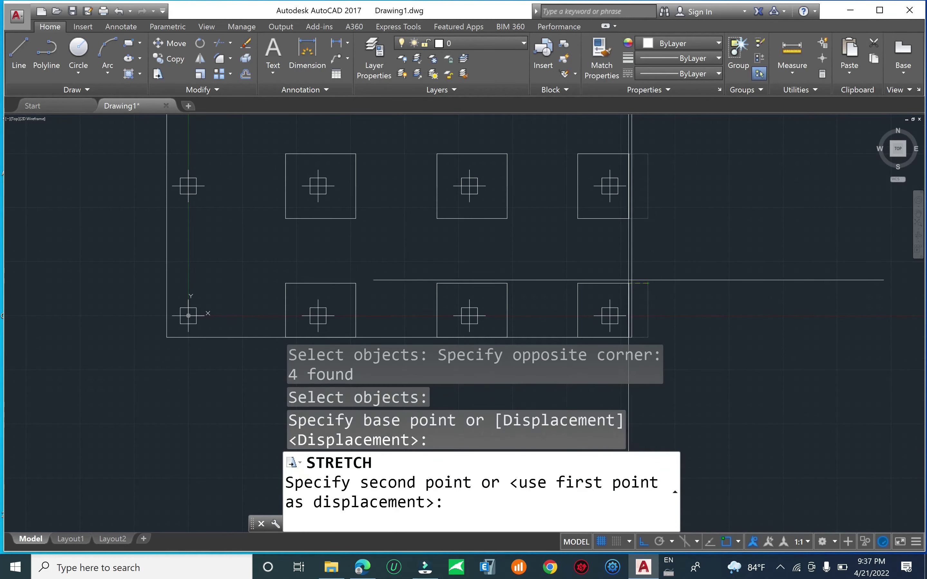
{"action": "left_click", "coordinate": [631, 280]}
{"action": "scroll", "coordinate": [652, 286], "scroll_direction": "down", "scroll_amount": 4}
{"action": "scroll", "coordinate": [653, 289], "scroll_direction": "down", "scroll_amount": 2}
{"action": "key", "text": "Escape"}
{"action": "key", "text": "Escape"}
{"action": "key", "text": "Escape"}
{"action": "type", "text": "CO"}
{"action": "key", "text": "Return"}
{"action": "key", "text": "Escape"}
{"action": "key", "text": "Escape"}
Mirror the fourth column's four rectangles to the first column about the boundary's vertical centreline, keeping the source objects.
{"action": "type", "text": "mi"}
{"action": "key", "text": "Return"}
{"action": "scroll", "coordinate": [637, 272], "scroll_direction": "up", "scroll_amount": 2}
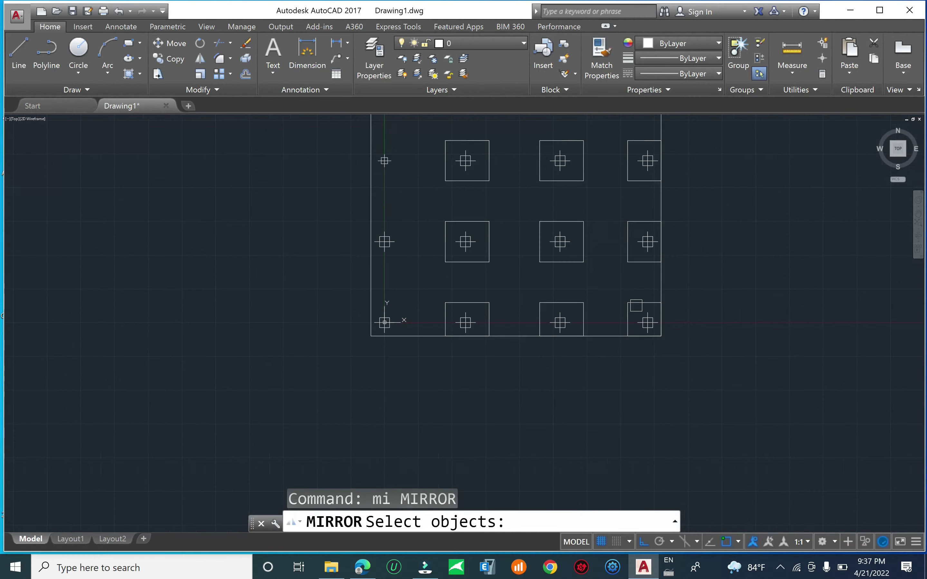
{"action": "left_click", "coordinate": [636, 303]}
{"action": "scroll", "coordinate": [640, 302], "scroll_direction": "down", "scroll_amount": 1}
{"action": "left_click", "coordinate": [626, 173]}
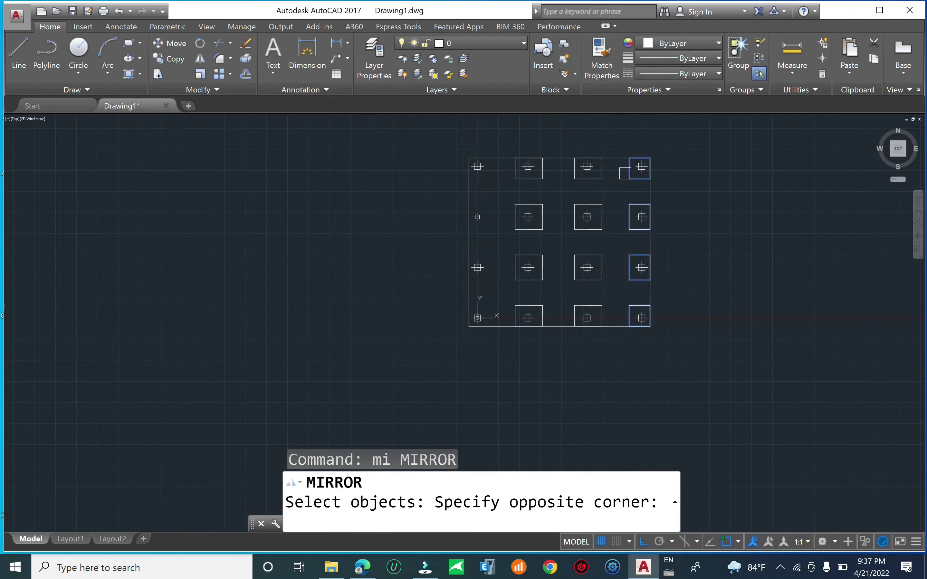
{"action": "key", "text": "Return"}
{"action": "left_click", "coordinate": [559, 157]}
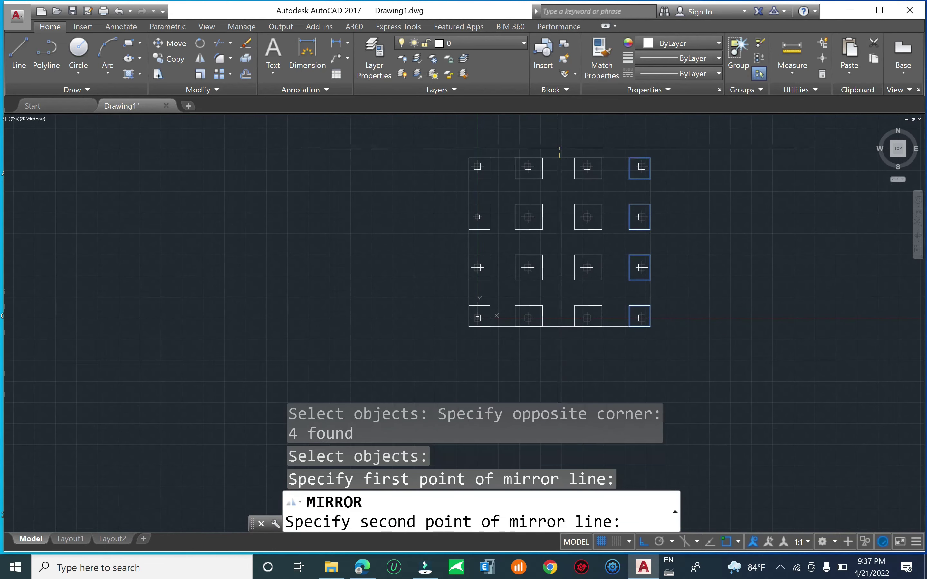
{"action": "left_click", "coordinate": [552, 132]}
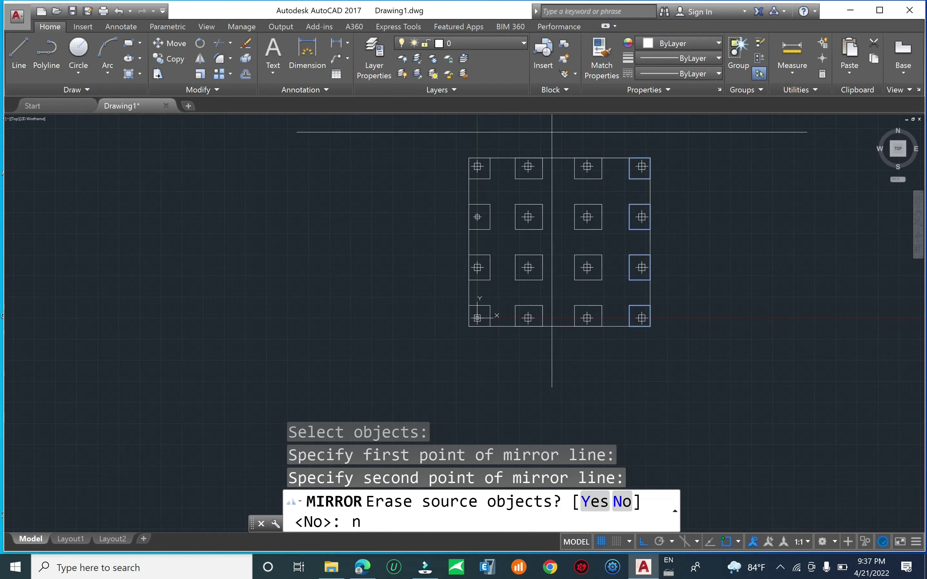
{"action": "type", "text": "n"}
{"action": "key", "text": "Return"}
{"action": "key", "text": "Escape"}
{"action": "key", "text": "Escape"}
Inspect the rectangle layout around the grid points, checking the first and second rectangles of the top row up close.
{"action": "middle_click_drag", "start_coordinate": [625, 249], "coordinate": [556, 307]}
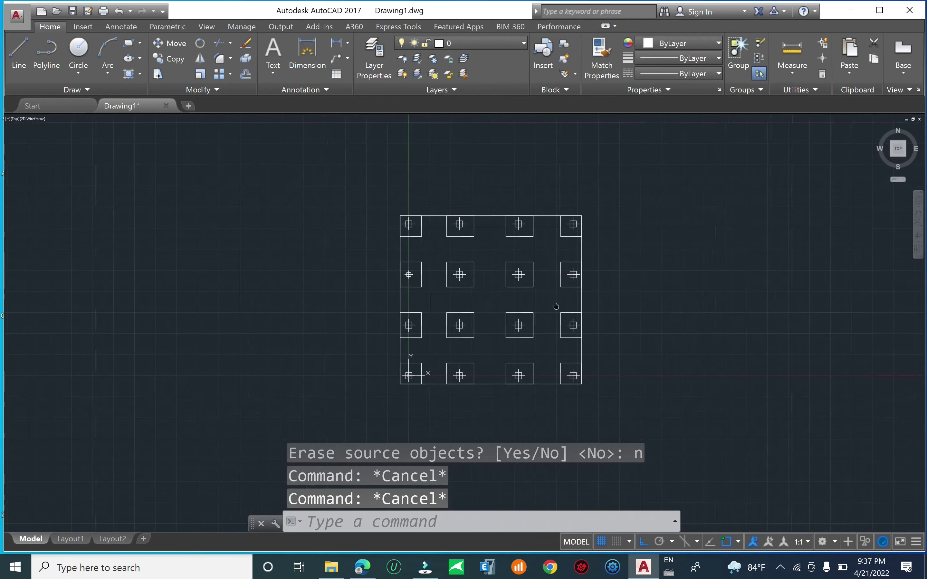
{"action": "scroll", "coordinate": [556, 307], "scroll_direction": "up", "scroll_amount": 5}
{"action": "scroll", "coordinate": [441, 299], "scroll_direction": "down", "scroll_amount": 5}
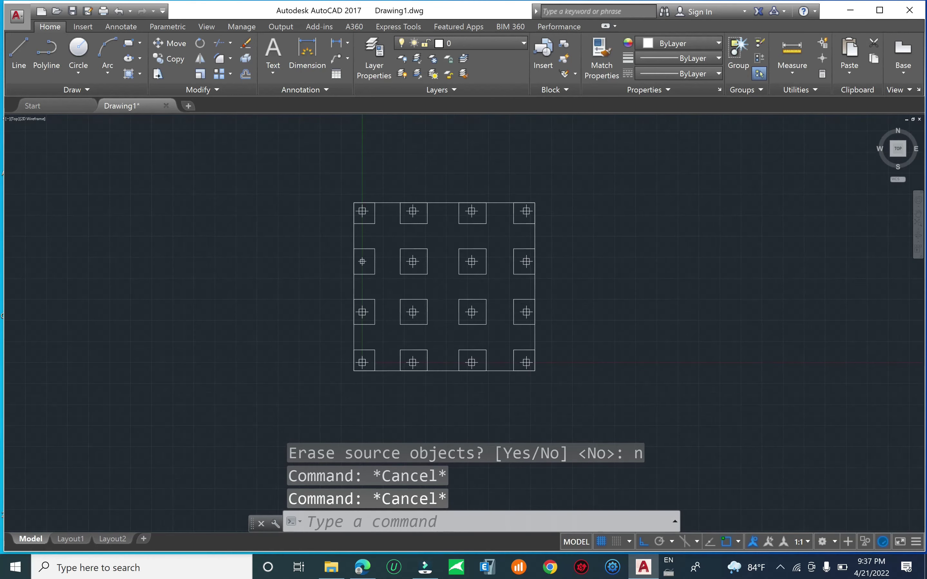
{"action": "scroll", "coordinate": [423, 289], "scroll_direction": "up", "scroll_amount": 2}
{"action": "scroll", "coordinate": [327, 161], "scroll_direction": "up", "scroll_amount": 4}
{"action": "left_click", "coordinate": [299, 146]}
{"action": "left_click", "coordinate": [357, 207]}
{"action": "key", "text": "Escape"}
{"action": "left_click", "coordinate": [327, 175]}
{"action": "scroll", "coordinate": [328, 177], "scroll_direction": "down", "scroll_amount": 6}
{"action": "key", "text": "Escape"}
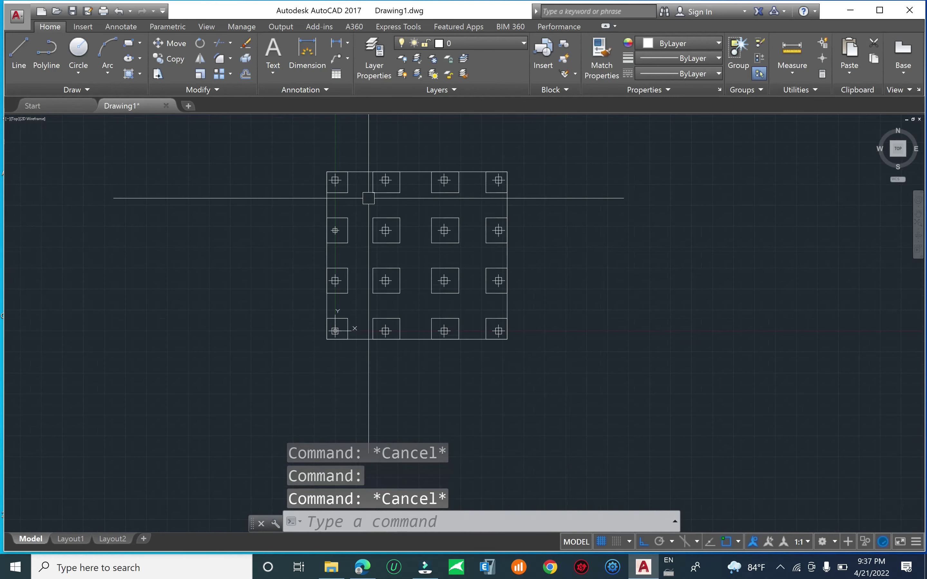
{"action": "scroll", "coordinate": [368, 198], "scroll_direction": "up", "scroll_amount": 5}
{"action": "left_click", "coordinate": [392, 188]}
{"action": "scroll", "coordinate": [394, 243], "scroll_direction": "down", "scroll_amount": 2}
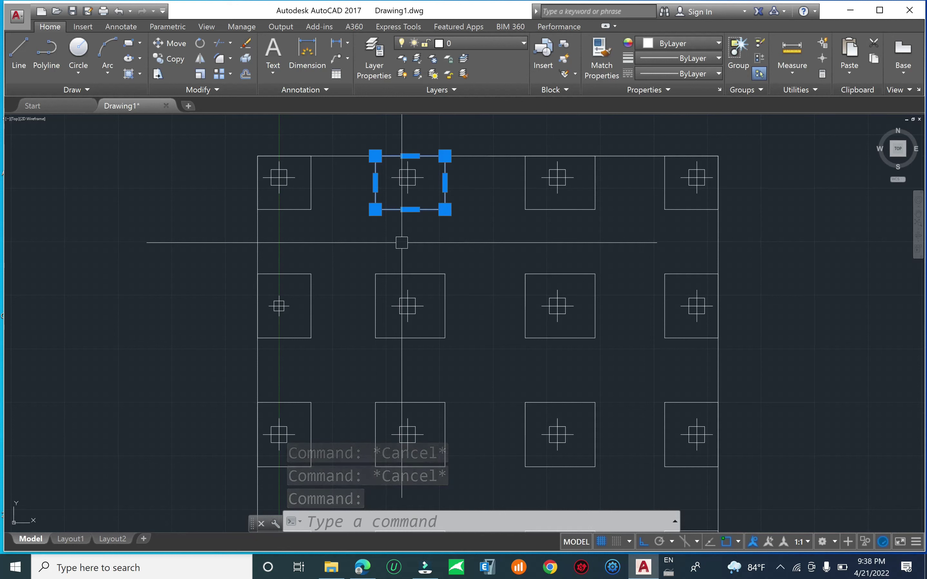
{"action": "key", "text": "Escape"}
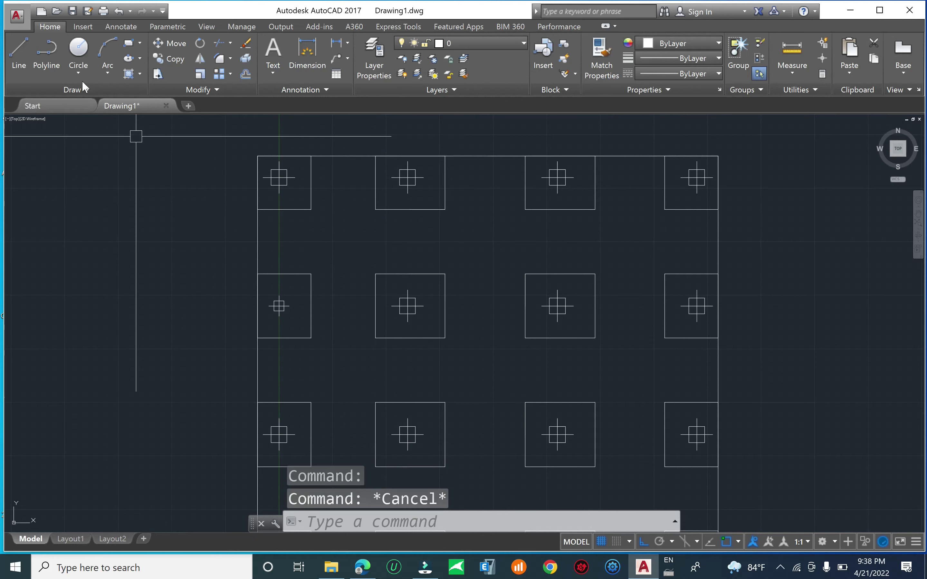
Start saving a copy of the drawing with the file type AutoCAD 2000/LT2000 DXF (*.dxf).
{"action": "key", "text": "alt+f"}
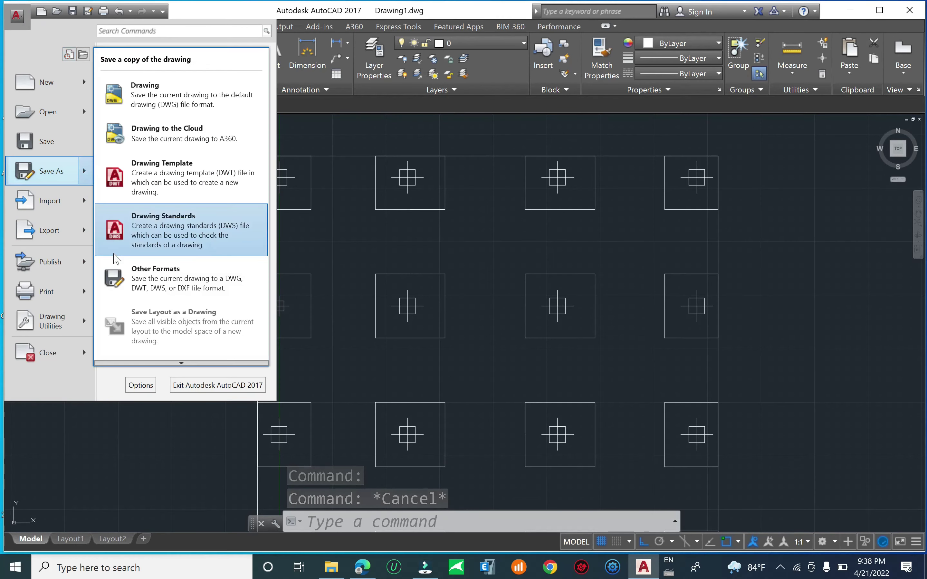
{"action": "left_click", "coordinate": [44, 172]}
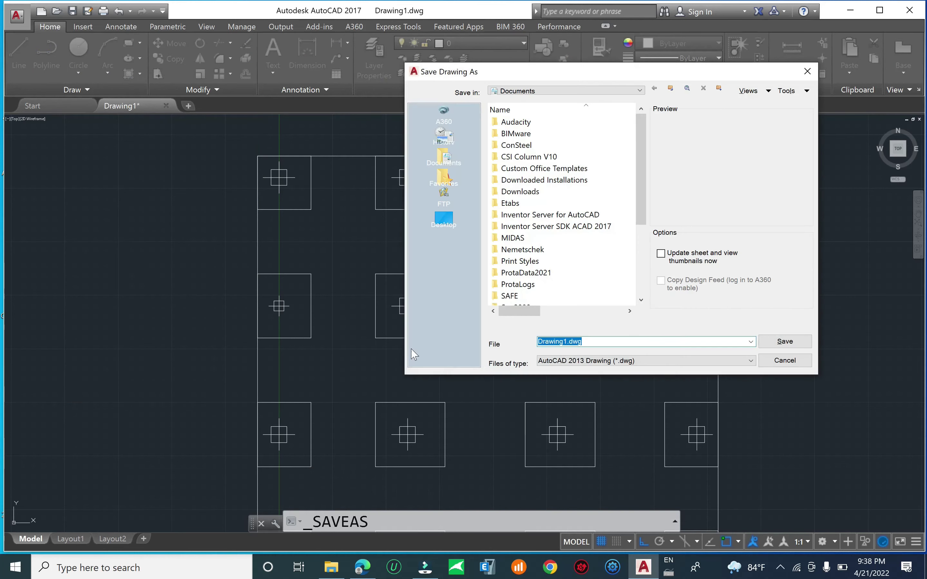
{"action": "left_click_drag", "start_coordinate": [643, 183], "coordinate": [643, 269]}
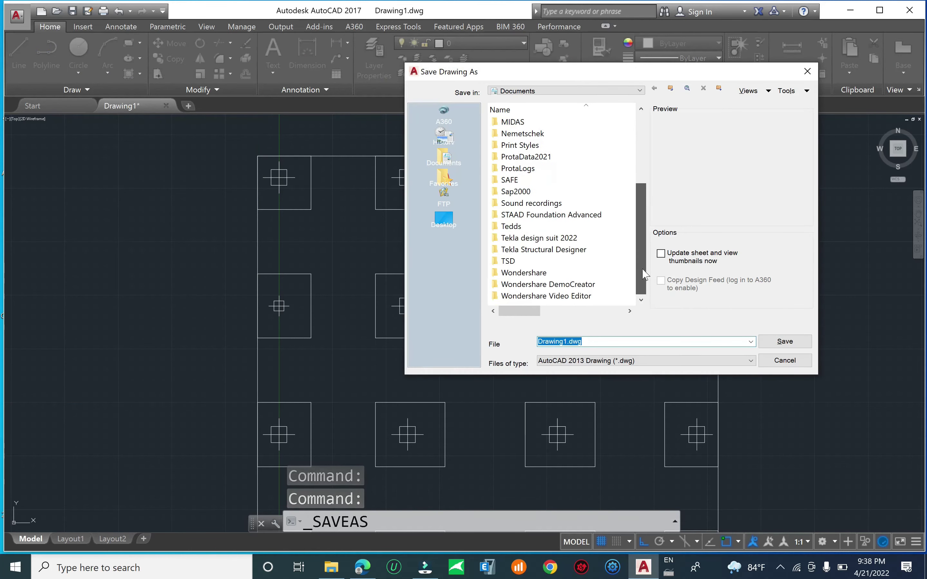
{"action": "left_click", "coordinate": [643, 361]}
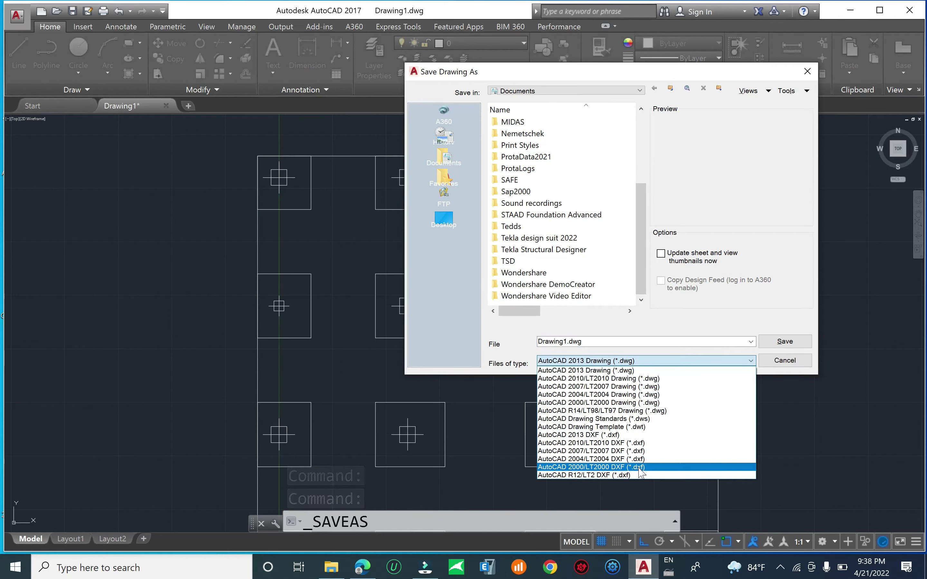
{"action": "left_click", "coordinate": [640, 468]}
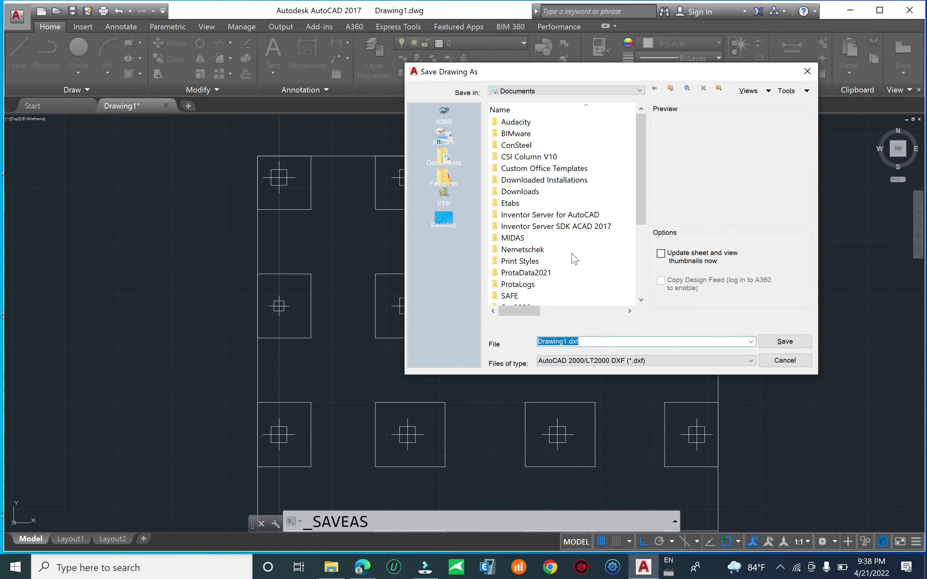
Set the save location to the GAD folder inside My sharing tutorial on Local Disk (D:).
{"action": "left_click", "coordinate": [572, 92]}
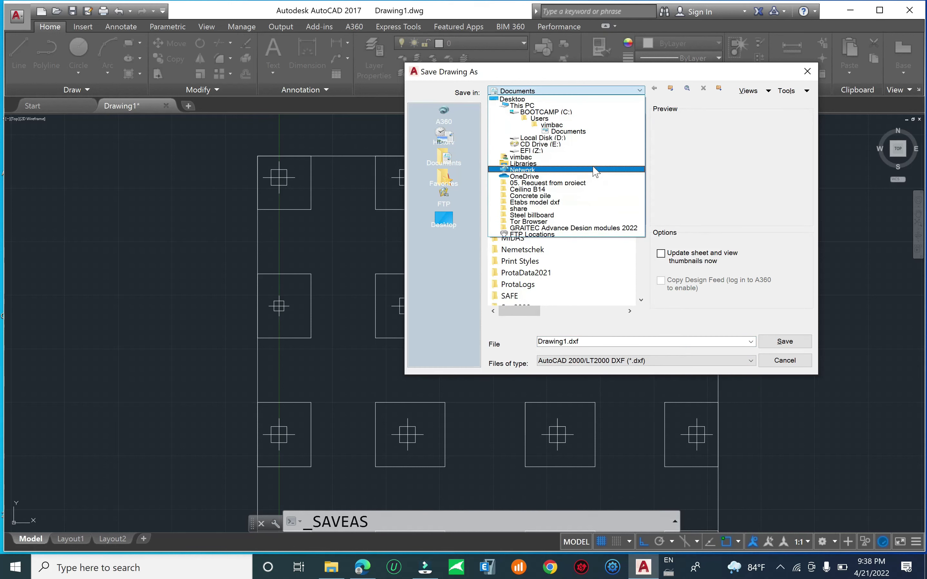
{"action": "left_click", "coordinate": [579, 138]}
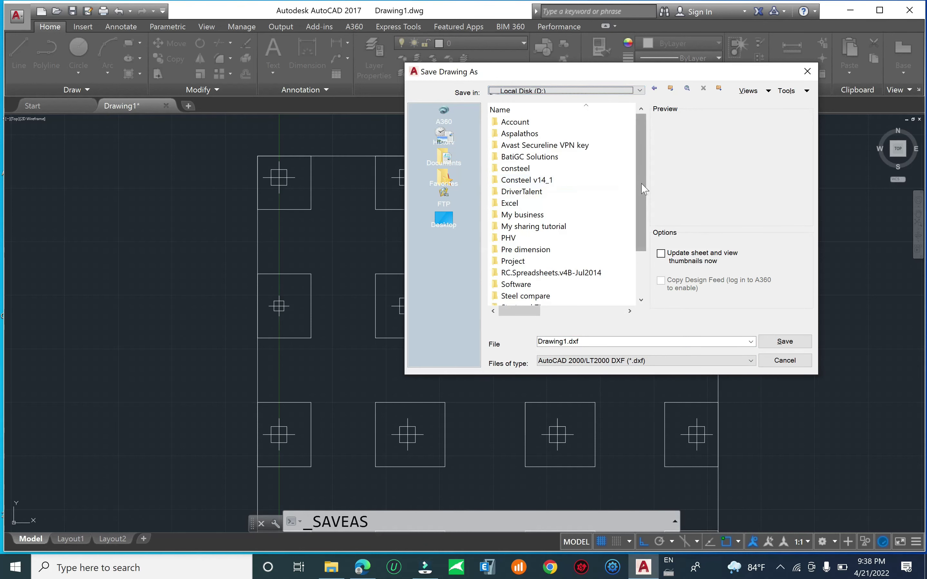
{"action": "scroll", "coordinate": [644, 227], "scroll_direction": "down", "scroll_amount": 2}
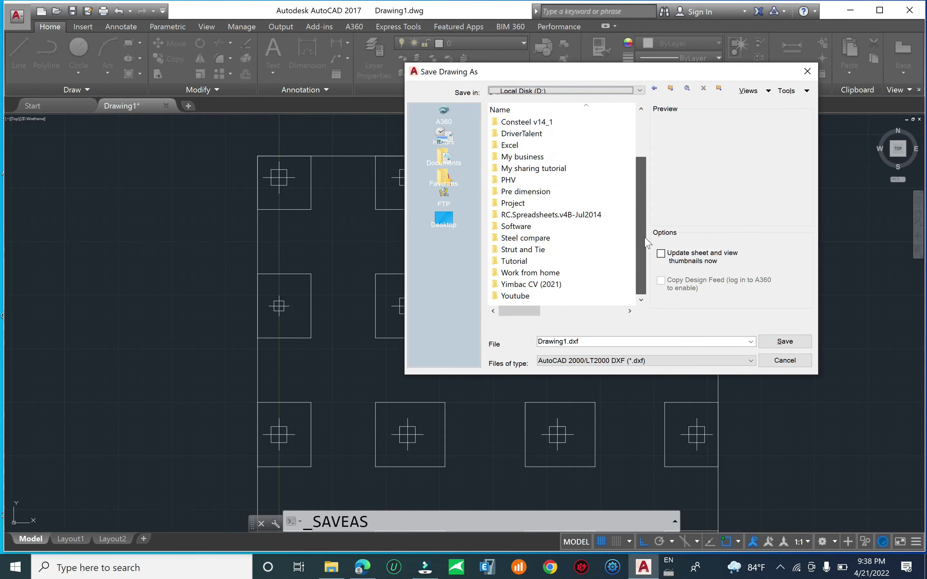
{"action": "left_click_drag", "start_coordinate": [645, 229], "coordinate": [644, 212]}
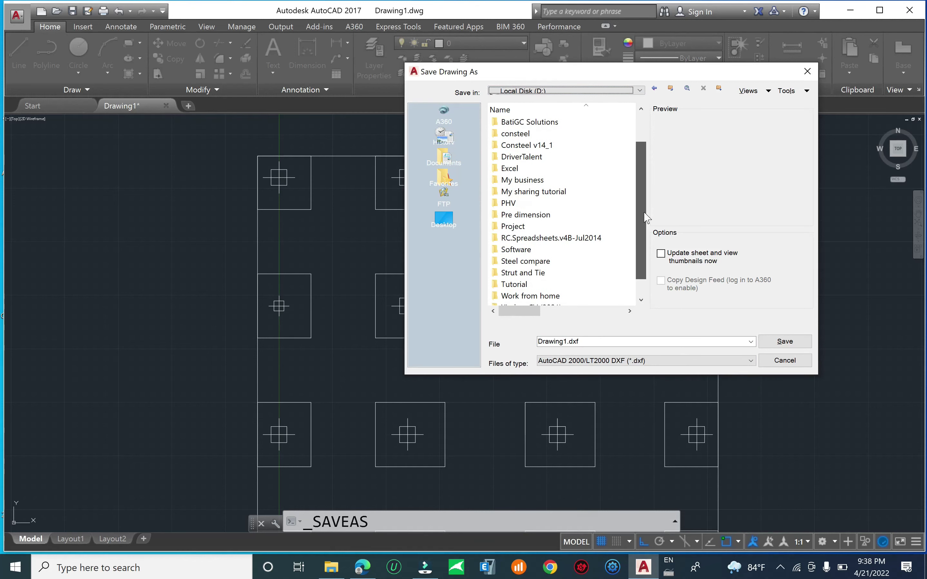
{"action": "double_click", "coordinate": [578, 193]}
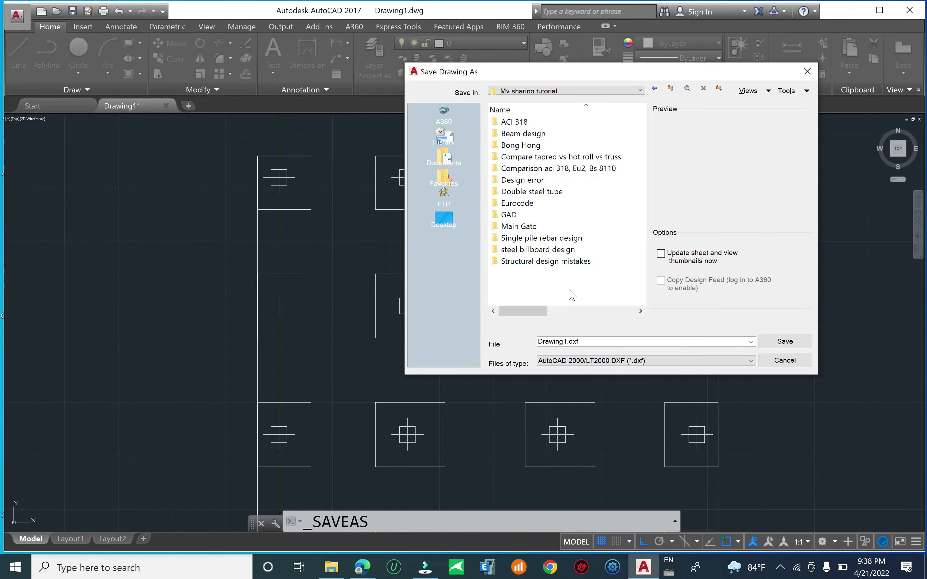
{"action": "double_click", "coordinate": [551, 215]}
Create a folder named Flat slab design inside GAD and copy the folder's name.
{"action": "right_click", "coordinate": [552, 245]}
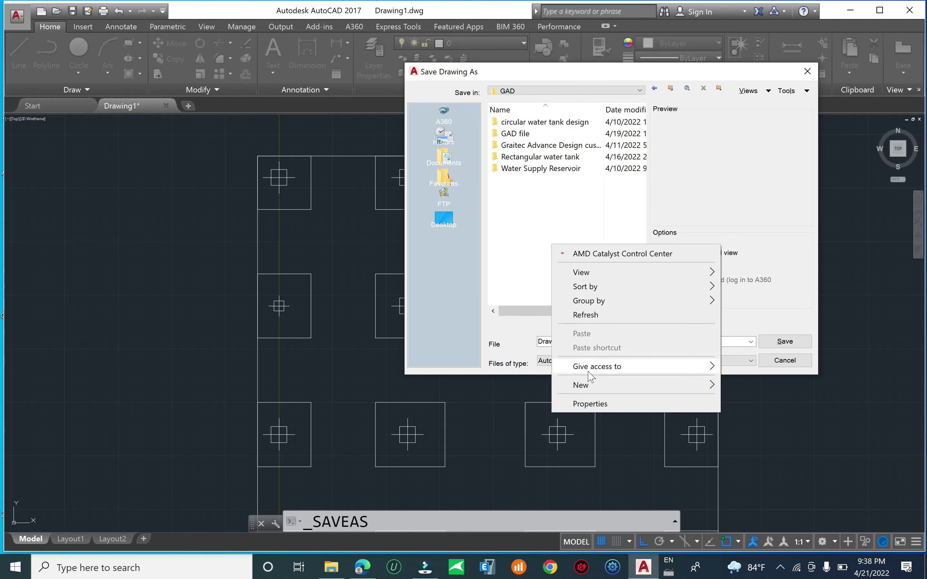
{"action": "left_click", "coordinate": [741, 384]}
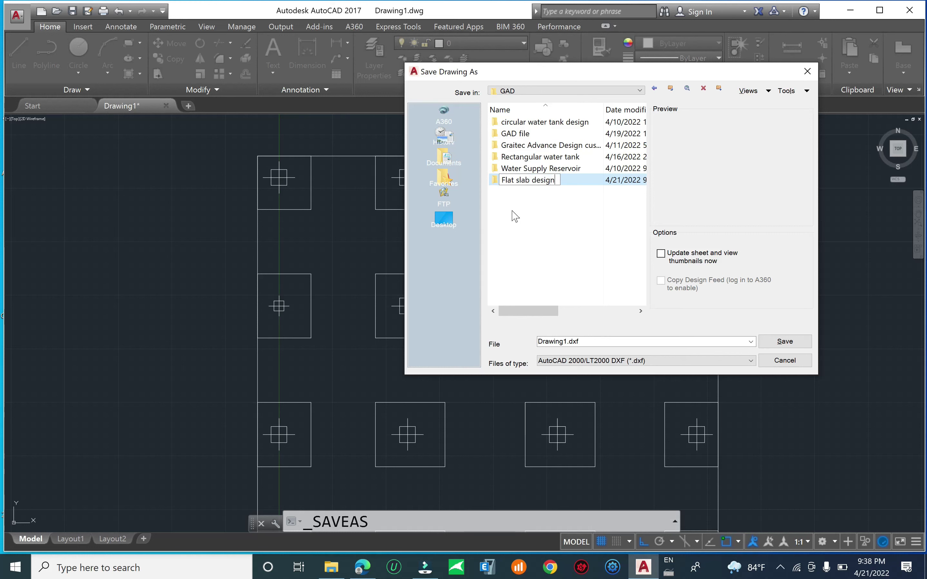
{"action": "right_click", "coordinate": [549, 179]}
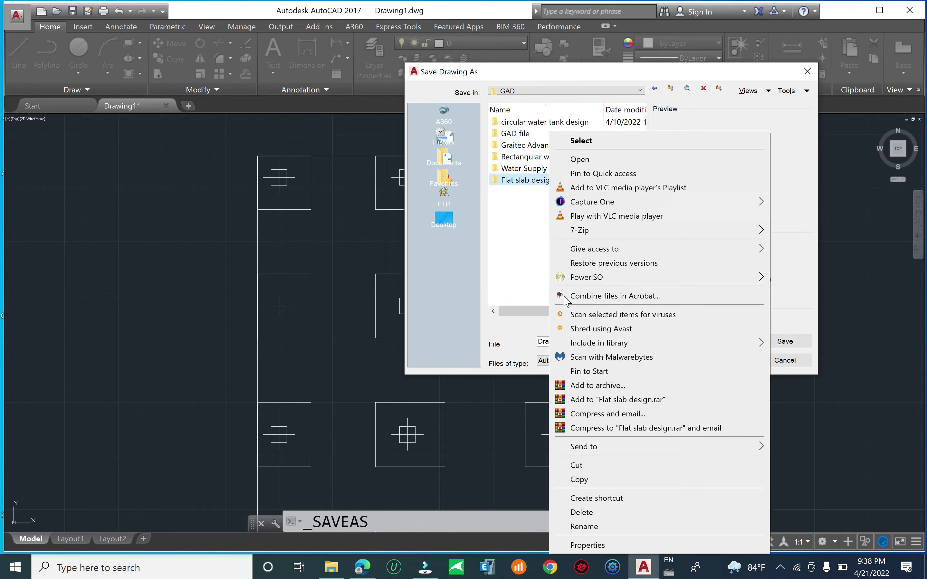
{"action": "left_click", "coordinate": [579, 527]}
{"action": "key", "text": "ctrl+c"}
{"action": "left_click", "coordinate": [559, 205]}
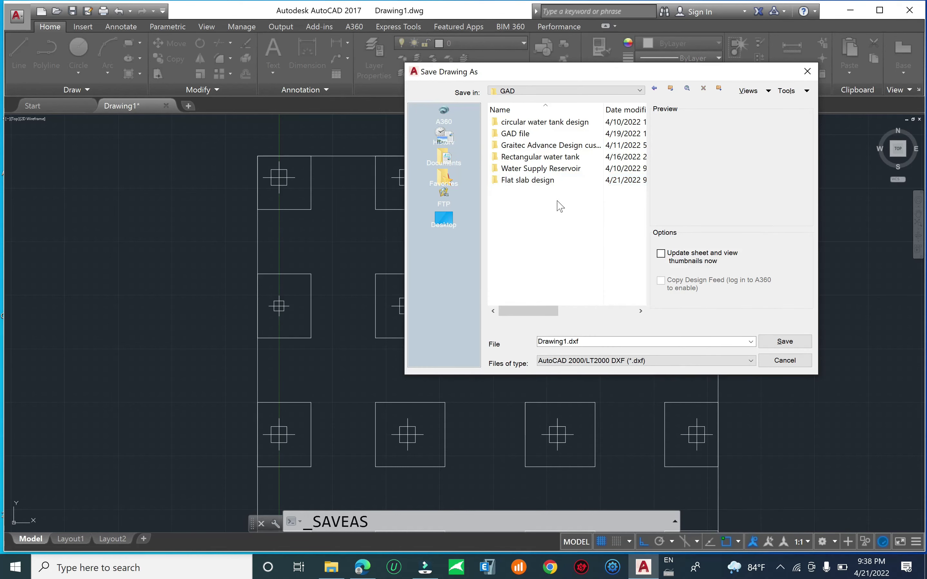
Save the drawing in the Flat slab design folder as Flat slab design.dxf, reusing the copied name.
{"action": "double_click", "coordinate": [554, 188]}
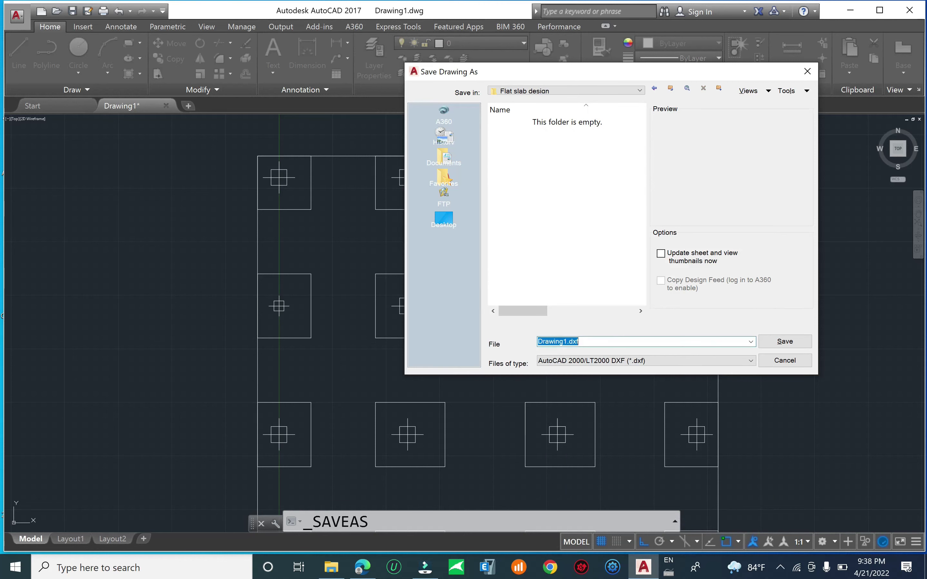
{"action": "key", "text": "ctrl+v"}
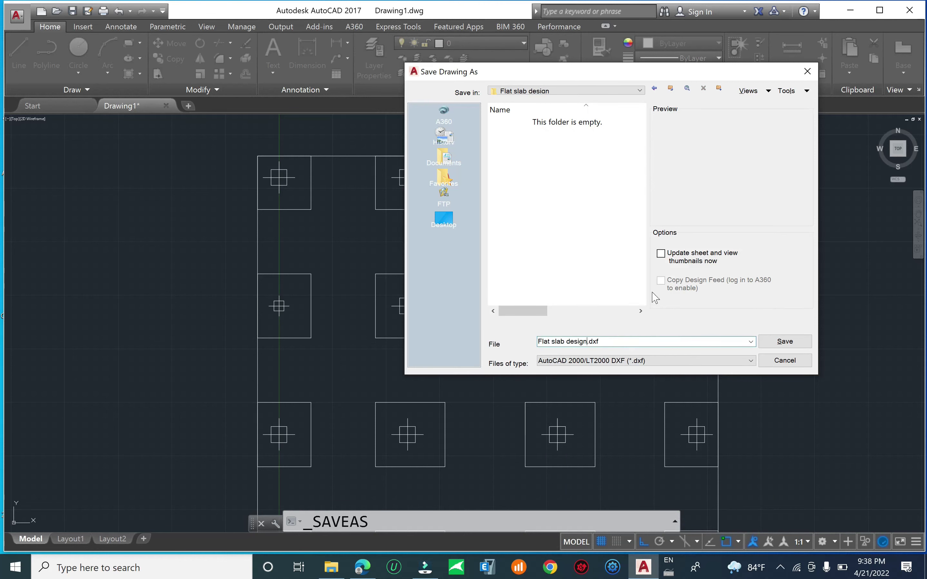
{"action": "left_click", "coordinate": [776, 342]}
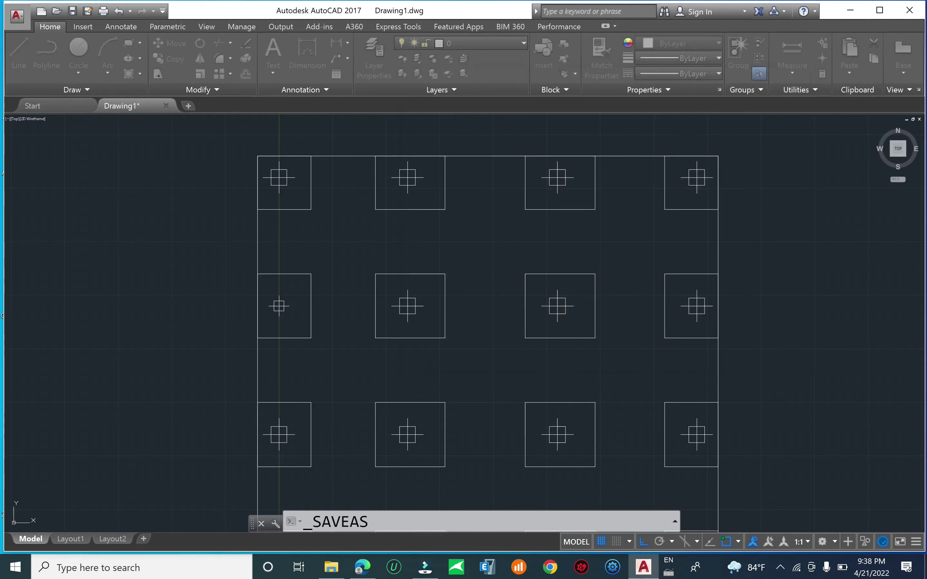
Close the Flat slab design.dxf drawing and exit AutoCAD.
{"action": "left_click", "coordinate": [178, 107]}
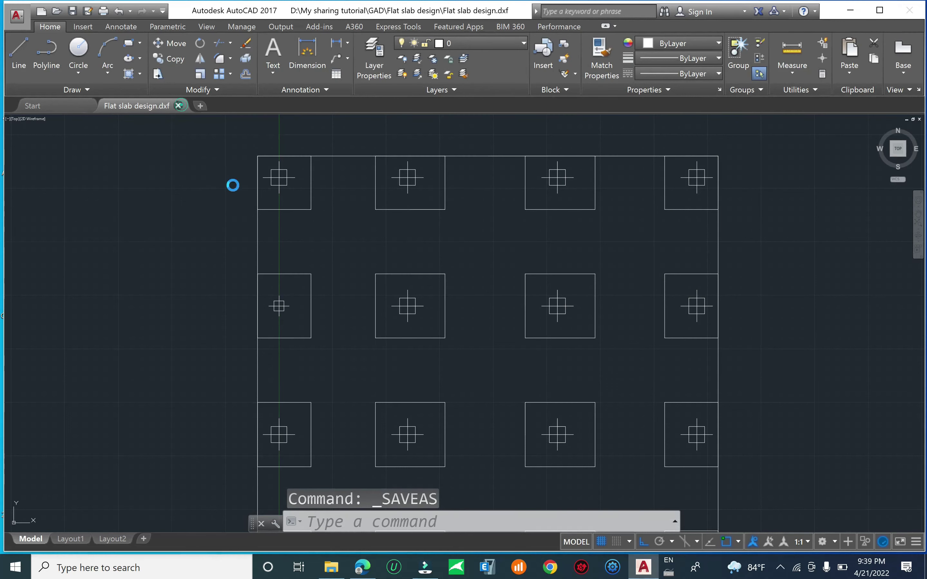
{"action": "left_click", "coordinate": [454, 316]}
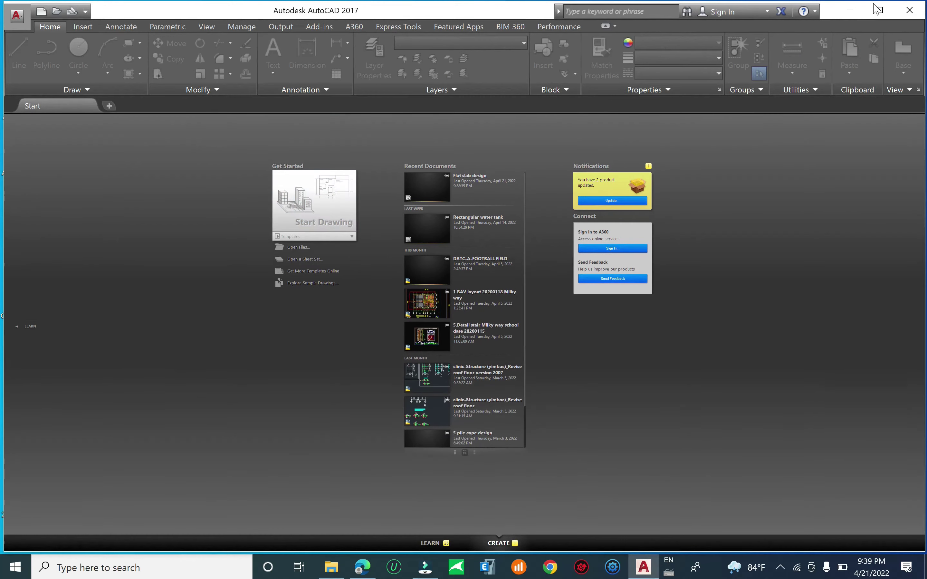
{"action": "left_click", "coordinate": [909, 10]}
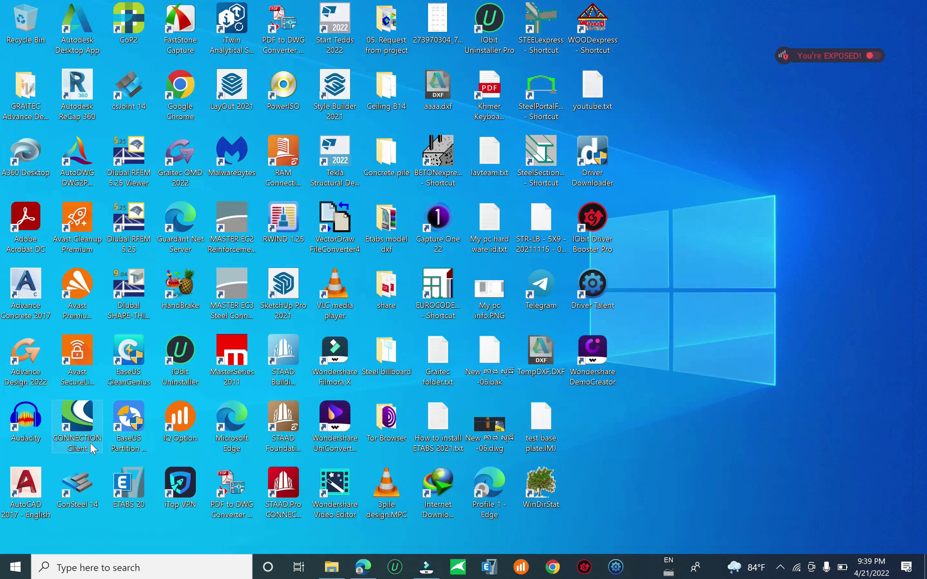
Launch Advance Design 2022 from the desktop.
{"action": "double_click", "coordinate": [31, 351]}
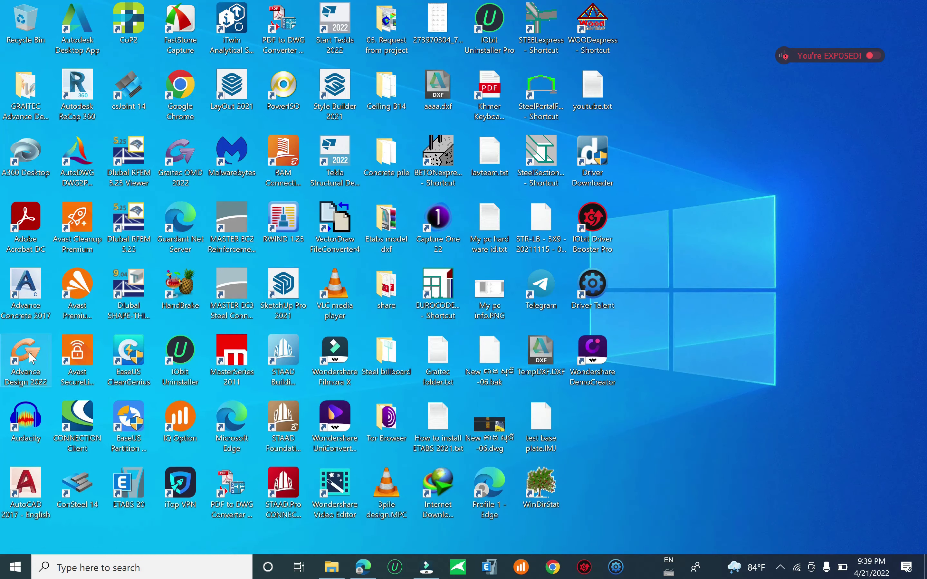
{"action": "right_click", "coordinate": [31, 353]}
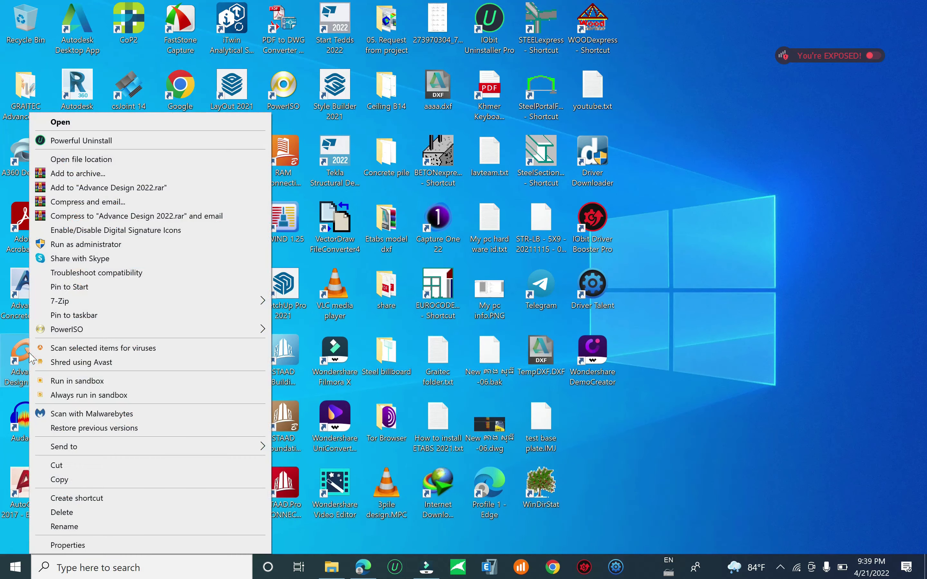
{"action": "left_click", "coordinate": [109, 123]}
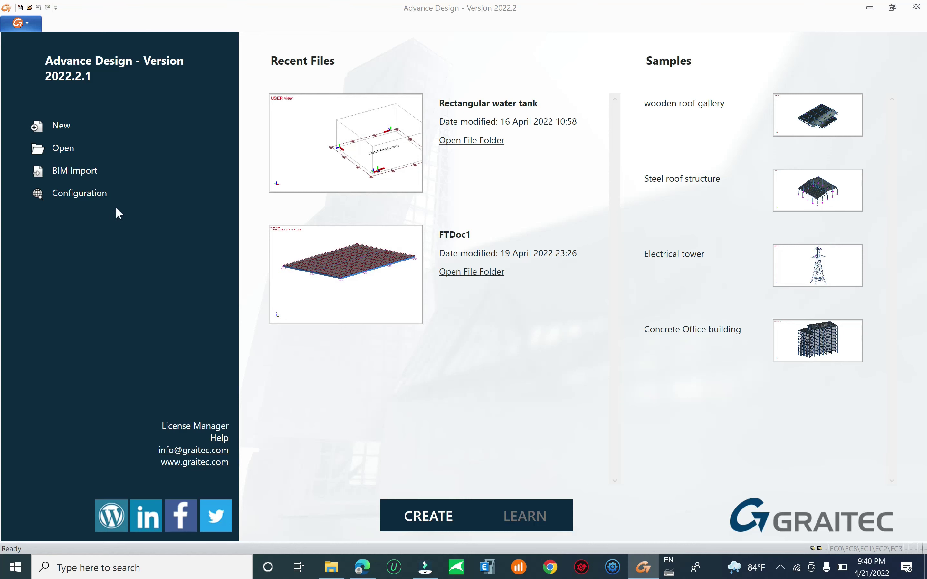
Open the localization configuration and view the available country localizations.
{"action": "left_click", "coordinate": [91, 203]}
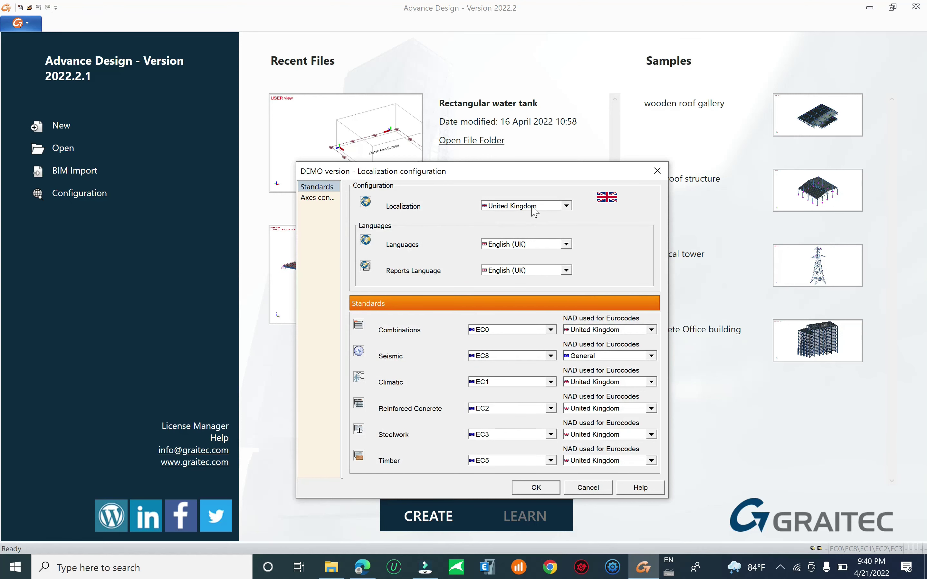
{"action": "left_click", "coordinate": [559, 208]}
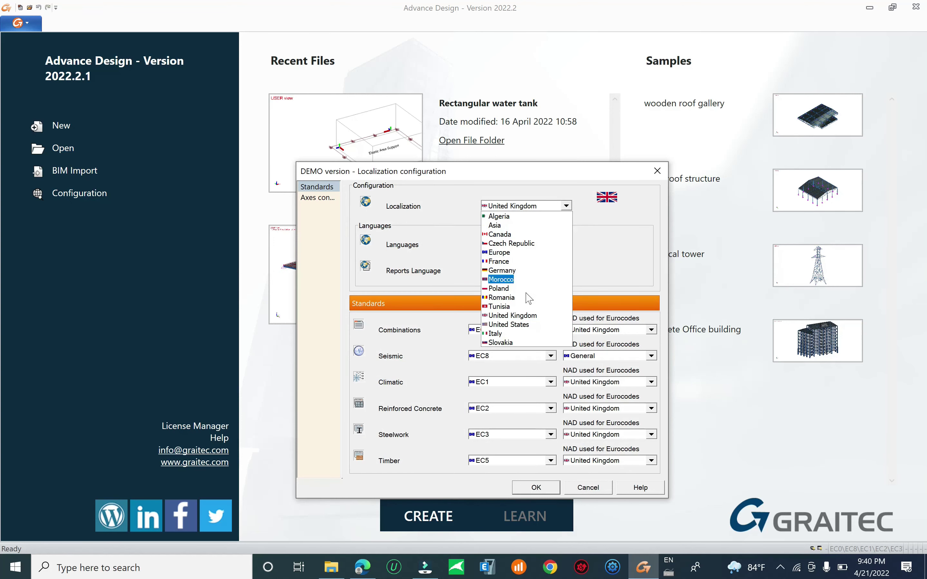
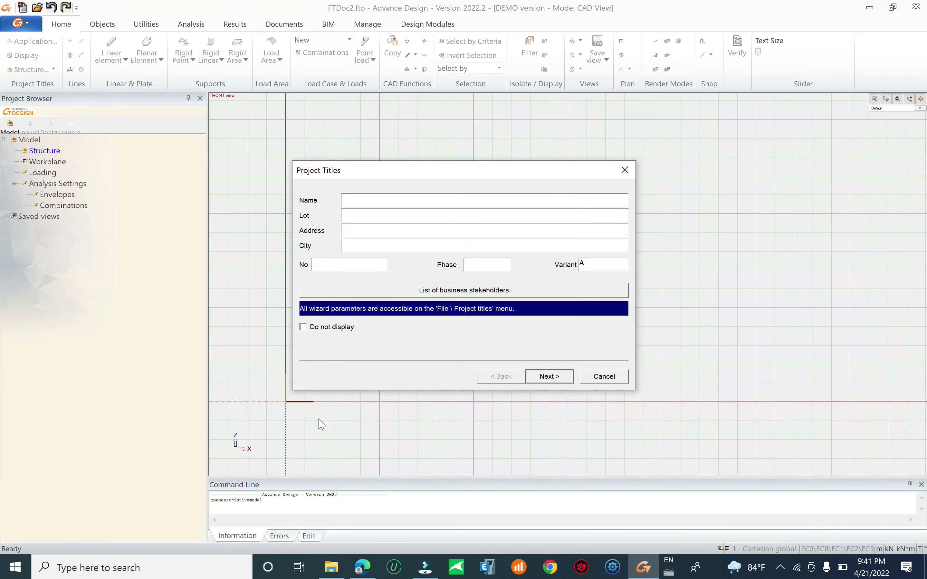
Continue past the project titles page and set fyk and fywk of concrete C30/37 to 400 MPa in the materials list.
{"action": "left_click", "coordinate": [385, 199]}
{"action": "left_click", "coordinate": [553, 377]}
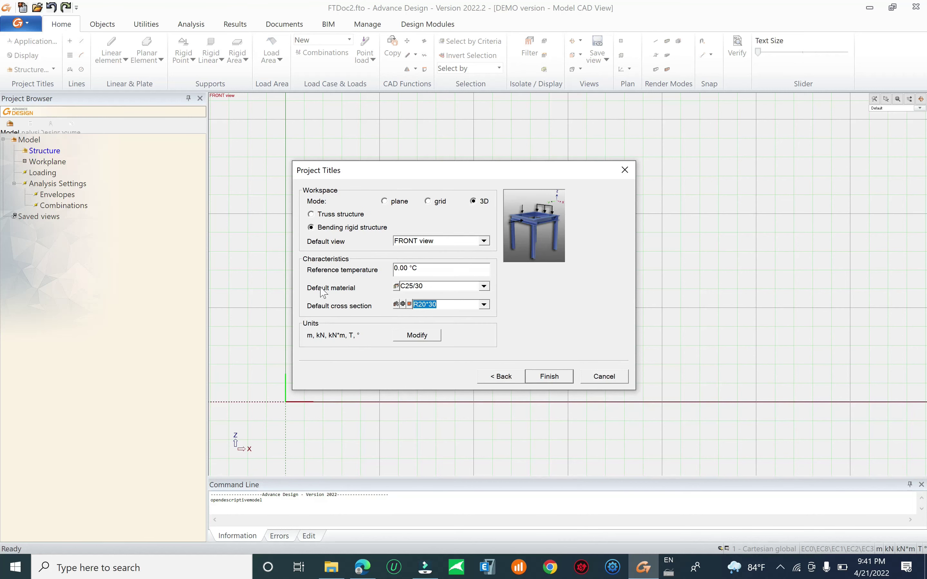
{"action": "left_click", "coordinate": [396, 286]}
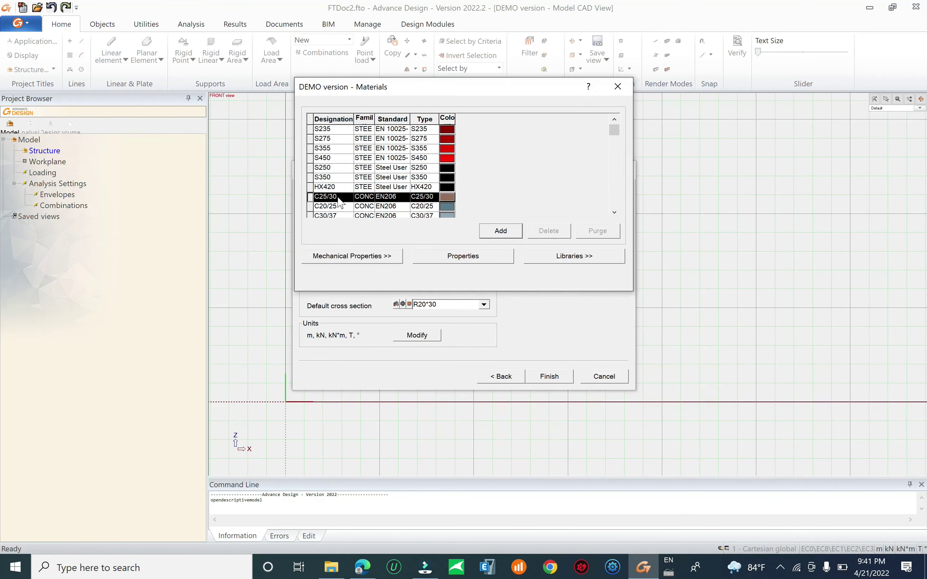
{"action": "left_click", "coordinate": [614, 212]}
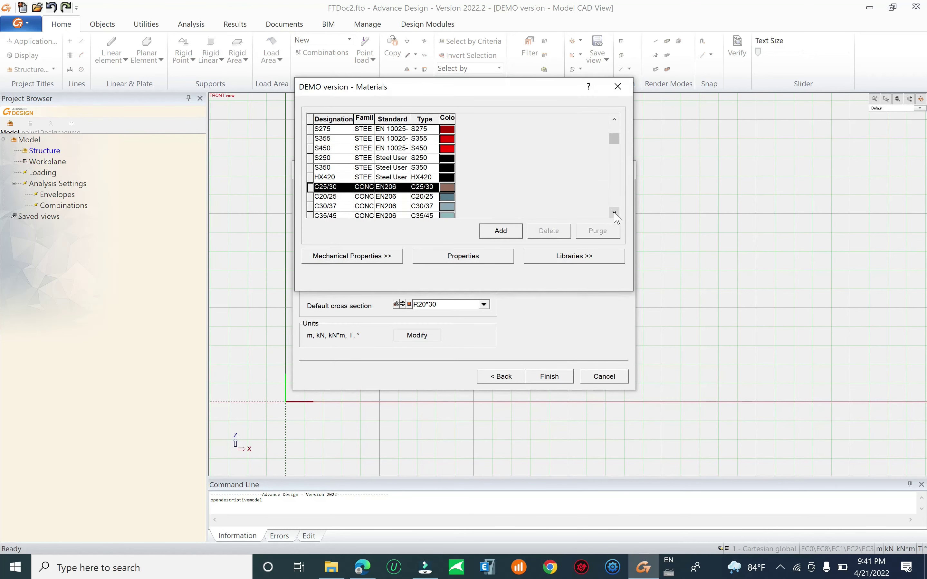
{"action": "left_click", "coordinate": [614, 212]}
{"action": "left_click", "coordinate": [614, 212]}
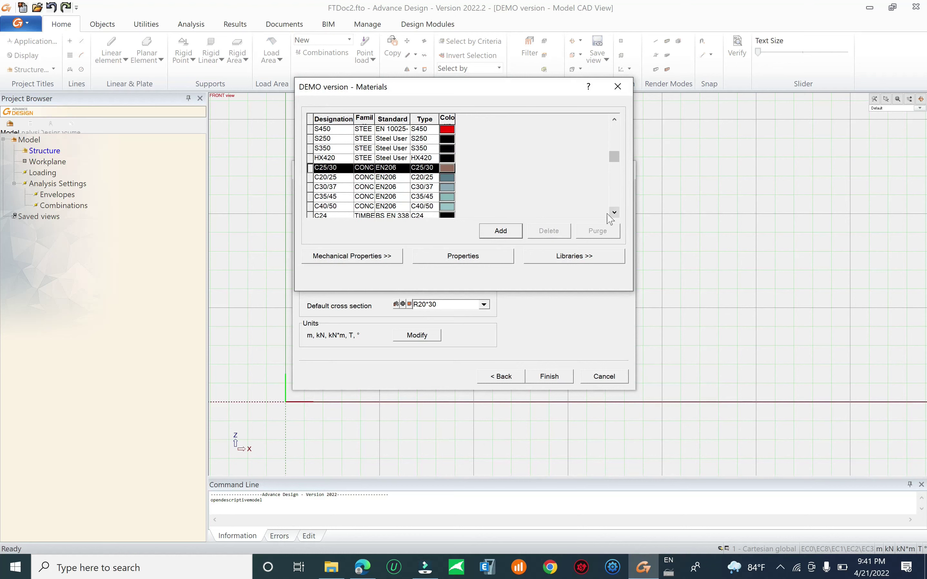
{"action": "left_click", "coordinate": [311, 186]}
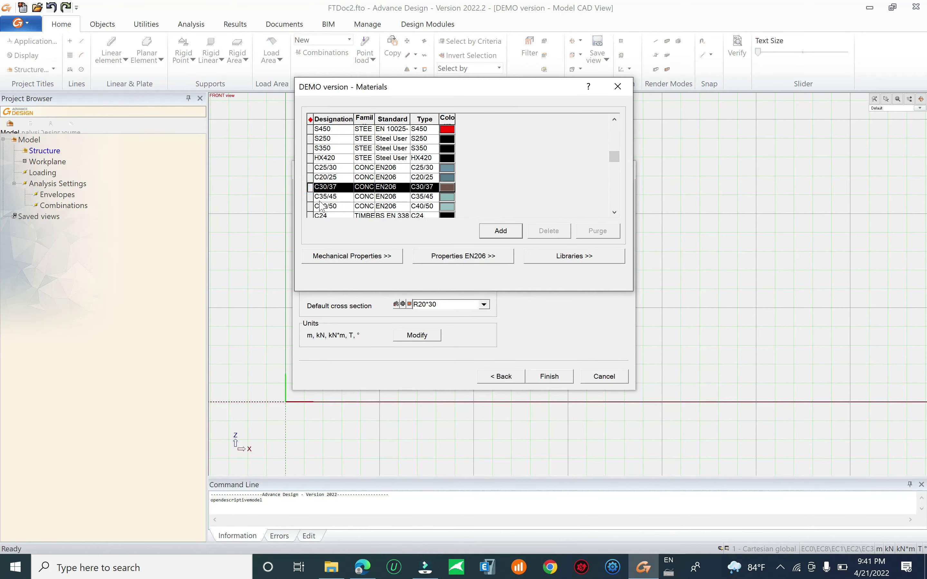
{"action": "left_click", "coordinate": [487, 257]}
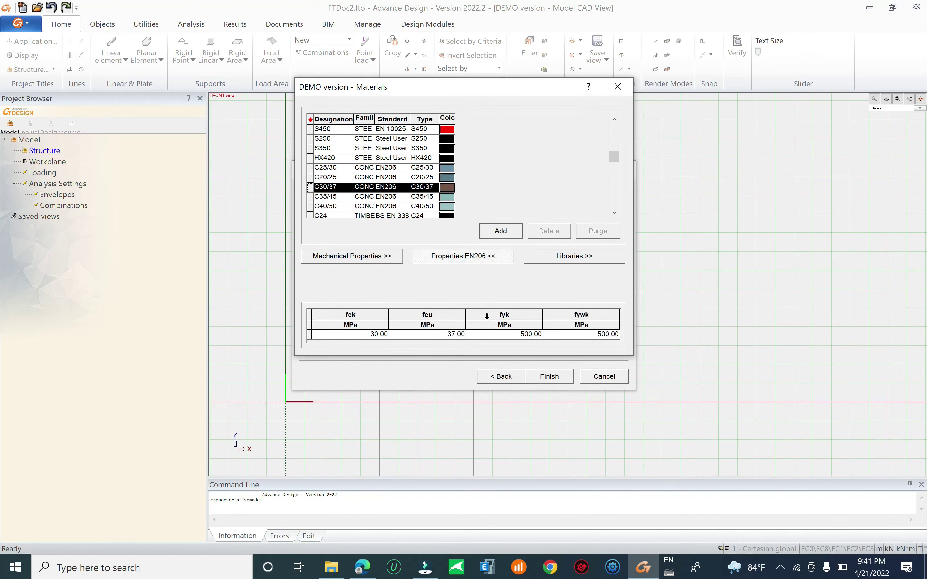
{"action": "left_click", "coordinate": [490, 334]}
{"action": "type", "text": "400"}
{"action": "key", "text": "Tab"}
{"action": "type", "text": "40"}
Review the EN206 concrete library and the C30/37 strength properties, and close the materials list.
{"action": "left_click", "coordinate": [501, 231]}
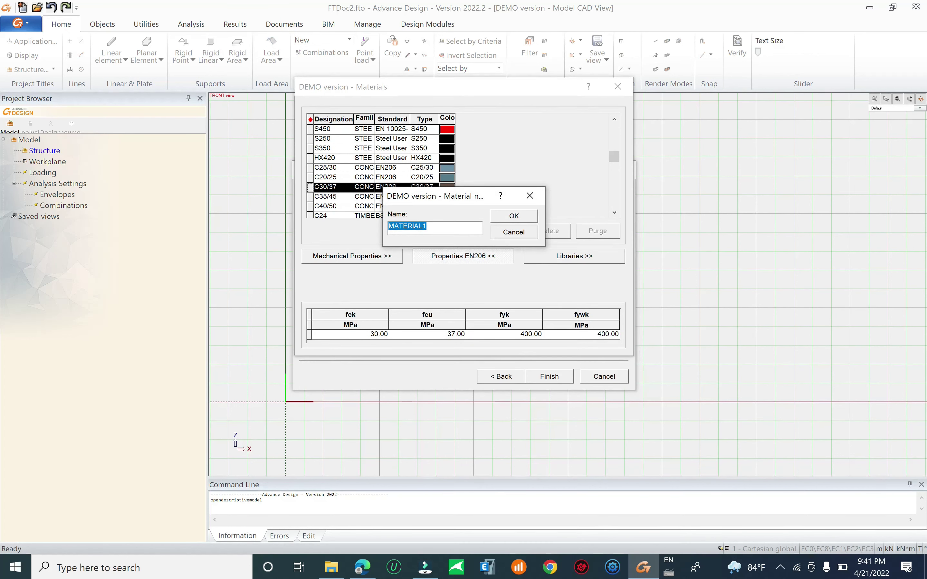
{"action": "left_click", "coordinate": [512, 233]}
{"action": "left_click", "coordinate": [570, 256]}
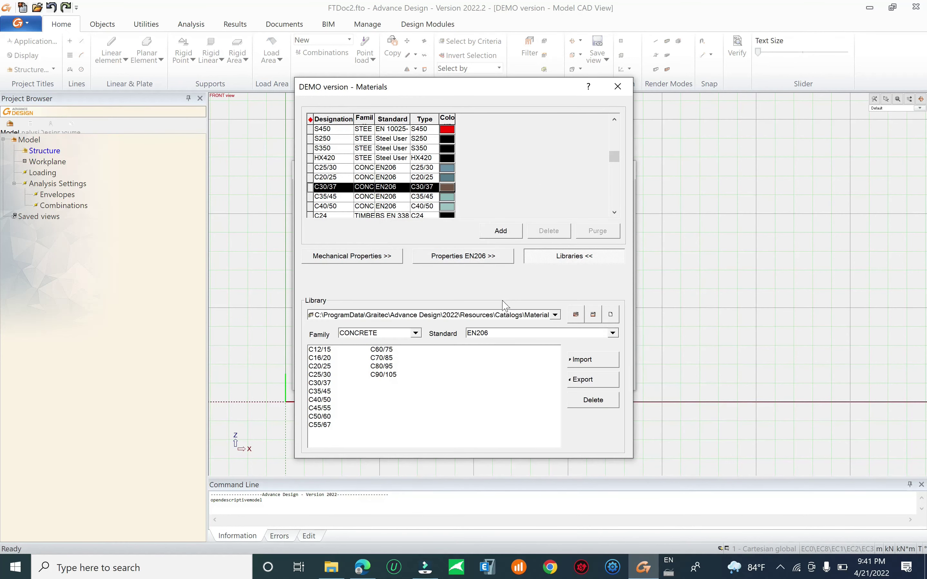
{"action": "left_click", "coordinate": [461, 257]}
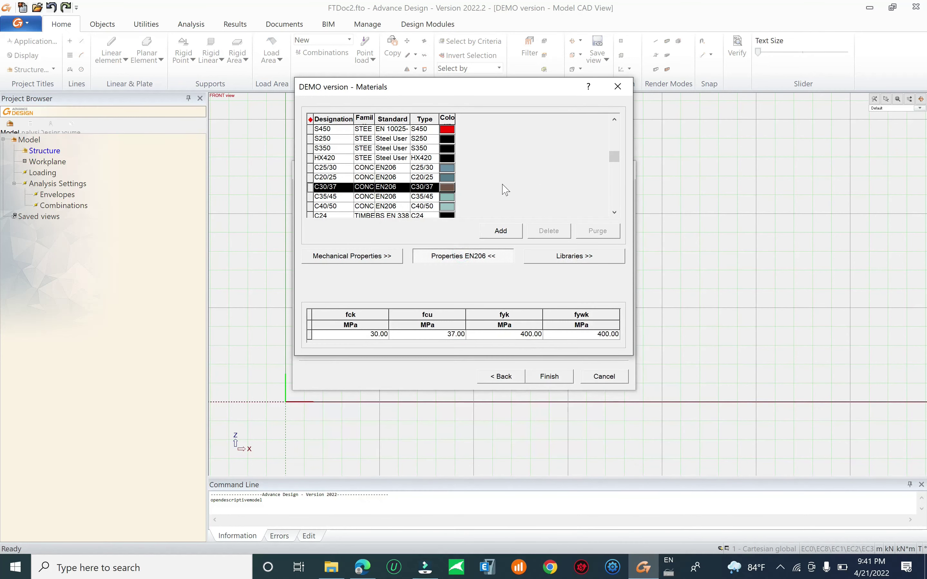
{"action": "left_click", "coordinate": [618, 87]}
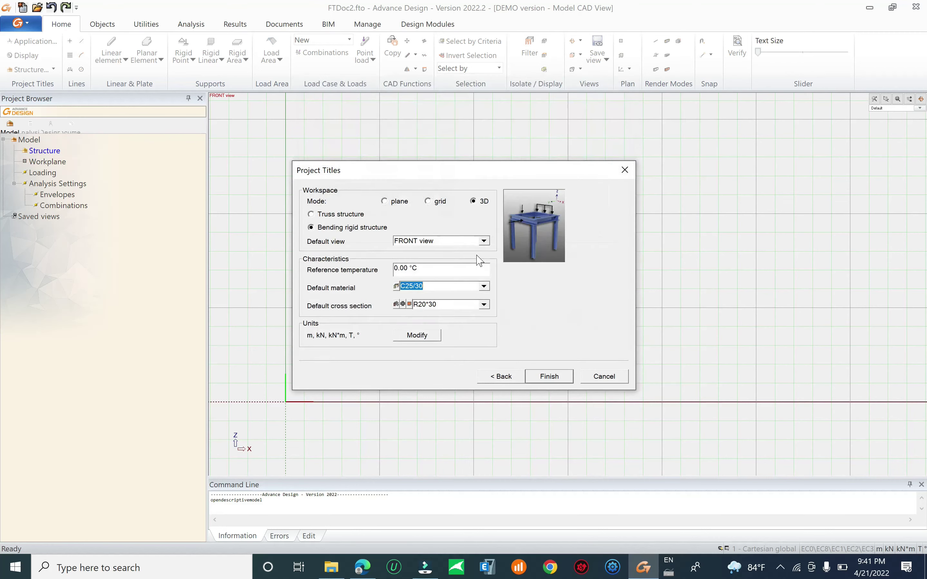
Choose C30/37 as the project's default material, finish the project wizard and dismiss the tip of the day.
{"action": "left_click", "coordinate": [484, 286]}
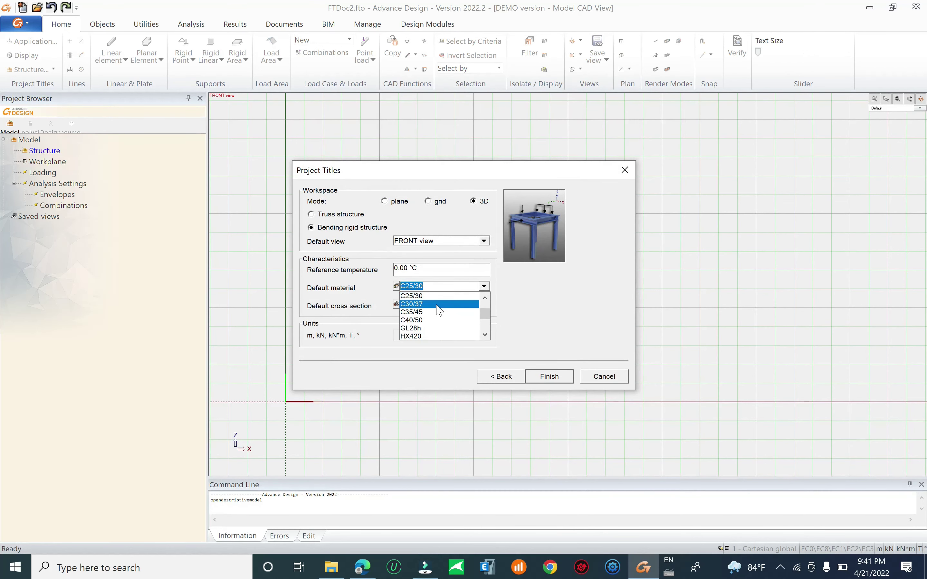
{"action": "left_click", "coordinate": [456, 307]}
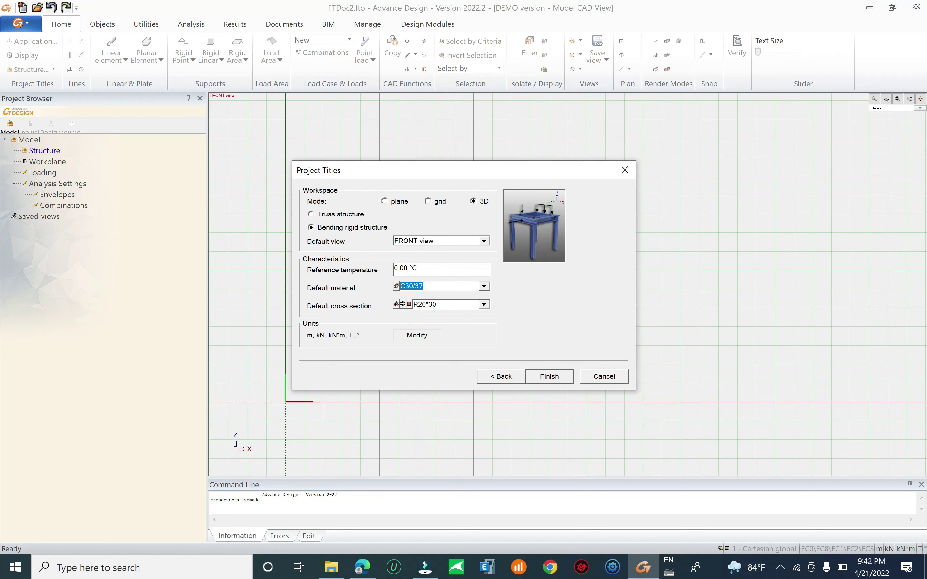
{"action": "double_click", "coordinate": [428, 286]}
{"action": "left_click", "coordinate": [550, 377]}
{"action": "left_click", "coordinate": [548, 376]}
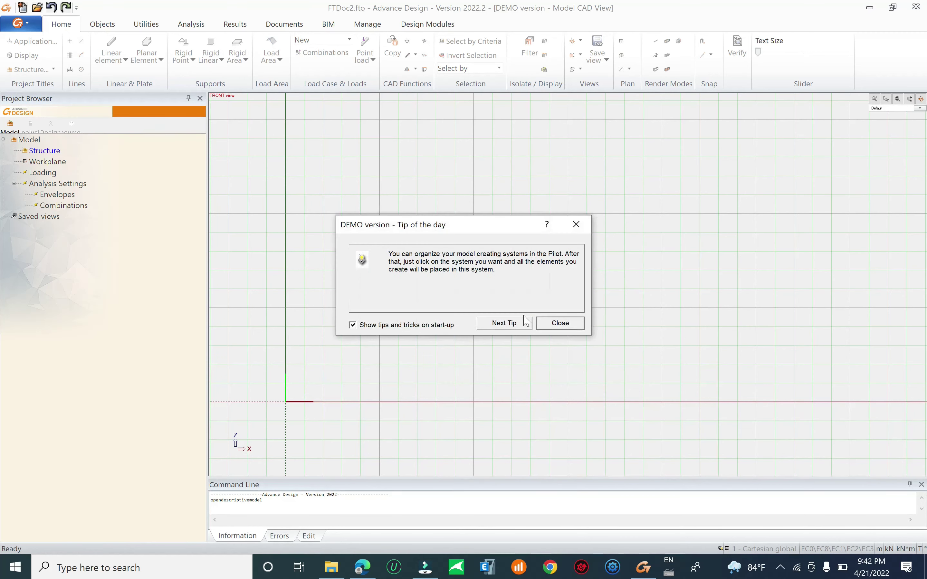
{"action": "left_click", "coordinate": [566, 324]}
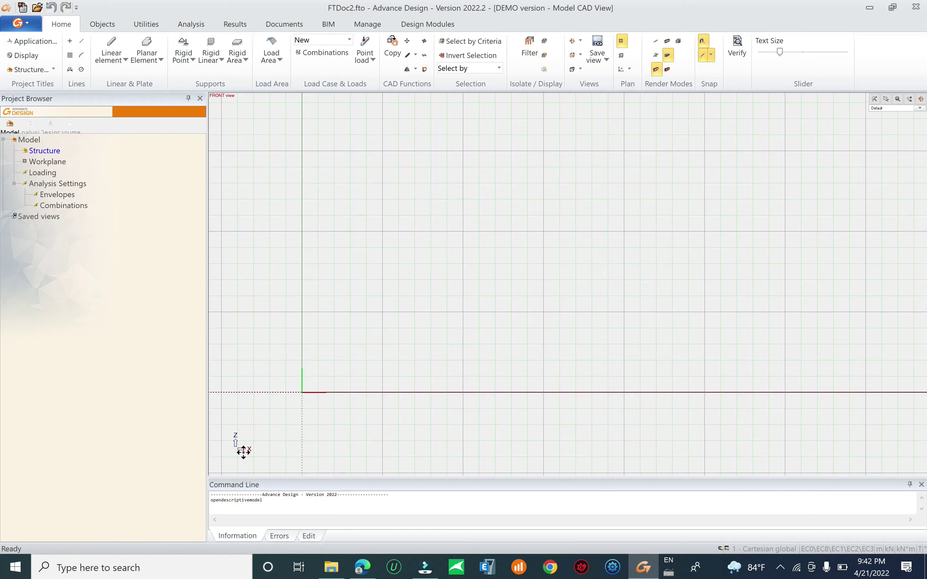
Switch the model to the top view and align the workplane with that view.
{"action": "left_click", "coordinate": [581, 55]}
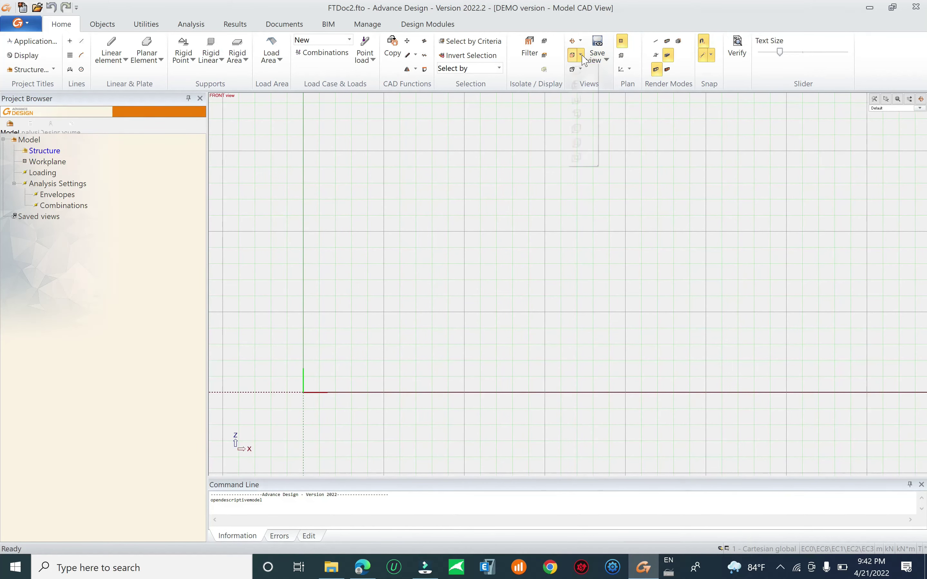
{"action": "left_click", "coordinate": [577, 86]}
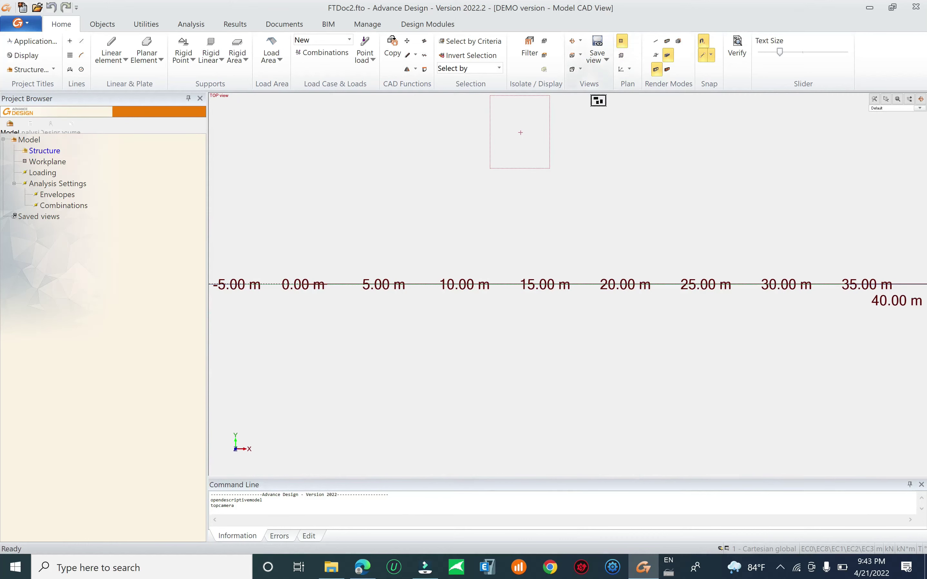
{"action": "left_click", "coordinate": [621, 55]}
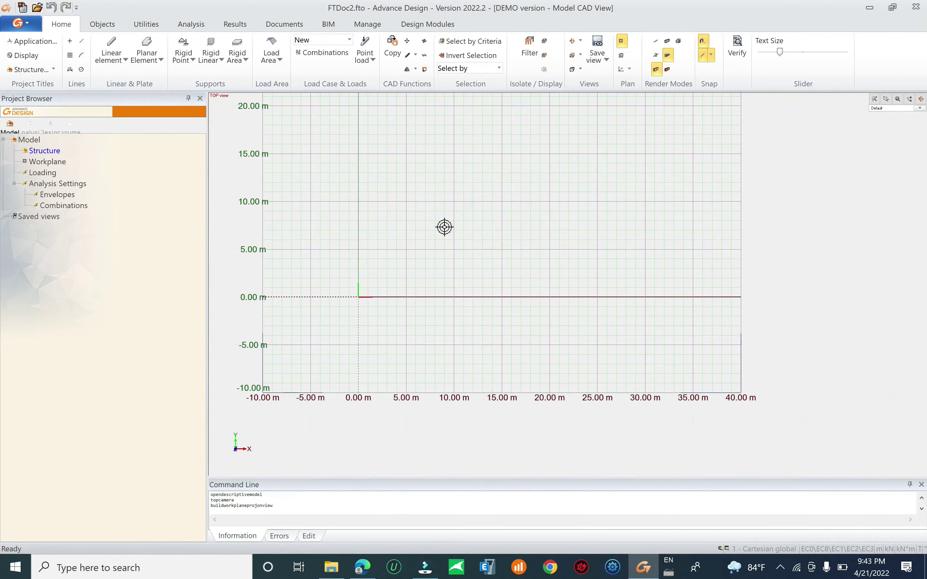
Import the DXF drawing from the Flat slab design folder in My sharing tutorial\GAD as lines, with the unit Meter.
{"action": "left_click", "coordinate": [31, 23]}
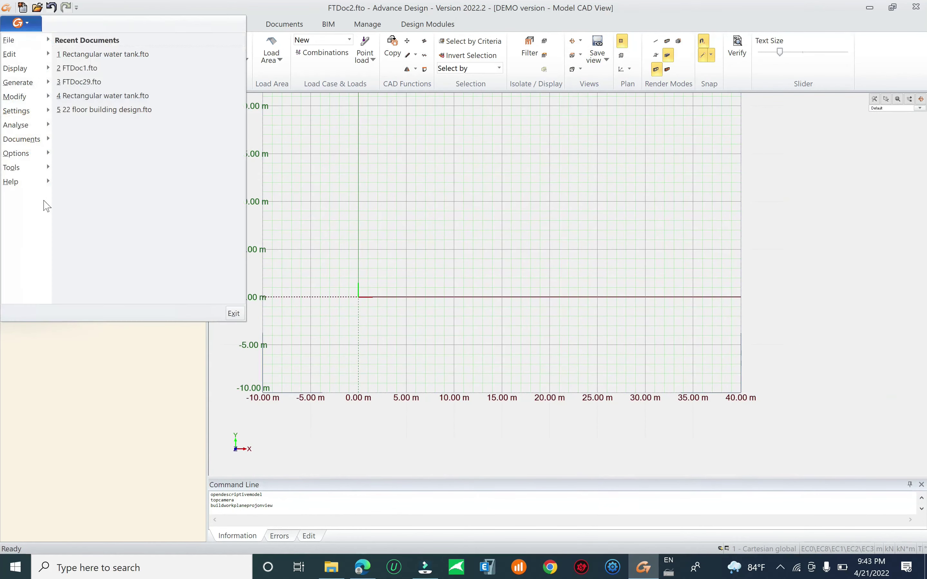
{"action": "mouse_move", "coordinate": [23, 40]}
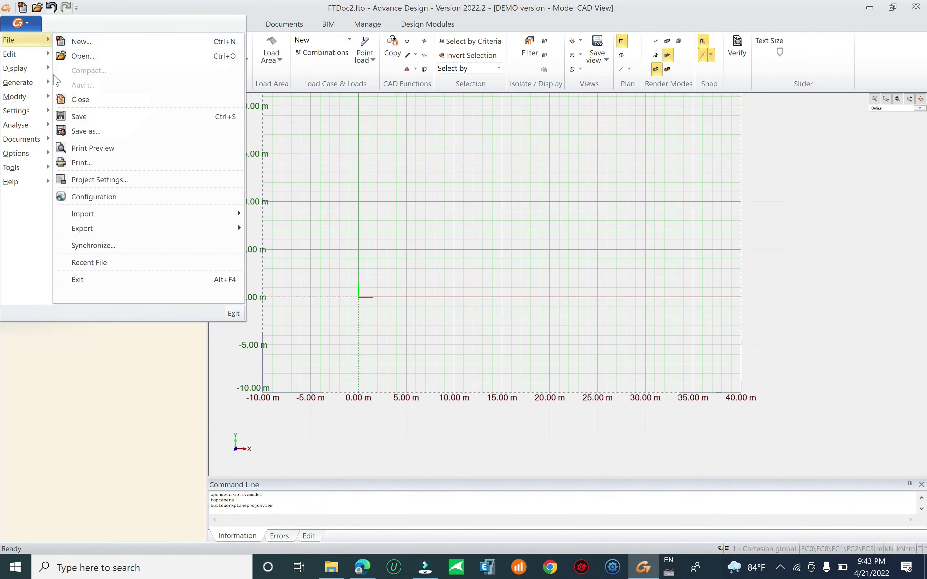
{"action": "mouse_move", "coordinate": [183, 211]}
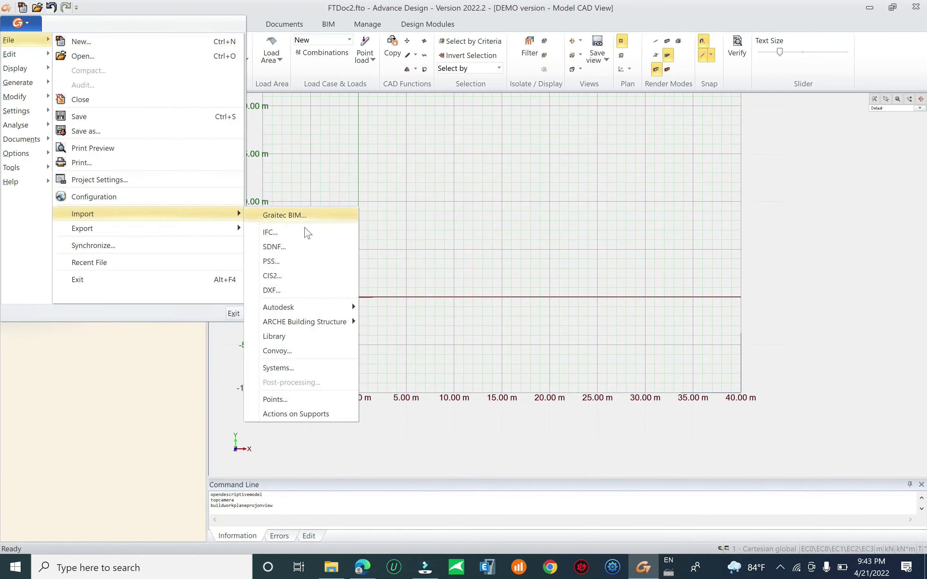
{"action": "left_click", "coordinate": [317, 290]}
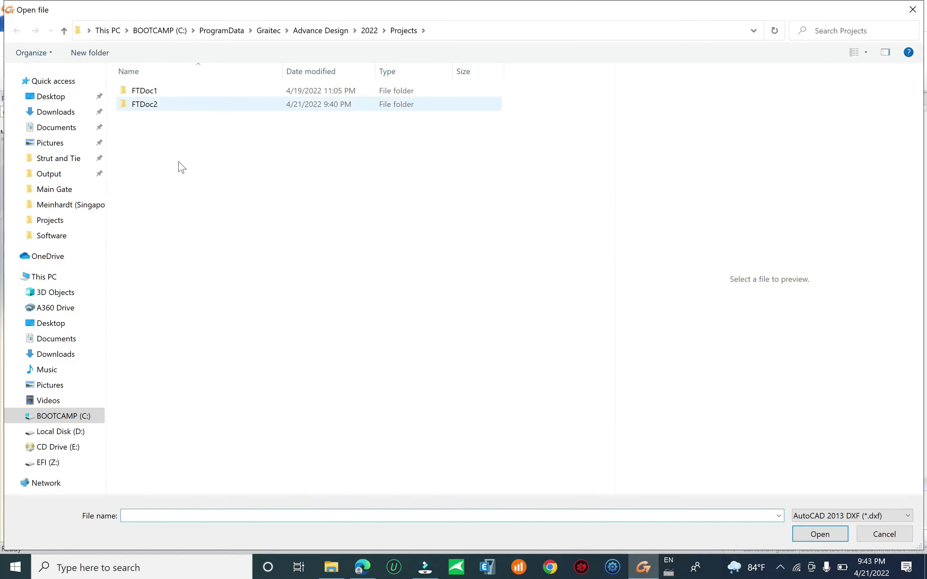
{"action": "left_click", "coordinate": [32, 431]}
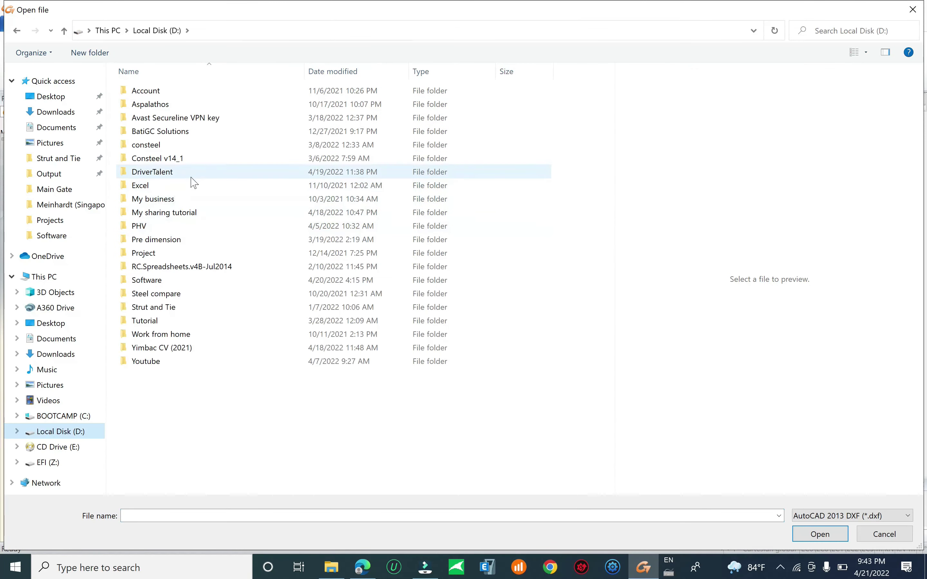
{"action": "double_click", "coordinate": [193, 213]}
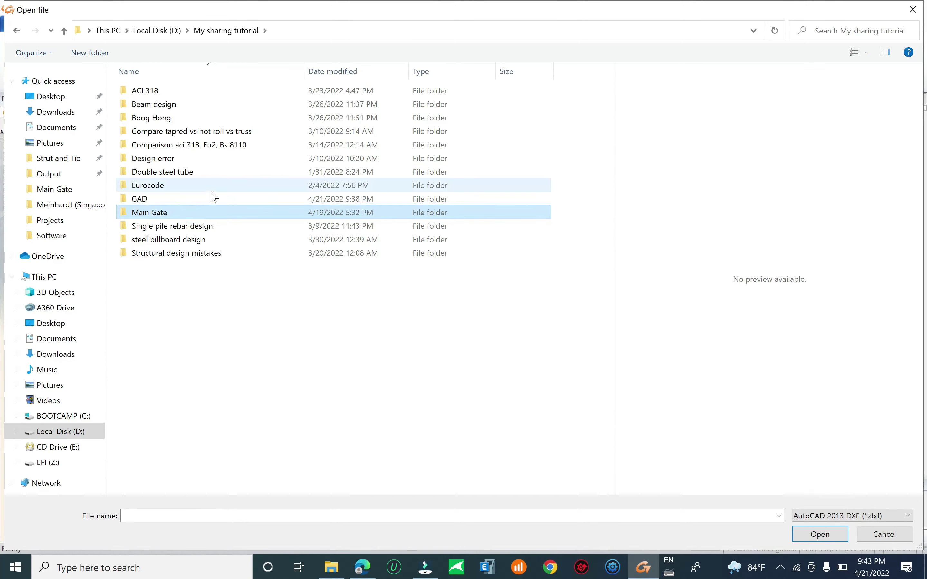
{"action": "double_click", "coordinate": [186, 199]}
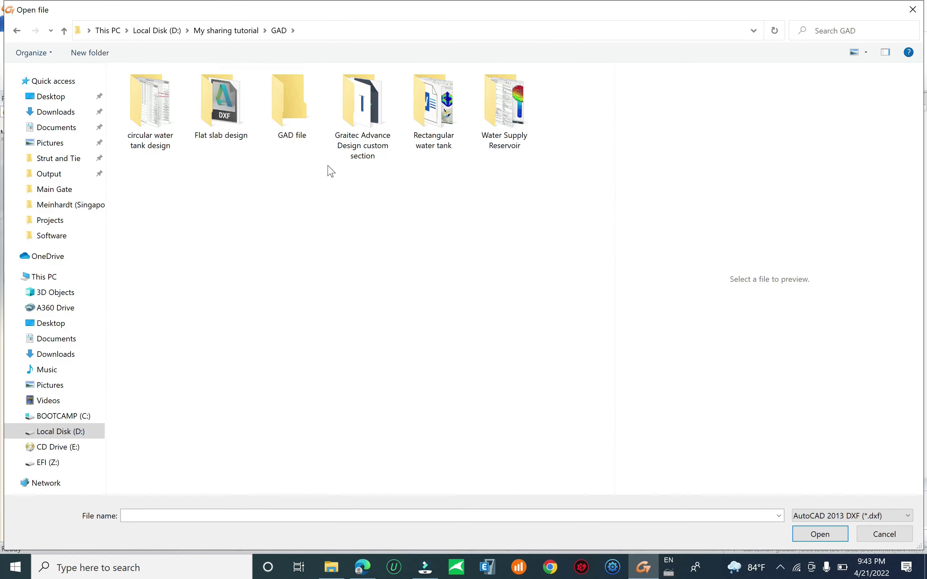
{"action": "double_click", "coordinate": [226, 123]}
{"action": "double_click", "coordinate": [169, 94]}
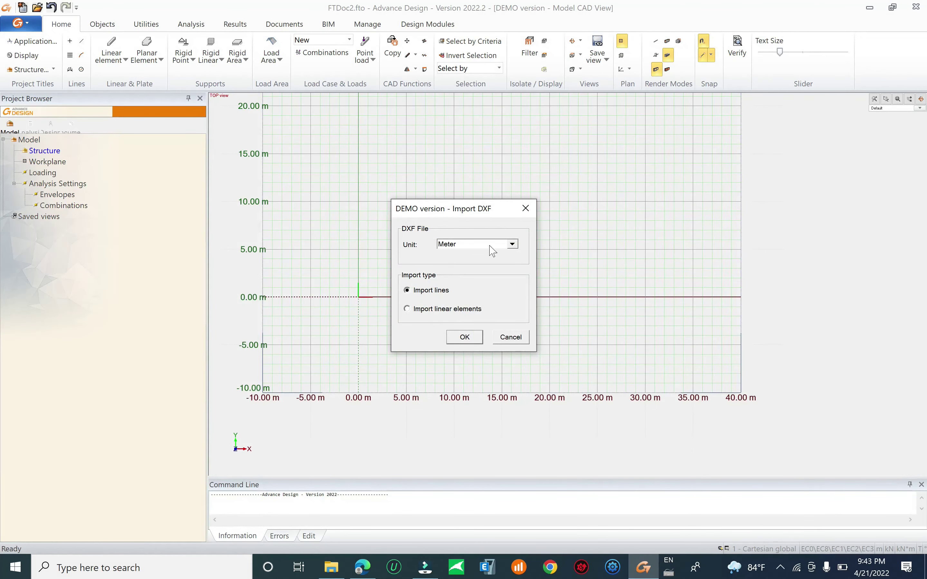
{"action": "left_click", "coordinate": [463, 337]}
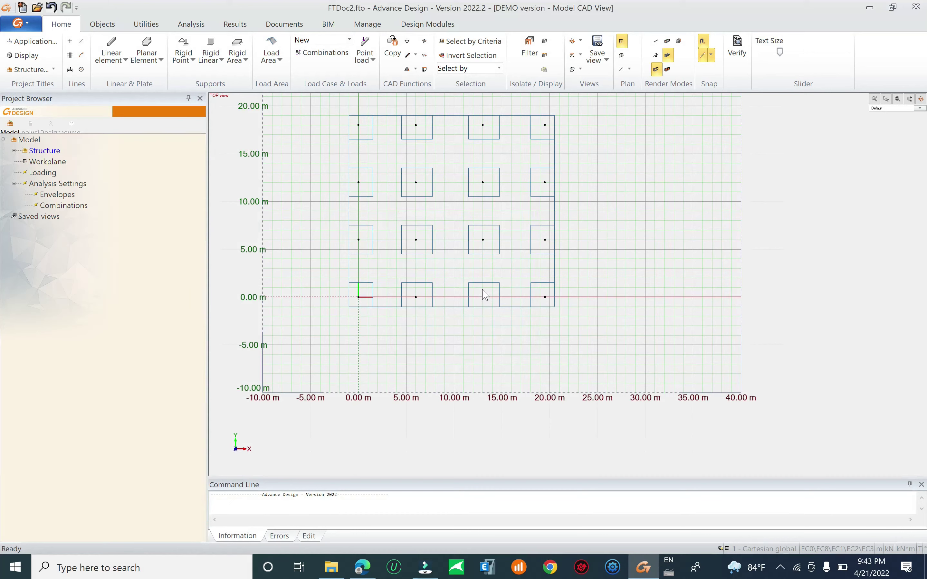
Examine the imported slab layout and the polylines and points listed under Structure system 1 - 0.
{"action": "scroll", "coordinate": [401, 207], "scroll_direction": "up", "scroll_amount": 5}
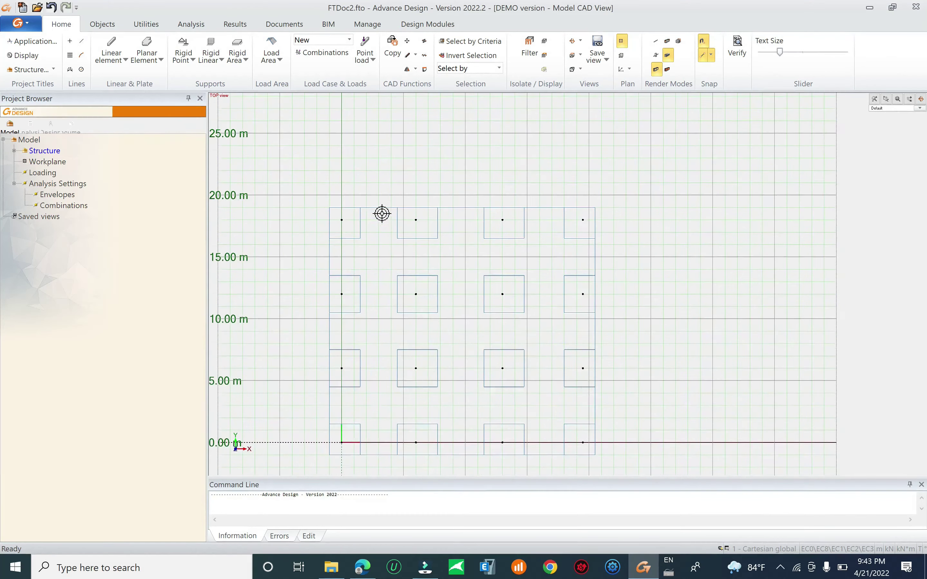
{"action": "scroll", "coordinate": [424, 215], "scroll_direction": "up", "scroll_amount": 3}
{"action": "scroll", "coordinate": [329, 195], "scroll_direction": "down", "scroll_amount": 2}
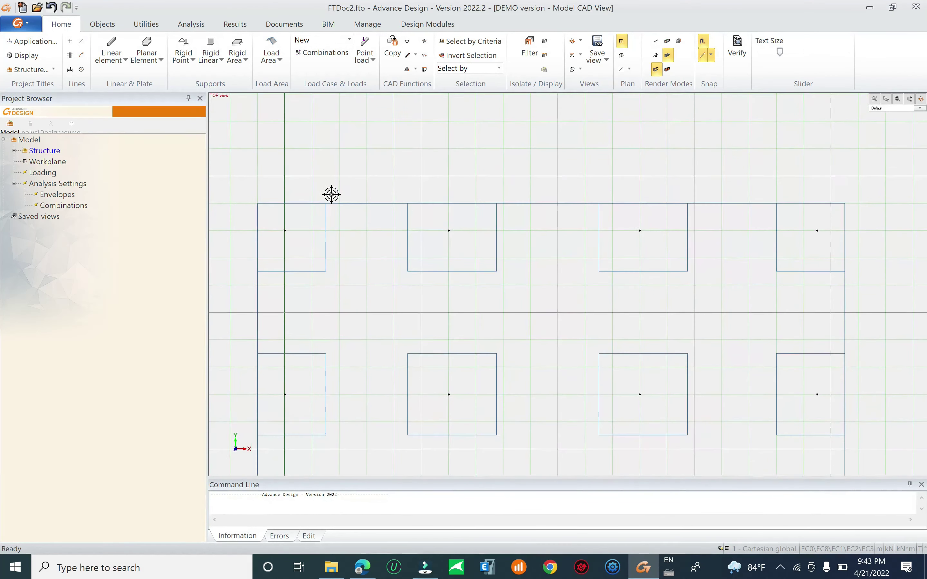
{"action": "left_click", "coordinate": [14, 151]}
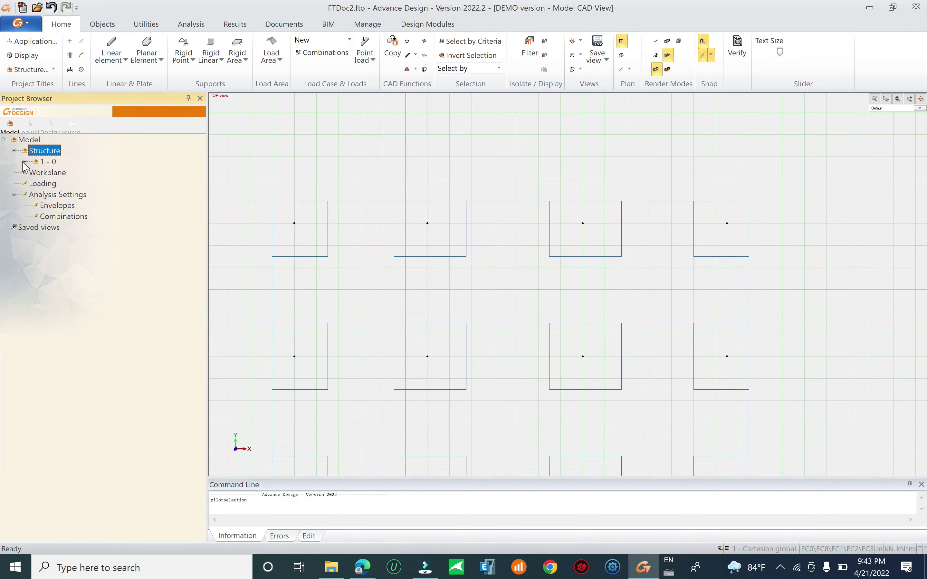
{"action": "left_click", "coordinate": [24, 162]}
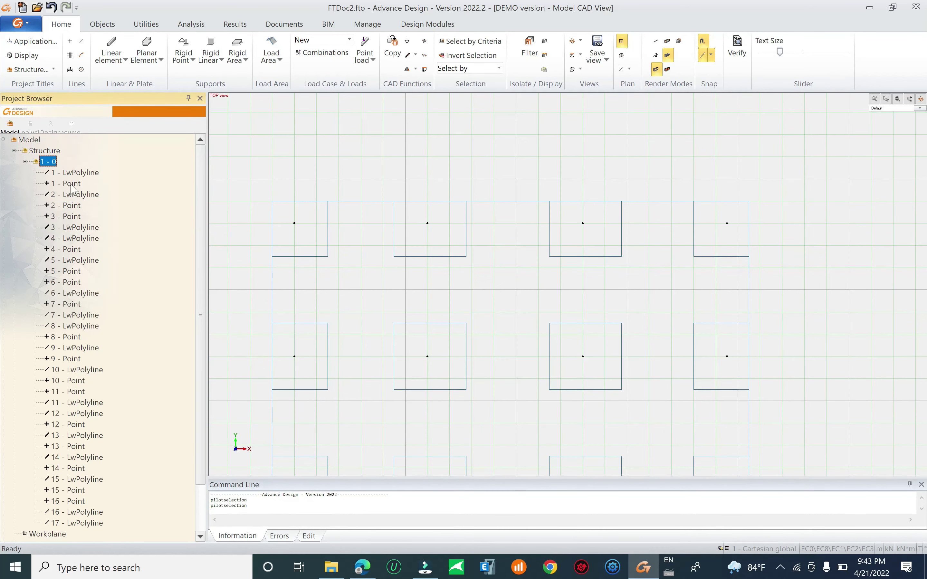
{"action": "left_click_drag", "start_coordinate": [200, 197], "coordinate": [200, 229]}
{"action": "left_click", "coordinate": [72, 184]}
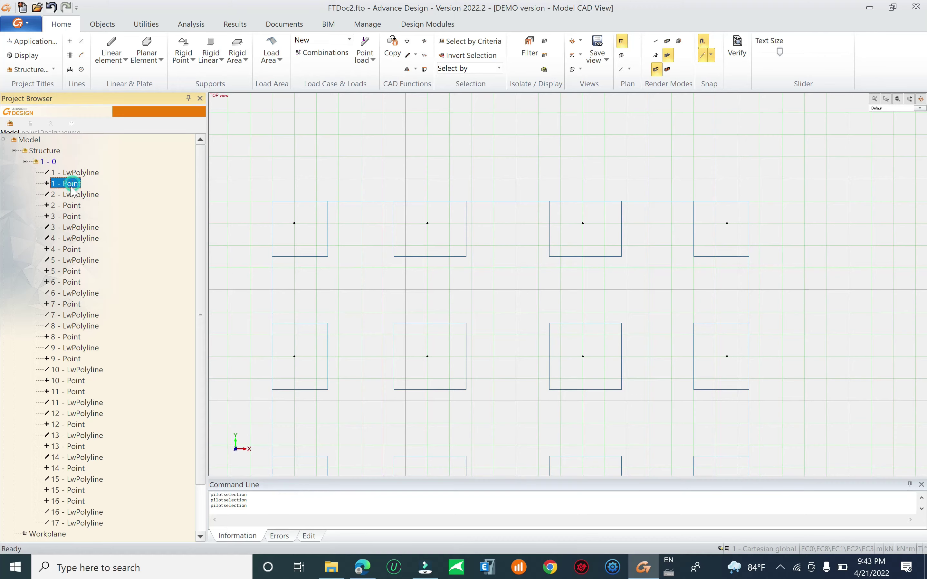
{"action": "scroll", "coordinate": [444, 257], "scroll_direction": "down", "scroll_amount": 3}
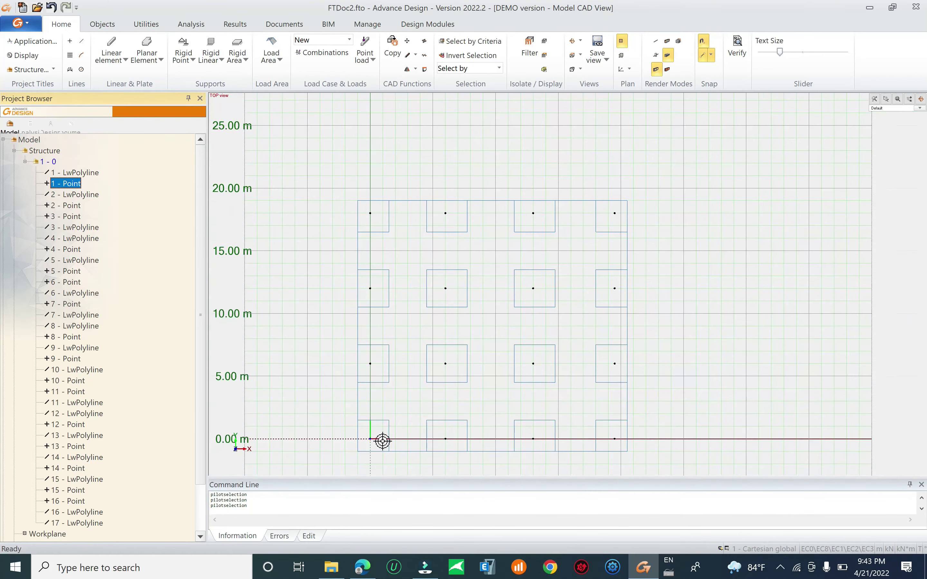
Check which browser entries match the drawing by selecting 2 - Point, and the four column points along the slab's left edge.
{"action": "scroll", "coordinate": [370, 439], "scroll_direction": "up", "scroll_amount": 1}
{"action": "left_click", "coordinate": [73, 206]}
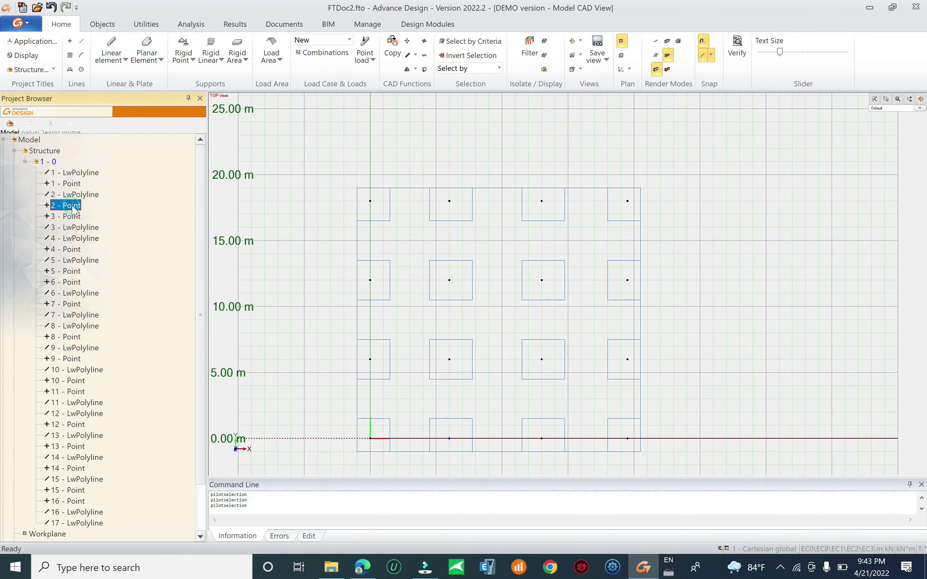
{"action": "scroll", "coordinate": [406, 245], "scroll_direction": "up", "scroll_amount": 3}
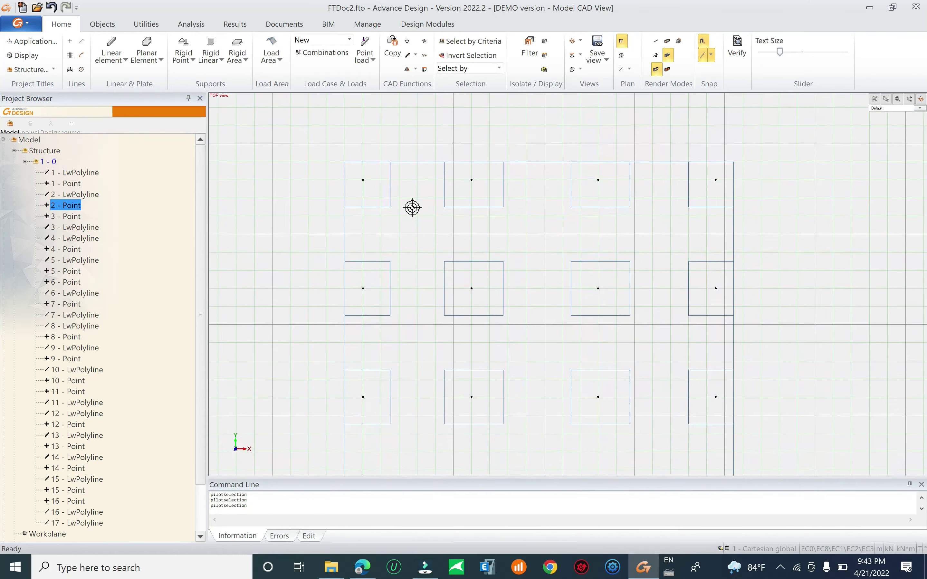
{"action": "scroll", "coordinate": [204, 249], "scroll_direction": "down", "scroll_amount": 2}
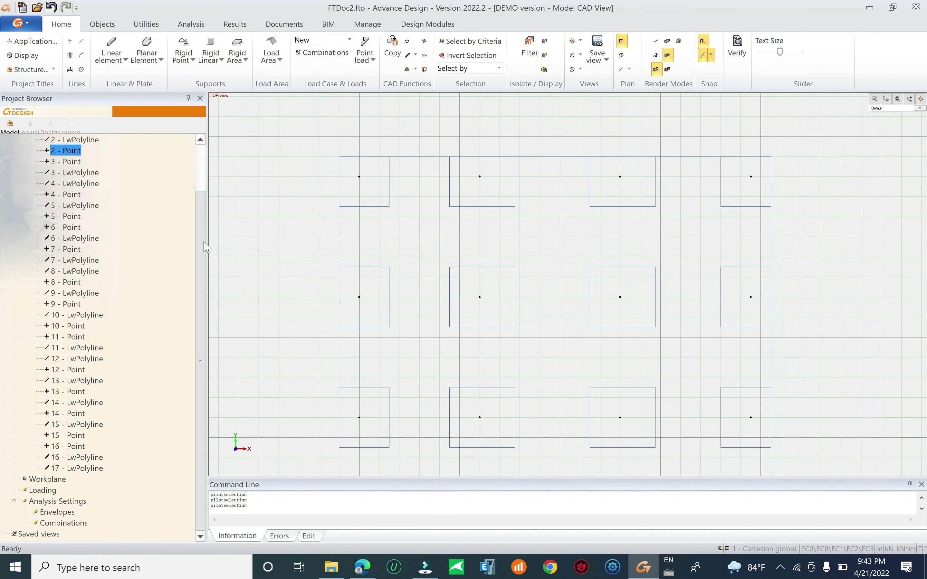
{"action": "scroll", "coordinate": [205, 249], "scroll_direction": "up", "scroll_amount": 2}
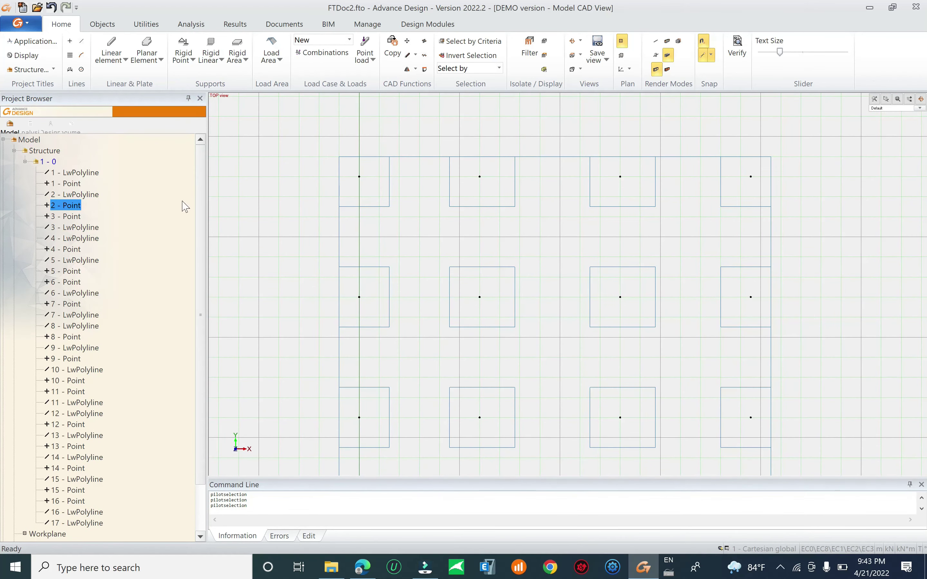
{"action": "scroll", "coordinate": [197, 229], "scroll_direction": "down", "scroll_amount": 2}
{"action": "scroll", "coordinate": [205, 292], "scroll_direction": "up", "scroll_amount": 2}
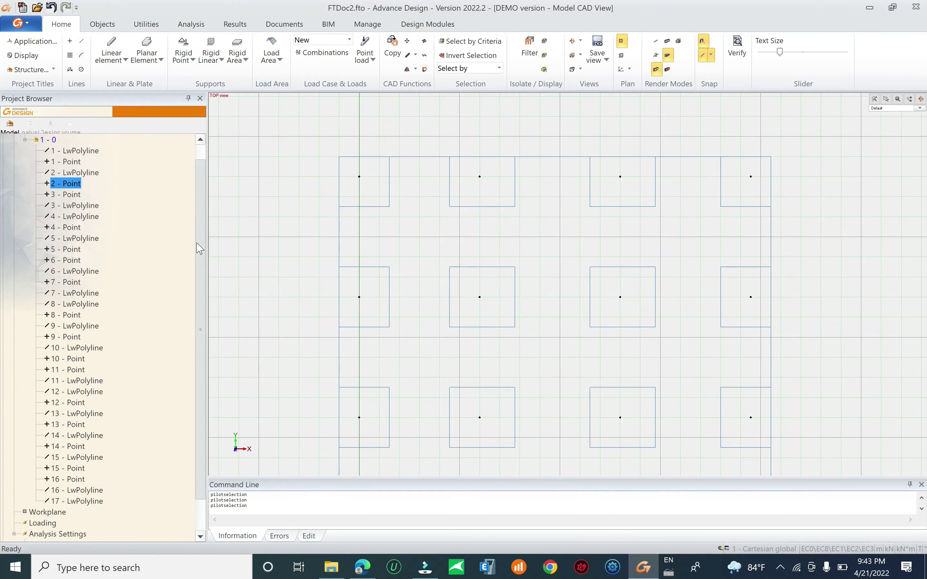
{"action": "key", "text": "Escape"}
{"action": "scroll", "coordinate": [351, 145], "scroll_direction": "down", "scroll_amount": 2}
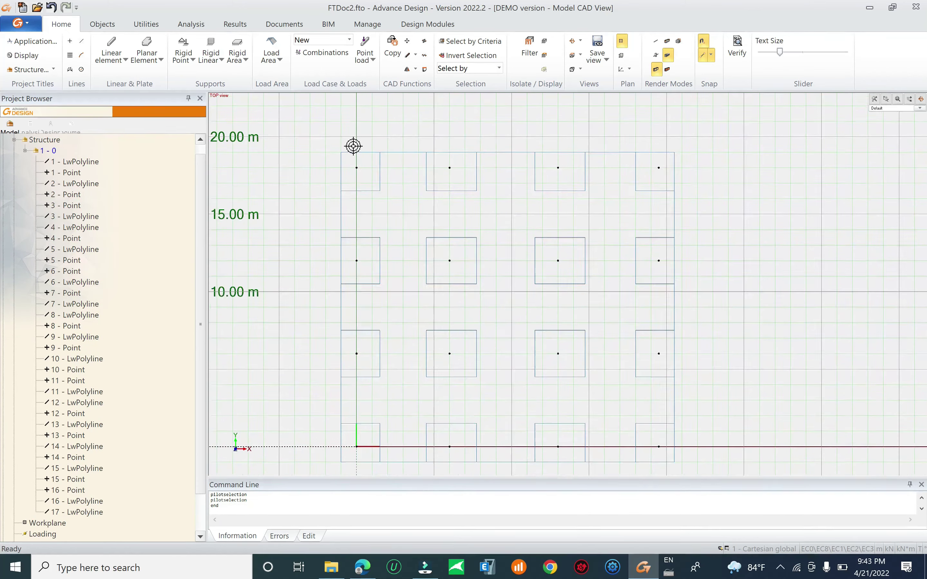
{"action": "left_click_drag", "start_coordinate": [348, 136], "coordinate": [362, 409]}
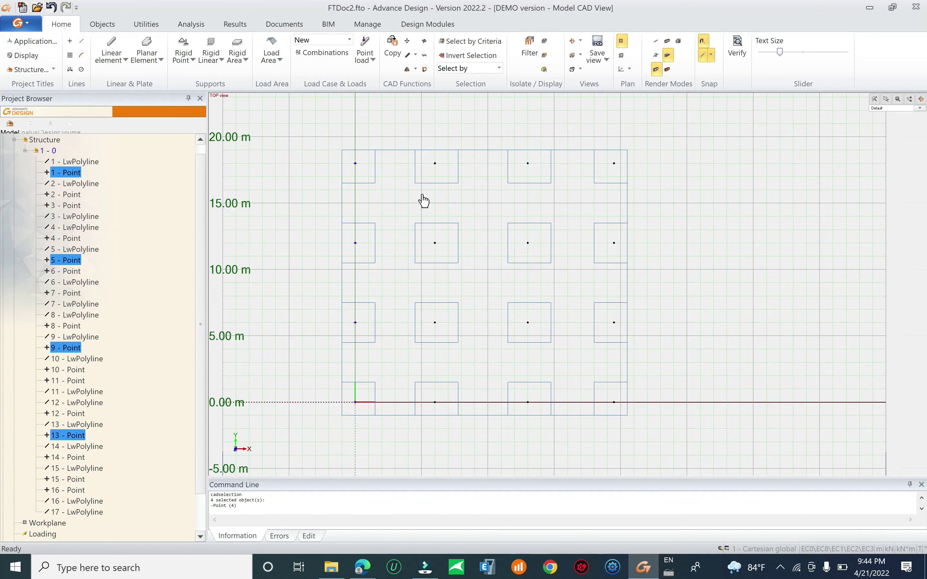
Create a subsystem under the Structure system 1 - 0.
{"action": "left_click", "coordinate": [53, 151]}
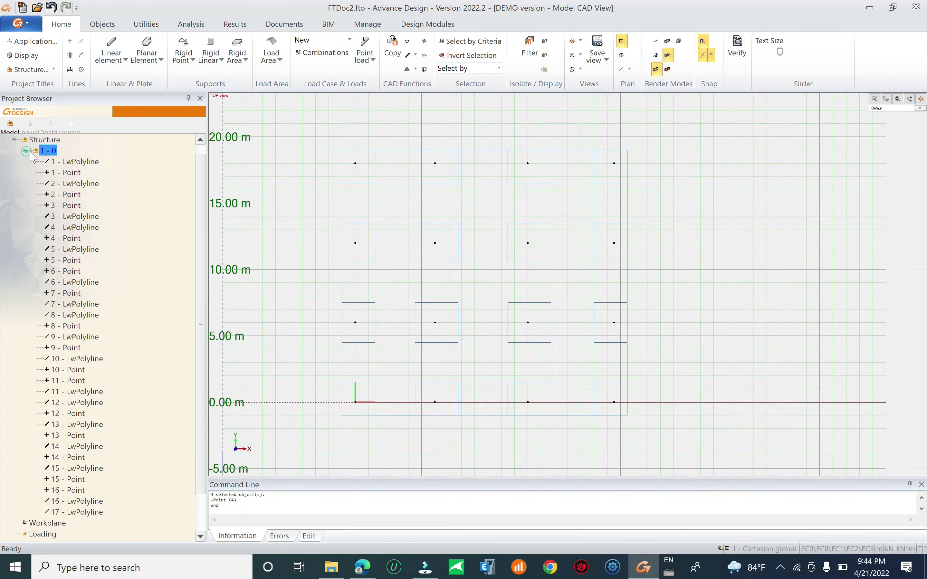
{"action": "left_click", "coordinate": [25, 150]}
{"action": "right_click", "coordinate": [45, 163]}
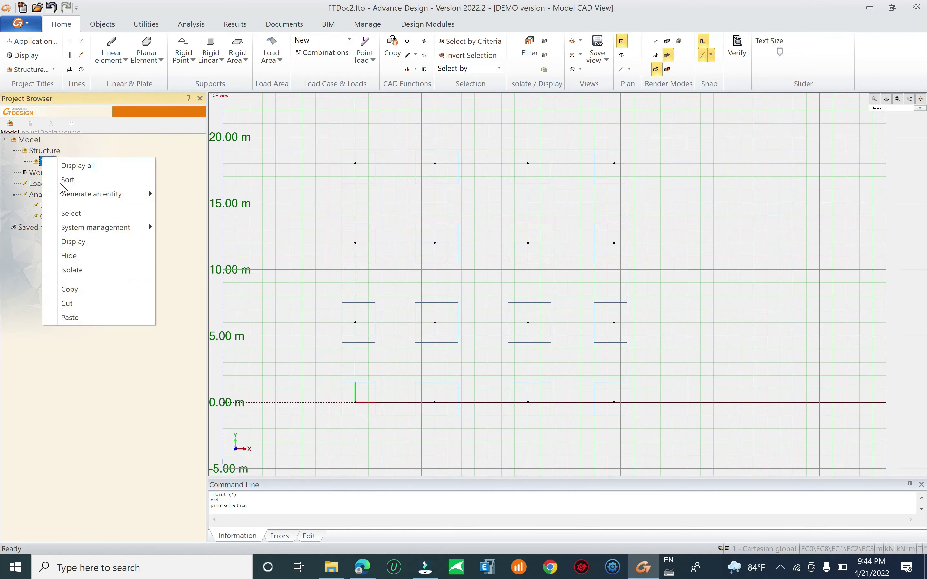
{"action": "mouse_move", "coordinate": [124, 229]}
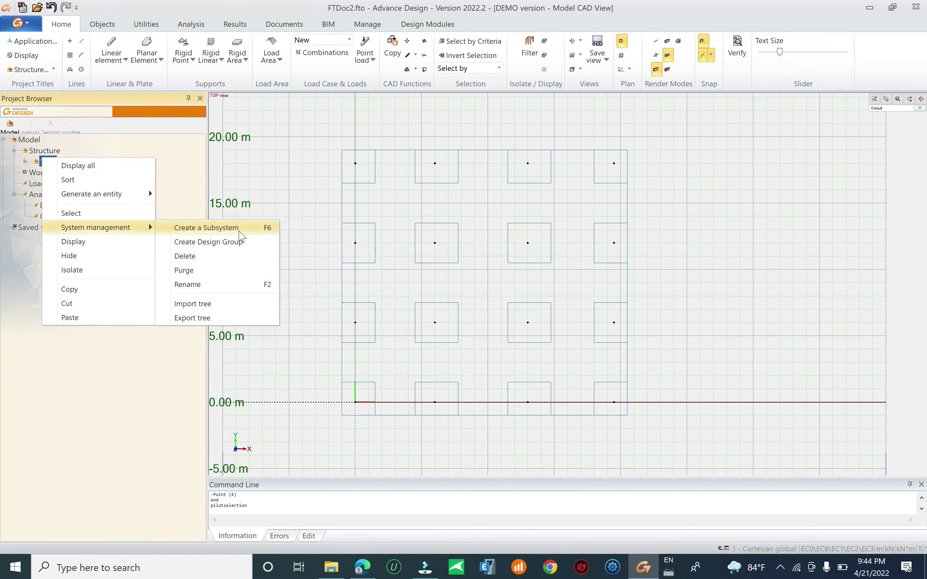
{"action": "left_click", "coordinate": [249, 229]}
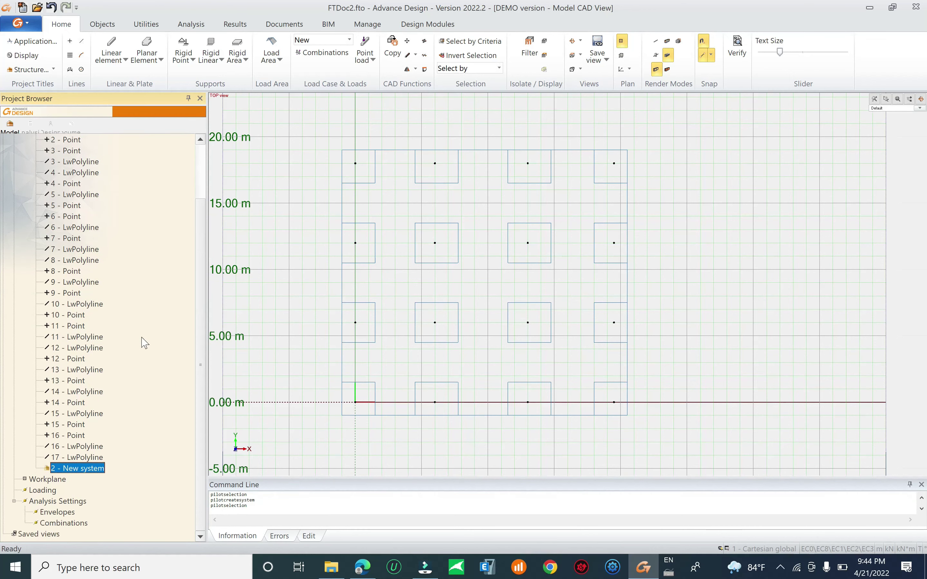
{"action": "right_click", "coordinate": [63, 469]}
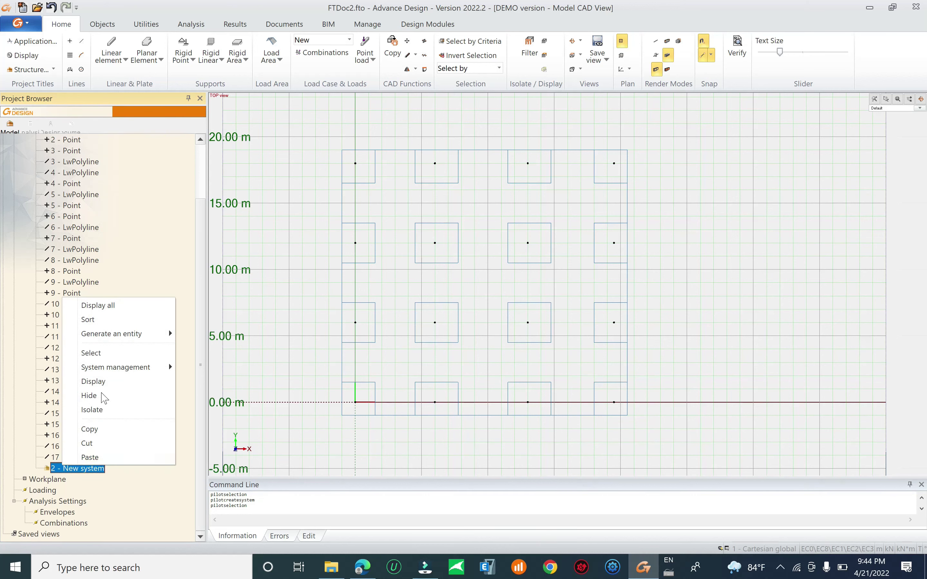
{"action": "left_click", "coordinate": [75, 471]}
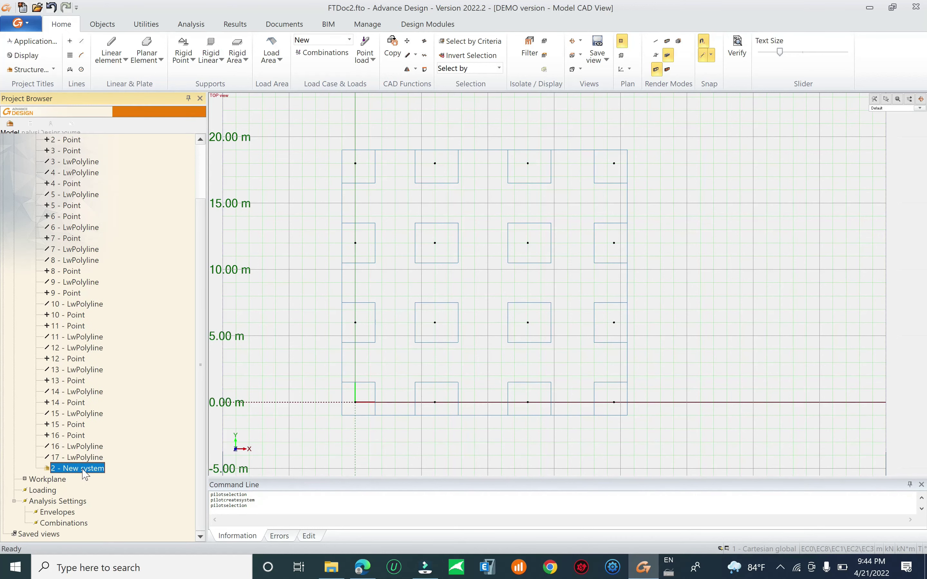
{"action": "right_click", "coordinate": [85, 474]}
{"action": "left_click", "coordinate": [111, 355]}
Show the Properties window, dock it along the right side of the model view and narrow it.
{"action": "left_click", "coordinate": [377, 25]}
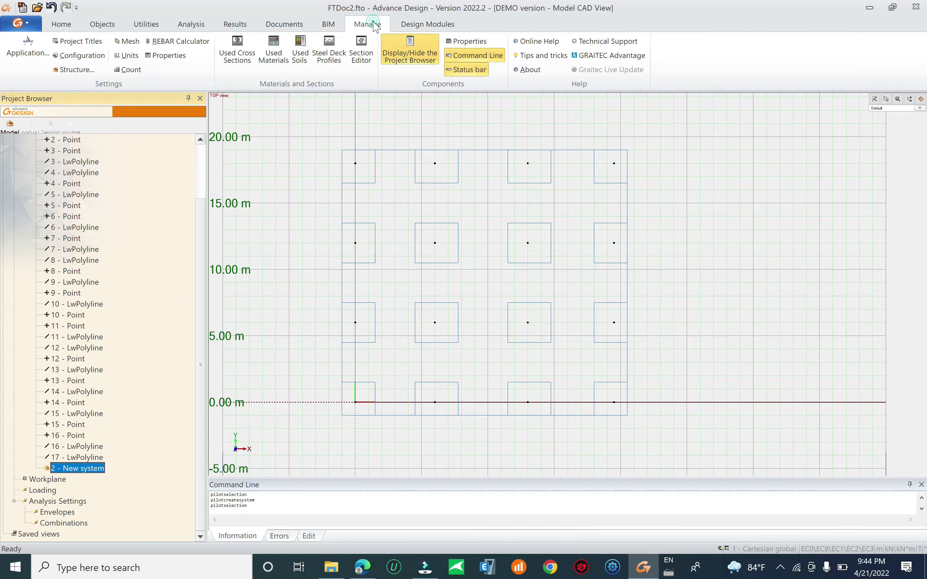
{"action": "left_click", "coordinate": [171, 57]}
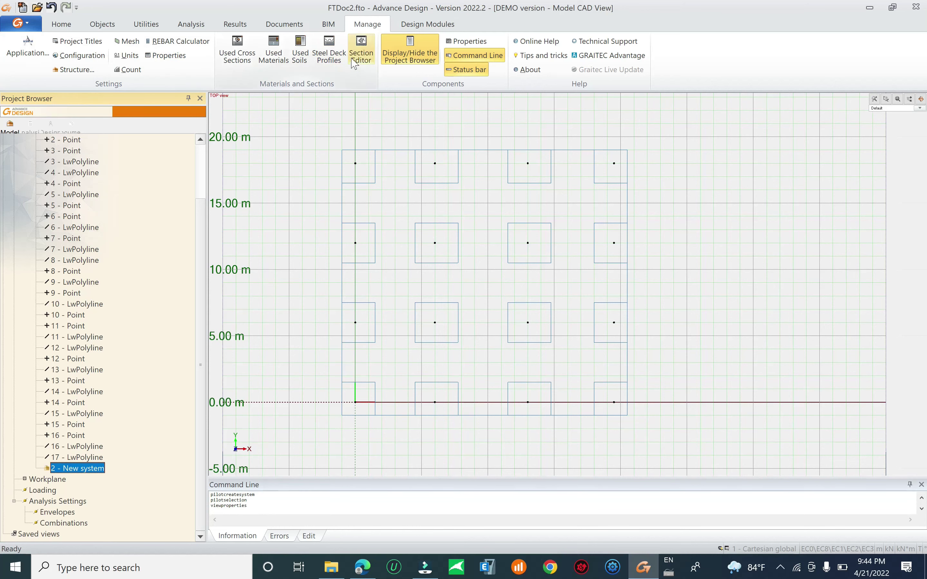
{"action": "left_click", "coordinate": [468, 41]}
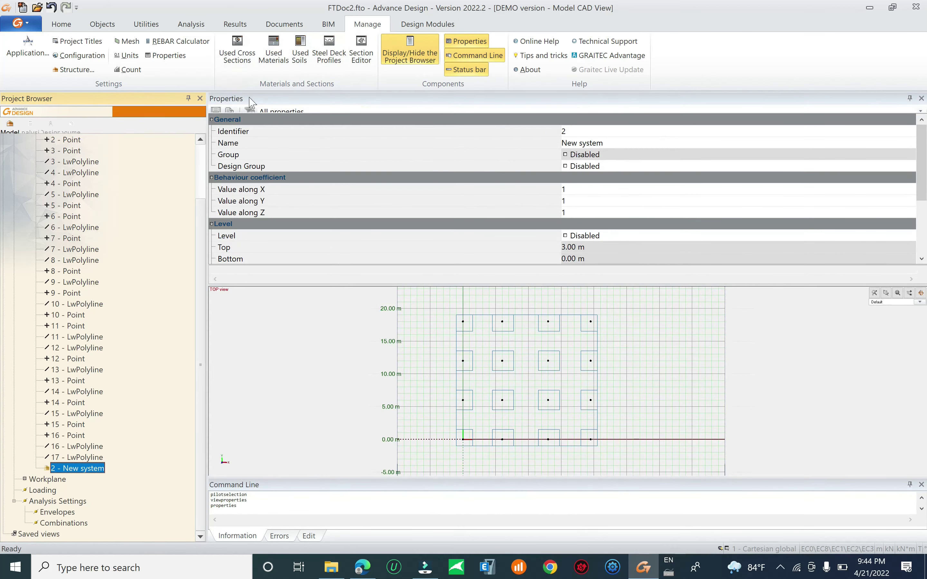
{"action": "left_click_drag", "start_coordinate": [251, 102], "coordinate": [921, 318]}
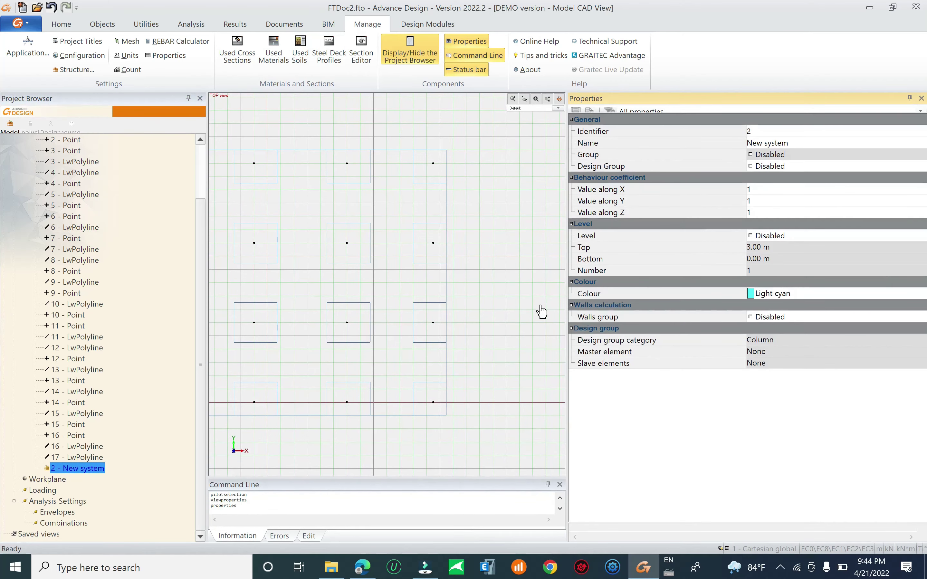
{"action": "left_click_drag", "start_coordinate": [566, 366], "coordinate": [772, 382]}
{"action": "left_click_drag", "start_coordinate": [807, 376], "coordinate": [850, 204]}
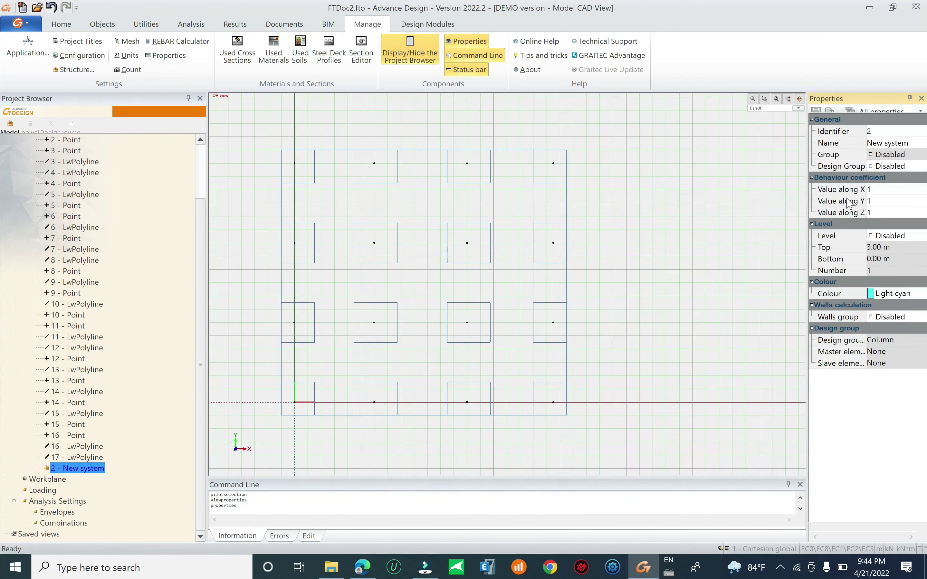
Rename the new subsystem under 1 - 0 as Column.
{"action": "left_click", "coordinate": [906, 143]}
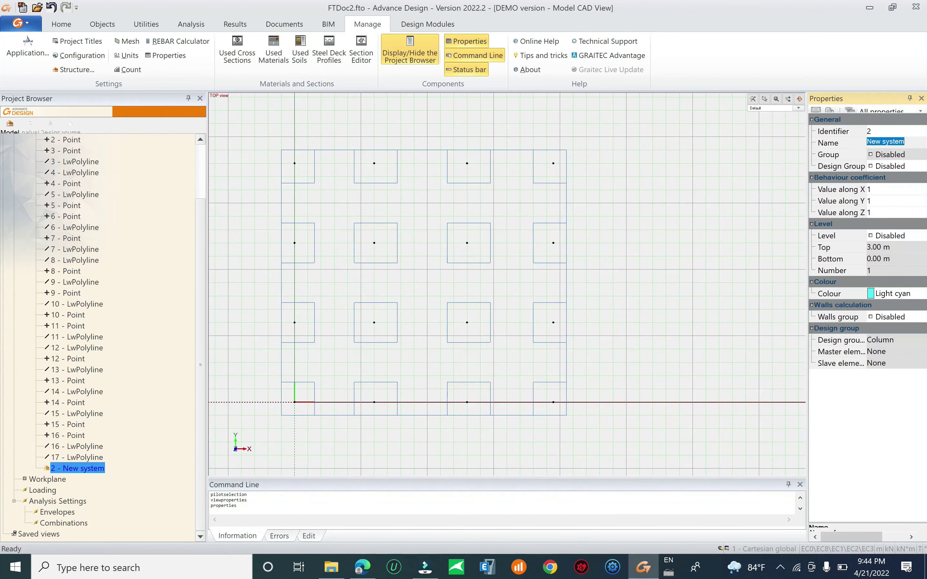
{"action": "type", "text": "Column"}
{"action": "key", "text": "Return"}
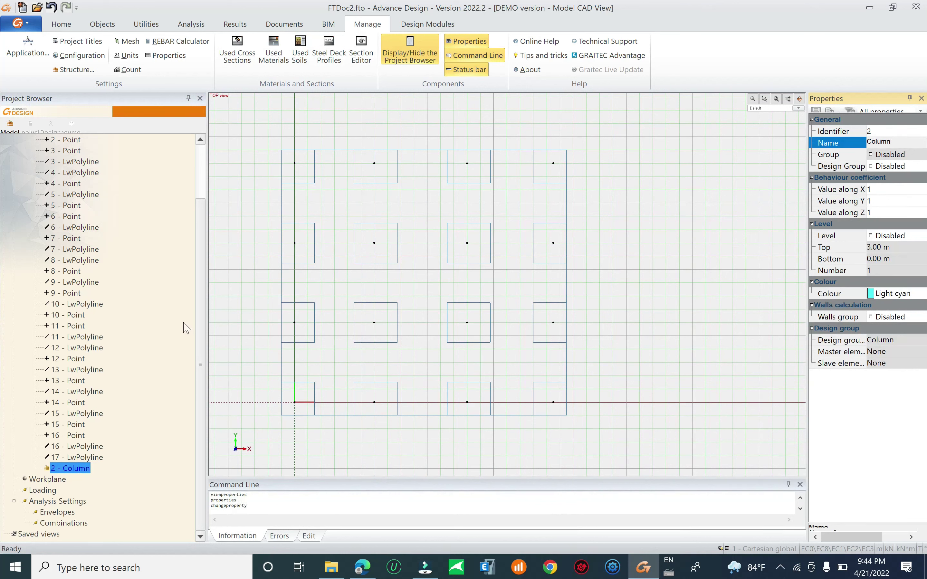
Create a new system directly under Structure and name it Slab.
{"action": "scroll", "coordinate": [203, 289], "scroll_direction": "up", "scroll_amount": 2}
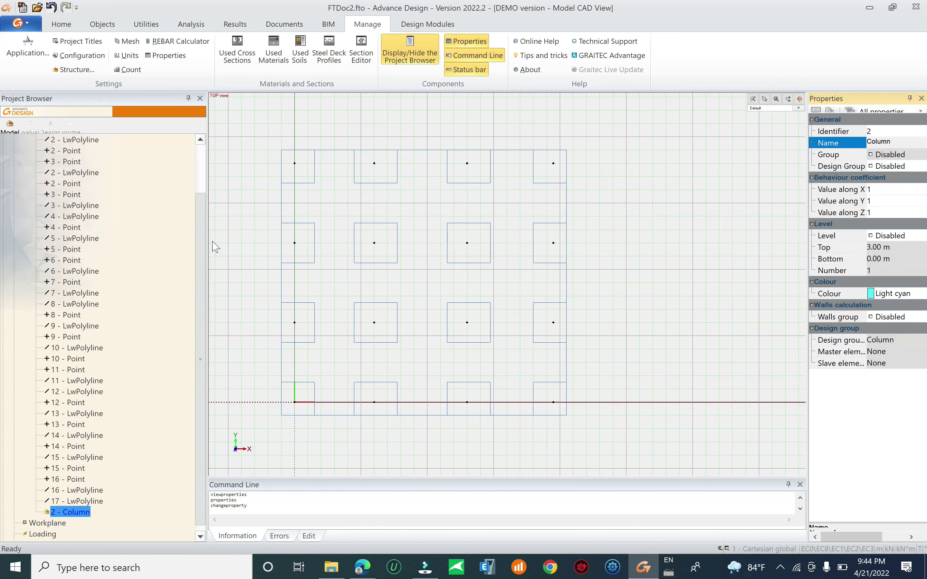
{"action": "left_click", "coordinate": [47, 151]}
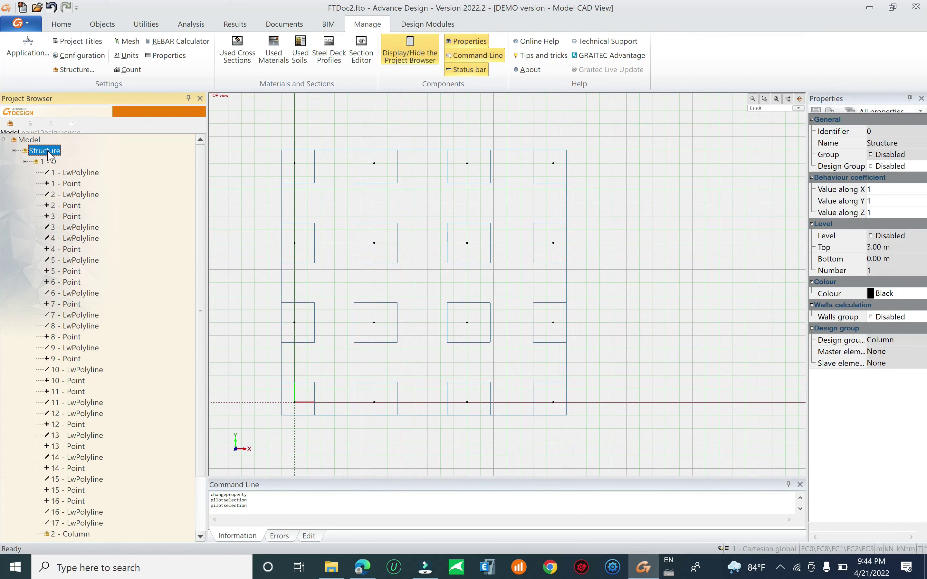
{"action": "key", "text": "Insert"}
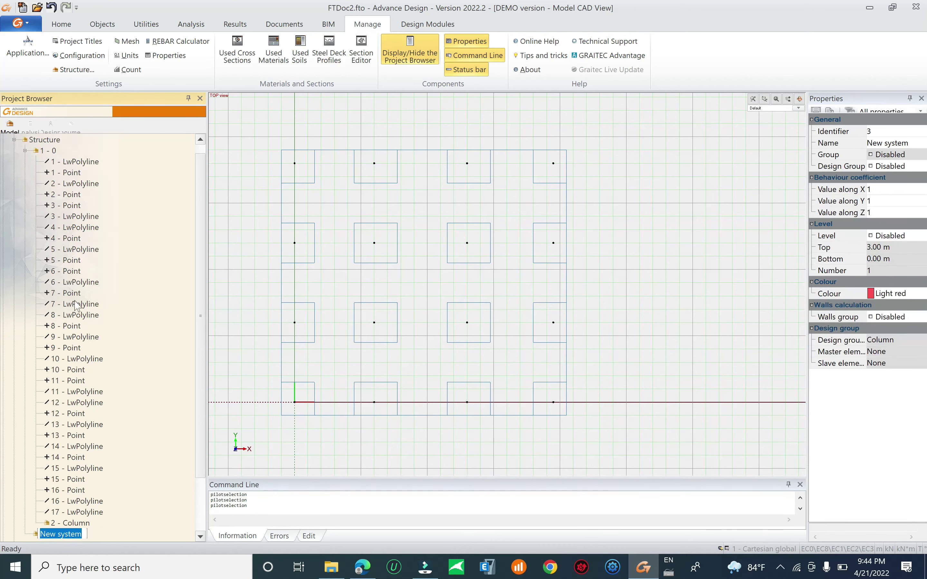
{"action": "scroll", "coordinate": [203, 362], "scroll_direction": "down", "scroll_amount": 2}
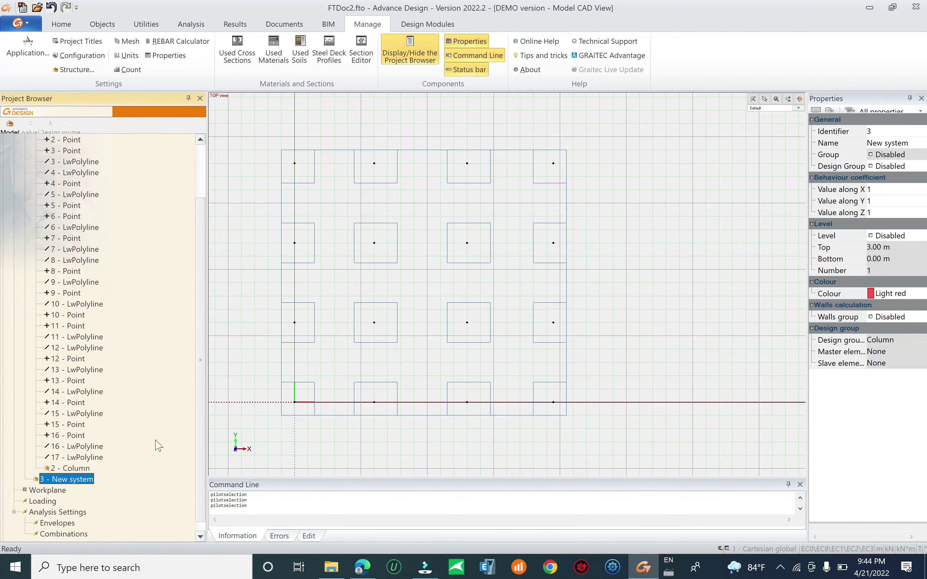
{"action": "right_click", "coordinate": [83, 480]}
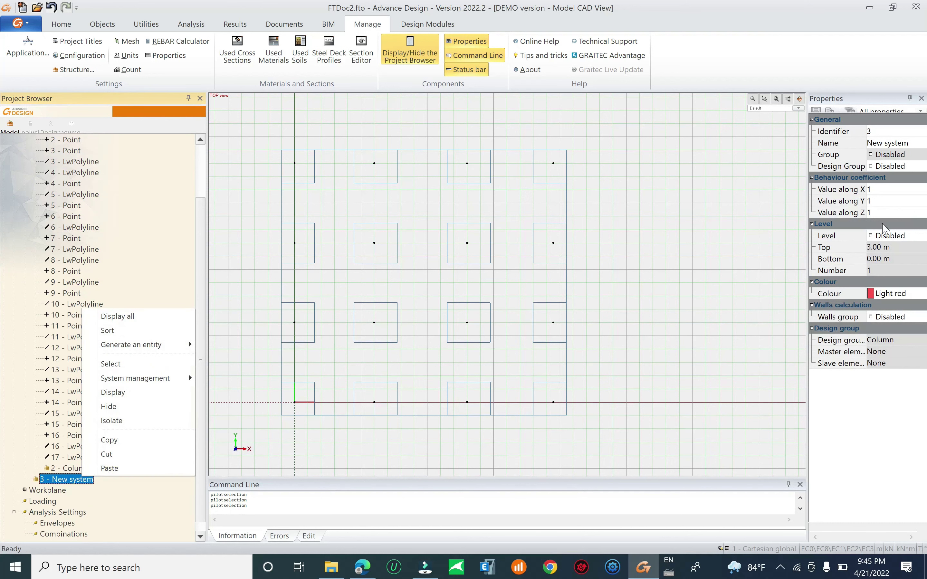
{"action": "left_click", "coordinate": [892, 143]}
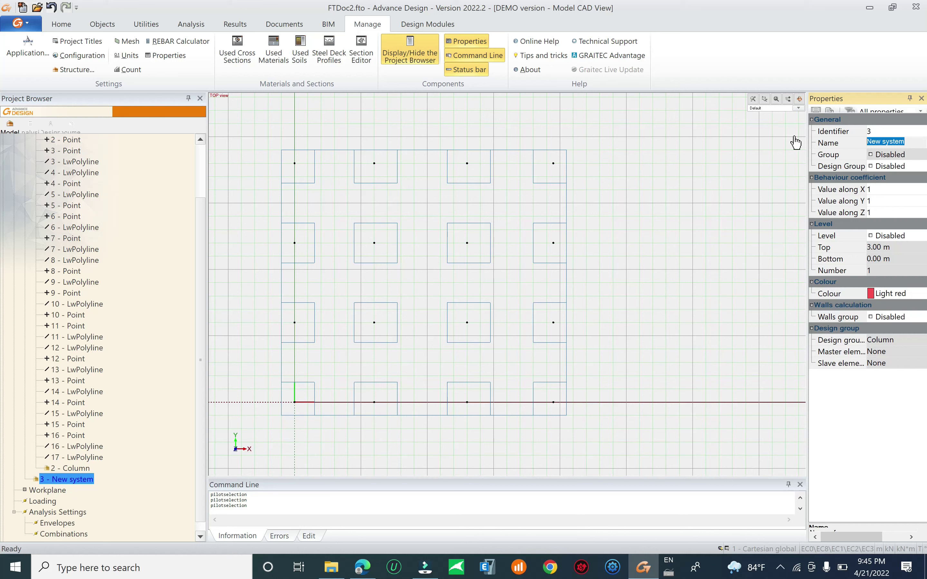
{"action": "type", "text": "Slab"}
{"action": "key", "text": "Return"}
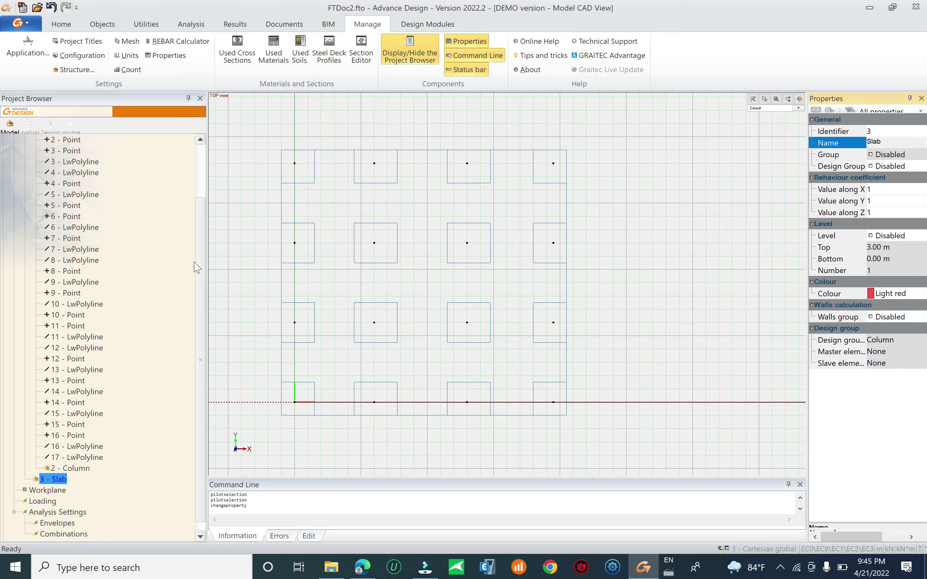
Try to move the Column subsystem onto system 1 - 0 in the project tree.
{"action": "scroll", "coordinate": [197, 267], "scroll_direction": "up", "scroll_amount": 2}
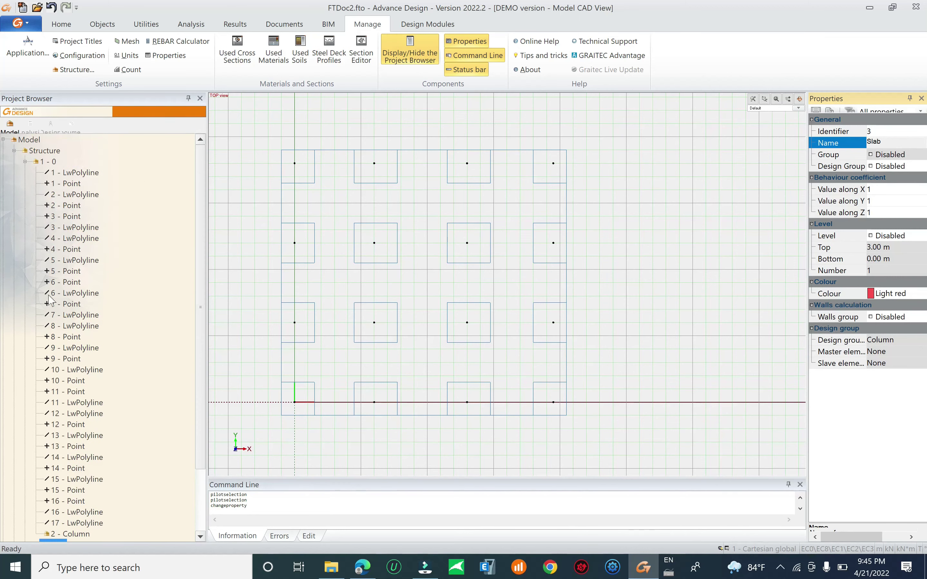
{"action": "scroll", "coordinate": [50, 301], "scroll_direction": "down", "scroll_amount": 1}
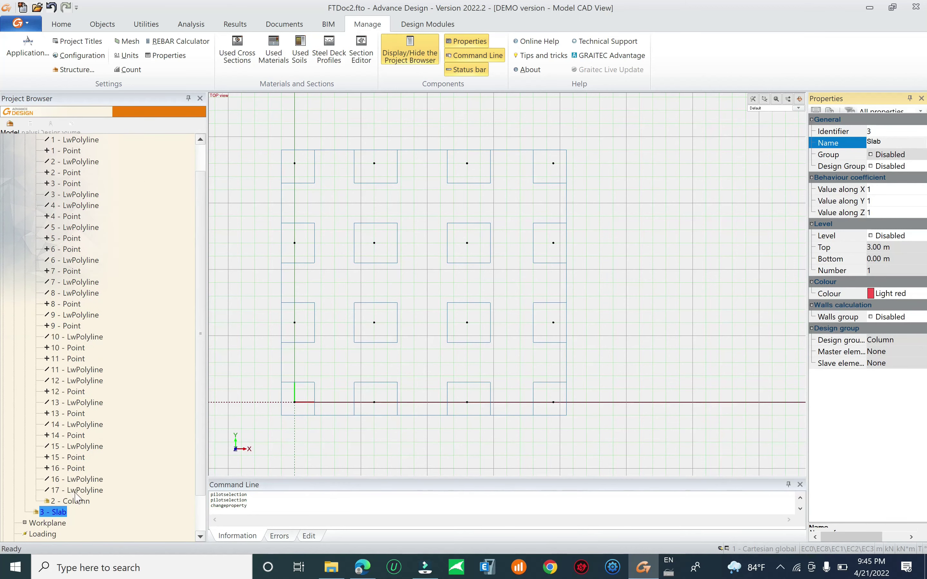
{"action": "scroll", "coordinate": [74, 530], "scroll_direction": "up", "scroll_amount": 1}
{"action": "left_click_drag", "start_coordinate": [73, 536], "coordinate": [39, 164]}
{"action": "left_click", "coordinate": [517, 315]}
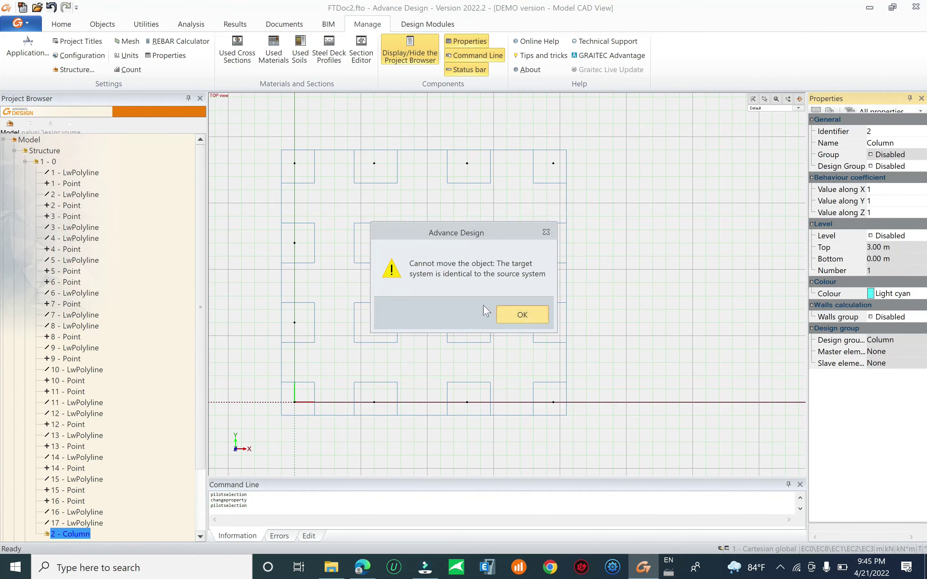
Create another subsystem under system 1 - 0 and name it column.
{"action": "left_click", "coordinate": [43, 163]}
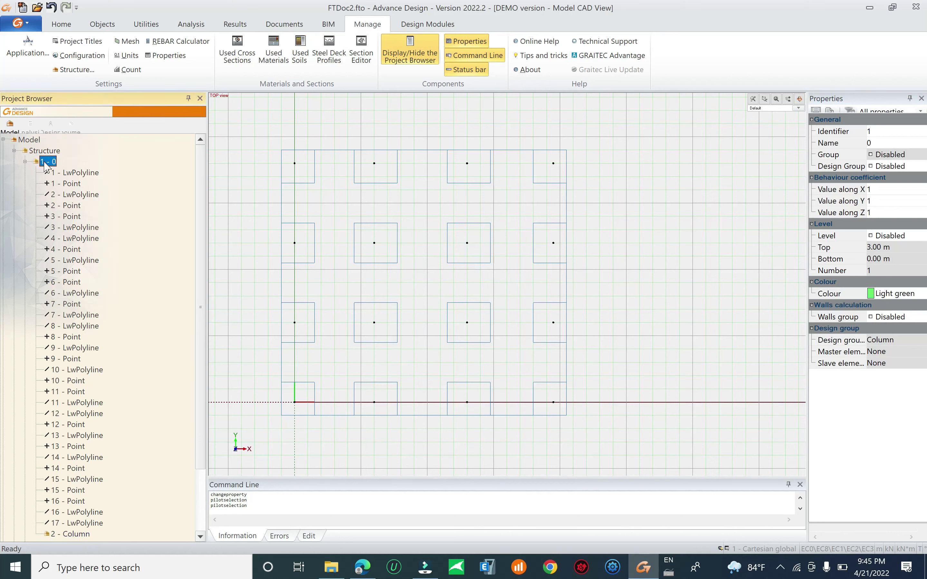
{"action": "key", "text": "Insert"}
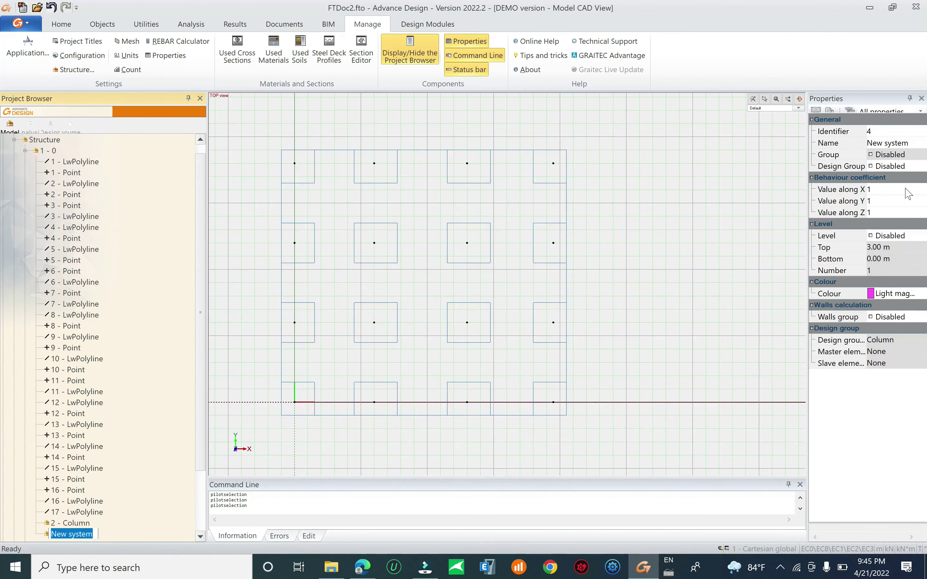
{"action": "key", "text": "Return"}
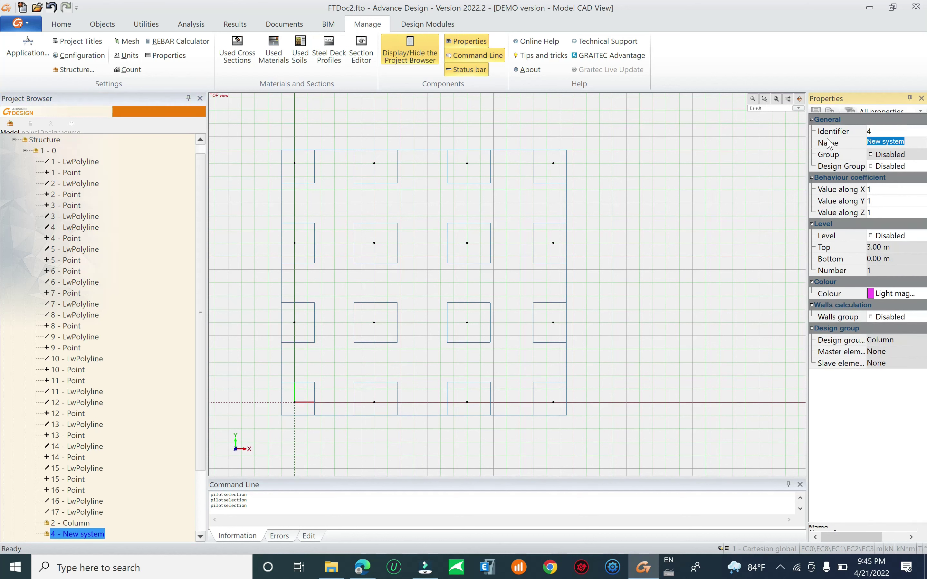
{"action": "type", "text": "column"}
{"action": "key", "text": "Return"}
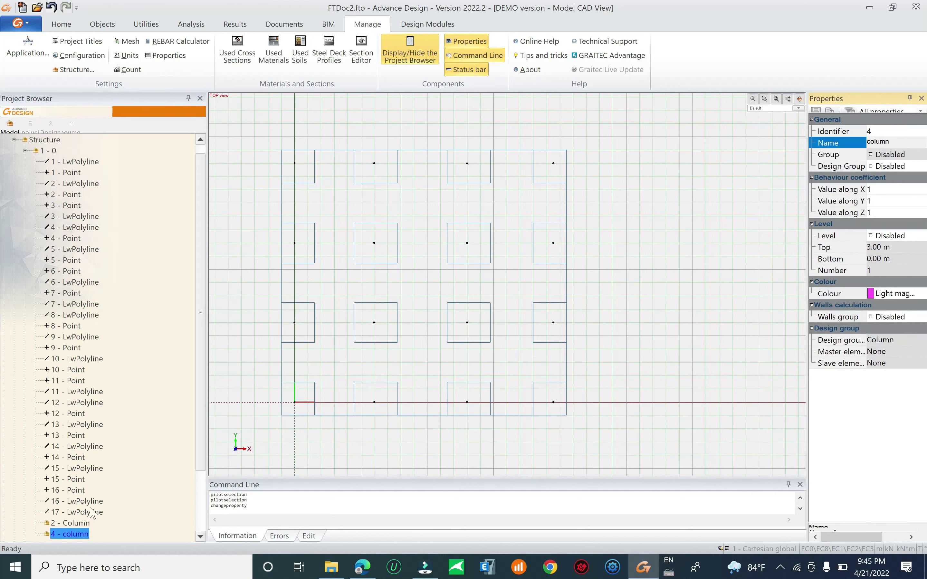
{"action": "scroll", "coordinate": [93, 508], "scroll_direction": "down", "scroll_amount": 1}
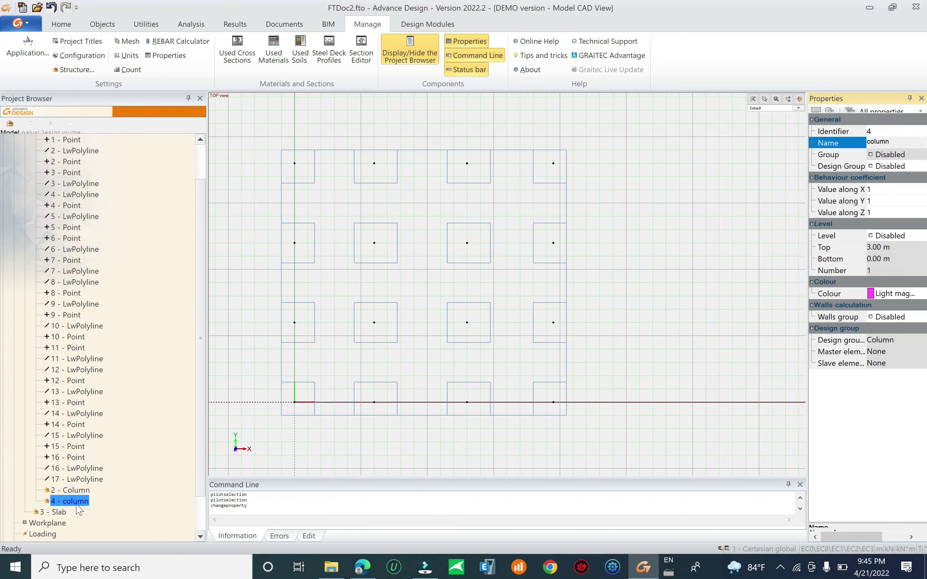
Remove the two subsystems 2 - Column and 4 - column from under system 1 - 0.
{"action": "left_click", "coordinate": [67, 493]}
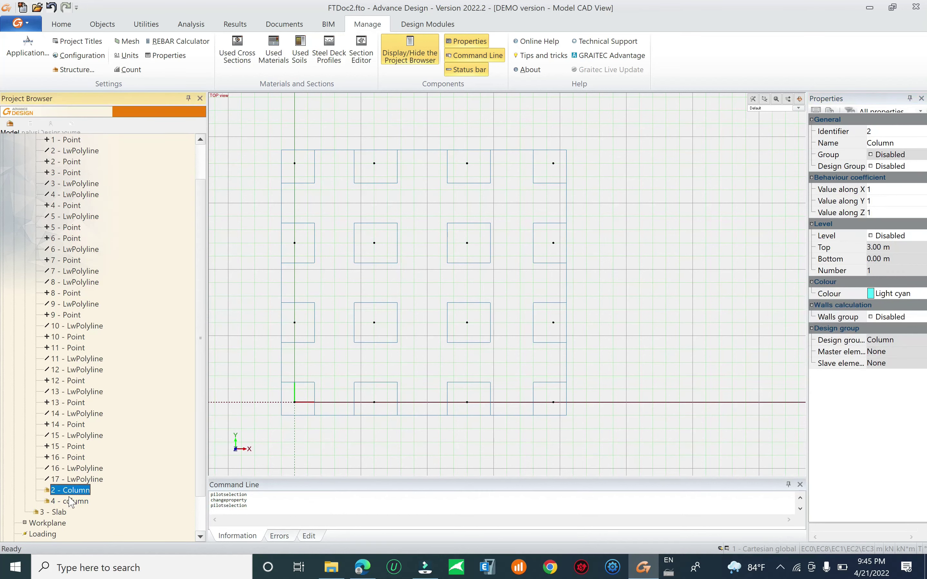
{"action": "left_click", "coordinate": [70, 501], "text": "ctrl"}
{"action": "right_click", "coordinate": [68, 492]}
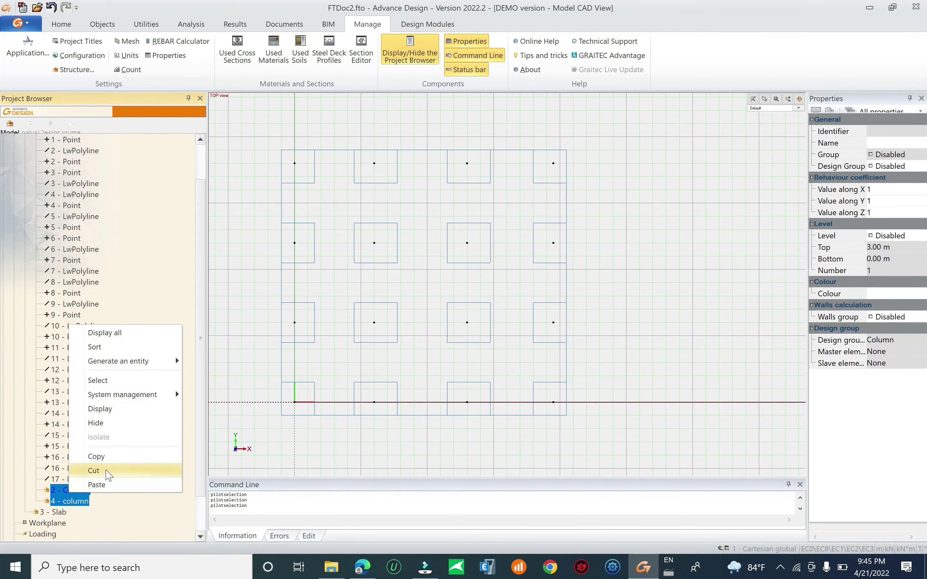
{"action": "left_click", "coordinate": [79, 485]}
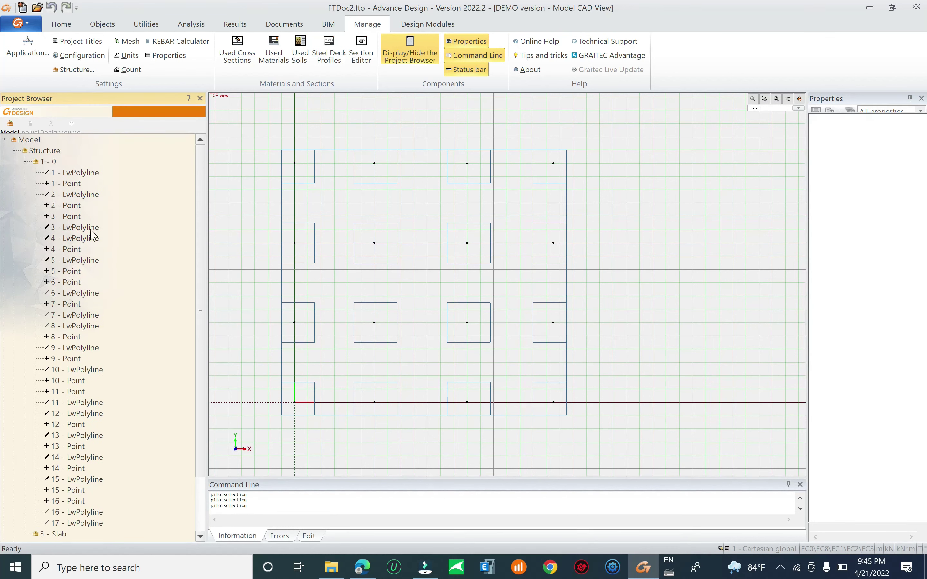
Create a new system directly under Structure and name it column.
{"action": "left_click", "coordinate": [45, 151]}
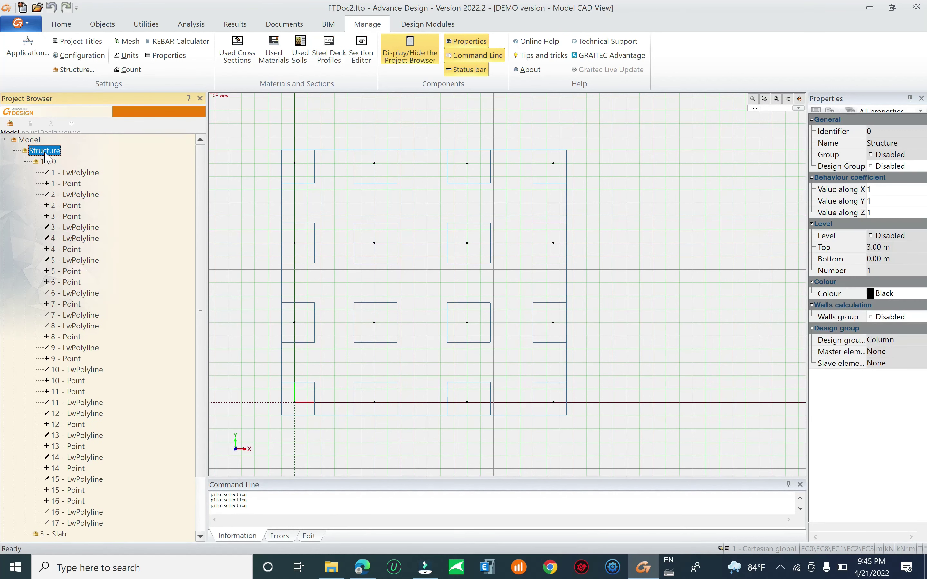
{"action": "key", "text": "Insert"}
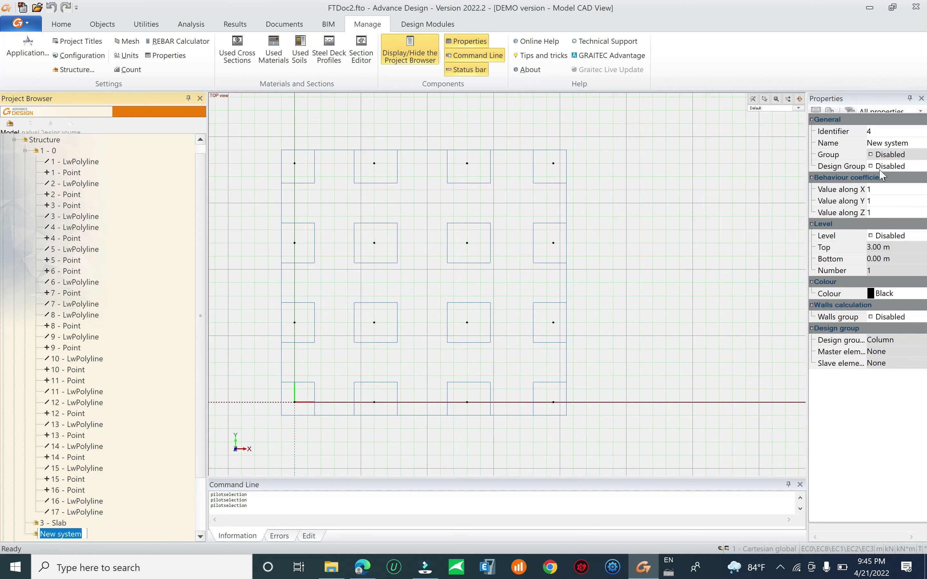
{"action": "left_click", "coordinate": [914, 144]}
{"action": "type", "text": "column"}
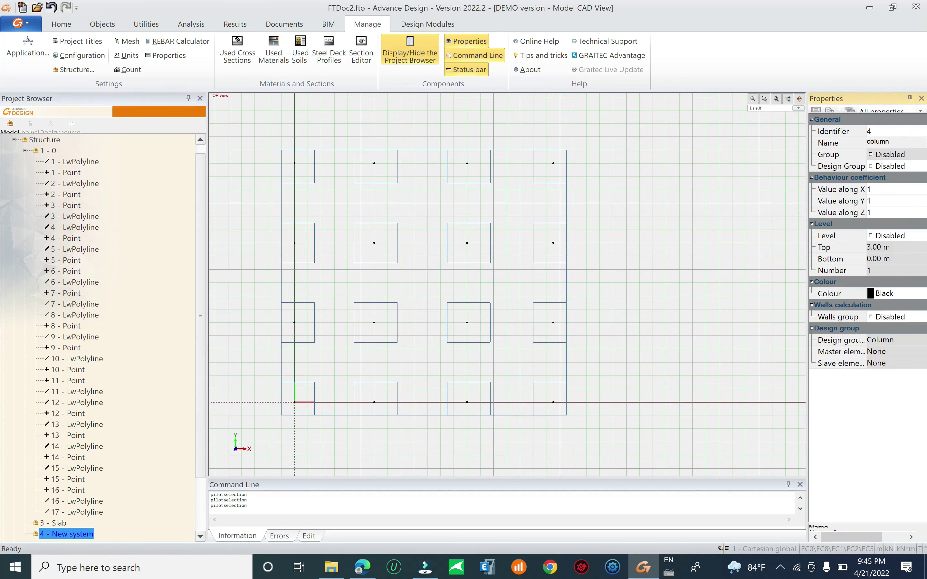
{"action": "key", "text": "Return"}
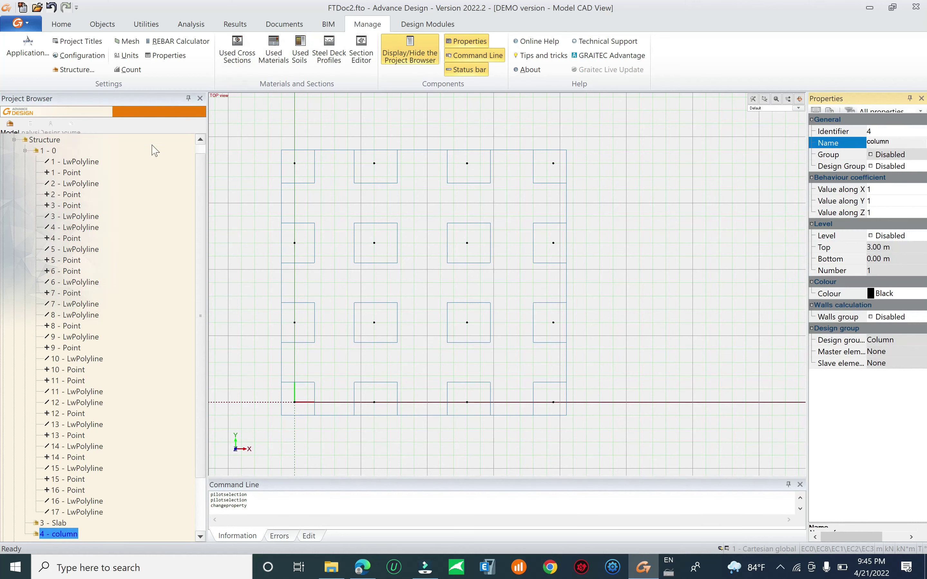
Create a subsystem under system 1 - 0 and name it Drop pannel.
{"action": "left_click", "coordinate": [44, 163]}
{"action": "left_click", "coordinate": [49, 151]}
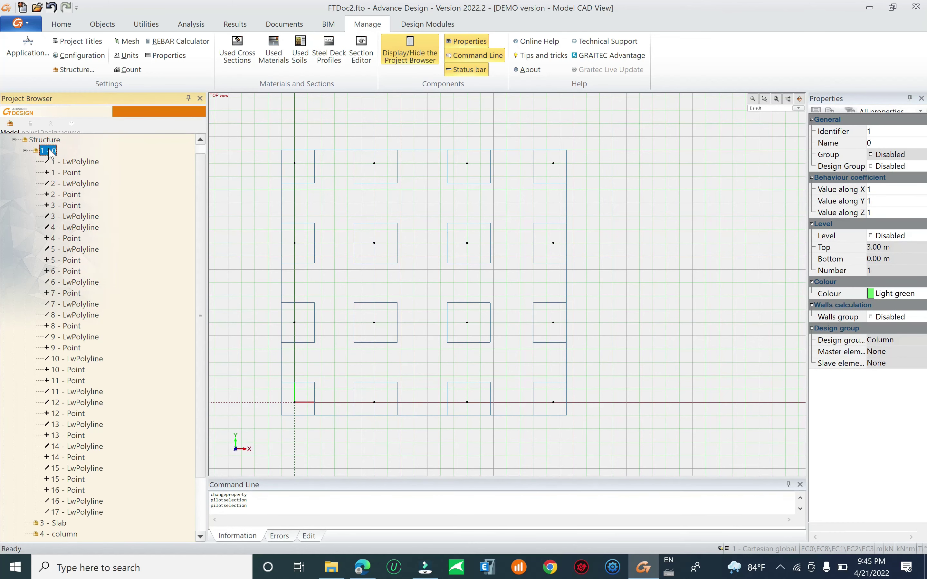
{"action": "key", "text": "Insert"}
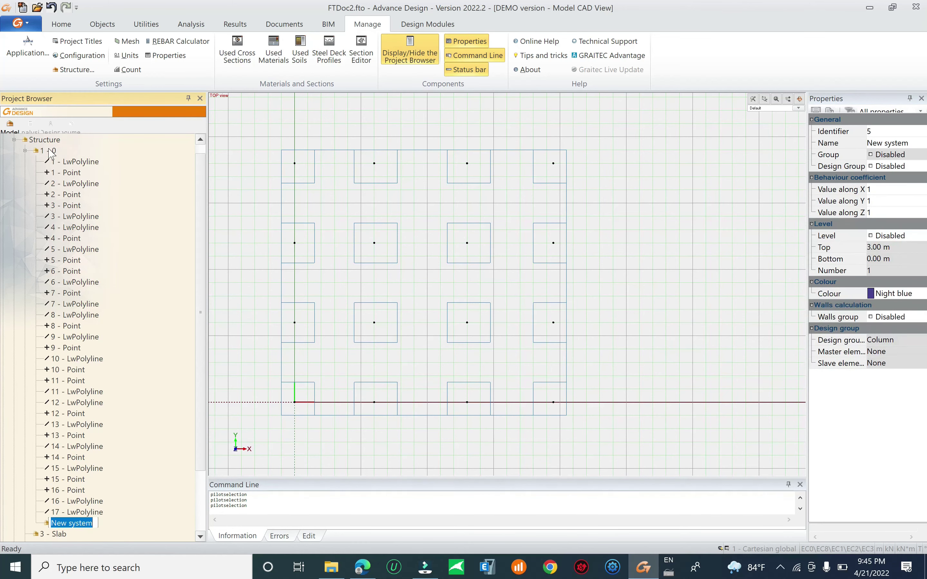
{"action": "type", "text": "Dro"}
{"action": "type", "text": "p pa"}
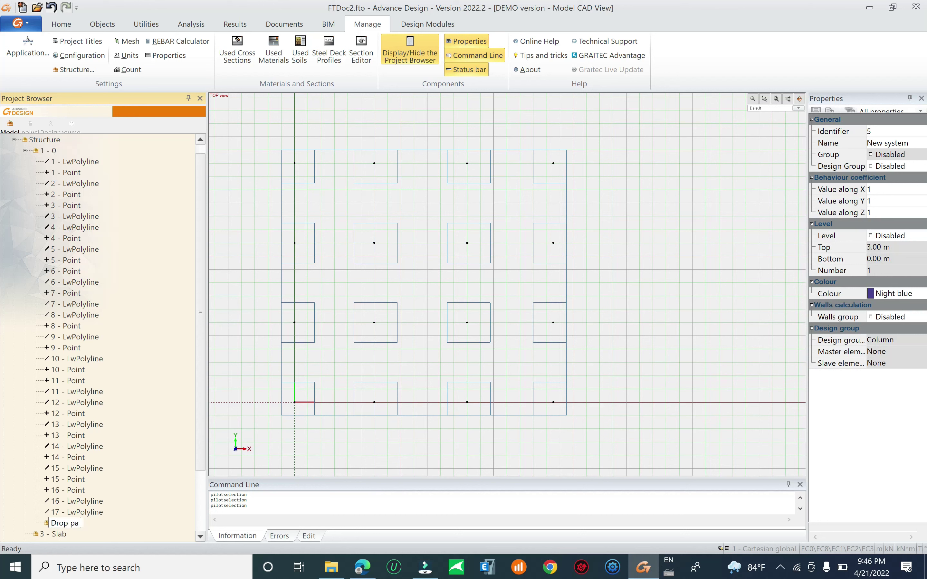
{"action": "type", "text": "nnel"}
{"action": "key", "text": "Return"}
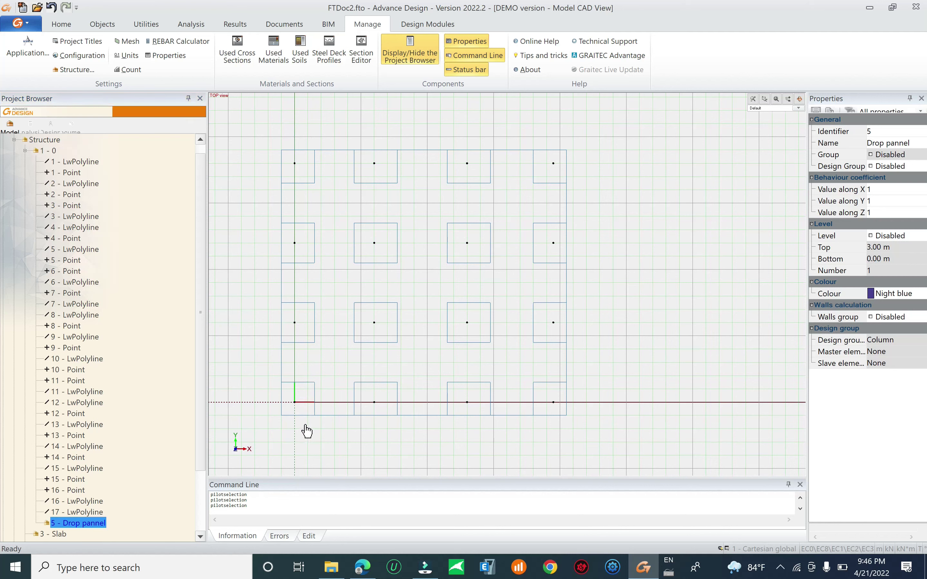
Select all 16 column points in the plan and move them from system 1 - 0 into the column system.
{"action": "mouse_move", "coordinate": [291, 131]}
{"action": "left_mouse_down"}
{"action": "mouse_move", "coordinate": [315, 307]}
{"action": "mouse_move", "coordinate": [307, 423]}
{"action": "left_mouse_up"}
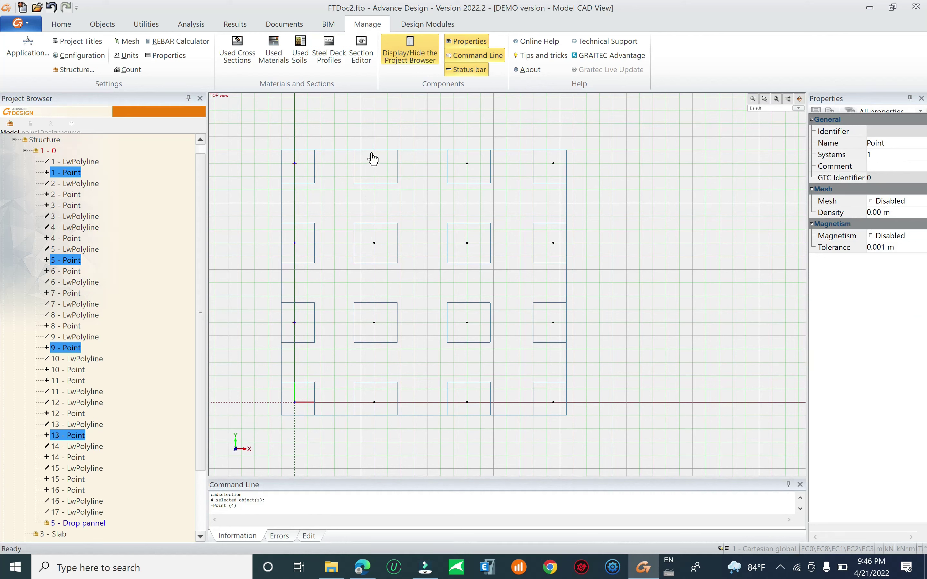
{"action": "left_click_drag", "start_coordinate": [365, 132], "coordinate": [397, 429]}
{"action": "left_click_drag", "start_coordinate": [461, 142], "coordinate": [473, 439]}
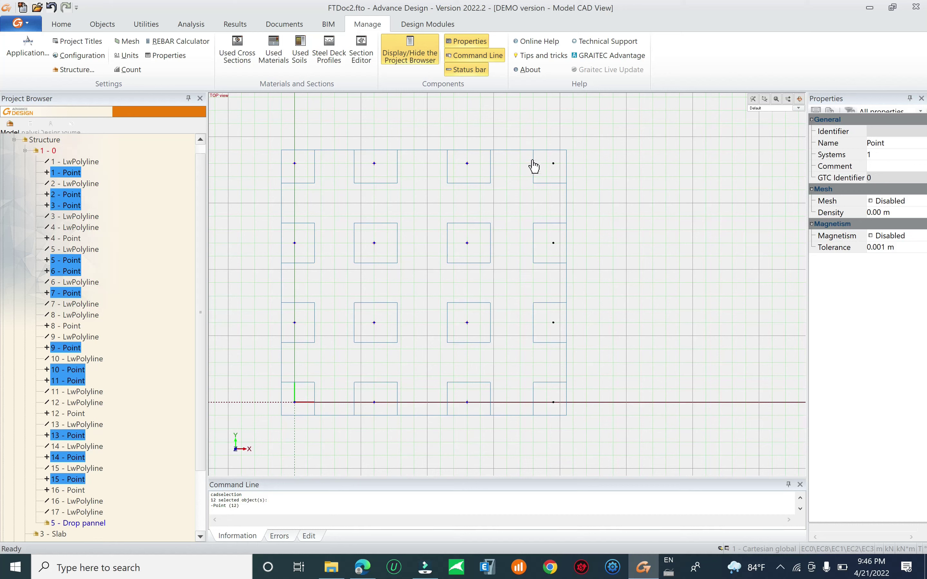
{"action": "left_click_drag", "start_coordinate": [546, 138], "coordinate": [562, 442]}
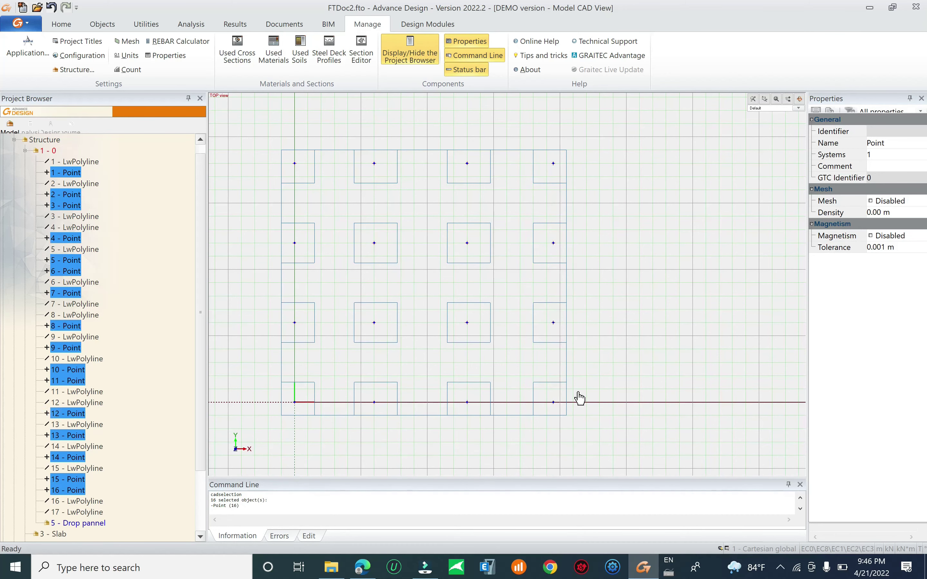
{"action": "scroll", "coordinate": [377, 246], "scroll_direction": "up", "scroll_amount": 5}
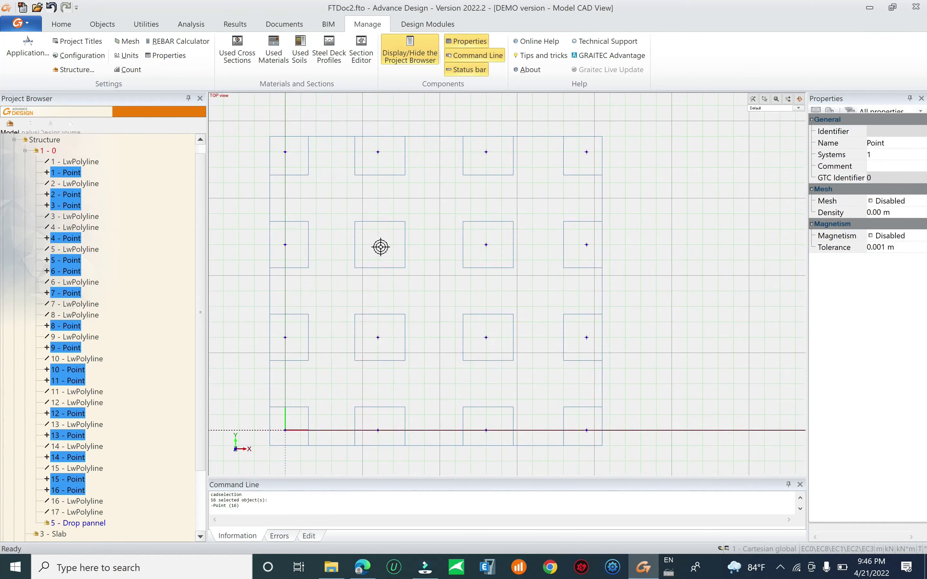
{"action": "scroll", "coordinate": [389, 248], "scroll_direction": "up", "scroll_amount": 3}
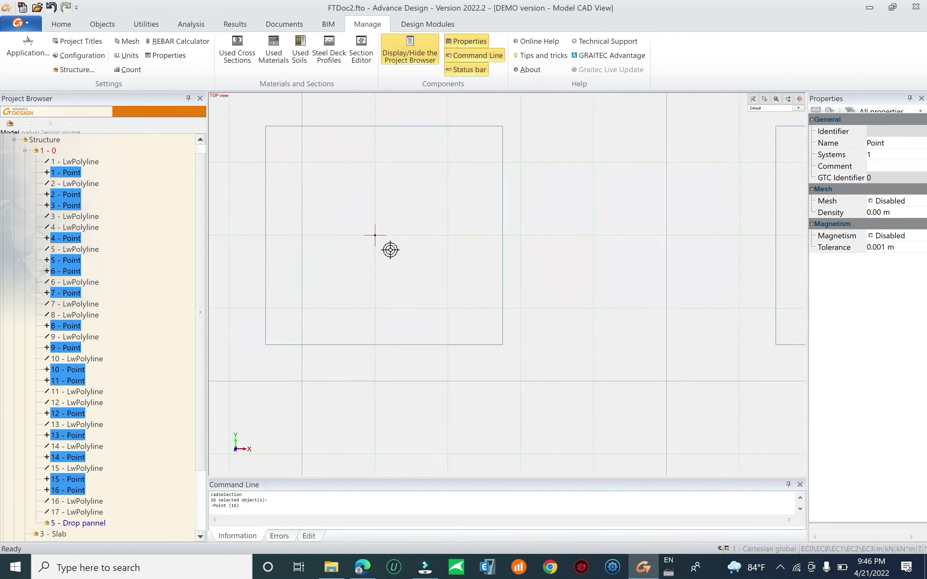
{"action": "scroll", "coordinate": [399, 250], "scroll_direction": "down", "scroll_amount": 3}
{"action": "scroll", "coordinate": [413, 251], "scroll_direction": "down", "scroll_amount": 5}
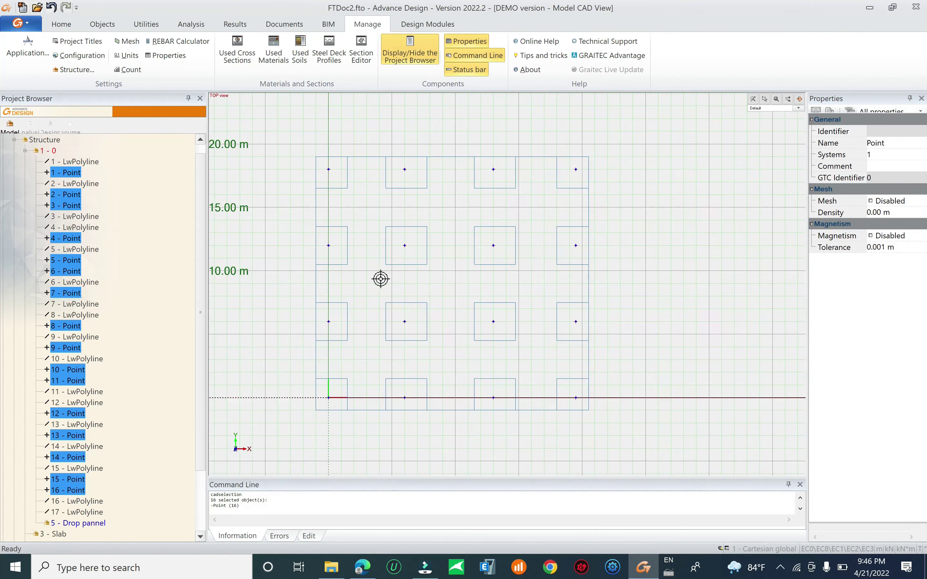
{"action": "scroll", "coordinate": [194, 295], "scroll_direction": "down", "scroll_amount": 3}
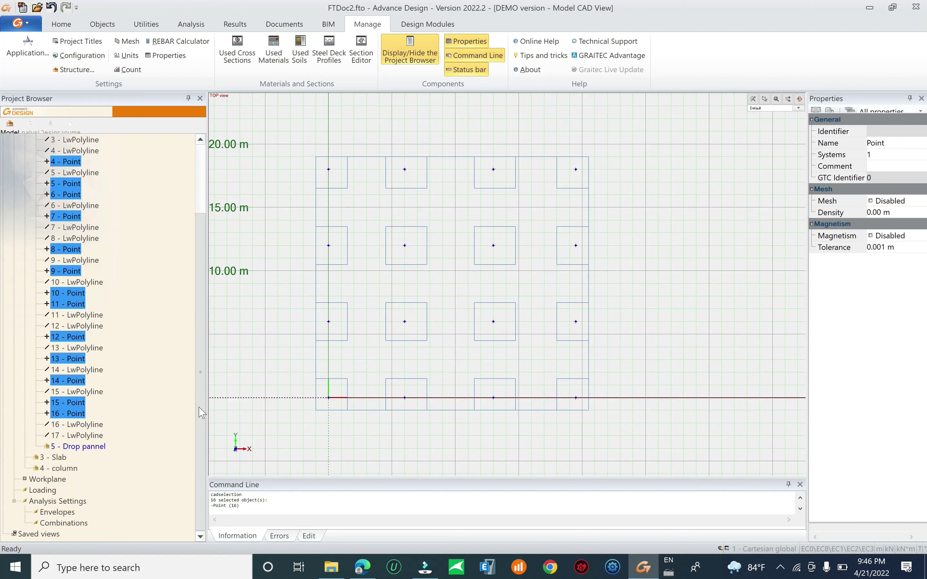
{"action": "left_click_drag", "start_coordinate": [75, 362], "coordinate": [65, 473]}
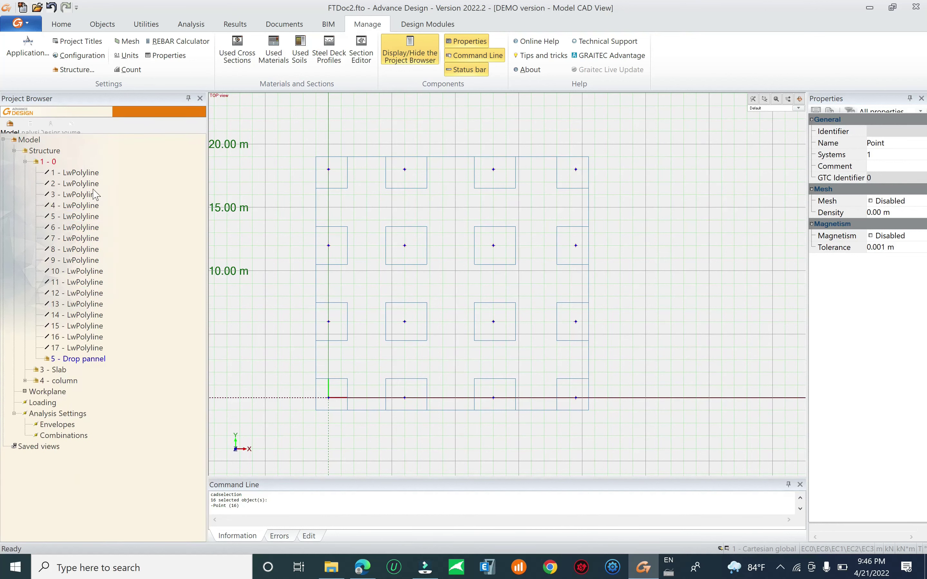
Add the outer slab outline, 1 - LwPolyline, to the selected points and move the selection into the Slab system.
{"action": "left_click", "coordinate": [364, 152]}
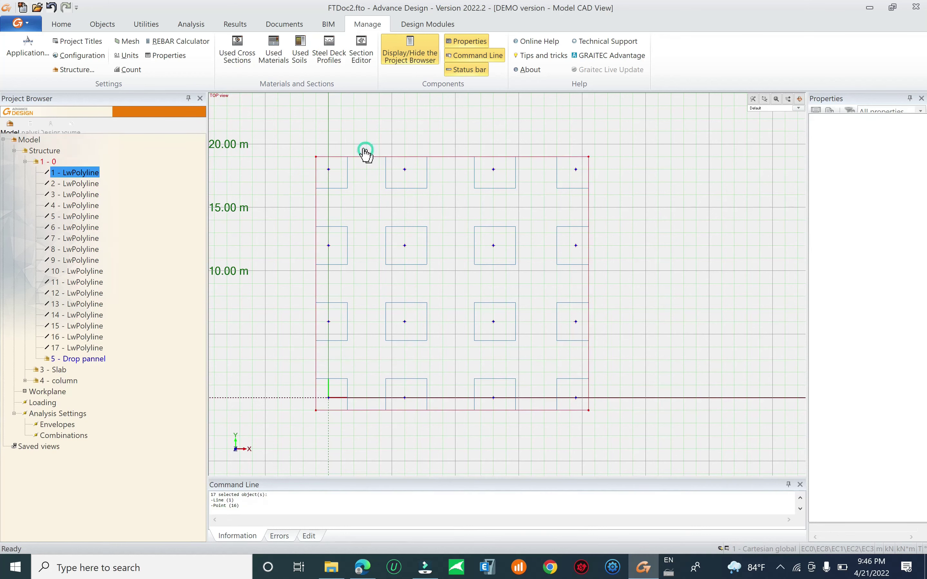
{"action": "left_click_drag", "start_coordinate": [88, 177], "coordinate": [54, 375]}
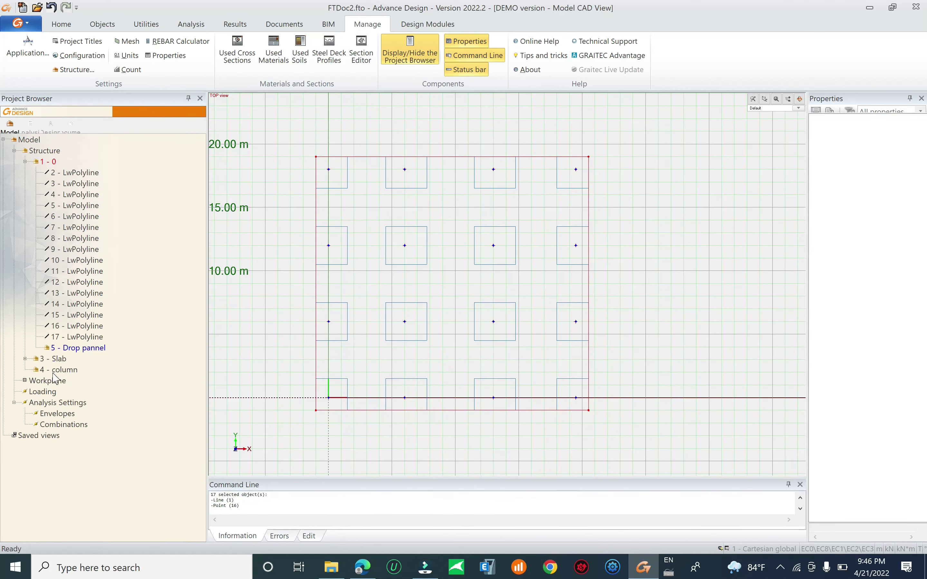
Delete the Drop pannel subsystem from system 1 - 0.
{"action": "left_click", "coordinate": [76, 348]}
{"action": "right_click", "coordinate": [74, 348]}
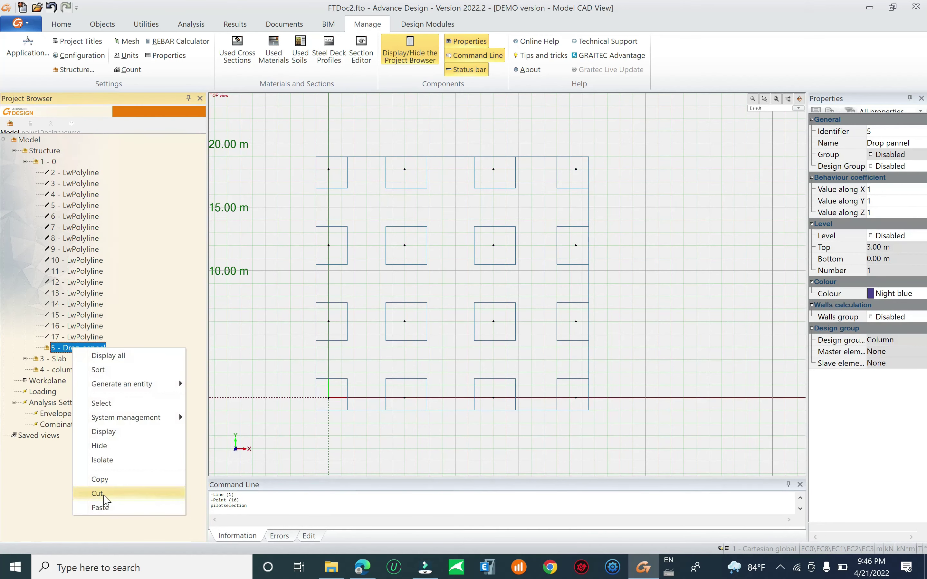
{"action": "left_click", "coordinate": [113, 304]}
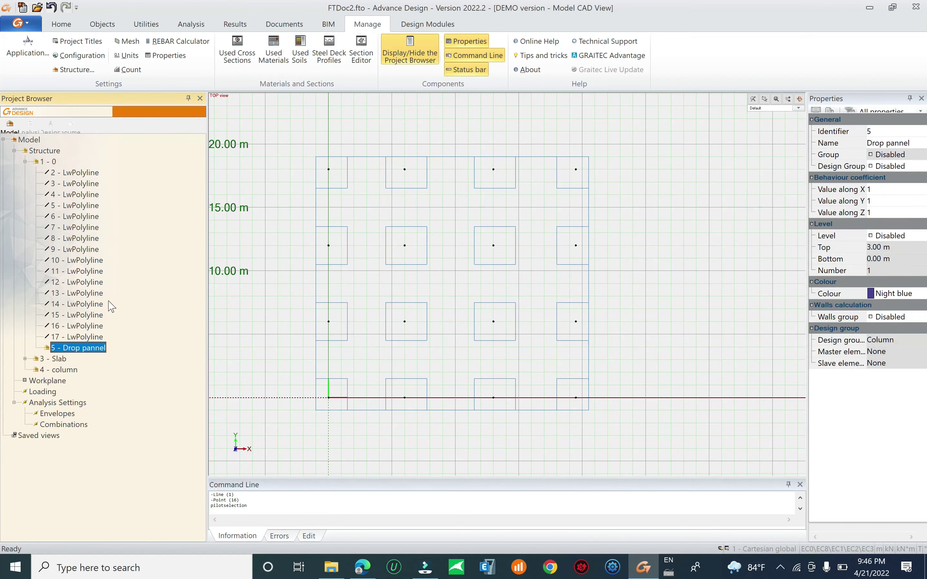
{"action": "left_click", "coordinate": [77, 350]}
{"action": "key", "text": "Delete"}
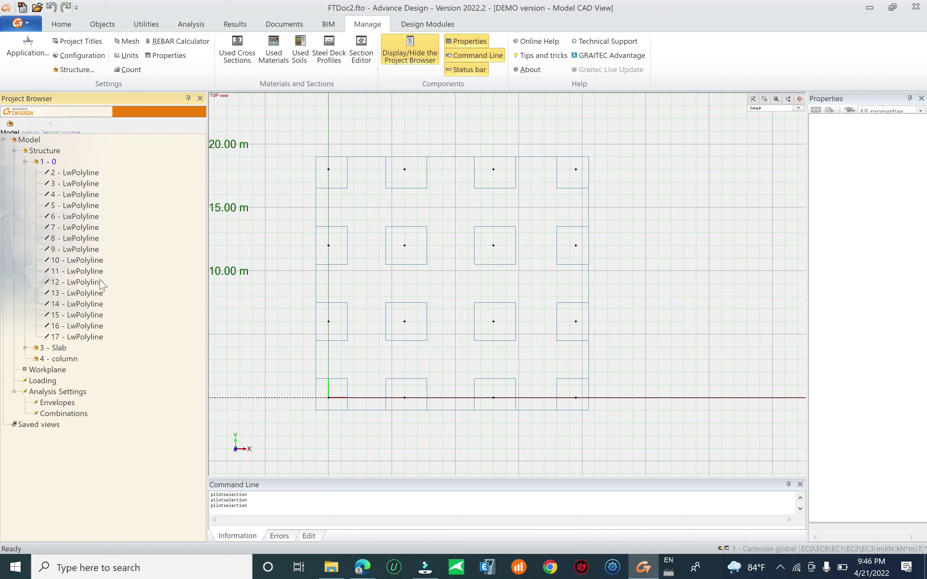
Create a new system directly under Structure and name it Drop.
{"action": "left_click", "coordinate": [46, 150]}
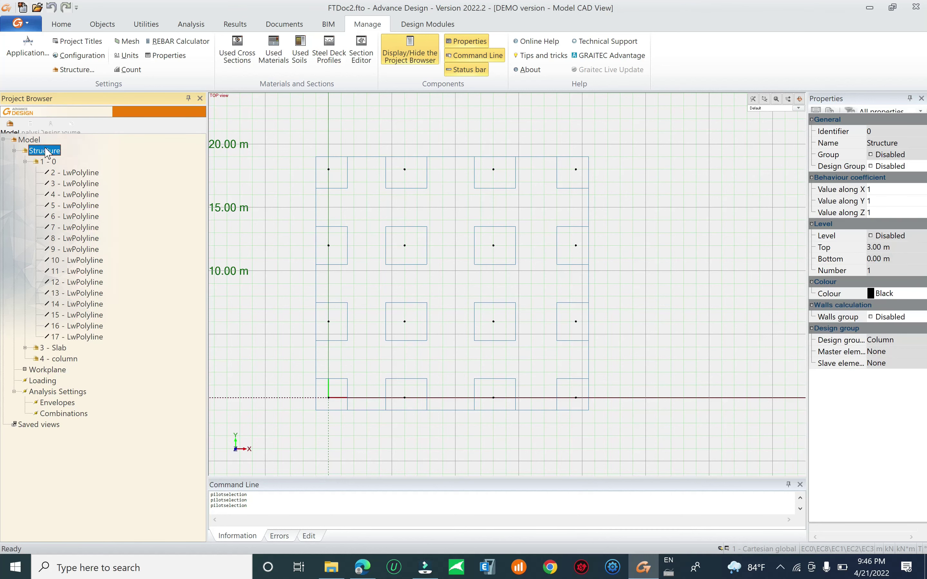
{"action": "key", "text": "Insert"}
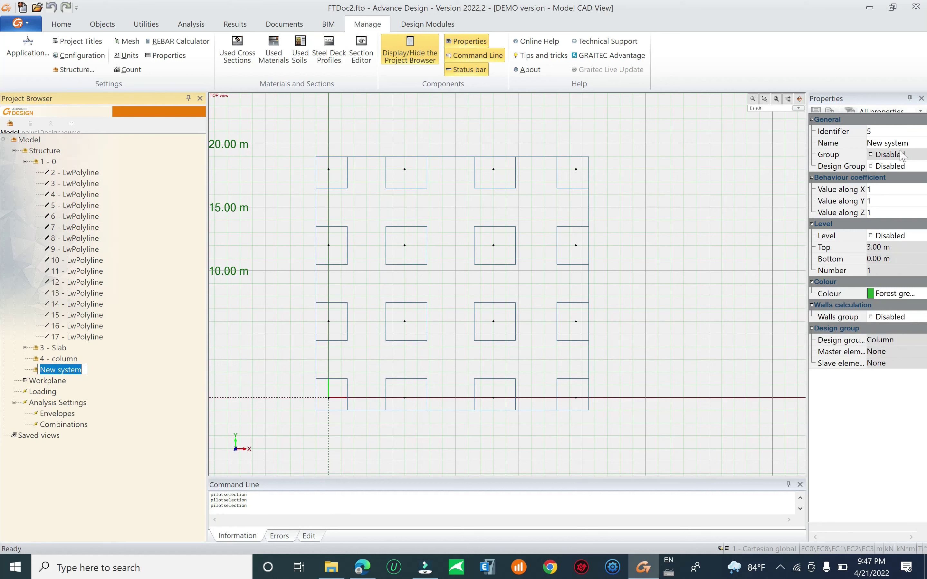
{"action": "left_click", "coordinate": [887, 143]}
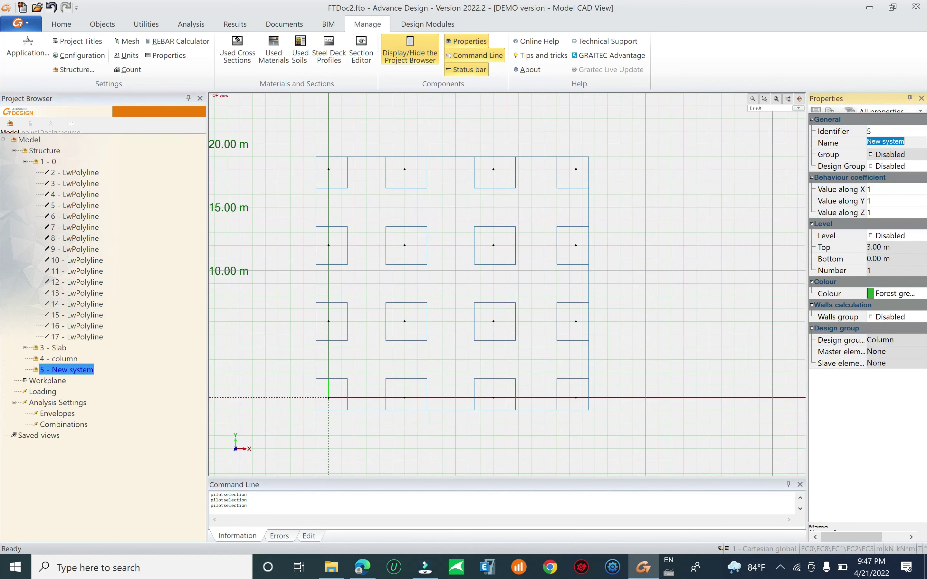
{"action": "type", "text": "Drop"}
{"action": "left_click", "coordinate": [815, 144]}
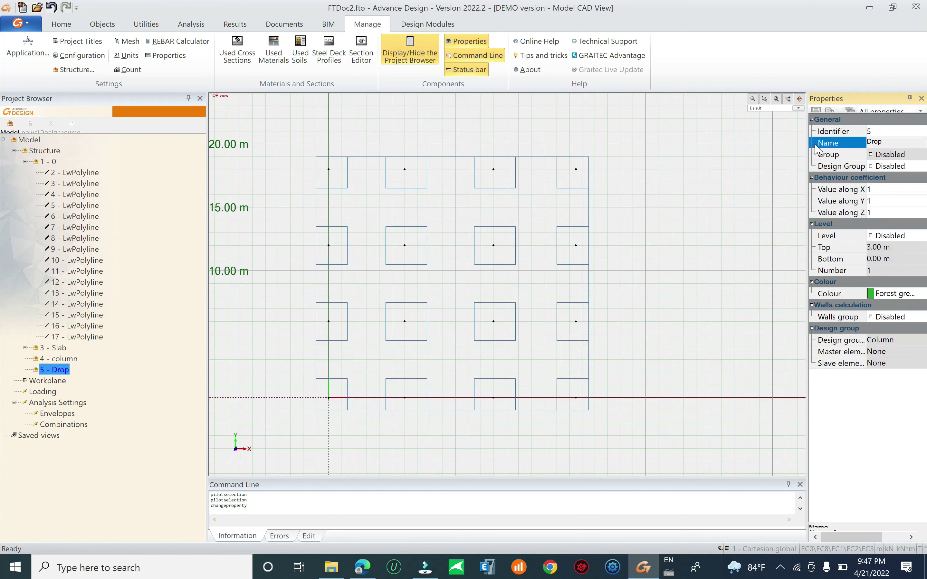
Move the drop panel outlines, LwPolyline 2 to 17, from system 1 - 0 into the Drop system.
{"action": "left_click", "coordinate": [71, 175]}
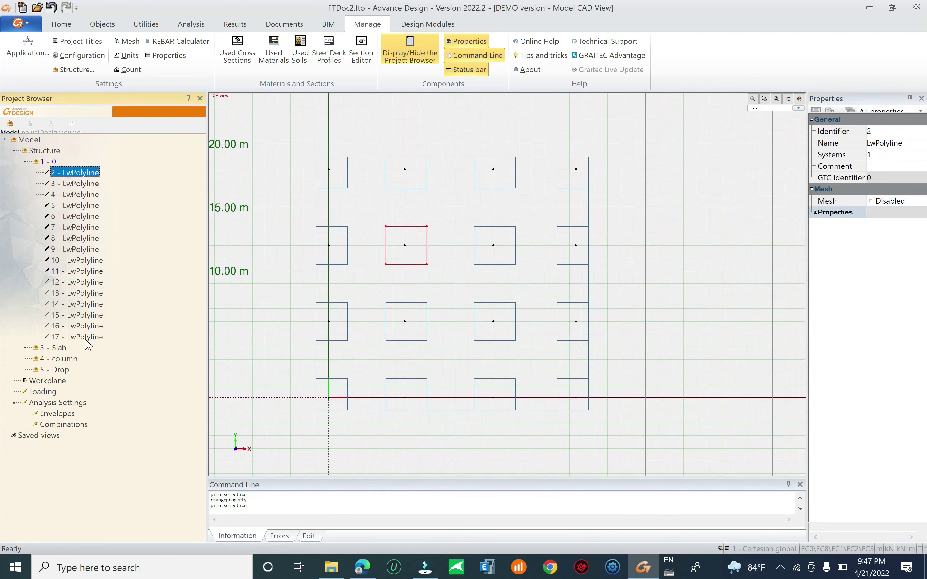
{"action": "left_click", "coordinate": [85, 337], "text": "shift"}
{"action": "left_click_drag", "start_coordinate": [73, 169], "coordinate": [58, 377]}
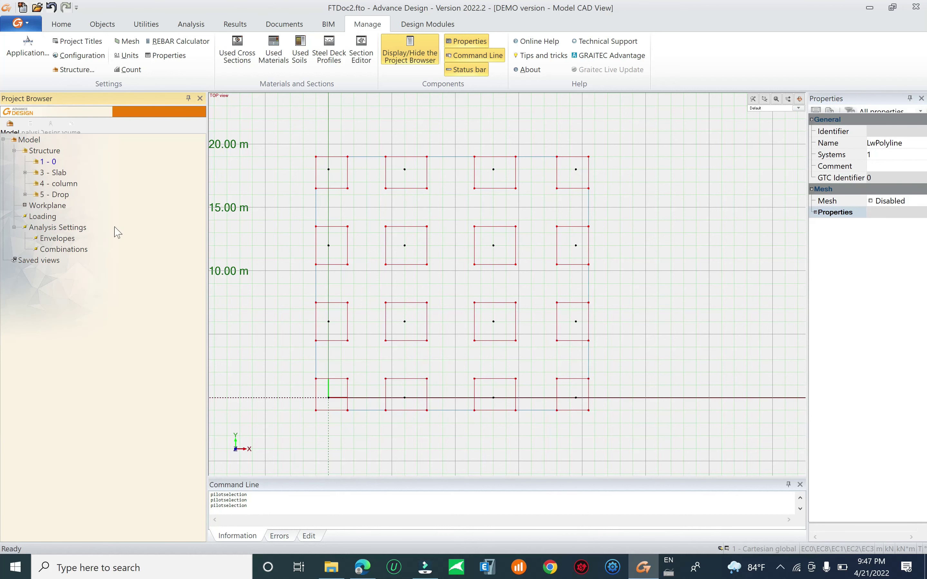
Expand the Slab system and examine which elements it and system 1 - 0 contain.
{"action": "left_click", "coordinate": [25, 173]}
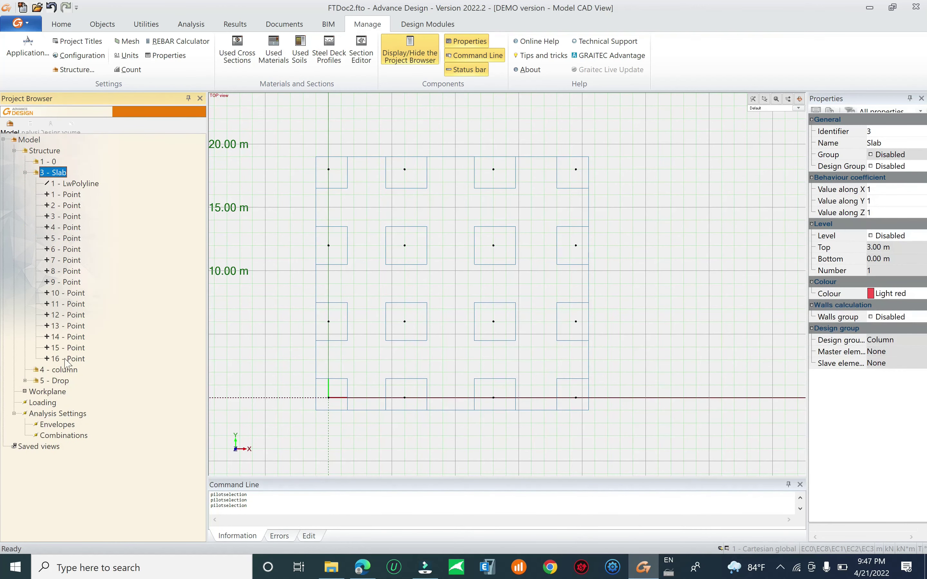
{"action": "left_click", "coordinate": [77, 183]}
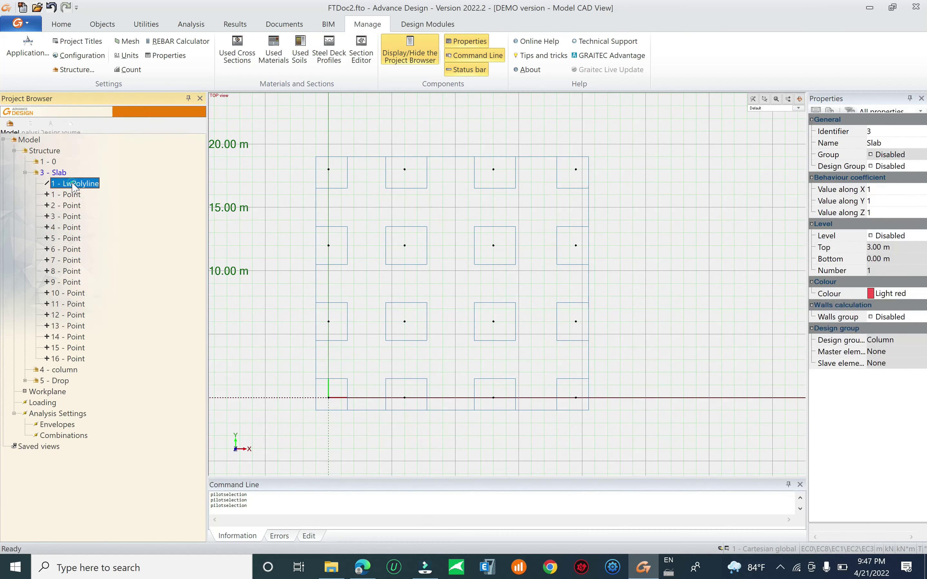
{"action": "left_click", "coordinate": [58, 173]}
{"action": "left_click", "coordinate": [52, 161]}
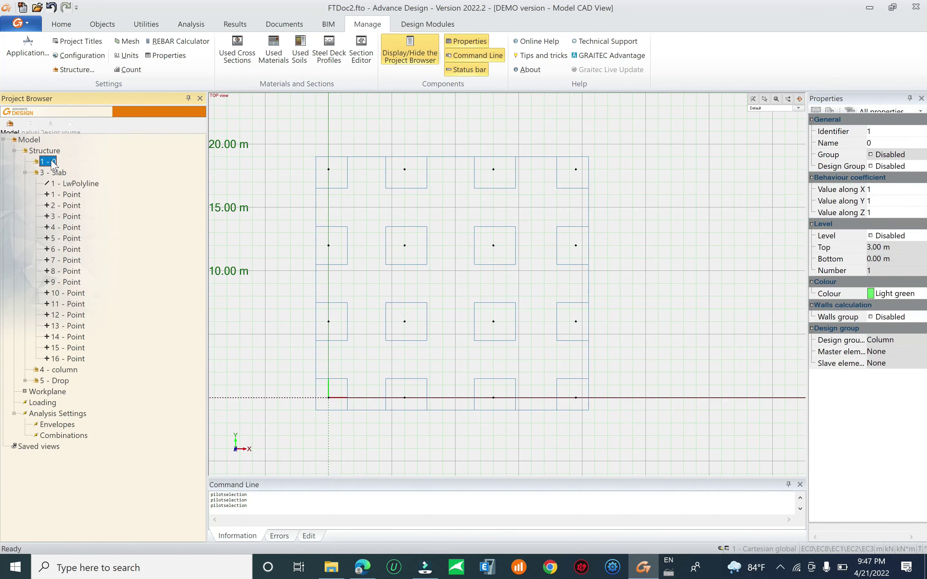
{"action": "left_click", "coordinate": [25, 173]}
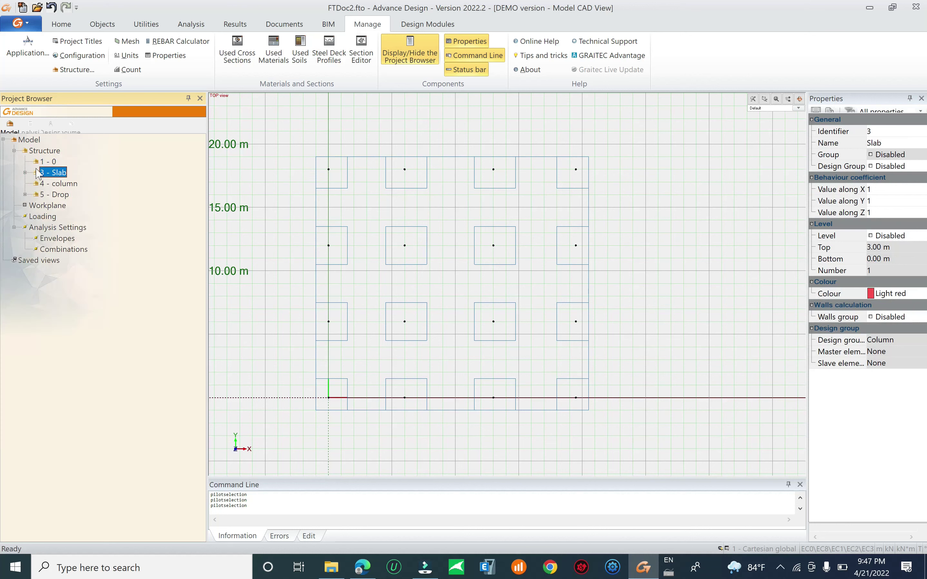
{"action": "left_click", "coordinate": [25, 173]}
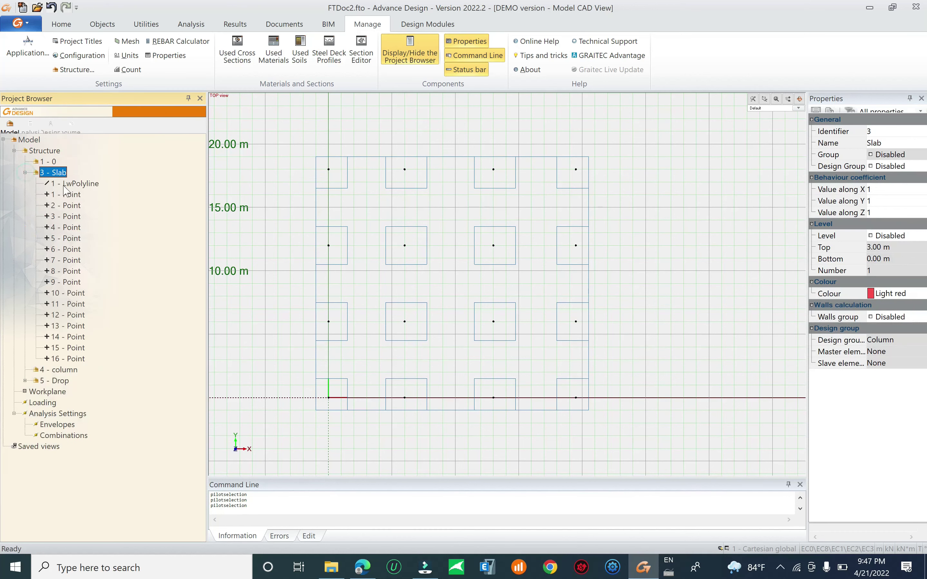
Move the slab outline, LwPolyline 1, from the Slab system into system 1 - 0.
{"action": "left_click", "coordinate": [67, 184]}
{"action": "left_click_drag", "start_coordinate": [53, 175], "coordinate": [50, 162]}
{"action": "left_click", "coordinate": [25, 183]}
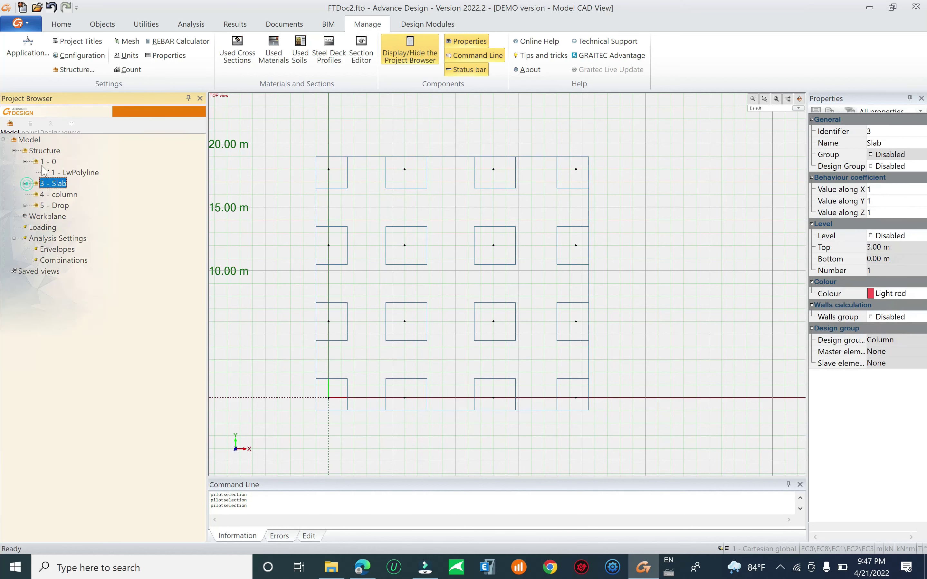
Rename system 1 - 0 as Slab.
{"action": "left_click", "coordinate": [48, 161]}
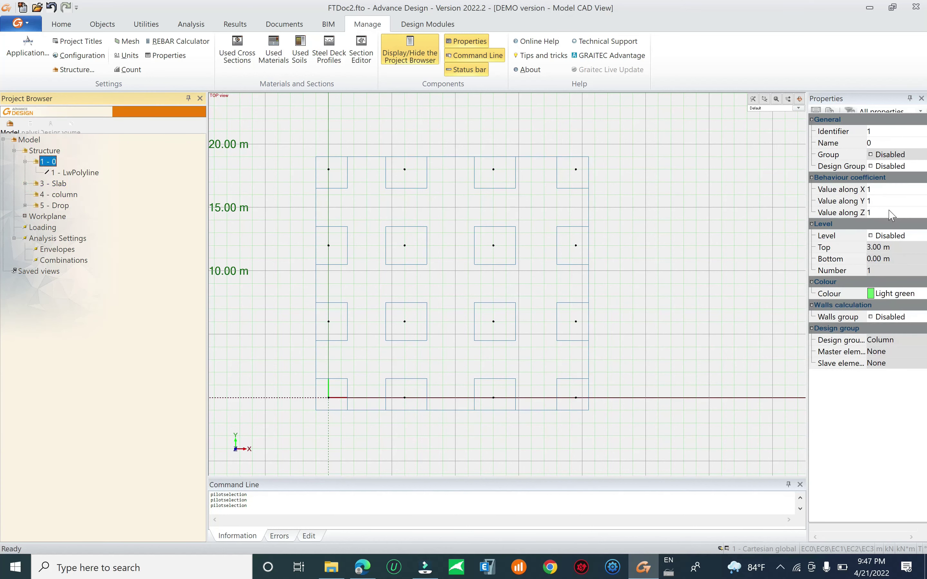
{"action": "left_click", "coordinate": [49, 184]}
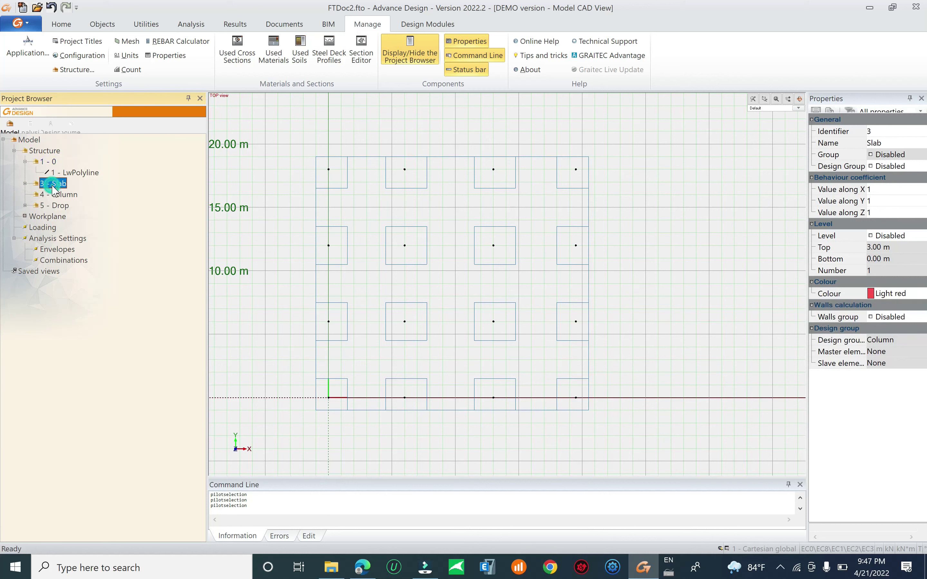
{"action": "left_click", "coordinate": [50, 164]}
{"action": "left_click", "coordinate": [892, 143]}
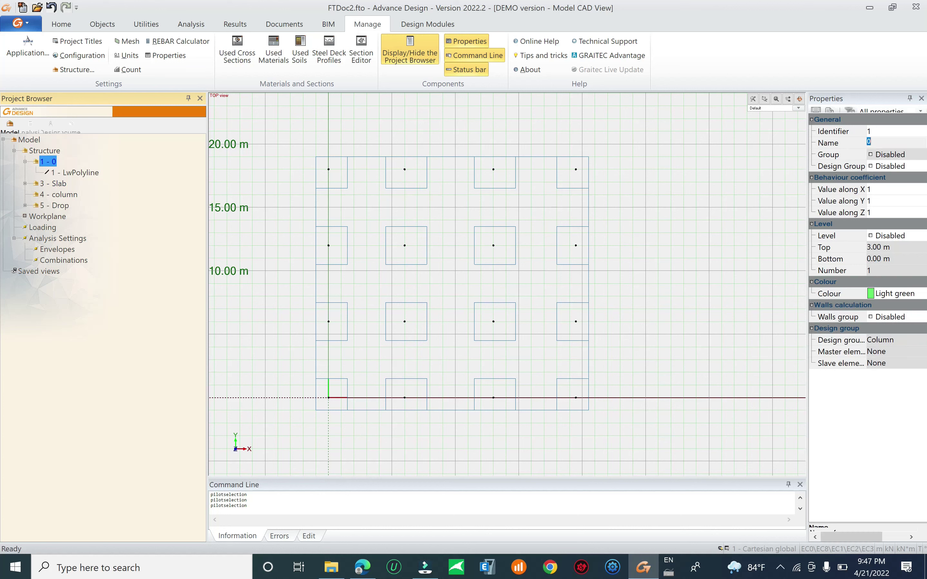
{"action": "type", "text": "Slab"}
{"action": "key", "text": "Return"}
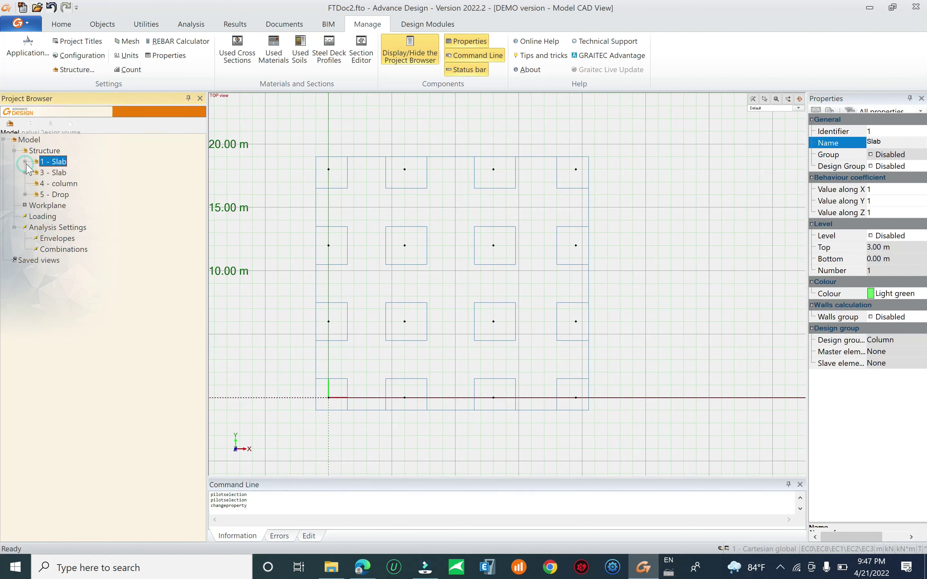
Convert the slab outline, LwPolyline 1, to a planar element and keep the help lines.
{"action": "left_click", "coordinate": [67, 172]}
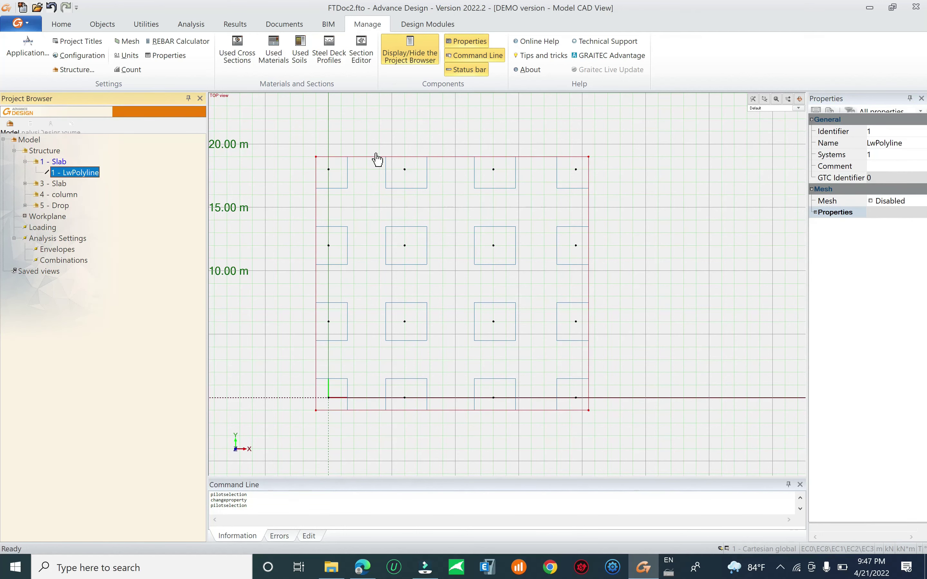
{"action": "left_click", "coordinate": [146, 23]}
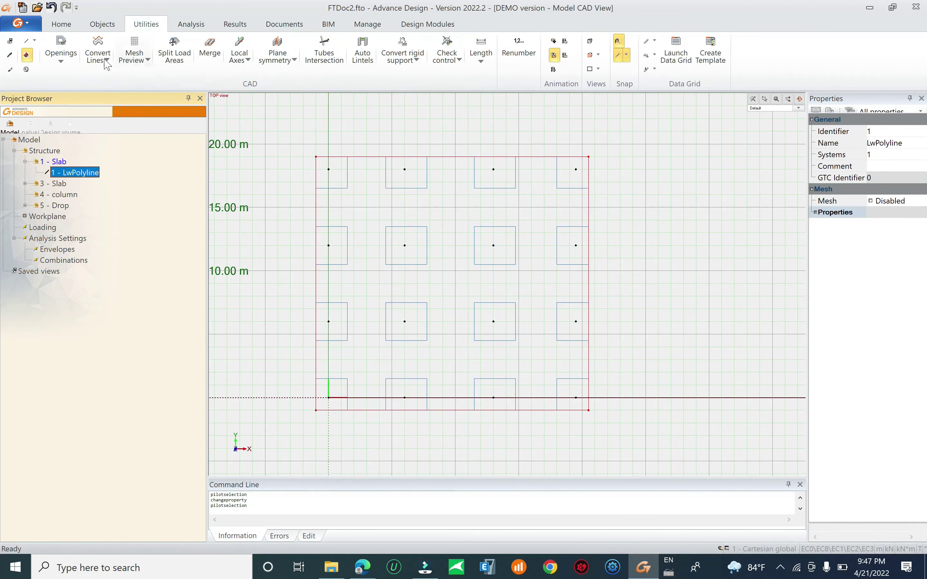
{"action": "left_click", "coordinate": [99, 58]}
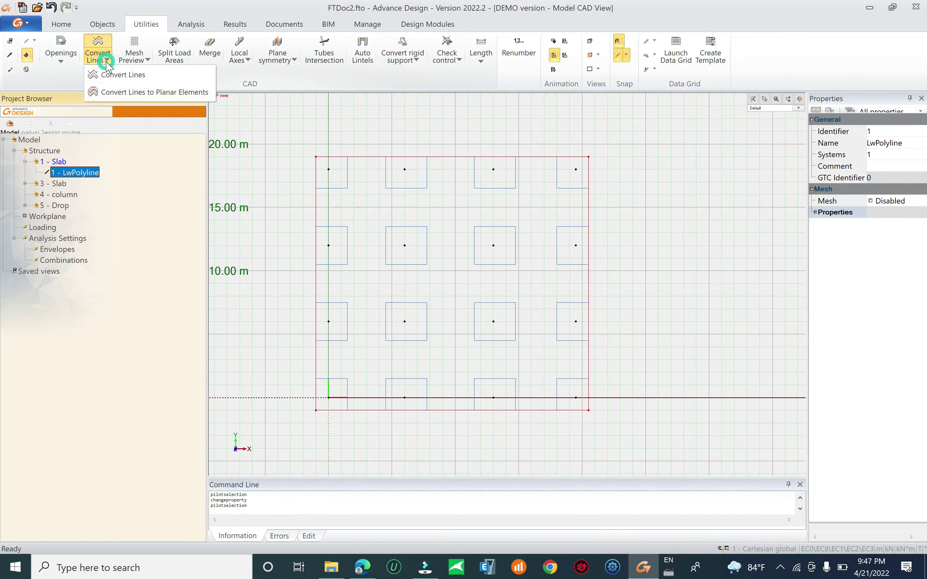
{"action": "left_click", "coordinate": [138, 94]}
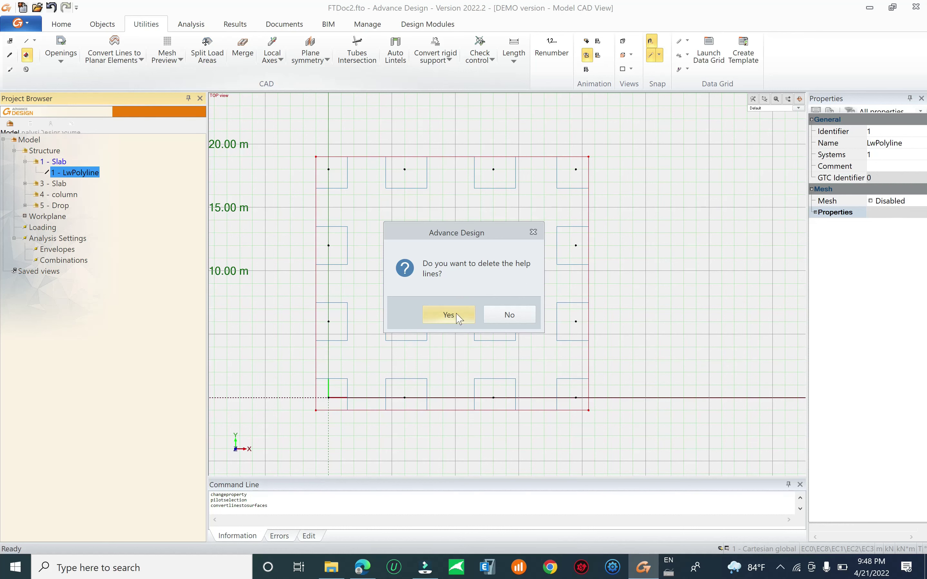
{"action": "left_click", "coordinate": [508, 318]}
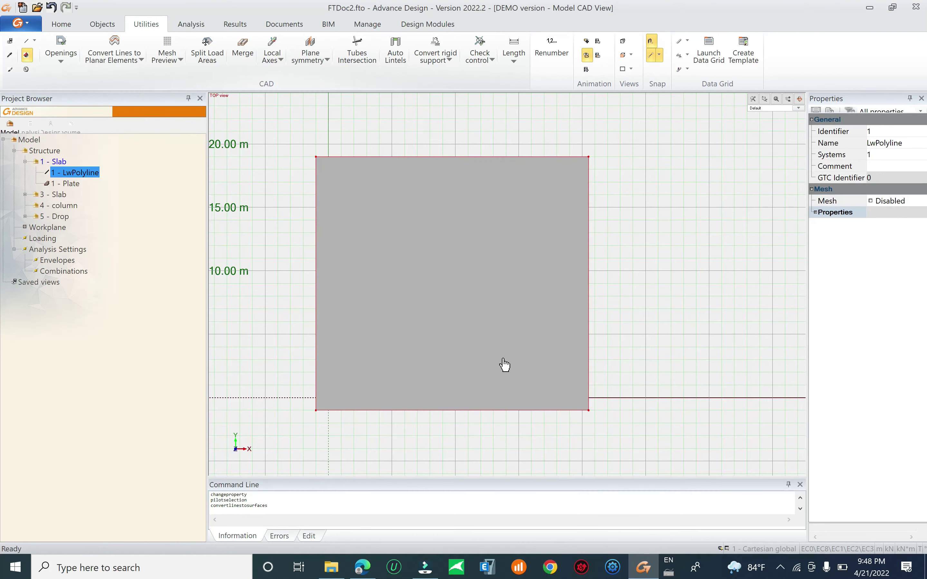
Select the new slab plate and review its material, thickness, mesh and concrete design properties.
{"action": "left_click", "coordinate": [351, 176]}
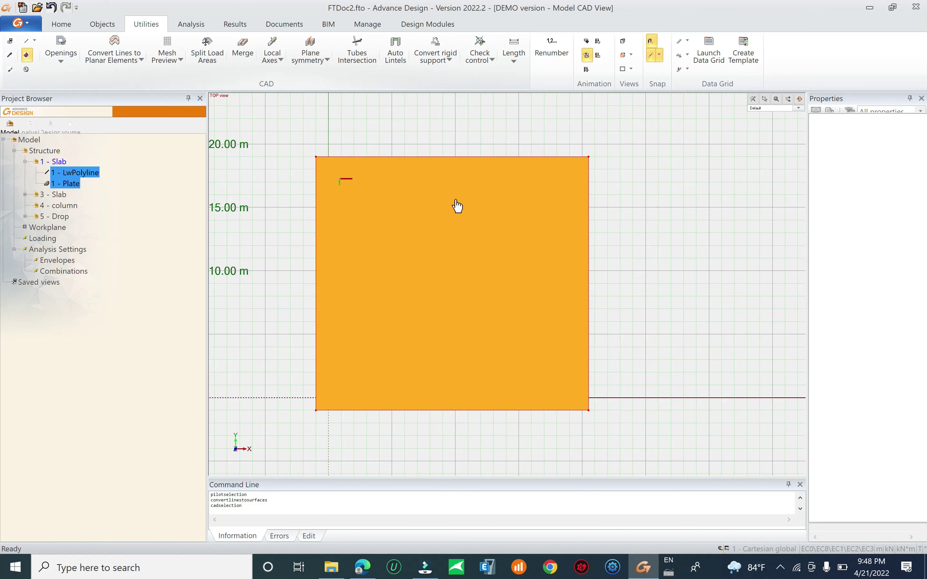
{"action": "left_click", "coordinate": [461, 181]}
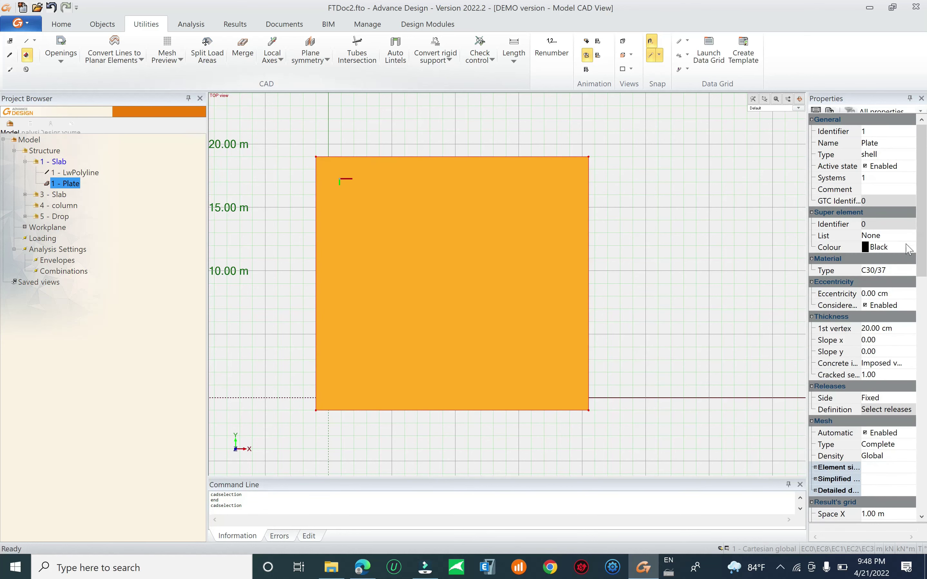
{"action": "left_click", "coordinate": [897, 268]}
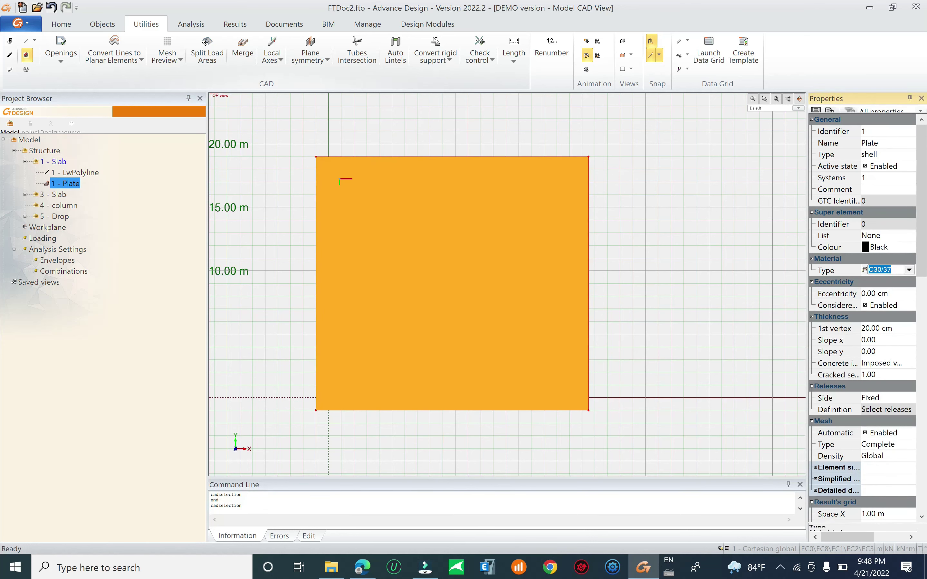
{"action": "scroll", "coordinate": [881, 268], "scroll_direction": "down", "scroll_amount": 3}
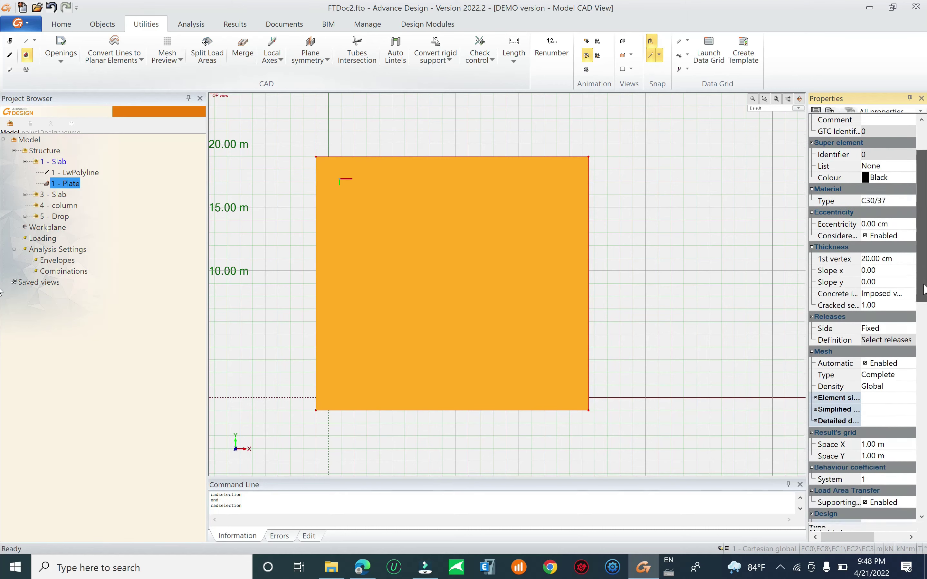
{"action": "scroll", "coordinate": [2, 325], "scroll_direction": "down", "scroll_amount": 10}
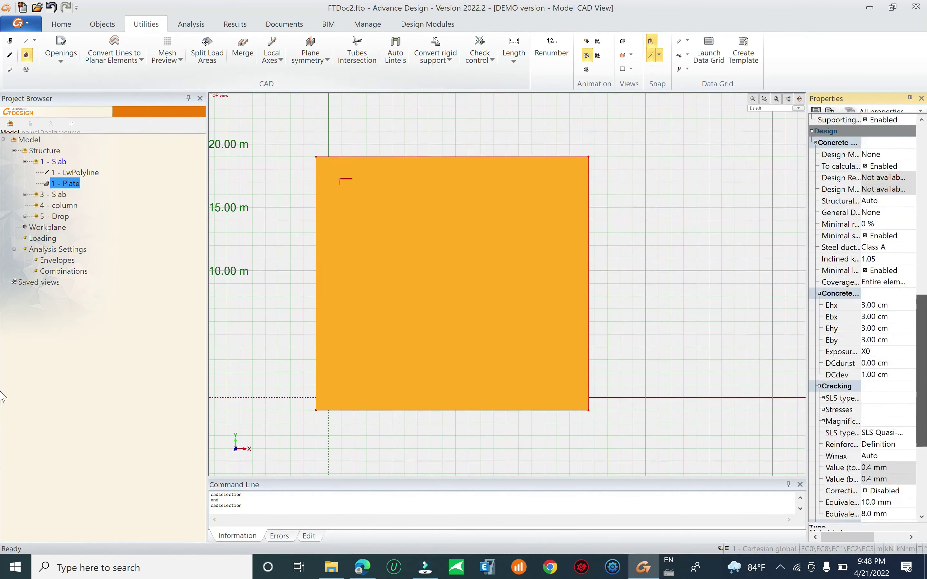
{"action": "key", "text": "Escape"}
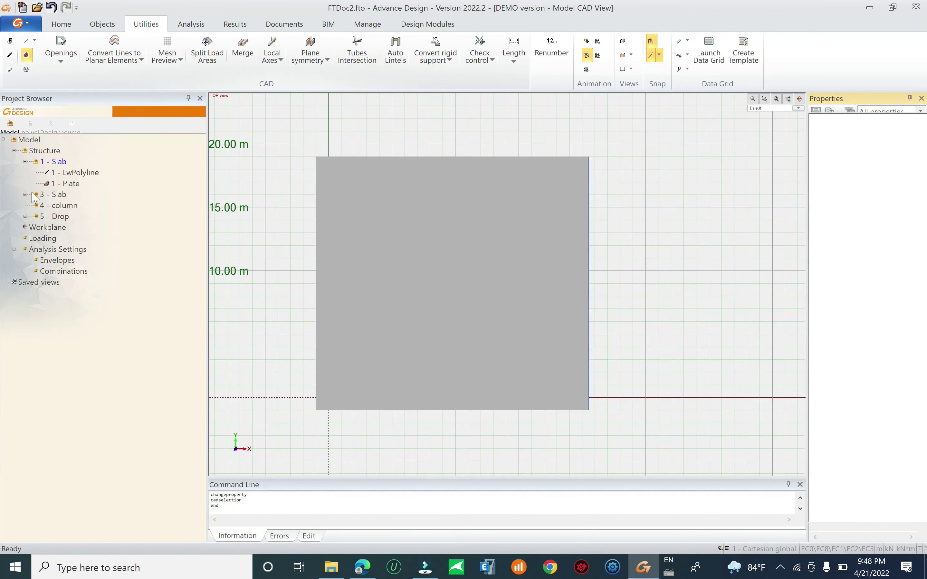
Delete the empty column system, 4 - column, from Structure.
{"action": "double_click", "coordinate": [33, 195]}
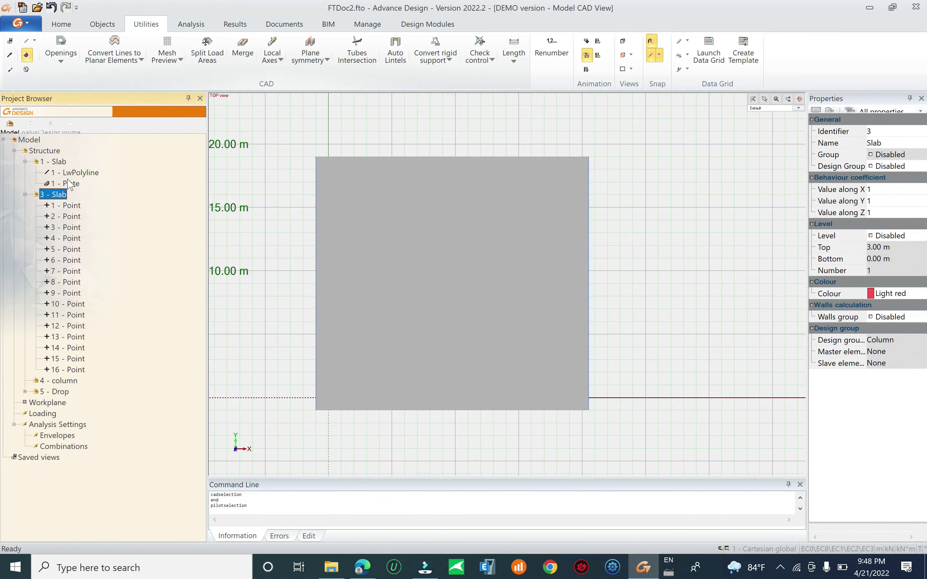
{"action": "left_click", "coordinate": [45, 381]}
{"action": "left_click", "coordinate": [56, 194]}
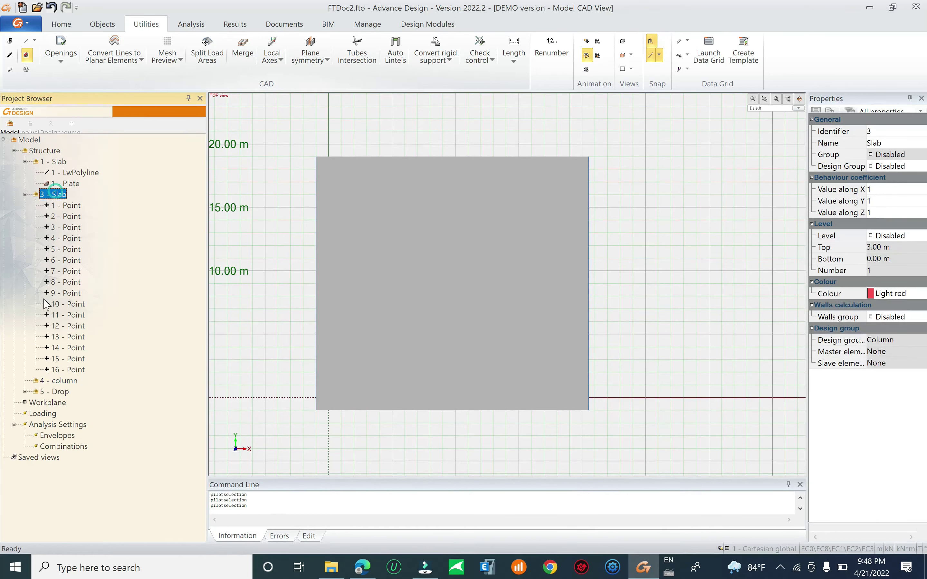
{"action": "left_click", "coordinate": [53, 383]}
{"action": "right_click", "coordinate": [54, 383]}
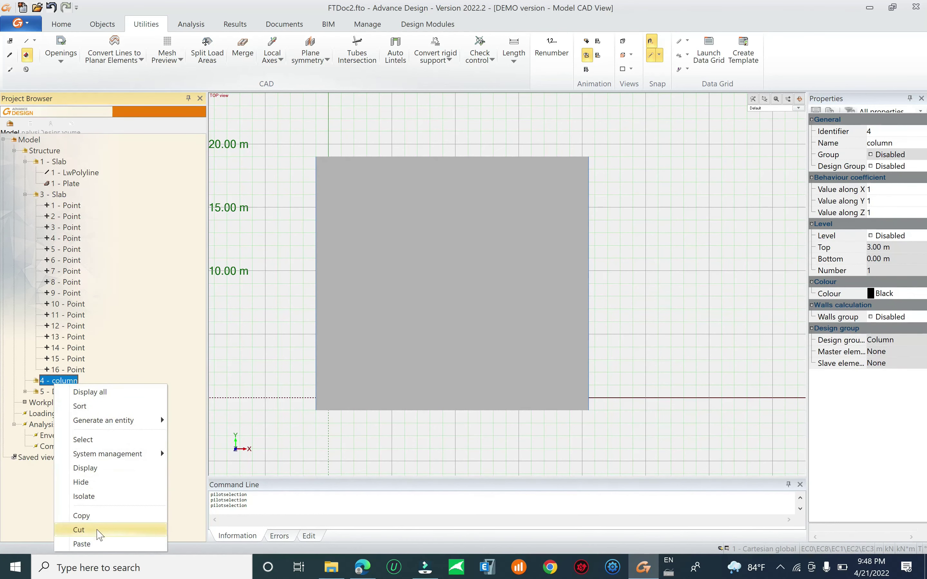
{"action": "left_click", "coordinate": [44, 385]}
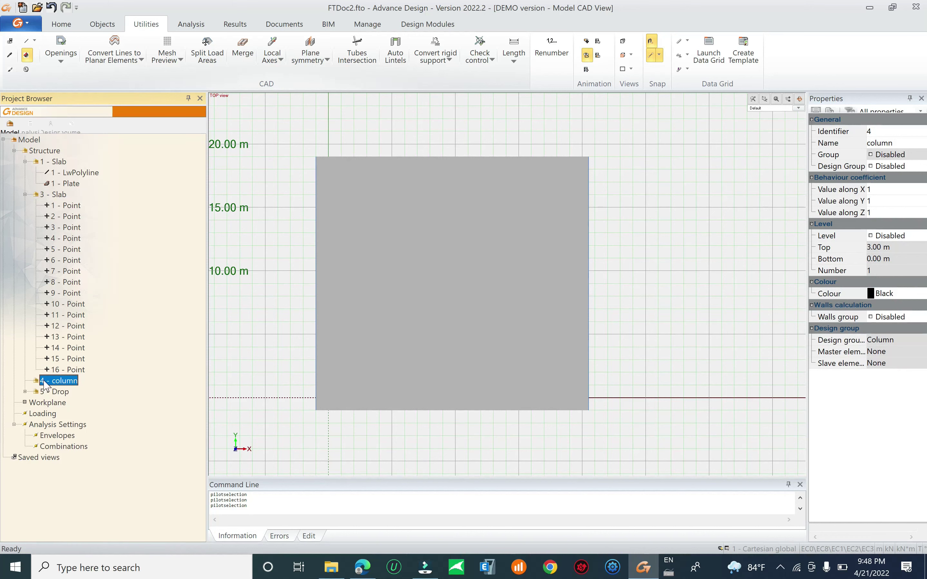
{"action": "key", "text": "Delete"}
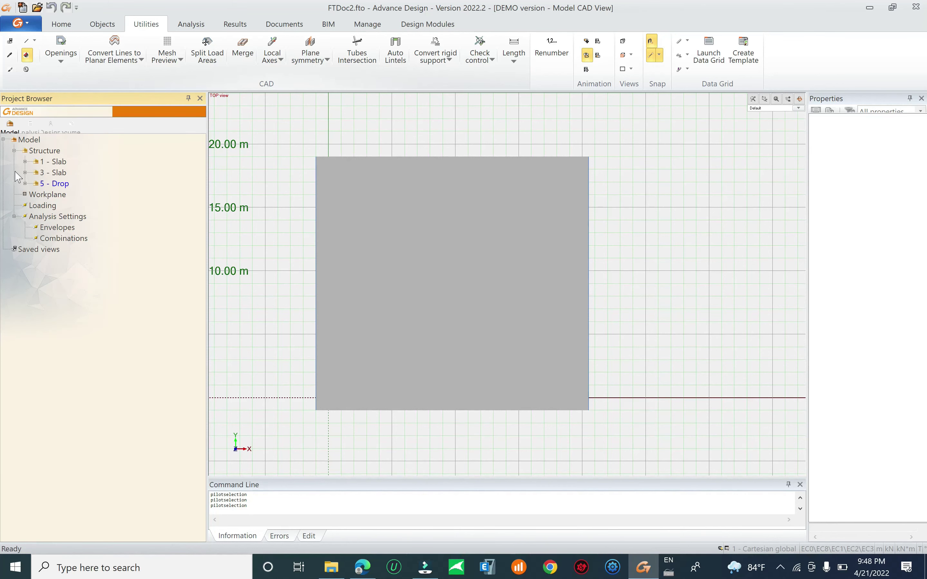
Rename system 3 - Slab, which holds the column points, as column.
{"action": "left_click", "coordinate": [28, 173]}
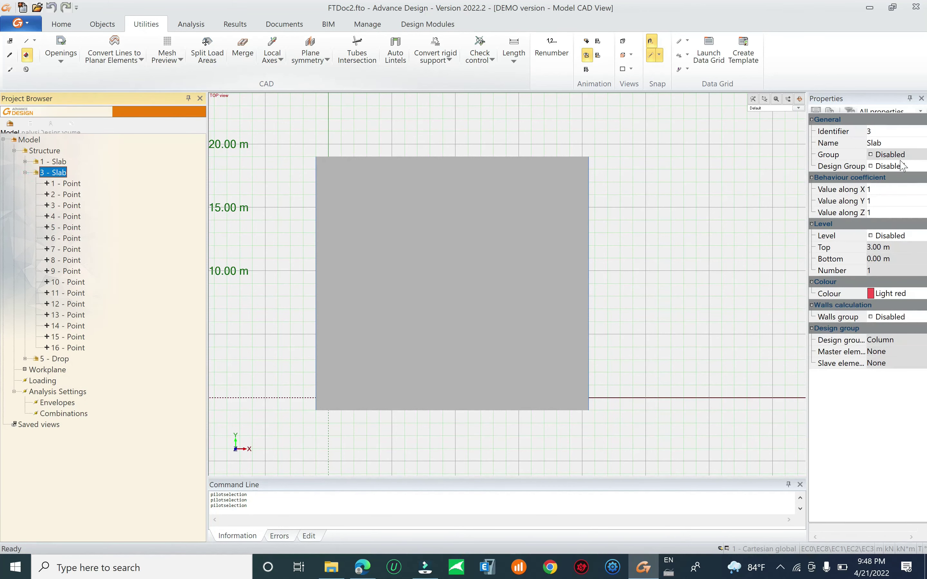
{"action": "left_click", "coordinate": [881, 142]}
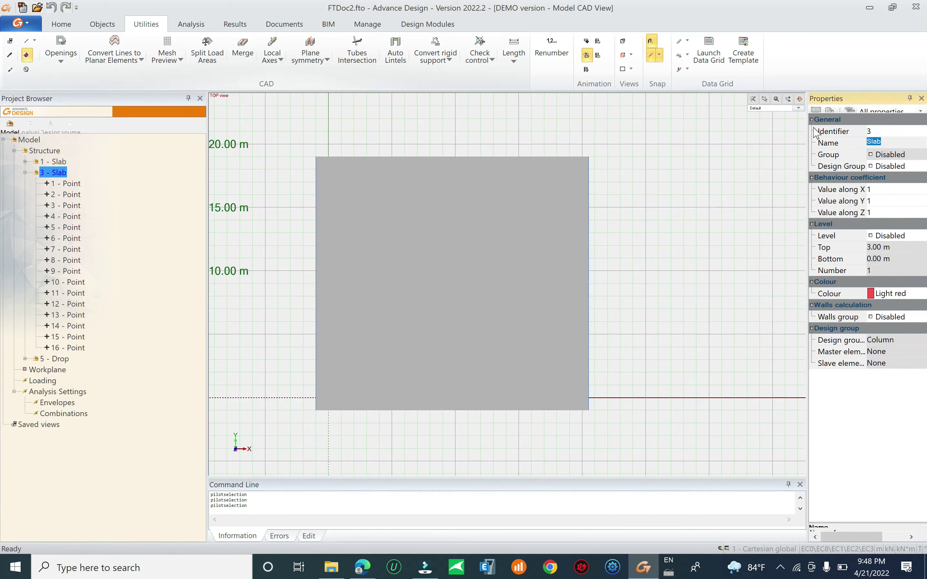
{"action": "type", "text": "column"}
{"action": "key", "text": "Return"}
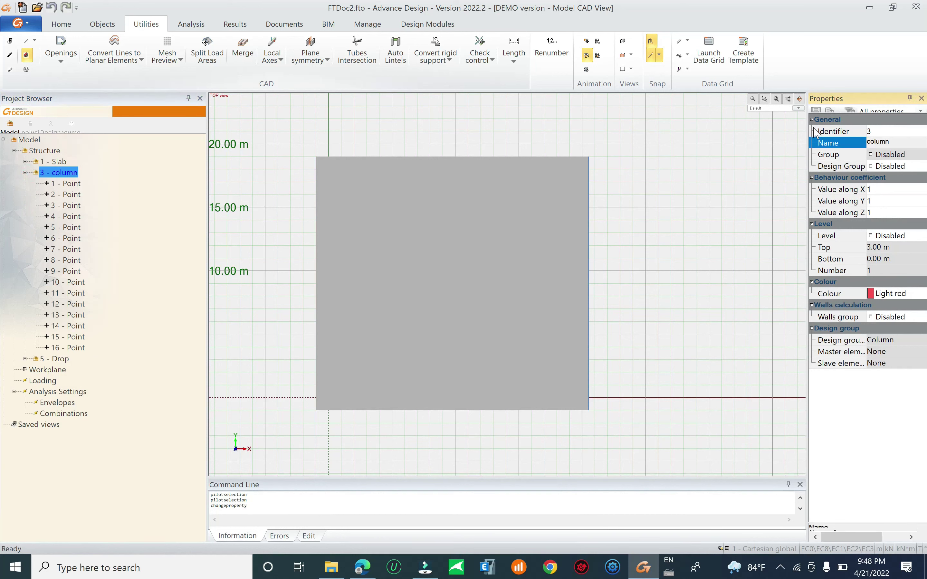
Start an Extrude of column points 1 to 16 with the translation vector set to 0, 0, -3.5.
{"action": "left_click", "coordinate": [67, 183]}
{"action": "left_click", "coordinate": [77, 348], "text": "shift"}
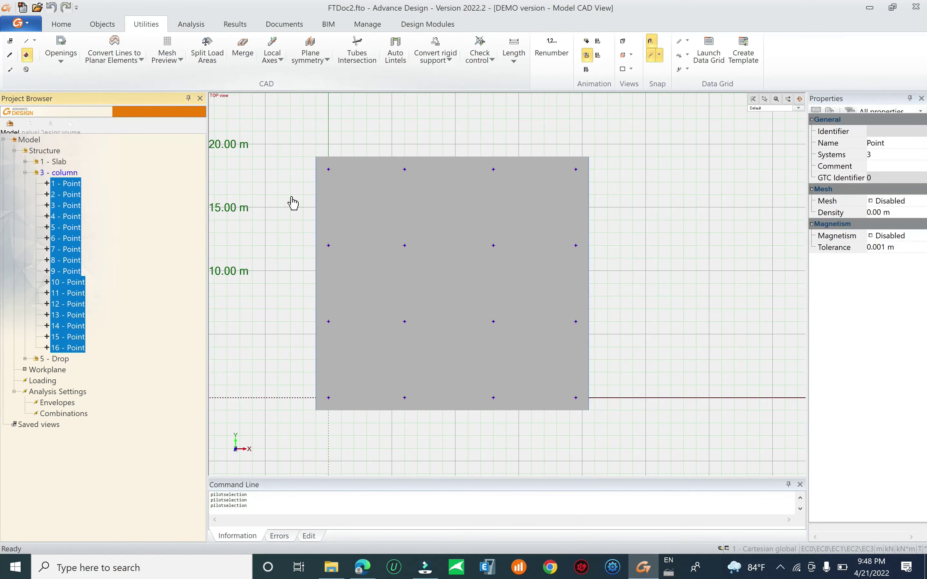
{"action": "left_click", "coordinate": [102, 25]}
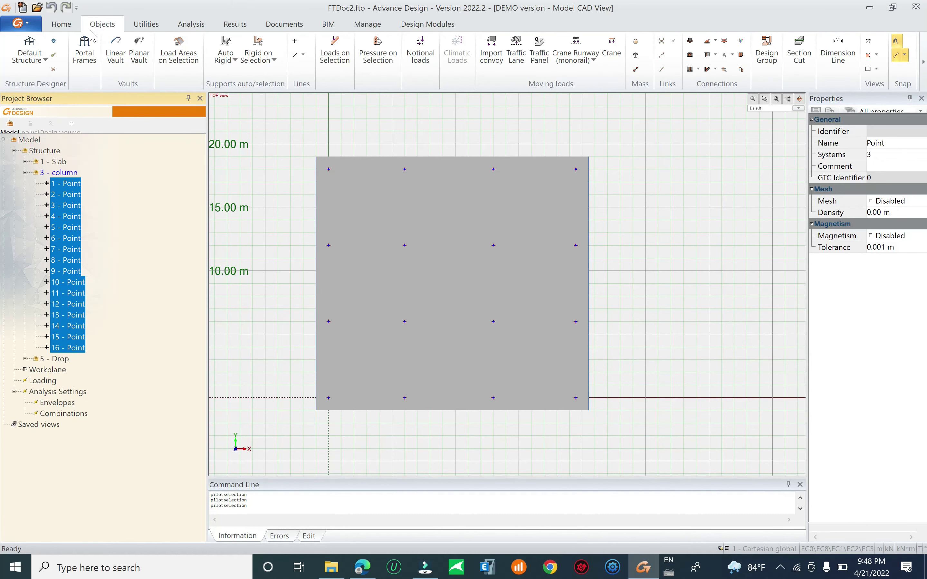
{"action": "left_click", "coordinate": [63, 25]}
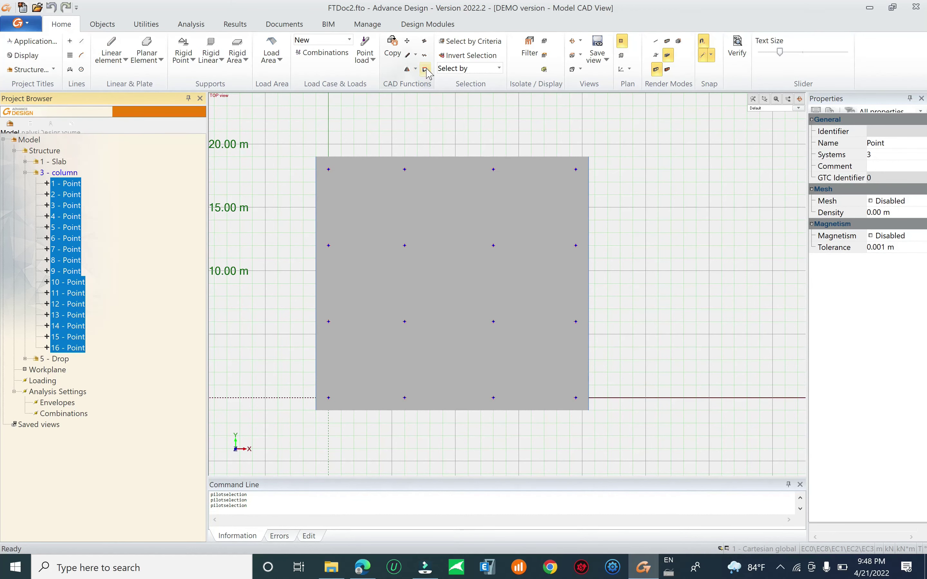
{"action": "left_click", "coordinate": [416, 69]}
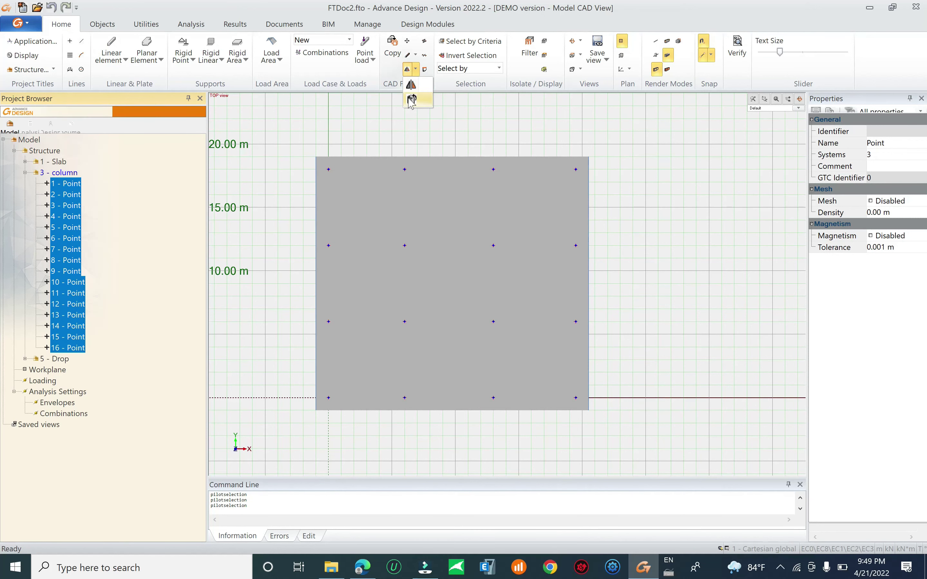
{"action": "left_click", "coordinate": [411, 99]}
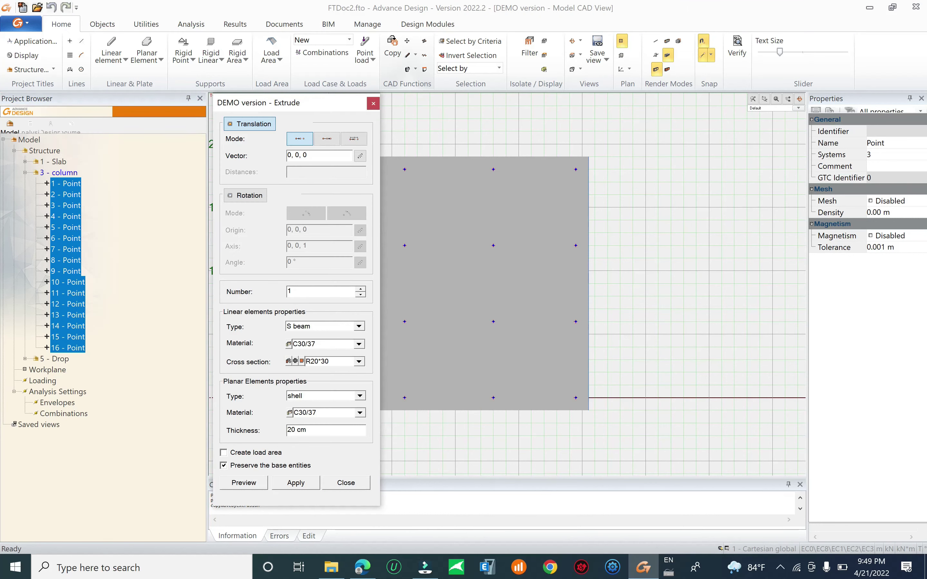
{"action": "double_click", "coordinate": [305, 155]}
{"action": "left_click", "coordinate": [288, 155]}
{"action": "double_click", "coordinate": [297, 155]}
{"action": "double_click", "coordinate": [315, 156]}
{"action": "left_click_drag", "start_coordinate": [316, 108], "coordinate": [588, 142]}
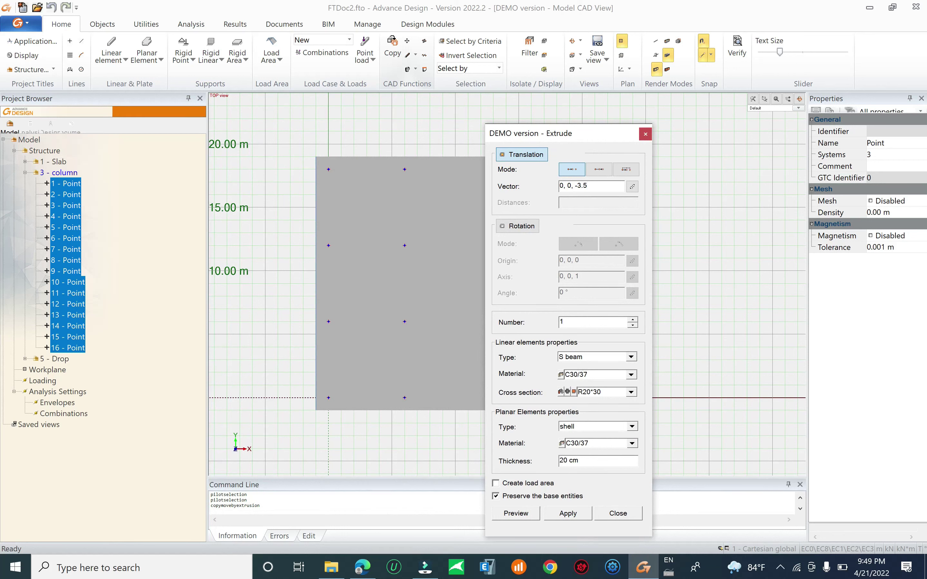
Examine the EN206 properties of C30/37 and the concrete library for the extruded linear elements' material.
{"action": "left_click", "coordinate": [587, 375]}
{"action": "left_click", "coordinate": [561, 376]}
{"action": "left_click", "coordinate": [475, 253]}
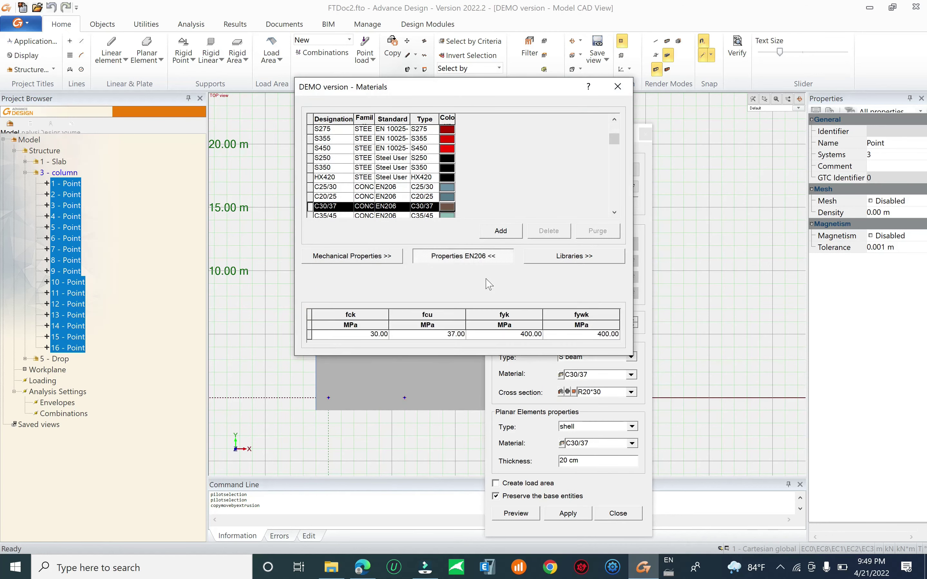
{"action": "double_click", "coordinate": [501, 332]}
{"action": "left_click", "coordinate": [565, 257]}
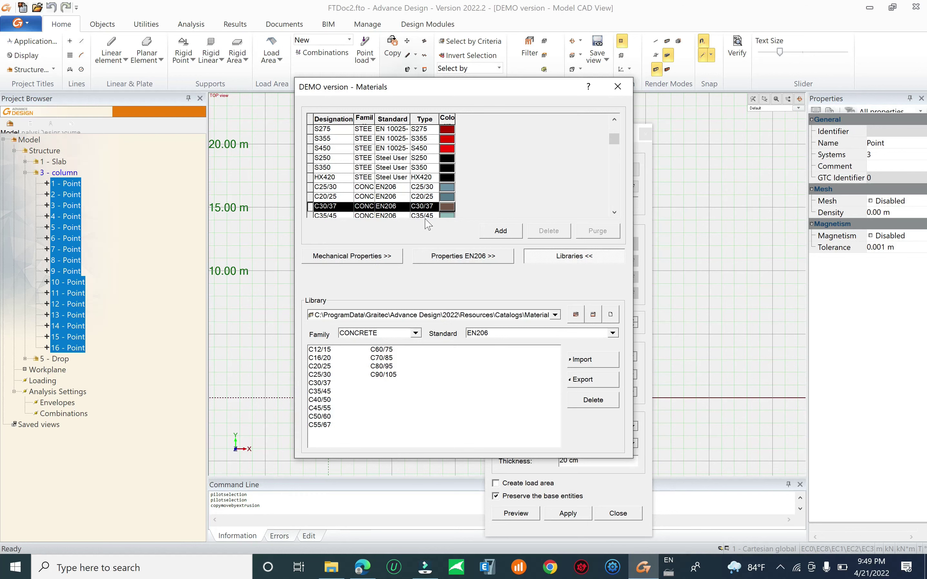
{"action": "left_click", "coordinate": [614, 212]}
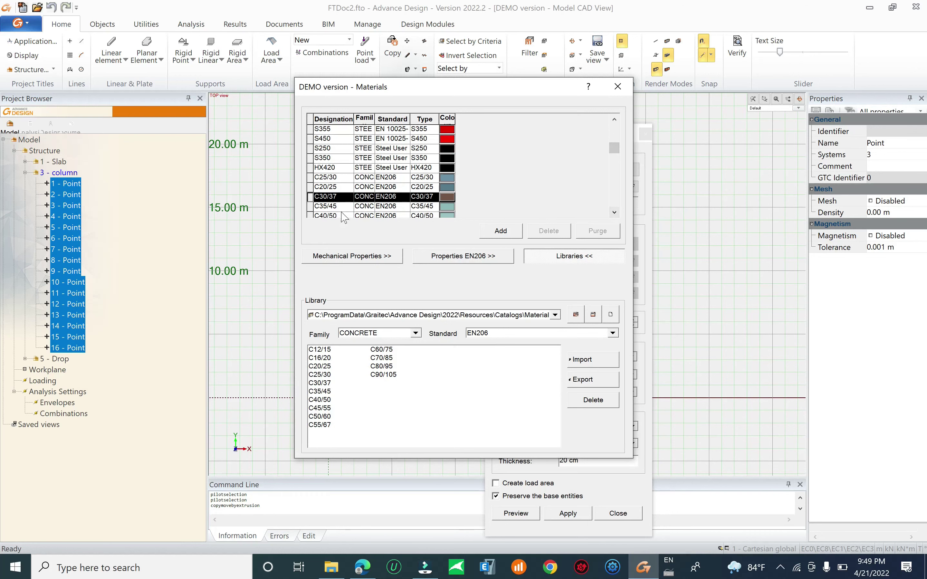
{"action": "left_click", "coordinate": [618, 87]}
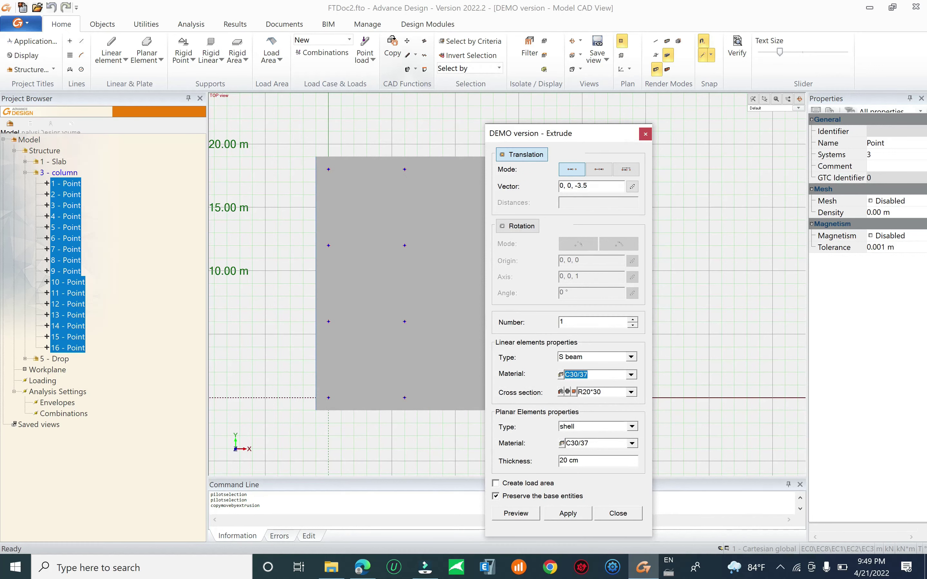
Set the extruded linear elements' cross section to R40*40 and preview the extrusion.
{"action": "key", "text": "Tab"}
{"action": "left_click", "coordinate": [587, 391]}
{"action": "left_click", "coordinate": [531, 519]}
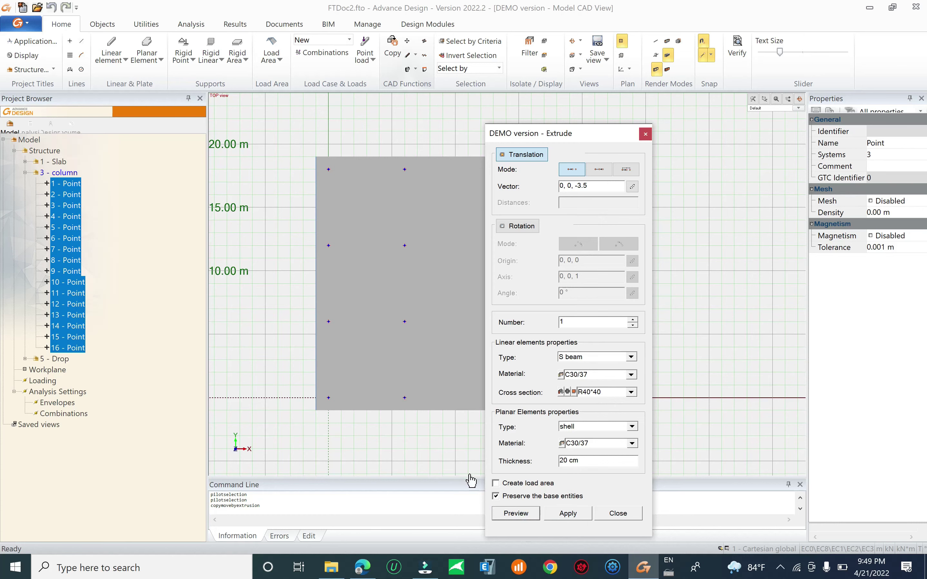
Apply the column extrusion to points 1 to 16 and clear the point selection.
{"action": "mouse_move", "coordinate": [389, 405]}
{"action": "middle_mouse_down", "text": "shift"}
{"action": "mouse_move", "coordinate": [381, 413]}
{"action": "mouse_move", "coordinate": [386, 347]}
{"action": "mouse_move", "coordinate": [364, 331]}
{"action": "mouse_move", "coordinate": [337, 337]}
{"action": "mouse_move", "coordinate": [339, 364]}
{"action": "mouse_move", "coordinate": [384, 376]}
{"action": "mouse_move", "coordinate": [435, 362]}
{"action": "mouse_move", "coordinate": [388, 374]}
{"action": "mouse_move", "coordinate": [350, 347]}
{"action": "mouse_move", "coordinate": [315, 342]}
{"action": "mouse_move", "coordinate": [306, 356]}
{"action": "mouse_move", "coordinate": [399, 407]}
{"action": "middle_mouse_up", "text": "shift"}
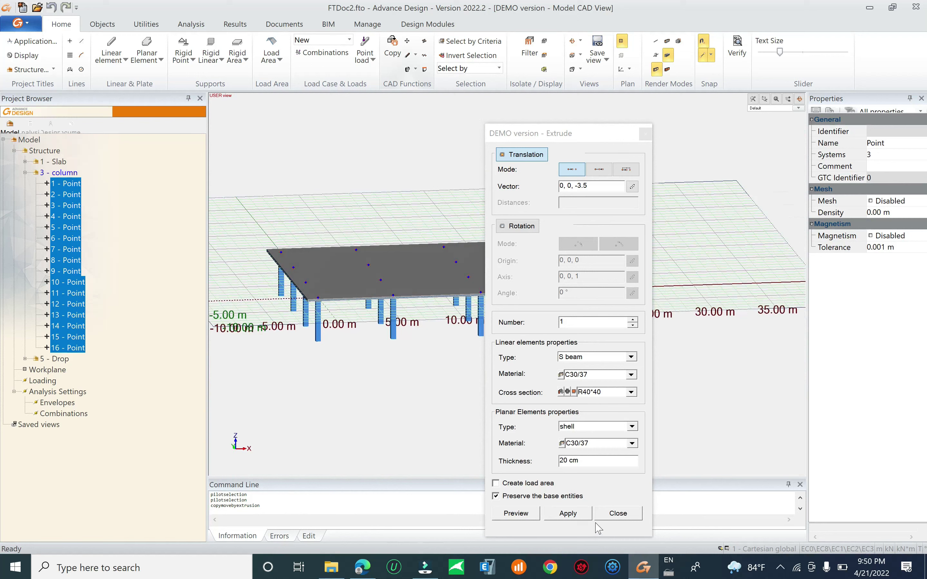
{"action": "left_click", "coordinate": [567, 513]}
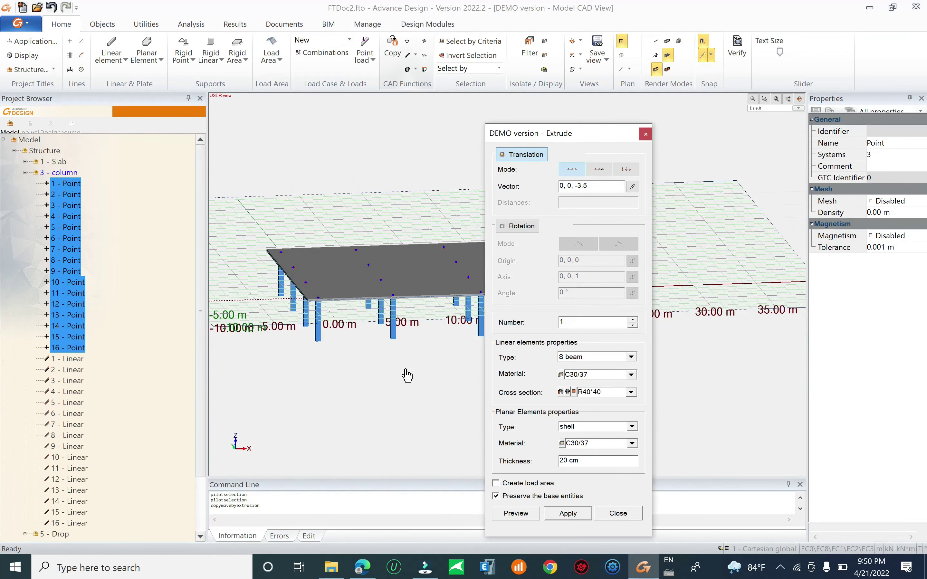
{"action": "left_click", "coordinate": [646, 133]}
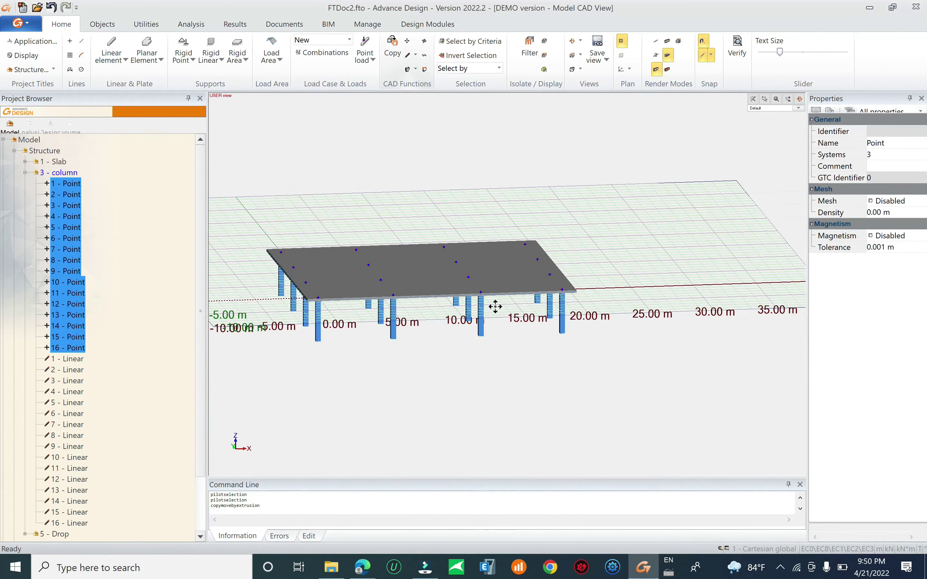
{"action": "middle_click_drag", "start_coordinate": [495, 322], "coordinate": [438, 305], "text": "shift"}
{"action": "key", "text": "Escape"}
{"action": "left_click", "coordinate": [401, 251]}
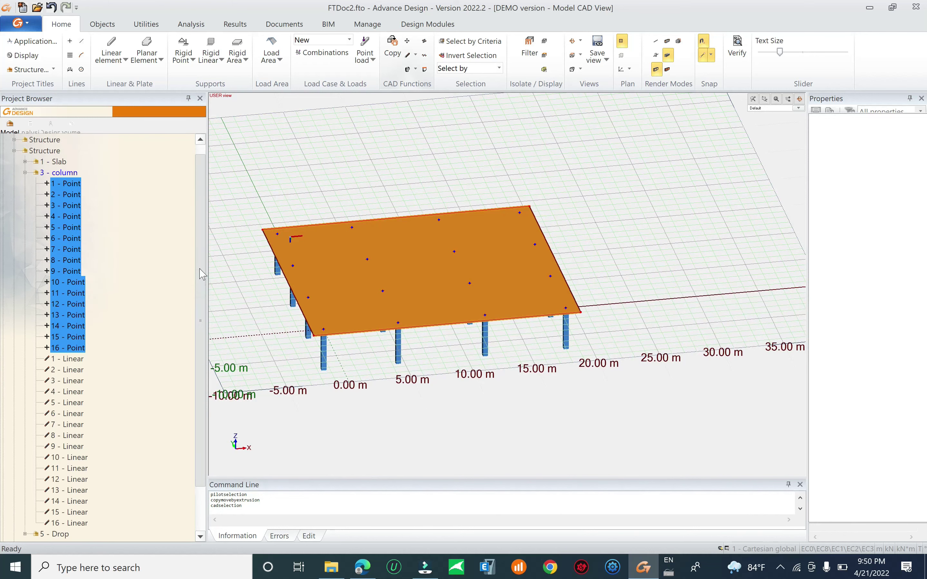
Convert LwPolylines 2 to 17 of the Drop system into planar elements, keeping the help lines.
{"action": "left_click", "coordinate": [24, 173]}
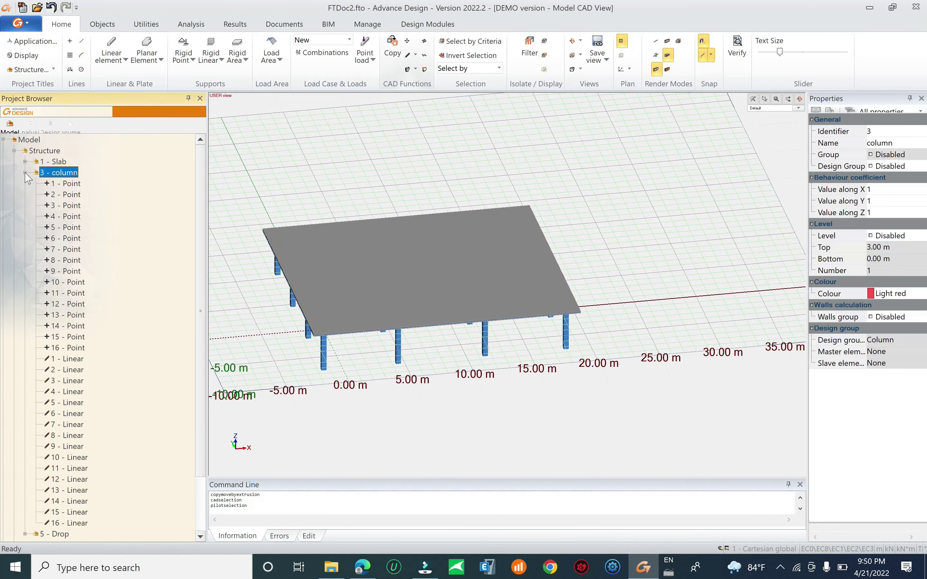
{"action": "left_click", "coordinate": [25, 173]}
{"action": "left_click", "coordinate": [25, 184]}
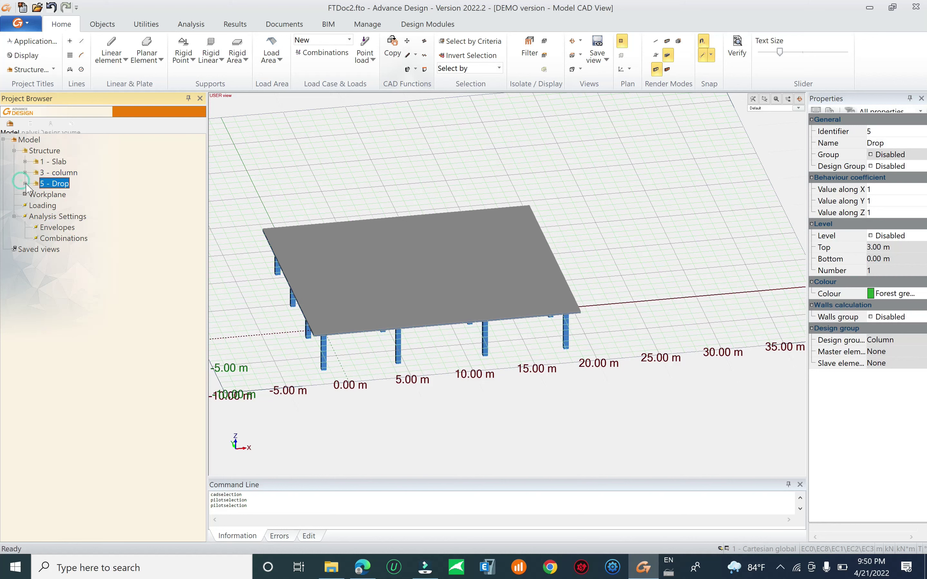
{"action": "left_click", "coordinate": [25, 184]}
{"action": "left_click", "coordinate": [79, 195]}
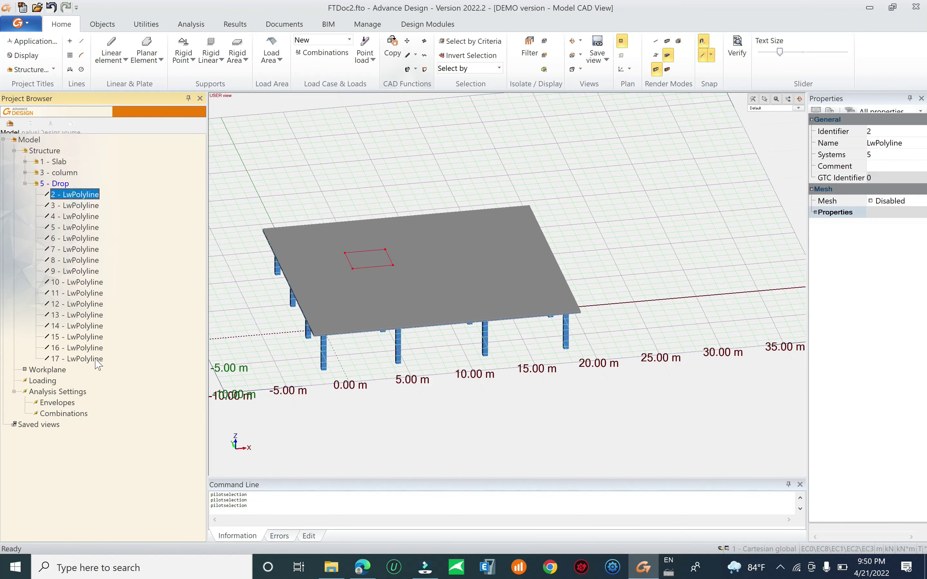
{"action": "left_click", "coordinate": [96, 359], "text": "shift"}
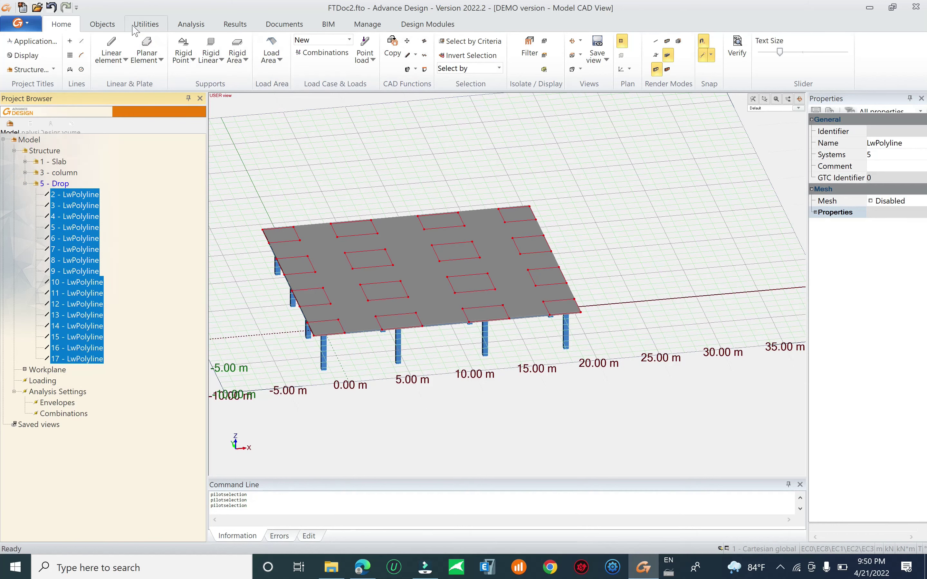
{"action": "left_click", "coordinate": [103, 25]}
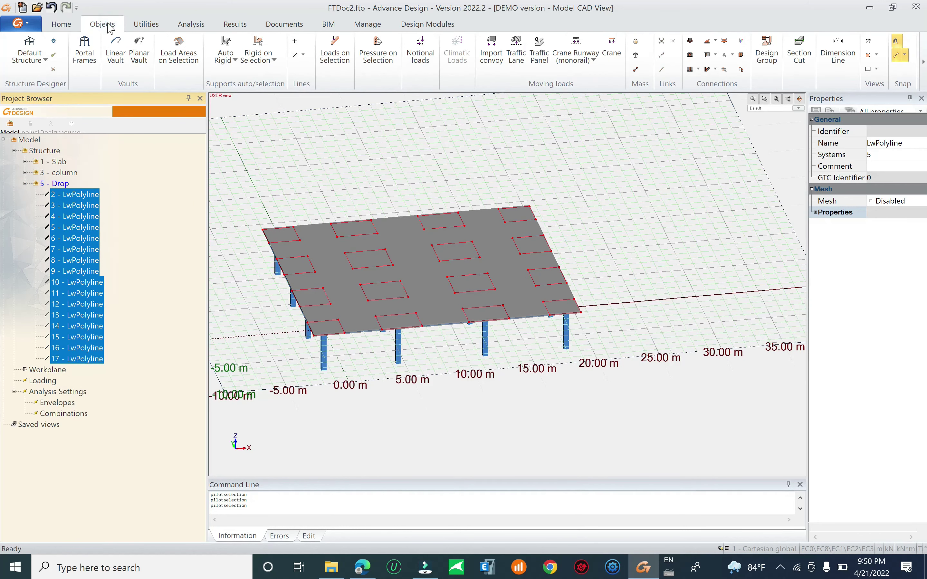
{"action": "left_click", "coordinate": [138, 26]}
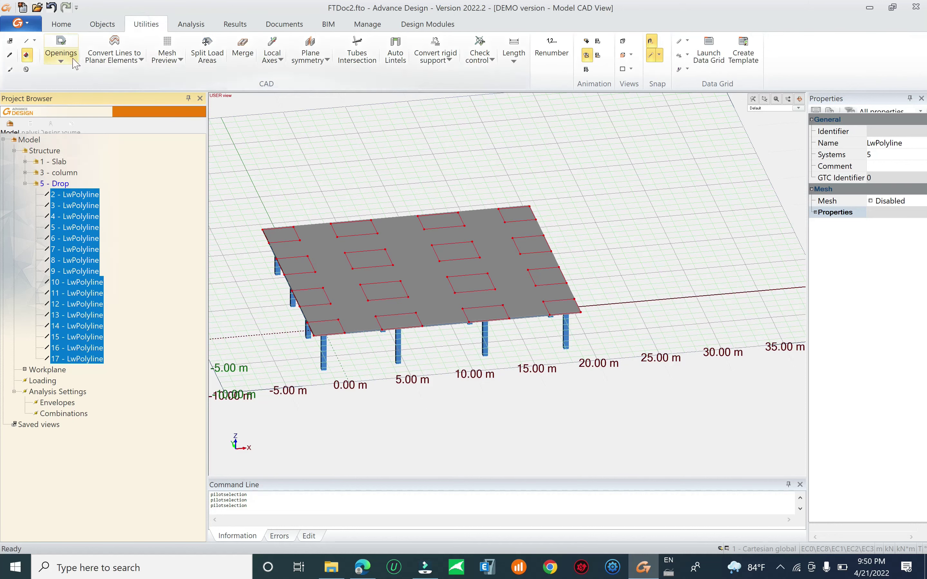
{"action": "left_click", "coordinate": [140, 60]}
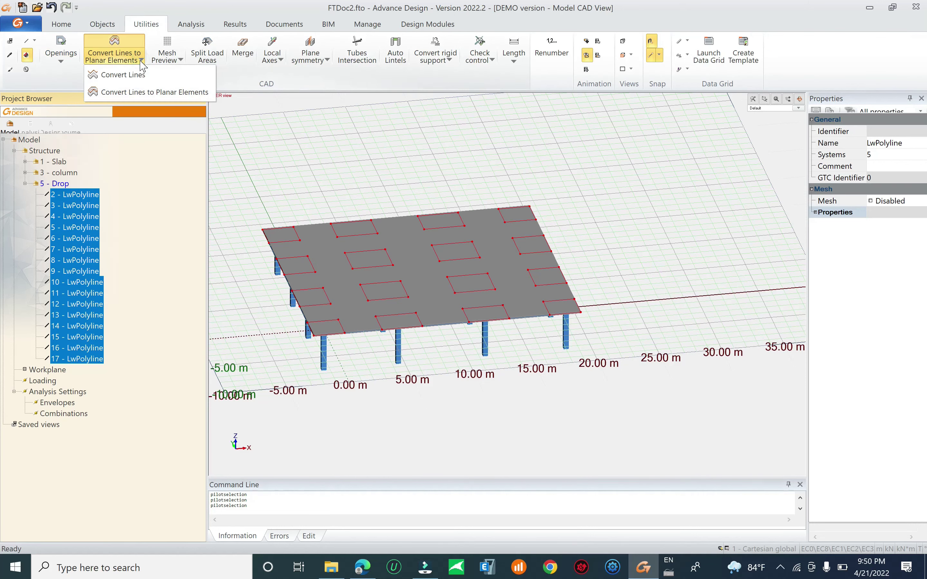
{"action": "left_click", "coordinate": [161, 92]}
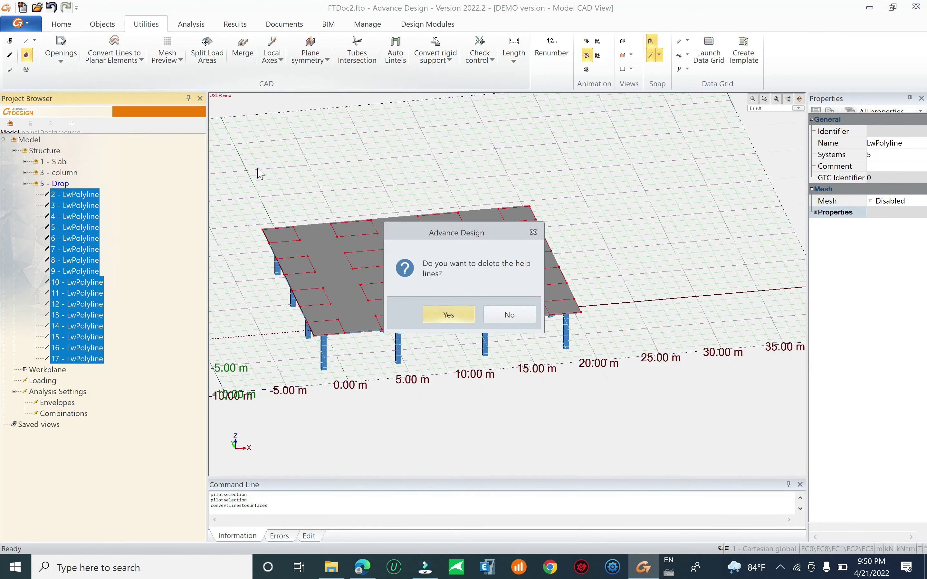
{"action": "left_click", "coordinate": [509, 314]}
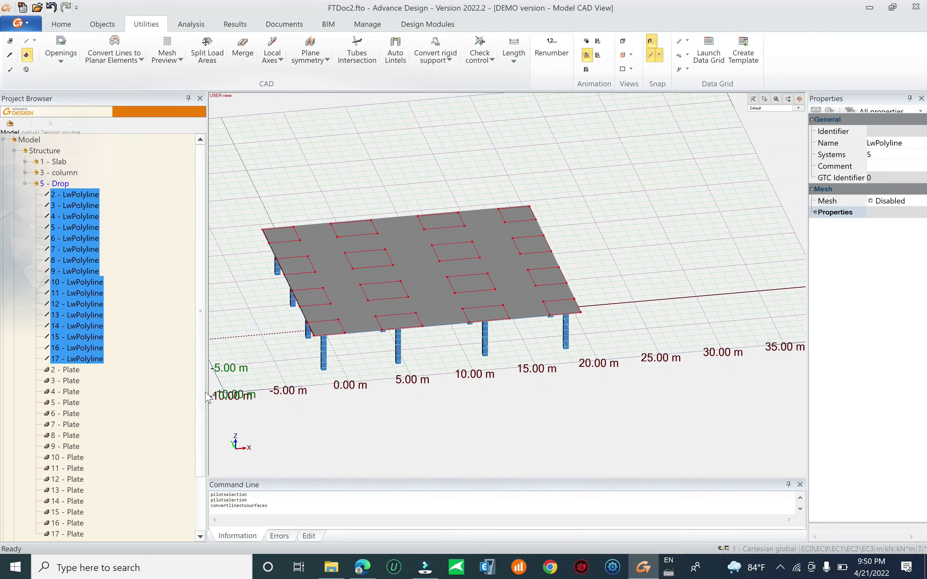
Set the thickness at the 1st vertex of drop plates 2 to 17 to 45 cm.
{"action": "scroll", "coordinate": [180, 383], "scroll_direction": "down", "scroll_amount": 2}
{"action": "left_click", "coordinate": [65, 303]}
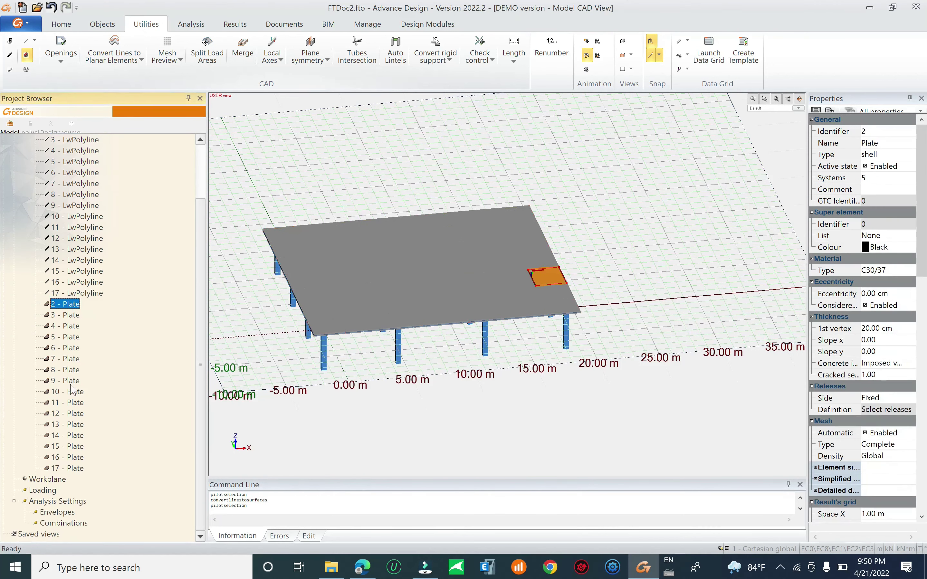
{"action": "left_click", "coordinate": [69, 468], "text": "shift"}
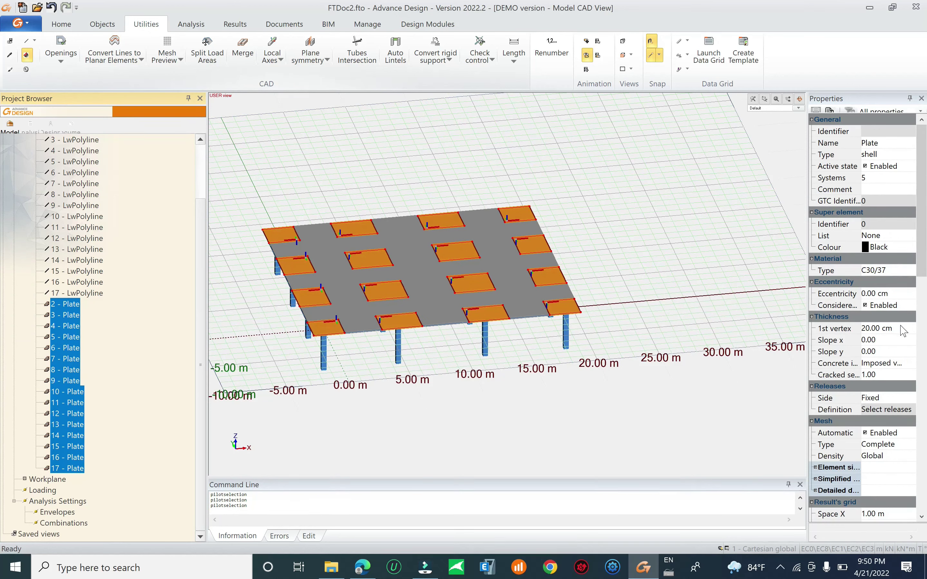
{"action": "left_click", "coordinate": [862, 327]}
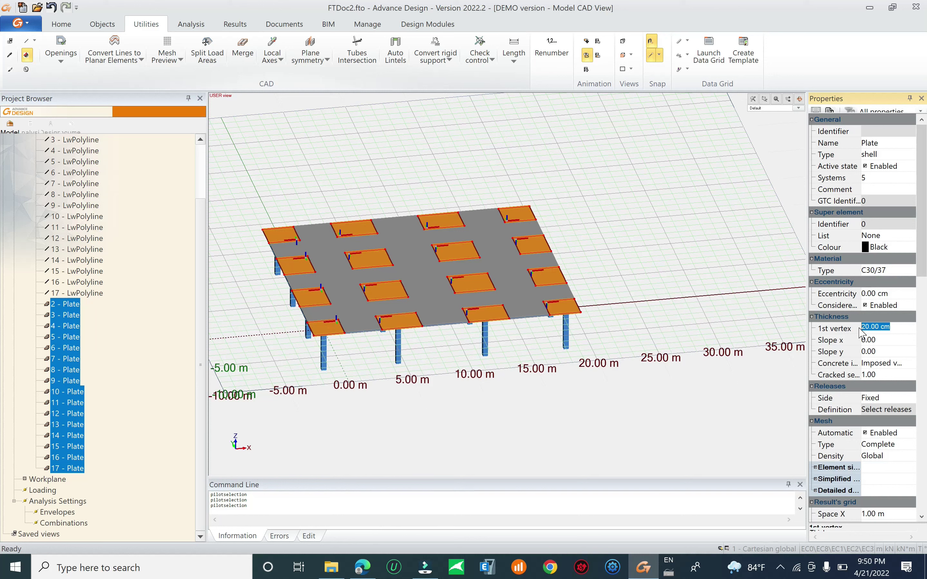
{"action": "type", "text": "45"}
{"action": "key", "text": "Return"}
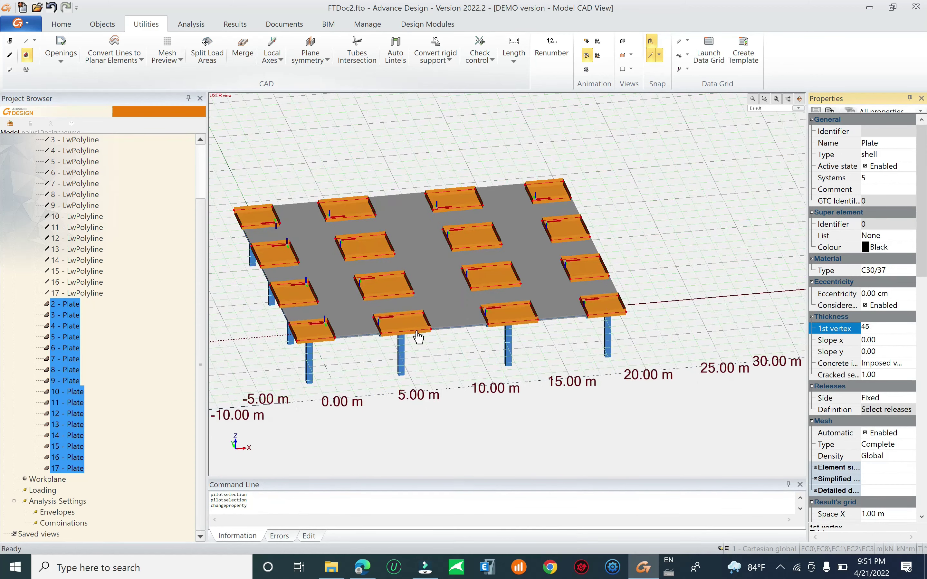
Create openings in the slab plate from LwPolylines 2 to 17 of the Drop system.
{"action": "middle_click_drag", "start_coordinate": [443, 377], "coordinate": [424, 289], "text": "shift"}
{"action": "left_click", "coordinate": [425, 289]}
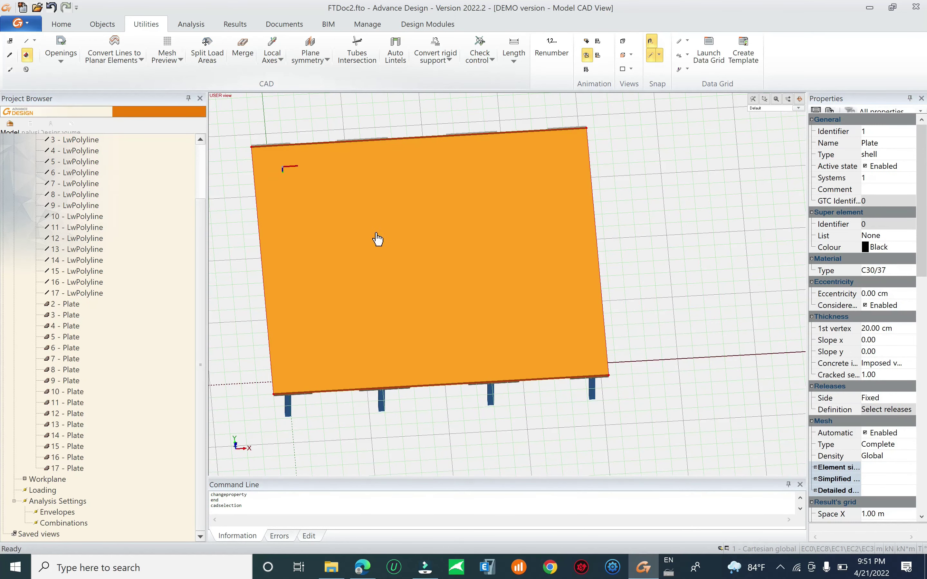
{"action": "middle_click_drag", "start_coordinate": [396, 253], "coordinate": [452, 221], "text": "shift"}
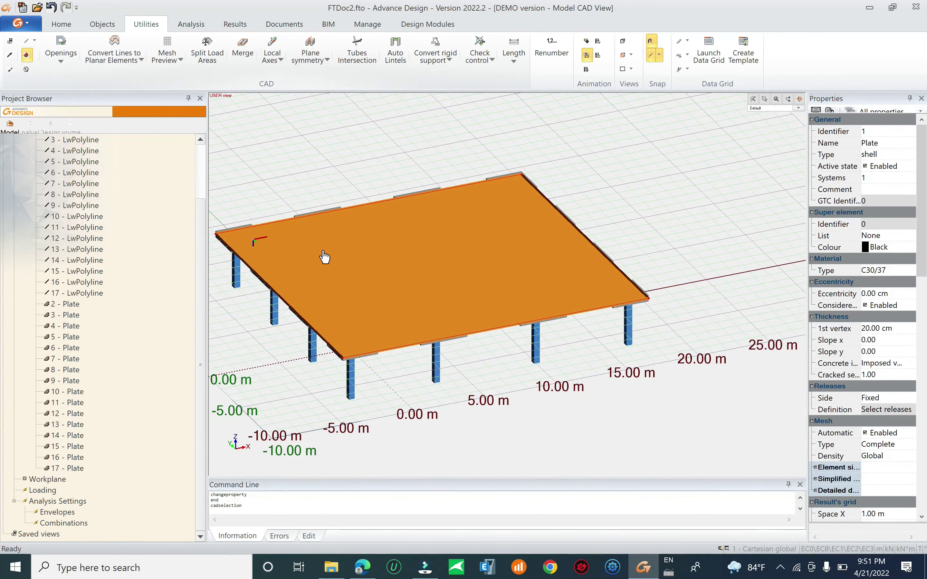
{"action": "scroll", "coordinate": [357, 245], "scroll_direction": "up", "scroll_amount": 2}
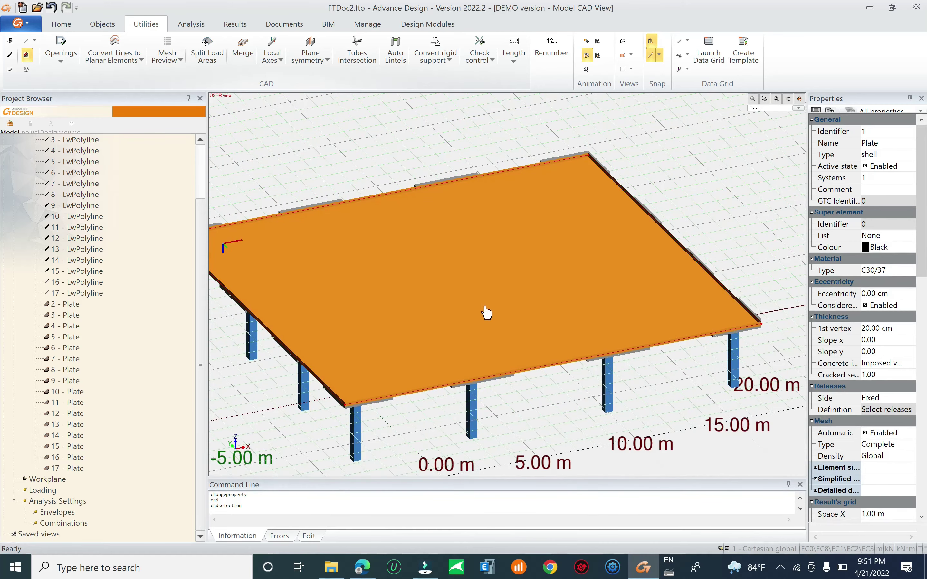
{"action": "mouse_move", "coordinate": [486, 314]}
{"action": "left_mouse_down"}
{"action": "mouse_move", "coordinate": [466, 350]}
{"action": "mouse_move", "coordinate": [437, 295]}
{"action": "mouse_move", "coordinate": [474, 242]}
{"action": "mouse_move", "coordinate": [472, 301]}
{"action": "mouse_move", "coordinate": [487, 329]}
{"action": "left_mouse_up"}
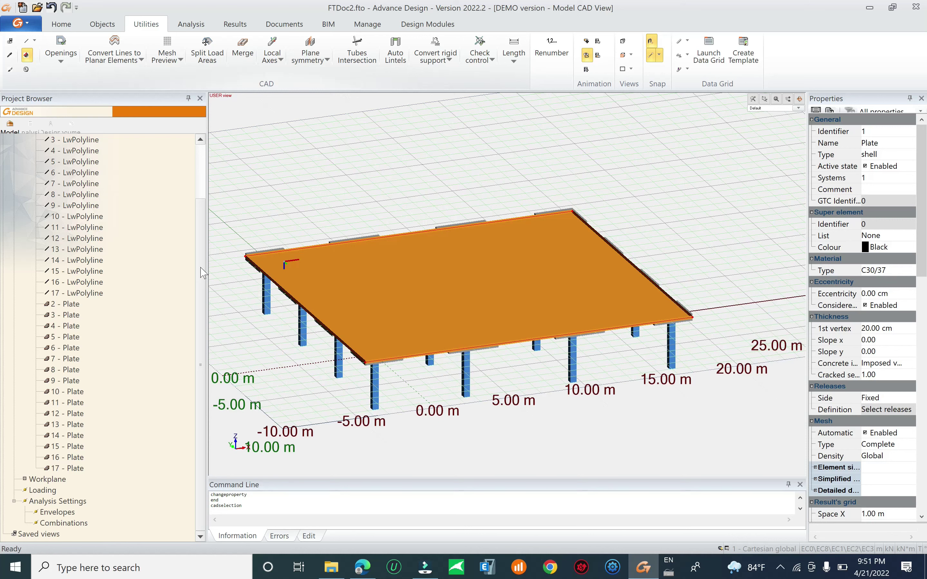
{"action": "left_click_drag", "start_coordinate": [203, 273], "coordinate": [200, 220]}
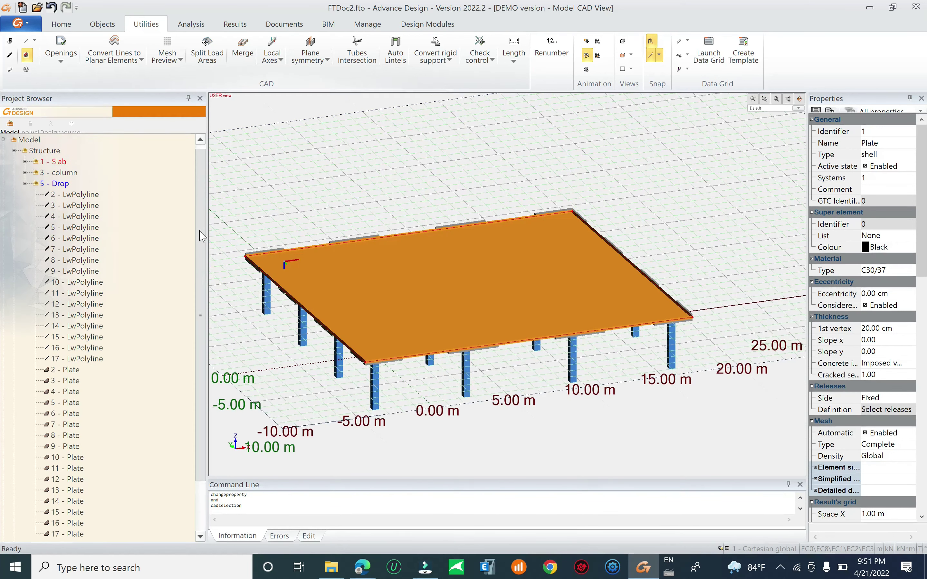
{"action": "left_click", "coordinate": [91, 194]}
{"action": "left_click", "coordinate": [90, 358], "text": "shift"}
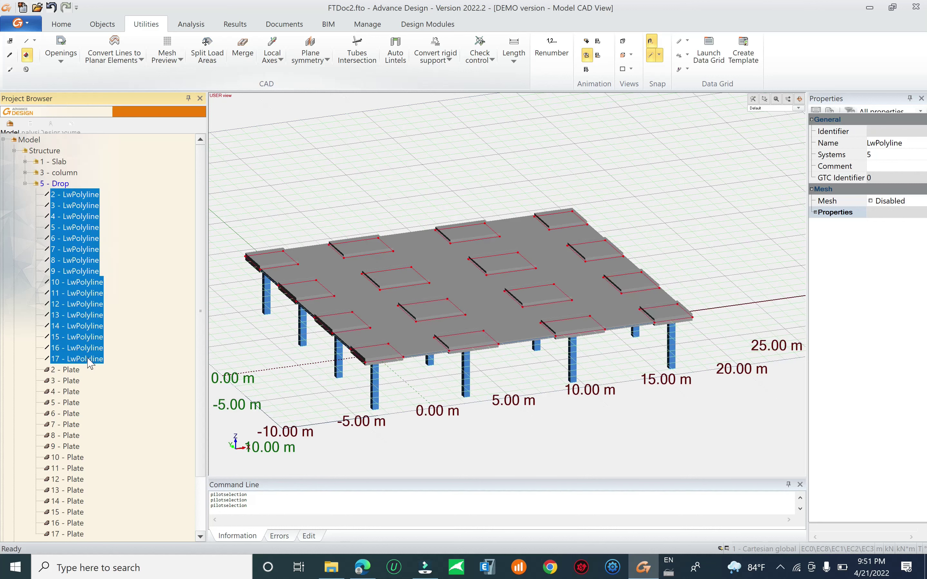
{"action": "left_click", "coordinate": [63, 60]}
{"action": "left_click", "coordinate": [77, 74]}
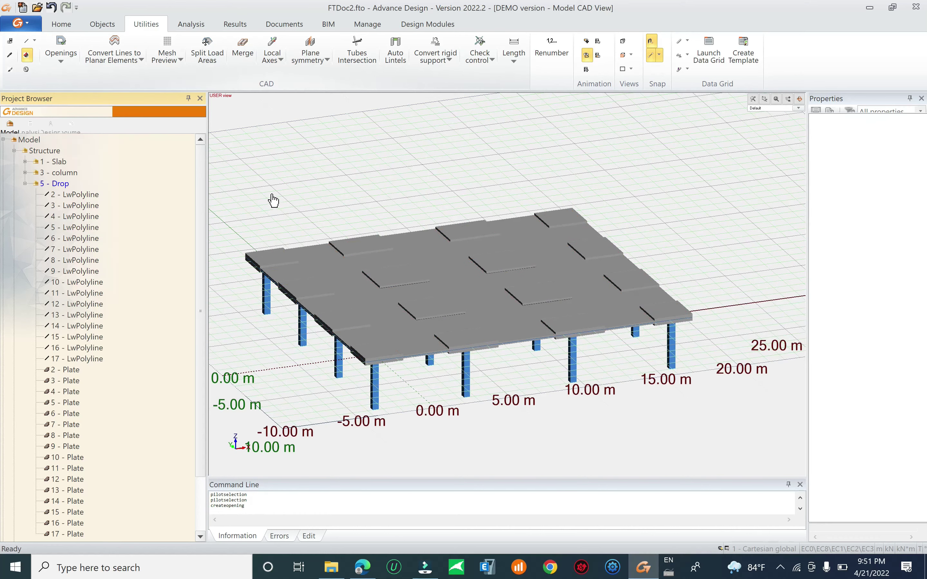
{"action": "middle_click_drag", "start_coordinate": [527, 356], "coordinate": [515, 377]}
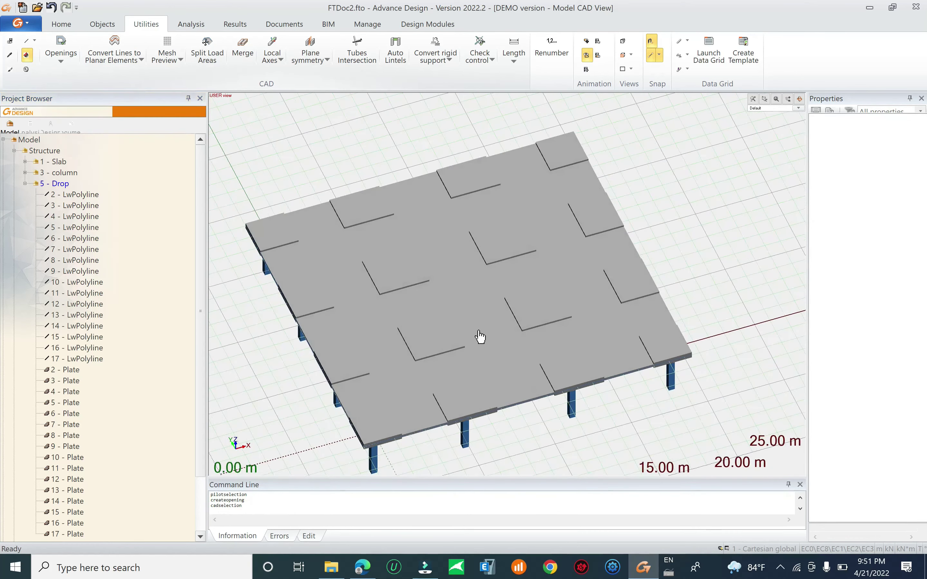
{"action": "left_click", "coordinate": [482, 352]}
{"action": "middle_click_drag", "start_coordinate": [488, 326], "coordinate": [540, 225]}
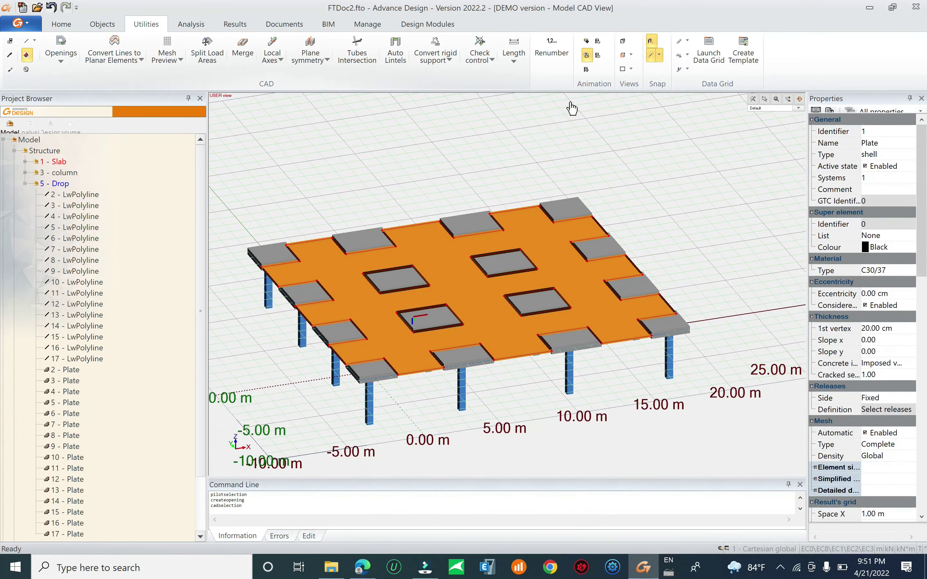
Turn off the workplane display and inspect the slab, drops and columns without the grid.
{"action": "right_click", "coordinate": [609, 185]}
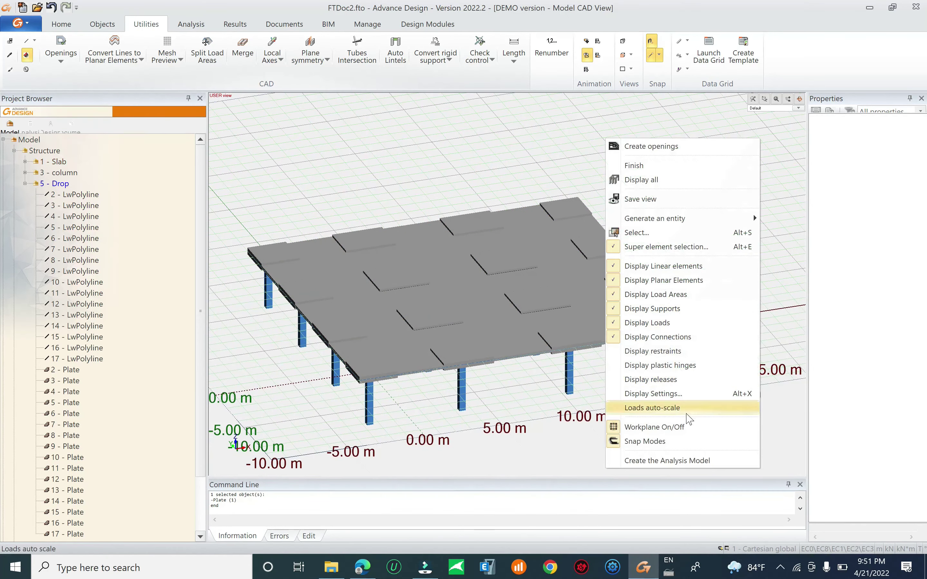
{"action": "left_click", "coordinate": [681, 428]}
{"action": "middle_click_drag", "start_coordinate": [564, 325], "coordinate": [470, 328]}
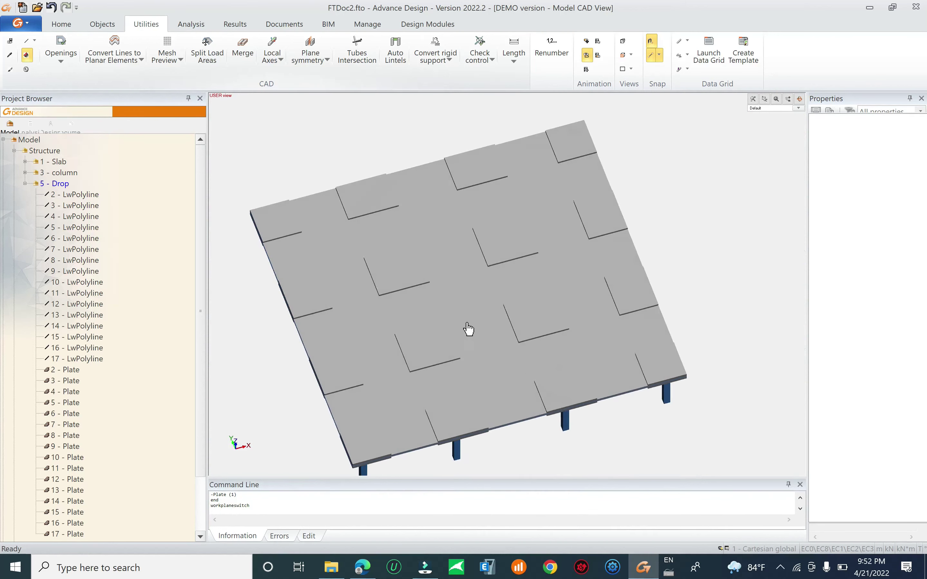
{"action": "left_click", "coordinate": [461, 322]}
{"action": "left_click", "coordinate": [434, 356]}
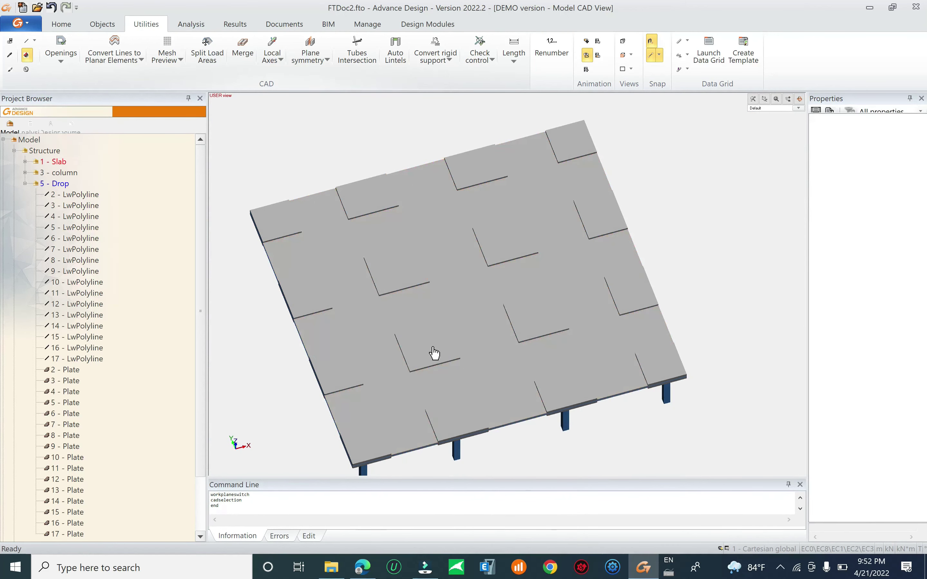
{"action": "middle_click_drag", "start_coordinate": [424, 357], "coordinate": [393, 344]}
{"action": "key", "text": "Escape"}
{"action": "scroll", "coordinate": [393, 344], "scroll_direction": "up", "scroll_amount": 2}
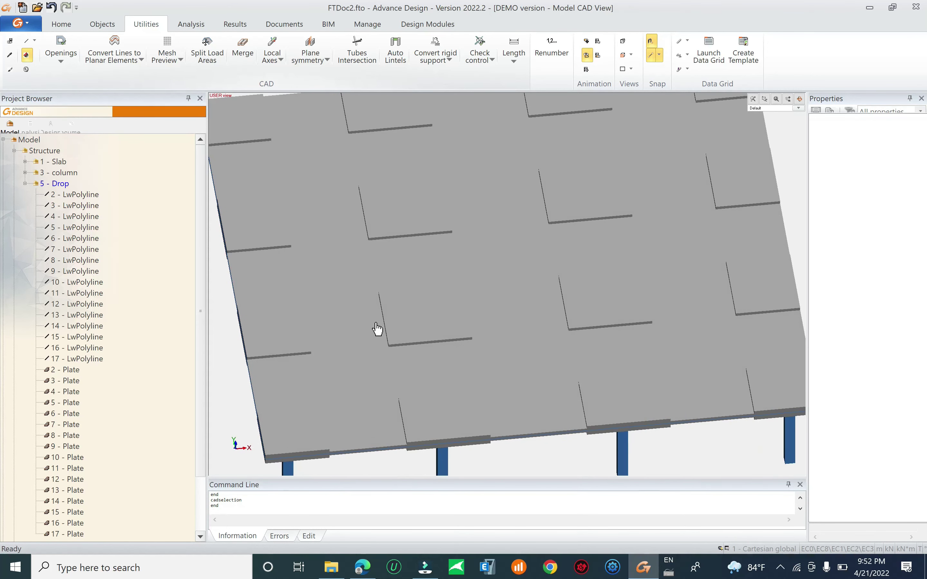
{"action": "middle_click_drag", "start_coordinate": [429, 312], "coordinate": [438, 274]}
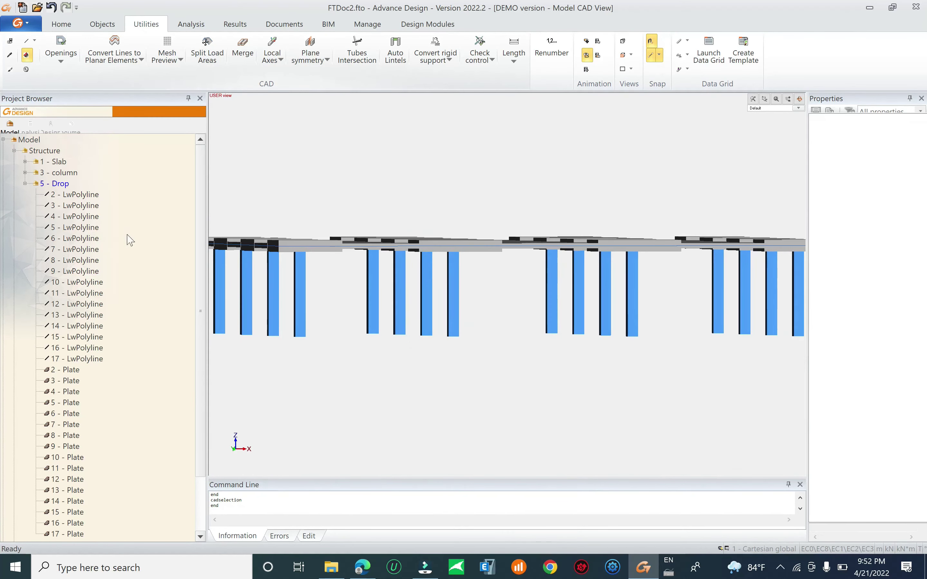
Add a new system named support under Structure.
{"action": "left_click", "coordinate": [25, 184]}
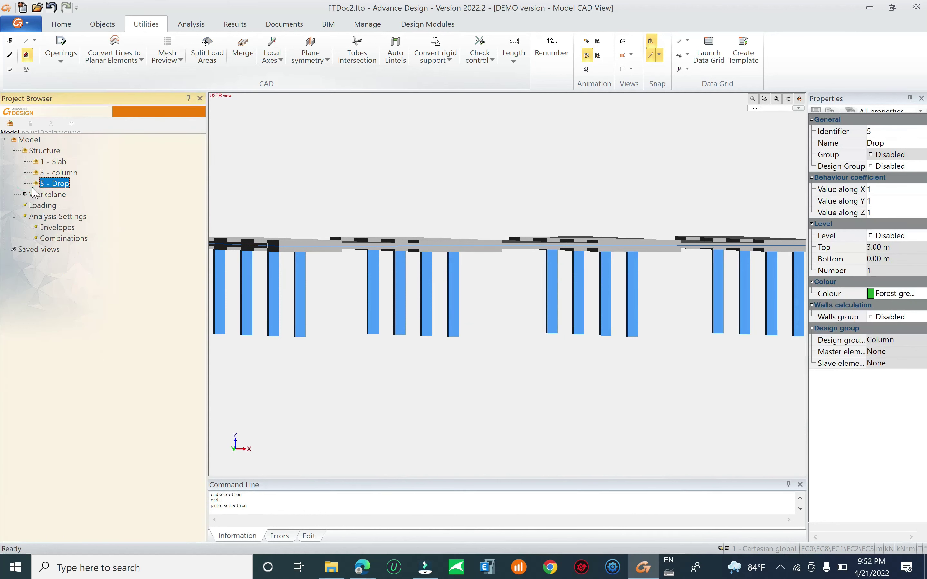
{"action": "left_click", "coordinate": [45, 151]}
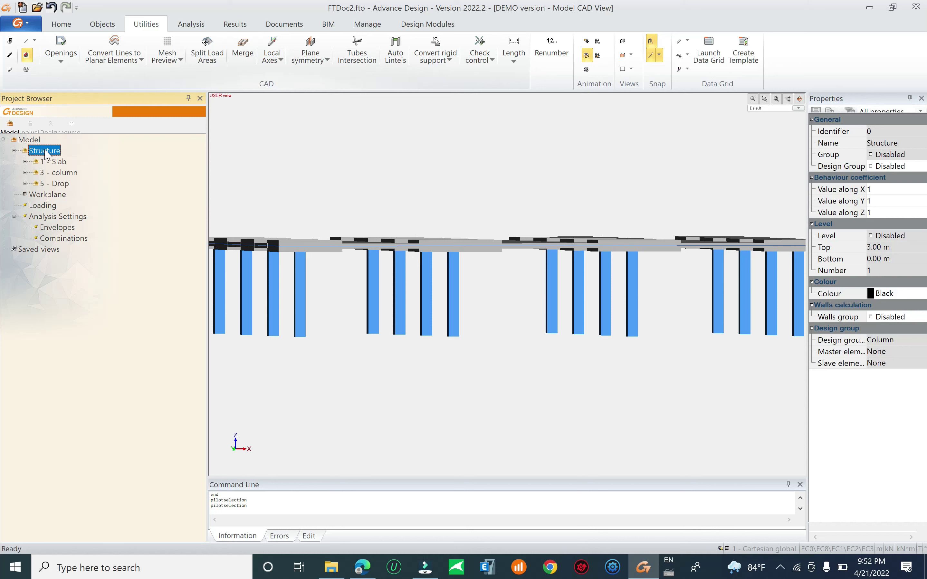
{"action": "key", "text": "Insert"}
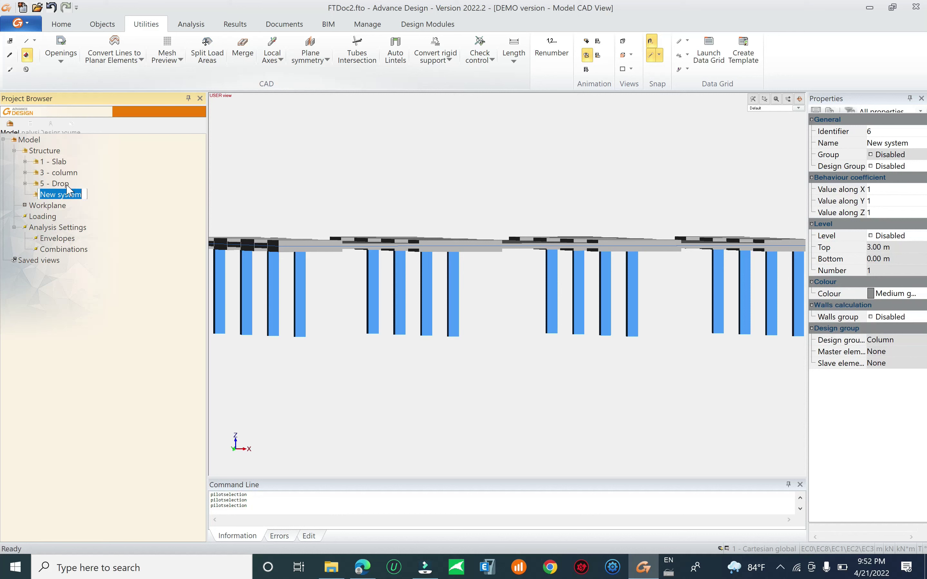
{"action": "type", "text": "support"}
{"action": "key", "text": "Return"}
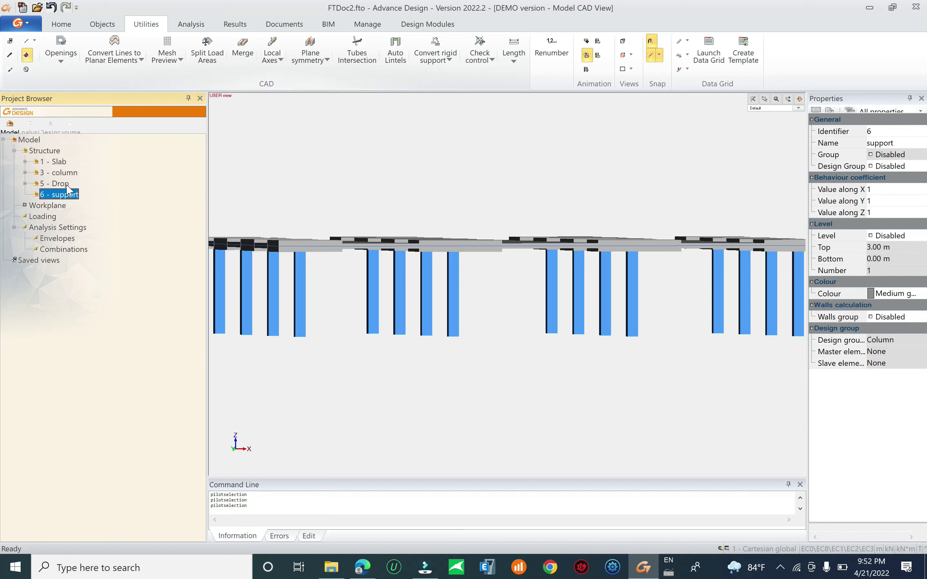
Create rigid point supports with Pinned restraints on all the selected columns, in the support system.
{"action": "scroll", "coordinate": [498, 247], "scroll_direction": "down", "scroll_amount": 2}
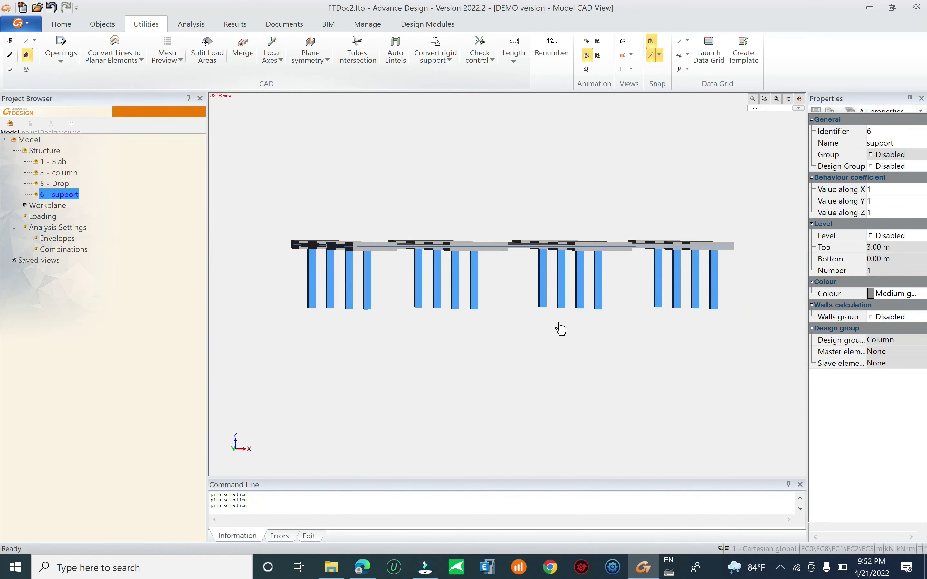
{"action": "left_click_drag", "start_coordinate": [744, 276], "coordinate": [265, 338]}
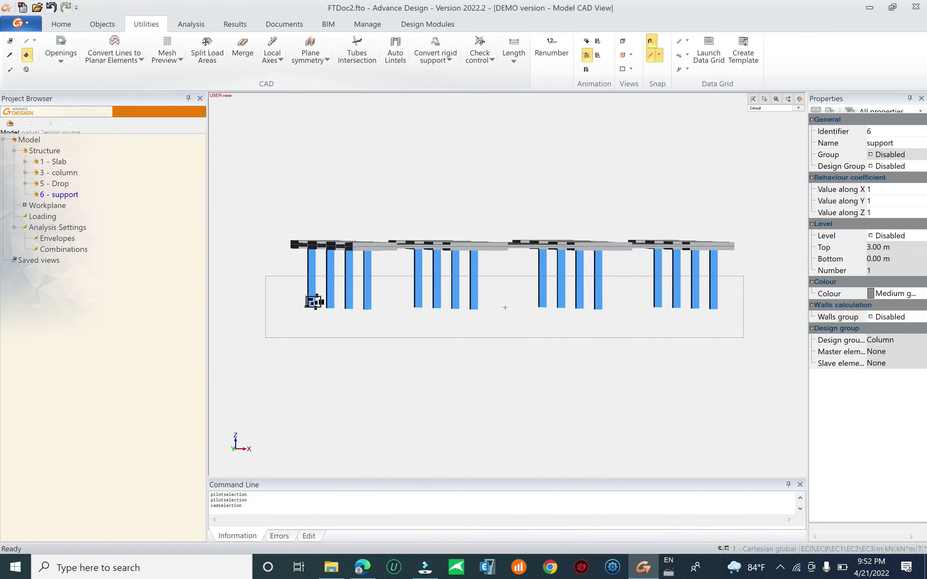
{"action": "right_click", "coordinate": [311, 301]}
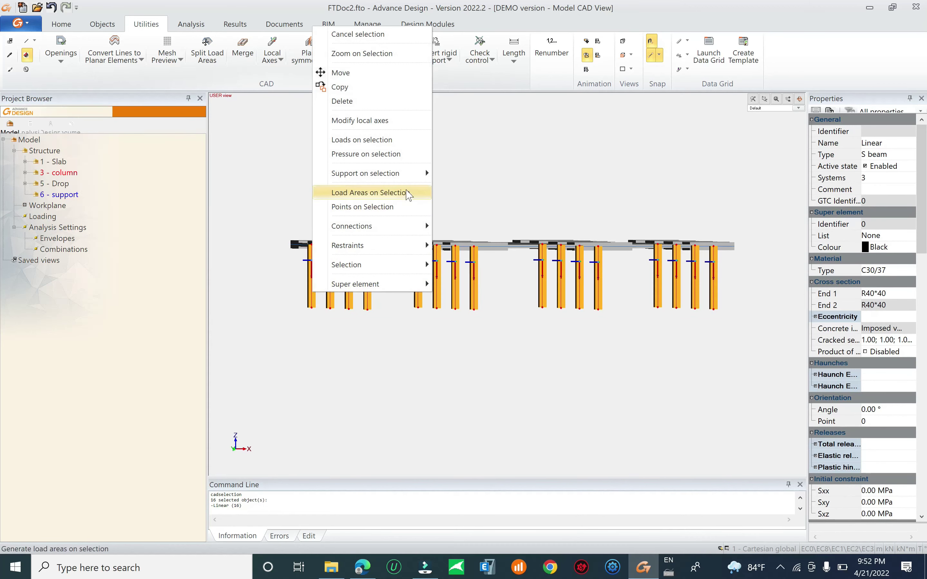
{"action": "left_click", "coordinate": [464, 174]}
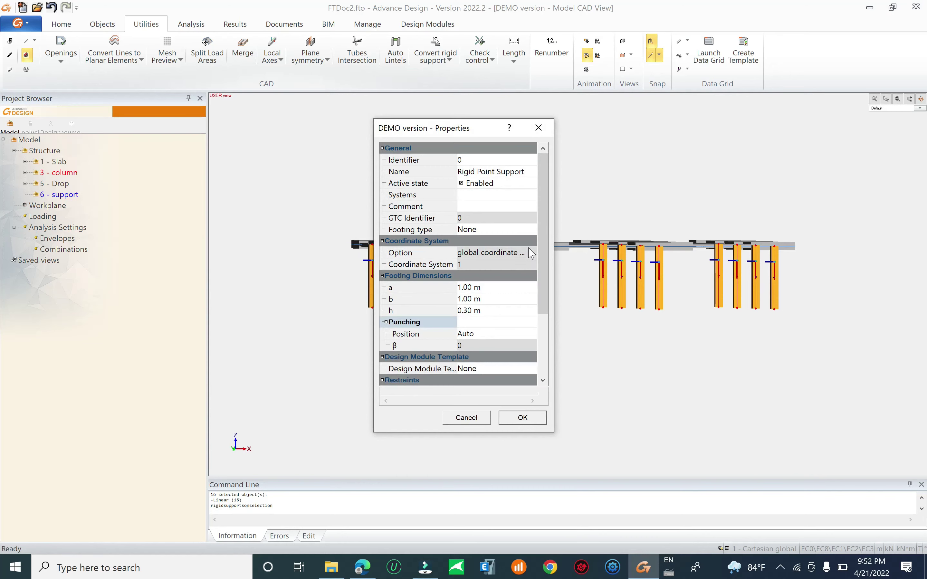
{"action": "left_click_drag", "start_coordinate": [540, 272], "coordinate": [540, 333]}
{"action": "left_click", "coordinate": [533, 300]}
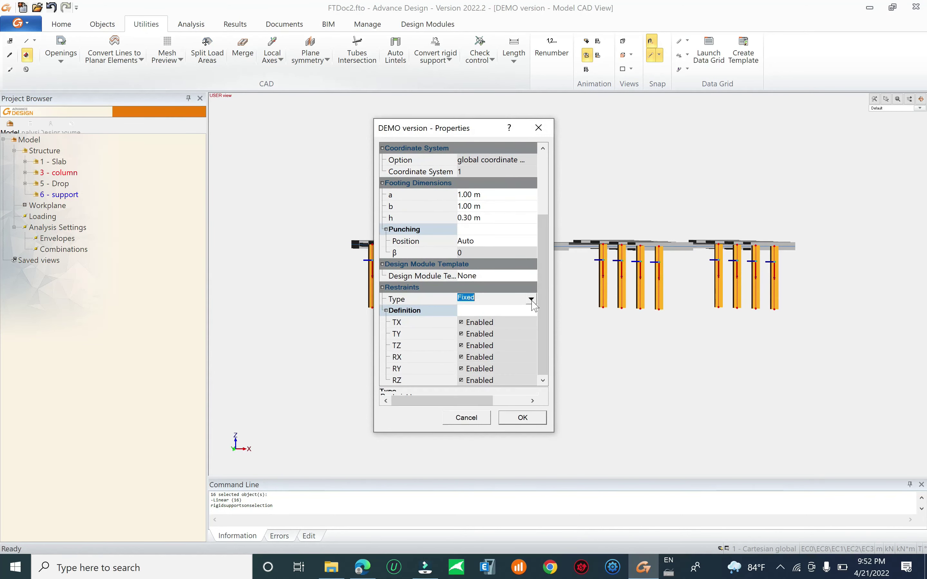
{"action": "left_click", "coordinate": [531, 299]}
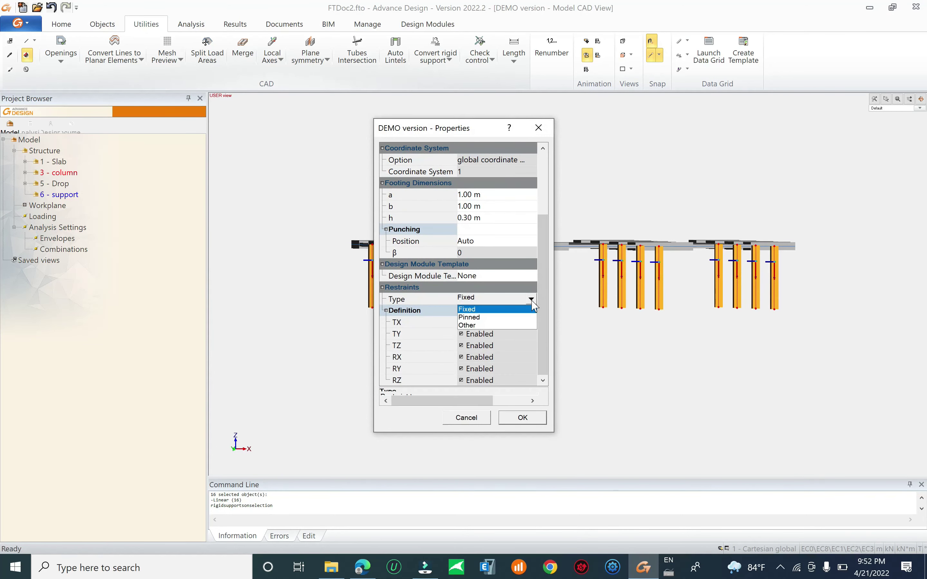
{"action": "left_click", "coordinate": [477, 319]}
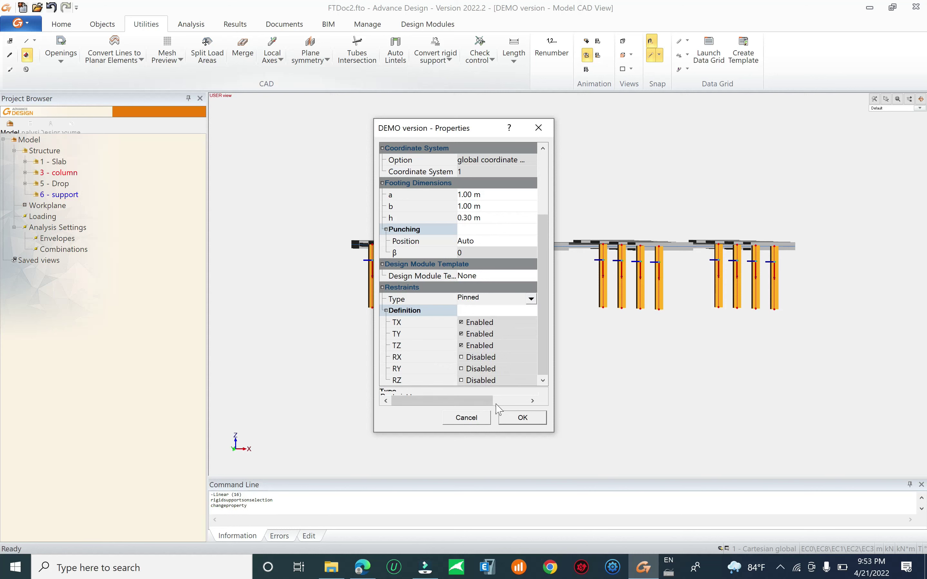
{"action": "left_click", "coordinate": [522, 417]}
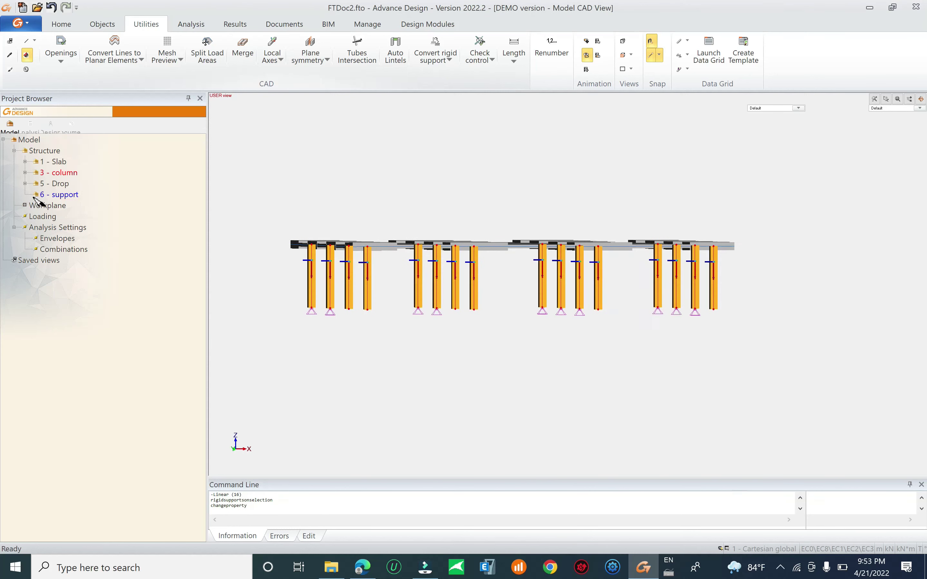
{"action": "left_click", "coordinate": [349, 283]}
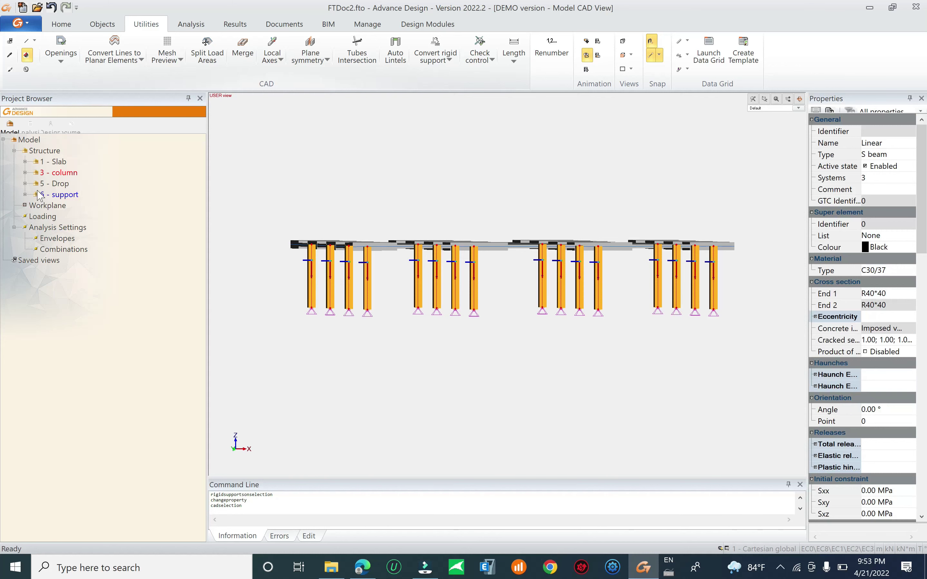
Examine the rigid point supports in the support system and check their placement at the column bases in 3D.
{"action": "left_click", "coordinate": [25, 194]}
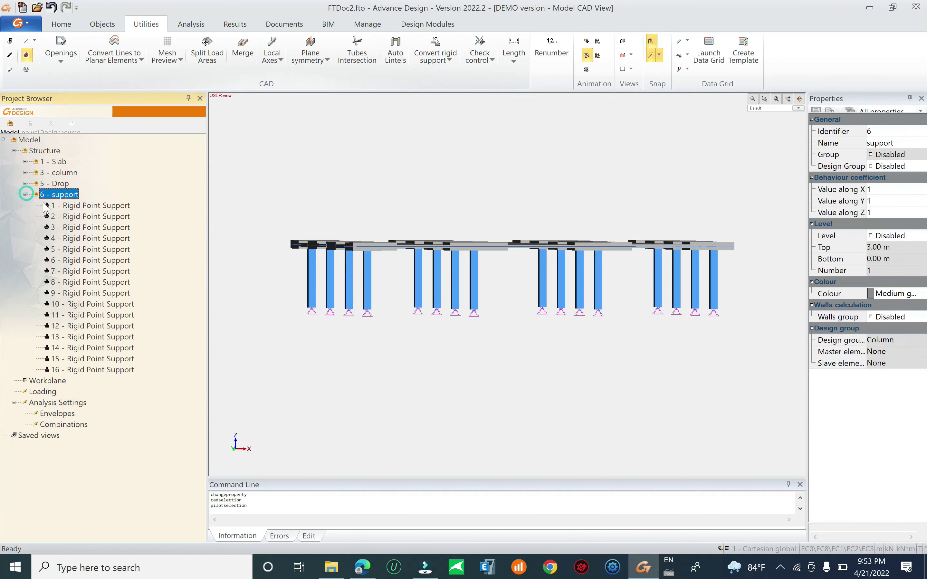
{"action": "left_click", "coordinate": [101, 206]}
{"action": "left_click", "coordinate": [117, 370], "text": "shift"}
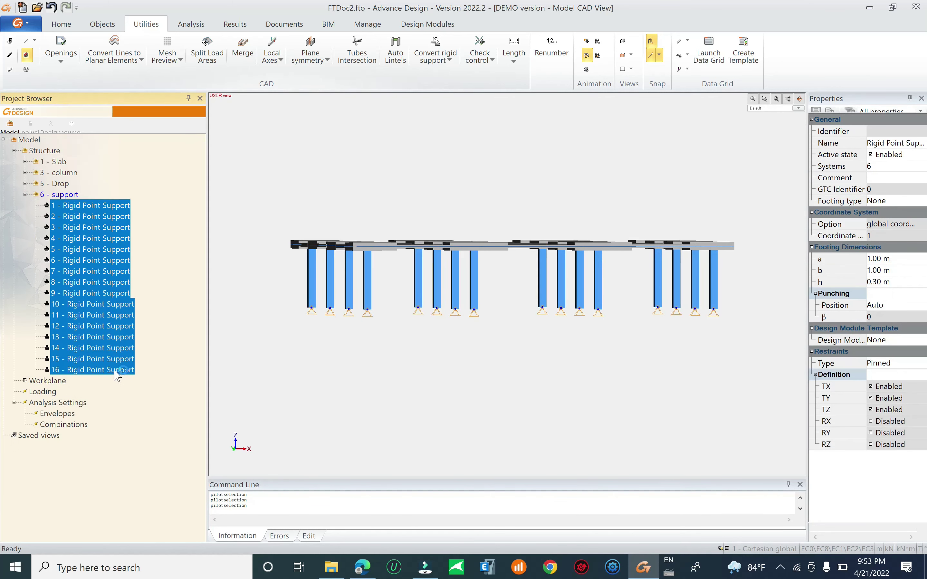
{"action": "middle_click_drag", "start_coordinate": [496, 290], "coordinate": [459, 364]}
{"action": "key", "text": "Escape"}
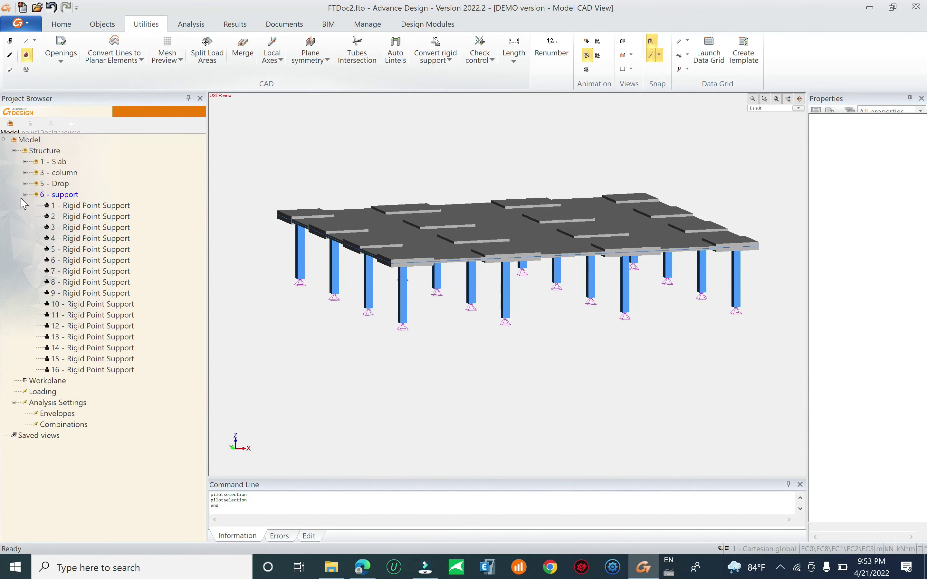
{"action": "double_click", "coordinate": [31, 196]}
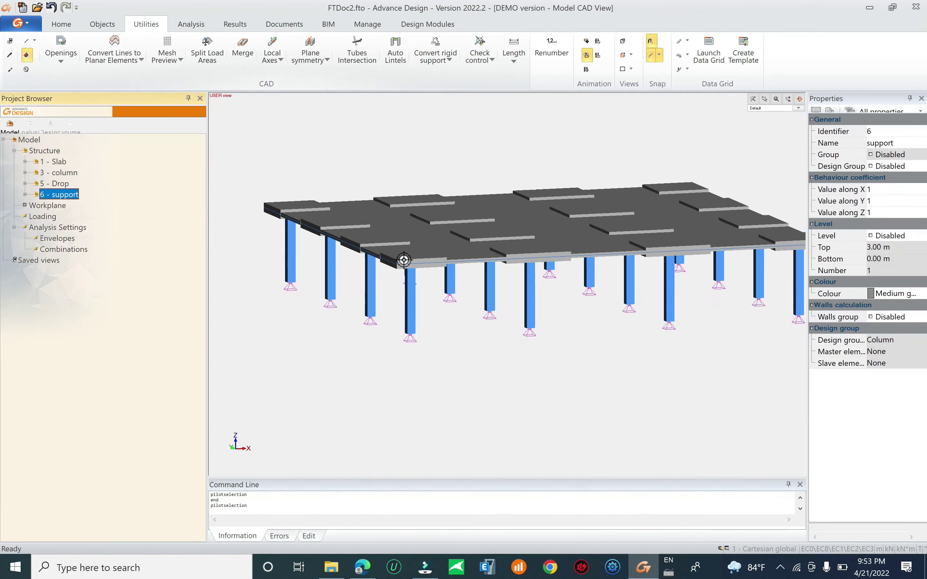
{"action": "middle_click_drag", "start_coordinate": [404, 260], "coordinate": [559, 378]}
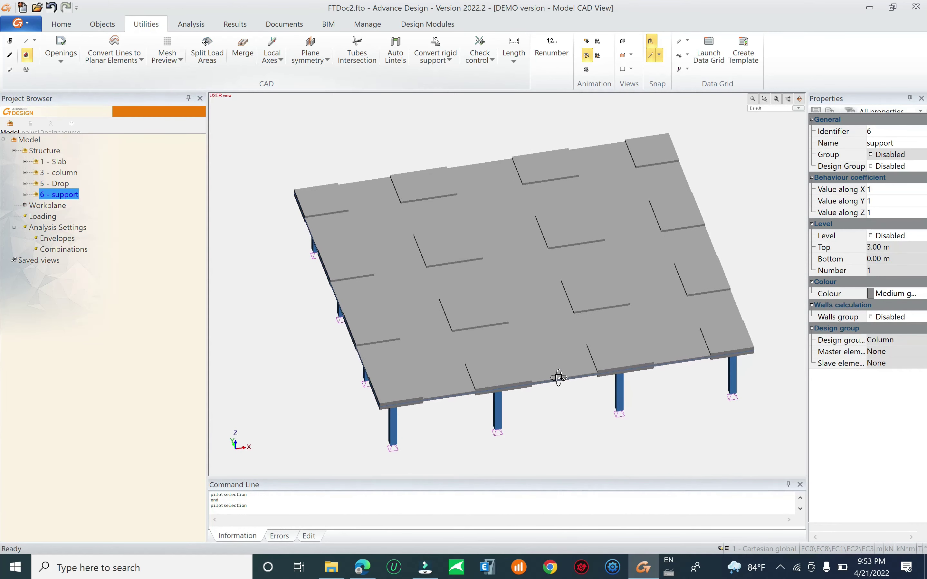
{"action": "middle_click_drag", "start_coordinate": [463, 320], "coordinate": [540, 333]}
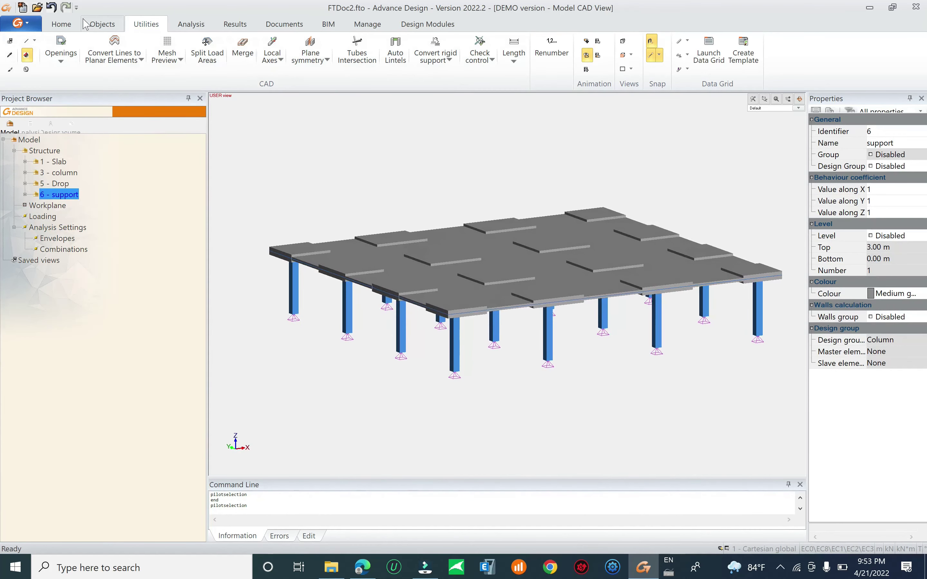
Create a Dead Loads case and a Live loads case for the model.
{"action": "left_click", "coordinate": [62, 24]}
{"action": "left_click", "coordinate": [321, 40]}
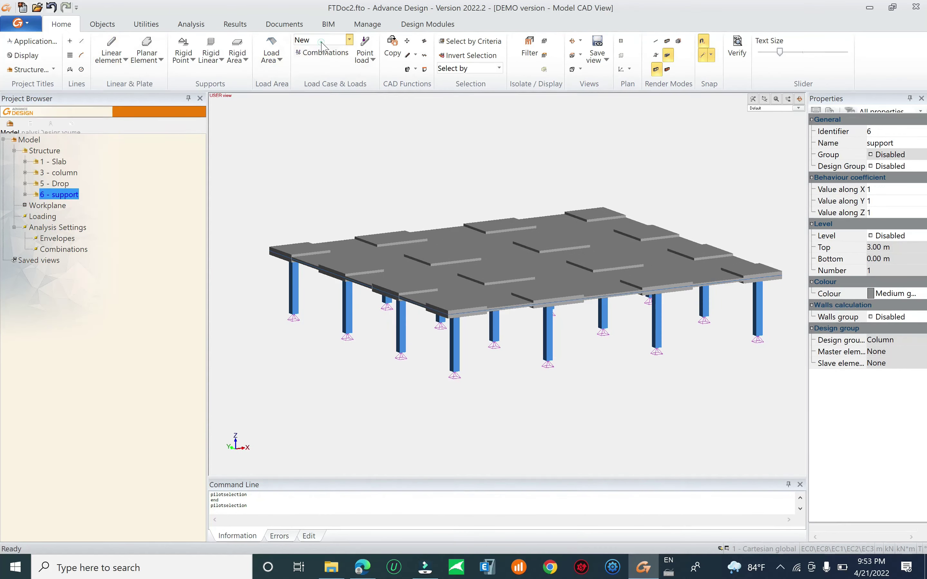
{"action": "left_click", "coordinate": [329, 58]}
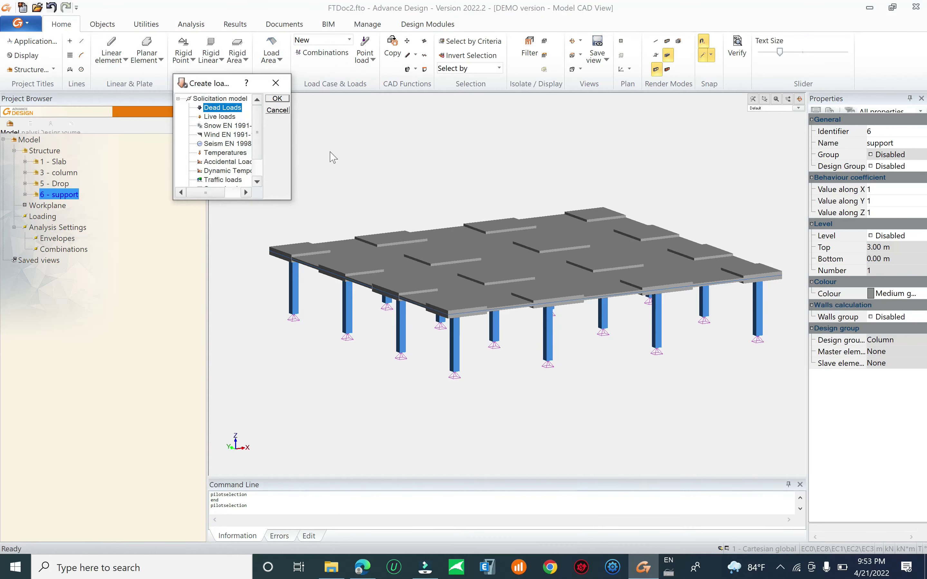
{"action": "left_click", "coordinate": [277, 98]}
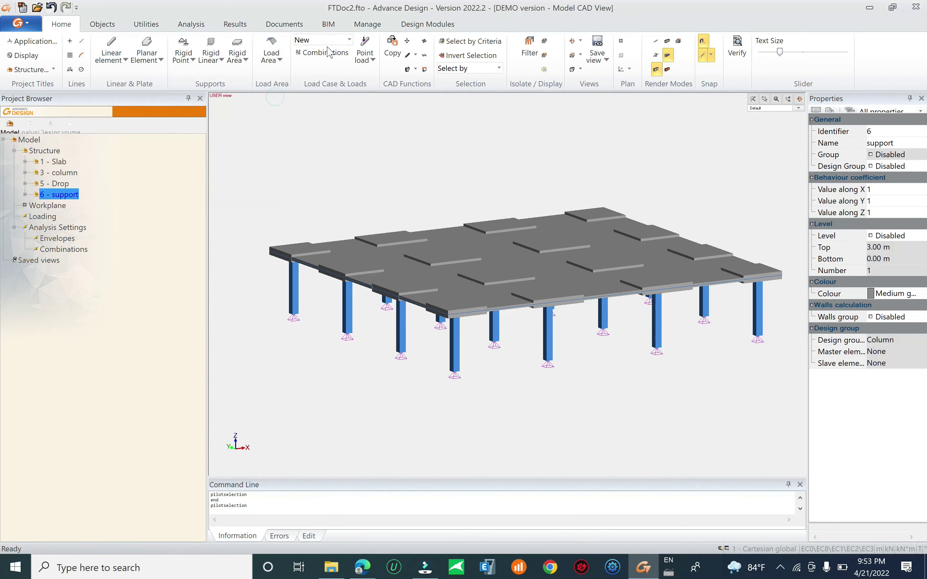
{"action": "left_click", "coordinate": [326, 41]}
{"action": "left_click", "coordinate": [317, 67]}
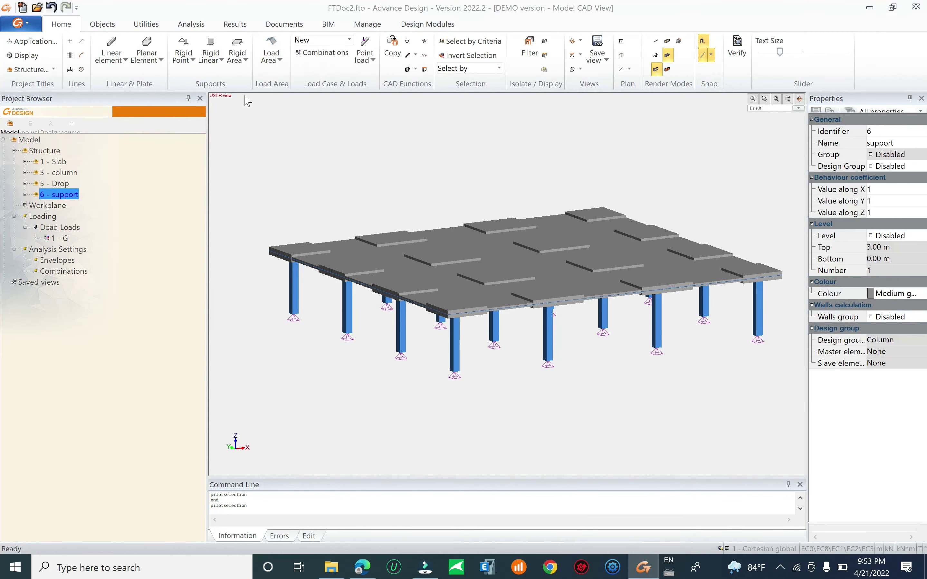
{"action": "left_click", "coordinate": [227, 117]}
{"action": "left_click", "coordinate": [277, 99]}
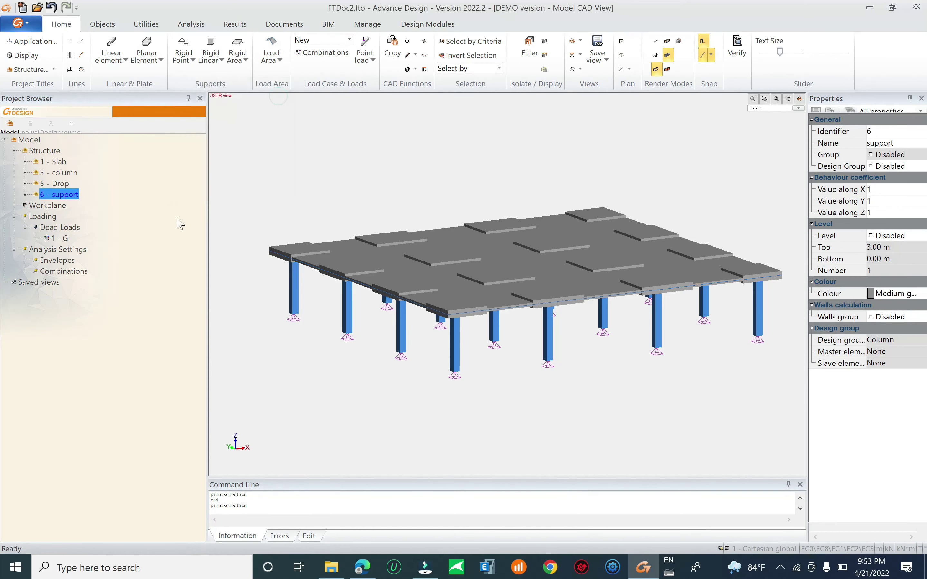
Try to generate load areas on the selected slab and drop plates.
{"action": "middle_click_drag", "start_coordinate": [493, 407], "coordinate": [470, 393]}
{"action": "left_click_drag", "start_coordinate": [277, 208], "coordinate": [755, 287]}
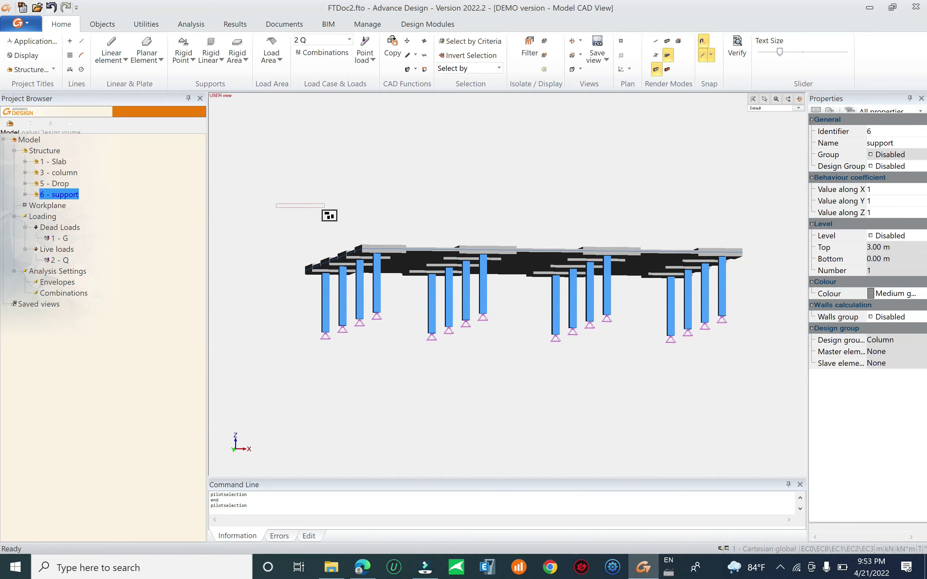
{"action": "left_click_drag", "start_coordinate": [259, 185], "coordinate": [797, 322]}
{"action": "middle_click_drag", "start_coordinate": [538, 352], "coordinate": [560, 379]}
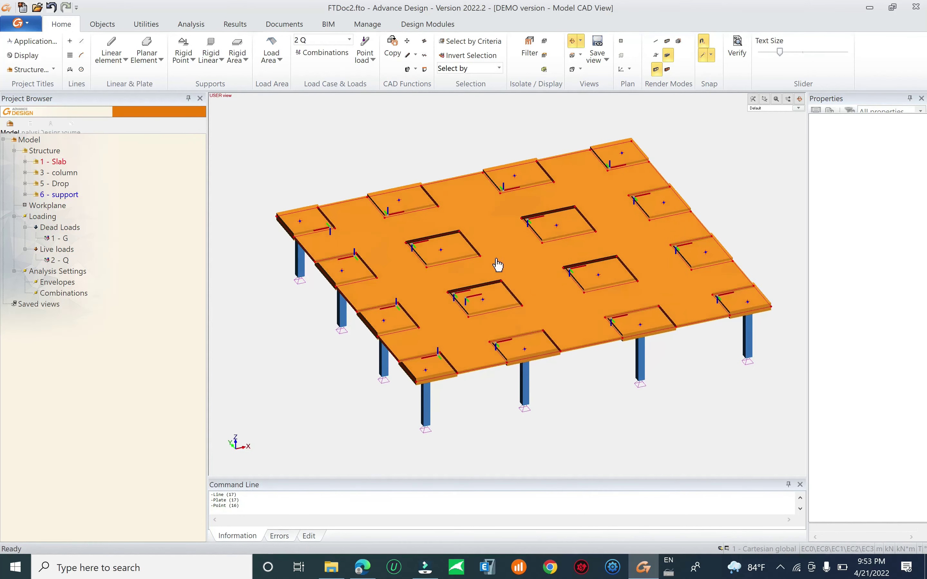
{"action": "right_click", "coordinate": [496, 241]}
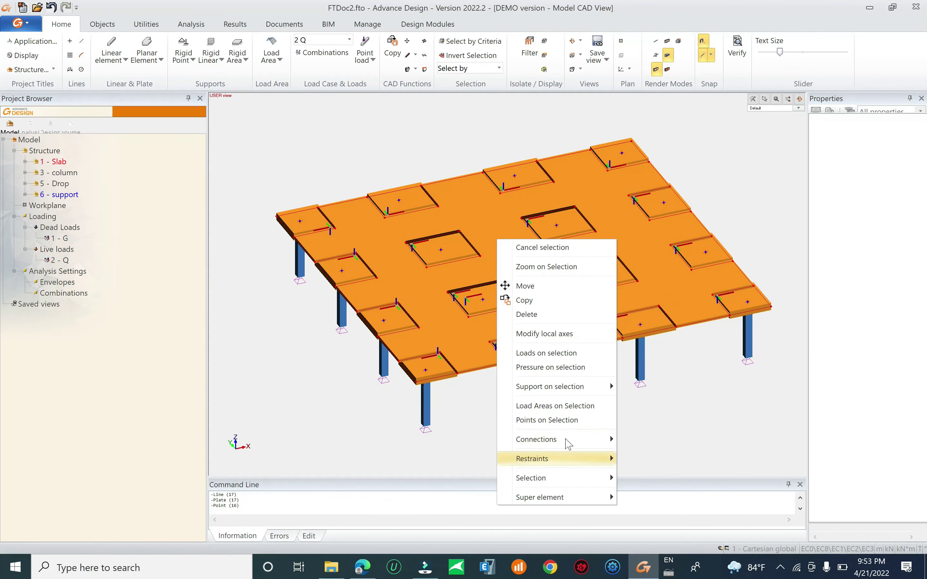
{"action": "mouse_move", "coordinate": [578, 387]}
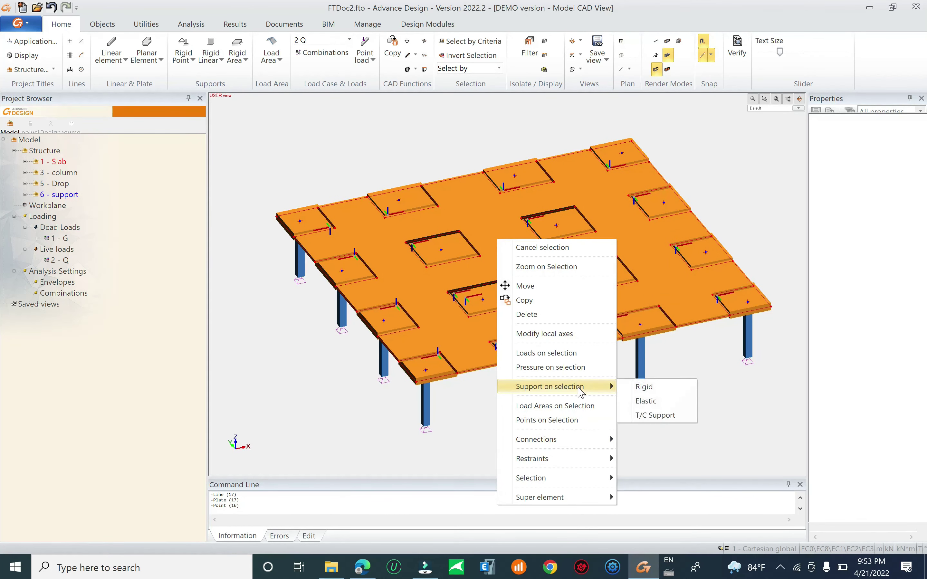
{"action": "left_click", "coordinate": [578, 407]}
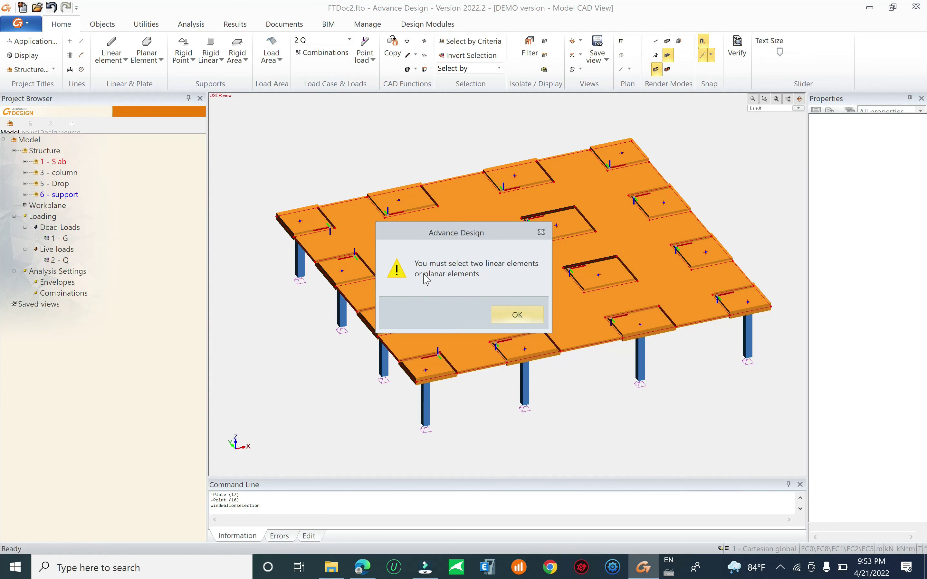
{"action": "left_click", "coordinate": [541, 232]}
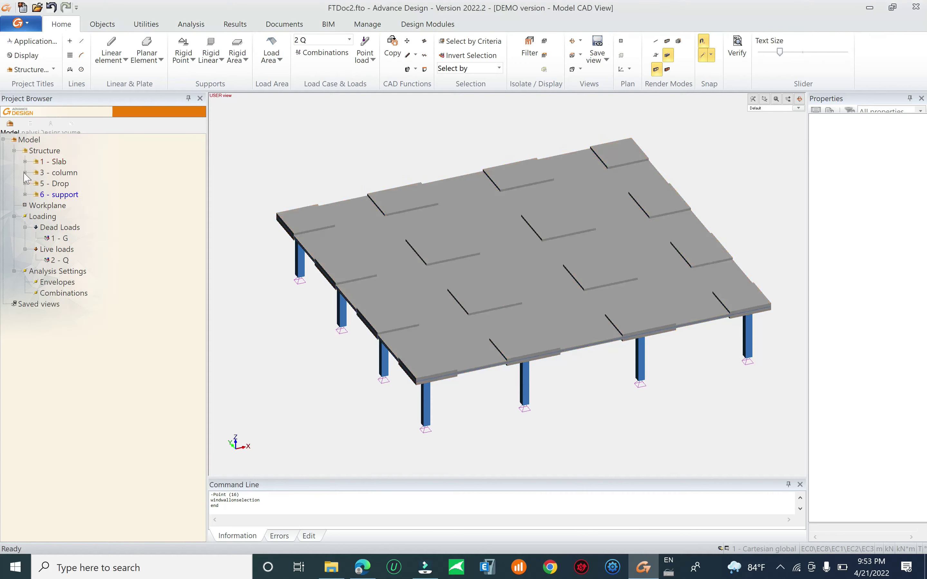
Delete LwPolyline 1 from the Slab system, keeping the slab plate.
{"action": "left_click", "coordinate": [25, 162]}
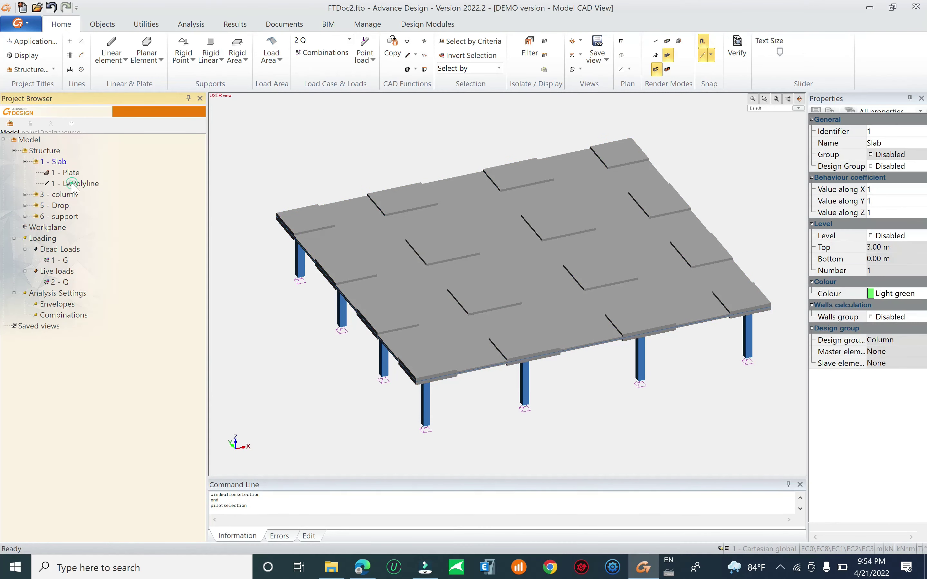
{"action": "left_click", "coordinate": [74, 185]}
{"action": "left_click", "coordinate": [72, 173]}
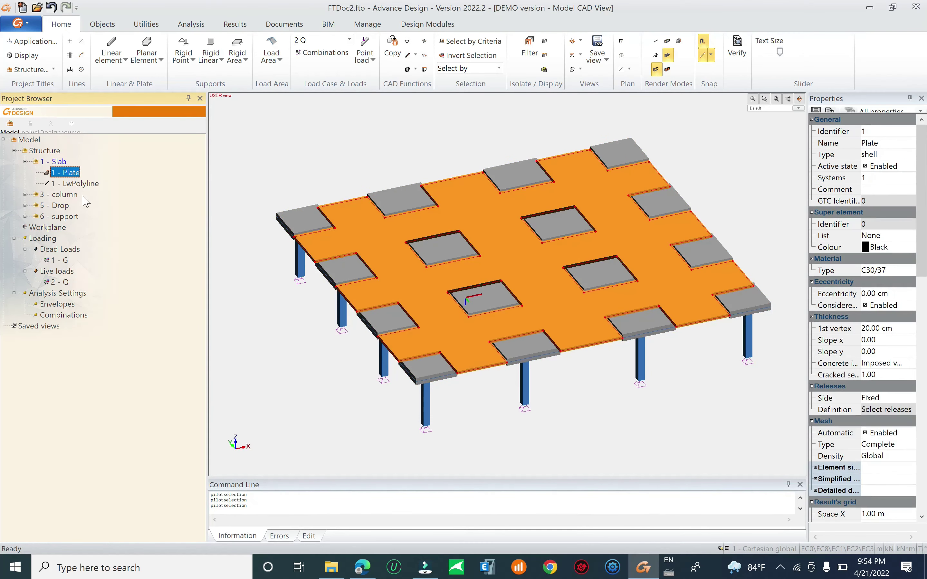
{"action": "left_click", "coordinate": [25, 195]}
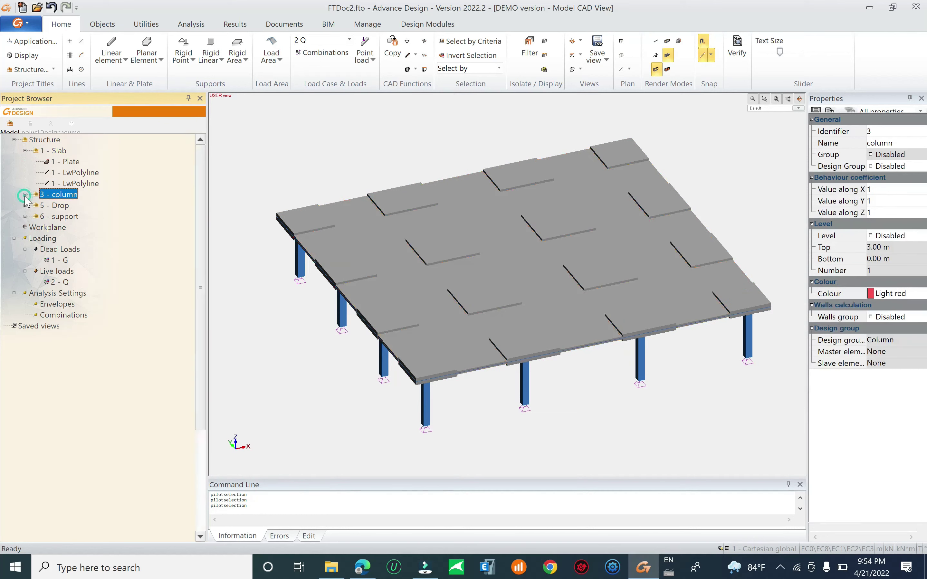
{"action": "left_click", "coordinate": [65, 173]}
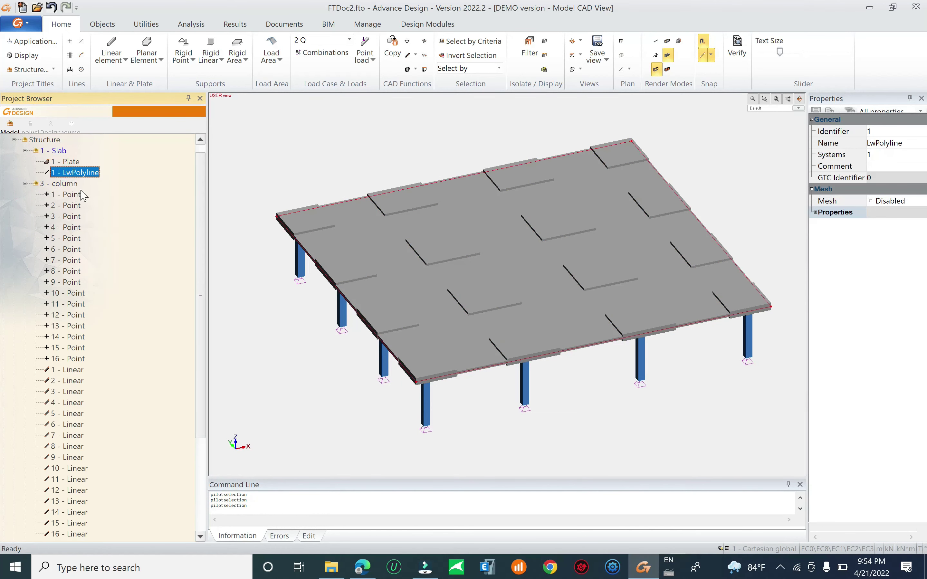
{"action": "right_click", "coordinate": [74, 177]}
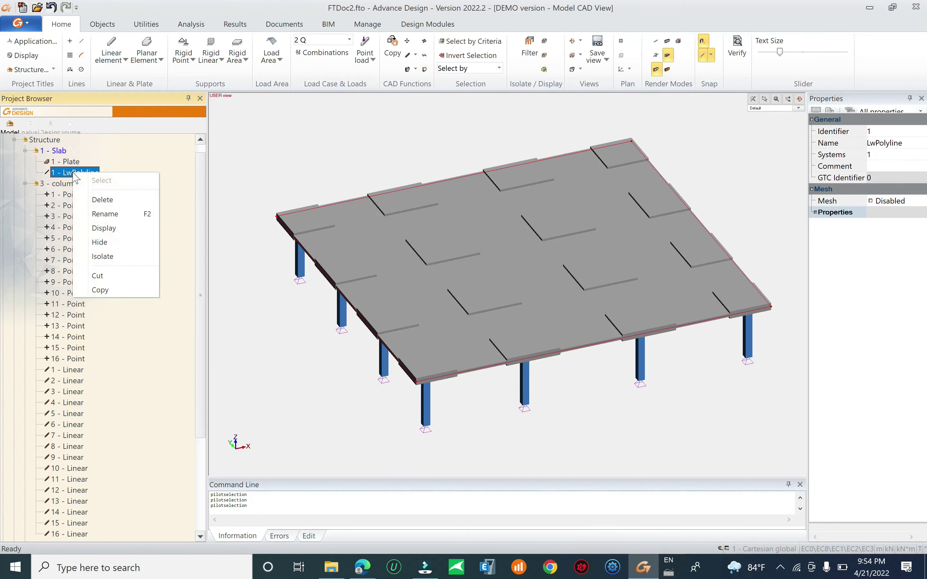
{"action": "left_click", "coordinate": [102, 200]}
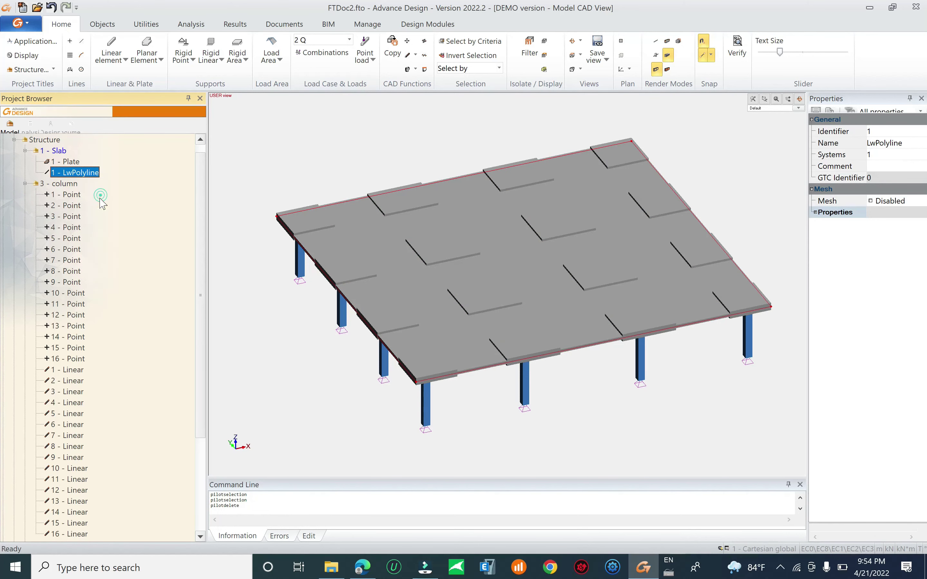
Delete points 1 to 16 from the column system, keeping the linear column elements.
{"action": "left_click", "coordinate": [63, 185]}
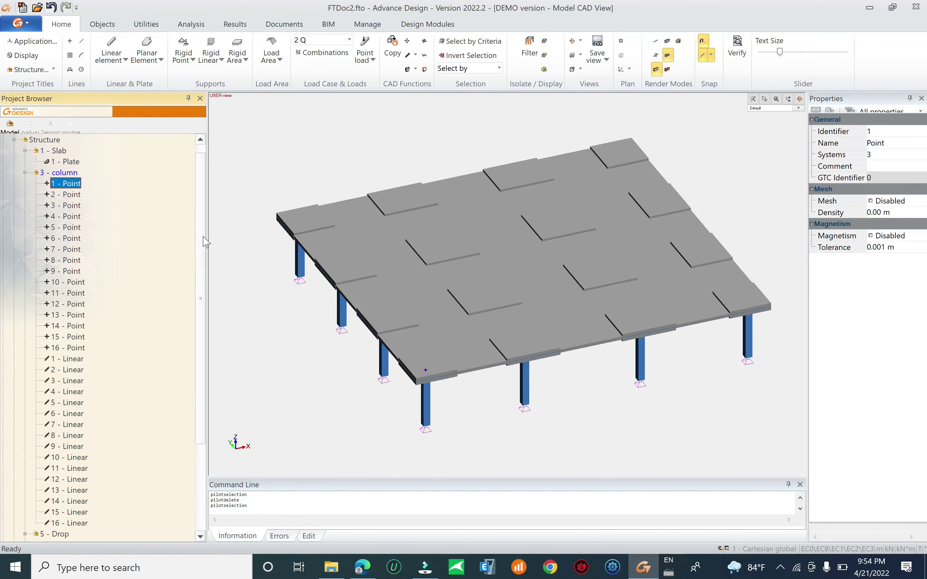
{"action": "scroll", "coordinate": [184, 230], "scroll_direction": "down", "scroll_amount": 2}
{"action": "left_click", "coordinate": [64, 302], "text": "shift"}
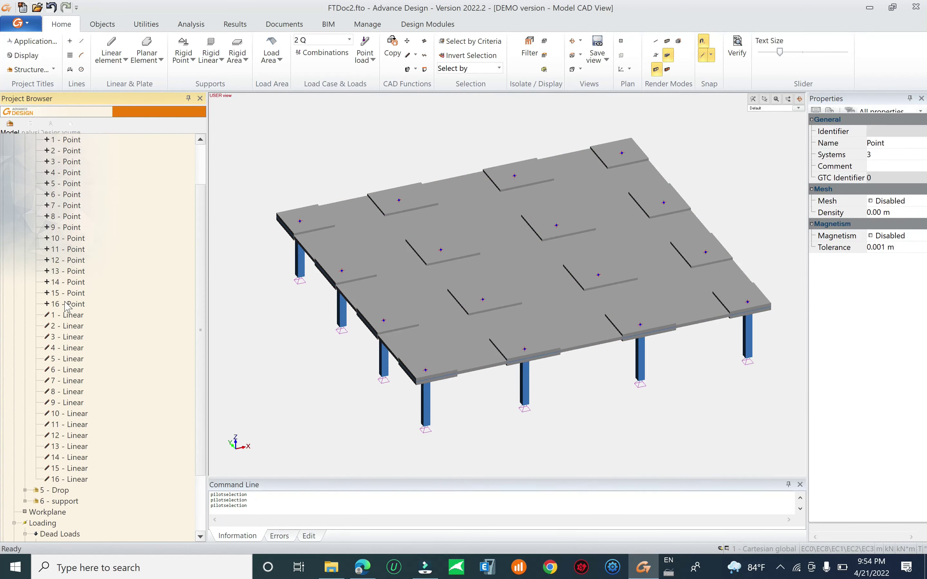
{"action": "right_click", "coordinate": [65, 302]}
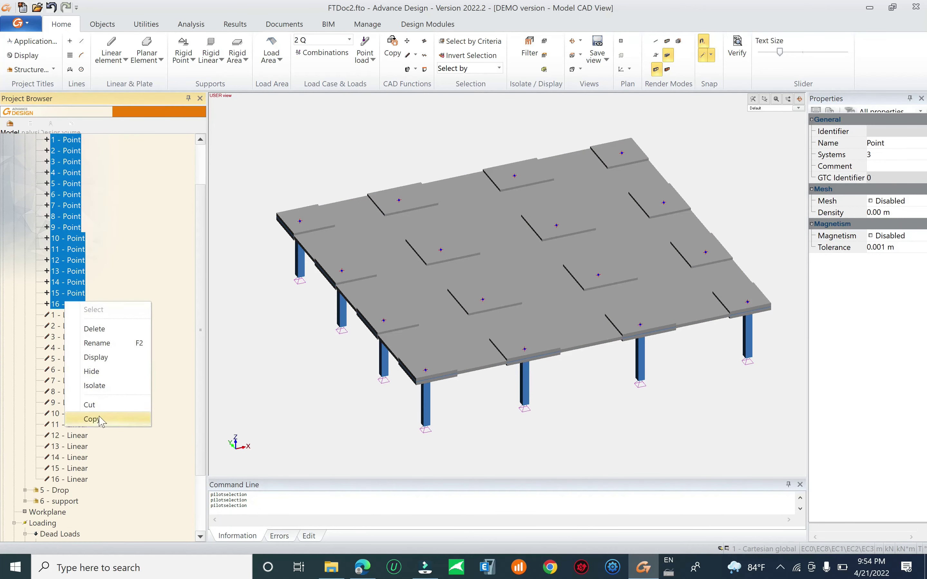
{"action": "left_click", "coordinate": [95, 329]}
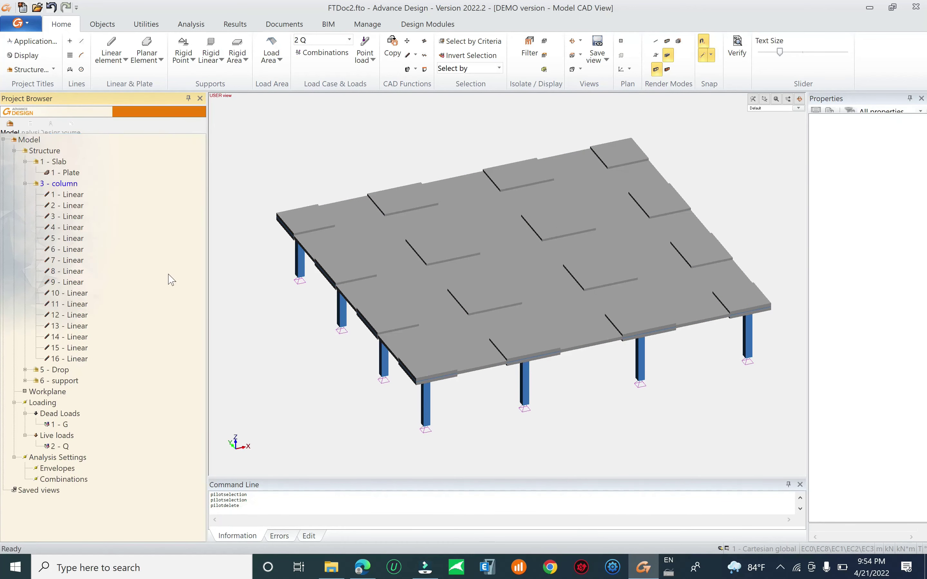
Delete LwPolyline elements 2 to 17 from the Drop system, keeping its plates.
{"action": "double_click", "coordinate": [54, 369]}
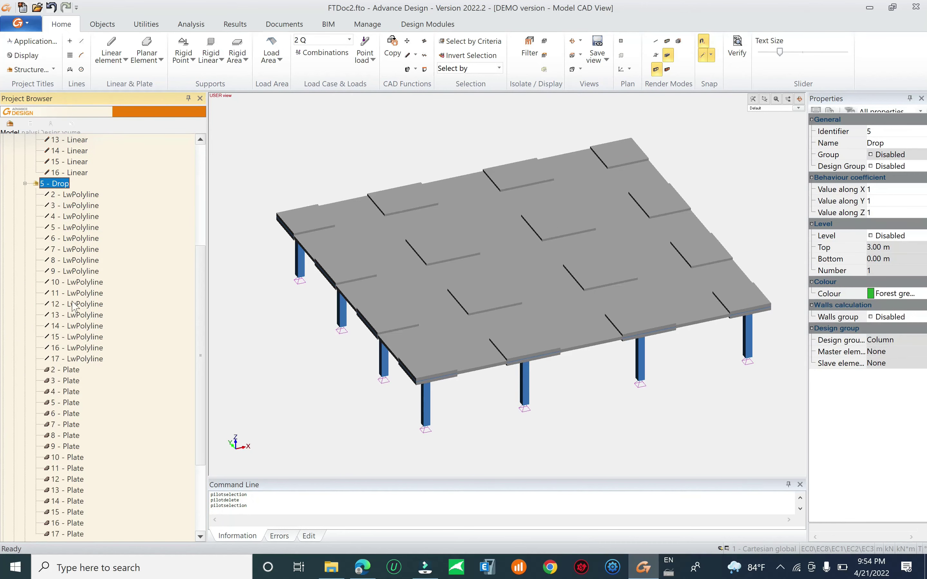
{"action": "left_click", "coordinate": [87, 194]}
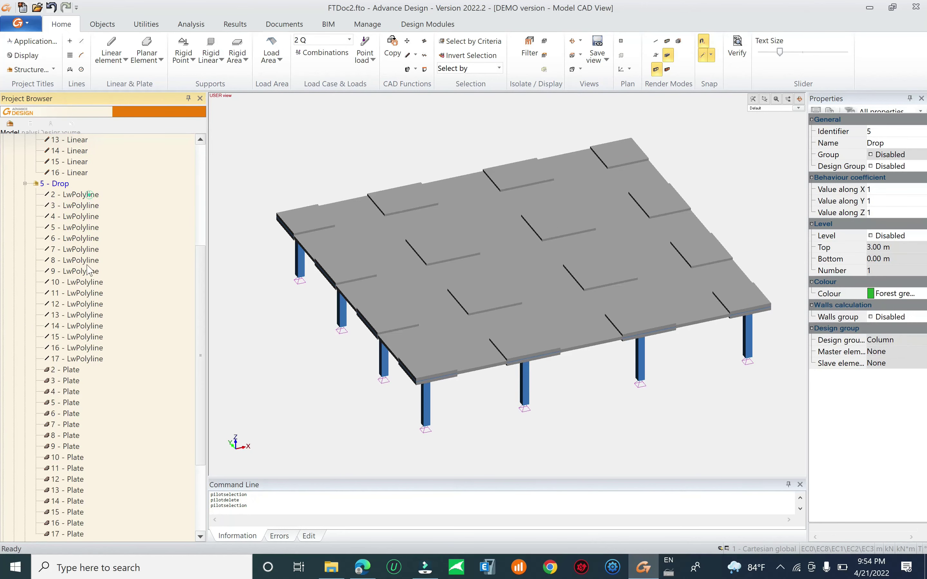
{"action": "left_click", "coordinate": [81, 360], "text": "shift"}
{"action": "right_click", "coordinate": [81, 359]}
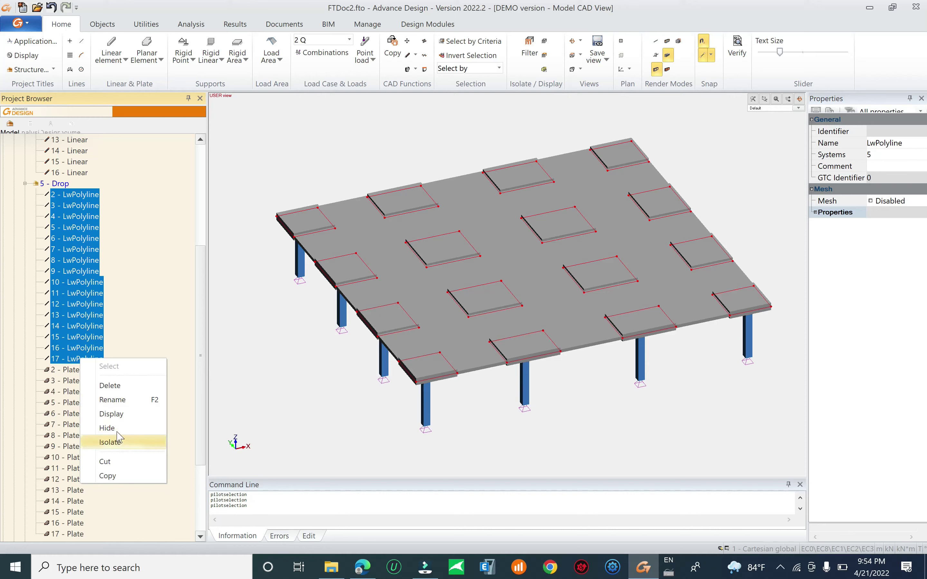
{"action": "left_click", "coordinate": [122, 386]}
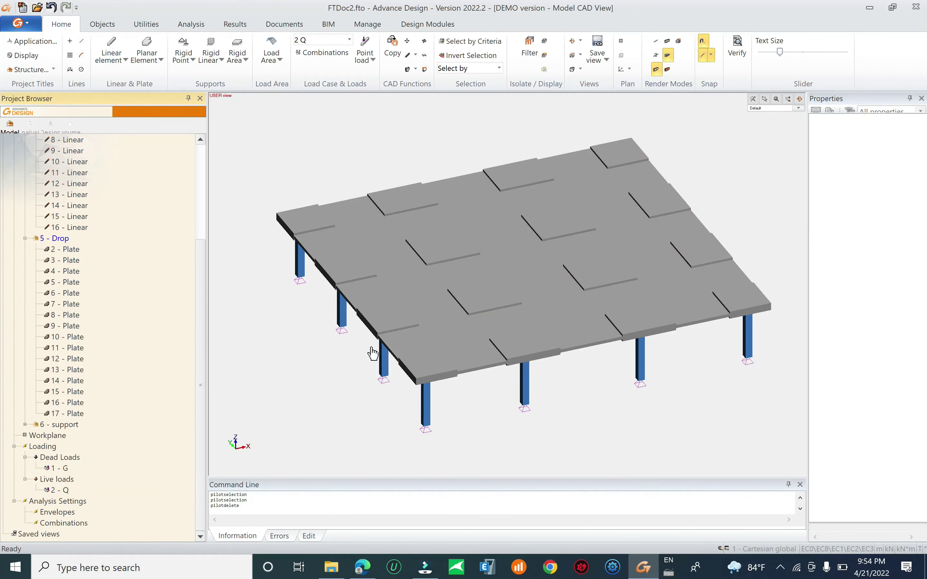
Create area loads on the slab and all drop plates in load case 2, with FZ set to -3 kN.
{"action": "middle_click_drag", "start_coordinate": [361, 344], "coordinate": [337, 307]}
{"action": "left_click_drag", "start_coordinate": [270, 210], "coordinate": [787, 289]}
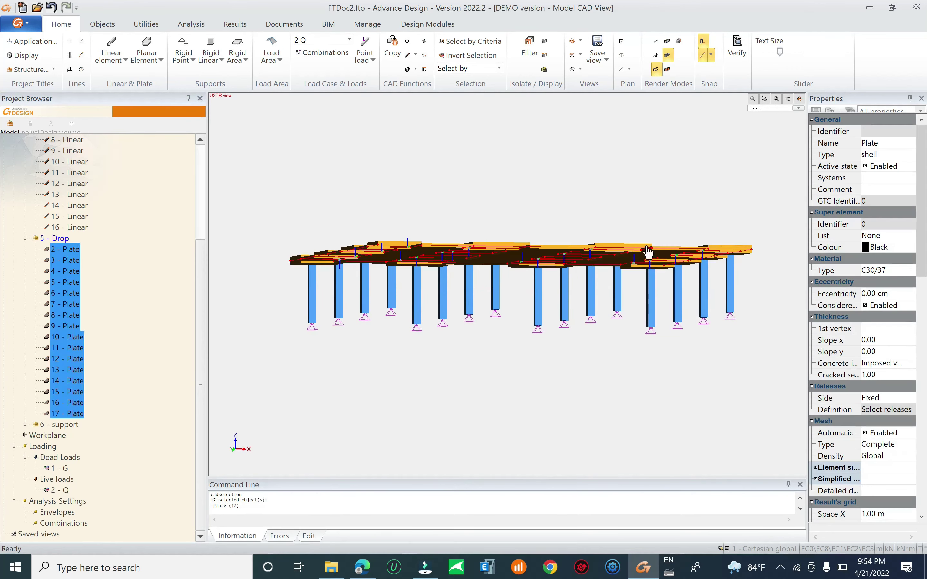
{"action": "middle_click_drag", "start_coordinate": [508, 286], "coordinate": [510, 310]}
{"action": "right_click", "coordinate": [505, 261]}
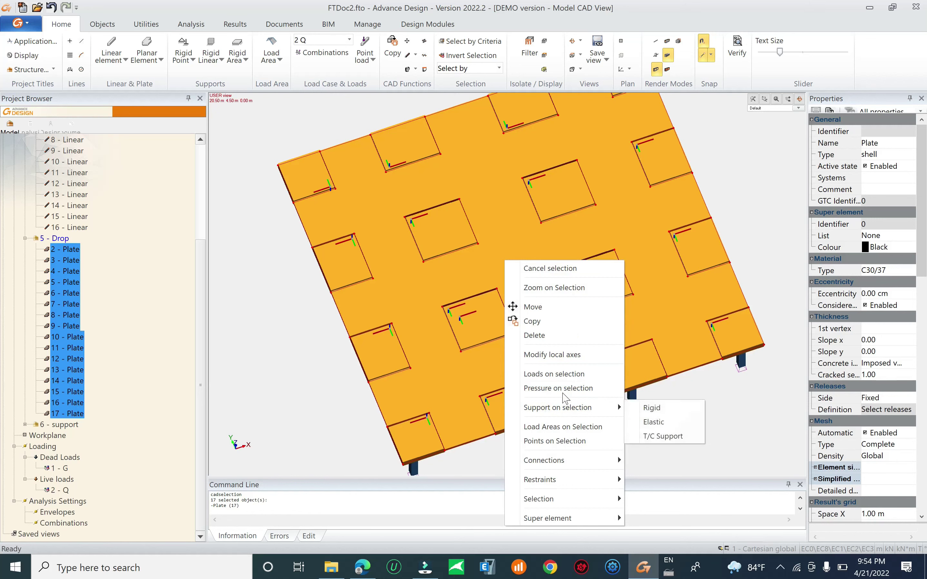
{"action": "left_click", "coordinate": [557, 374]}
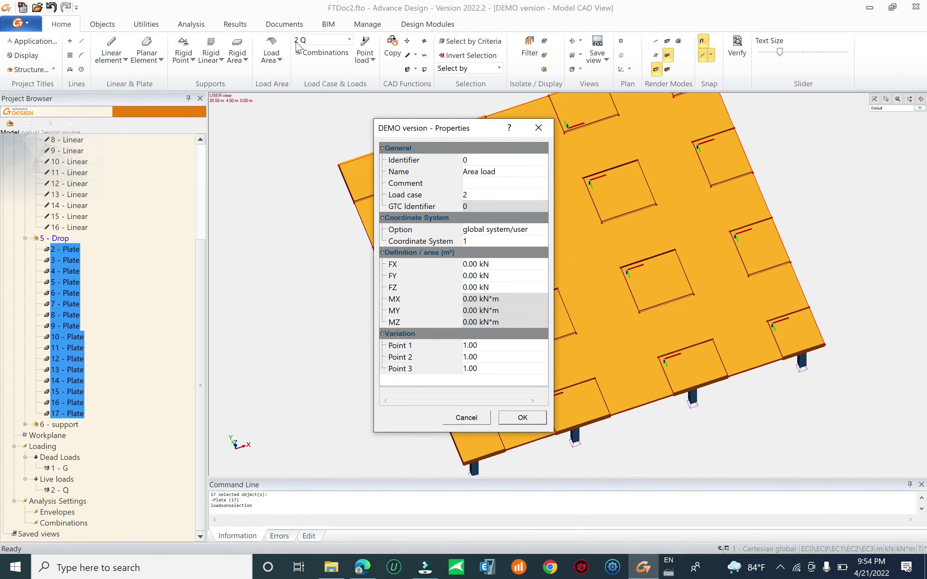
{"action": "left_click", "coordinate": [505, 287]}
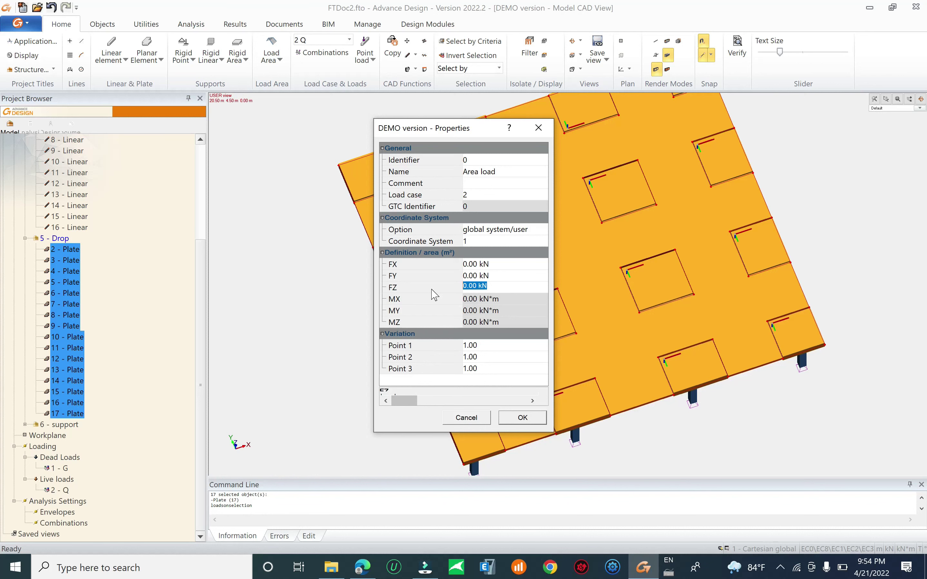
{"action": "type", "text": "-3"}
{"action": "left_click", "coordinate": [524, 418]}
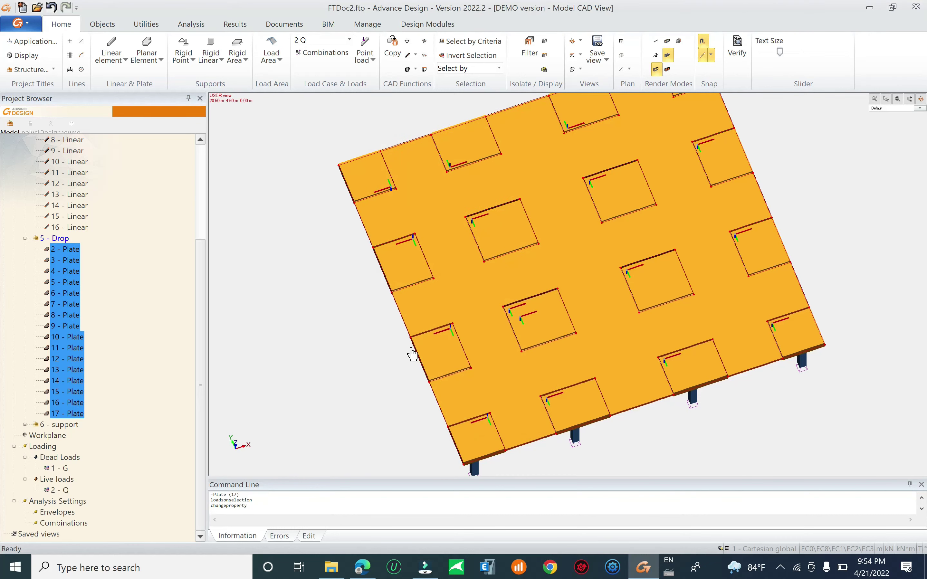
{"action": "middle_click_drag", "start_coordinate": [317, 263], "coordinate": [265, 217]}
{"action": "key", "text": "Escape"}
Auto-scale the display of the loads in the model view.
{"action": "right_click", "coordinate": [261, 185]}
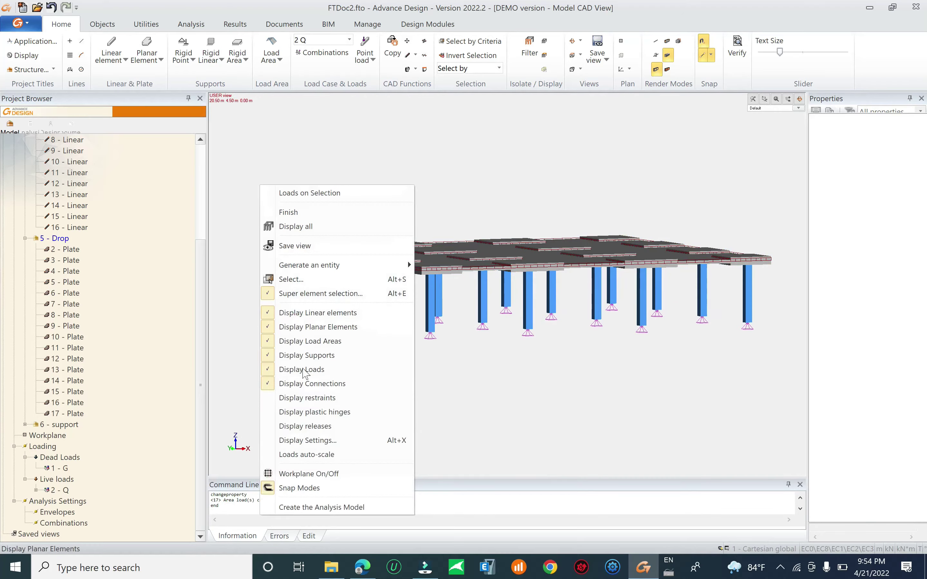
{"action": "left_click", "coordinate": [307, 454]}
{"action": "middle_click_drag", "start_coordinate": [474, 346], "coordinate": [478, 369]}
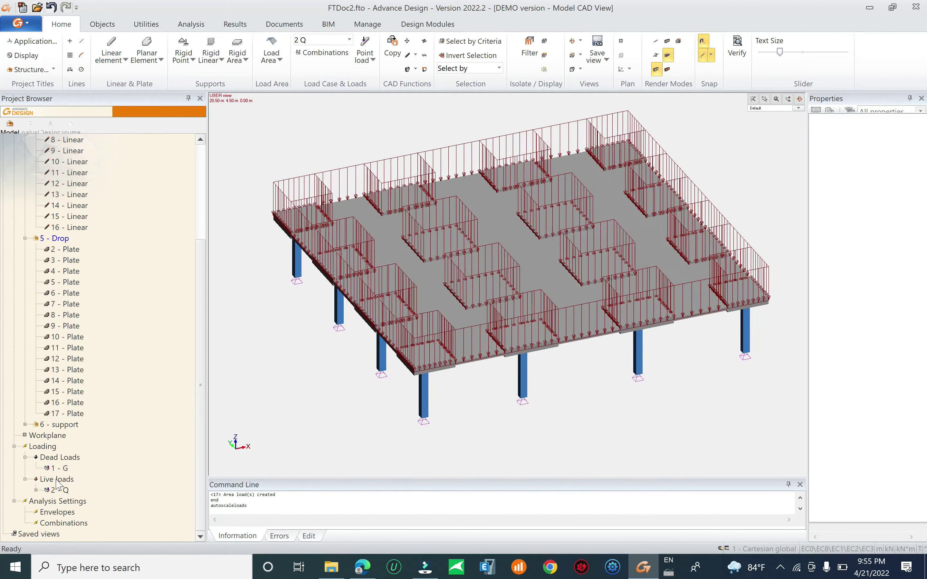
Examine the area loads listed under live load case Q and the contents of dead load case G.
{"action": "double_click", "coordinate": [37, 493]}
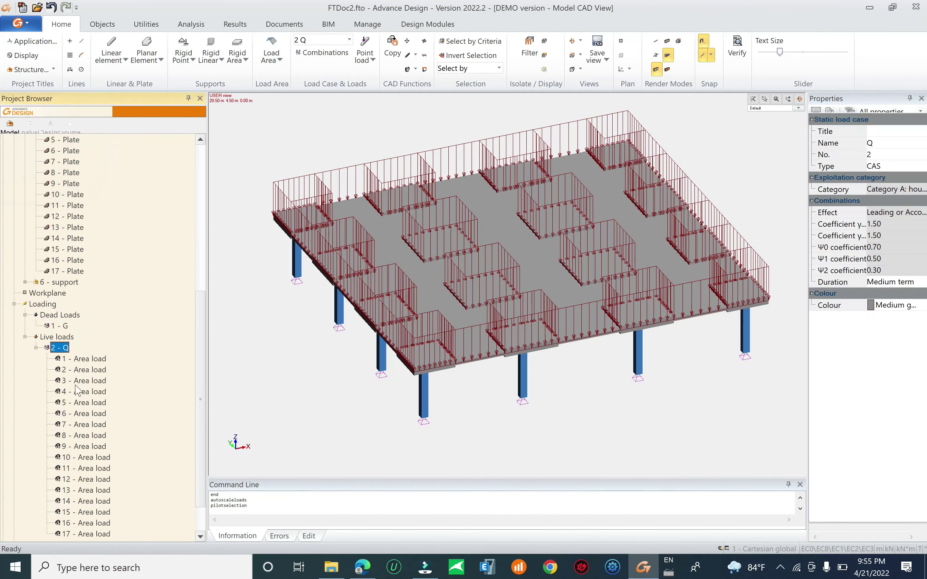
{"action": "key", "text": "Escape"}
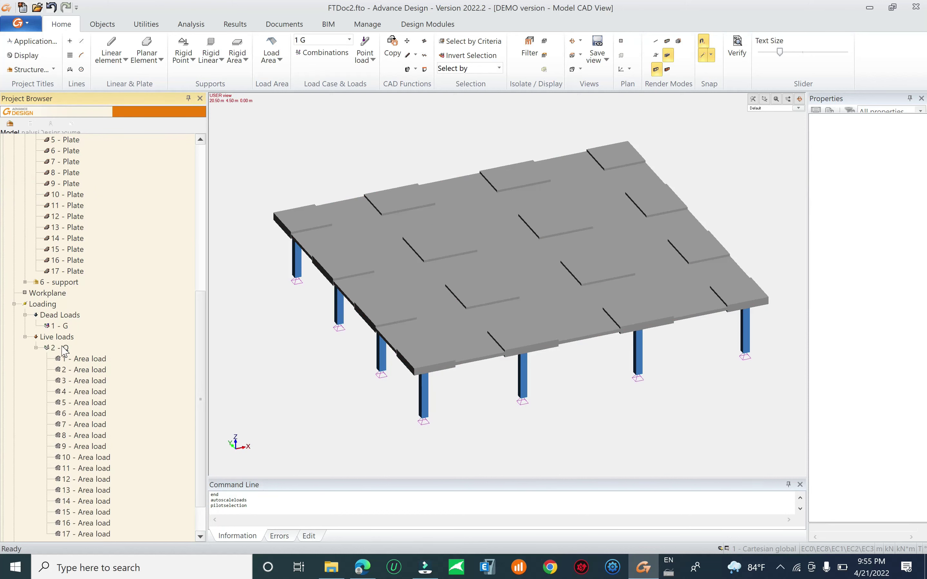
{"action": "left_click", "coordinate": [59, 326]}
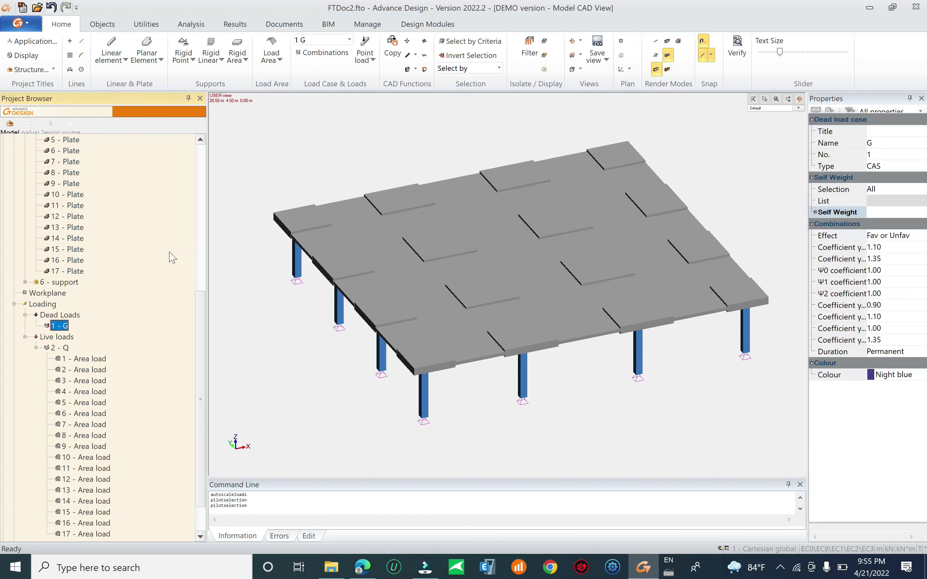
{"action": "middle_click_drag", "start_coordinate": [385, 259], "coordinate": [389, 223], "text": "shift"}
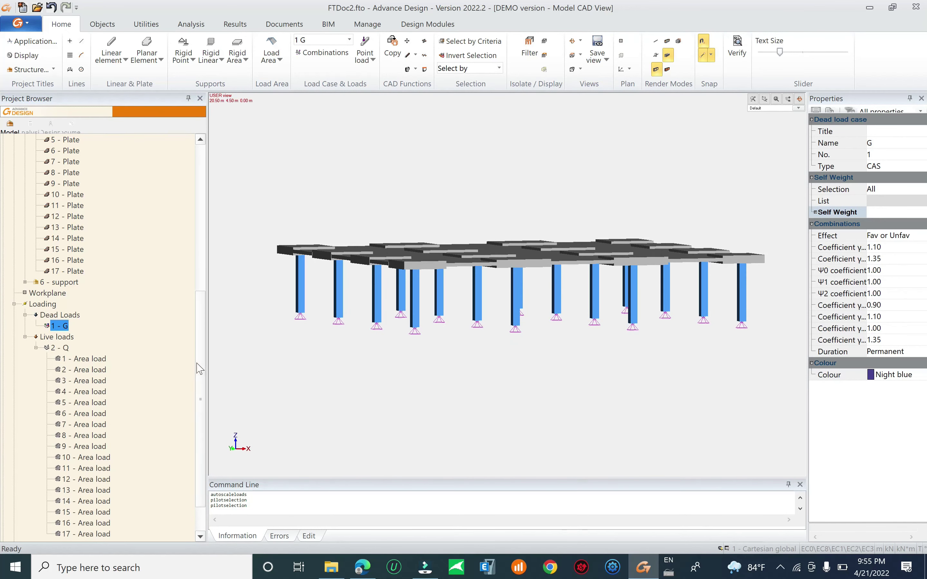
Try to copy area loads 1 to 17 from live load case Q into dead load case G.
{"action": "left_click_drag", "start_coordinate": [198, 368], "coordinate": [191, 502]}
{"action": "left_click", "coordinate": [72, 316]}
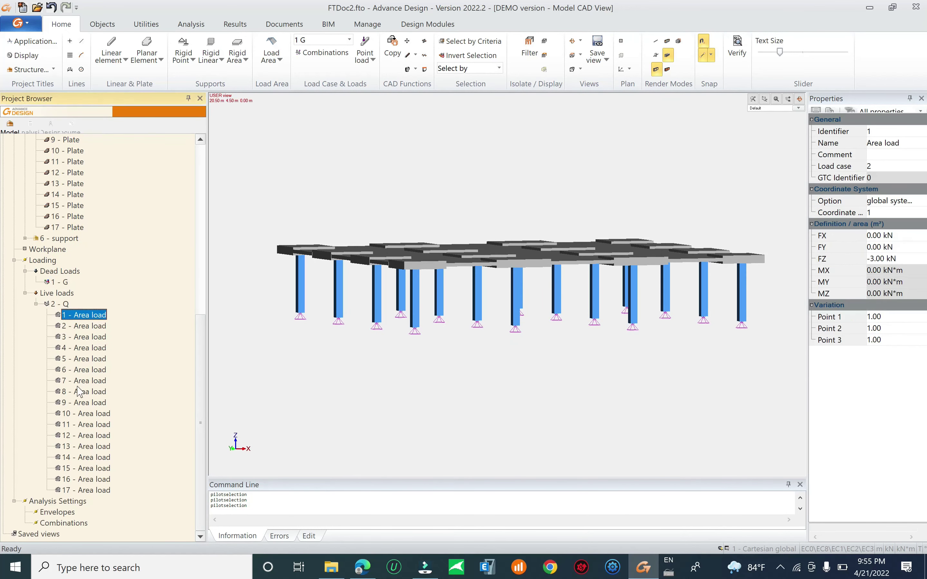
{"action": "left_click", "coordinate": [83, 492], "text": "shift"}
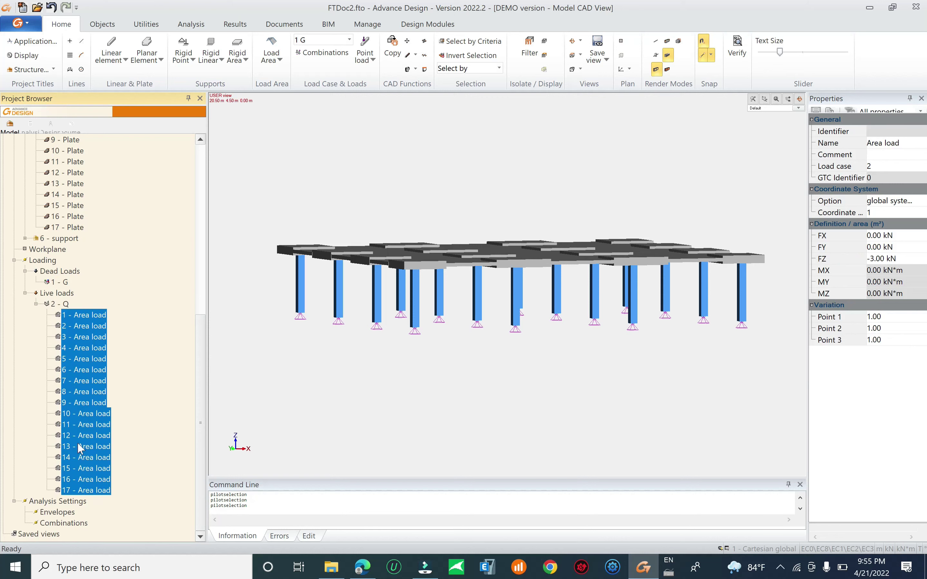
{"action": "right_click", "coordinate": [75, 401]}
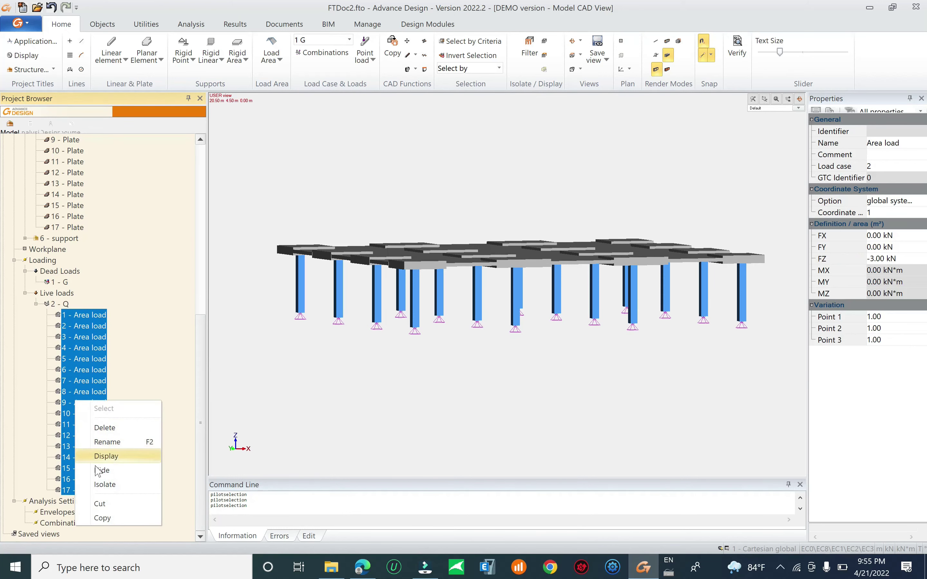
{"action": "left_click", "coordinate": [107, 518]}
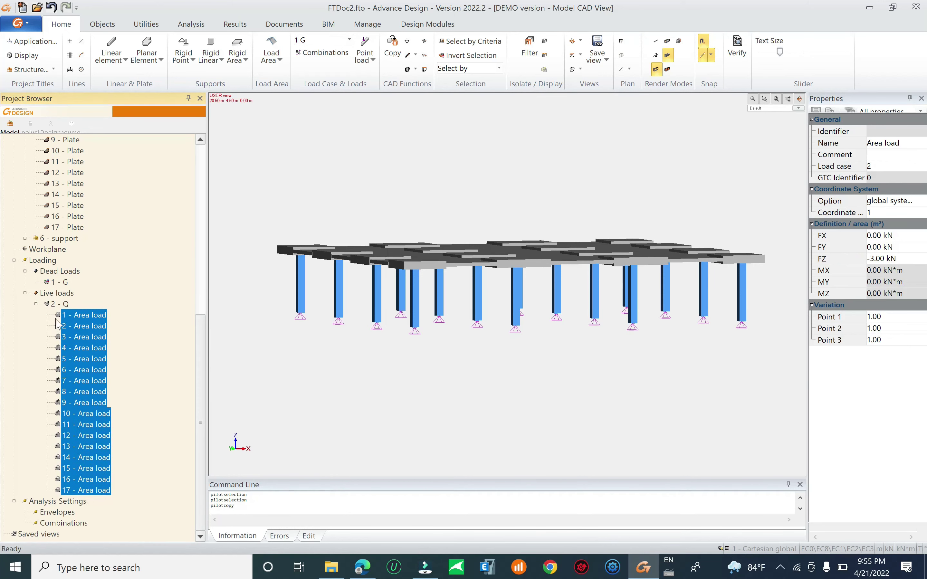
{"action": "left_click", "coordinate": [57, 283]}
{"action": "right_click", "coordinate": [59, 284]}
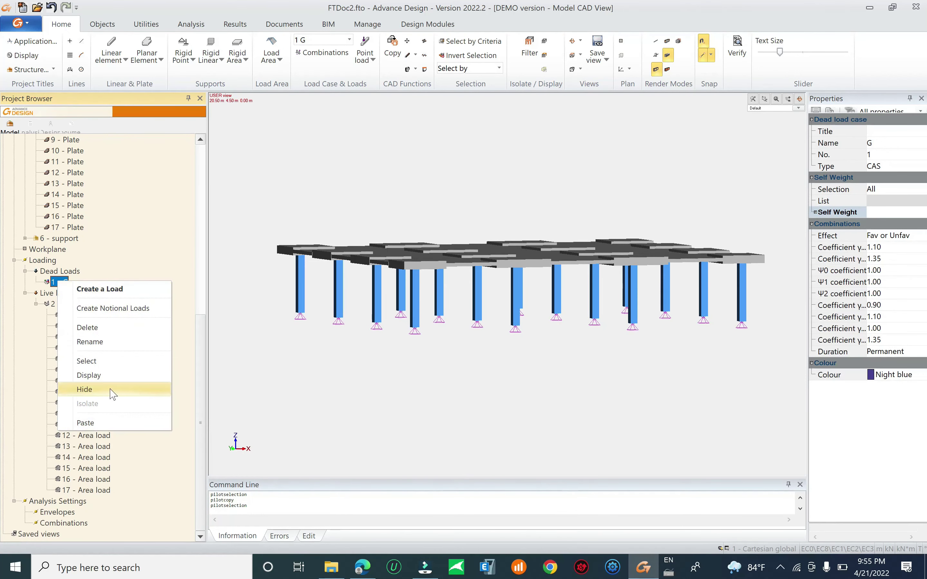
{"action": "left_click", "coordinate": [95, 423]}
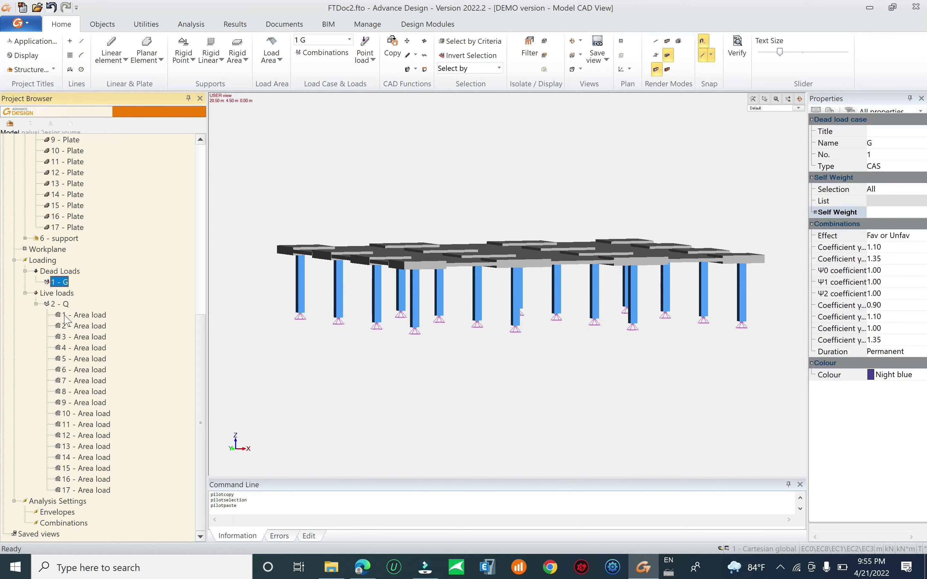
Display live load case Q and paste a copy of its area loads 1 to 17 into dead load case G.
{"action": "left_click", "coordinate": [61, 305]}
{"action": "scroll", "coordinate": [77, 345], "scroll_direction": "up", "scroll_amount": 5}
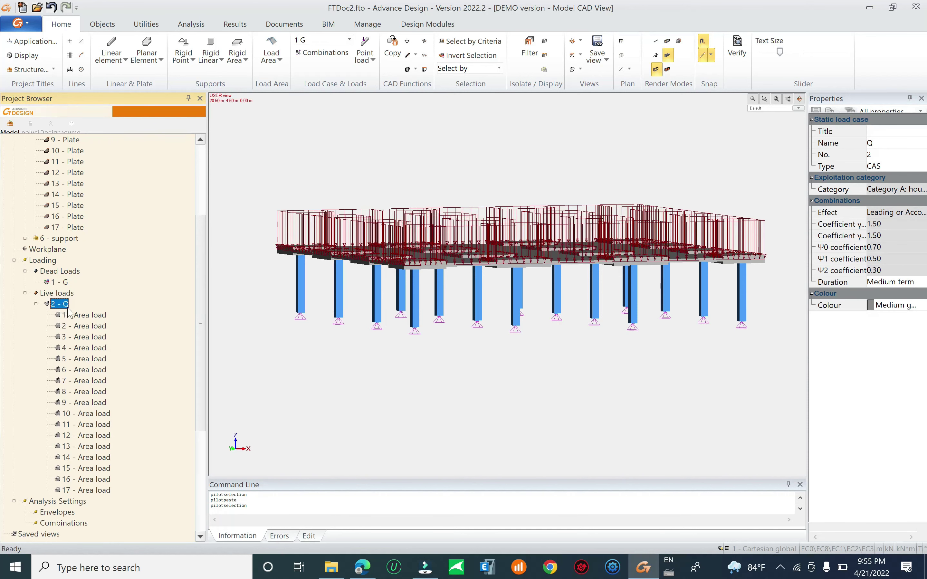
{"action": "scroll", "coordinate": [155, 372], "scroll_direction": "down", "scroll_amount": 4}
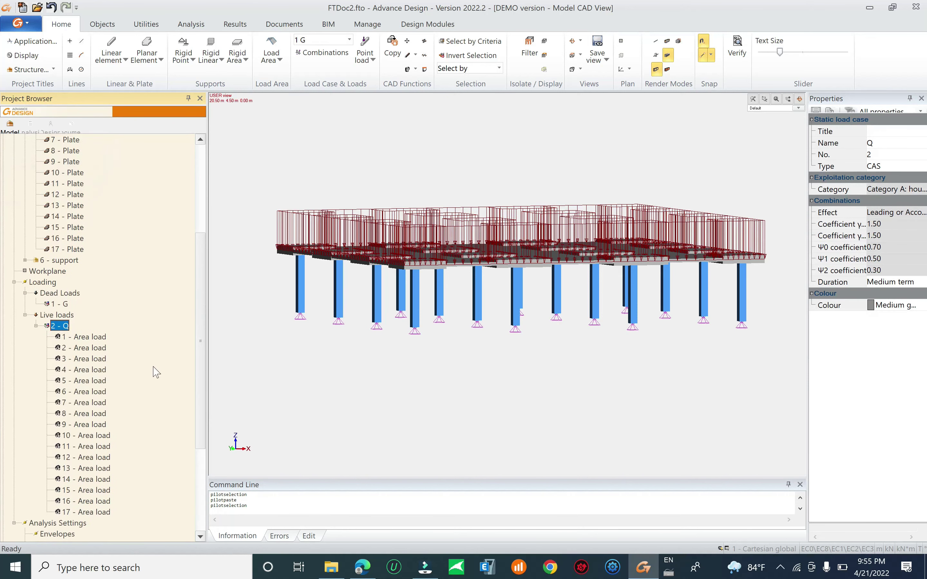
{"action": "left_click", "coordinate": [93, 337]}
{"action": "left_click", "coordinate": [97, 512], "text": "shift"}
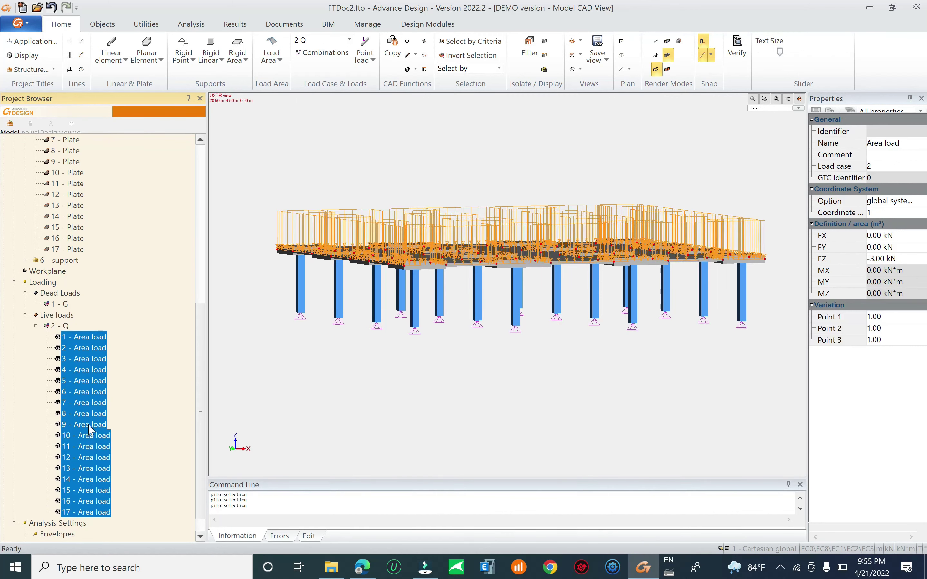
{"action": "right_click", "coordinate": [89, 413]}
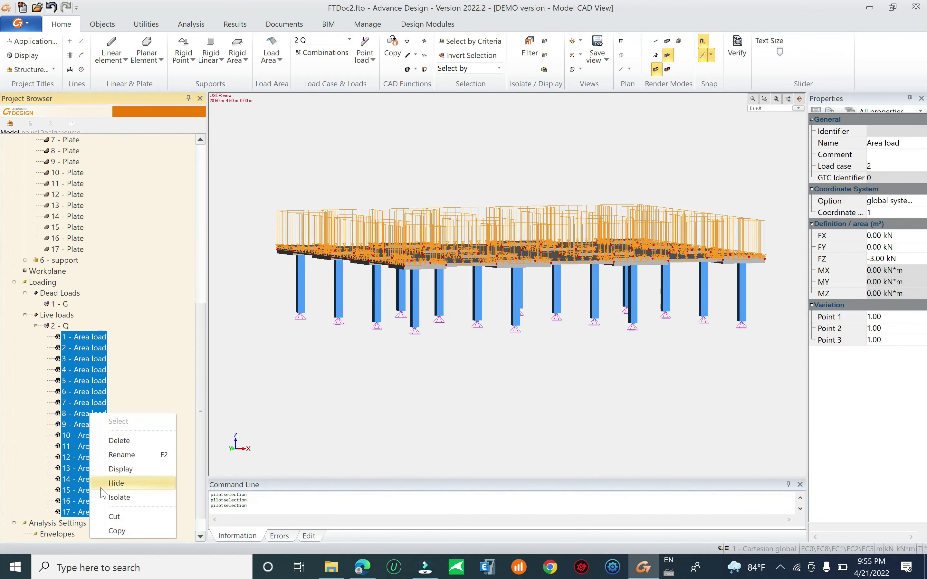
{"action": "left_click", "coordinate": [116, 531]}
{"action": "left_click", "coordinate": [58, 304]}
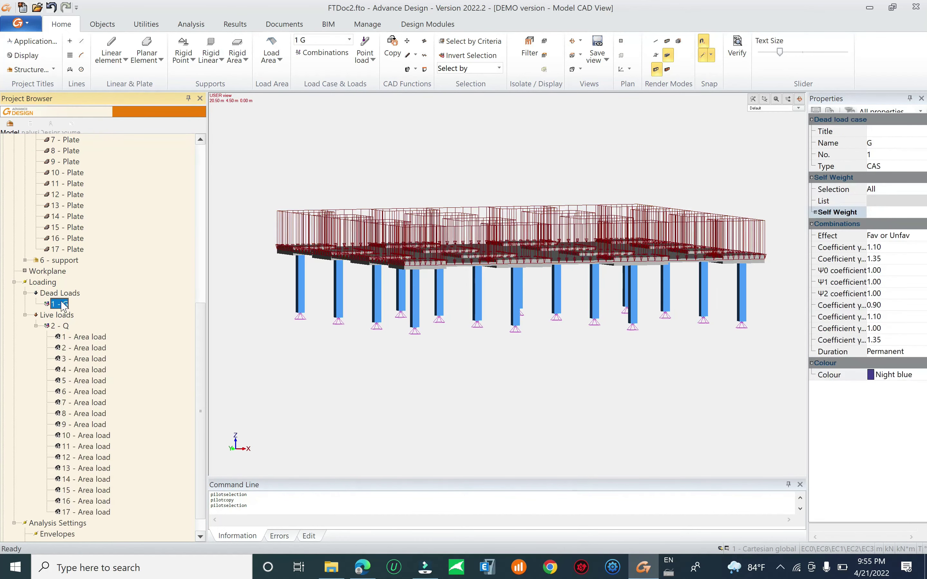
{"action": "right_click", "coordinate": [58, 304]}
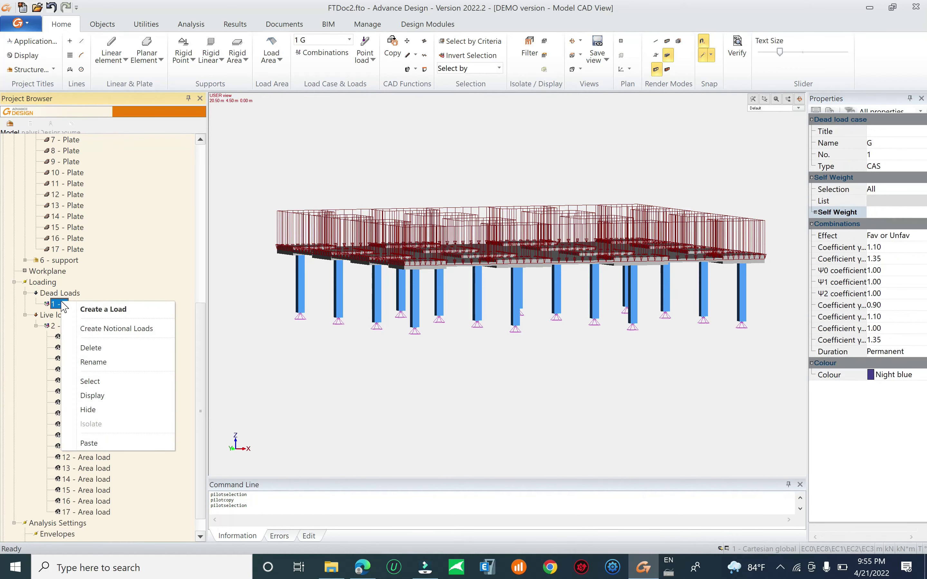
{"action": "left_click", "coordinate": [91, 443]}
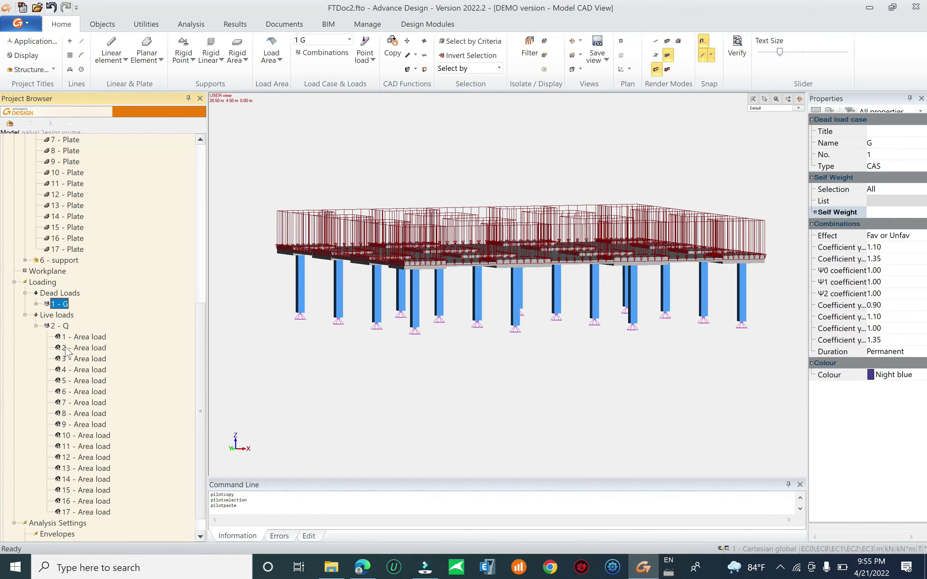
Set FZ to -1.2 kN for all area loads in dead load case G.
{"action": "double_click", "coordinate": [46, 326]}
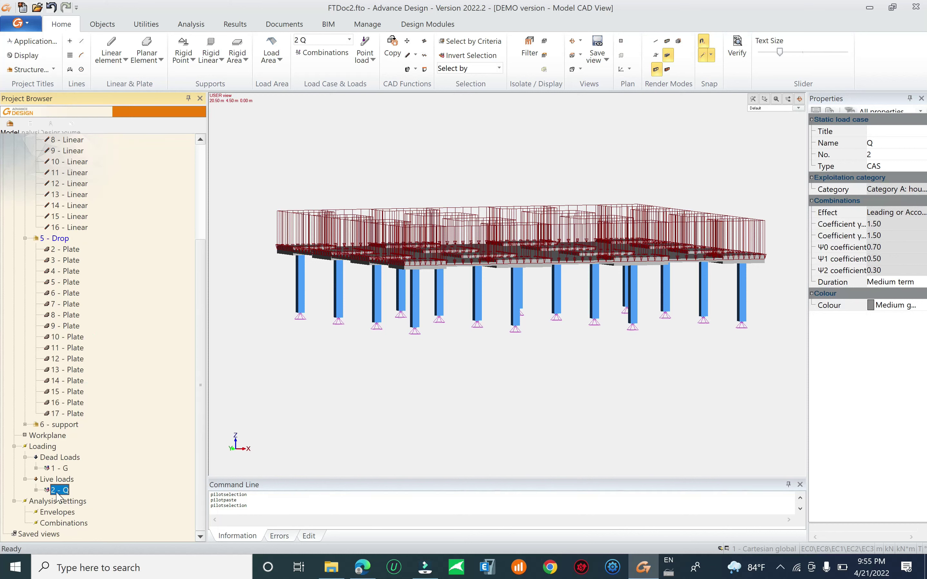
{"action": "key", "text": "Escape"}
{"action": "double_click", "coordinate": [37, 469]}
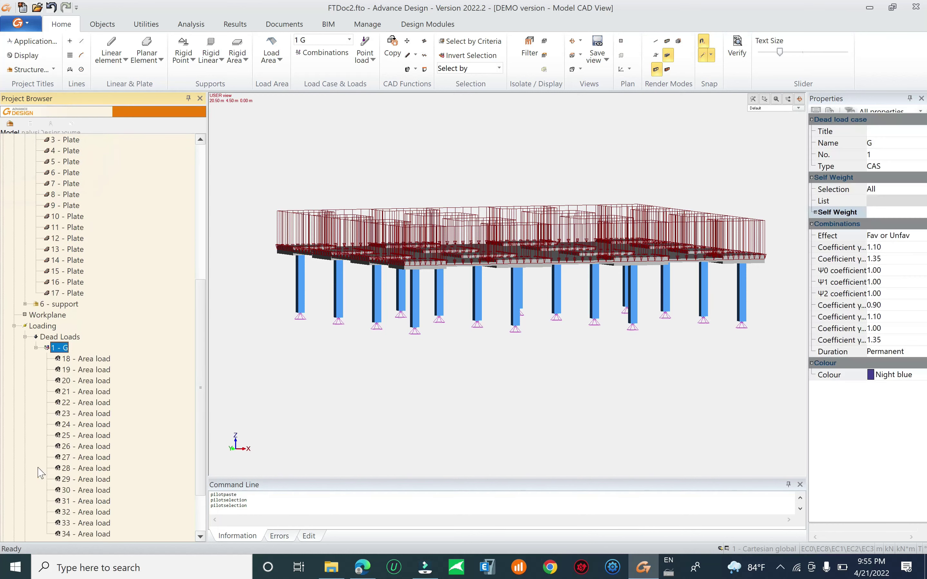
{"action": "key", "text": "Down"}
{"action": "scroll", "coordinate": [172, 413], "scroll_direction": "down", "scroll_amount": 2}
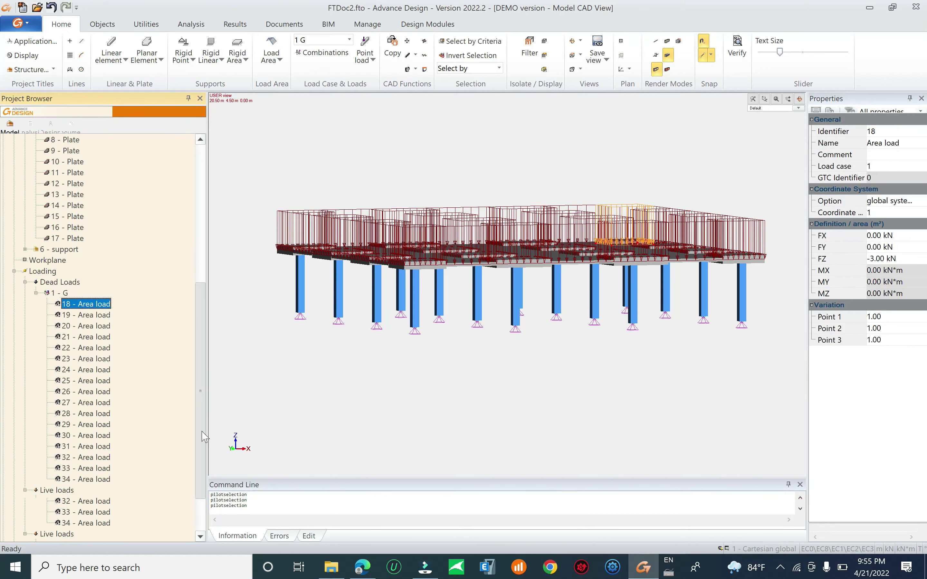
{"action": "left_click", "coordinate": [109, 468], "text": "shift"}
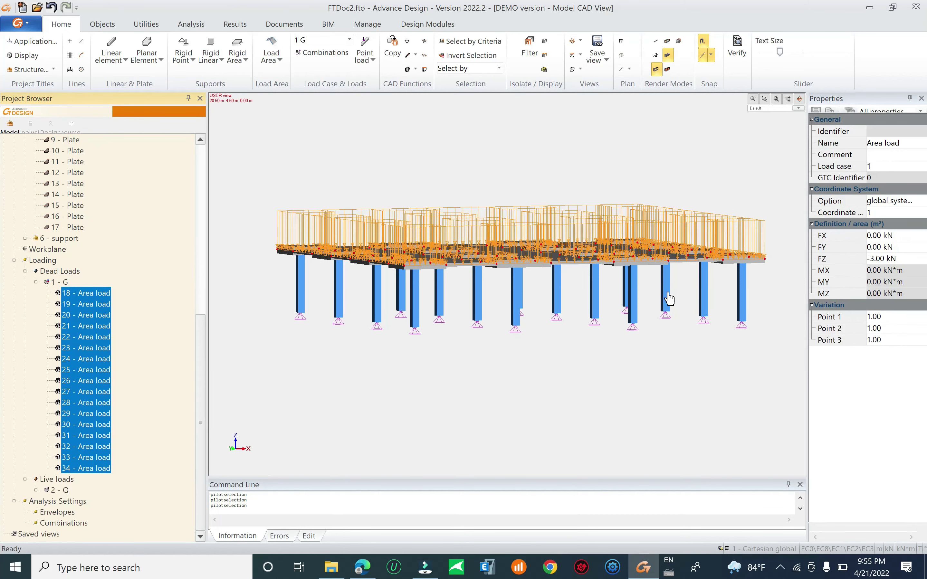
{"action": "left_click", "coordinate": [895, 262]}
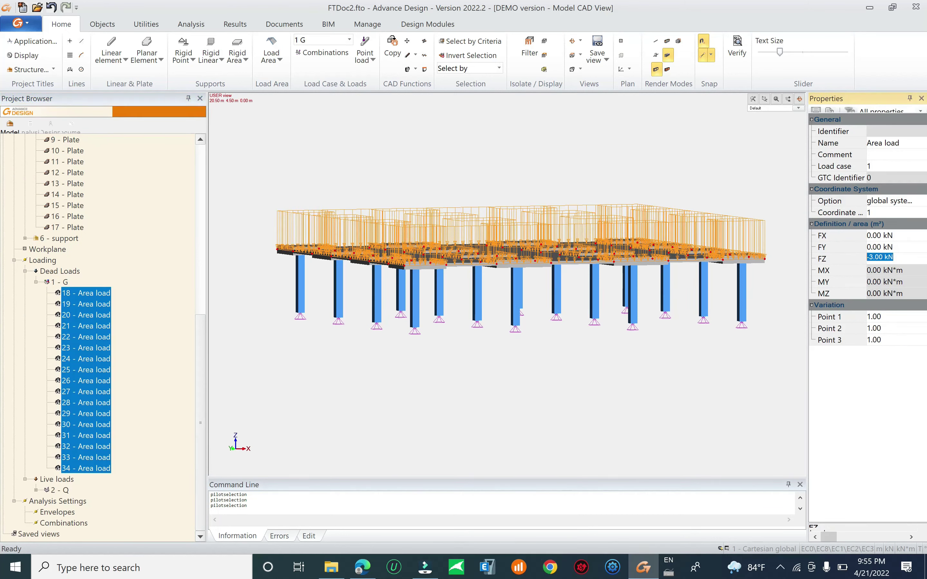
{"action": "type", "text": "-1.2"}
{"action": "key", "text": "Return"}
{"action": "key", "text": "Escape"}
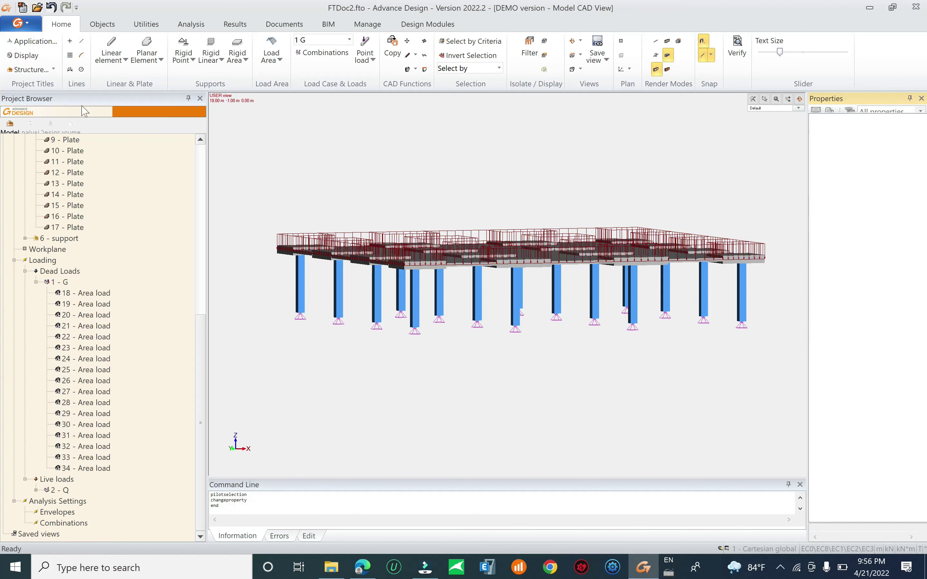
Annotate the area loads with the Intensity&Units attribute in the display settings and apply the change to the model view.
{"action": "left_click", "coordinate": [24, 55]}
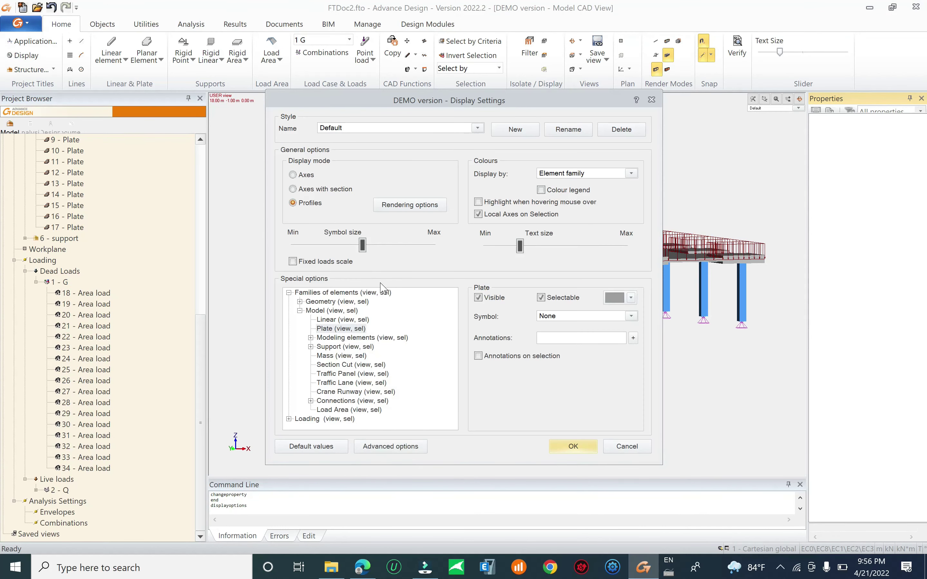
{"action": "left_click", "coordinate": [289, 419]}
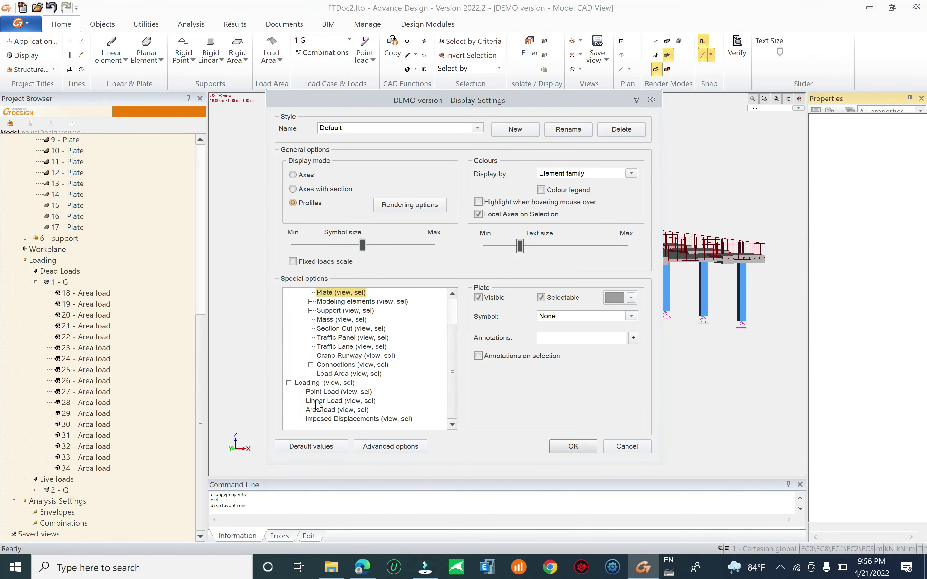
{"action": "left_click", "coordinate": [337, 410]}
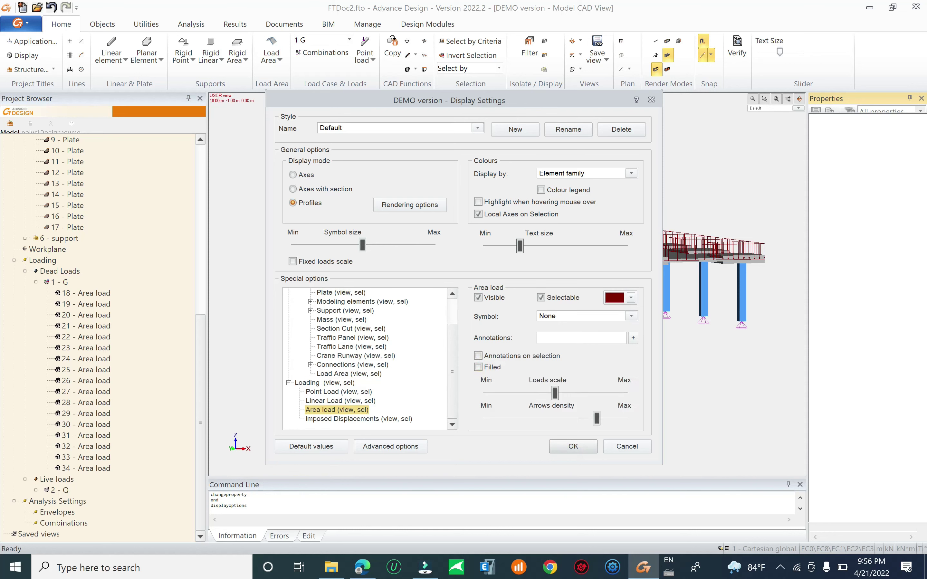
{"action": "left_click", "coordinate": [633, 337]}
{"action": "scroll", "coordinate": [383, 291], "scroll_direction": "down", "scroll_amount": 3}
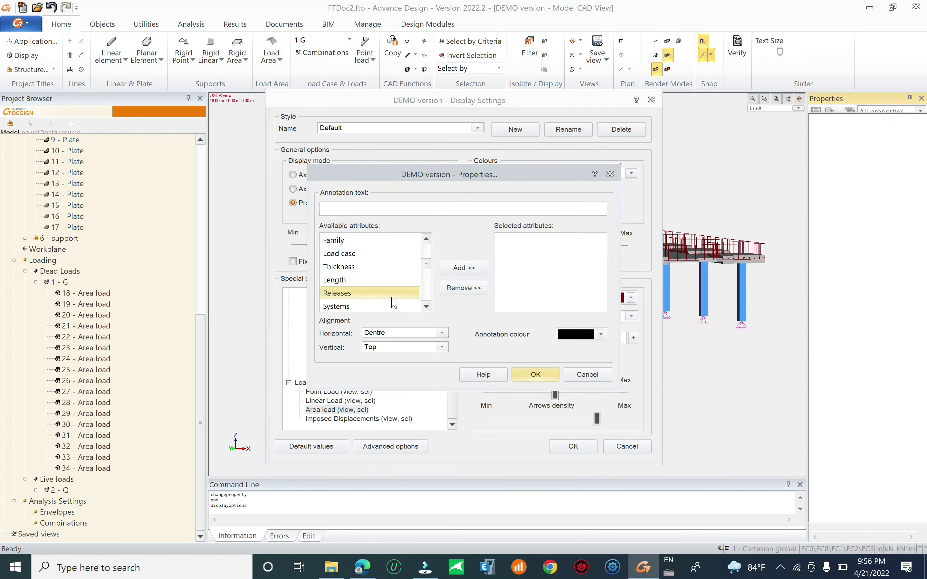
{"action": "scroll", "coordinate": [385, 292], "scroll_direction": "up", "scroll_amount": 1}
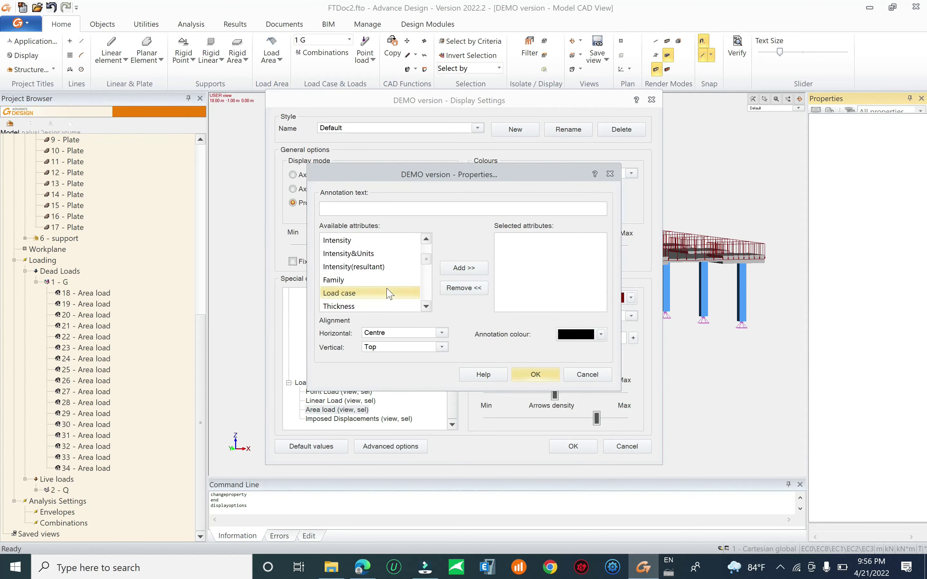
{"action": "left_click", "coordinate": [345, 253]}
{"action": "left_click", "coordinate": [448, 267]}
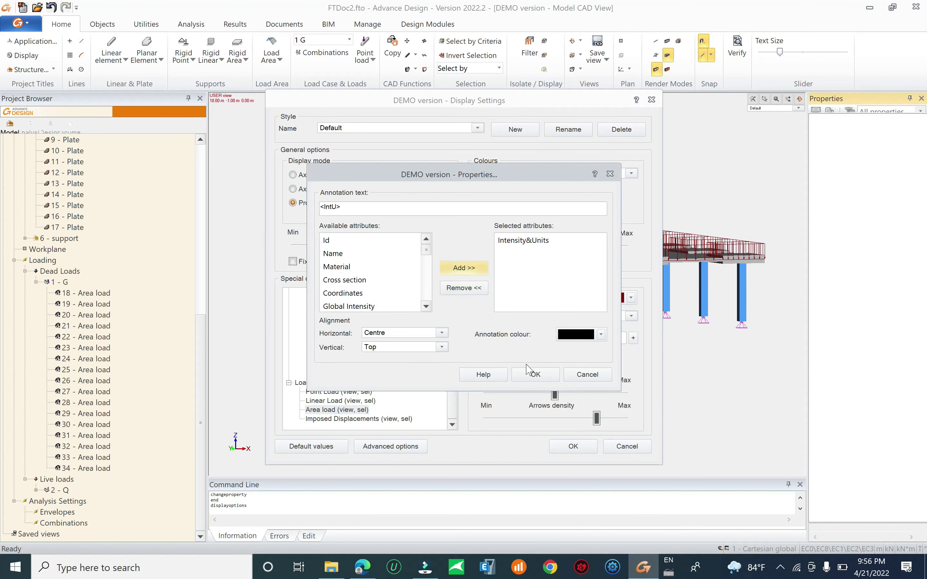
{"action": "left_click", "coordinate": [536, 374]}
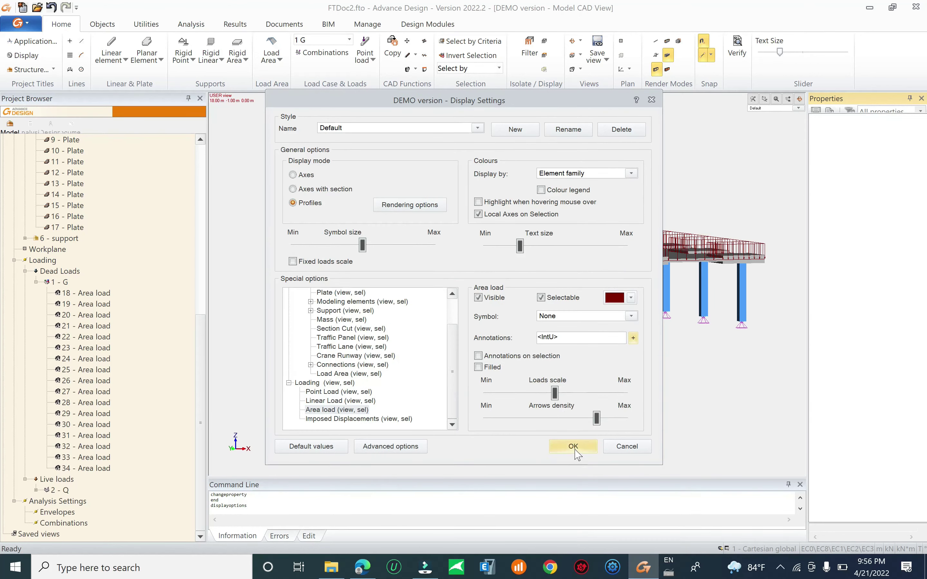
{"action": "key", "text": "Return"}
{"action": "mouse_move", "coordinate": [476, 347]}
{"action": "middle_mouse_down"}
{"action": "mouse_move", "coordinate": [480, 386]}
{"action": "mouse_move", "coordinate": [472, 335]}
{"action": "mouse_move", "coordinate": [472, 346]}
{"action": "middle_mouse_up"}
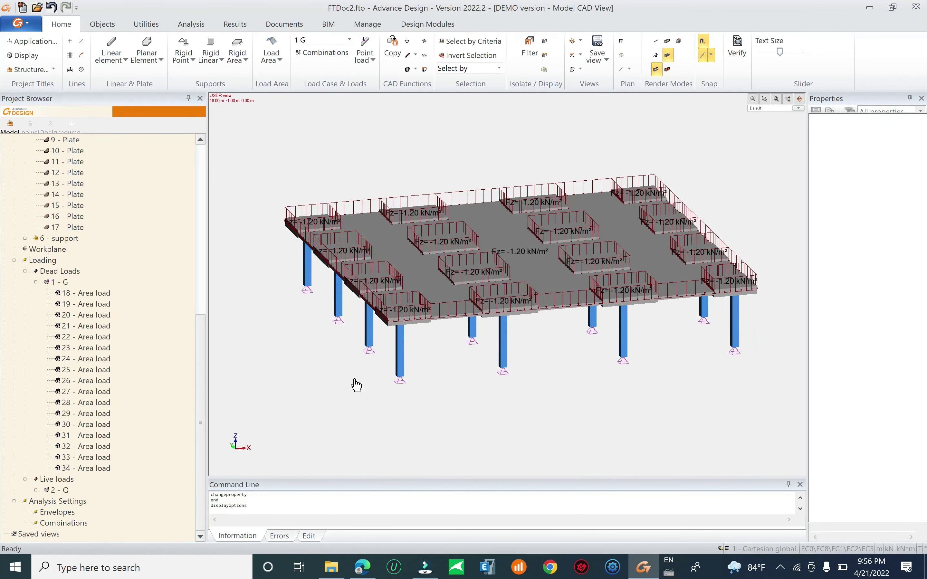
Collapse dead load case G and display the area loads of live load case Q to check their annotated intensities.
{"action": "left_click", "coordinate": [36, 281]}
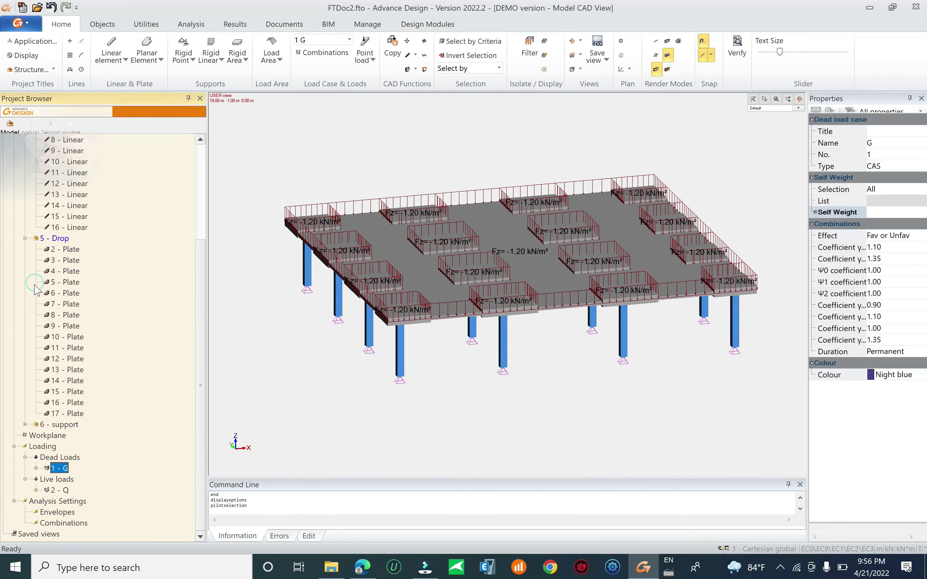
{"action": "left_click", "coordinate": [65, 490]}
{"action": "left_click", "coordinate": [65, 490]}
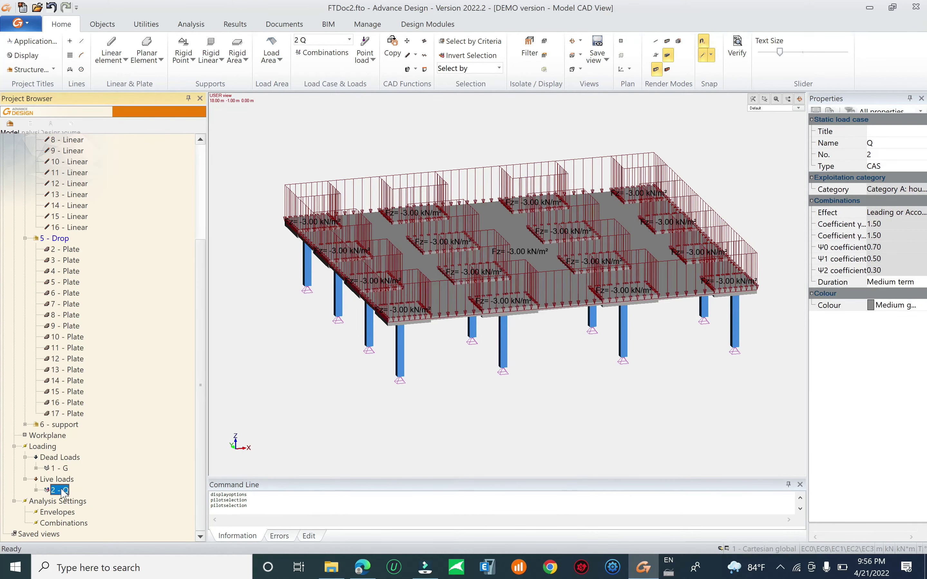
{"action": "left_click", "coordinate": [63, 491]}
Select all slab and drop panel plates and examine the EN206 strength properties of their C30/37 concrete.
{"action": "middle_click_drag", "start_coordinate": [467, 368], "coordinate": [448, 356]}
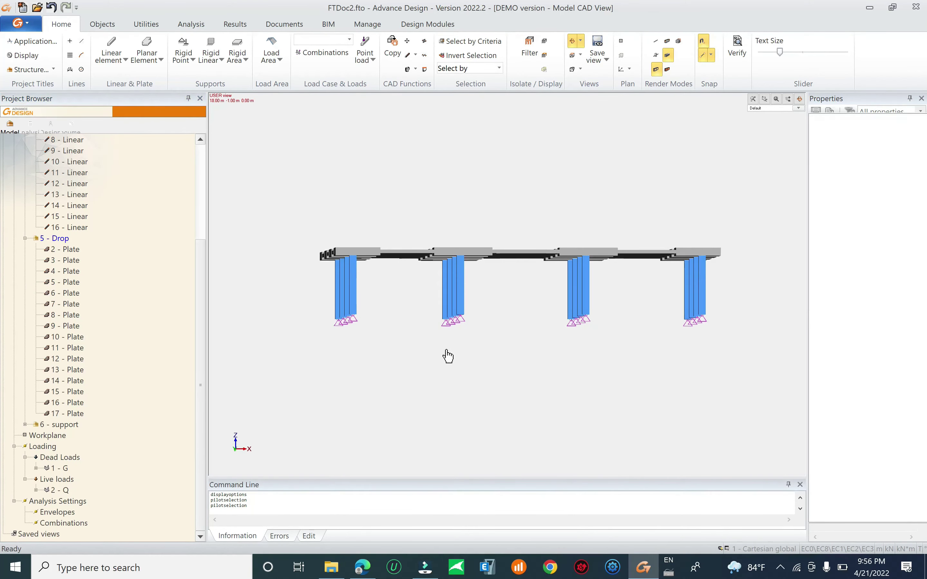
{"action": "left_click_drag", "start_coordinate": [279, 208], "coordinate": [728, 281]}
{"action": "middle_click_drag", "start_coordinate": [429, 341], "coordinate": [446, 371]}
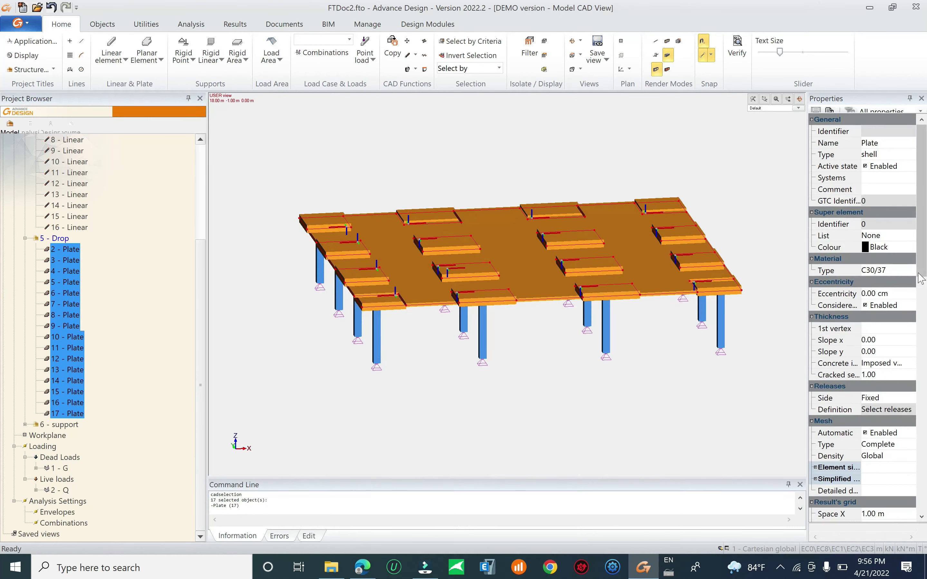
{"action": "left_click", "coordinate": [871, 271]}
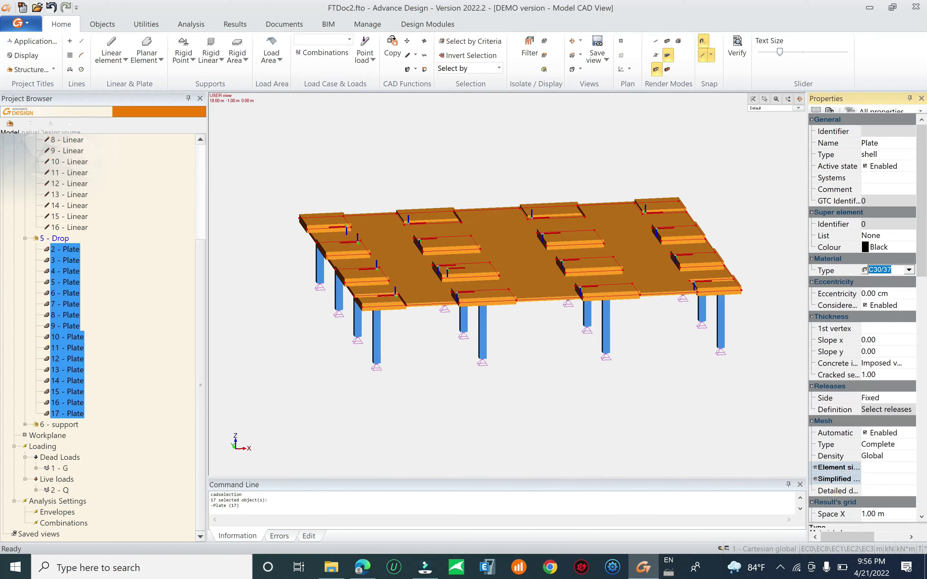
{"action": "left_click", "coordinate": [865, 271]}
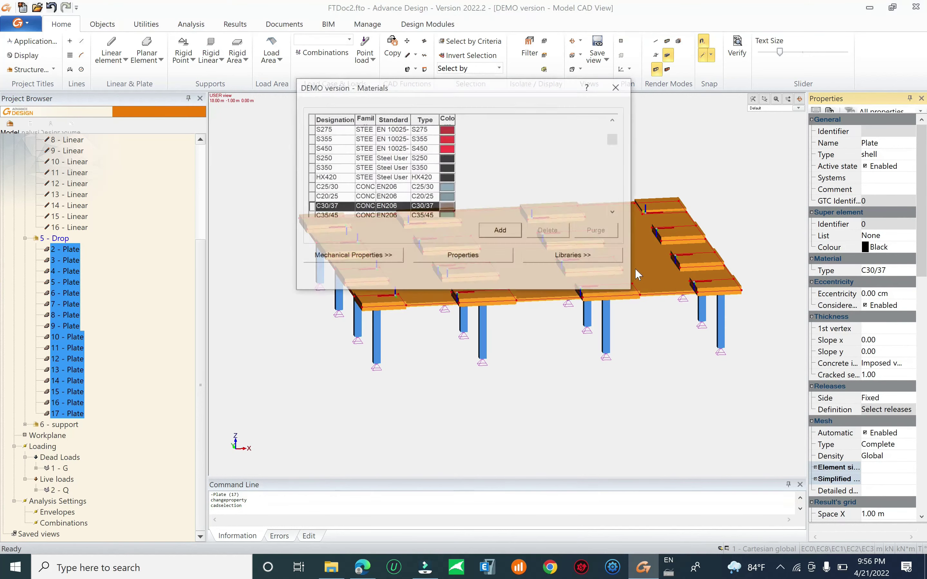
{"action": "left_click", "coordinate": [466, 258]}
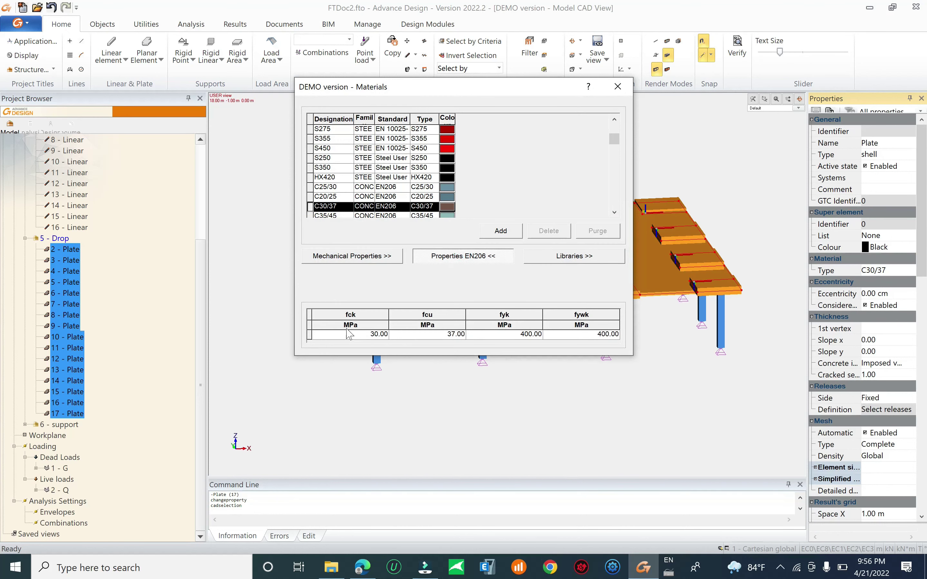
{"action": "left_click", "coordinate": [526, 335]}
{"action": "left_click", "coordinate": [591, 338]}
{"action": "left_click", "coordinate": [617, 87]}
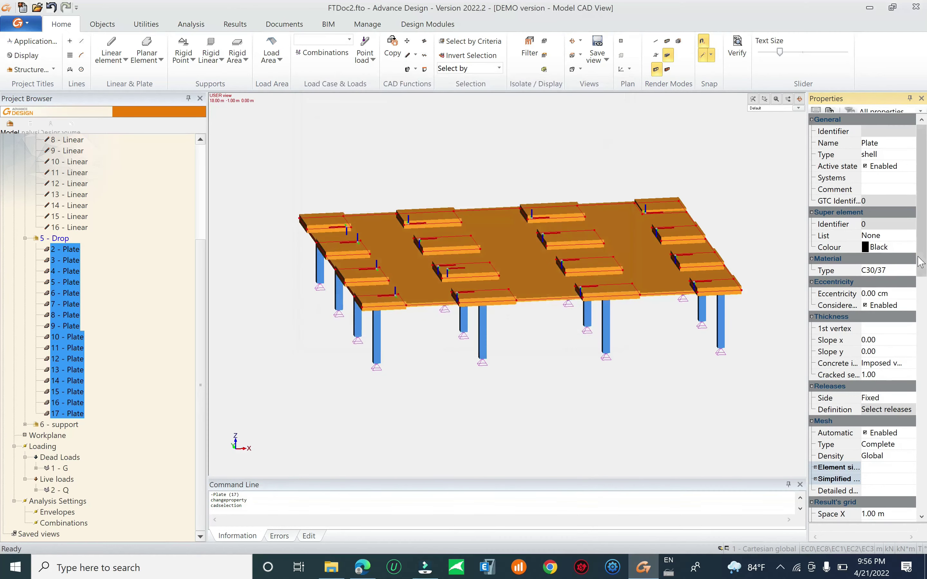
Enable SLS Characteristic and SLS Frequent among the stress limitation types in the selected plates' cracking settings.
{"action": "left_click_drag", "start_coordinate": [921, 263], "coordinate": [921, 389]}
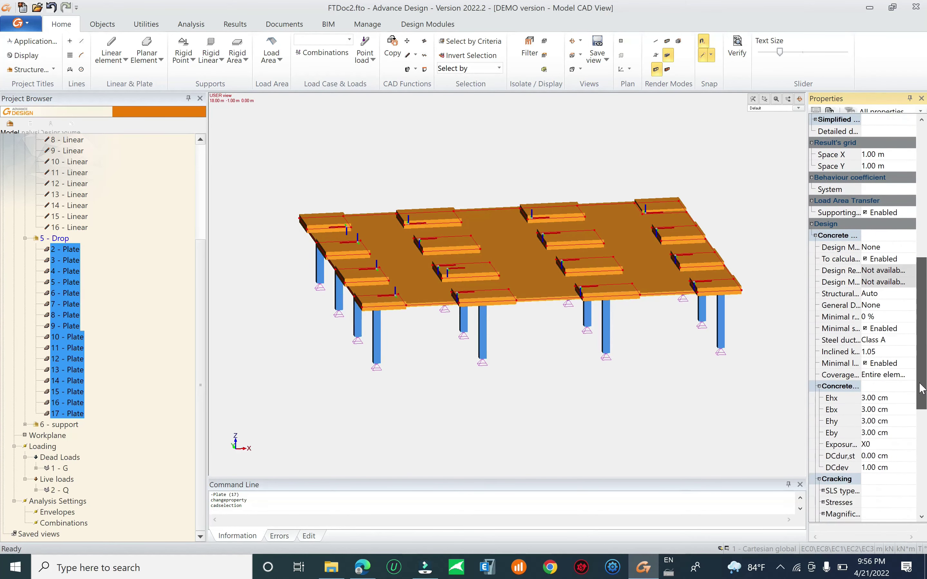
{"action": "left_click_drag", "start_coordinate": [807, 325], "coordinate": [768, 322]}
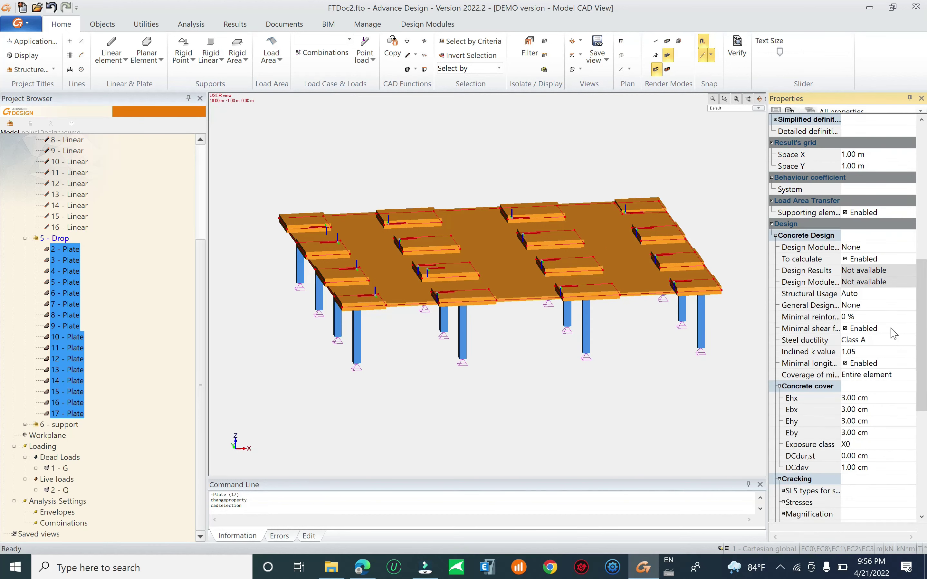
{"action": "left_click_drag", "start_coordinate": [921, 324], "coordinate": [922, 358]}
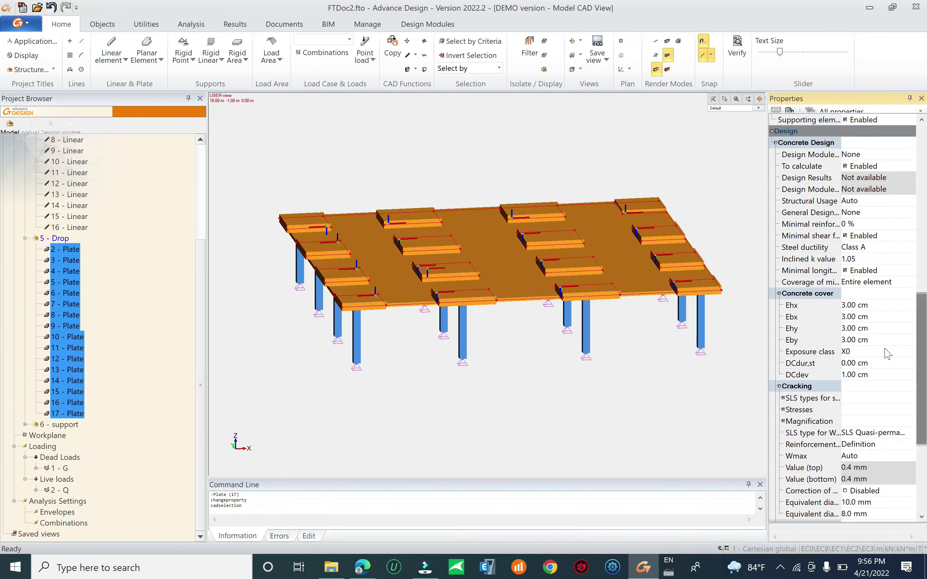
{"action": "left_click", "coordinate": [876, 308]}
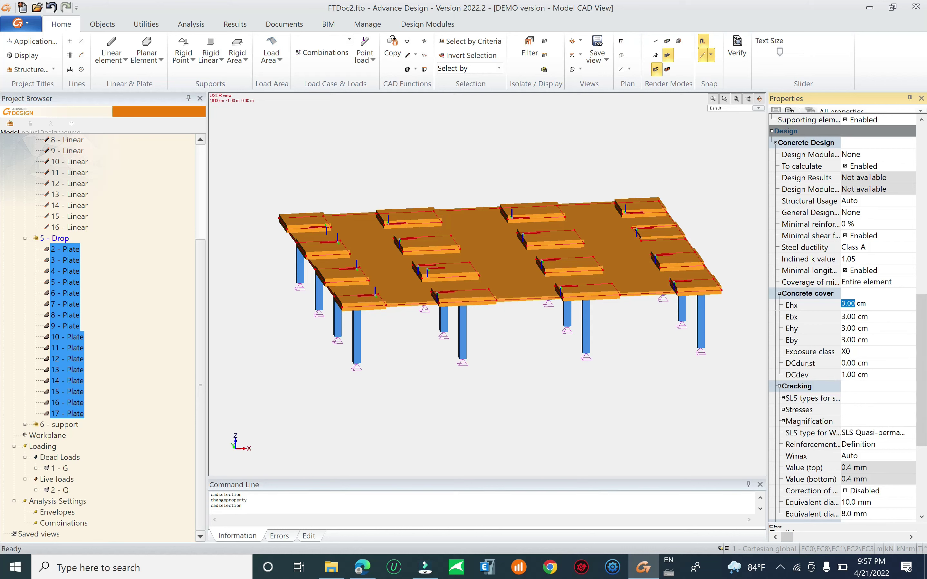
{"action": "scroll", "coordinate": [817, 307], "scroll_direction": "down", "scroll_amount": 4}
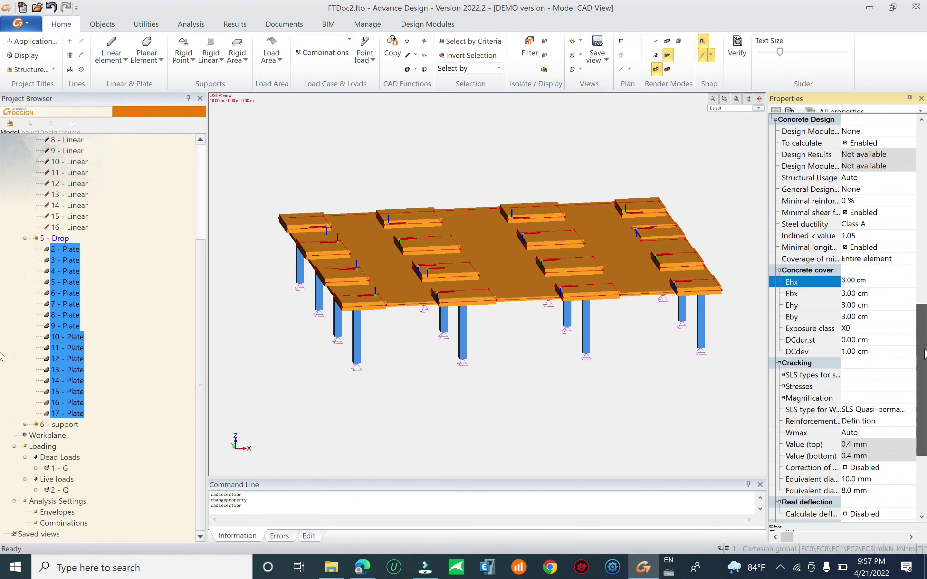
{"action": "left_click", "coordinate": [784, 283]}
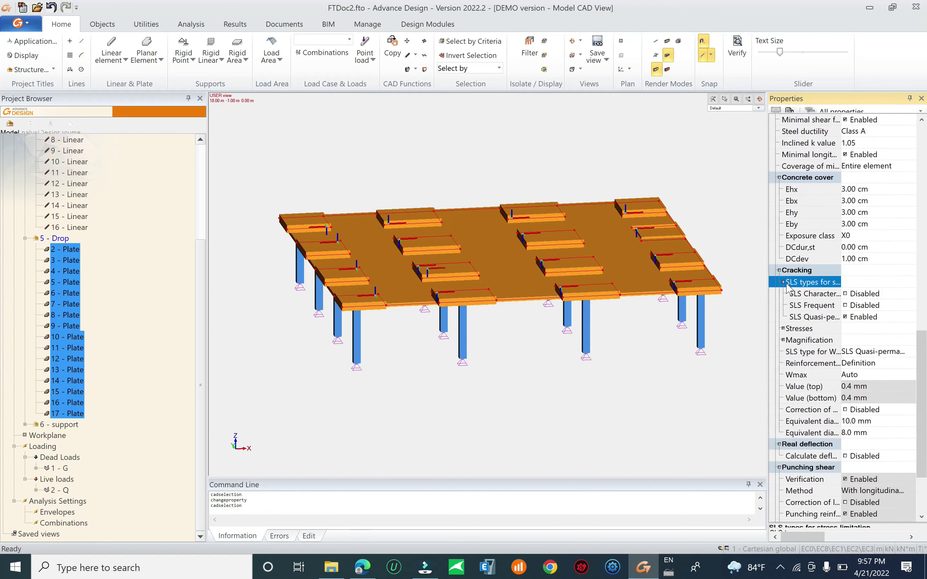
{"action": "left_click", "coordinate": [845, 294]}
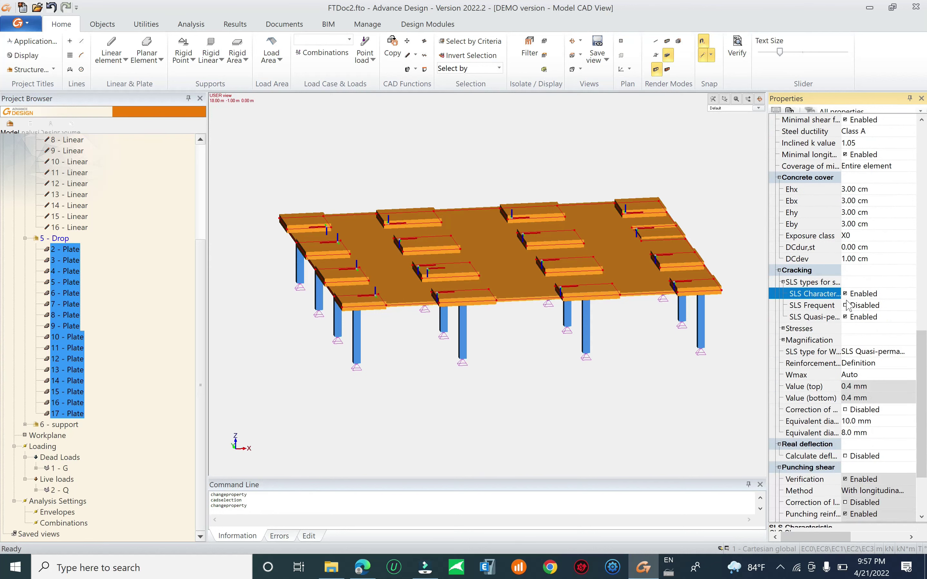
{"action": "left_click", "coordinate": [846, 306]}
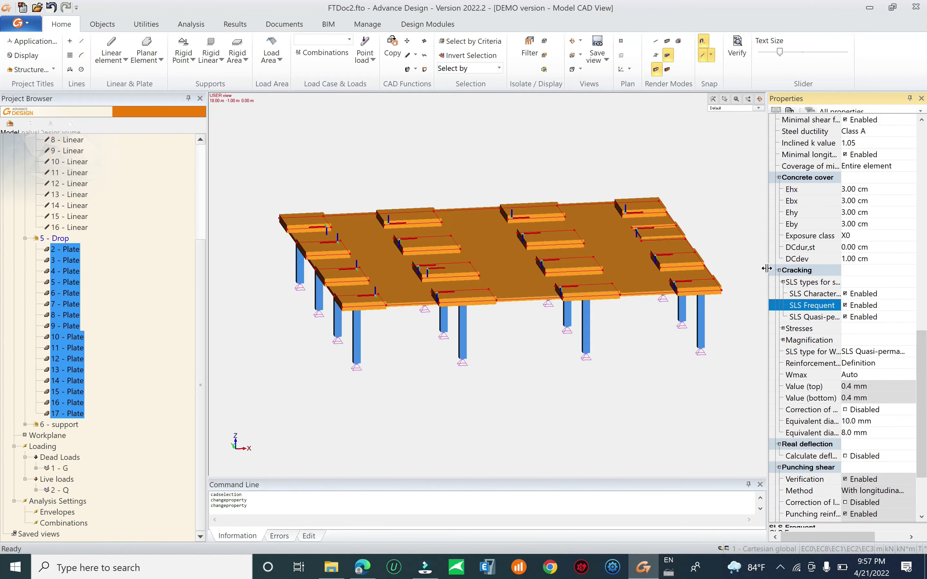
Enable the real deflection calculation for the selected plates, review their punching shear settings, and clear the selection.
{"action": "left_click_drag", "start_coordinate": [768, 272], "coordinate": [736, 270]}
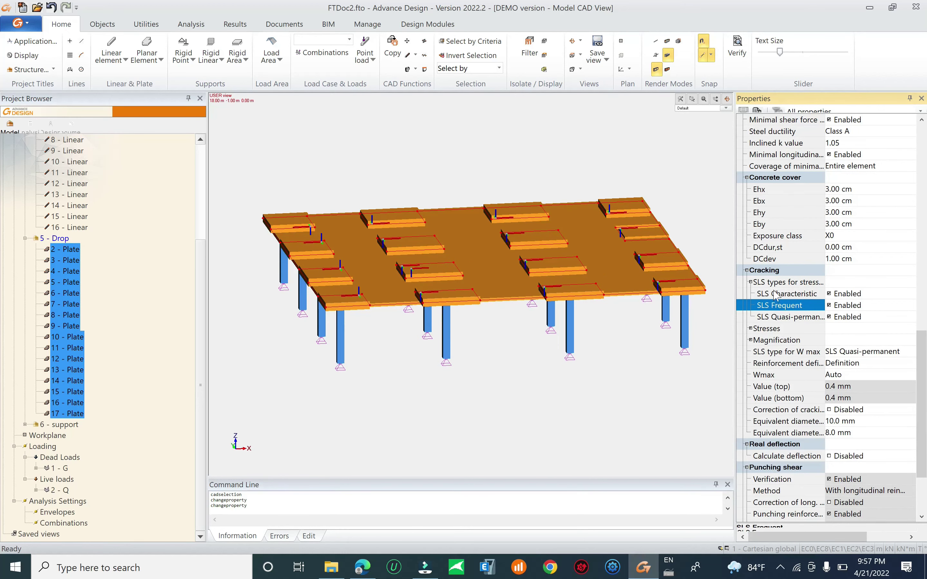
{"action": "scroll", "coordinate": [776, 275], "scroll_direction": "down", "scroll_amount": 3}
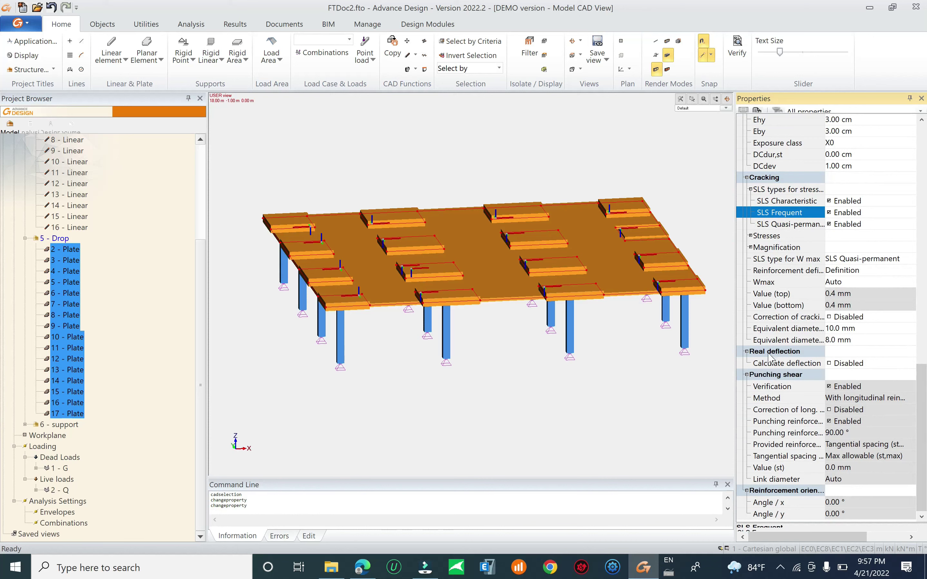
{"action": "left_click", "coordinate": [747, 352]}
{"action": "left_click", "coordinate": [747, 363]}
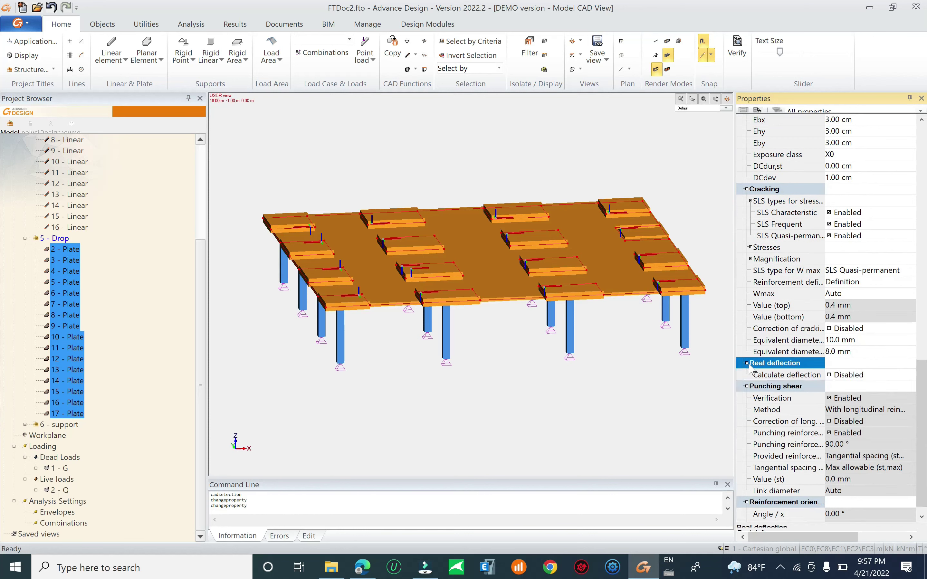
{"action": "left_click", "coordinate": [830, 375]}
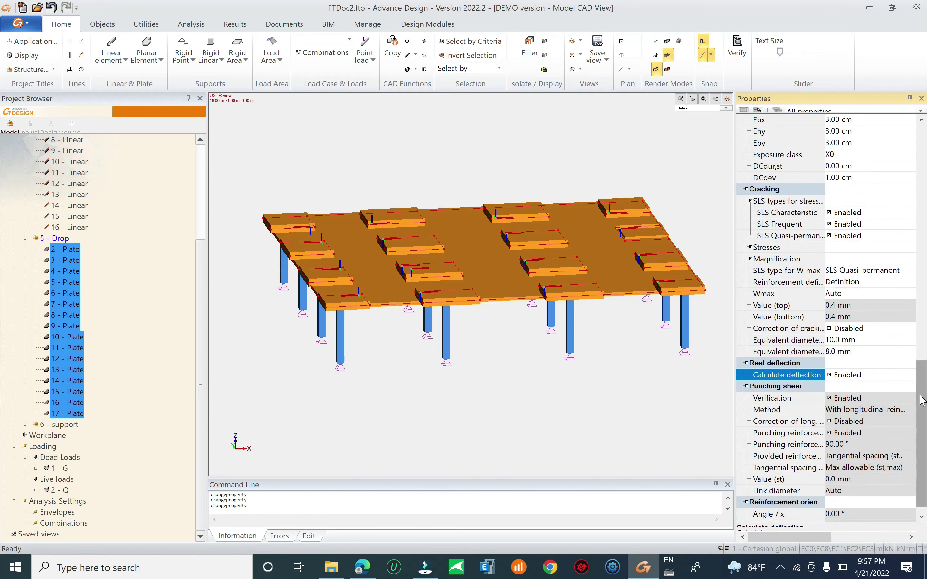
{"action": "scroll", "coordinate": [921, 422], "scroll_direction": "down", "scroll_amount": 1}
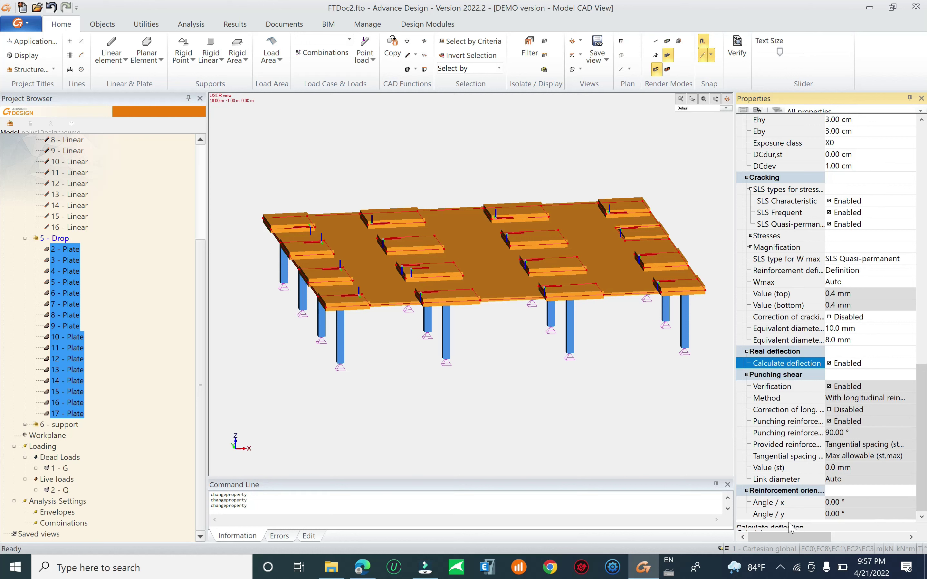
{"action": "left_click", "coordinate": [836, 541]}
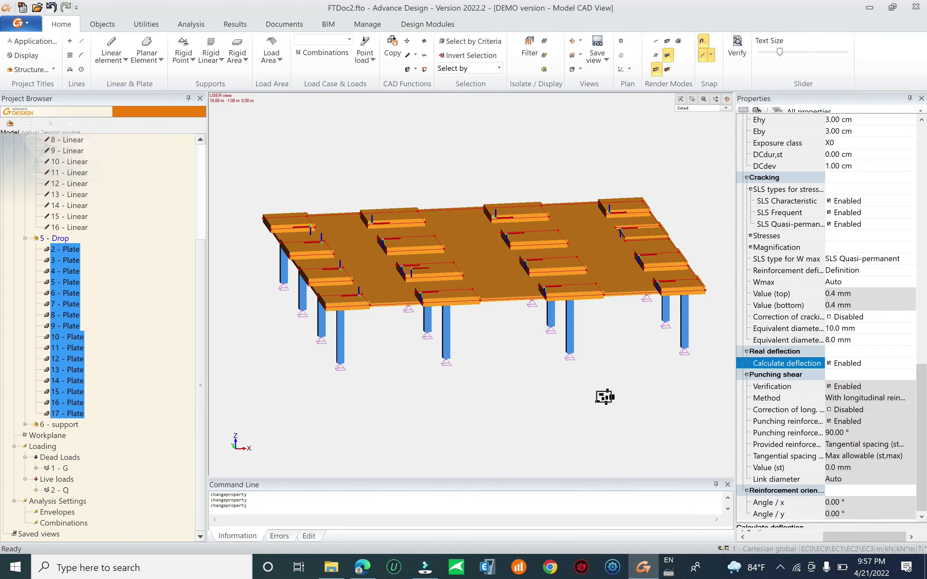
{"action": "left_click", "coordinate": [600, 379]}
{"action": "scroll", "coordinate": [462, 304], "scroll_direction": "down", "scroll_amount": 1}
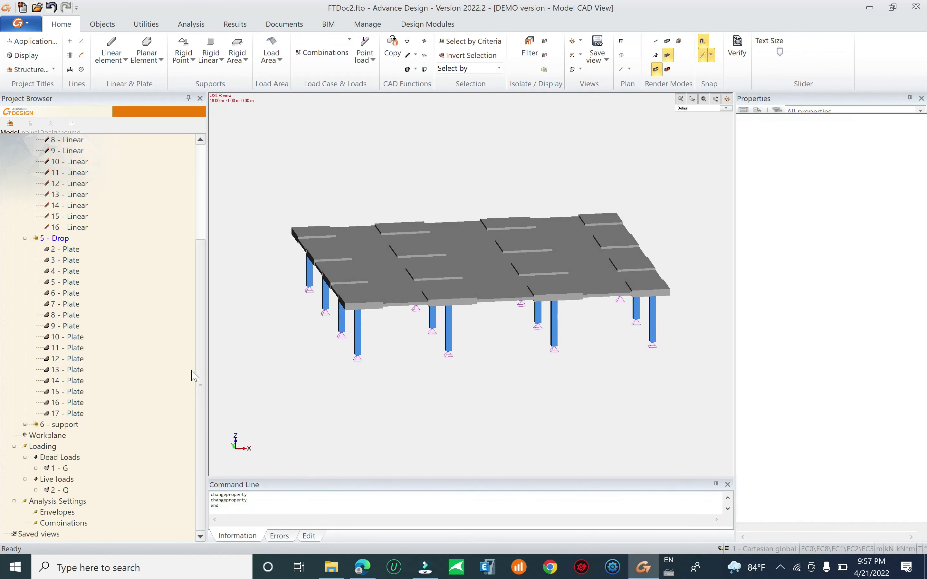
Generate the simplified load combinations with the ULS EQU situation enabled alongside STR/GEO, and update the load case codes.
{"action": "right_click", "coordinate": [73, 531]}
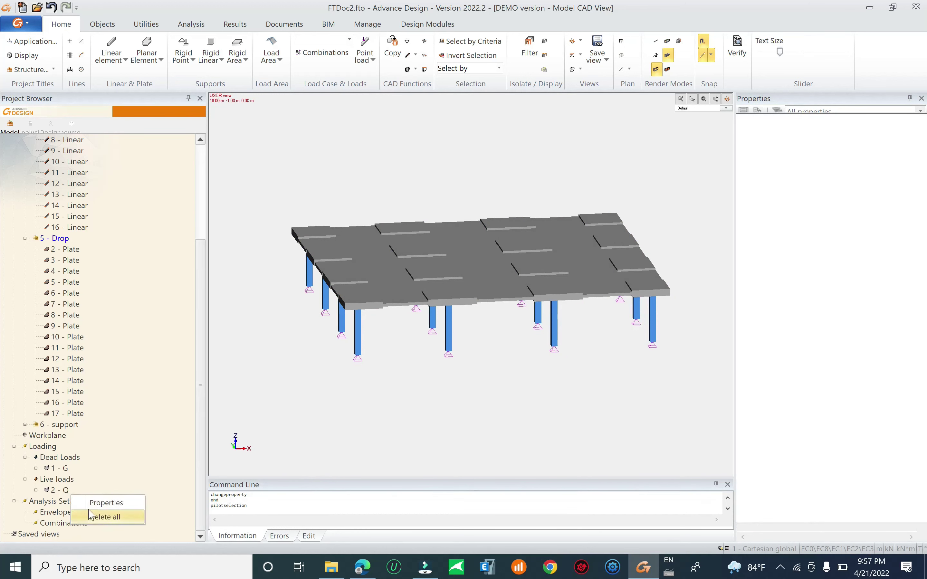
{"action": "left_click", "coordinate": [109, 499]}
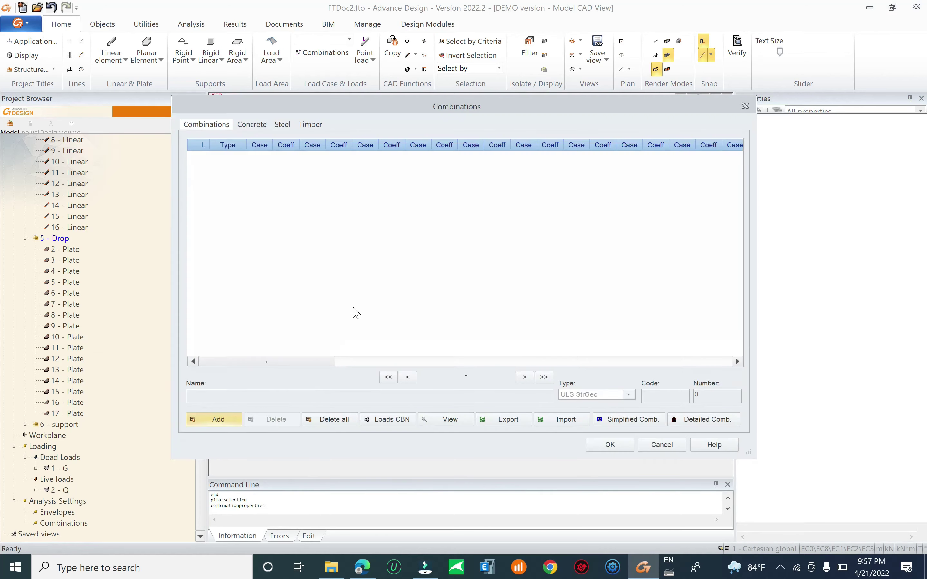
{"action": "left_click", "coordinate": [630, 420]}
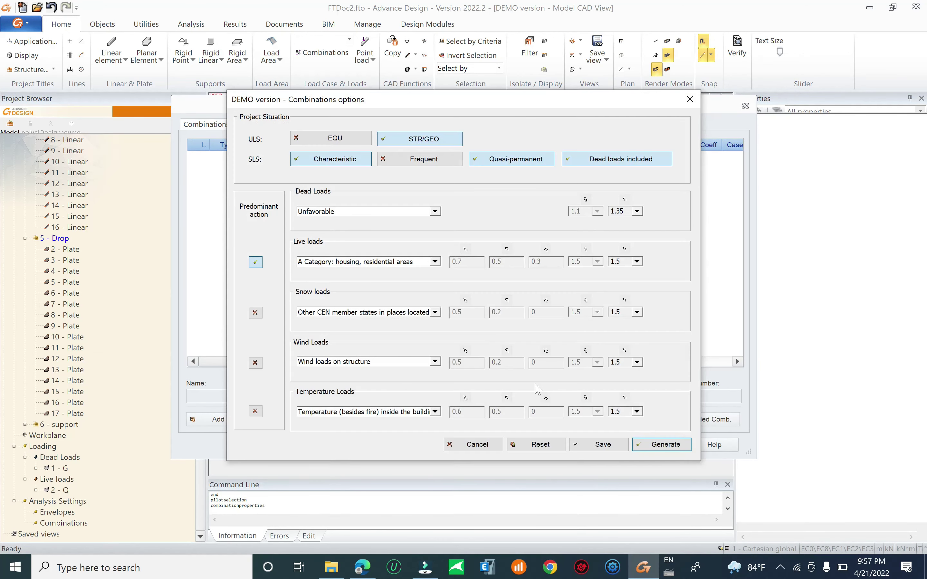
{"action": "left_click", "coordinate": [331, 139]}
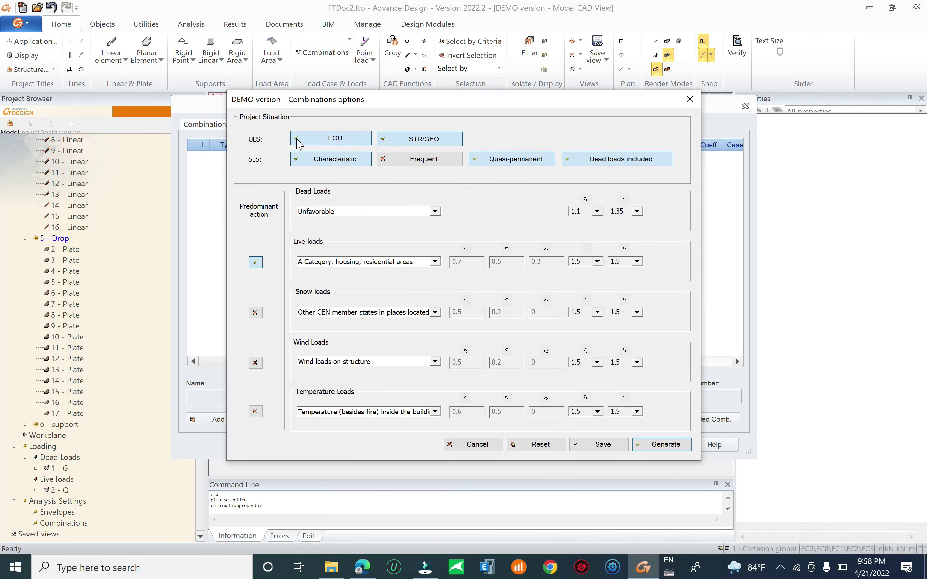
{"action": "left_click", "coordinate": [659, 454]}
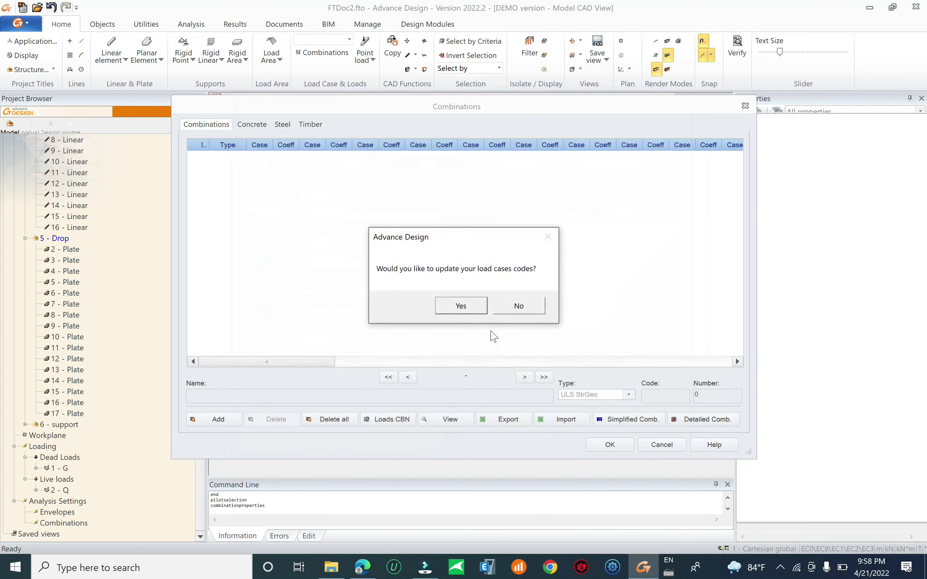
{"action": "left_click", "coordinate": [465, 310]}
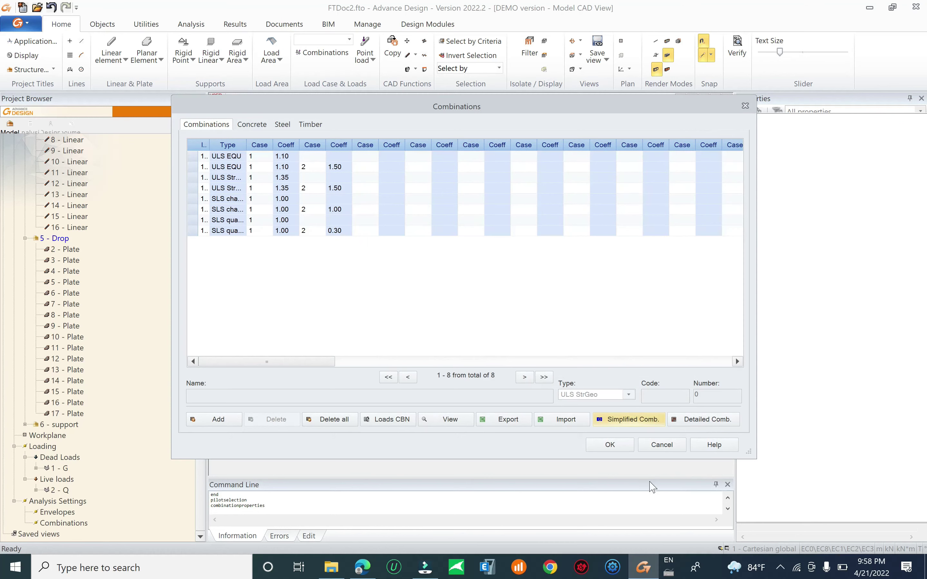
{"action": "left_click", "coordinate": [613, 446]}
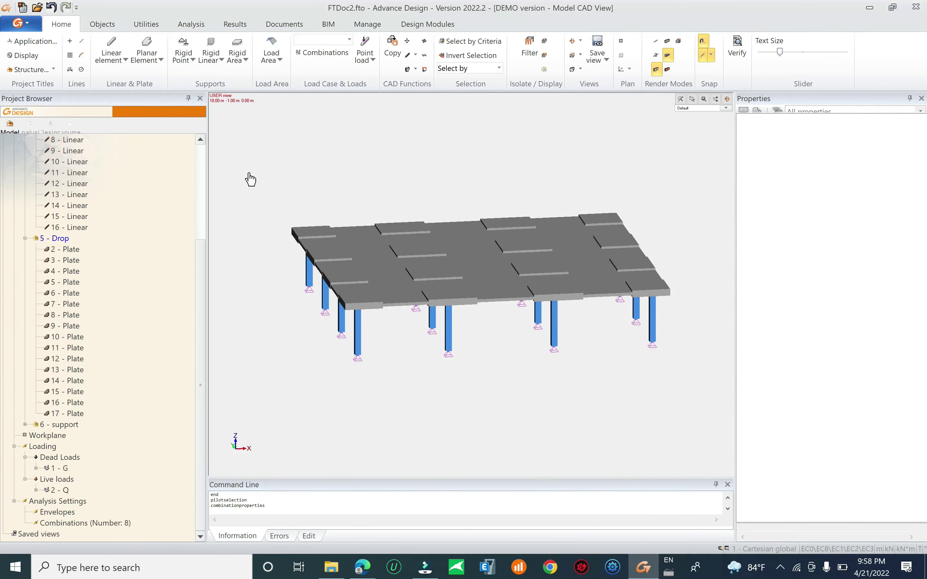
Enable smoothing of extreme values for point supports in the application's results options.
{"action": "left_click", "coordinate": [32, 124]}
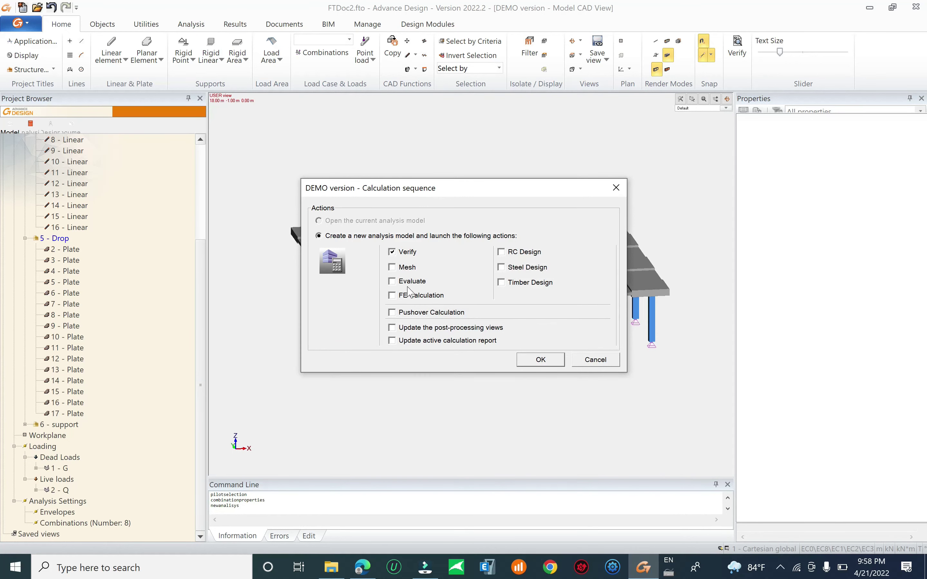
{"action": "left_click", "coordinate": [603, 364]}
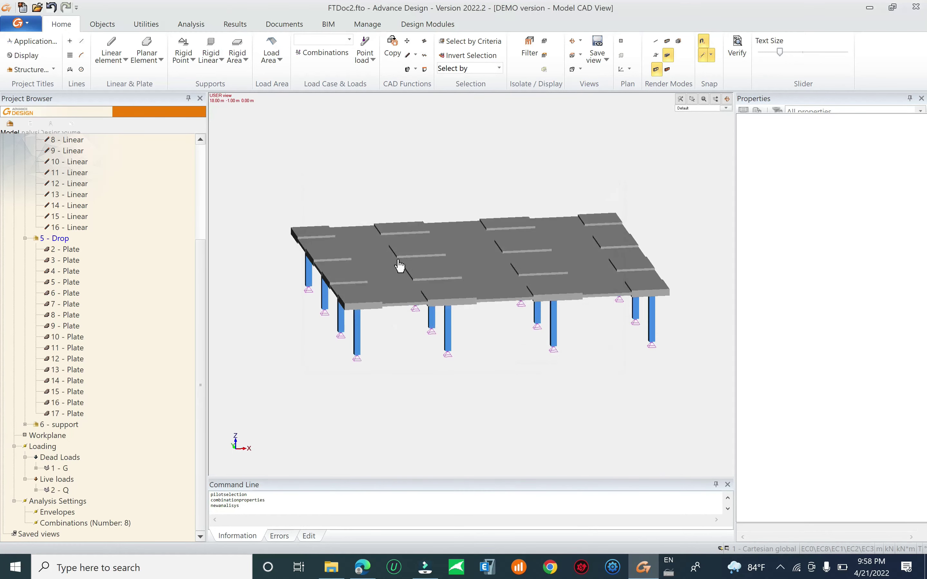
{"action": "left_click", "coordinate": [33, 41]}
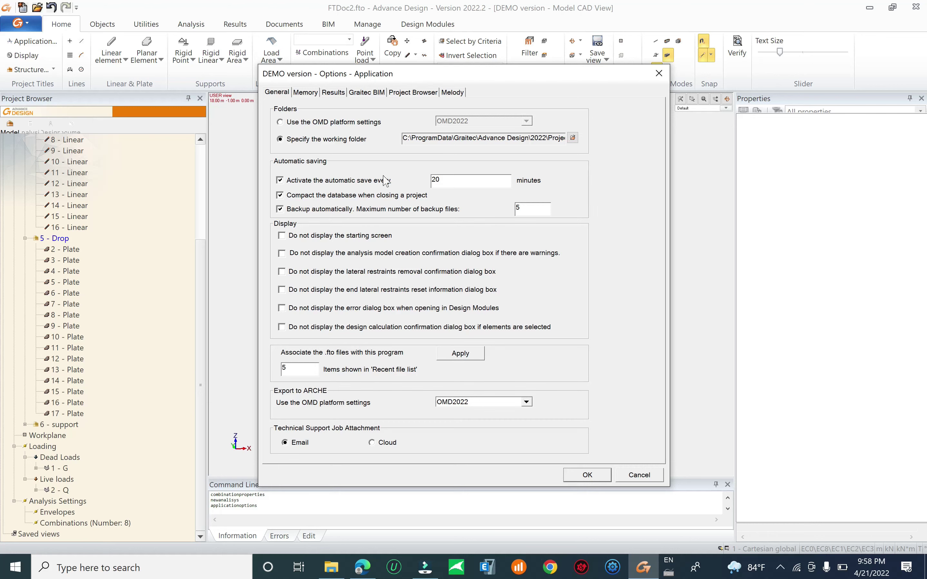
{"action": "left_click", "coordinate": [306, 93]}
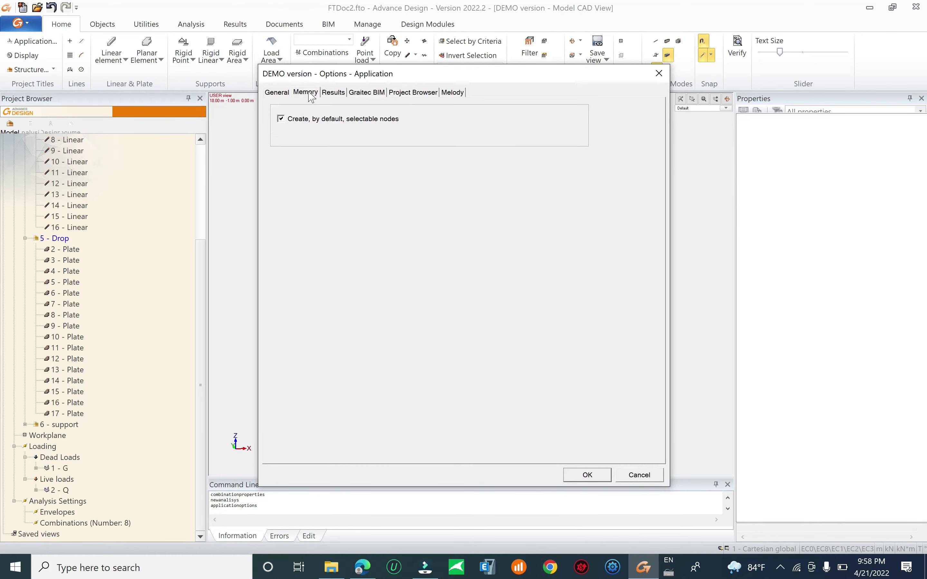
{"action": "left_click", "coordinate": [332, 93]}
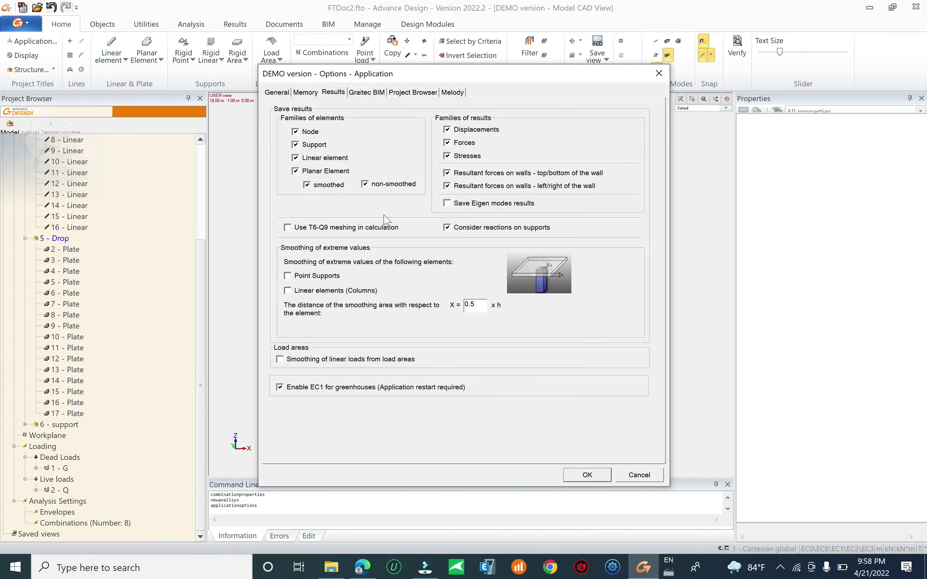
{"action": "left_click", "coordinate": [310, 278]}
{"action": "left_click", "coordinate": [599, 479]}
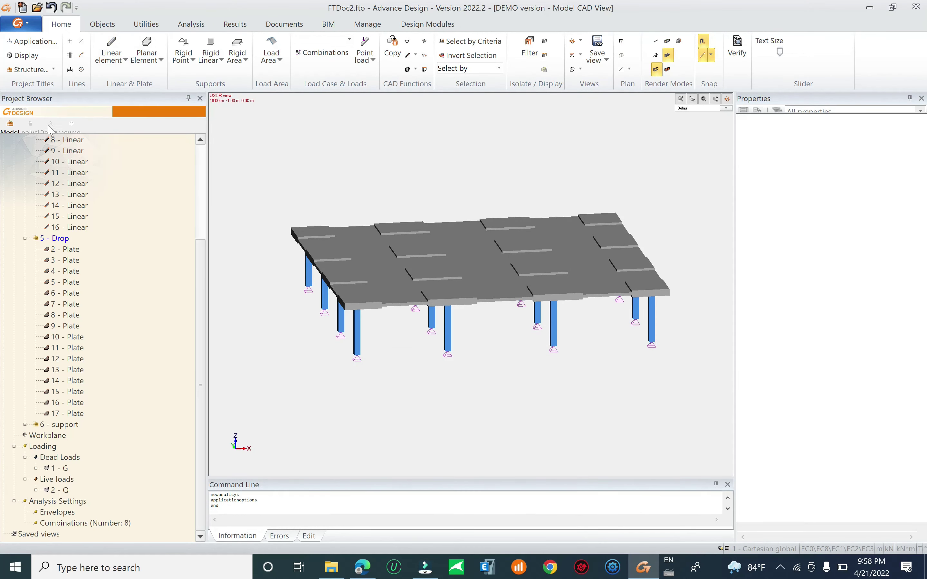
Calculate a new analysis model with RC Design included and check the calculation's error log.
{"action": "left_click", "coordinate": [32, 124]}
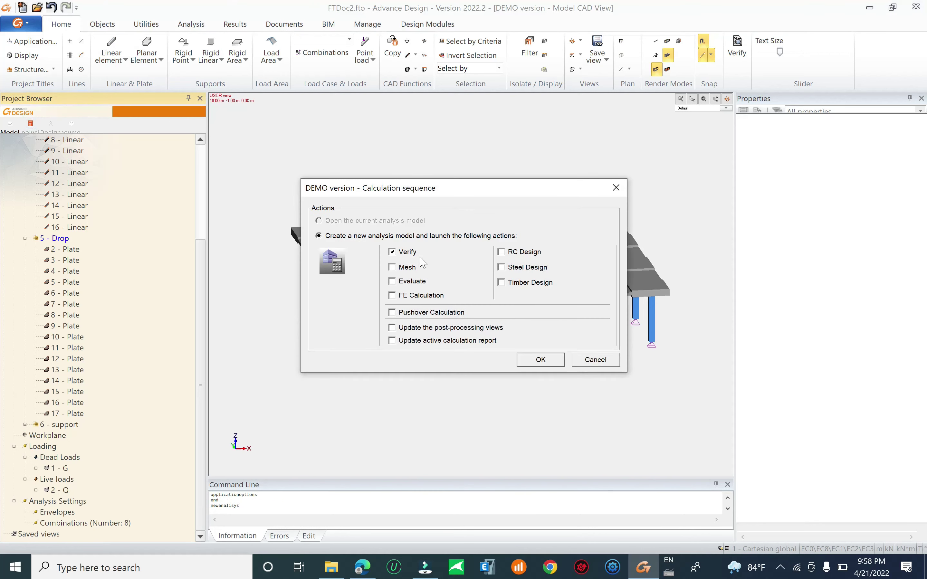
{"action": "left_click", "coordinate": [501, 252]}
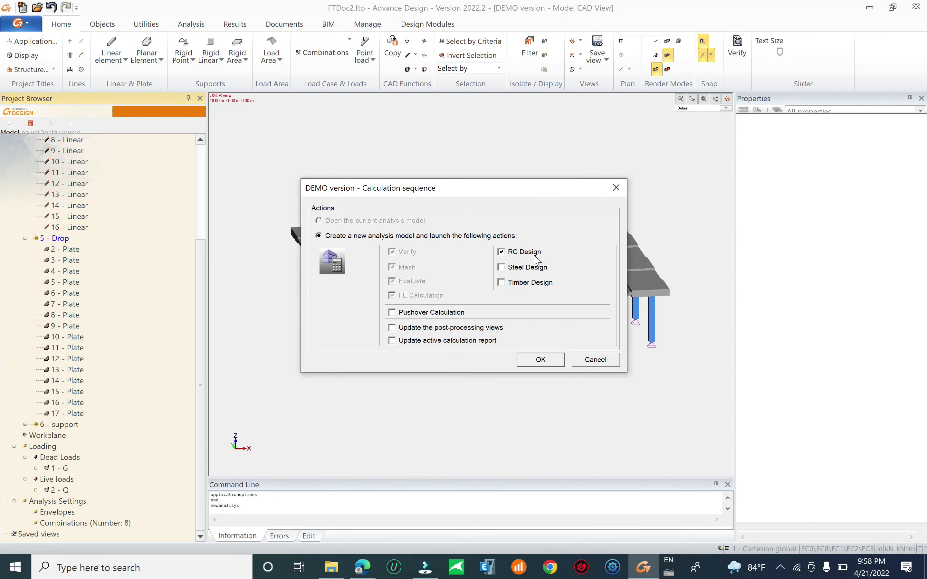
{"action": "left_click", "coordinate": [540, 360]}
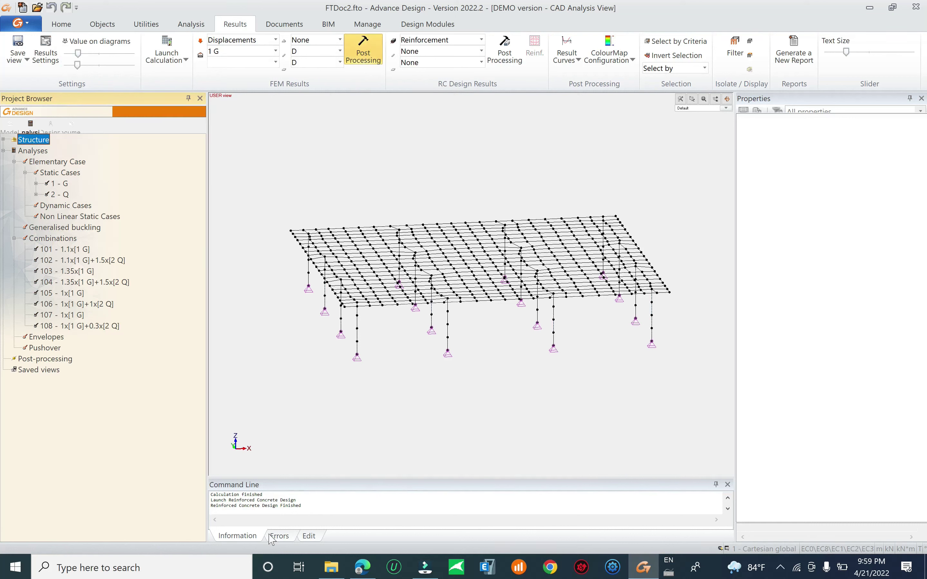
{"action": "left_click", "coordinate": [279, 536]}
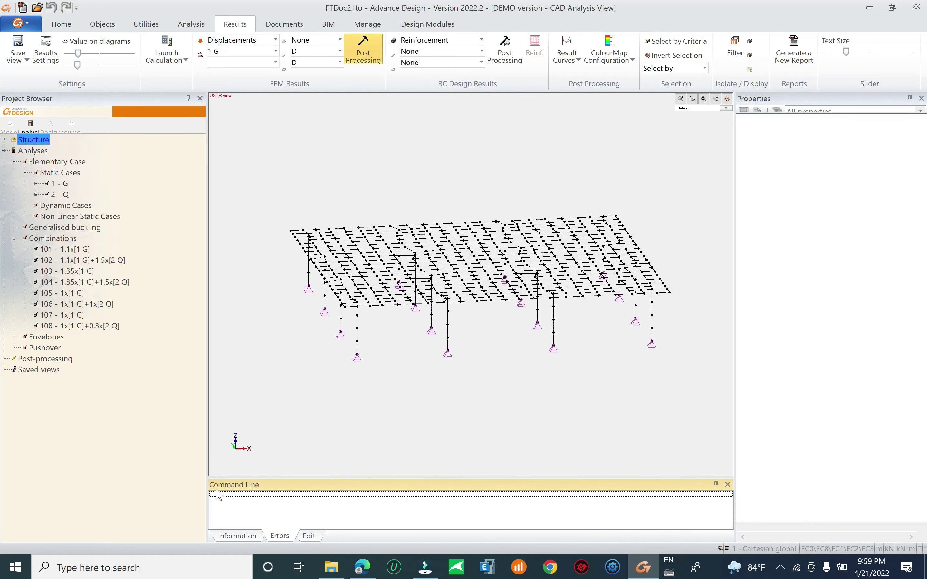
{"action": "left_click", "coordinate": [247, 539]}
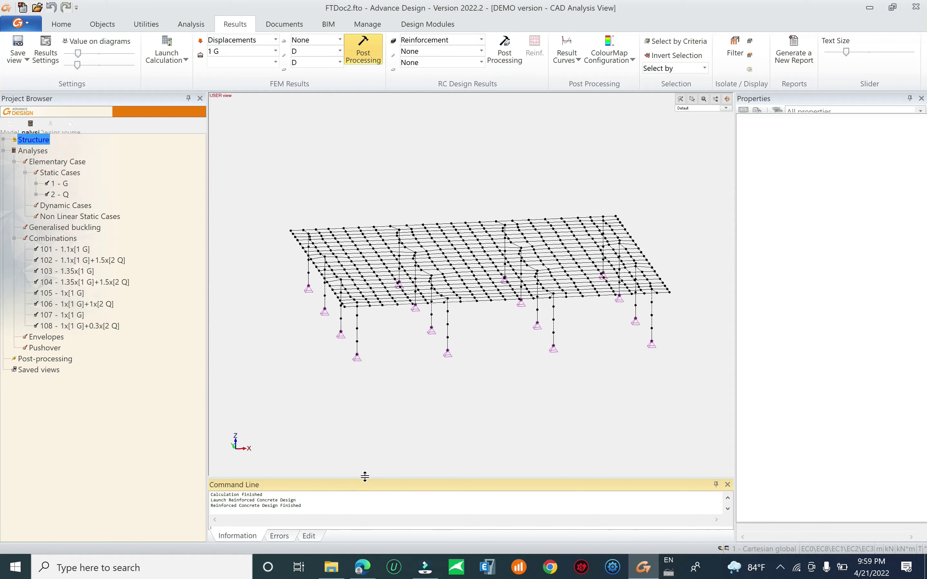
Choose displacements as the FEM result for combination 106 1x[1 G]+1x[2 Q].
{"action": "scroll", "coordinate": [393, 379], "scroll_direction": "down", "scroll_amount": 1}
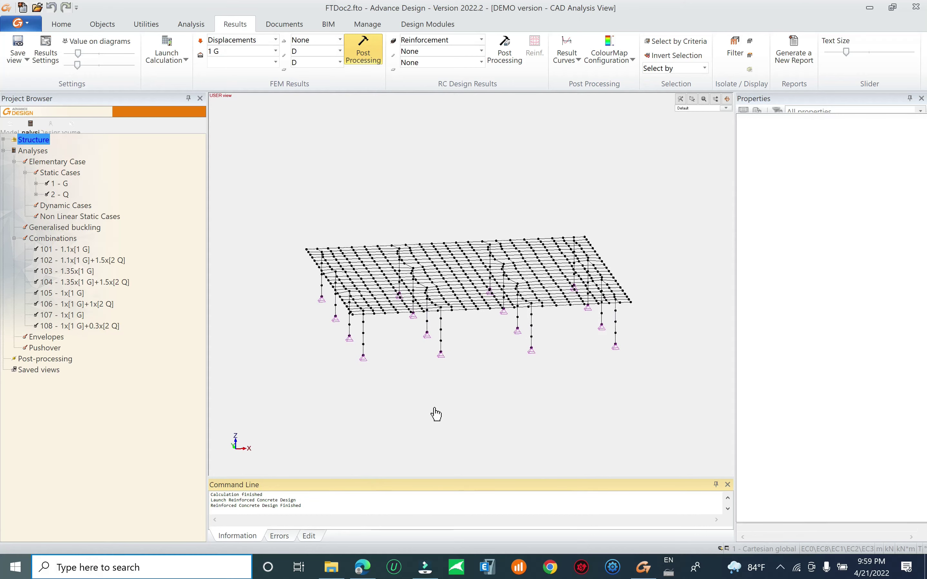
{"action": "middle_click_drag", "start_coordinate": [476, 356], "coordinate": [456, 409]}
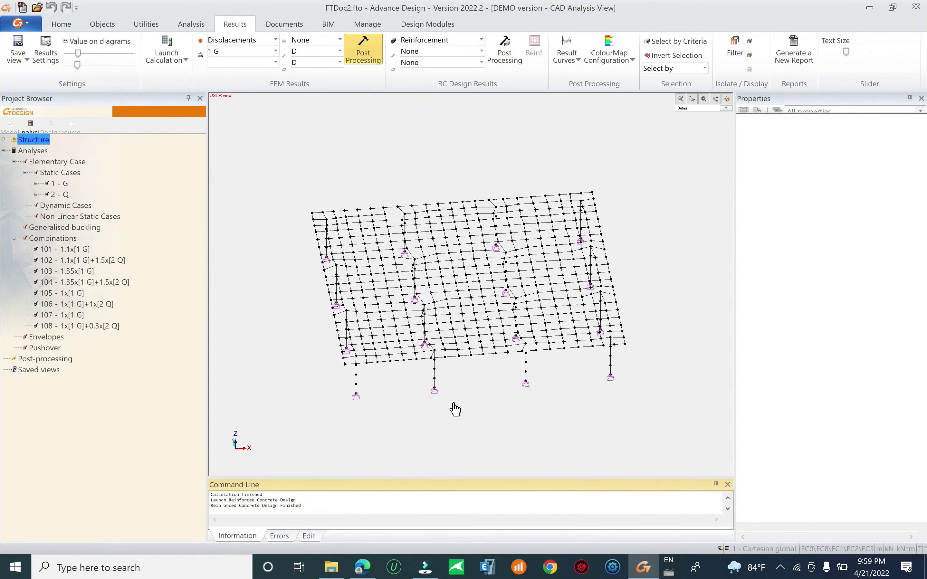
{"action": "middle_click_drag", "start_coordinate": [460, 368], "coordinate": [345, 154]}
{"action": "left_click", "coordinate": [243, 41]}
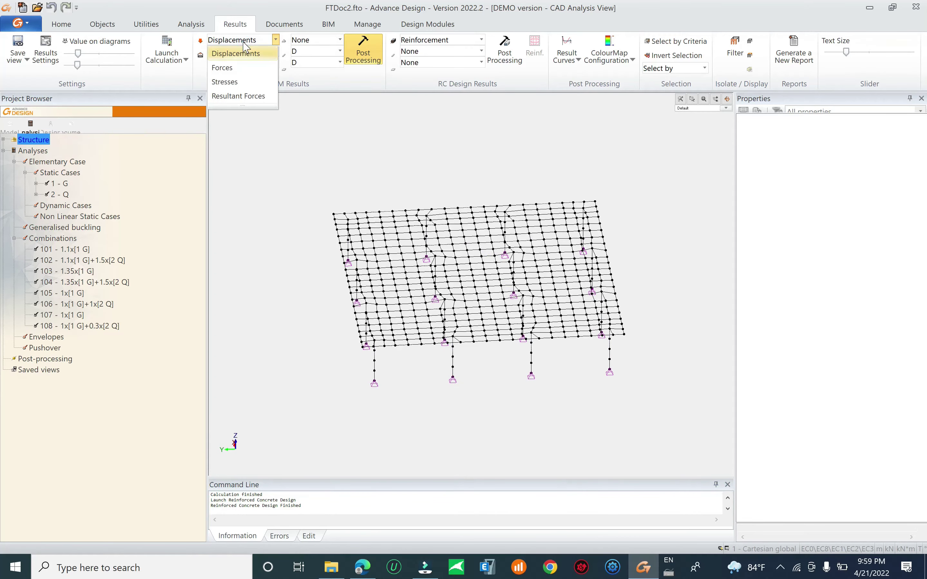
{"action": "left_click", "coordinate": [241, 53]}
{"action": "left_click", "coordinate": [243, 51]}
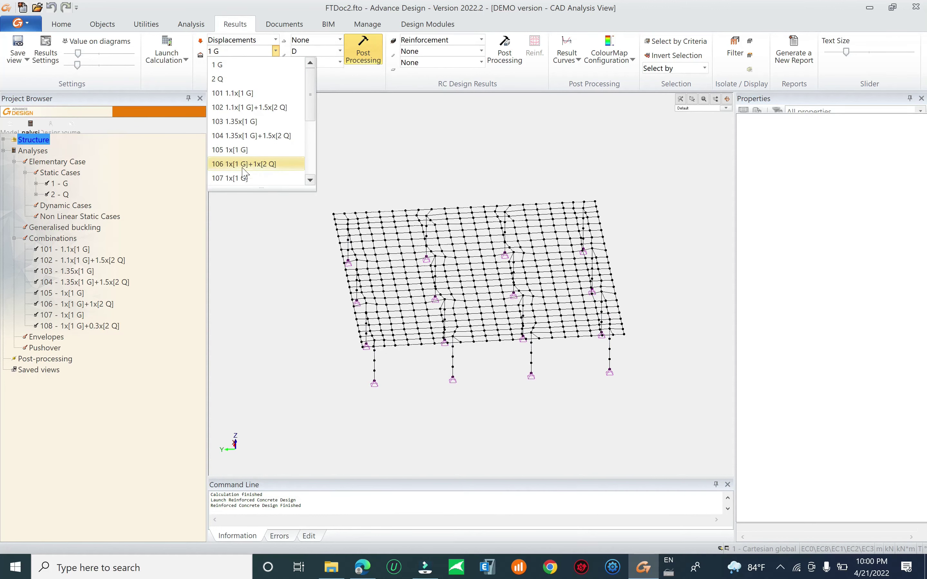
{"action": "left_click", "coordinate": [268, 164]}
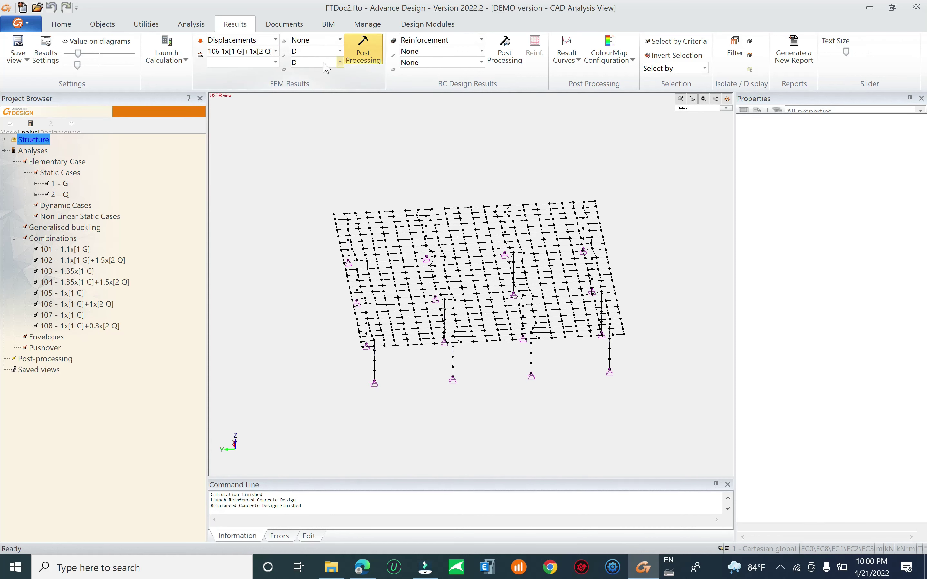
Display the total displacements D on linear and planar elements and examine the deformed slab against the colour scale.
{"action": "left_click", "coordinate": [311, 63]}
{"action": "left_click", "coordinate": [312, 61]}
{"action": "left_click", "coordinate": [320, 50]}
{"action": "left_click", "coordinate": [318, 66]}
{"action": "left_click", "coordinate": [316, 62]}
{"action": "left_click", "coordinate": [316, 63]}
{"action": "left_click", "coordinate": [363, 50]}
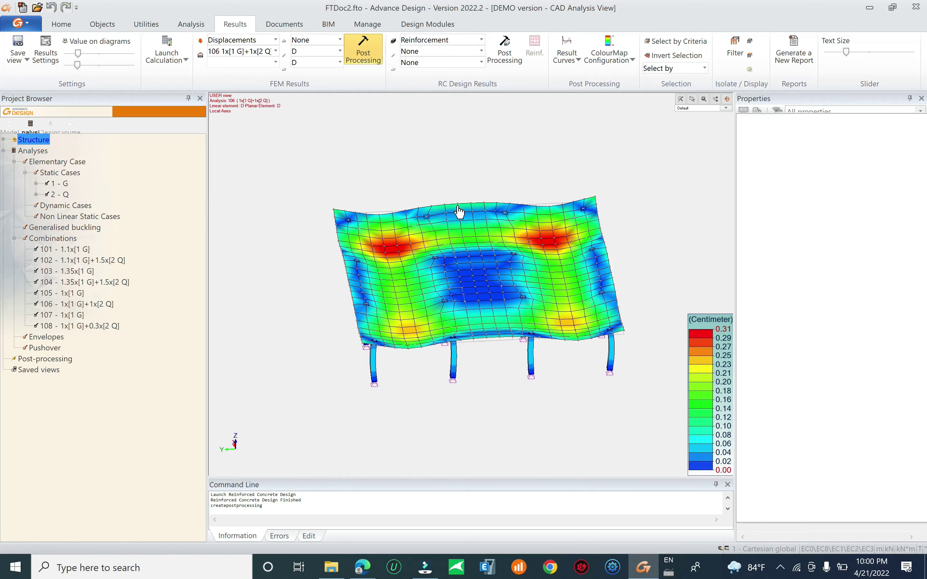
{"action": "middle_click_drag", "start_coordinate": [455, 206], "coordinate": [613, 263], "text": "shift"}
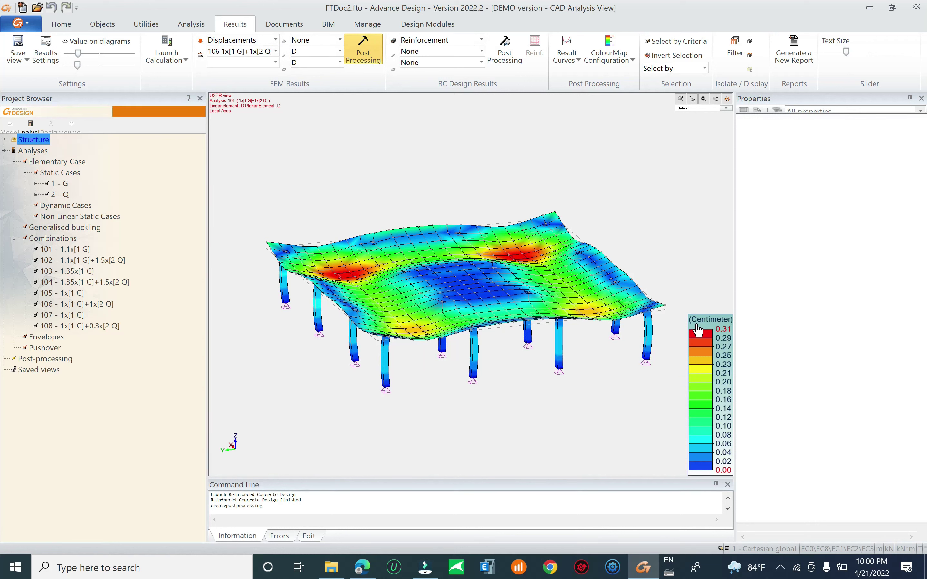
{"action": "middle_click_drag", "start_coordinate": [480, 356], "coordinate": [389, 290], "text": "shift"}
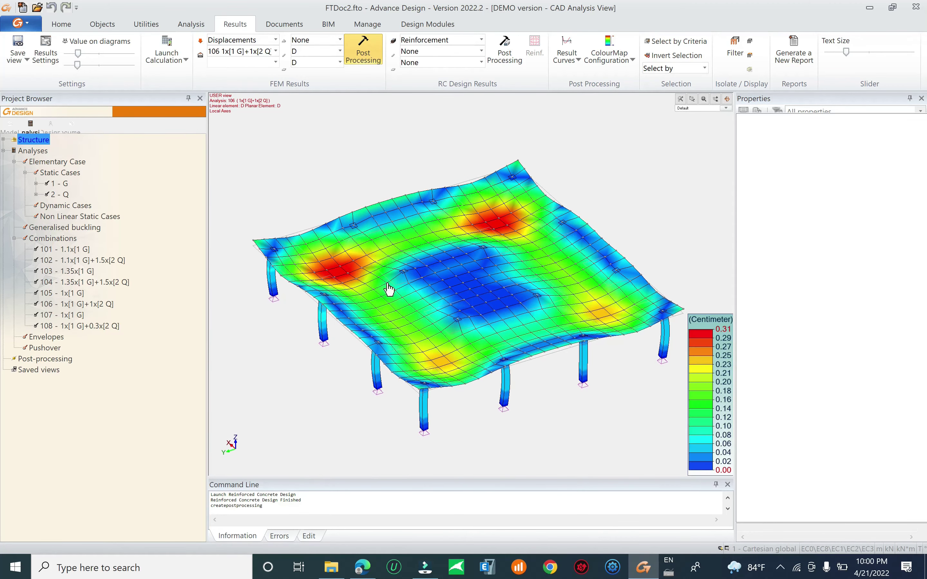
{"action": "middle_click_drag", "start_coordinate": [468, 364], "coordinate": [470, 325], "text": "shift"}
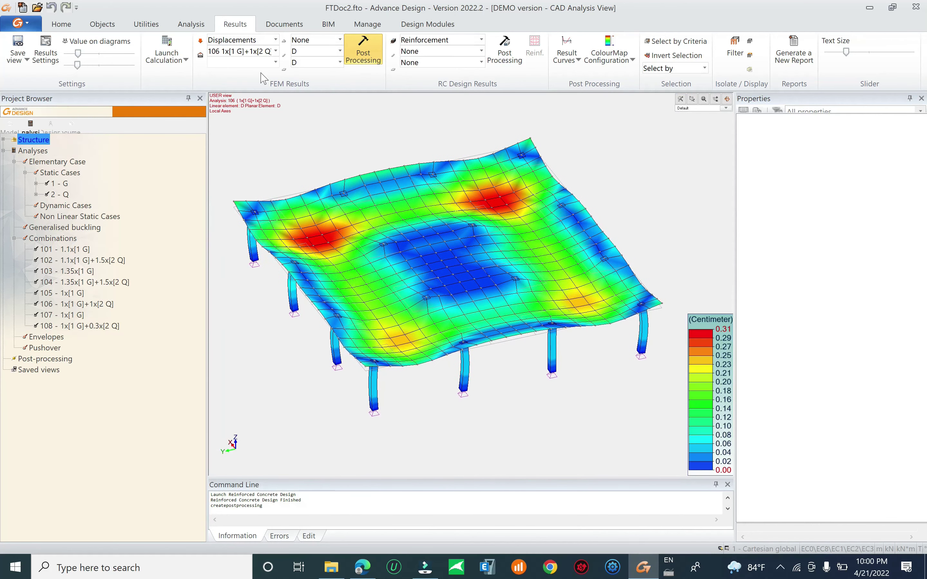
Switch the FEM results to forces for combination 102 1.1x[1 G]+1.5x[2 Q].
{"action": "left_click", "coordinate": [243, 40]}
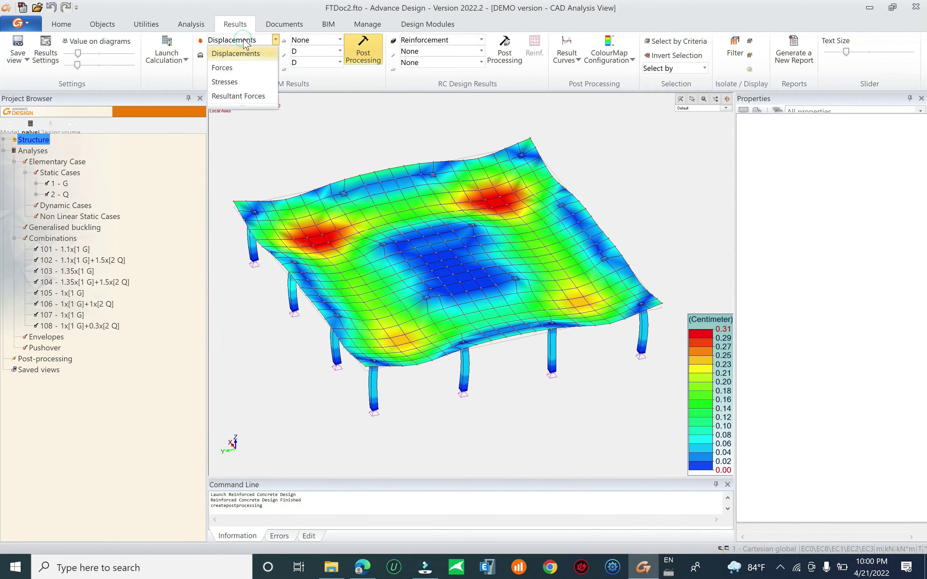
{"action": "left_click", "coordinate": [241, 69]}
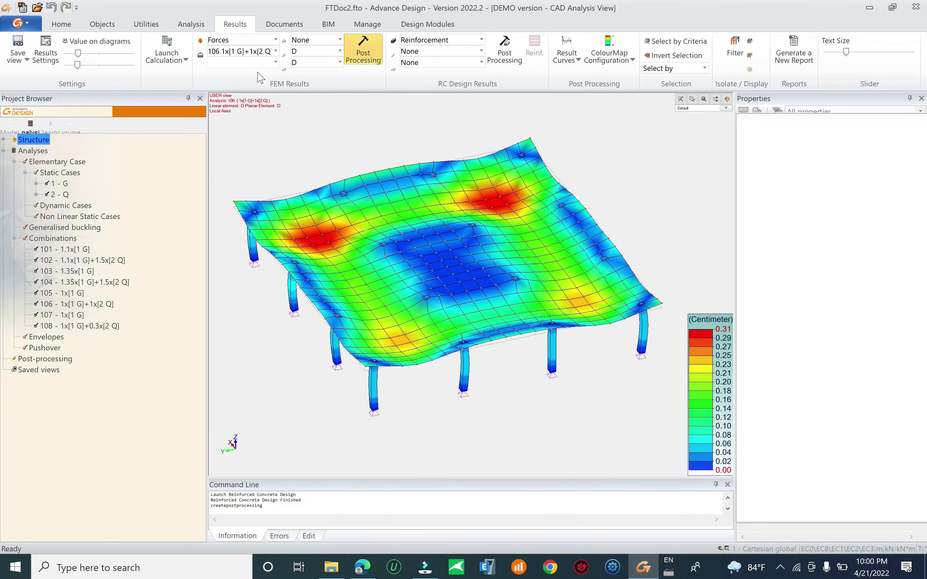
{"action": "left_click", "coordinate": [257, 52]}
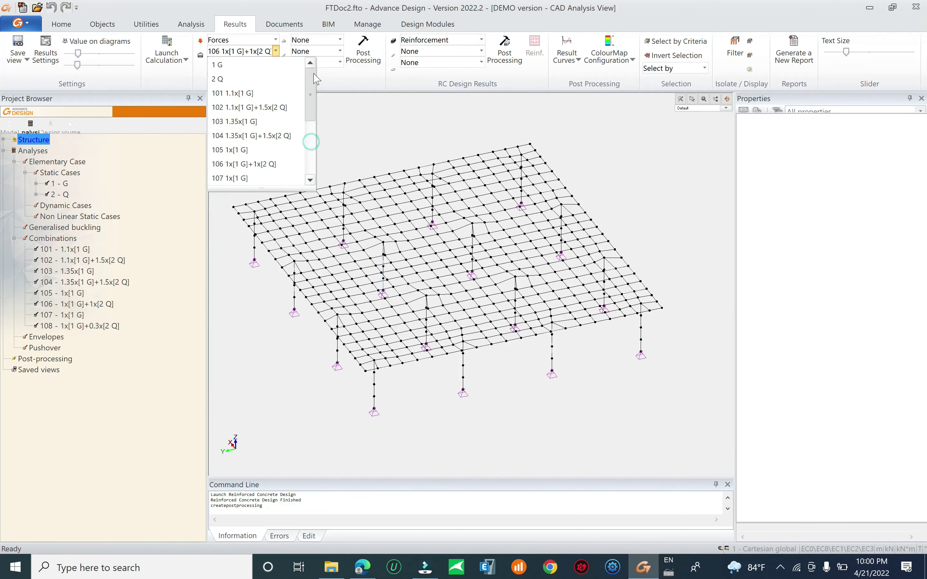
{"action": "left_click_drag", "start_coordinate": [310, 142], "coordinate": [313, 77]}
{"action": "left_click", "coordinate": [282, 114]}
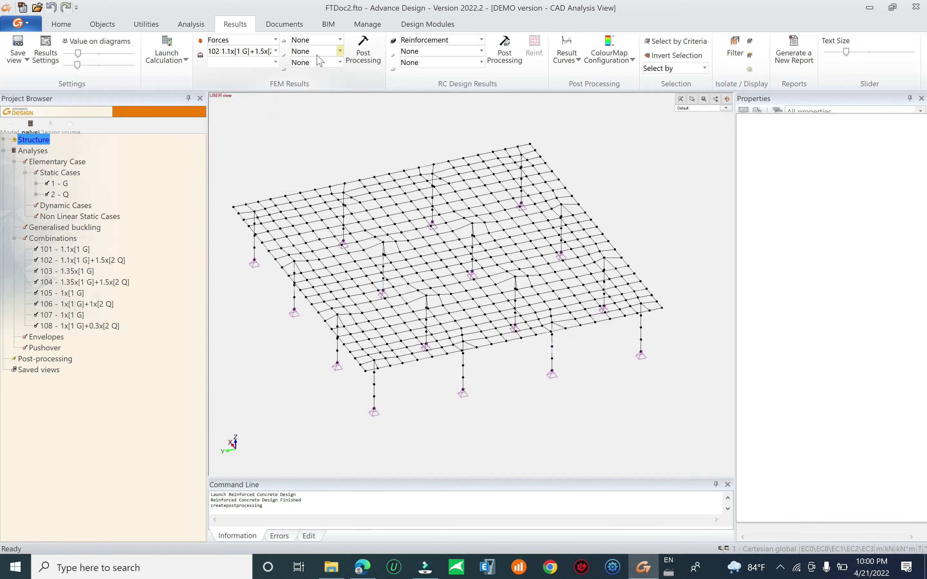
Display the Mxx bending moments on the planar elements, leaving linear element forces set to None.
{"action": "left_click", "coordinate": [329, 54]}
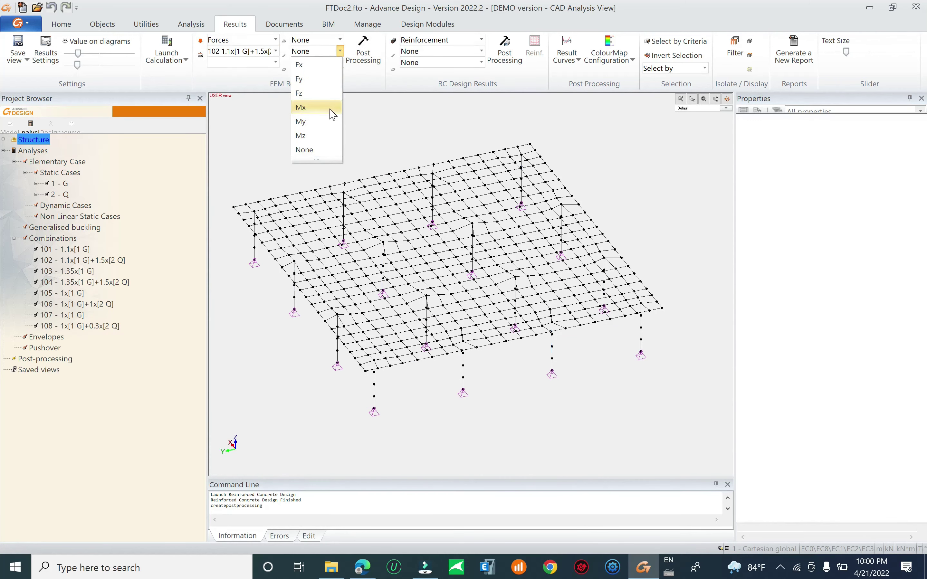
{"action": "left_click", "coordinate": [326, 50]}
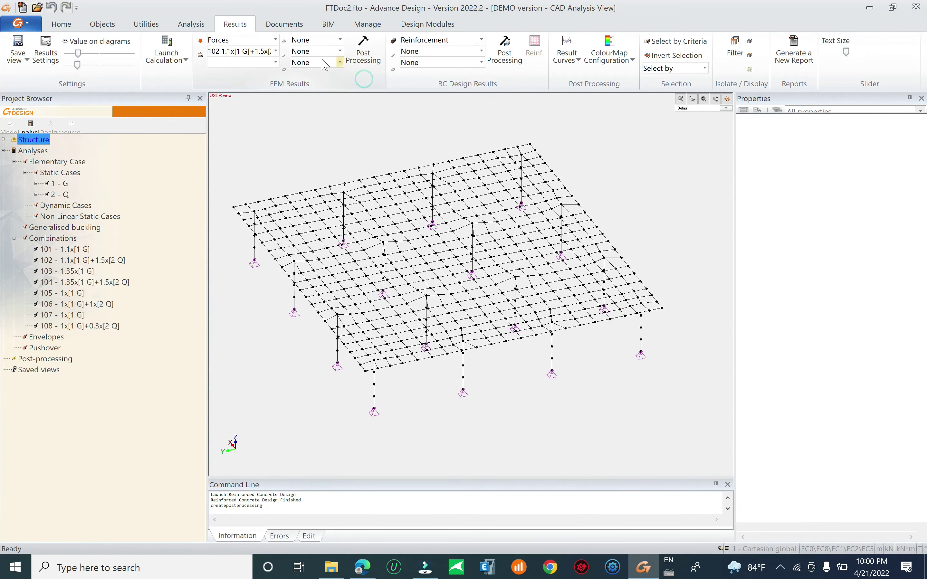
{"action": "left_click", "coordinate": [323, 62]}
{"action": "scroll", "coordinate": [315, 150], "scroll_direction": "up", "scroll_amount": 2}
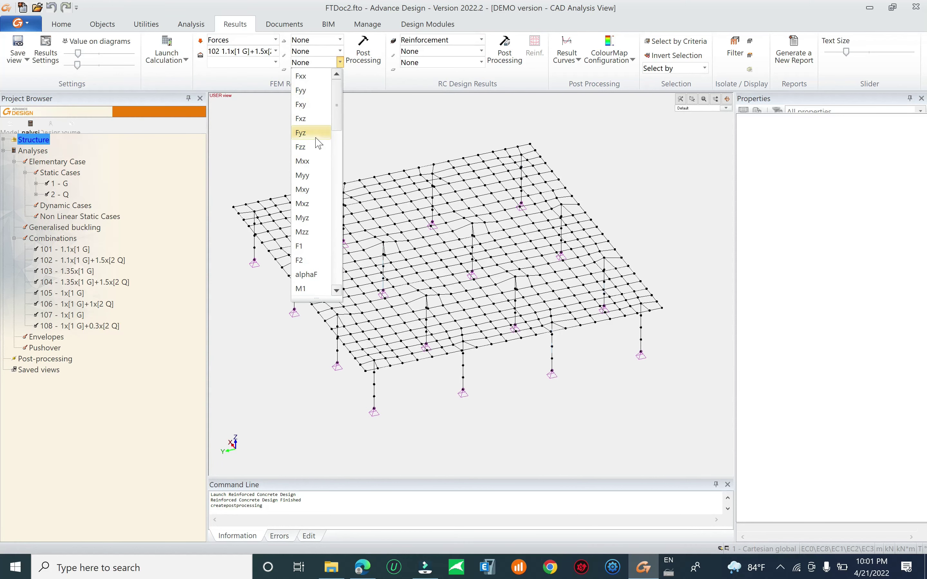
{"action": "left_click", "coordinate": [313, 149]}
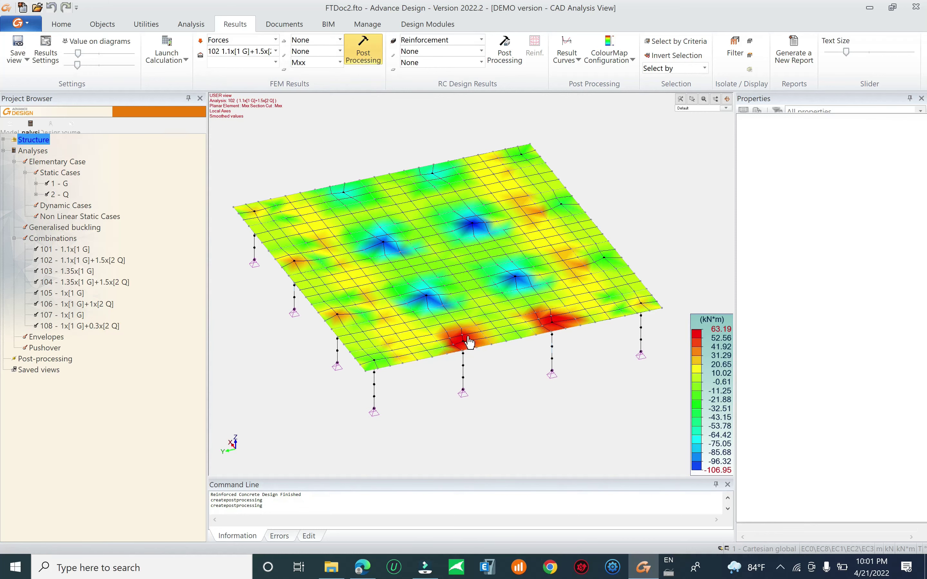
Display the Myy bending moments on the planar elements for combination 102.
{"action": "mouse_move", "coordinate": [488, 356]}
{"action": "middle_mouse_down", "text": "shift"}
{"action": "mouse_move", "coordinate": [479, 314]}
{"action": "mouse_move", "coordinate": [504, 384]}
{"action": "mouse_move", "coordinate": [492, 369]}
{"action": "middle_mouse_up", "text": "shift"}
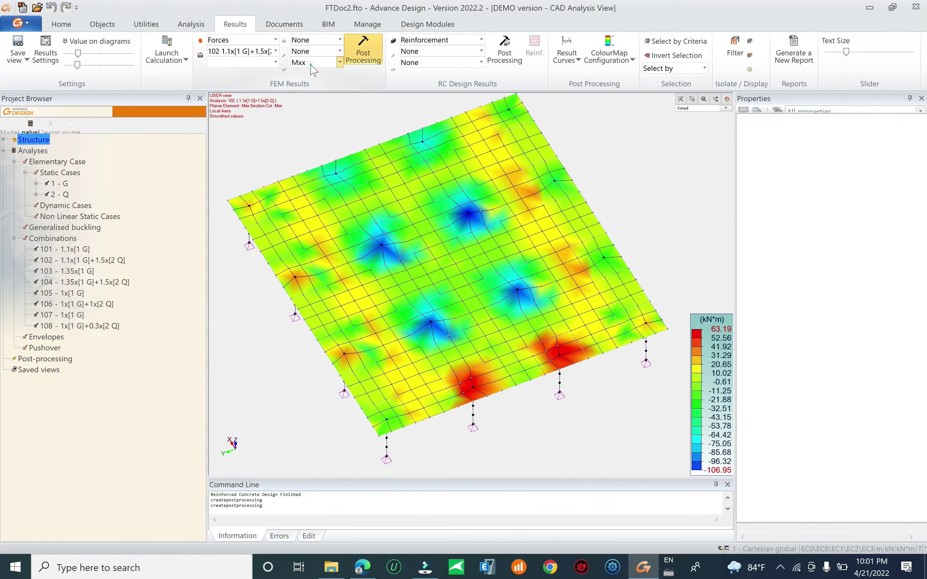
{"action": "left_click", "coordinate": [340, 61]}
{"action": "left_click", "coordinate": [302, 133]}
{"action": "left_click", "coordinate": [364, 53]}
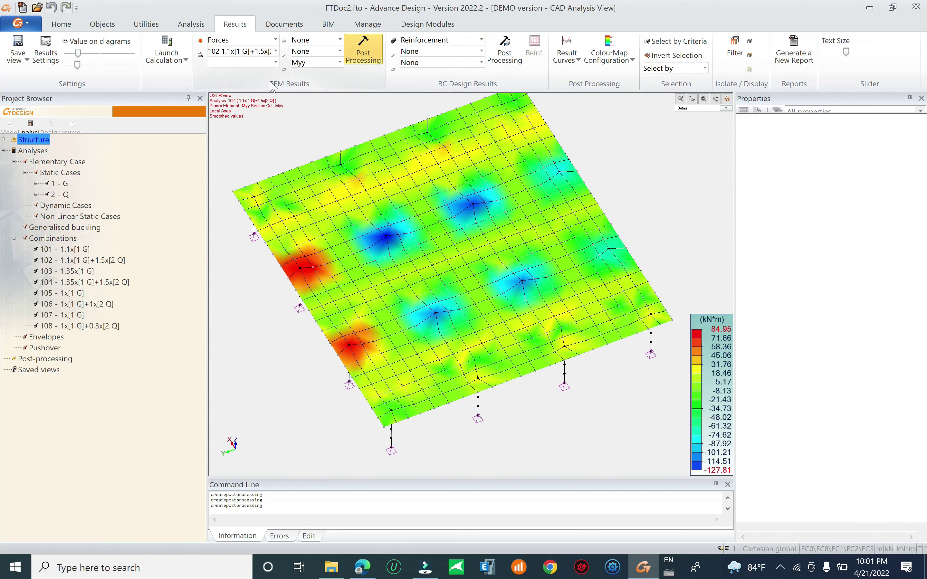
With Ortho mode on, draw a section cut across the slab through the interior column line at X = 6.13 m, ending at Y = -1.00 m.
{"action": "left_click", "coordinate": [151, 24]}
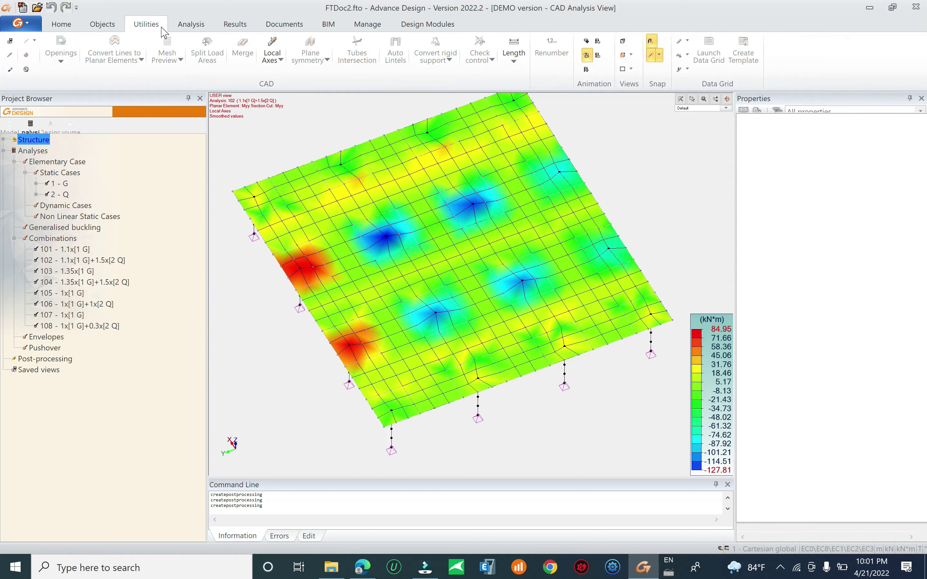
{"action": "left_click", "coordinate": [116, 28]}
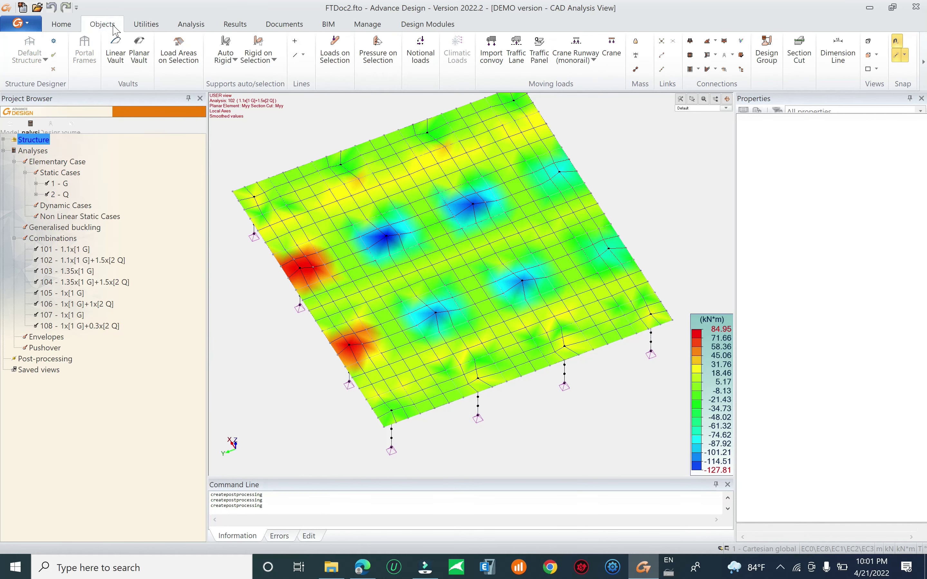
{"action": "left_click", "coordinate": [800, 55]}
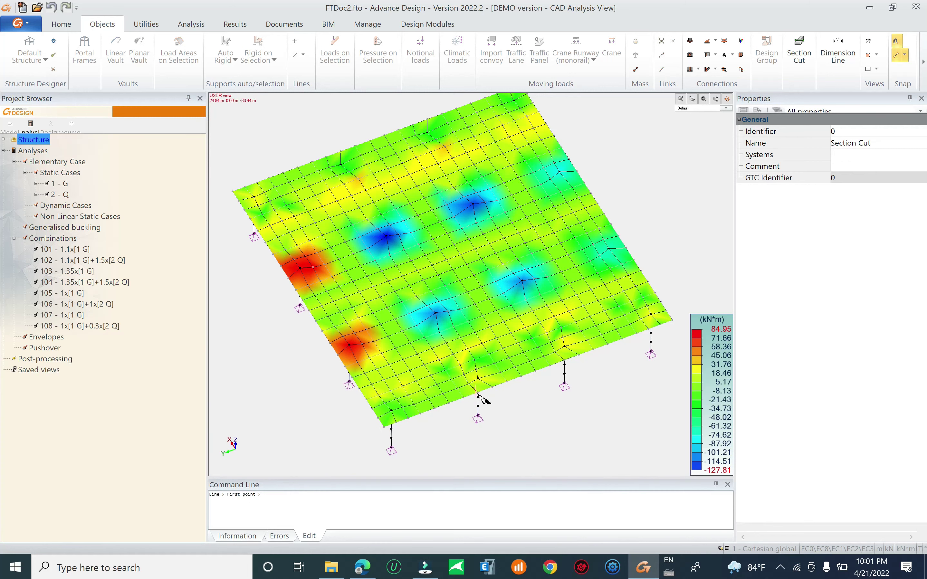
{"action": "scroll", "coordinate": [498, 422], "scroll_direction": "up", "scroll_amount": 3}
{"action": "scroll", "coordinate": [513, 412], "scroll_direction": "up", "scroll_amount": 2}
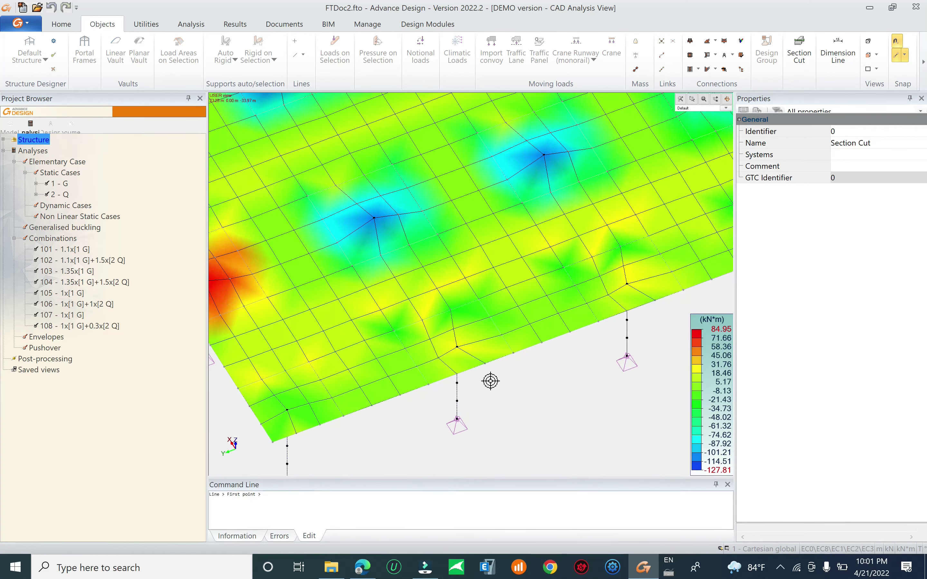
{"action": "scroll", "coordinate": [482, 383], "scroll_direction": "down", "scroll_amount": 3}
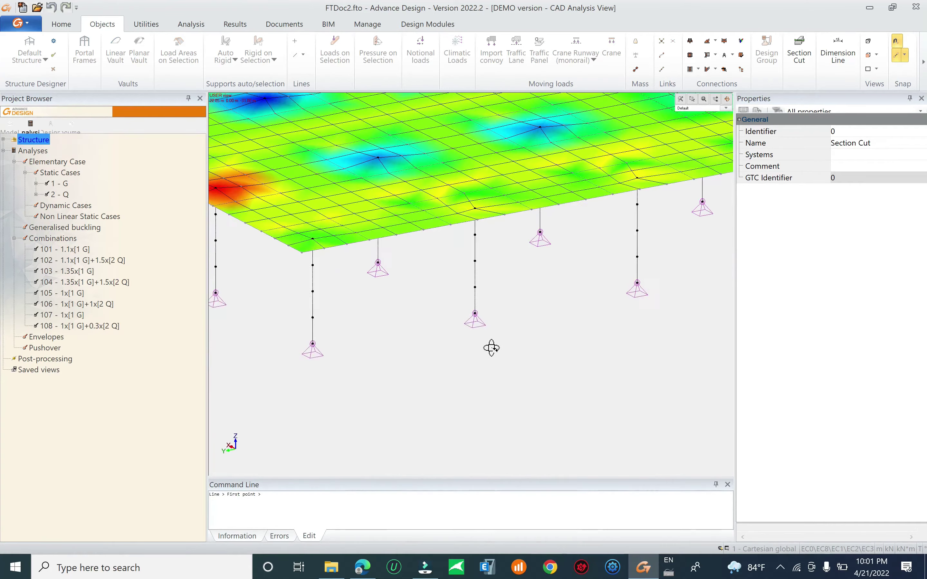
{"action": "middle_click_drag", "start_coordinate": [492, 348], "coordinate": [392, 409]}
{"action": "scroll", "coordinate": [528, 401], "scroll_direction": "up", "scroll_amount": 3}
{"action": "scroll", "coordinate": [529, 401], "scroll_direction": "down", "scroll_amount": 3}
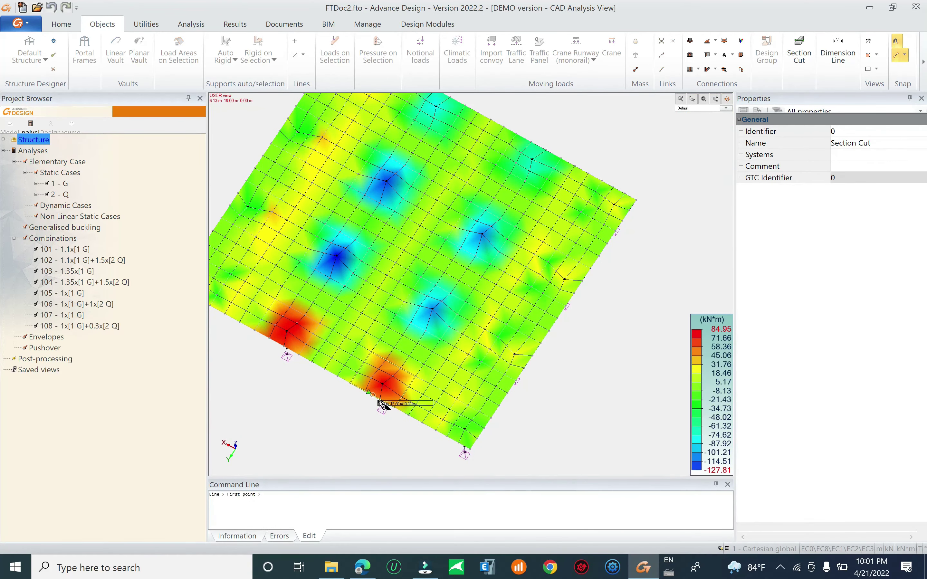
{"action": "left_click", "coordinate": [381, 402]}
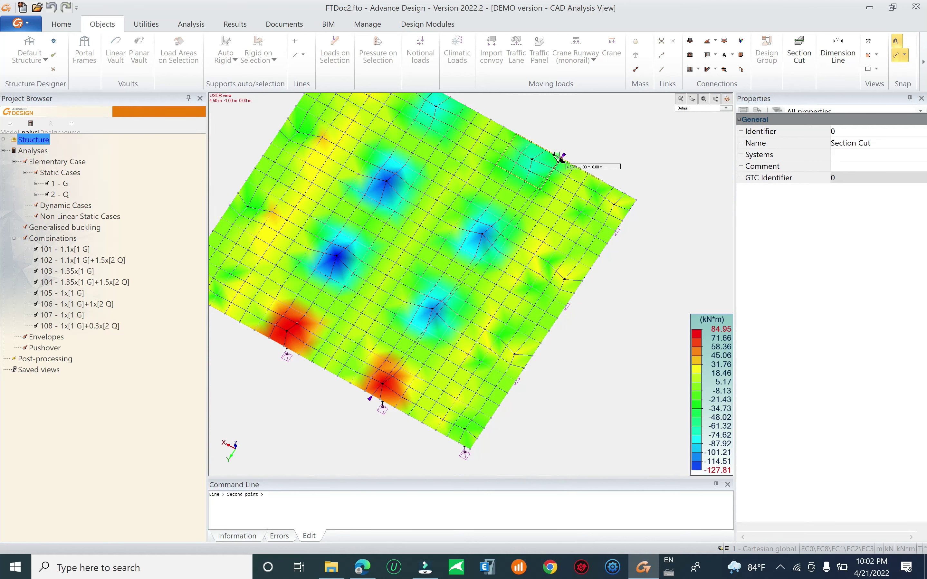
{"action": "right_click", "coordinate": [721, 551]}
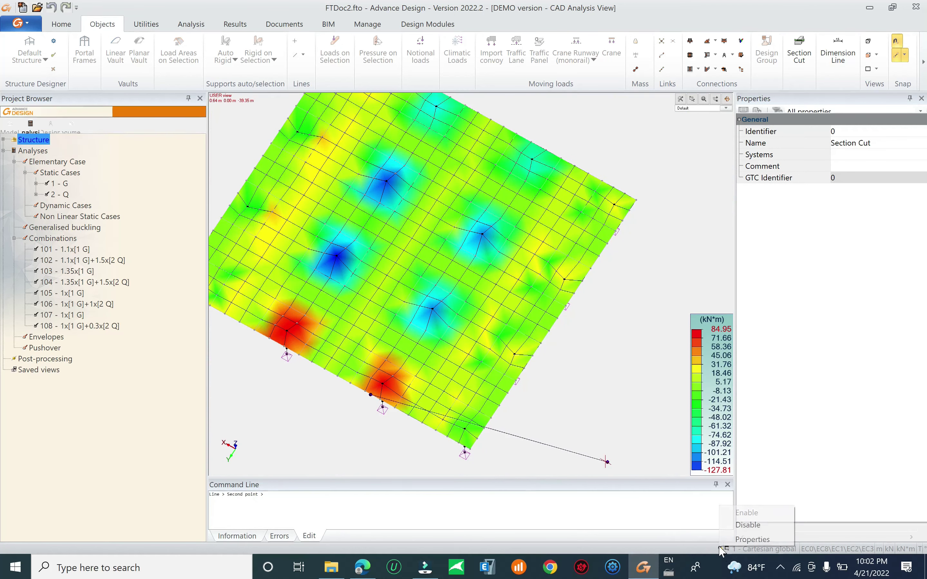
{"action": "left_click", "coordinate": [741, 542]}
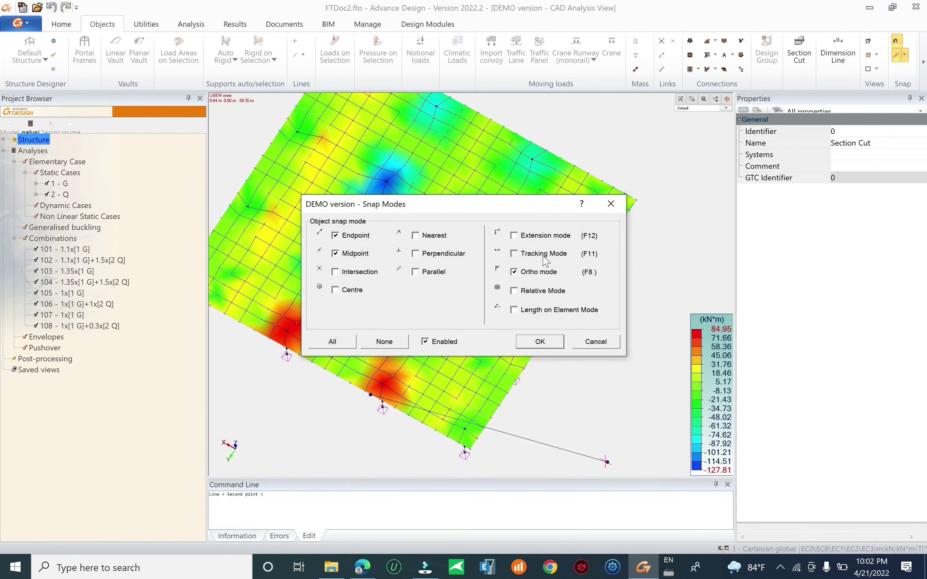
{"action": "left_click", "coordinate": [540, 341]}
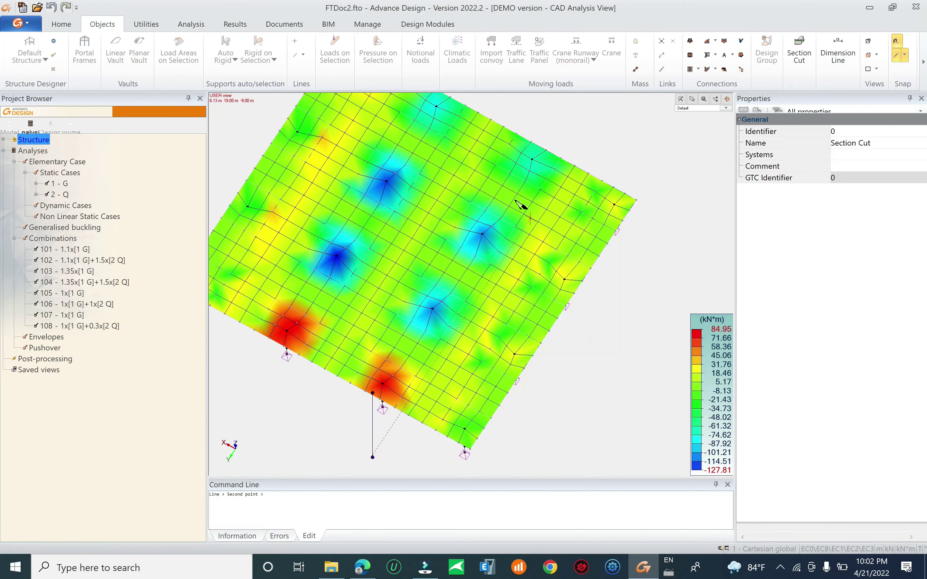
{"action": "left_click", "coordinate": [546, 150]}
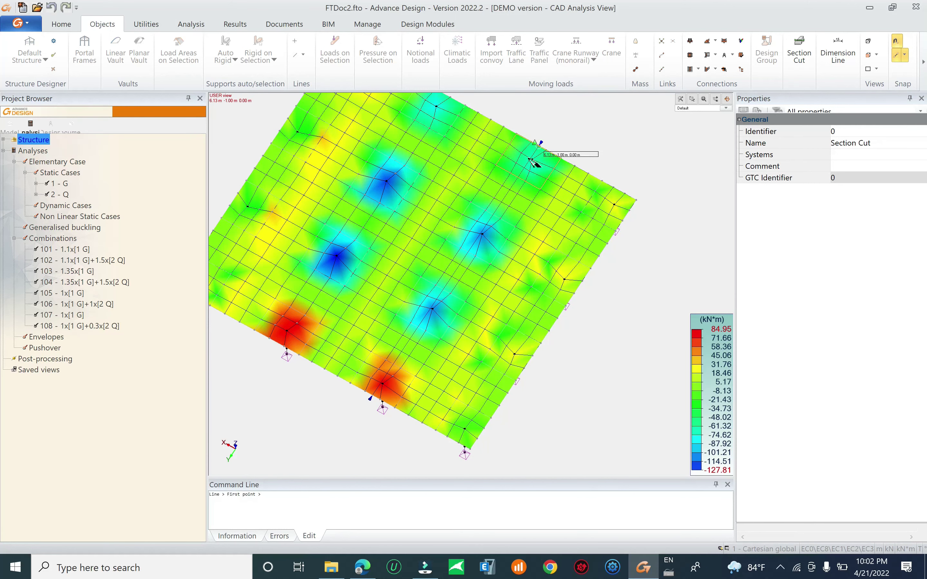
Draw a second, parallel section cut across the full slab through the other interior column line at X = 13.13 m.
{"action": "left_click", "coordinate": [272, 340]}
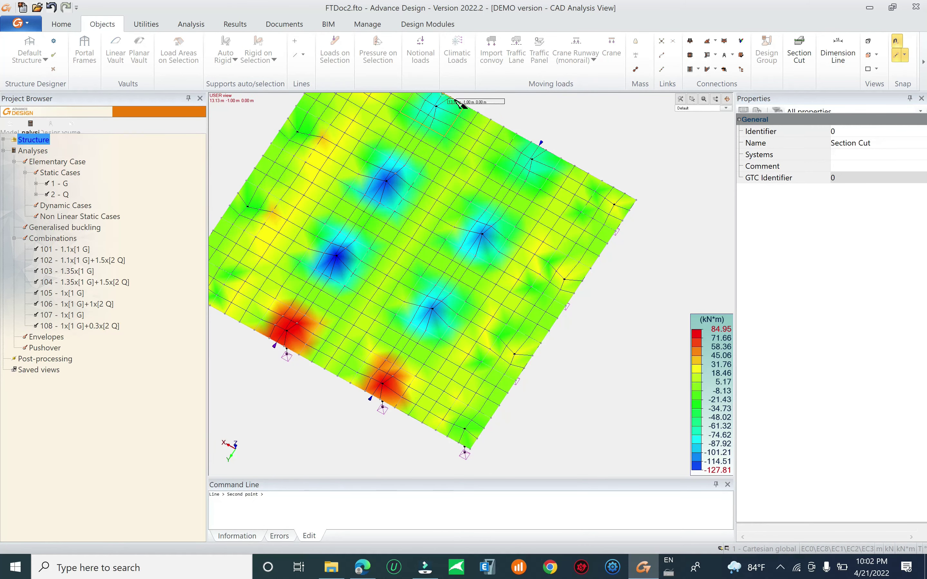
{"action": "middle_click_drag", "start_coordinate": [461, 103], "coordinate": [490, 134]}
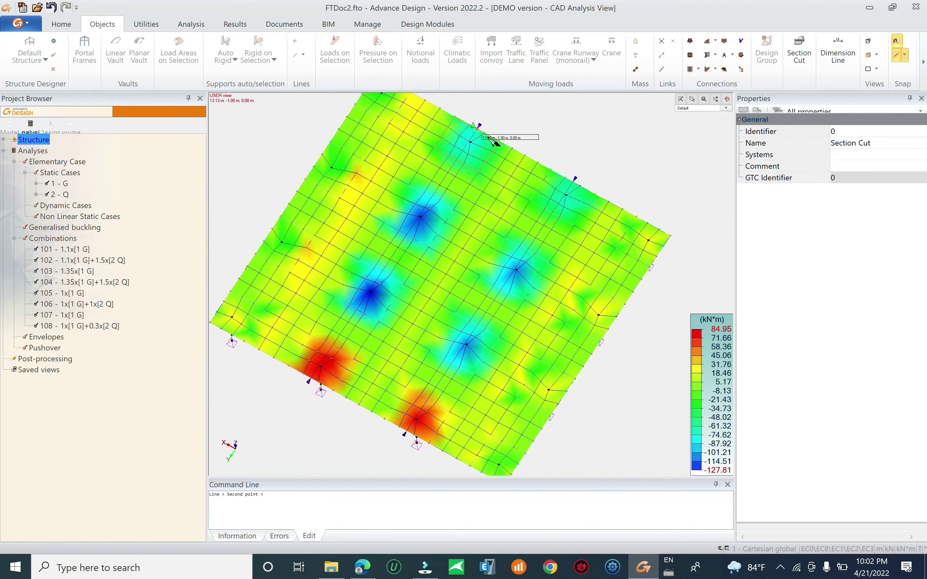
{"action": "left_click", "coordinate": [487, 138]}
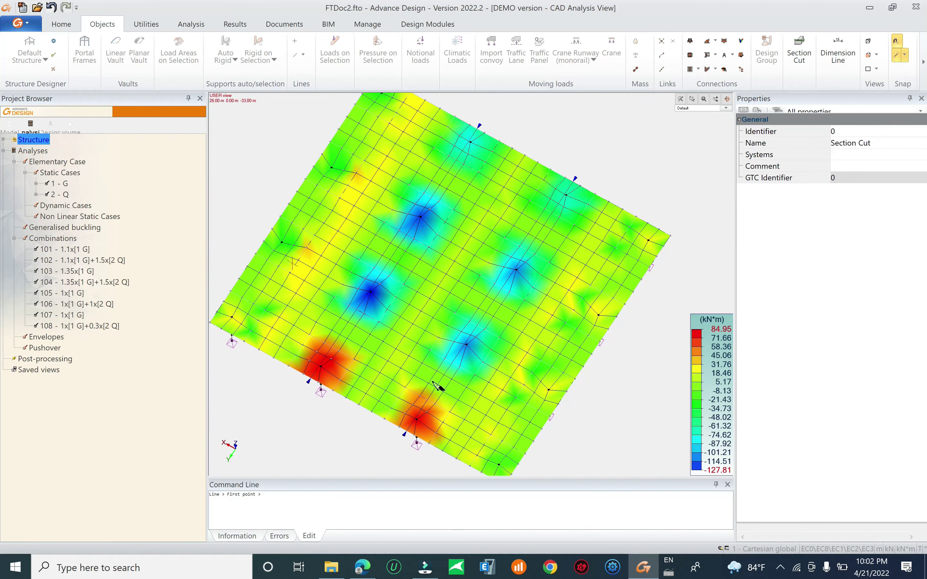
Draw two section cuts perpendicular to the first pair, through the interior column lines at Y = 12.00 m and Y = 6.00 m.
{"action": "left_click", "coordinate": [563, 396]}
{"action": "left_click", "coordinate": [269, 239]}
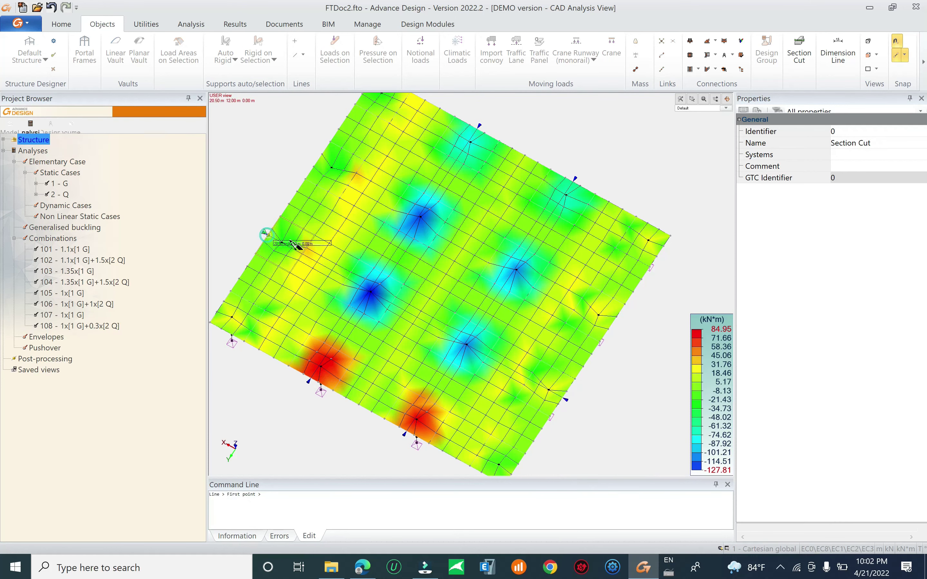
{"action": "left_click", "coordinate": [615, 324]}
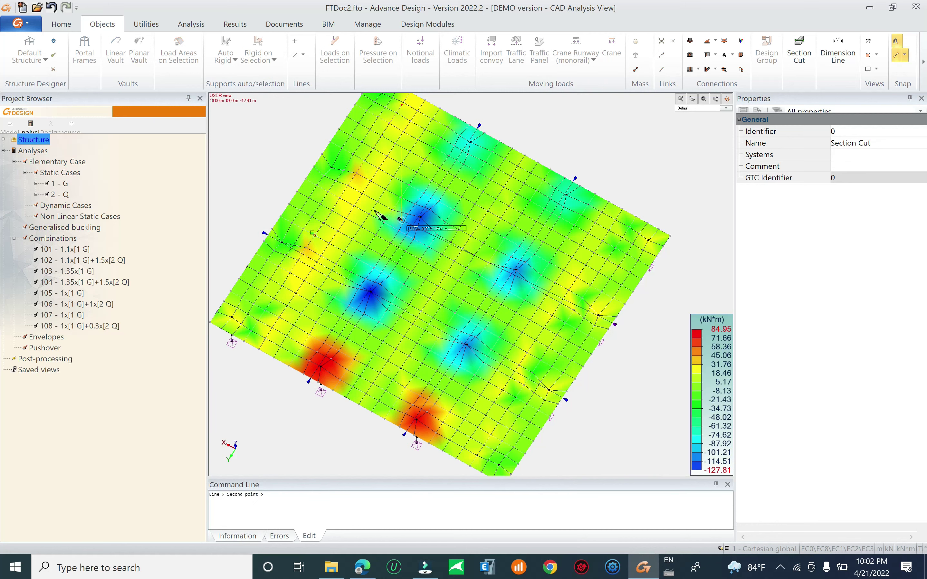
{"action": "left_click", "coordinate": [310, 174]}
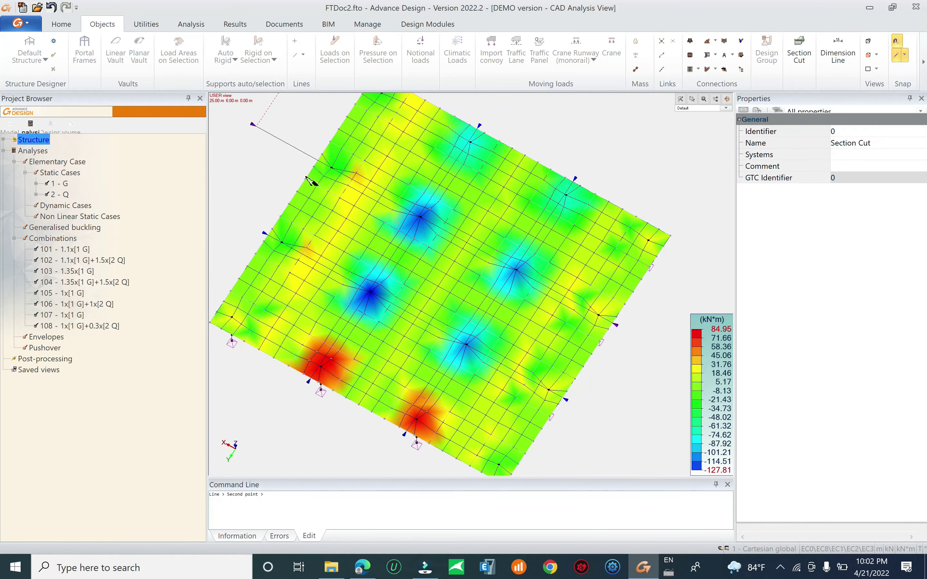
{"action": "left_click", "coordinate": [315, 168]}
{"action": "key", "text": "Escape"}
Regenerate the Myy results for combination 102 to plot the moment diagrams along the section cuts.
{"action": "middle_click_drag", "start_coordinate": [435, 265], "coordinate": [525, 266]}
{"action": "left_click", "coordinate": [191, 24]}
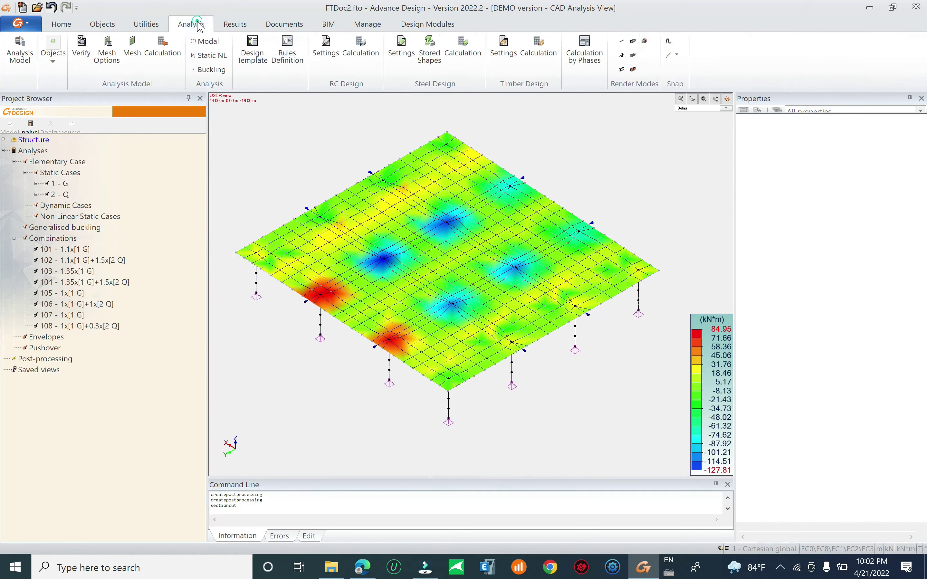
{"action": "left_click", "coordinate": [234, 23]}
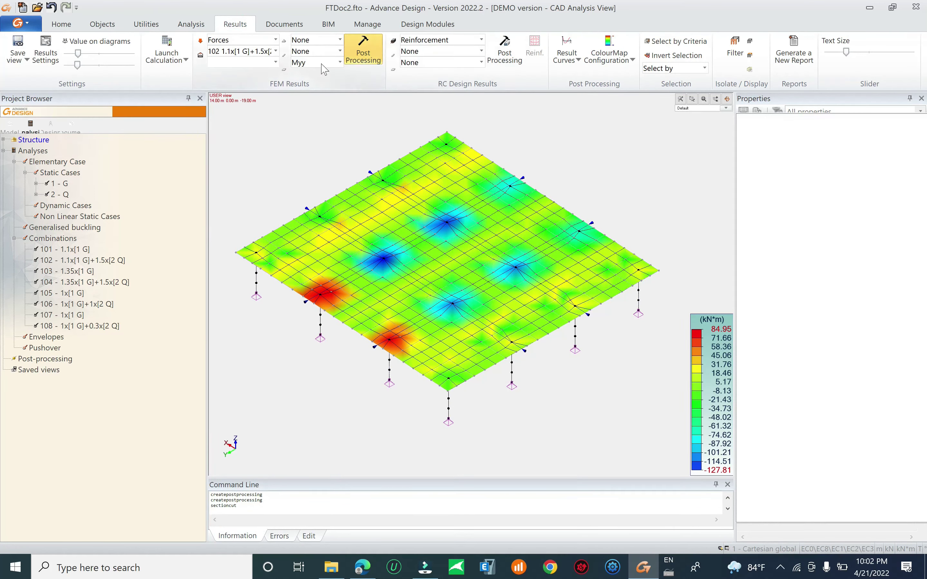
{"action": "left_click", "coordinate": [367, 51]}
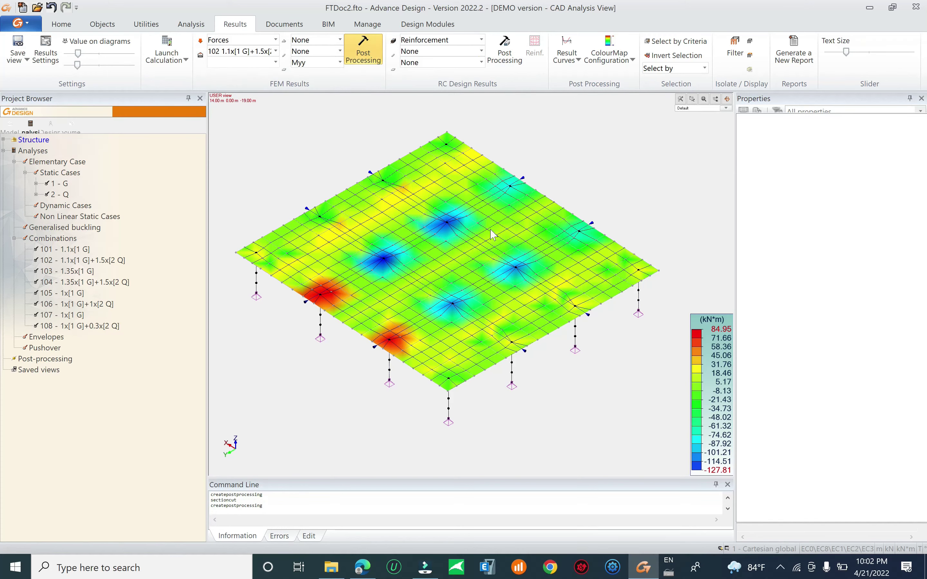
{"action": "mouse_move", "coordinate": [517, 268]}
{"action": "middle_mouse_down", "text": "shift"}
{"action": "mouse_move", "coordinate": [498, 302]}
{"action": "mouse_move", "coordinate": [521, 279]}
{"action": "middle_mouse_up", "text": "shift"}
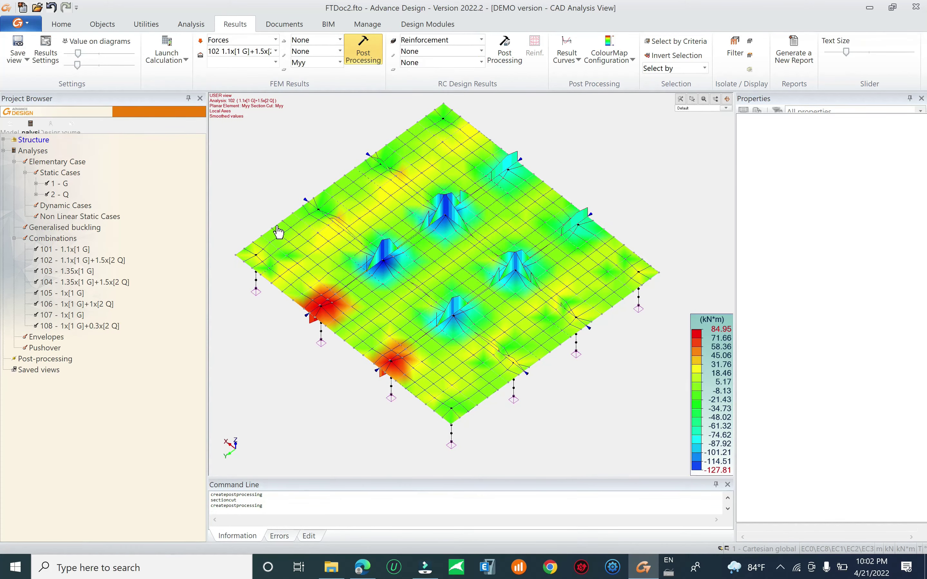
Expand the structure's Slab system and hide its plate, leaving the drop panels, columns and section cuts displayed.
{"action": "left_click", "coordinate": [16, 162]}
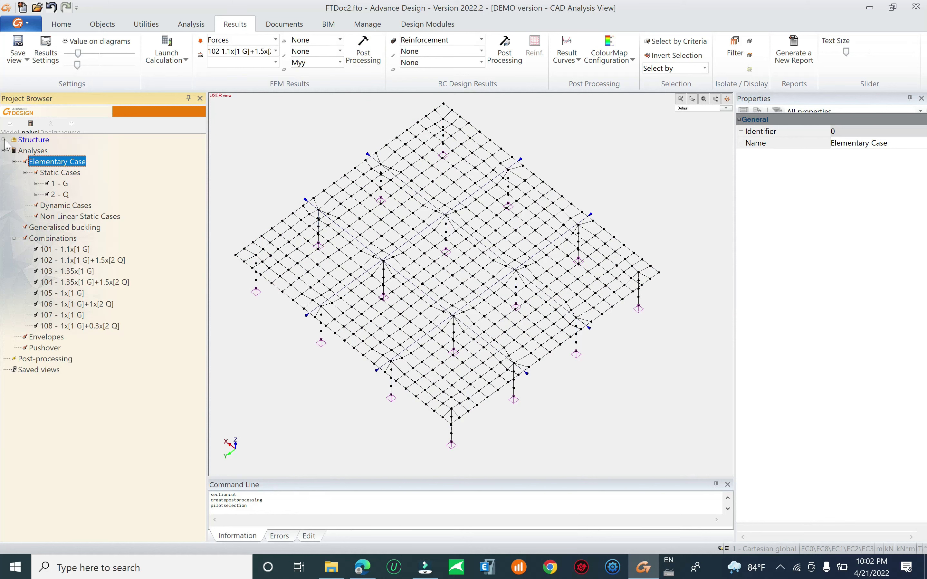
{"action": "left_click", "coordinate": [4, 140]}
{"action": "left_click", "coordinate": [14, 150]}
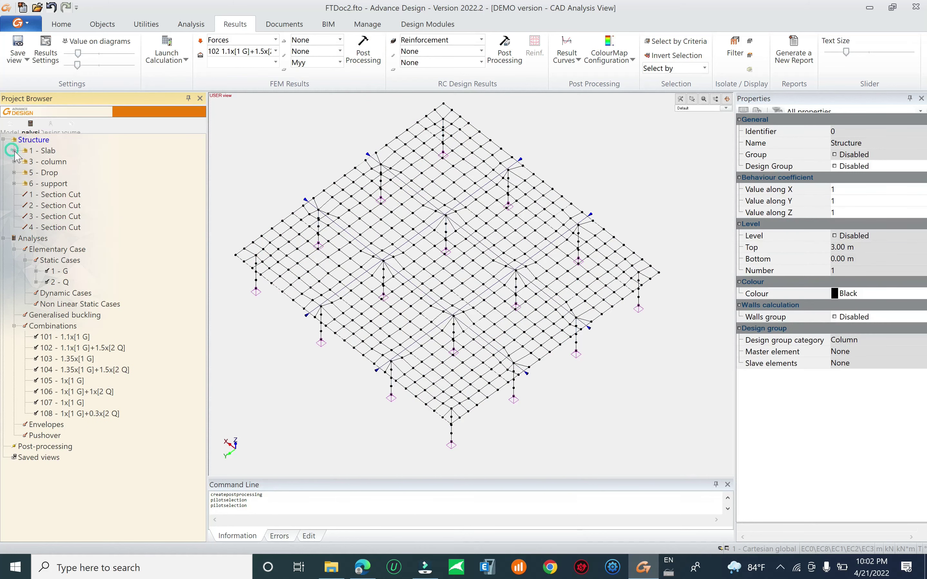
{"action": "left_click", "coordinate": [53, 161]}
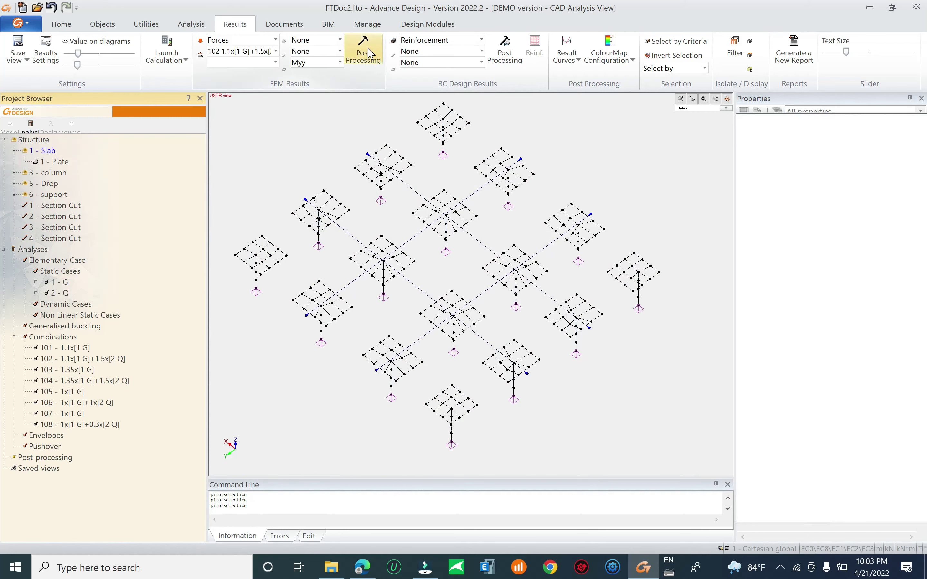
Regenerate the Myy results without the slab plate and examine the section cut diagrams over the drop panels.
{"action": "left_click", "coordinate": [367, 47]}
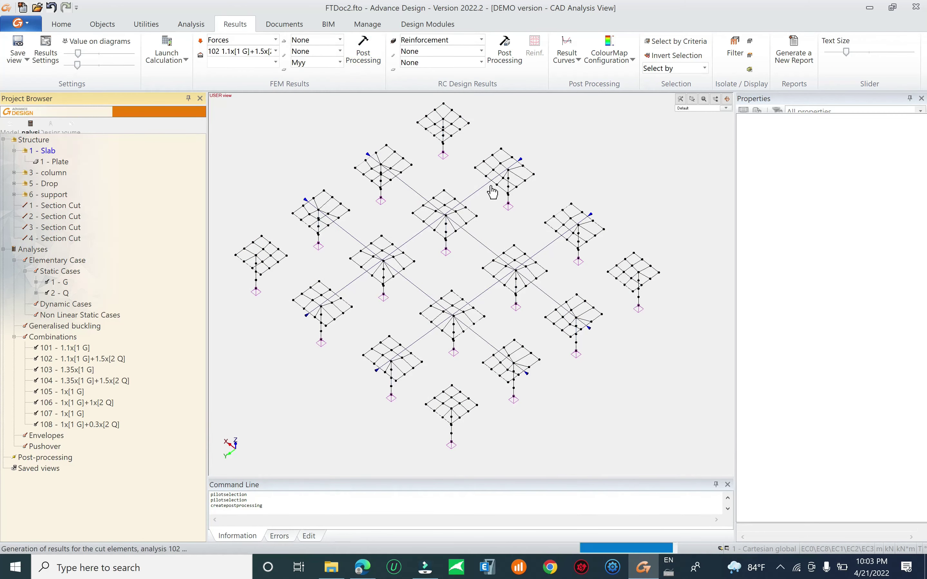
{"action": "mouse_move", "coordinate": [475, 243]}
{"action": "middle_mouse_down"}
{"action": "mouse_move", "coordinate": [471, 299]}
{"action": "mouse_move", "coordinate": [437, 264]}
{"action": "mouse_move", "coordinate": [464, 314]}
{"action": "mouse_move", "coordinate": [481, 296]}
{"action": "mouse_move", "coordinate": [449, 279]}
{"action": "mouse_move", "coordinate": [470, 291]}
{"action": "mouse_move", "coordinate": [480, 331]}
{"action": "mouse_move", "coordinate": [443, 359]}
{"action": "mouse_move", "coordinate": [472, 341]}
{"action": "mouse_move", "coordinate": [437, 326]}
{"action": "mouse_move", "coordinate": [429, 291]}
{"action": "mouse_move", "coordinate": [459, 244]}
{"action": "middle_mouse_up"}
{"action": "scroll", "coordinate": [503, 306], "scroll_direction": "up", "scroll_amount": 3}
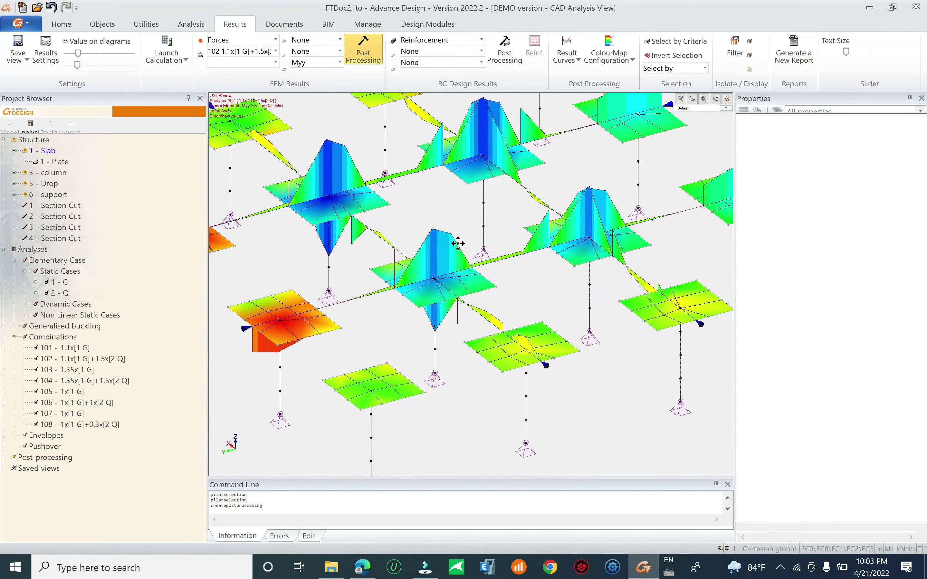
{"action": "scroll", "coordinate": [296, 335], "scroll_direction": "up", "scroll_amount": 2}
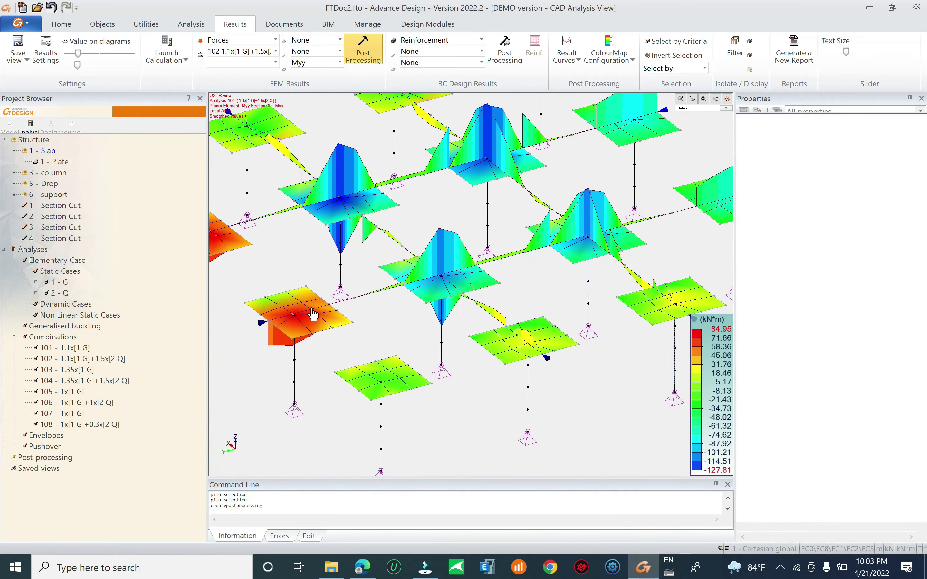
{"action": "middle_click_drag", "start_coordinate": [313, 314], "coordinate": [334, 296]}
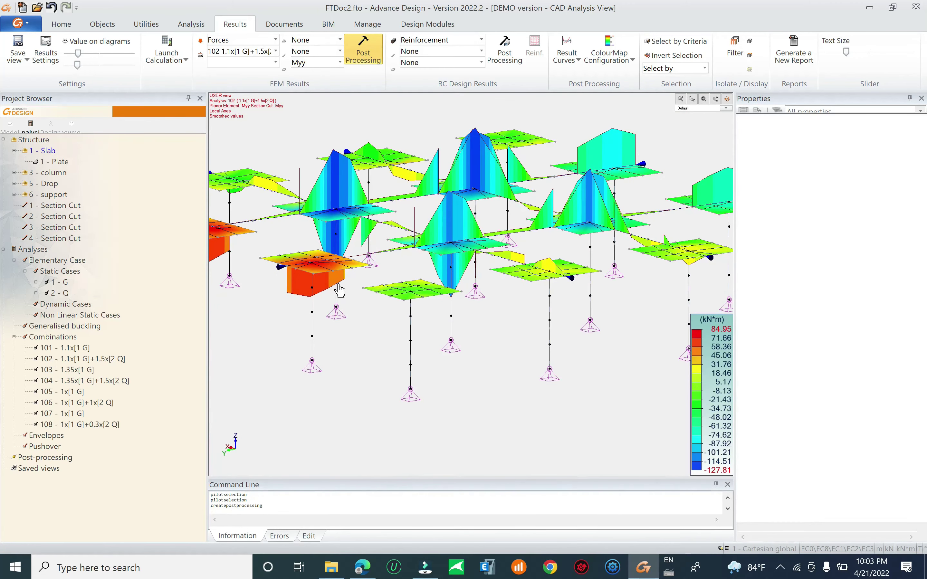
{"action": "middle_click_drag", "start_coordinate": [425, 231], "coordinate": [429, 282]}
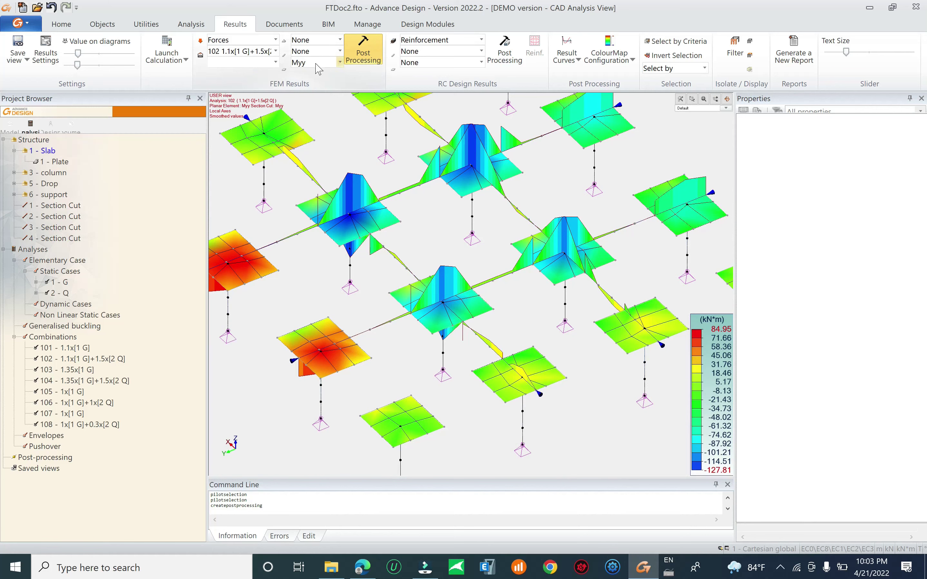
Show the slab plate again and regenerate the Myy results on the slab, drop panels and section cuts.
{"action": "left_click", "coordinate": [55, 162]}
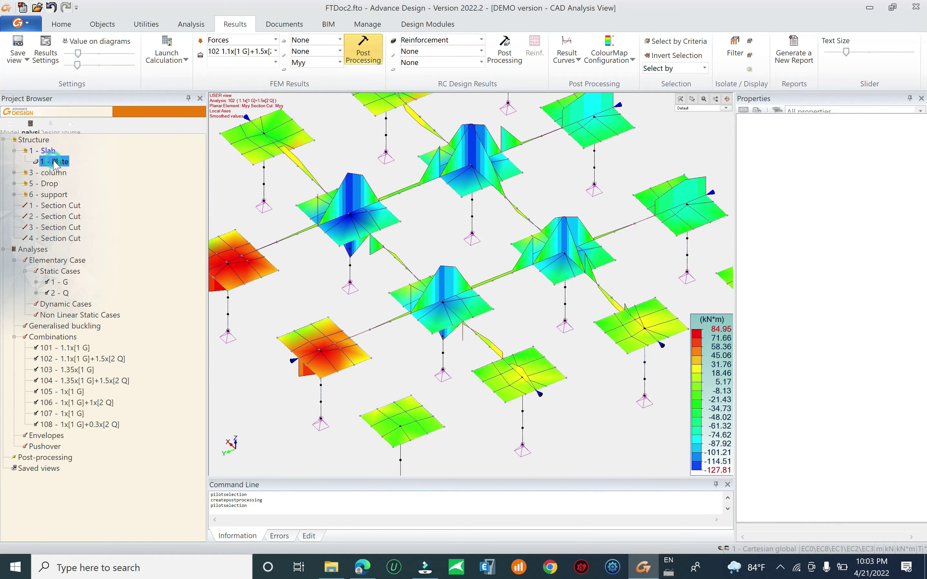
{"action": "scroll", "coordinate": [395, 336], "scroll_direction": "down", "scroll_amount": 1}
{"action": "scroll", "coordinate": [395, 335], "scroll_direction": "down", "scroll_amount": 1}
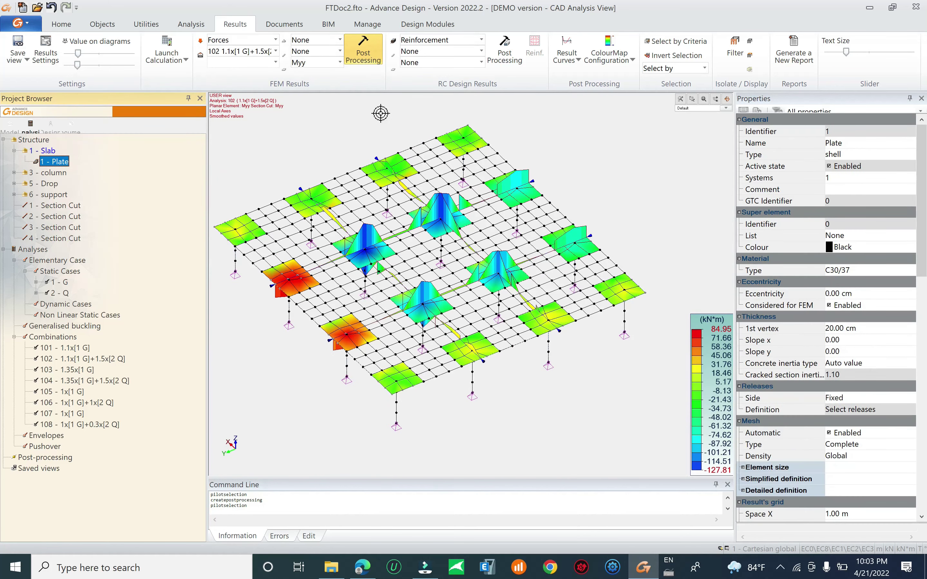
{"action": "left_click", "coordinate": [364, 49]}
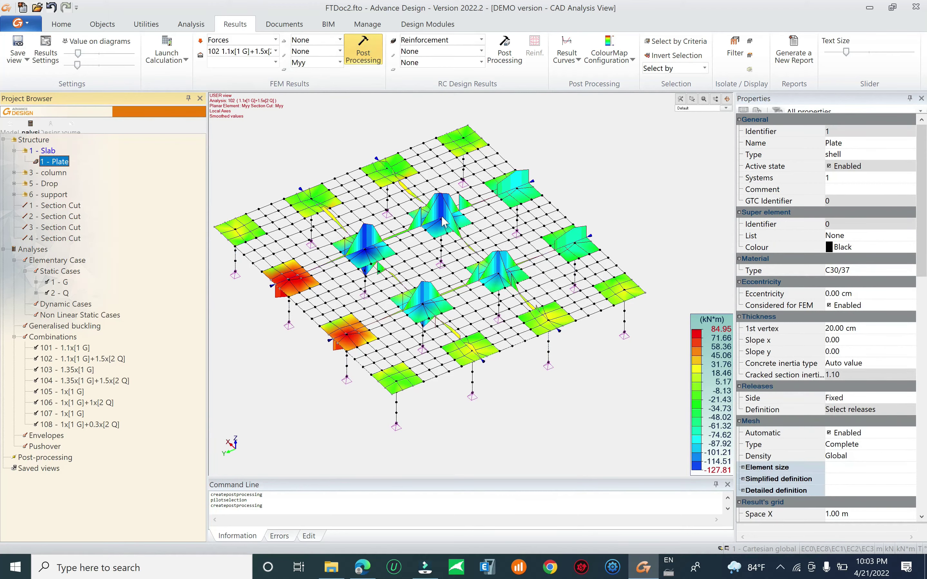
{"action": "middle_click_drag", "start_coordinate": [442, 291], "coordinate": [500, 285]}
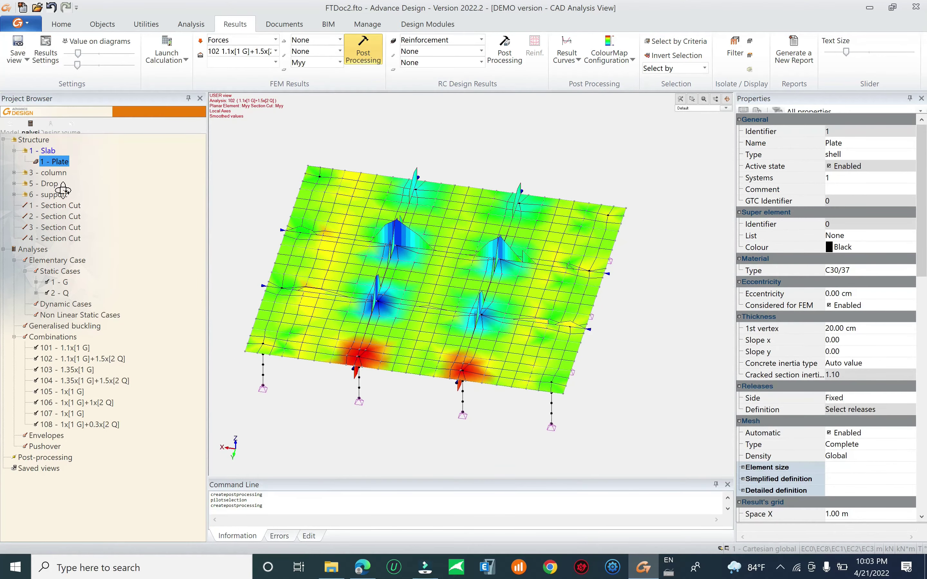
Try to delete the four section cuts from the analysis model.
{"action": "left_click", "coordinate": [63, 207]}
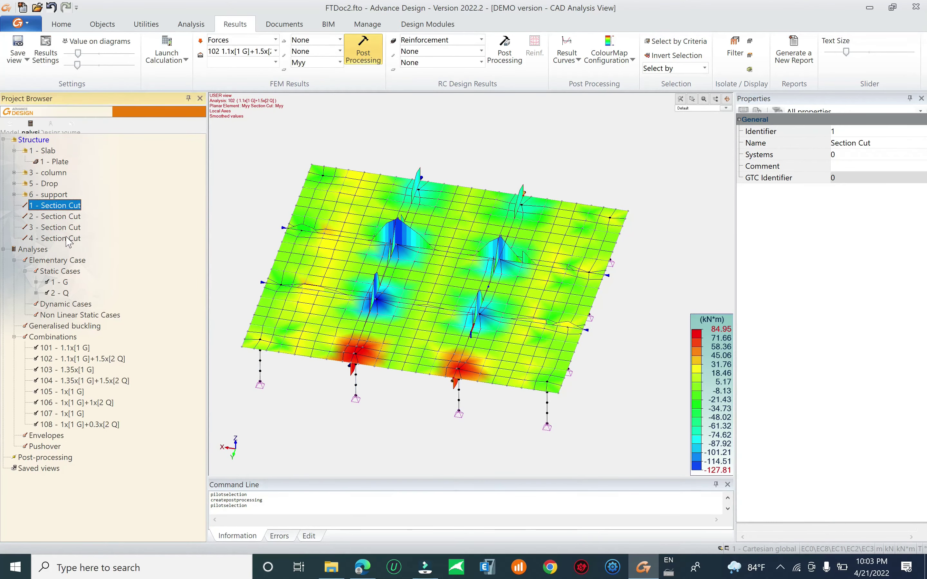
{"action": "left_click", "coordinate": [69, 239], "text": "shift"}
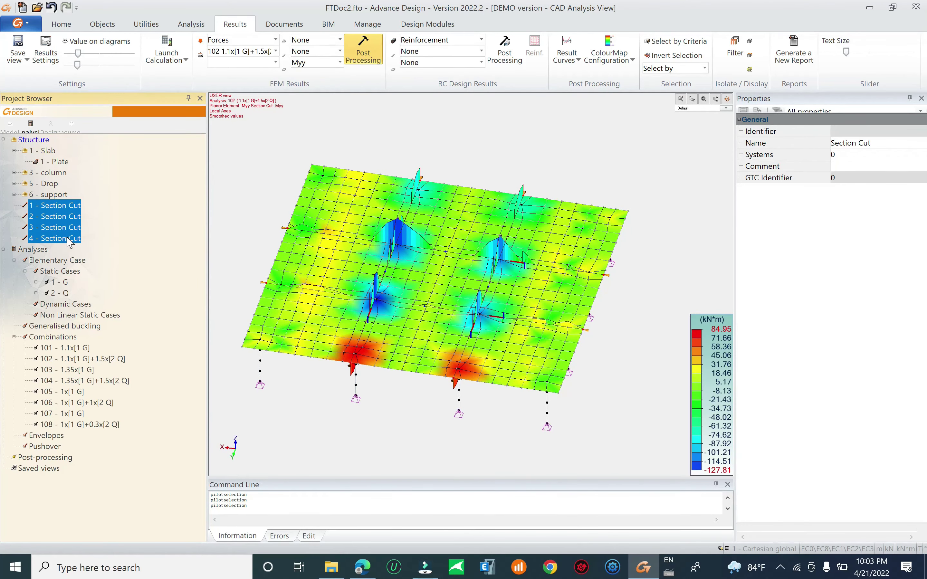
{"action": "right_click", "coordinate": [57, 208]}
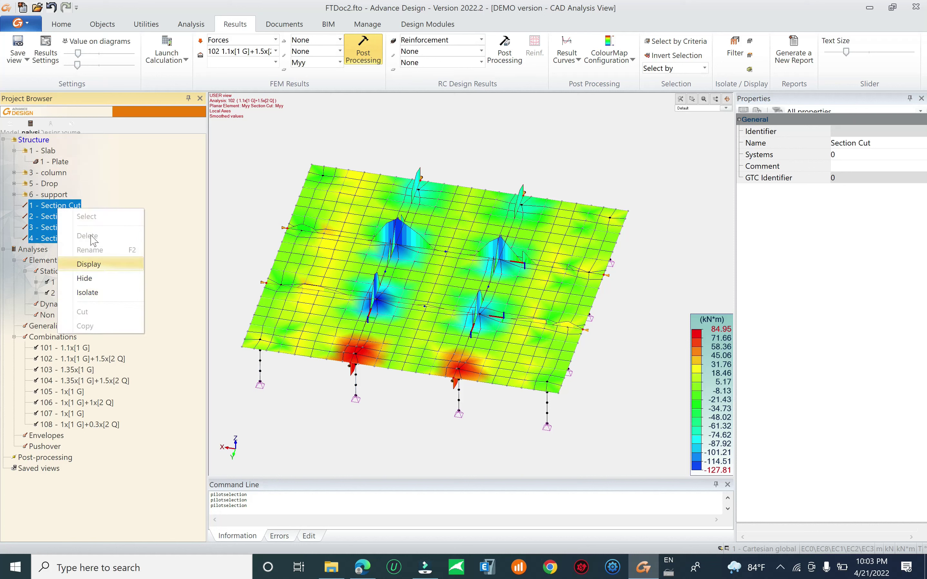
Delete section cuts 1 to 4 from the descriptive model and reopen the current analysis model.
{"action": "left_click", "coordinate": [46, 211]}
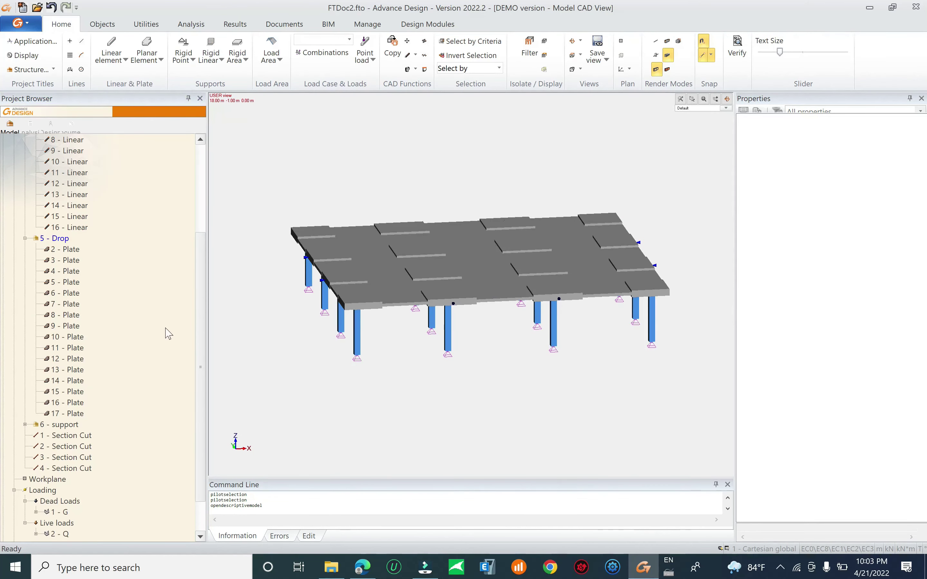
{"action": "left_click", "coordinate": [79, 435]}
{"action": "left_click", "coordinate": [80, 459], "text": "shift"}
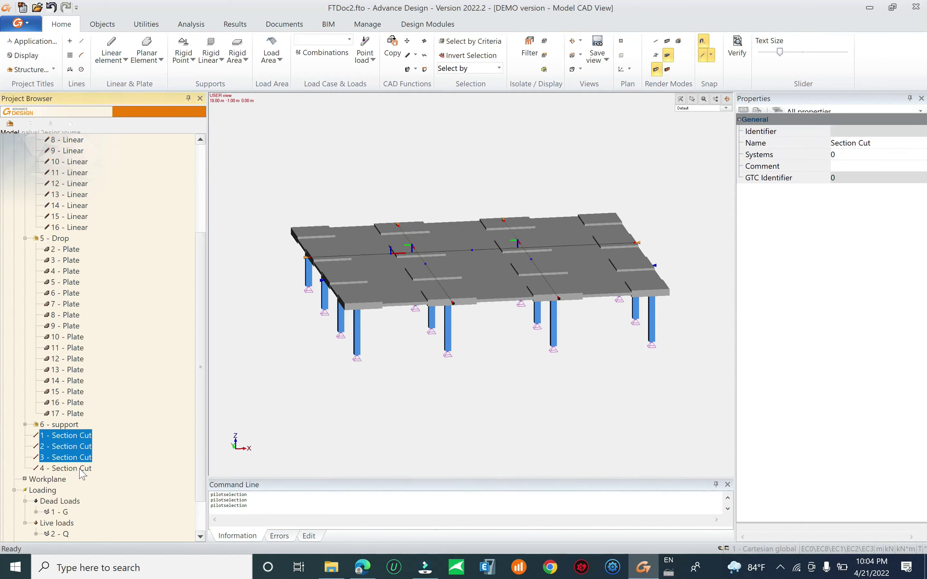
{"action": "left_click", "coordinate": [80, 469], "text": "shift"}
{"action": "key", "text": "Delete"}
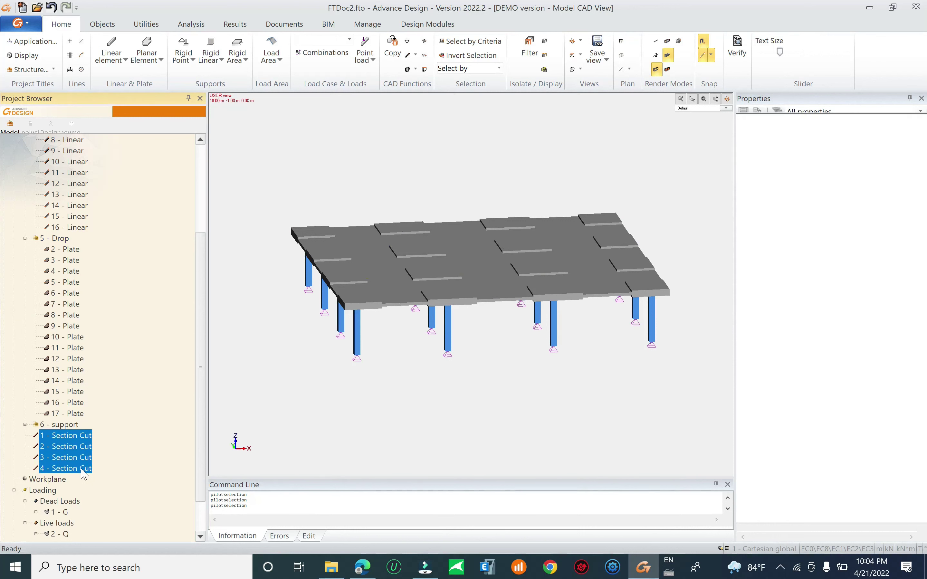
{"action": "left_click", "coordinate": [32, 124]}
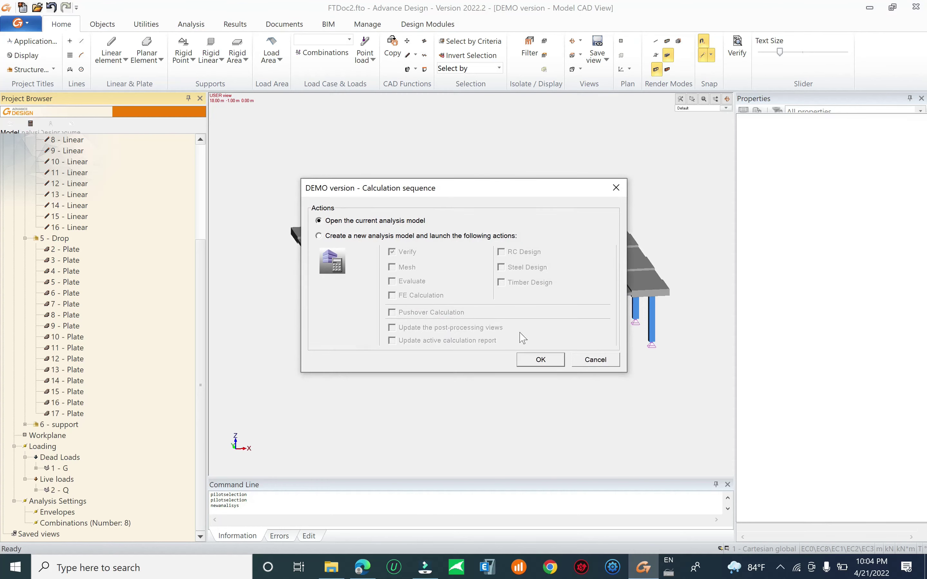
{"action": "left_click", "coordinate": [539, 360]}
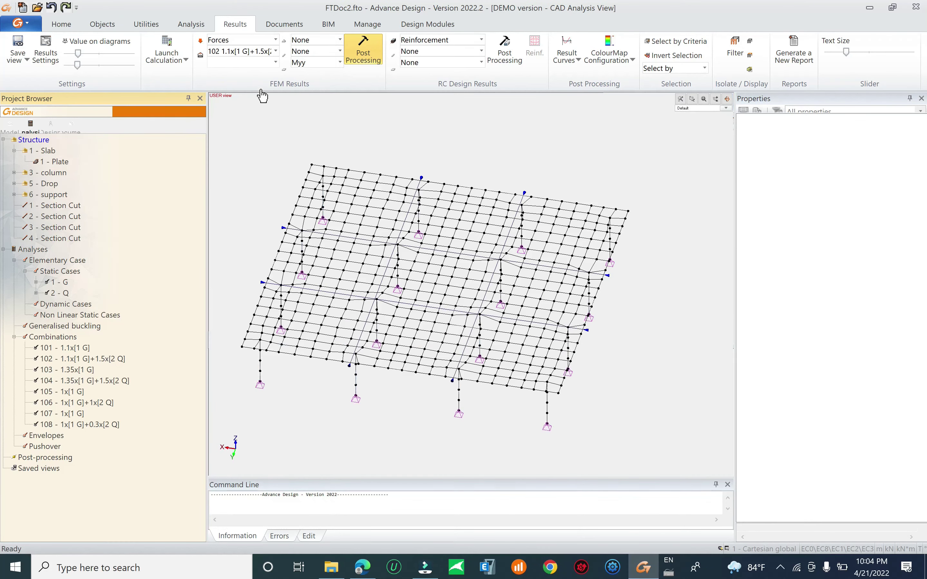
Try to plot the Fz force of the linear elements for combination 102 together with the planar Myy results.
{"action": "left_click", "coordinate": [256, 50]}
{"action": "left_click", "coordinate": [256, 51]}
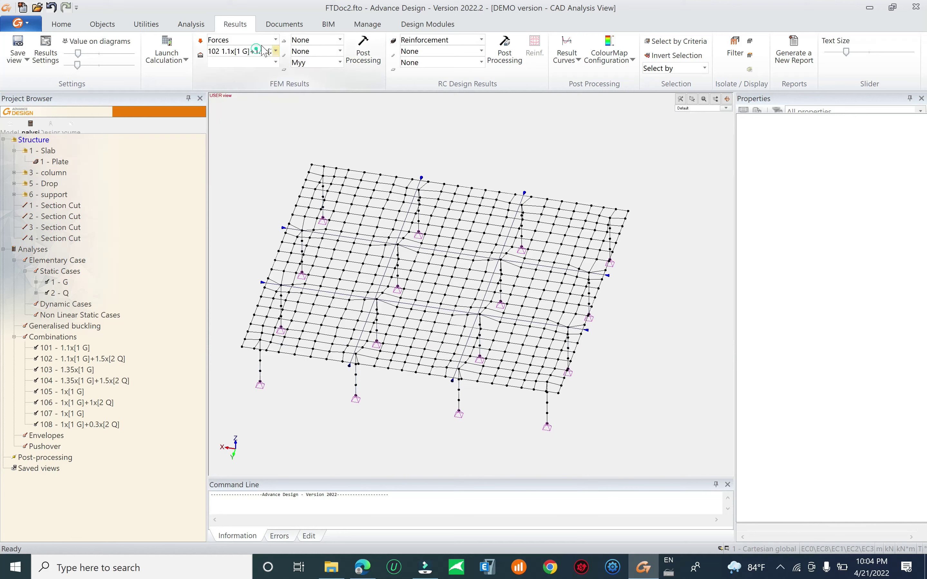
{"action": "left_click", "coordinate": [327, 51]}
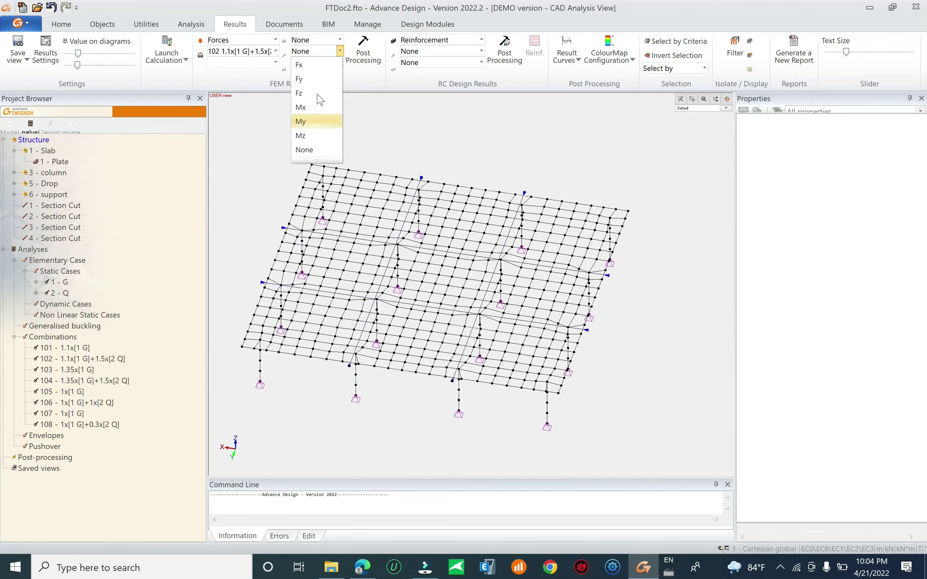
{"action": "left_click", "coordinate": [299, 93]}
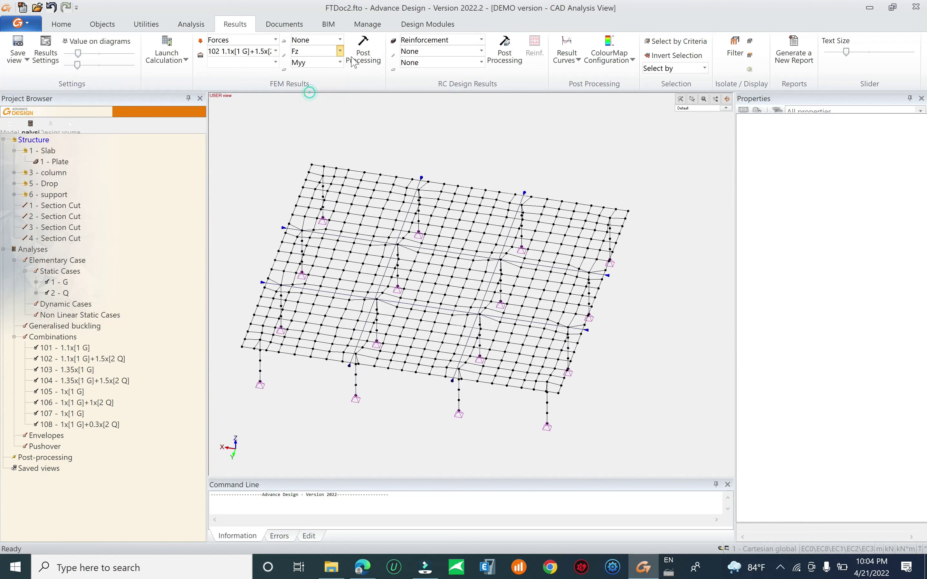
{"action": "left_click", "coordinate": [363, 50]}
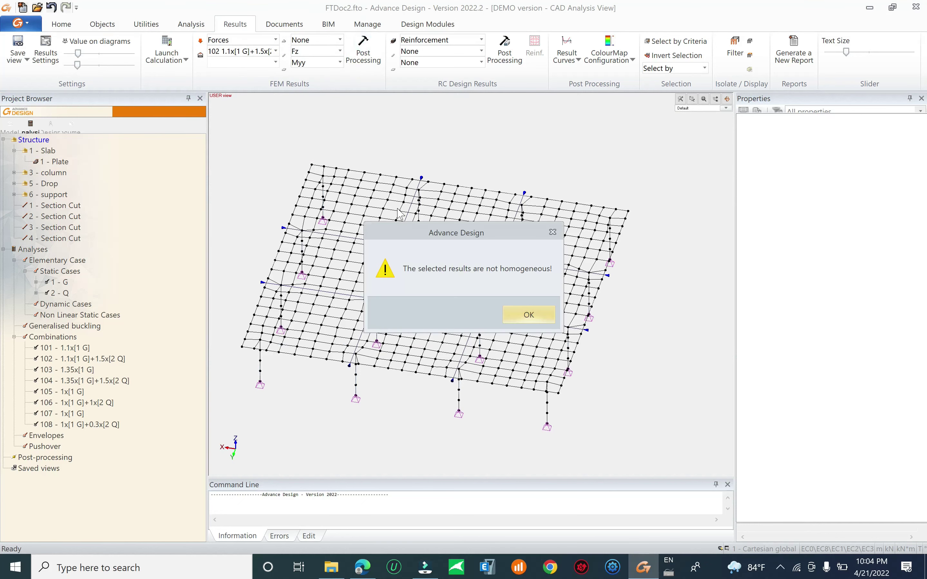
{"action": "left_click", "coordinate": [540, 321]}
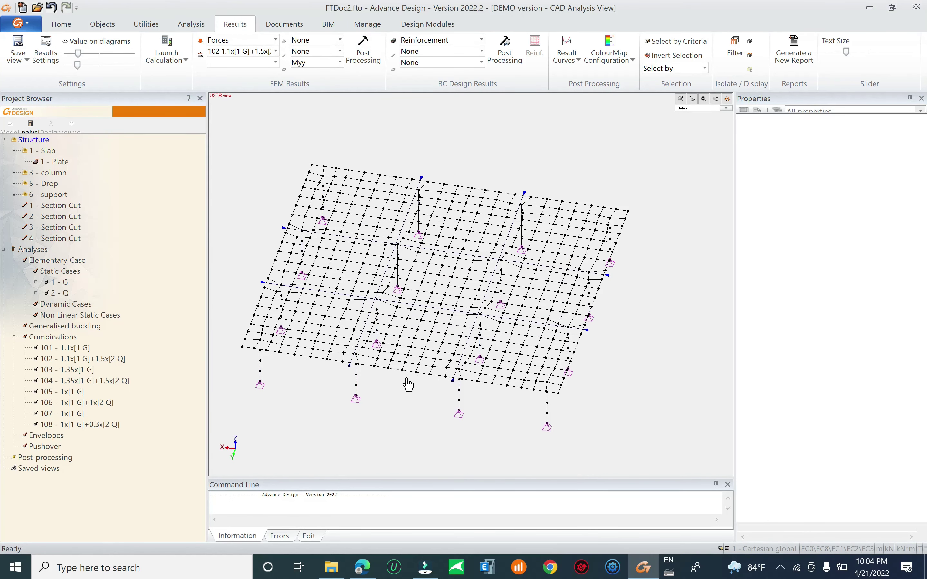
Retry the linear Fz results with Myy still selected for the planar elements, and regenerate the Myy results alone.
{"action": "left_click", "coordinate": [316, 64]}
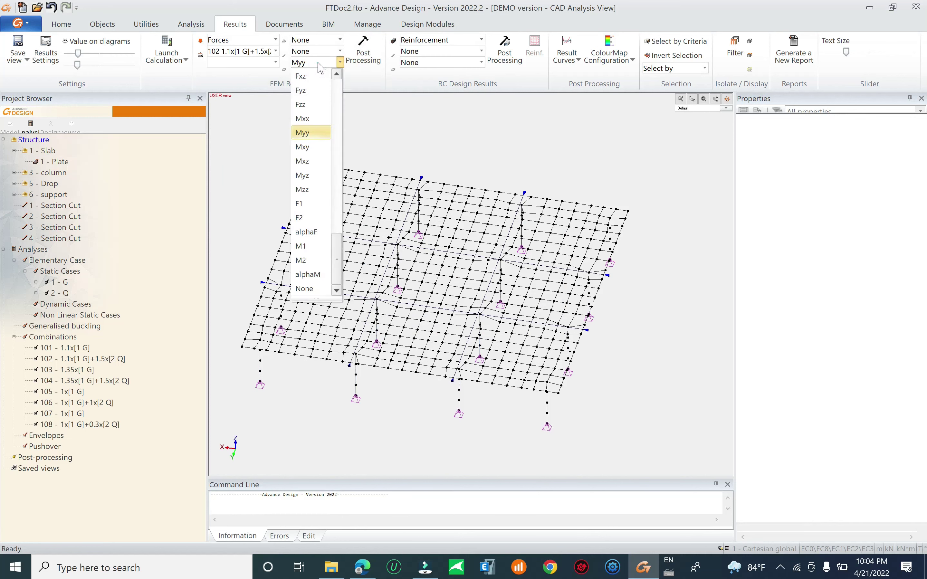
{"action": "left_click", "coordinate": [318, 63]}
{"action": "left_click", "coordinate": [315, 52]}
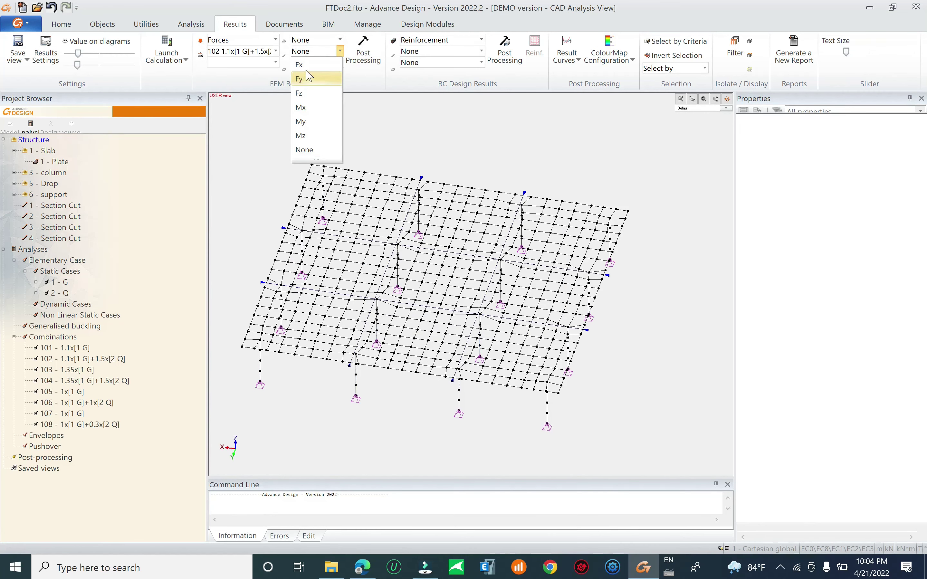
{"action": "left_click", "coordinate": [301, 93]}
{"action": "left_click", "coordinate": [352, 60]}
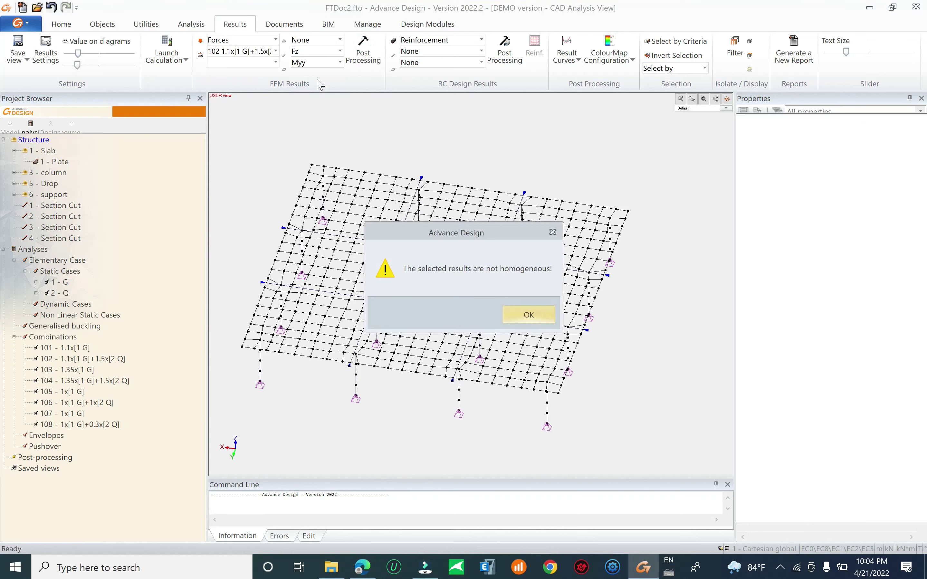
{"action": "left_click", "coordinate": [530, 314]}
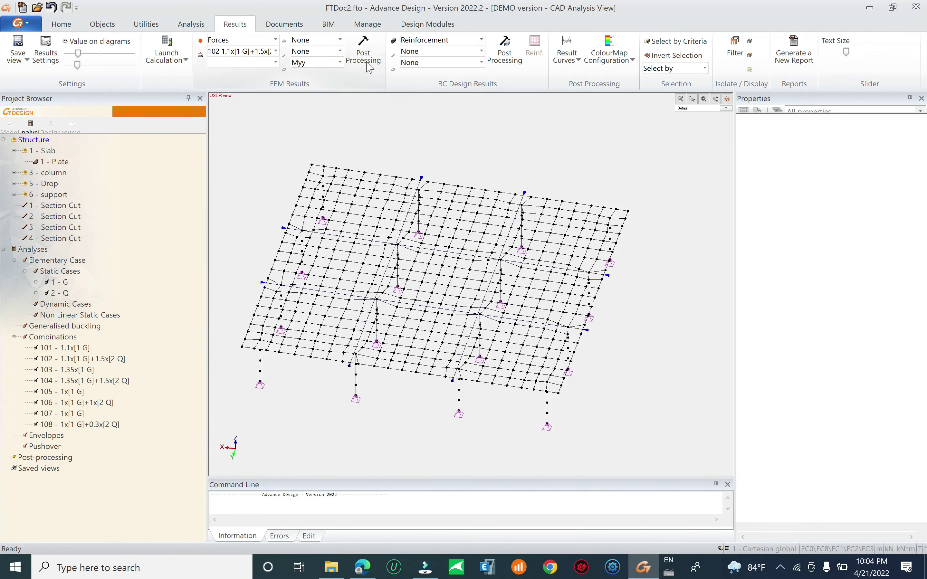
{"action": "left_click", "coordinate": [363, 49]}
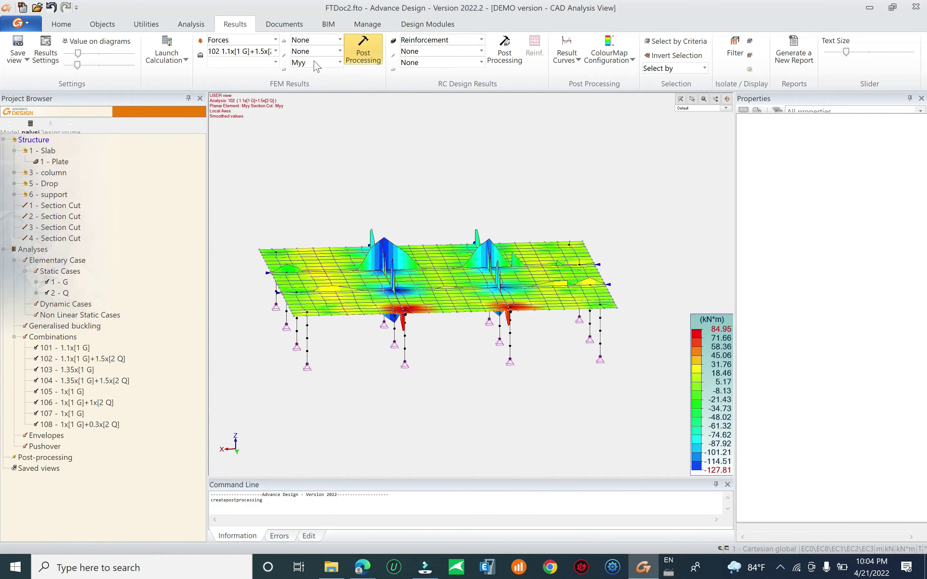
Set the planar element result to None and plot the Fz force in the columns for combination 102.
{"action": "left_click", "coordinate": [339, 63]}
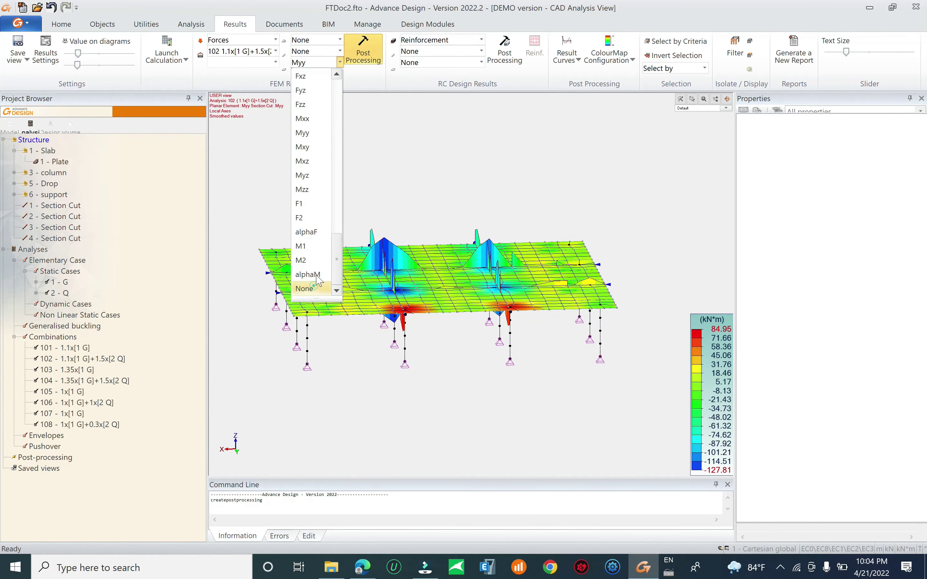
{"action": "left_click", "coordinate": [304, 289]}
{"action": "left_click", "coordinate": [317, 52]}
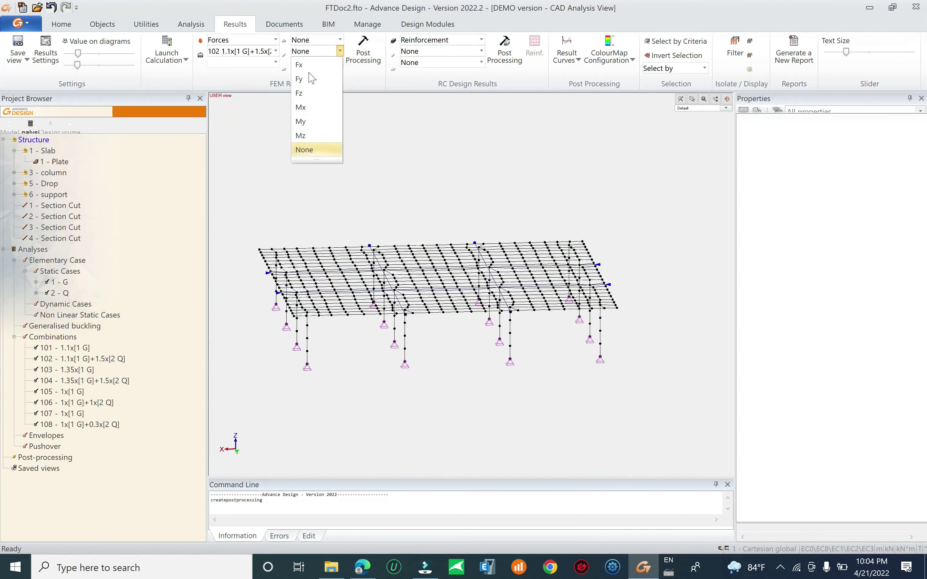
{"action": "left_click", "coordinate": [310, 93]}
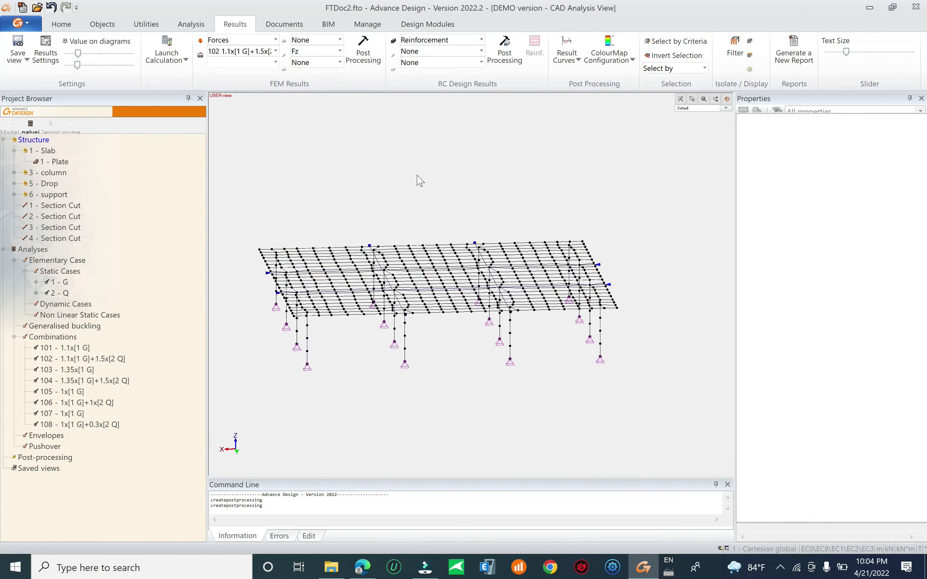
{"action": "middle_click_drag", "start_coordinate": [482, 312], "coordinate": [508, 356], "text": "shift"}
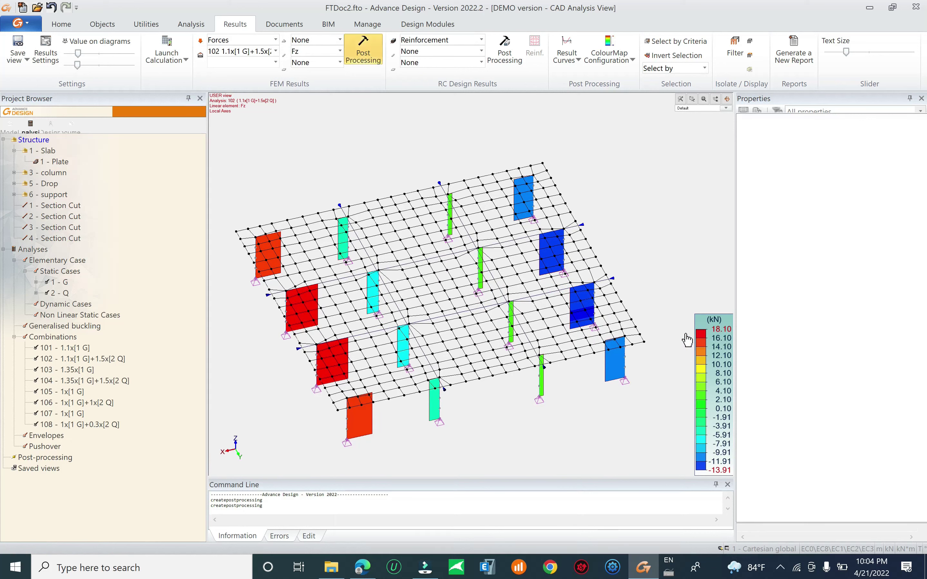
Plot the Fy force in the columns for combination 102.
{"action": "left_click", "coordinate": [306, 50]}
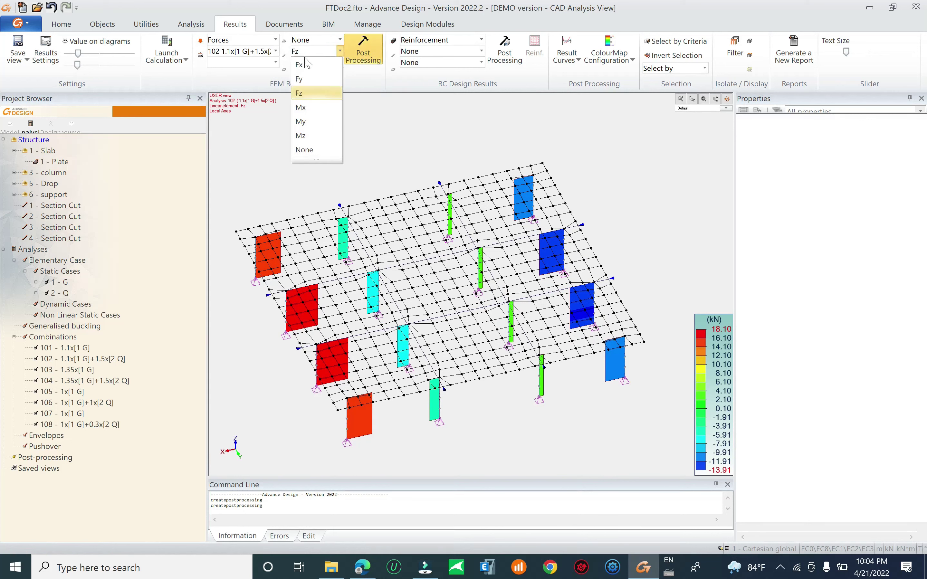
{"action": "left_click", "coordinate": [301, 79]}
{"action": "left_click", "coordinate": [363, 56]}
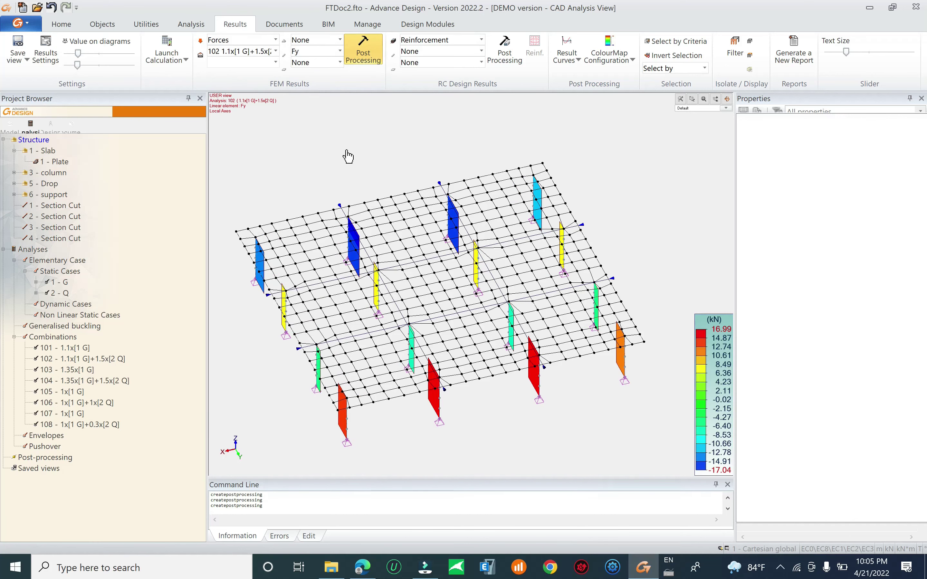
Plot the axial force Fx in the columns for combination 102 and examine the diagrams up close.
{"action": "left_click", "coordinate": [322, 51]}
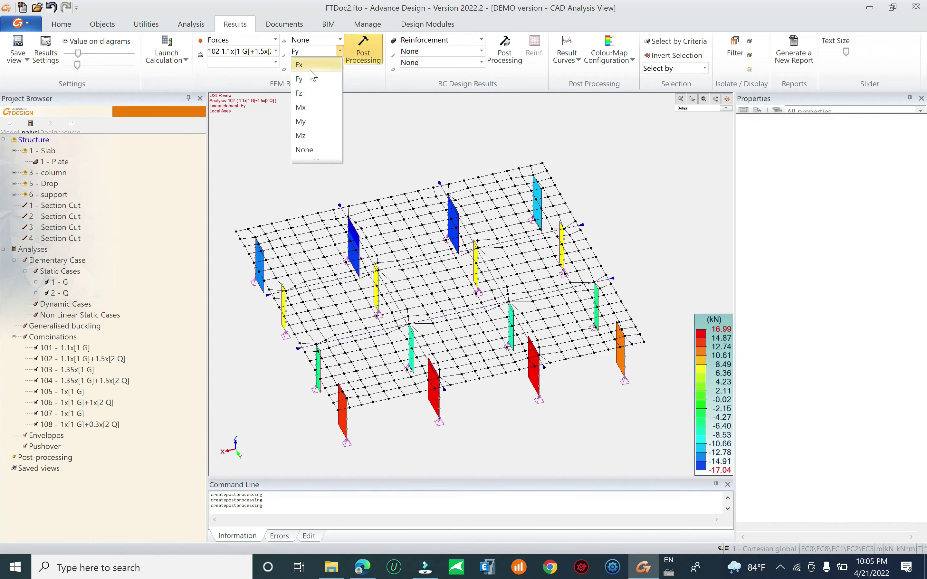
{"action": "left_click", "coordinate": [313, 67]}
{"action": "left_click", "coordinate": [368, 44]}
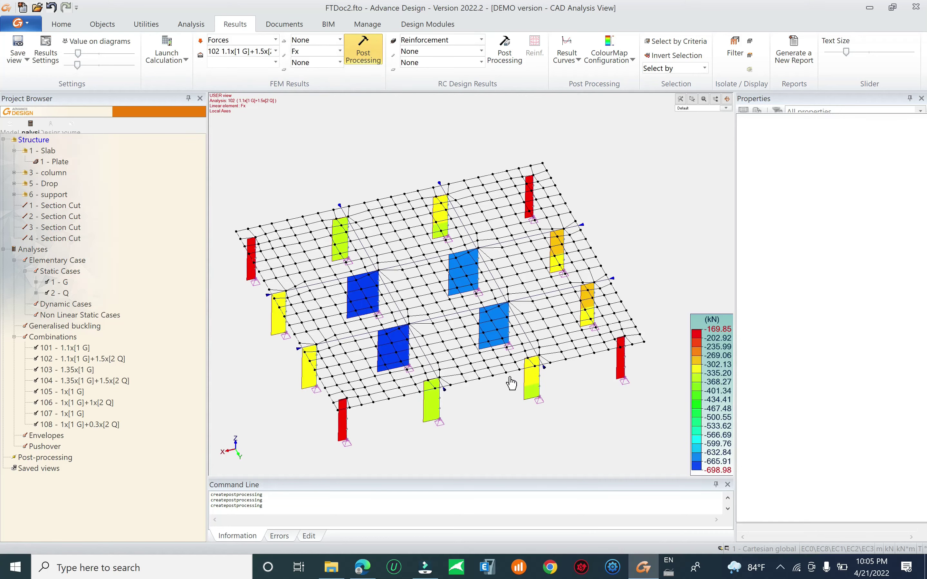
{"action": "middle_click_drag", "start_coordinate": [511, 383], "coordinate": [198, 221]}
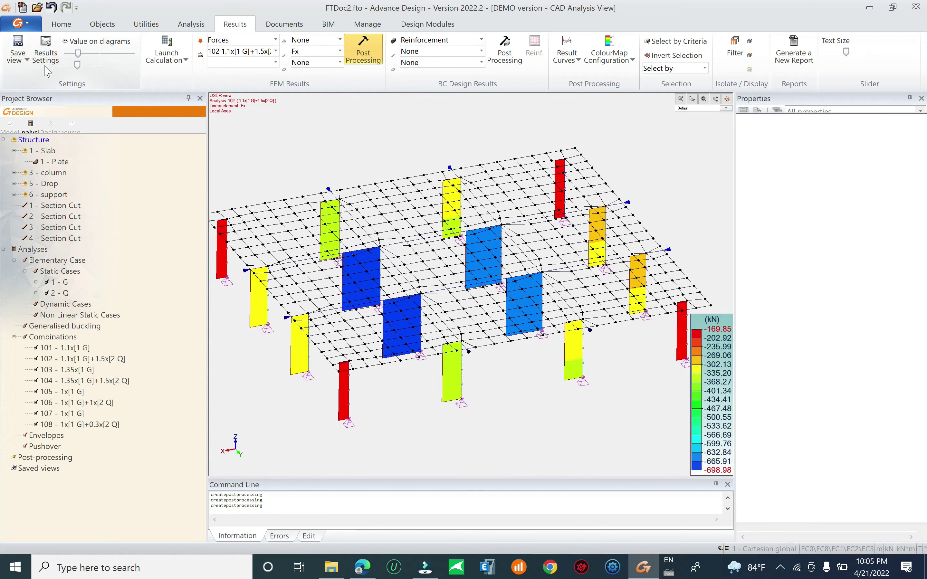
Open the display settings and check the symbol options of the Line geometry family.
{"action": "left_click", "coordinate": [44, 48]}
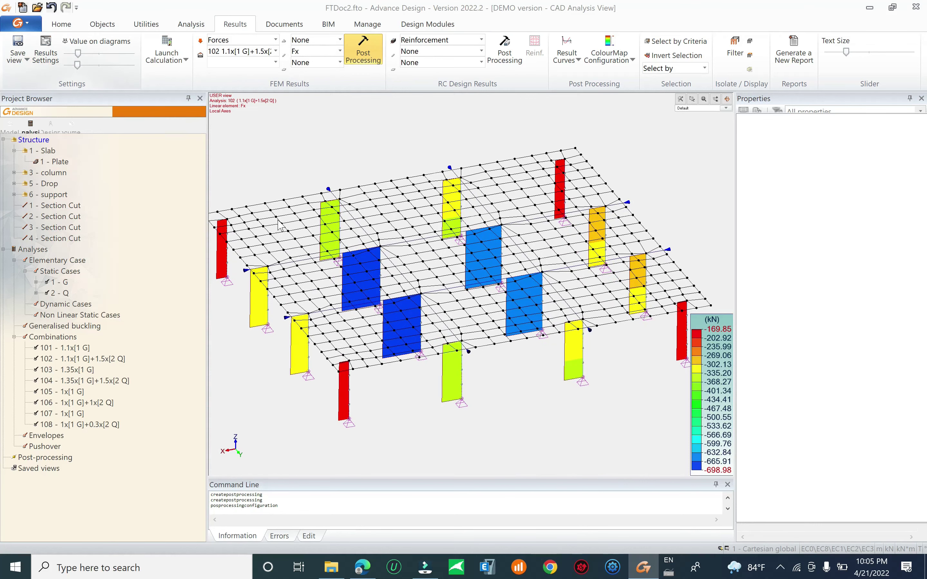
{"action": "key", "text": "Escape"}
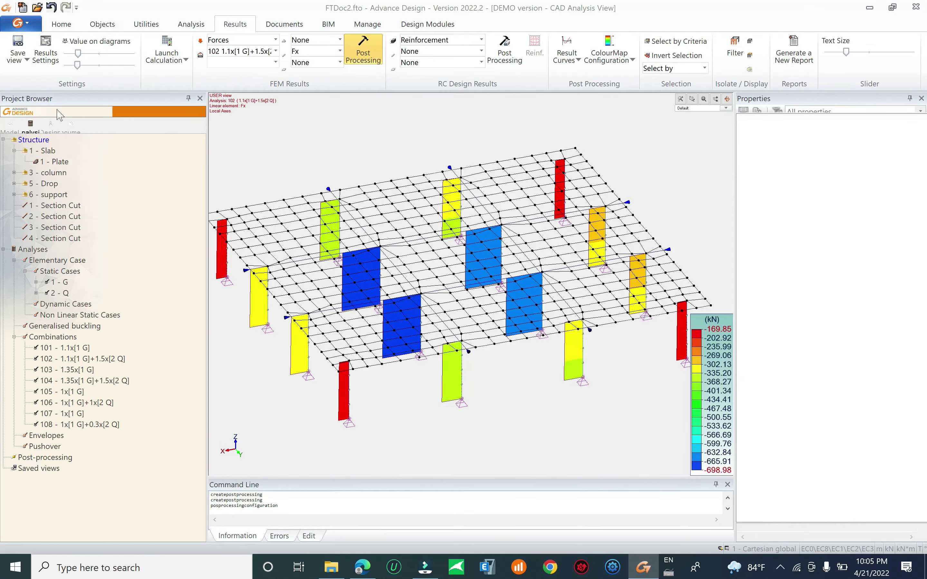
{"action": "left_click", "coordinate": [61, 24]}
{"action": "left_click", "coordinate": [27, 54]}
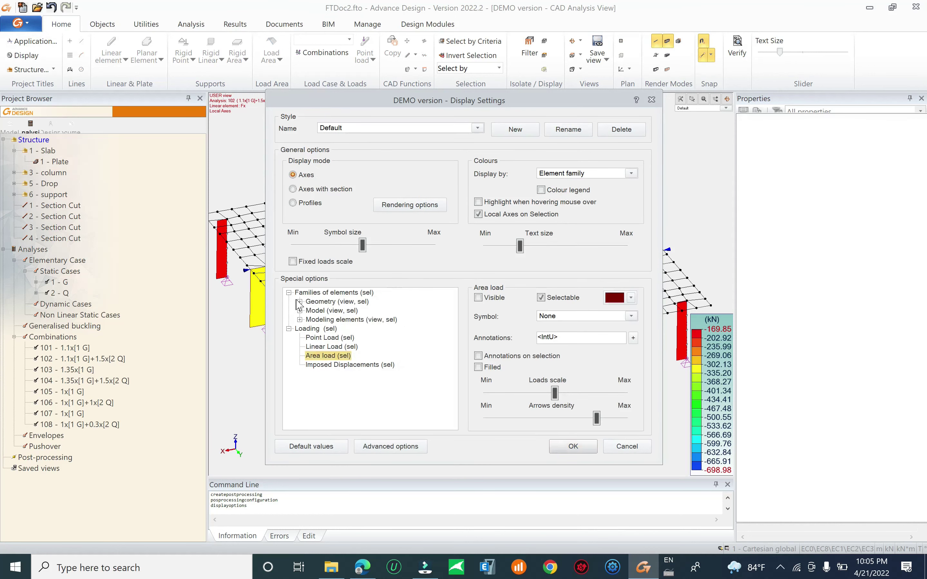
{"action": "left_click", "coordinate": [299, 302]}
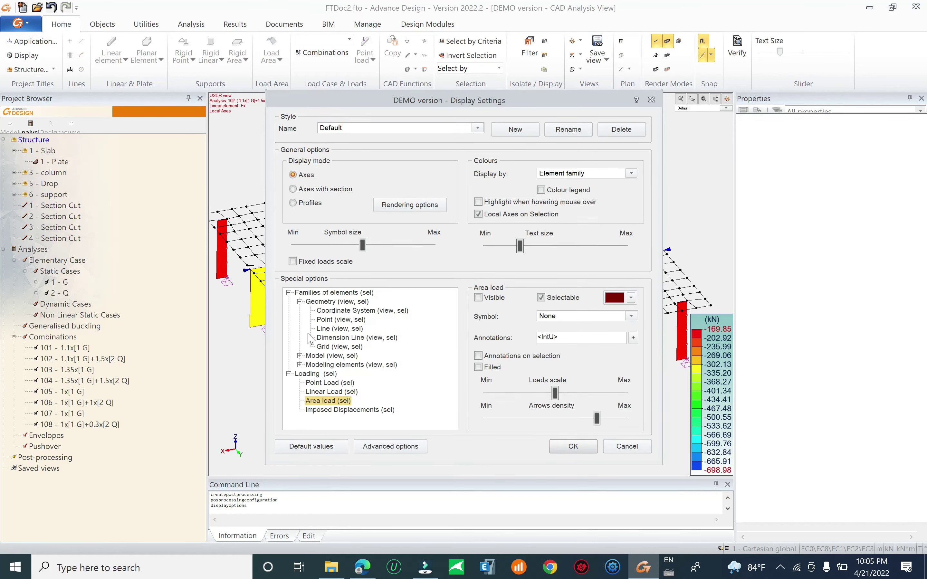
{"action": "left_click", "coordinate": [340, 329]}
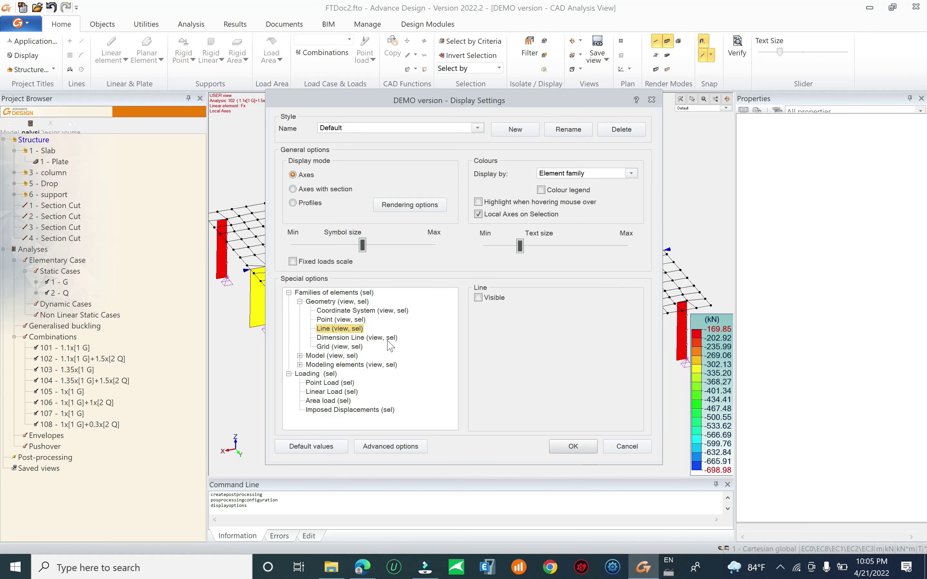
{"action": "left_click", "coordinate": [604, 314]}
{"action": "left_click", "coordinate": [590, 325]}
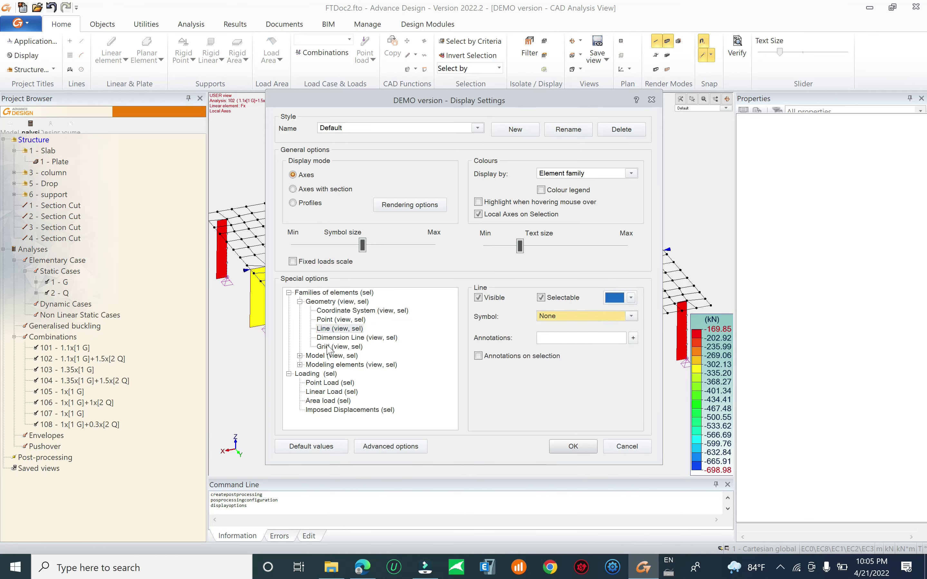
Set the symbol of the Linear model elements to Local axis and apply it to the view of the columns.
{"action": "left_click", "coordinate": [300, 356]}
{"action": "left_click", "coordinate": [344, 356]}
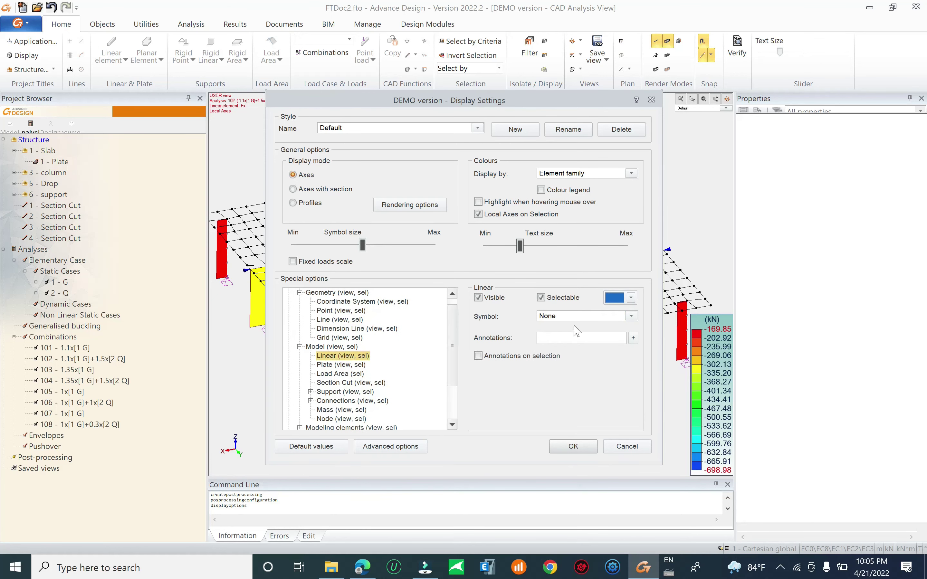
{"action": "left_click", "coordinate": [589, 316]}
{"action": "left_click", "coordinate": [581, 325]}
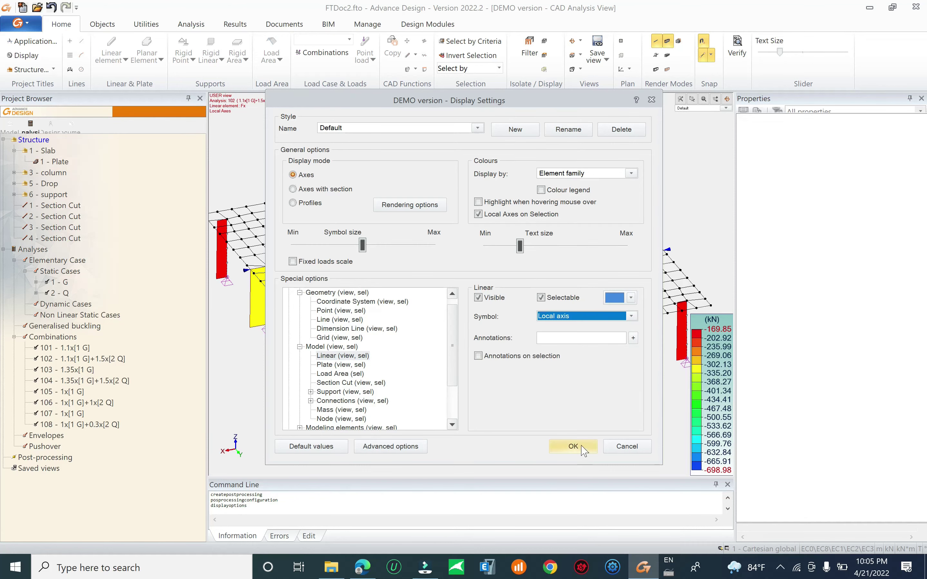
{"action": "left_click", "coordinate": [573, 447]}
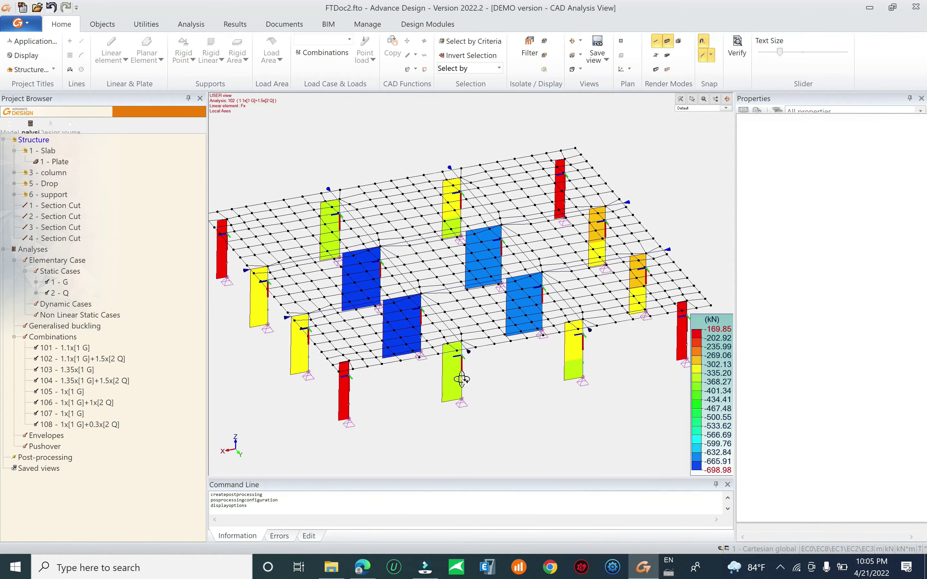
{"action": "scroll", "coordinate": [460, 375], "scroll_direction": "up", "scroll_amount": 4}
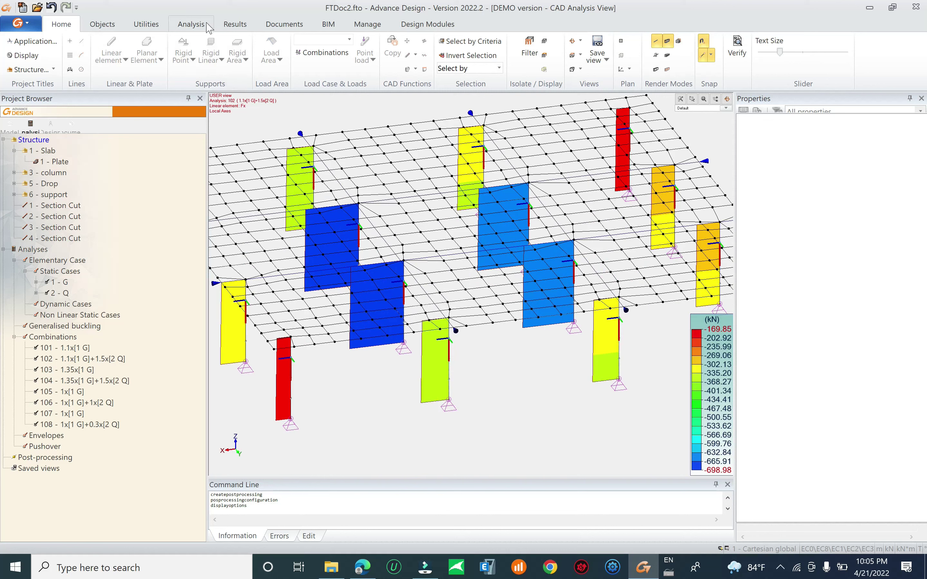
Regenerate the Fx results with the column local axes shown and examine the diagrams from several angles.
{"action": "left_click", "coordinate": [233, 24]}
{"action": "left_click", "coordinate": [380, 51]}
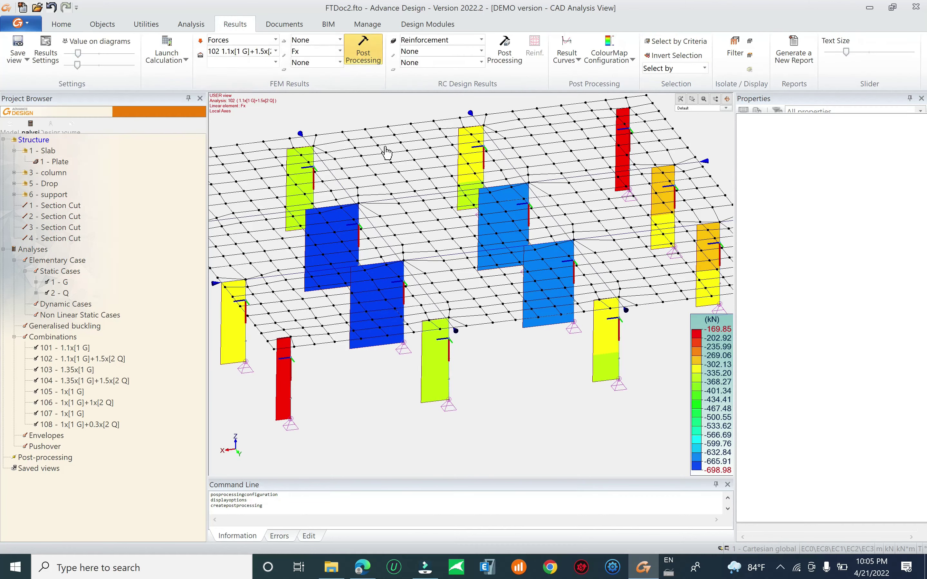
{"action": "middle_click_drag", "start_coordinate": [387, 152], "coordinate": [392, 284], "text": "shift"}
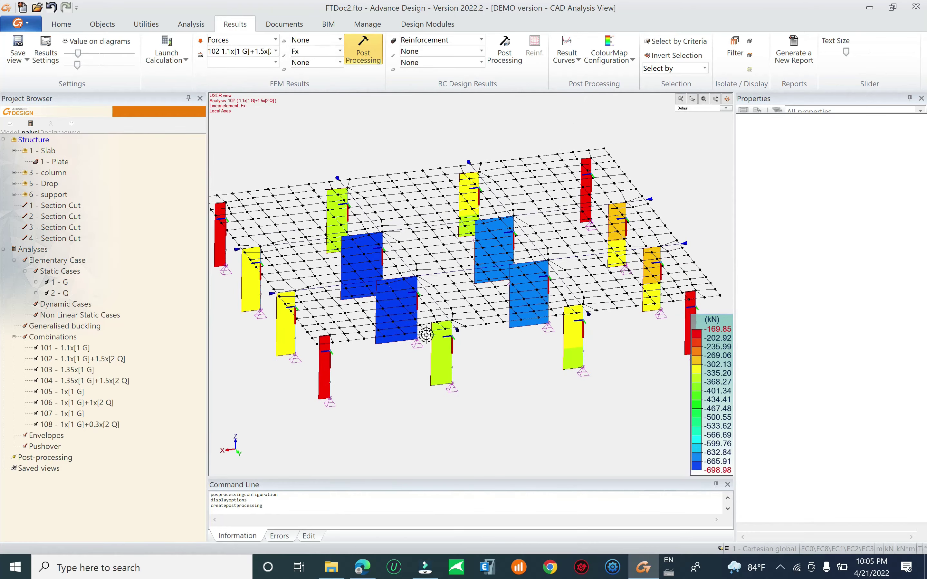
{"action": "middle_click_drag", "start_coordinate": [430, 346], "coordinate": [420, 325], "text": "shift"}
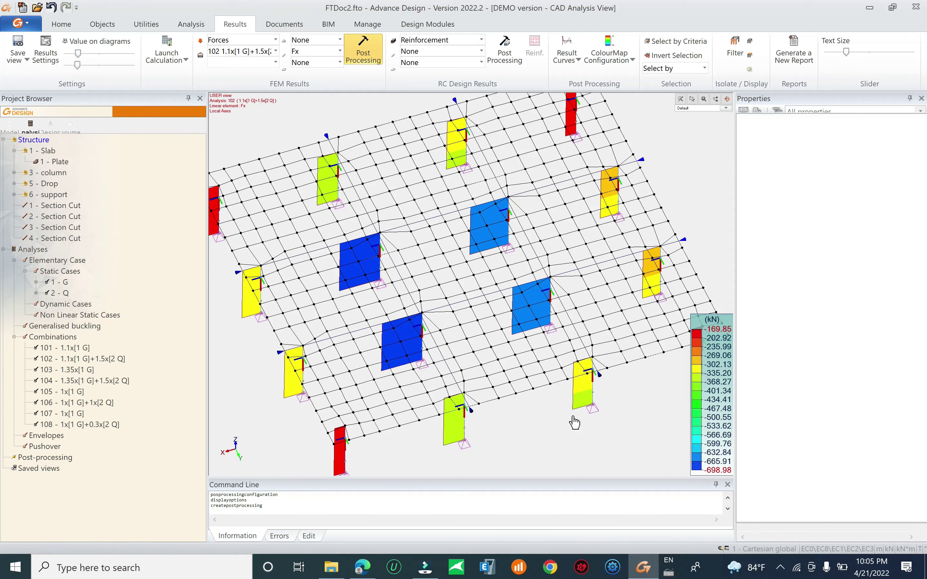
{"action": "mouse_move", "coordinate": [521, 392]}
{"action": "middle_mouse_down", "text": "shift"}
{"action": "mouse_move", "coordinate": [522, 385]}
{"action": "mouse_move", "coordinate": [532, 389]}
{"action": "middle_mouse_up", "text": "shift"}
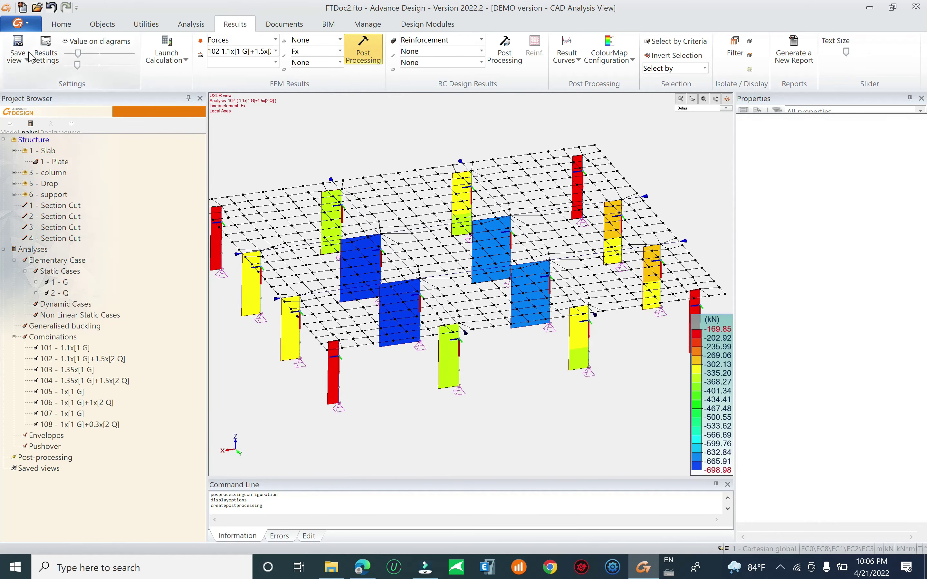
{"action": "left_click", "coordinate": [51, 49]}
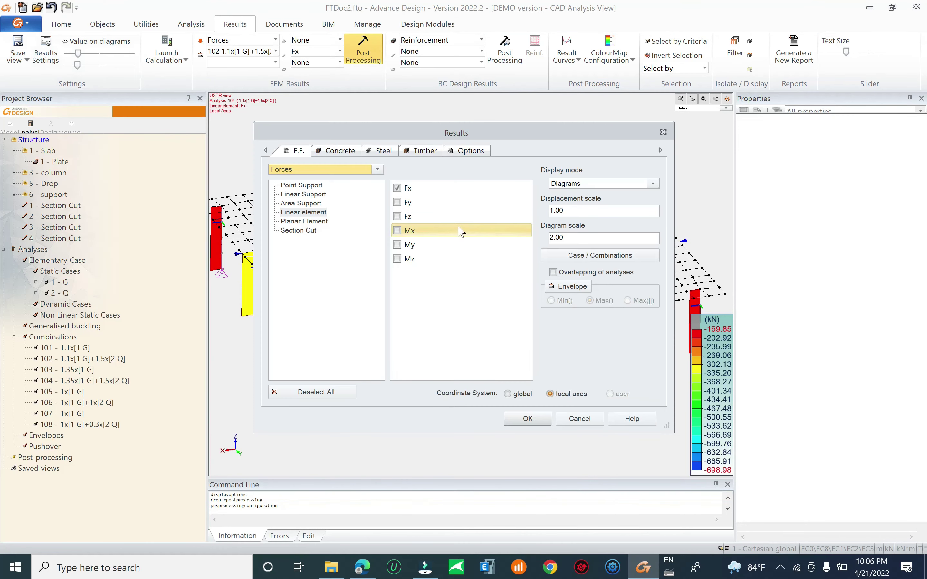
{"action": "left_click", "coordinate": [590, 185]}
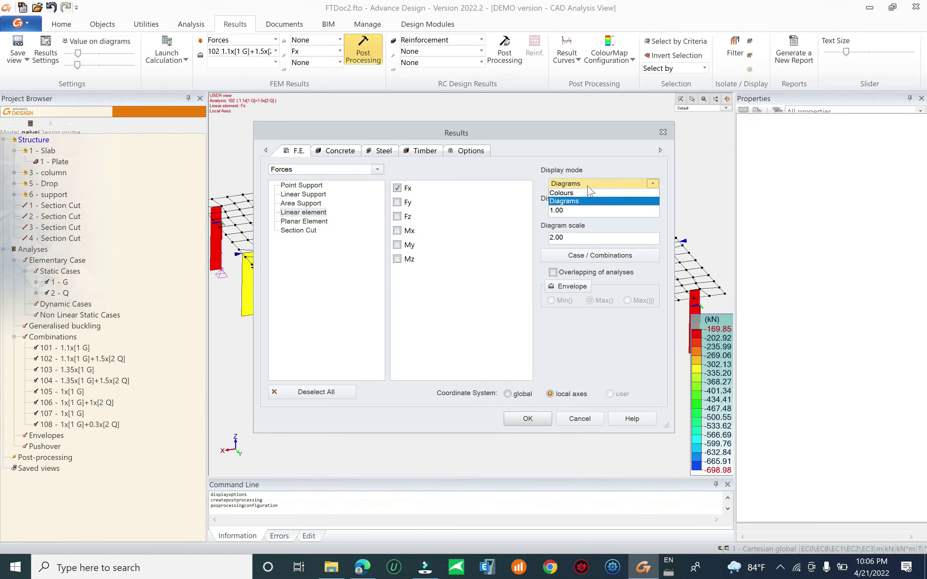
{"action": "left_click", "coordinate": [624, 167]}
{"action": "left_click", "coordinate": [663, 132]}
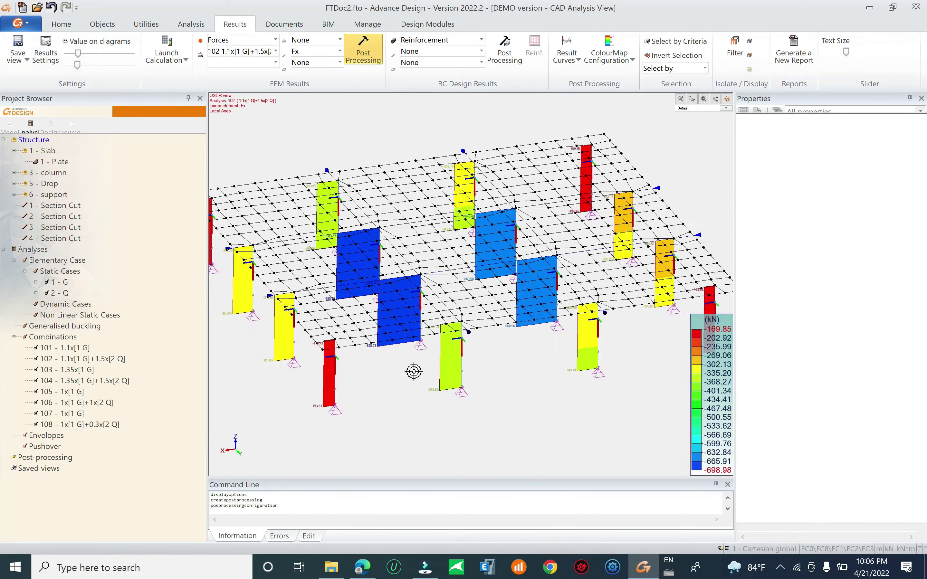
Examine the axial force values on the Fx diagrams of the interior, edge and corner columns up close.
{"action": "scroll", "coordinate": [379, 365], "scroll_direction": "up", "scroll_amount": 4}
{"action": "scroll", "coordinate": [379, 366], "scroll_direction": "up", "scroll_amount": 5}
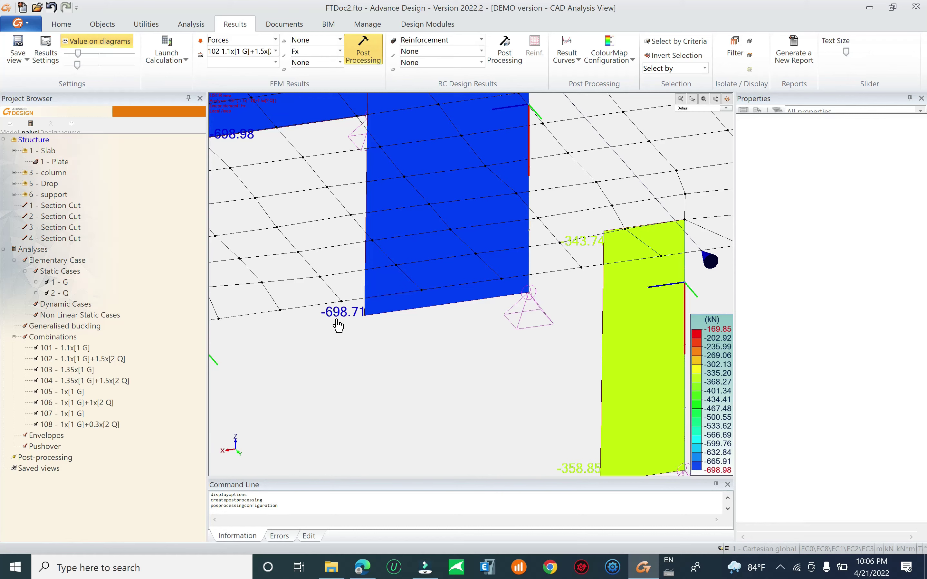
{"action": "scroll", "coordinate": [338, 325], "scroll_direction": "down", "scroll_amount": 6}
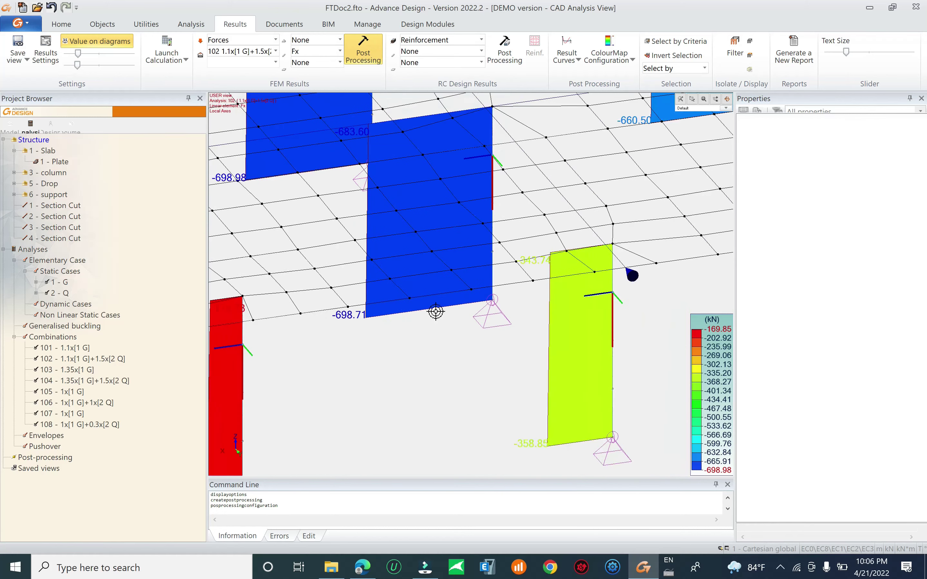
{"action": "scroll", "coordinate": [387, 356], "scroll_direction": "up", "scroll_amount": 3}
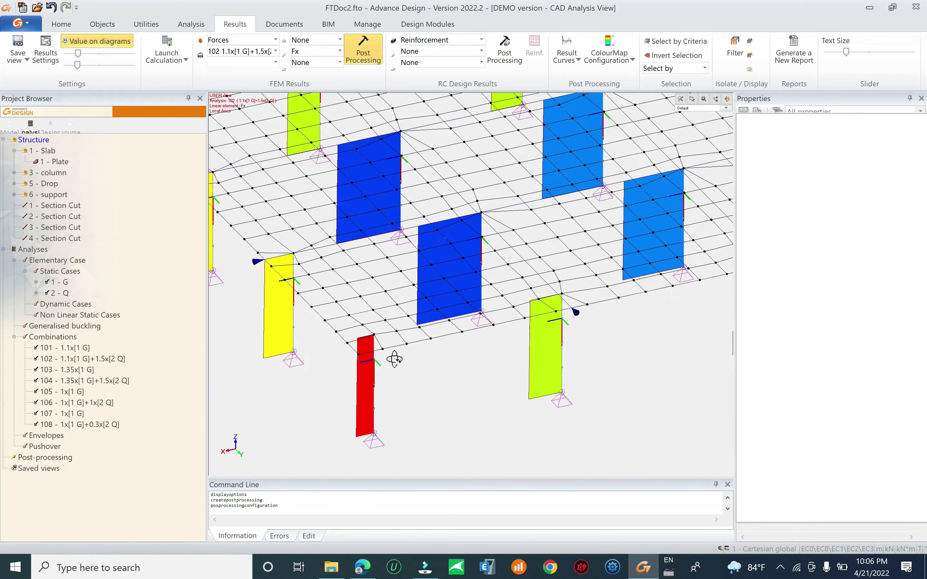
{"action": "scroll", "coordinate": [253, 381], "scroll_direction": "up", "scroll_amount": 1}
{"action": "scroll", "coordinate": [251, 381], "scroll_direction": "up", "scroll_amount": 1}
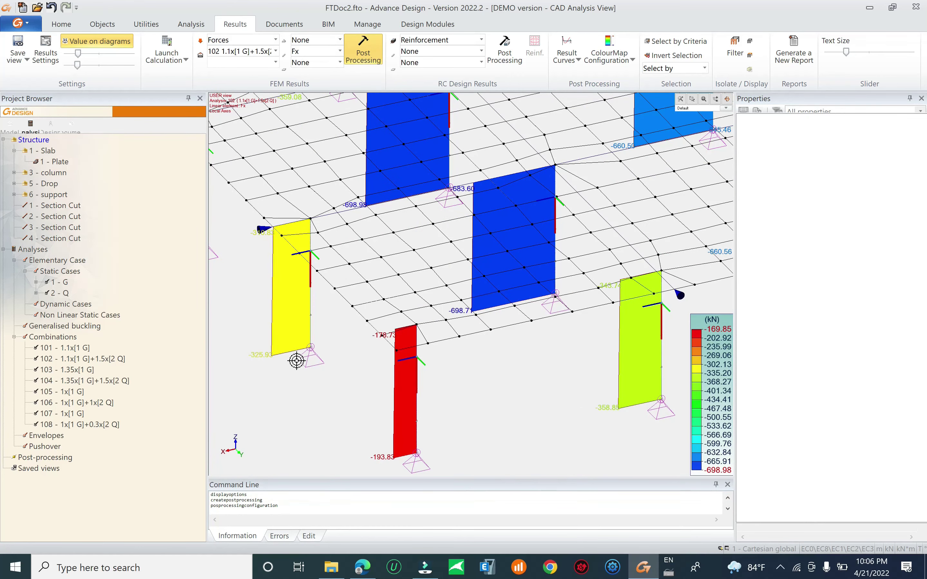
{"action": "scroll", "coordinate": [296, 362], "scroll_direction": "down", "scroll_amount": 5}
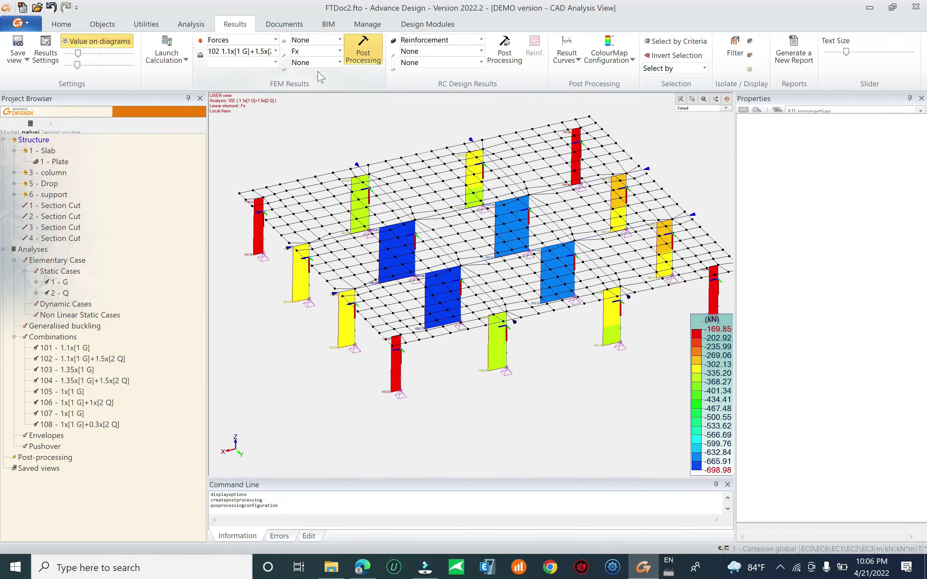
Set the linear element result to None and plot the slab moment Mxx for combination 102.
{"action": "left_click", "coordinate": [340, 51]}
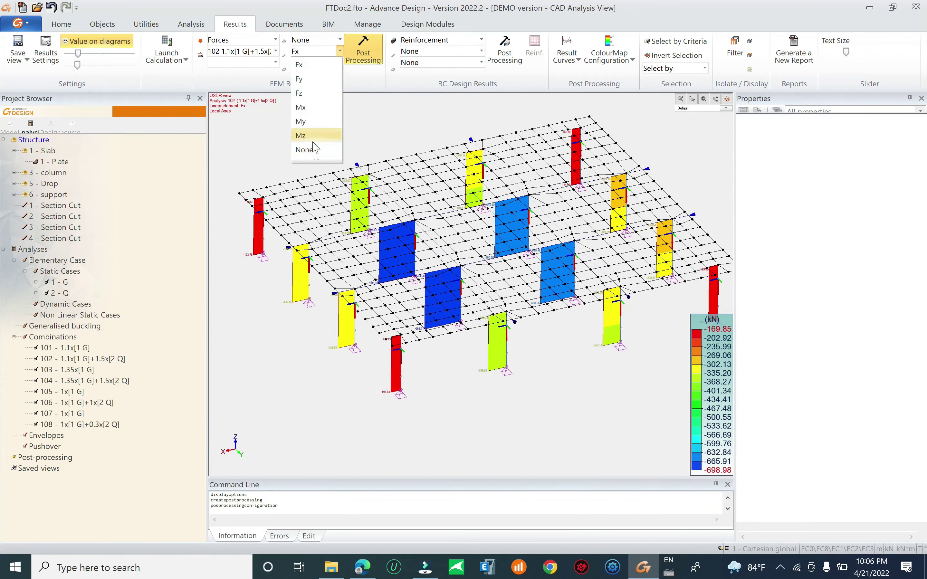
{"action": "left_click", "coordinate": [304, 149]}
{"action": "left_click", "coordinate": [317, 64]}
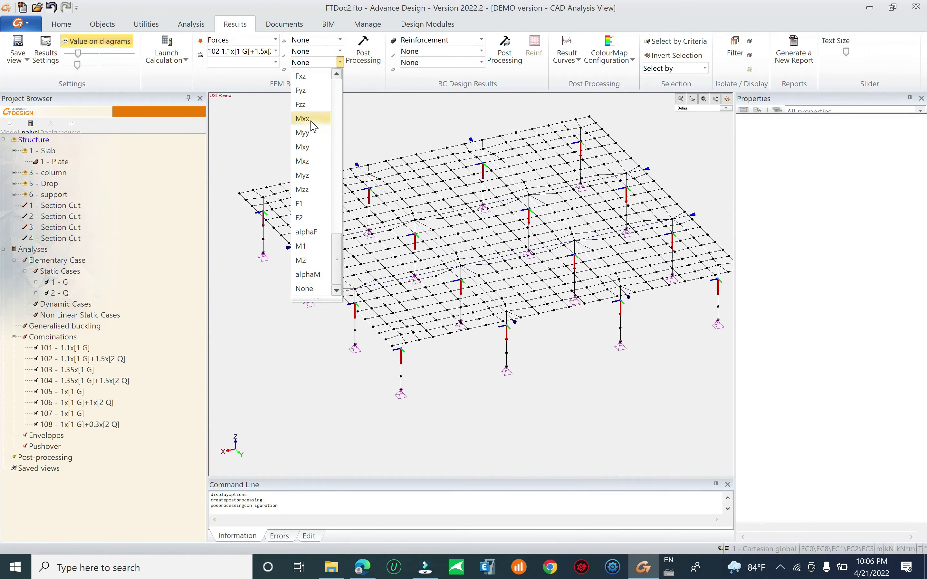
{"action": "left_click", "coordinate": [303, 119]}
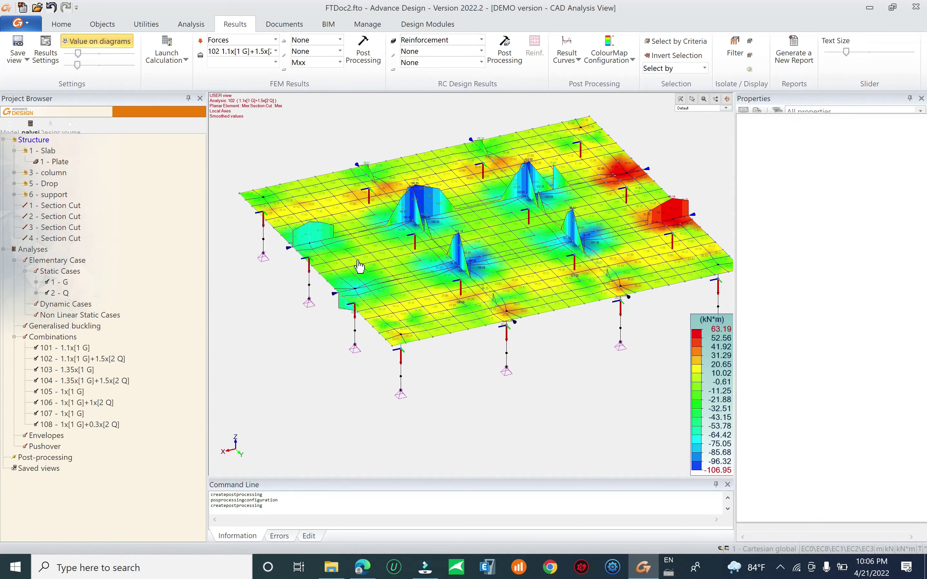
{"action": "middle_click_drag", "start_coordinate": [454, 274], "coordinate": [397, 186]}
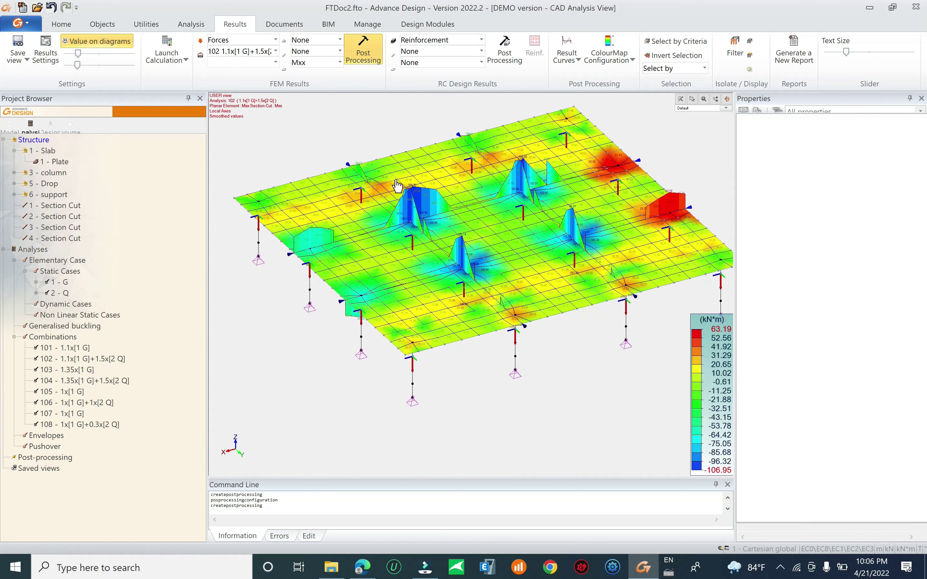
Plot the slab moment Myy for combination 102.
{"action": "left_click", "coordinate": [321, 63]}
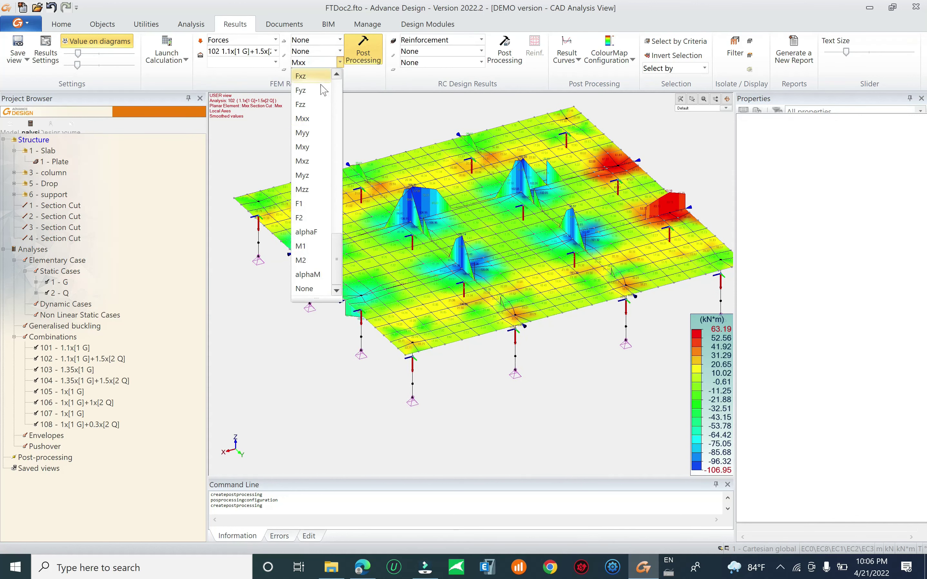
{"action": "left_click", "coordinate": [317, 133]}
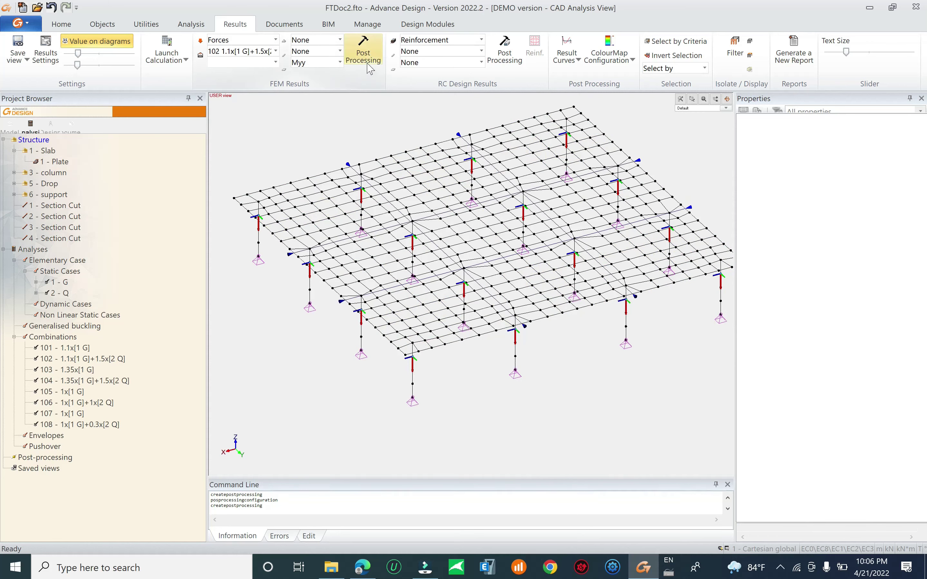
{"action": "left_click", "coordinate": [374, 53]}
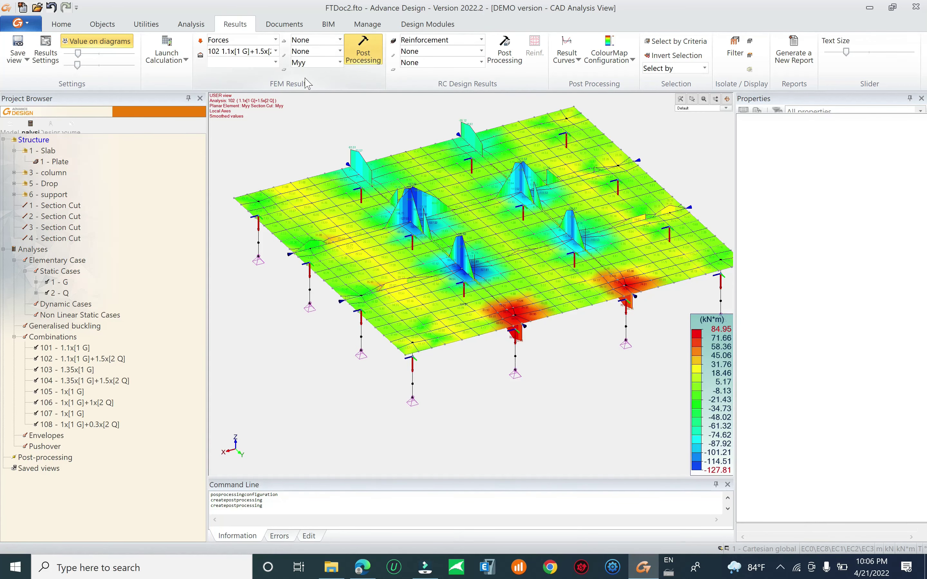
Set the Plate symbol to Local axis in the display settings and examine the slab axes against the Myy results.
{"action": "left_click", "coordinate": [103, 25]}
{"action": "left_click", "coordinate": [62, 24]}
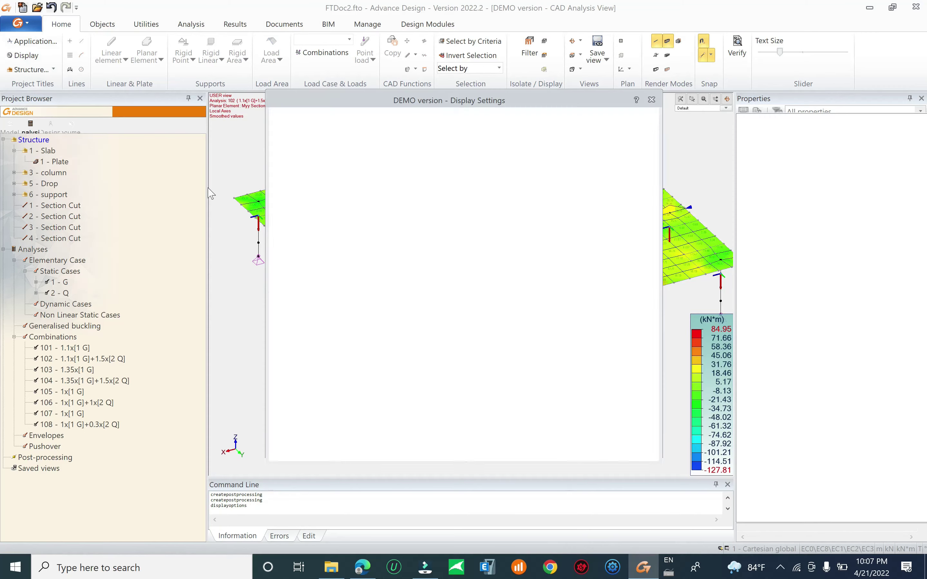
{"action": "left_click", "coordinate": [341, 328]}
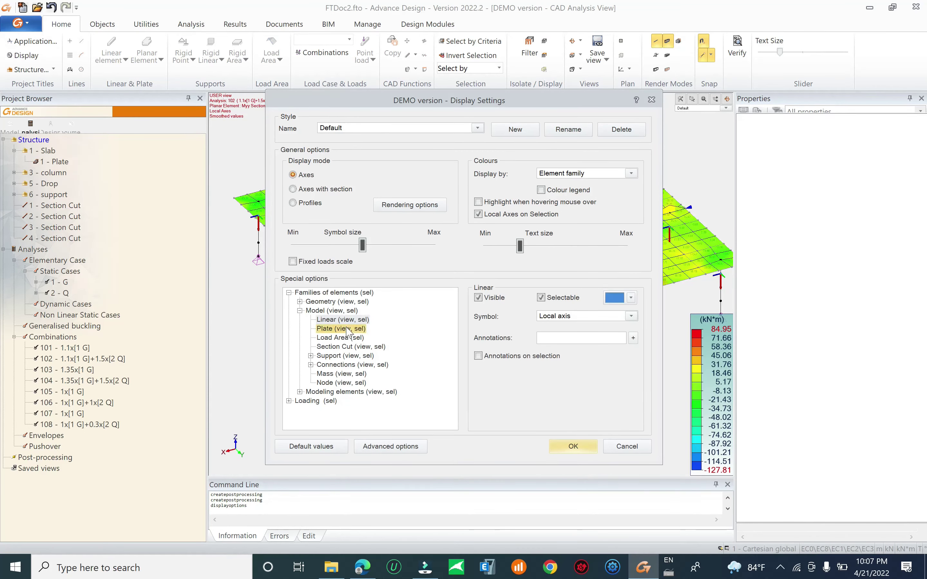
{"action": "left_click", "coordinate": [563, 316]}
{"action": "left_click", "coordinate": [564, 334]}
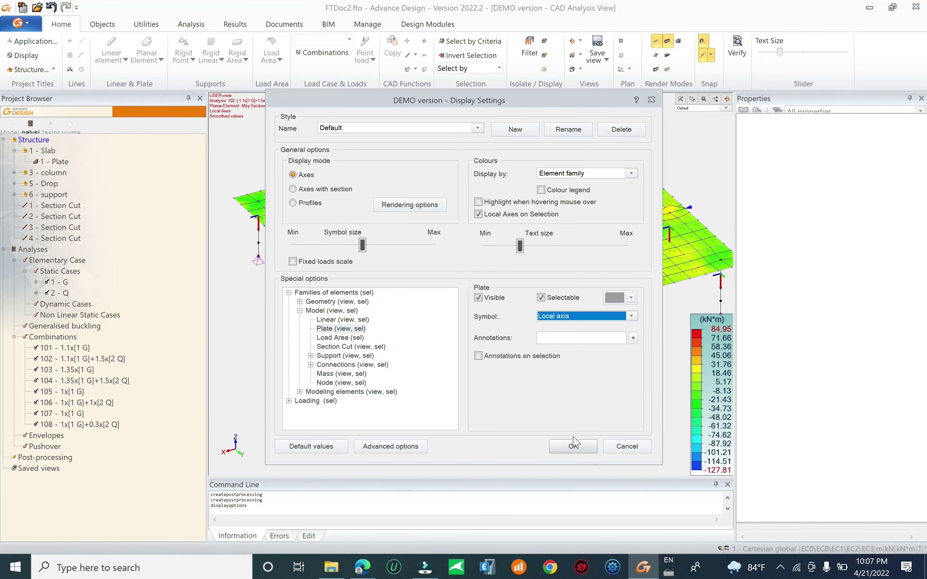
{"action": "left_click", "coordinate": [572, 446]}
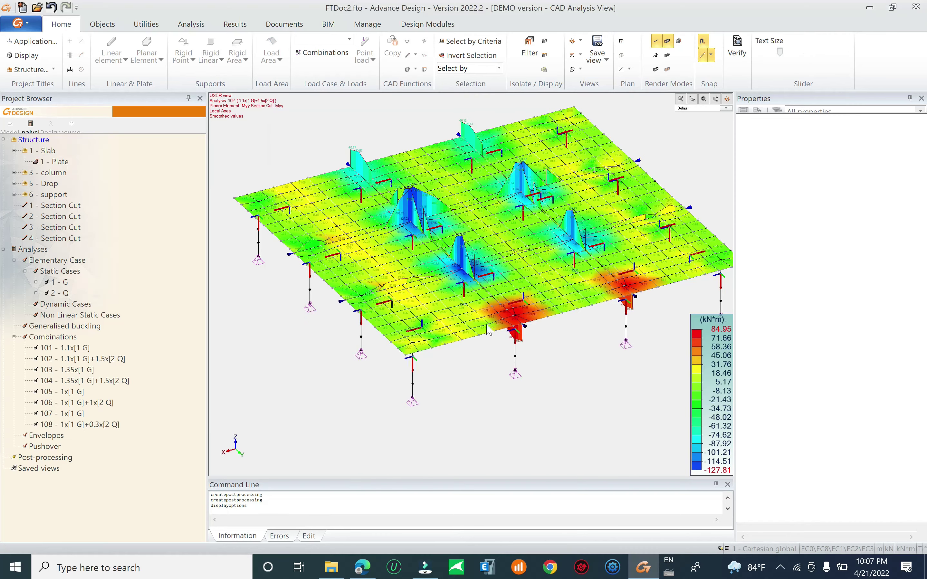
{"action": "middle_click_drag", "start_coordinate": [465, 312], "coordinate": [555, 190]}
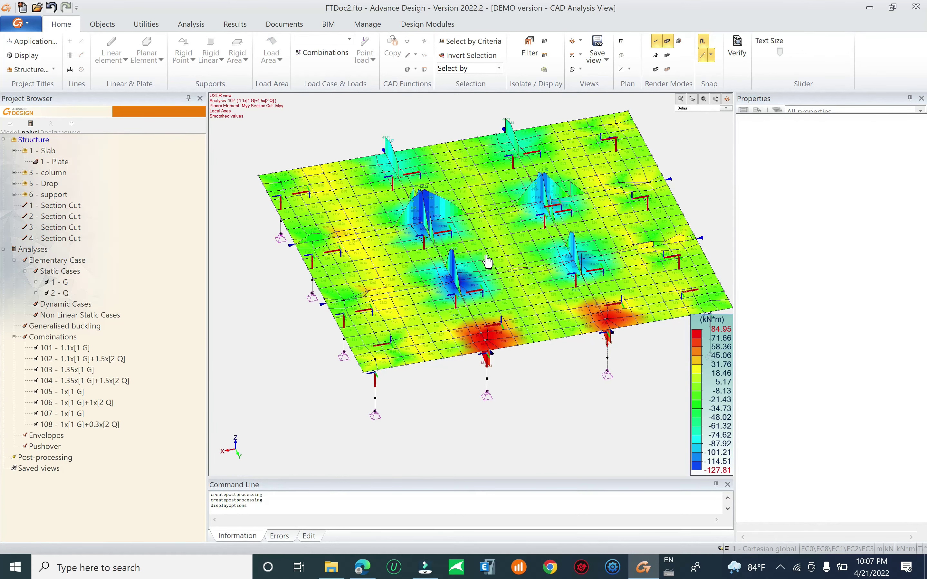
{"action": "middle_click_drag", "start_coordinate": [487, 262], "coordinate": [440, 314]}
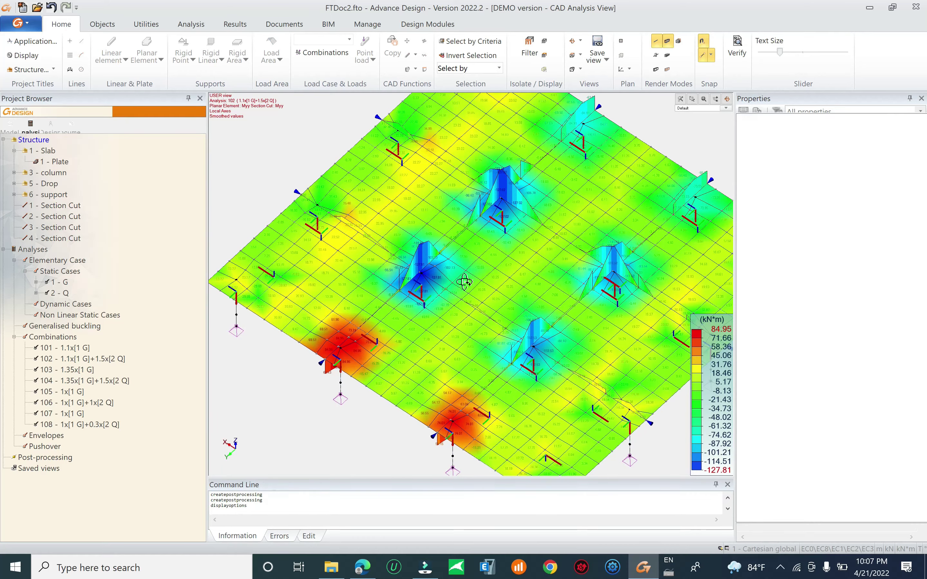
Plot the slab moment Mxy for combination 102.
{"action": "middle_click_drag", "start_coordinate": [464, 282], "coordinate": [524, 373]}
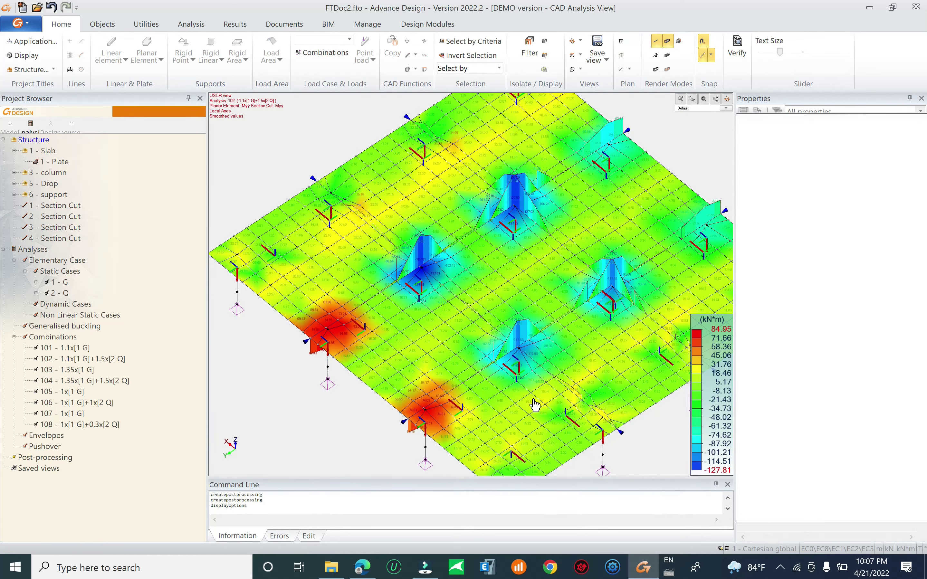
{"action": "middle_click_drag", "start_coordinate": [535, 405], "coordinate": [441, 394]}
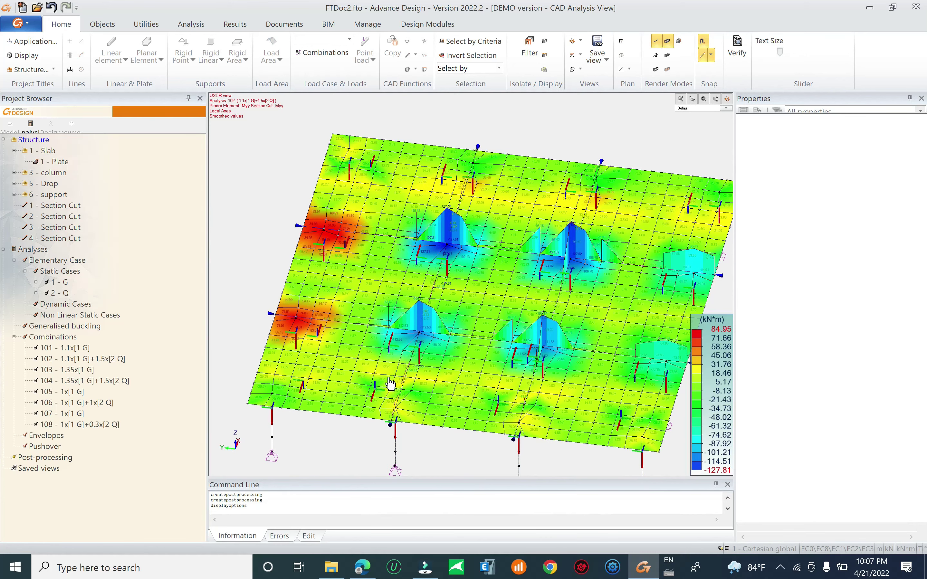
{"action": "middle_click_drag", "start_coordinate": [412, 364], "coordinate": [464, 375]}
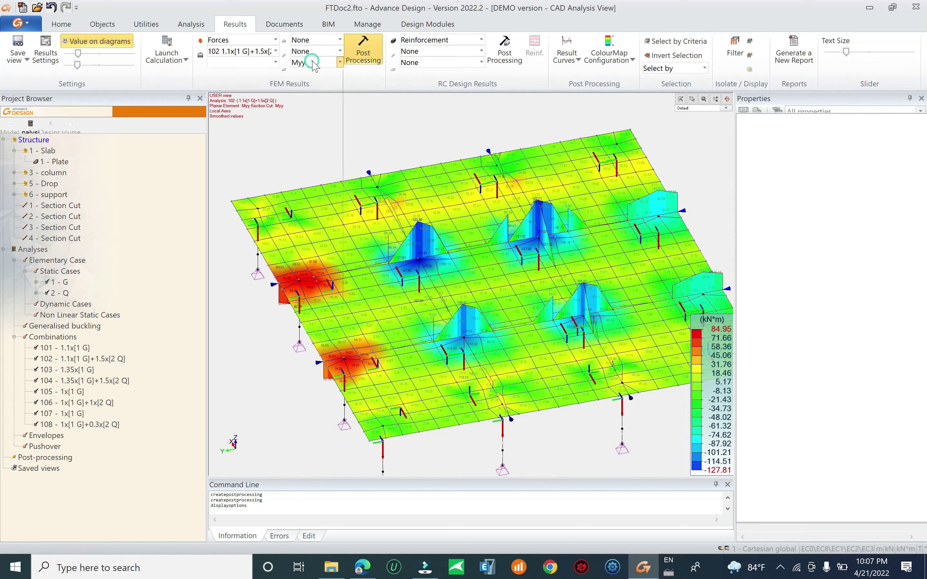
{"action": "left_click", "coordinate": [315, 63]}
{"action": "left_click", "coordinate": [303, 148]}
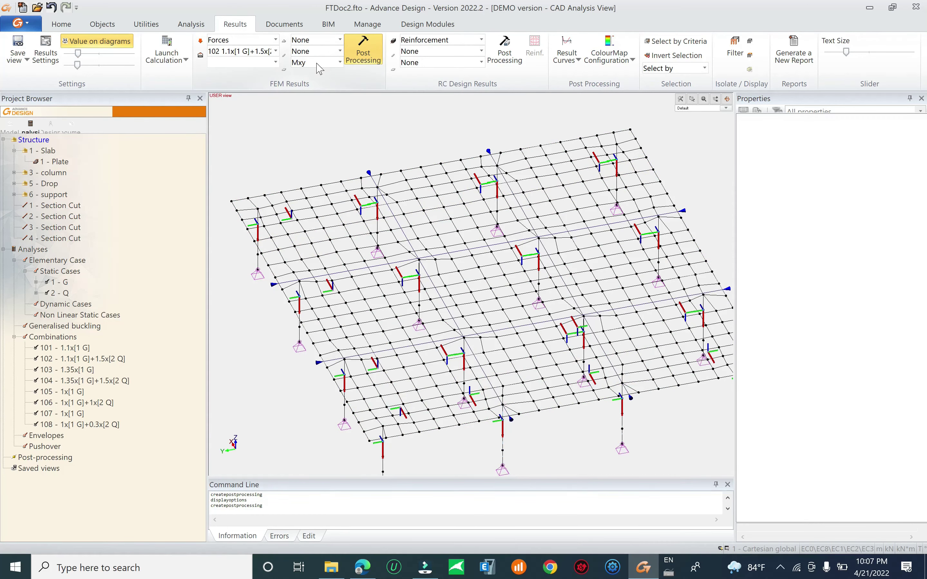
Plot the slab moment Myz and then Mxz for combination 102.
{"action": "left_click", "coordinate": [317, 65]}
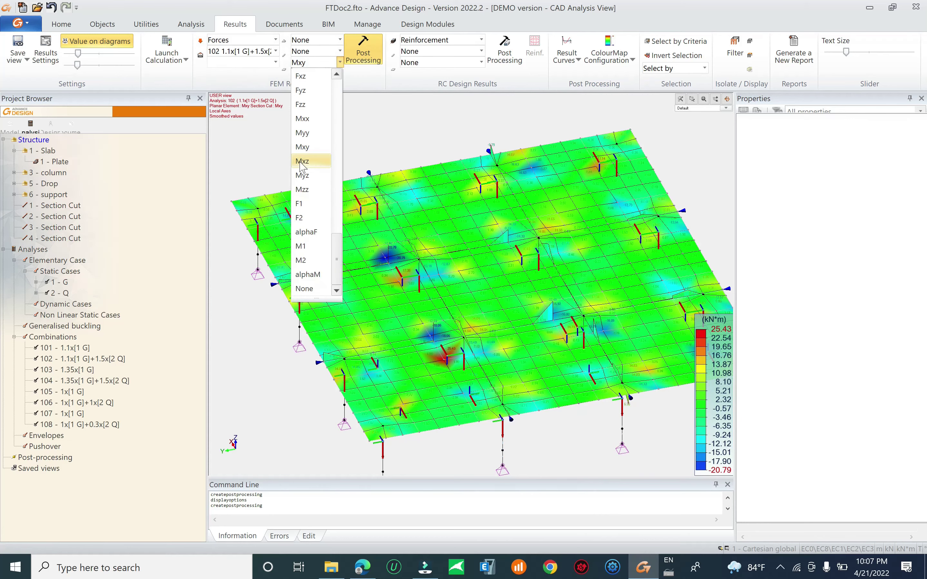
{"action": "left_click", "coordinate": [303, 175]}
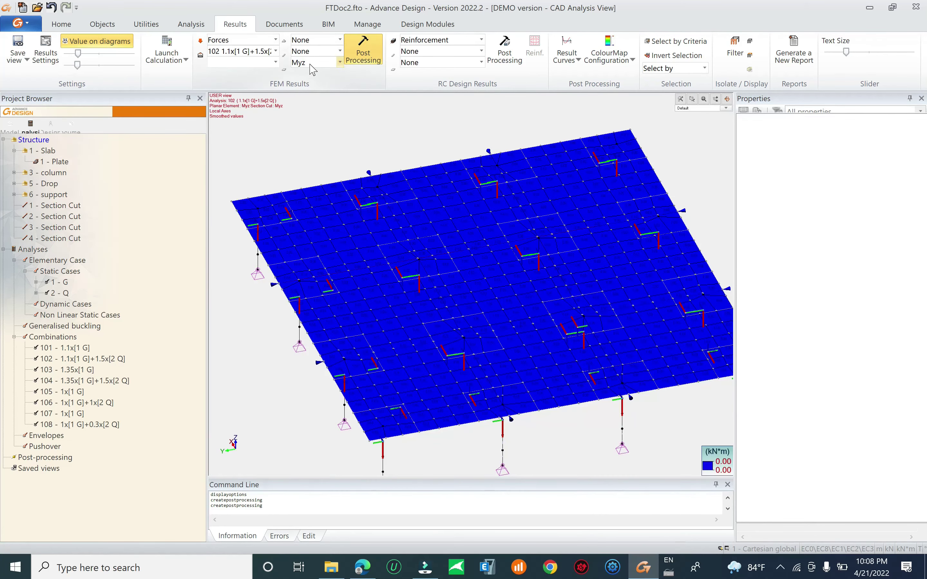
{"action": "left_click", "coordinate": [310, 65]}
{"action": "left_click", "coordinate": [301, 163]}
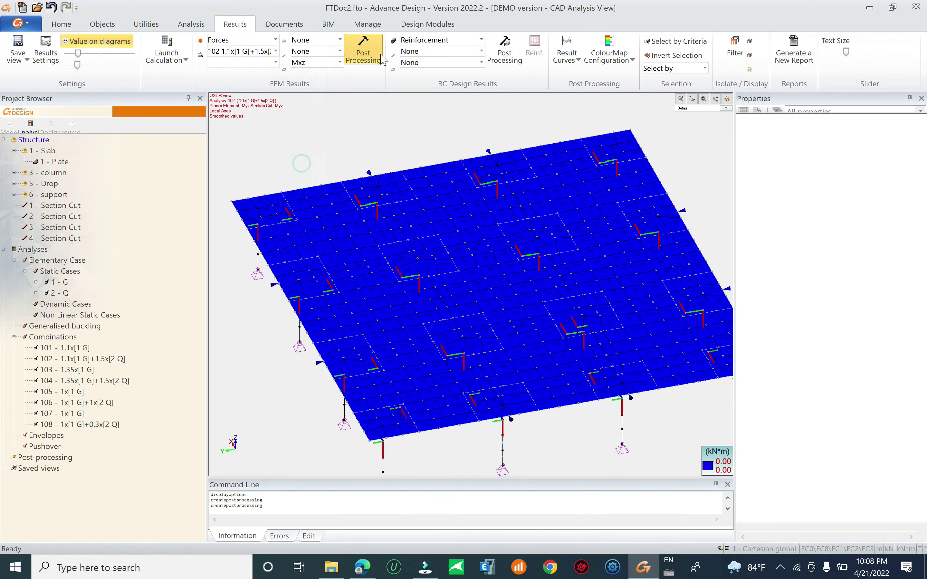
{"action": "left_click", "coordinate": [358, 43]}
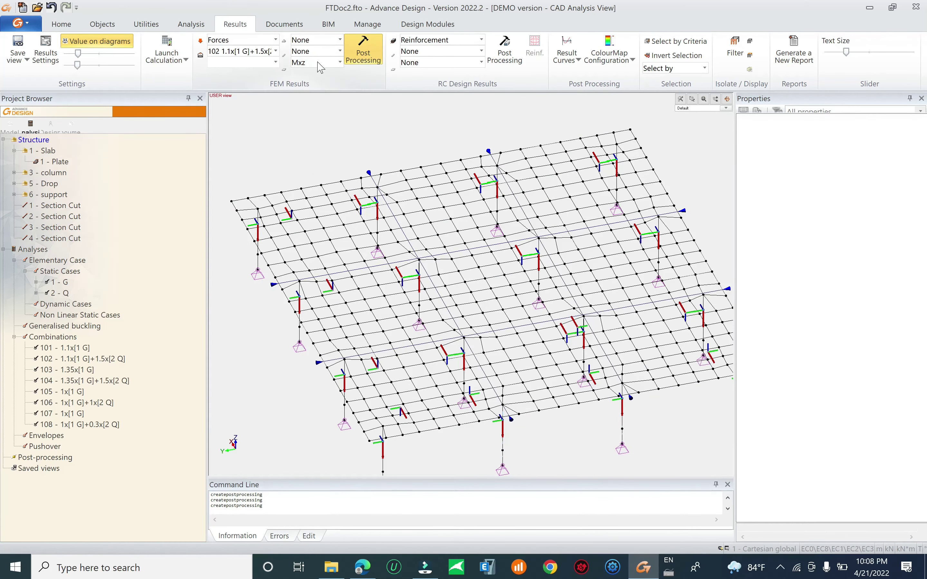
Plot the slab moment M1 for combination 102.
{"action": "left_click", "coordinate": [319, 65]}
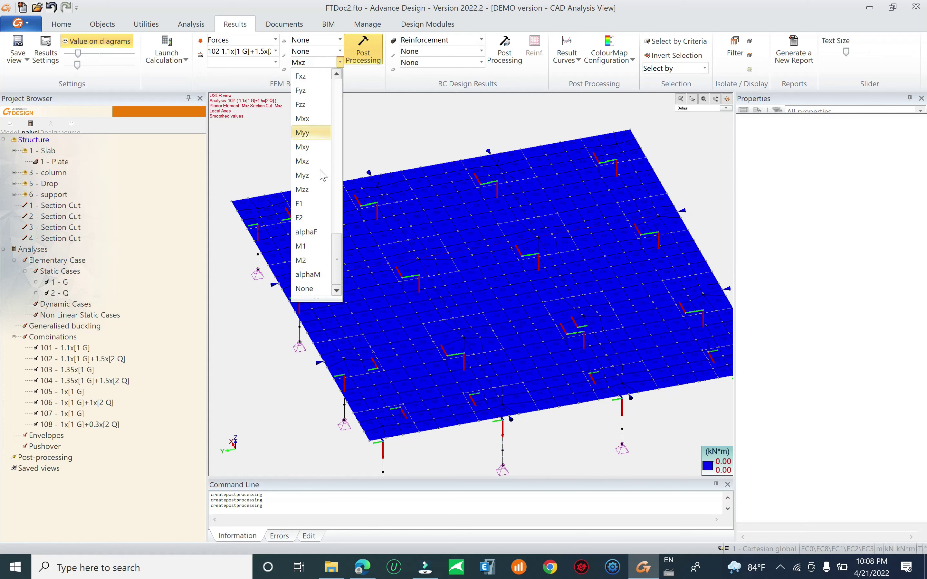
{"action": "left_click", "coordinate": [318, 247]}
{"action": "left_click", "coordinate": [361, 51]}
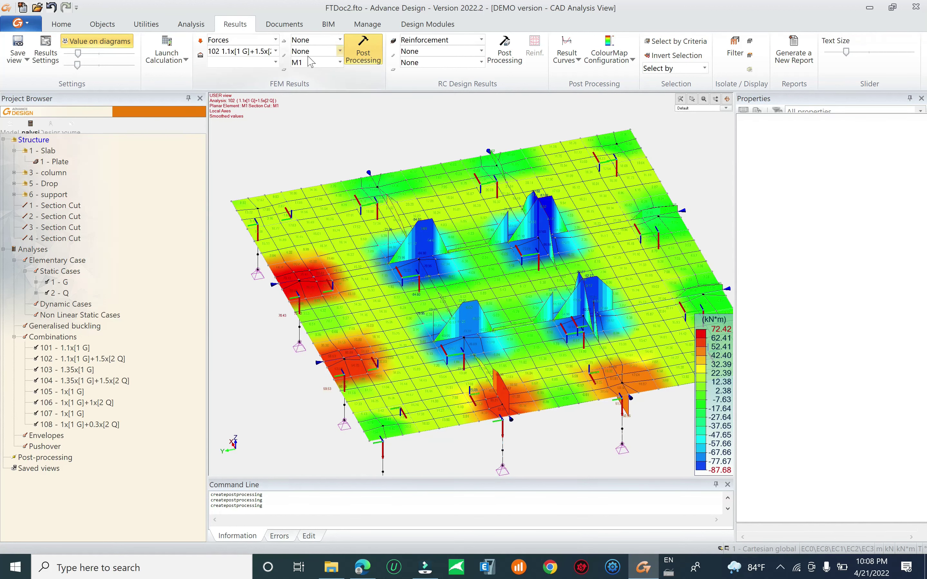
Replot the slab moment Mxx and then Myy for combination 102 to compare them.
{"action": "left_click", "coordinate": [314, 65]}
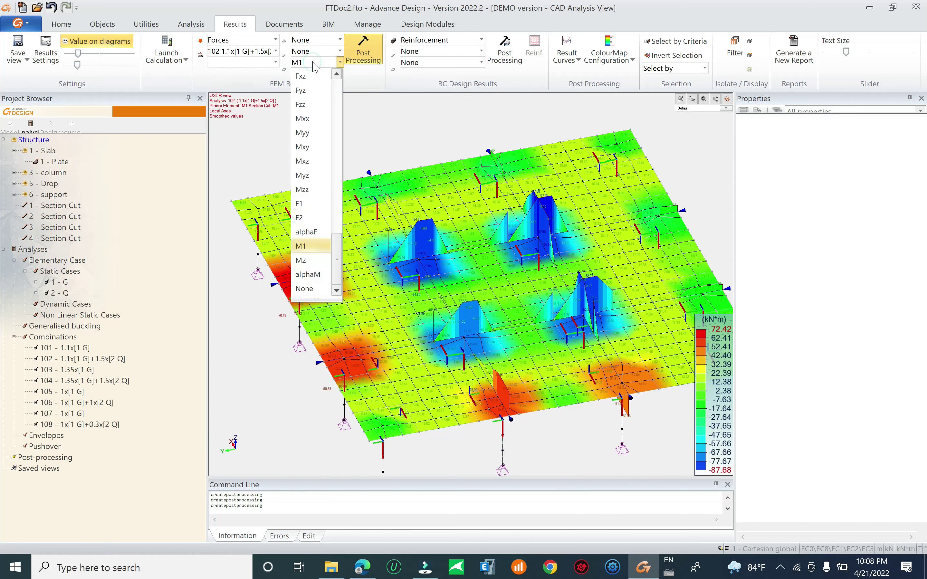
{"action": "left_click", "coordinate": [302, 118]}
{"action": "left_click", "coordinate": [368, 53]}
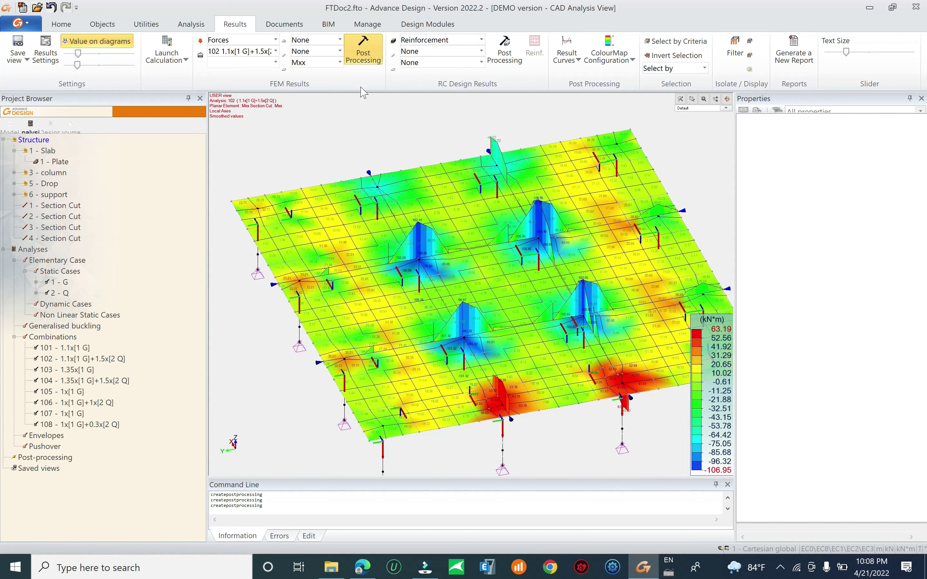
{"action": "left_click", "coordinate": [321, 63]}
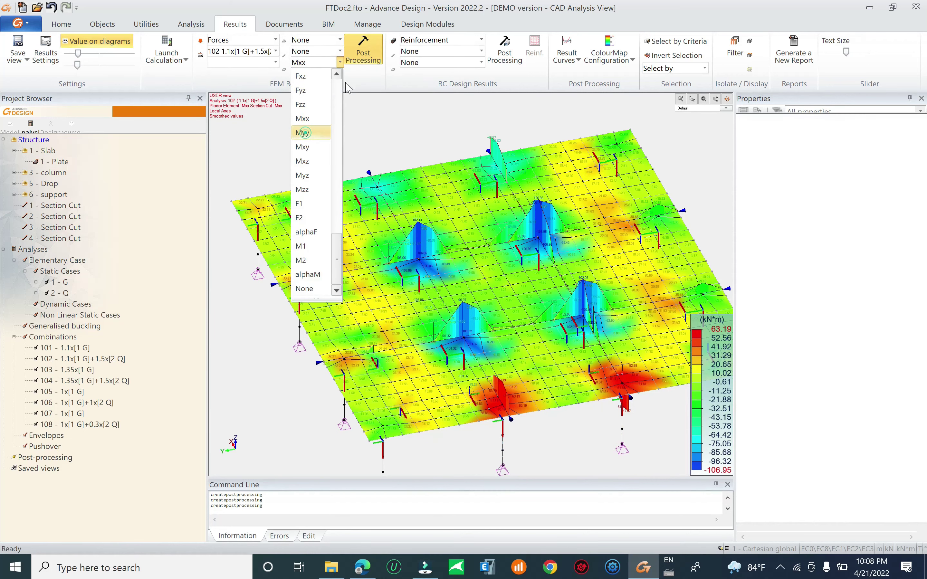
{"action": "left_click", "coordinate": [302, 132]}
{"action": "left_click", "coordinate": [364, 54]}
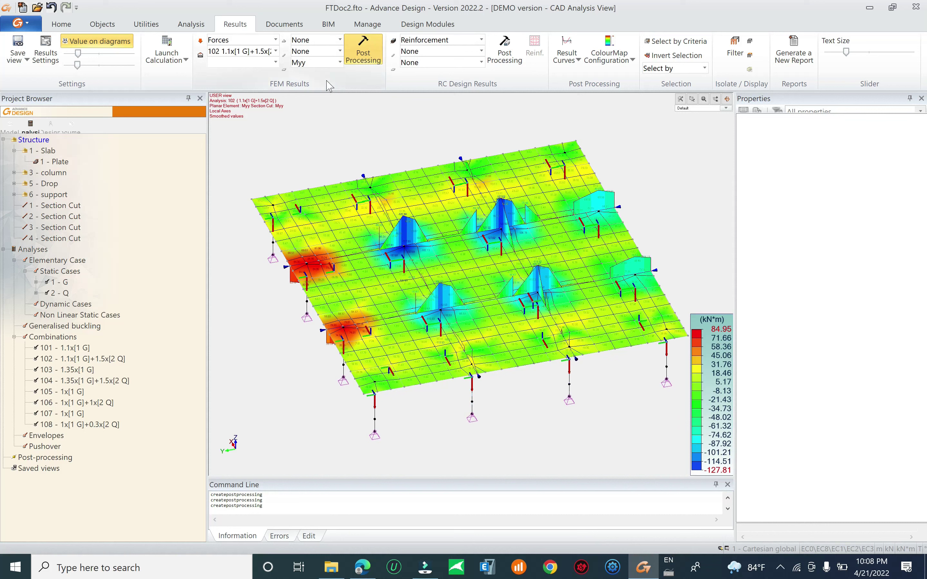
Plot the longitudinal reinforcement Az of the columns from the RC design results.
{"action": "left_click", "coordinate": [435, 52]}
{"action": "left_click", "coordinate": [437, 56]}
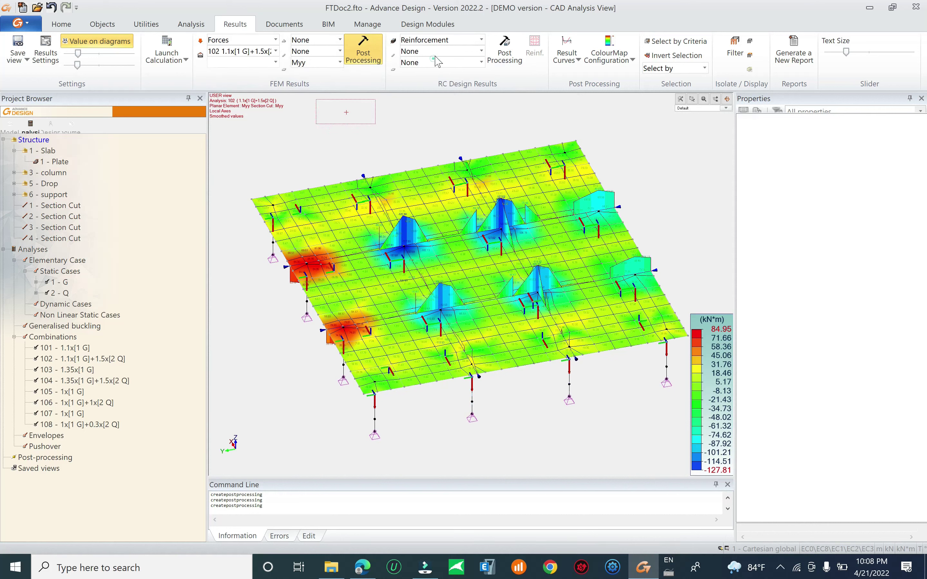
{"action": "left_click", "coordinate": [438, 59]}
{"action": "left_click", "coordinate": [428, 65]}
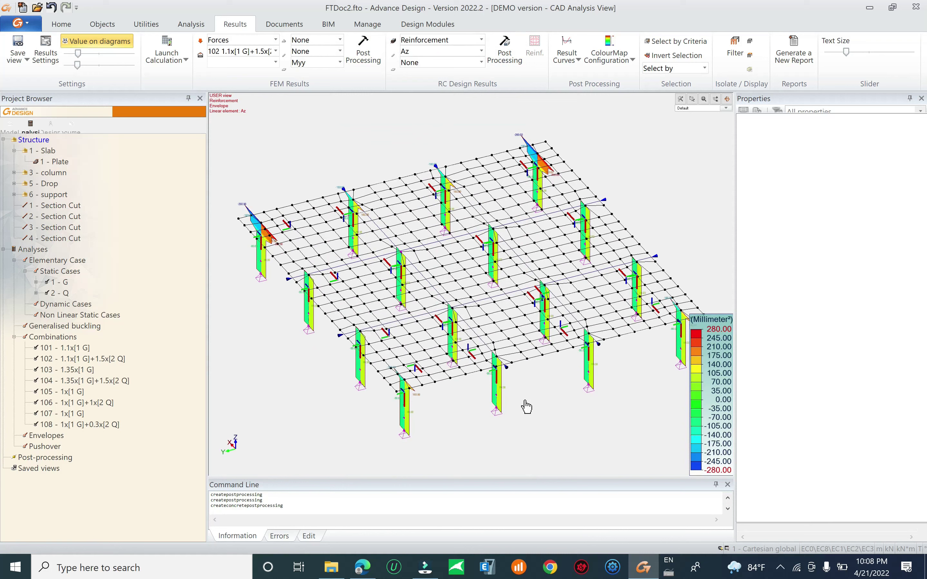
Switch the column reinforcement plot to Ay.
{"action": "left_click", "coordinate": [440, 53]}
{"action": "scroll", "coordinate": [433, 73], "scroll_direction": "up", "scroll_amount": 1}
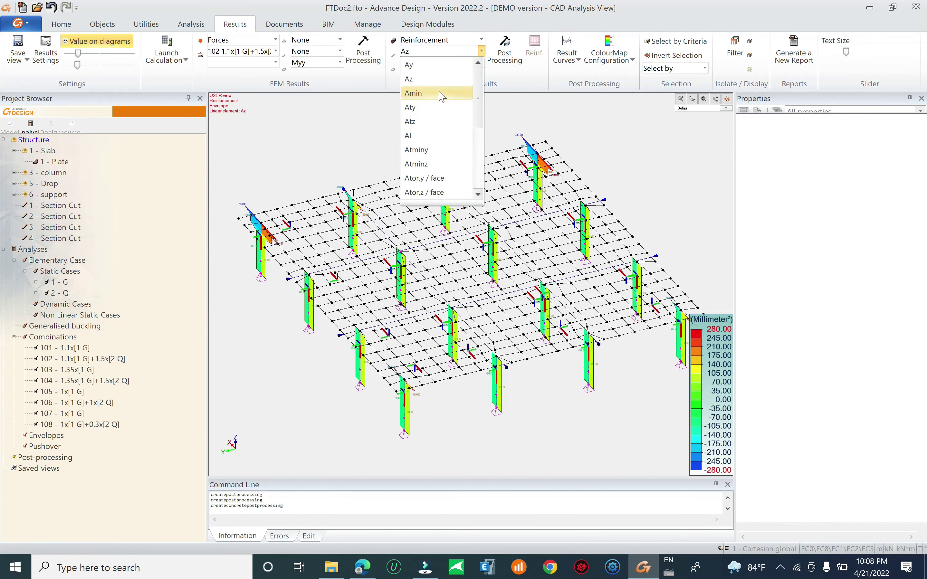
{"action": "left_click", "coordinate": [432, 67]}
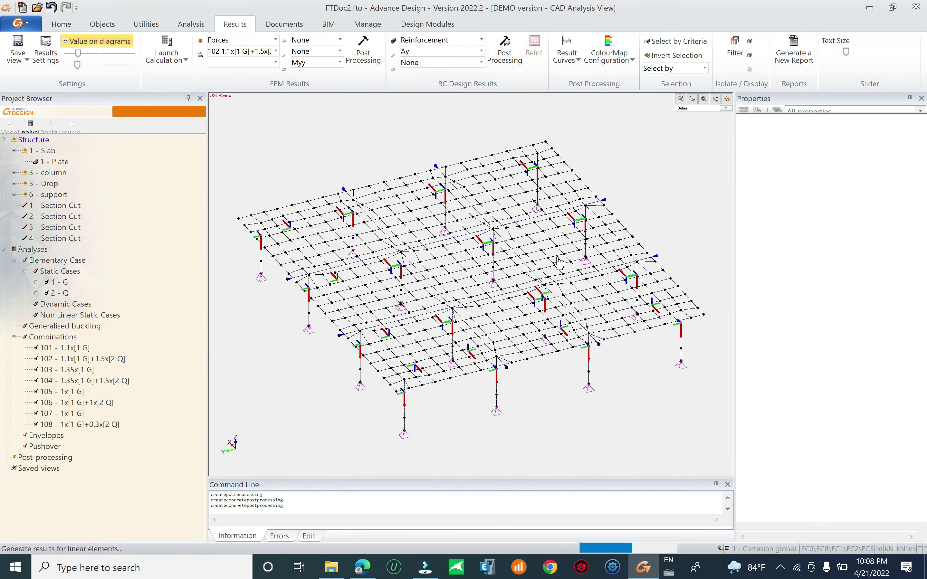
{"action": "scroll", "coordinate": [557, 281], "scroll_direction": "up", "scroll_amount": 2}
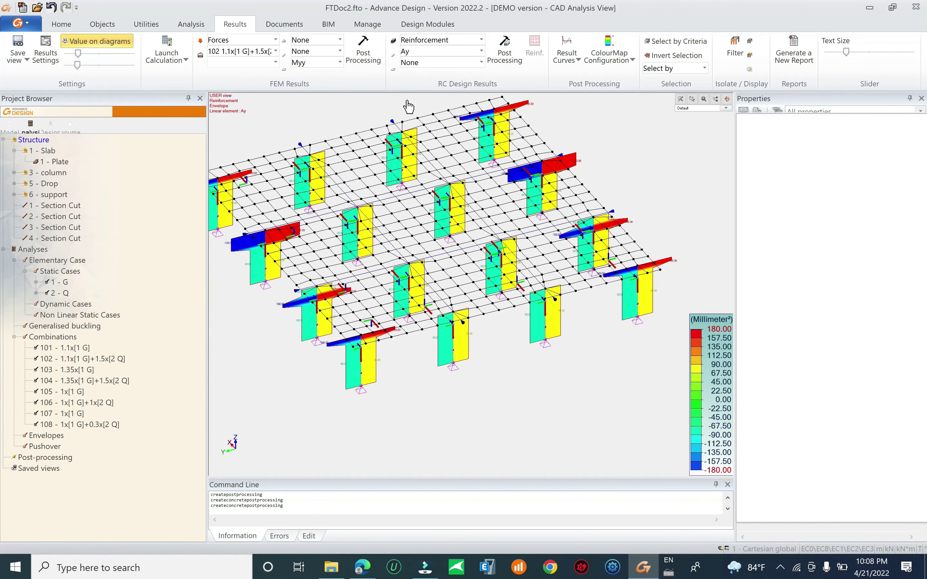
Set the linear element reinforcement result to None and plot the slab reinforcement Axb.
{"action": "left_click", "coordinate": [444, 52]}
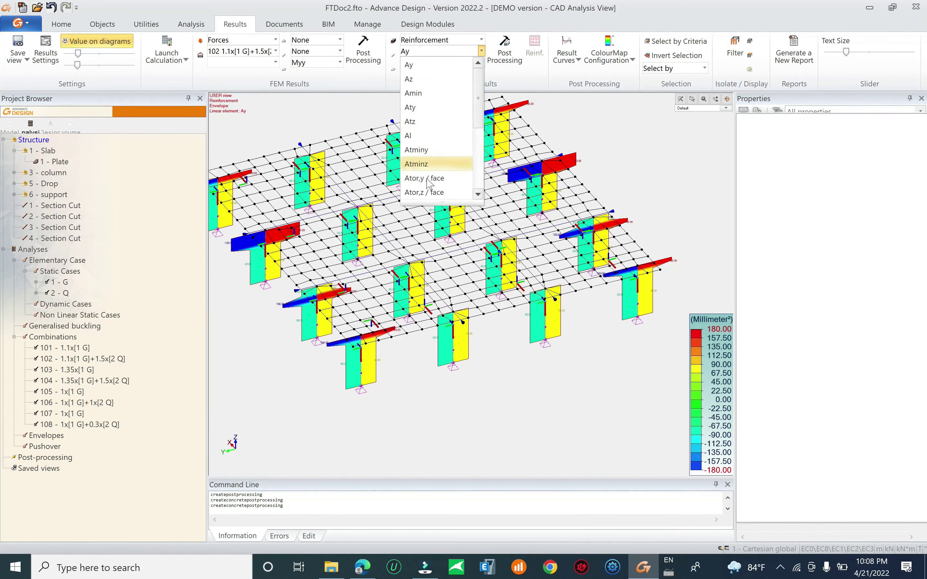
{"action": "left_click", "coordinate": [431, 192]}
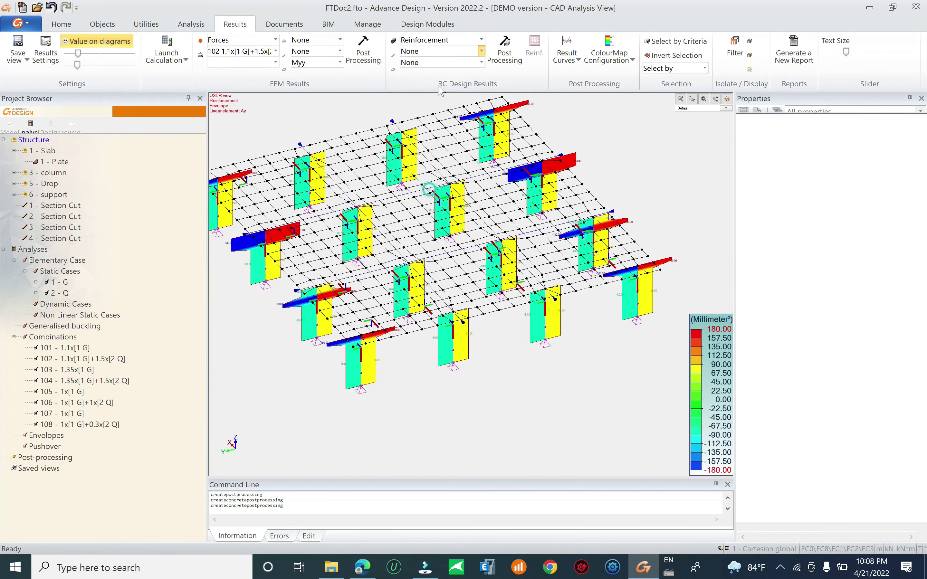
{"action": "left_click", "coordinate": [452, 62]}
{"action": "scroll", "coordinate": [448, 93], "scroll_direction": "up", "scroll_amount": 1}
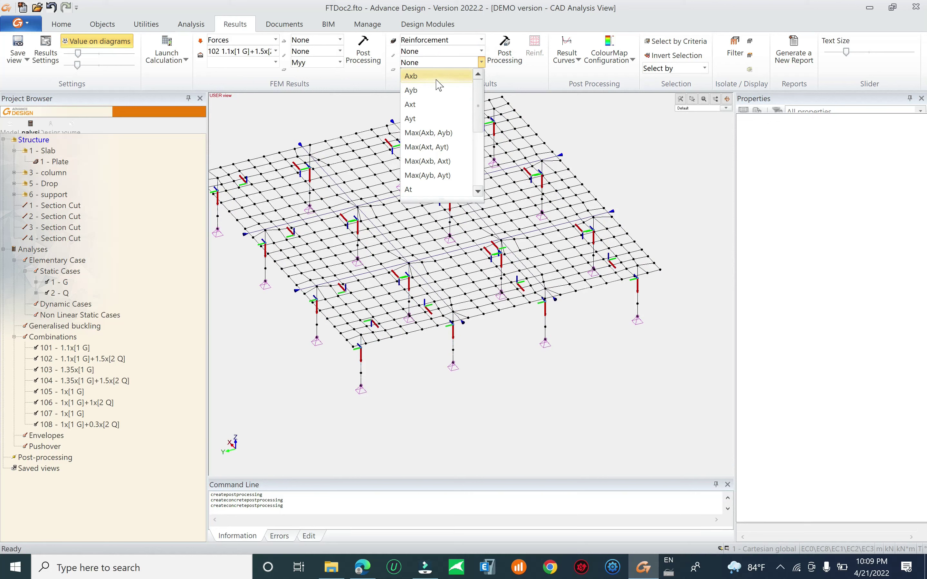
{"action": "left_click", "coordinate": [439, 85]}
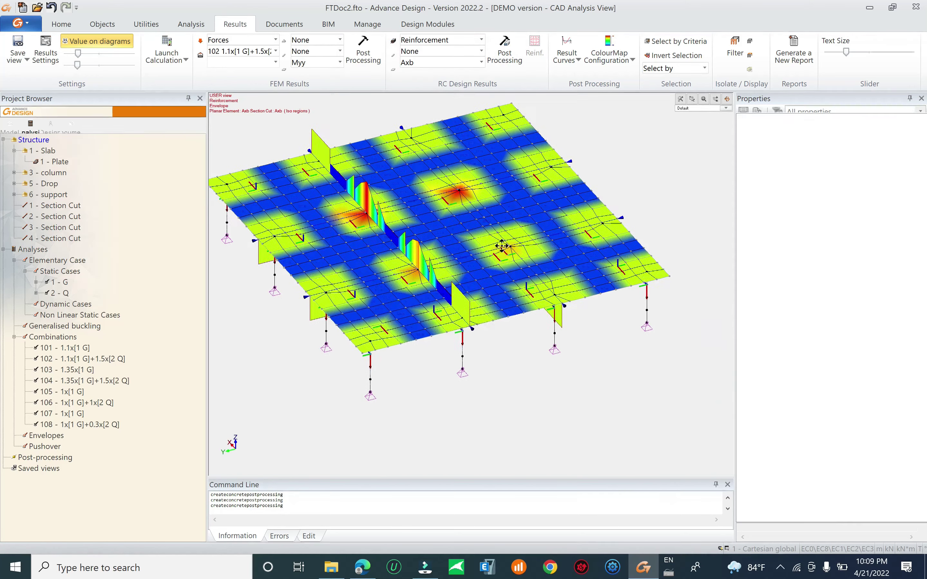
Examine the Axb reinforcement values around the interior columns and along the section cut up close.
{"action": "scroll", "coordinate": [481, 316], "scroll_direction": "up", "scroll_amount": 2}
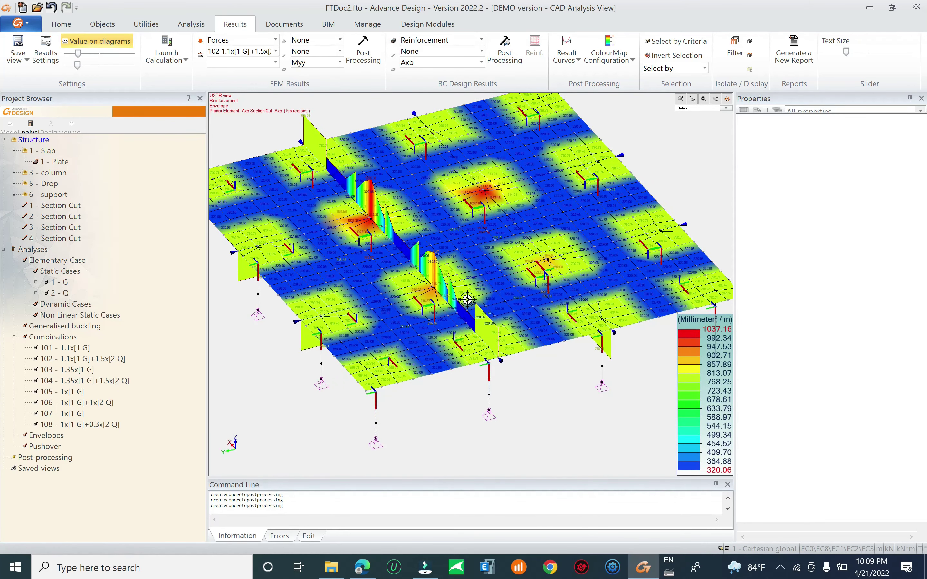
{"action": "mouse_move", "coordinate": [385, 334]}
{"action": "middle_mouse_down", "text": "shift"}
{"action": "mouse_move", "coordinate": [423, 283]}
{"action": "mouse_move", "coordinate": [399, 340]}
{"action": "middle_mouse_up", "text": "shift"}
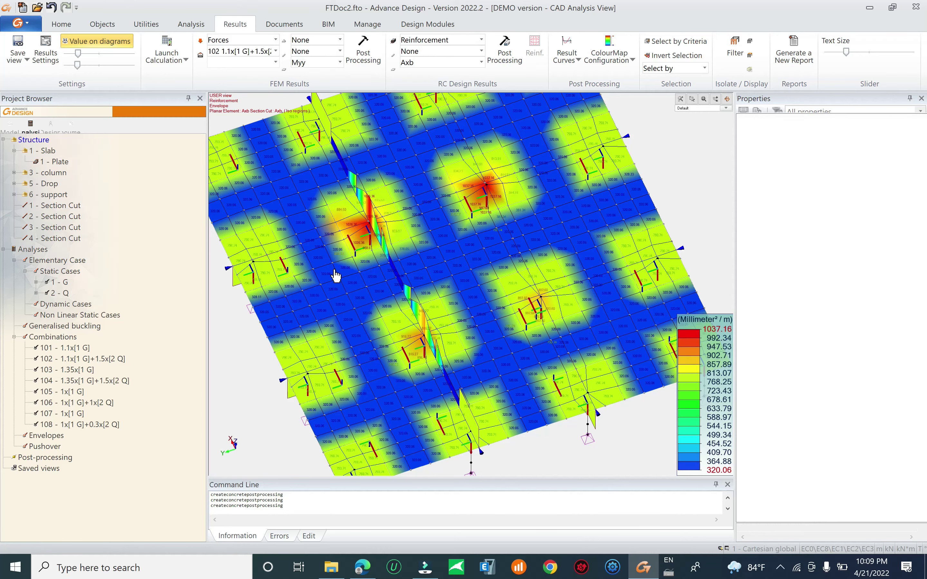
{"action": "middle_click_drag", "start_coordinate": [455, 352], "coordinate": [313, 106], "text": "shift"}
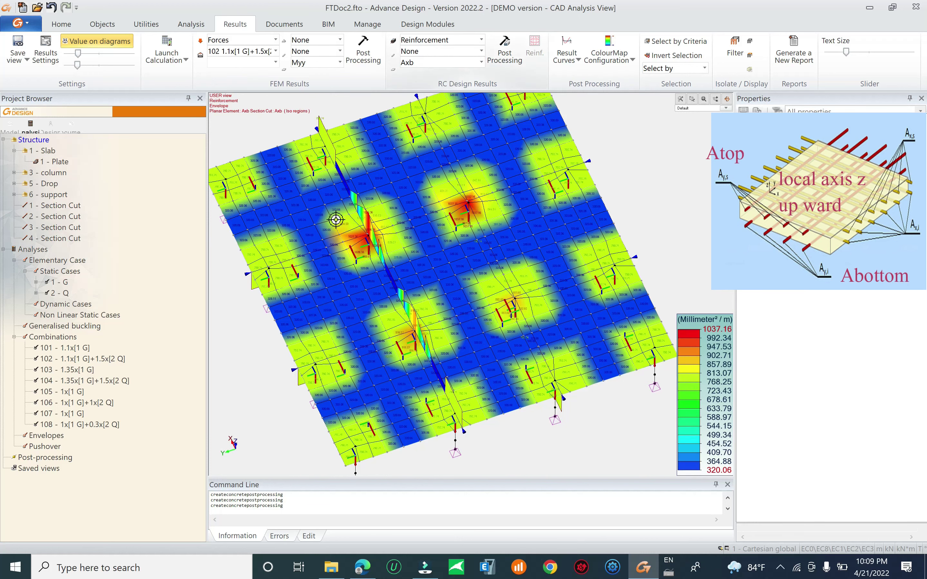
{"action": "scroll", "coordinate": [382, 256], "scroll_direction": "up", "scroll_amount": 4}
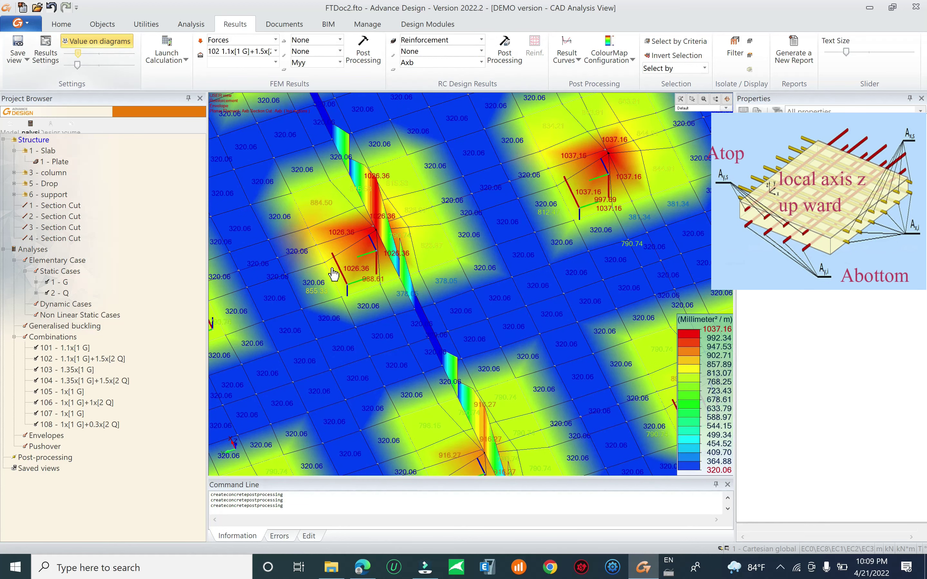
{"action": "middle_click_drag", "start_coordinate": [372, 269], "coordinate": [481, 257]}
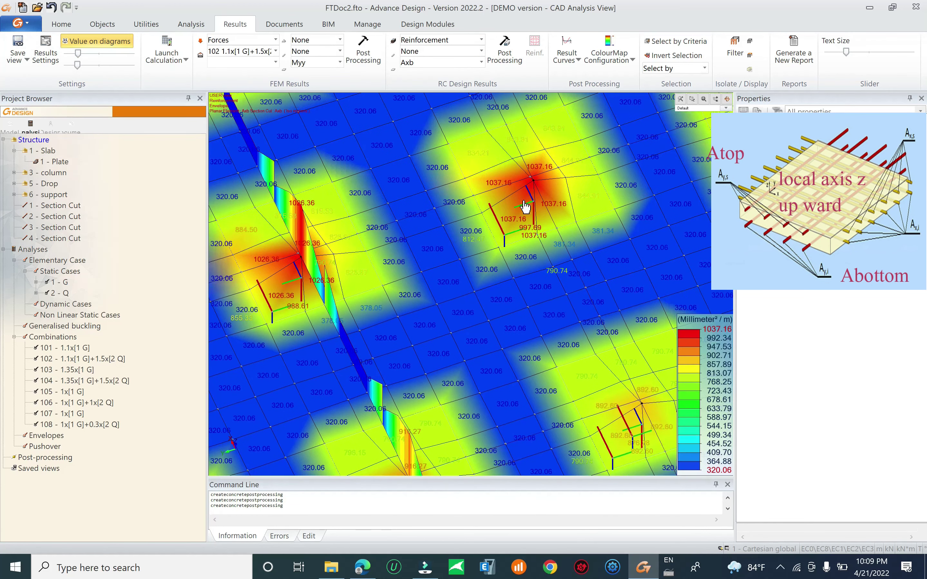
{"action": "middle_click_drag", "start_coordinate": [304, 268], "coordinate": [424, 206]}
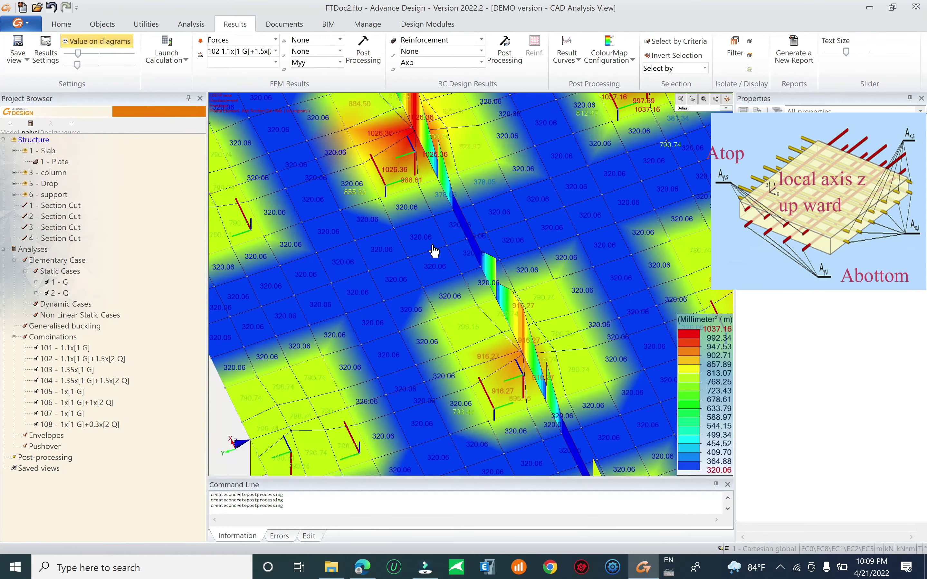
{"action": "scroll", "coordinate": [434, 251], "scroll_direction": "down", "scroll_amount": 4}
Plot the slab reinforcement Ayb and examine its values over the drop panels and between the columns.
{"action": "left_click", "coordinate": [443, 63]}
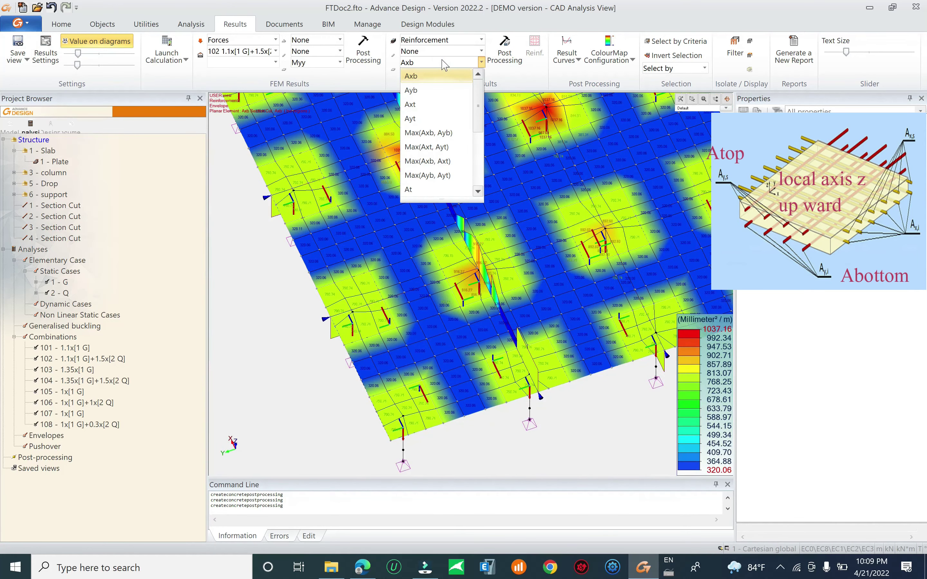
{"action": "left_click", "coordinate": [410, 90]}
{"action": "scroll", "coordinate": [651, 255], "scroll_direction": "down", "scroll_amount": 1}
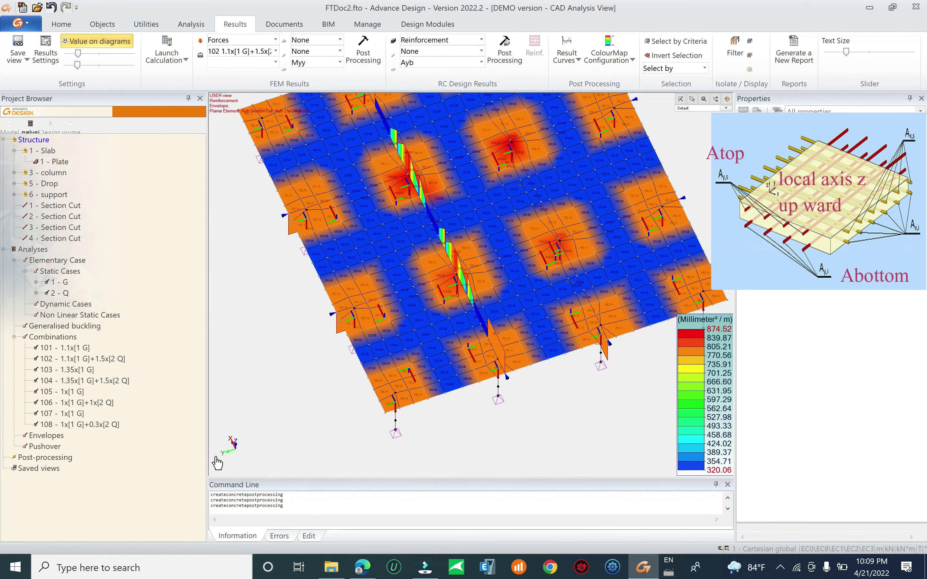
{"action": "scroll", "coordinate": [492, 368], "scroll_direction": "up", "scroll_amount": 3}
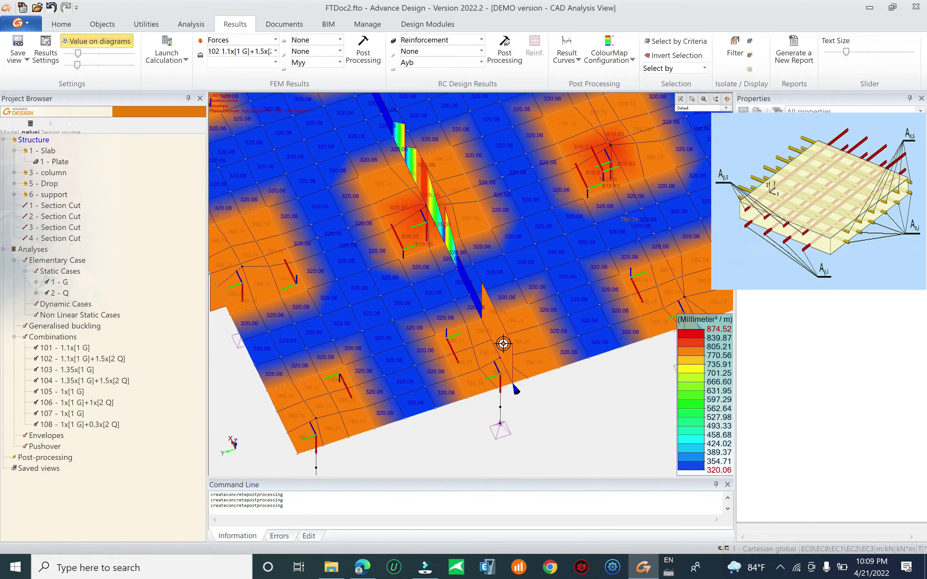
{"action": "middle_click_drag", "start_coordinate": [478, 306], "coordinate": [377, 387]}
{"action": "scroll", "coordinate": [503, 337], "scroll_direction": "down", "scroll_amount": 5}
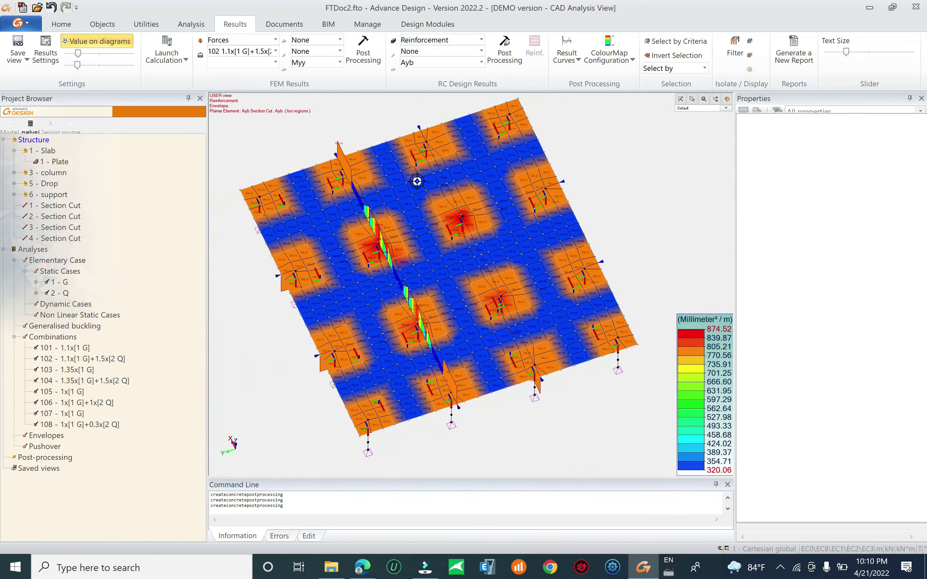
Switch the slab reinforcement plot to Axt.
{"action": "left_click", "coordinate": [436, 63]}
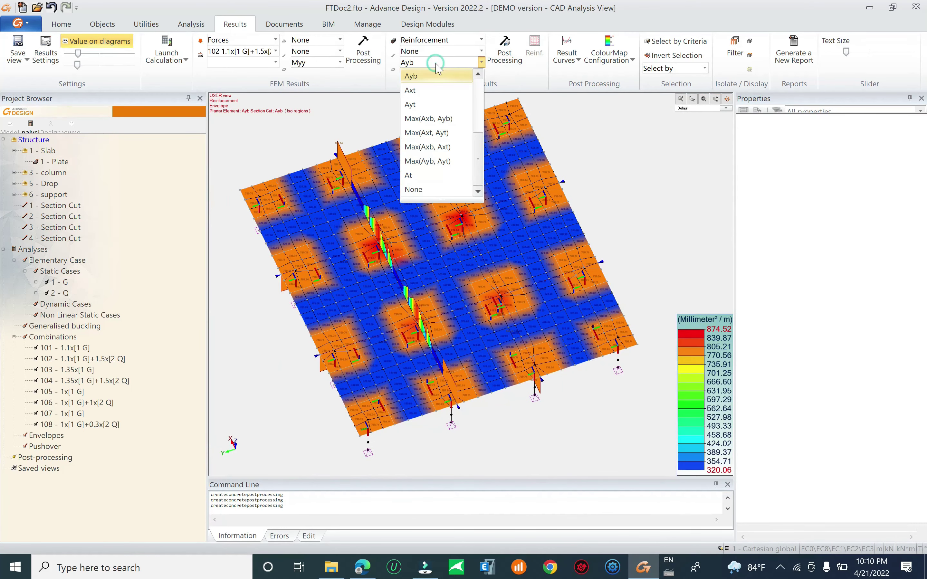
{"action": "left_click", "coordinate": [429, 92]}
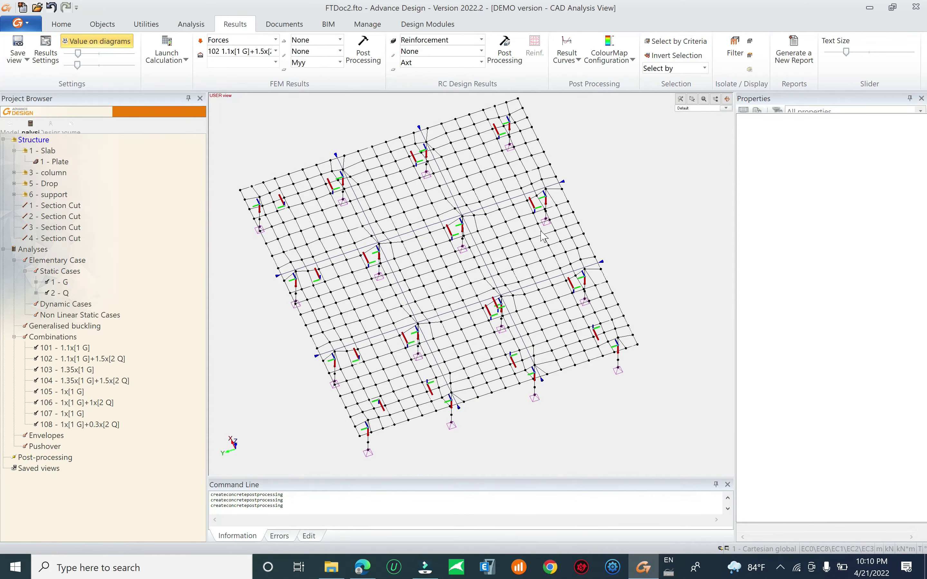
Delete all four section cuts from the slab model.
{"action": "scroll", "coordinate": [455, 270], "scroll_direction": "up", "scroll_amount": 4}
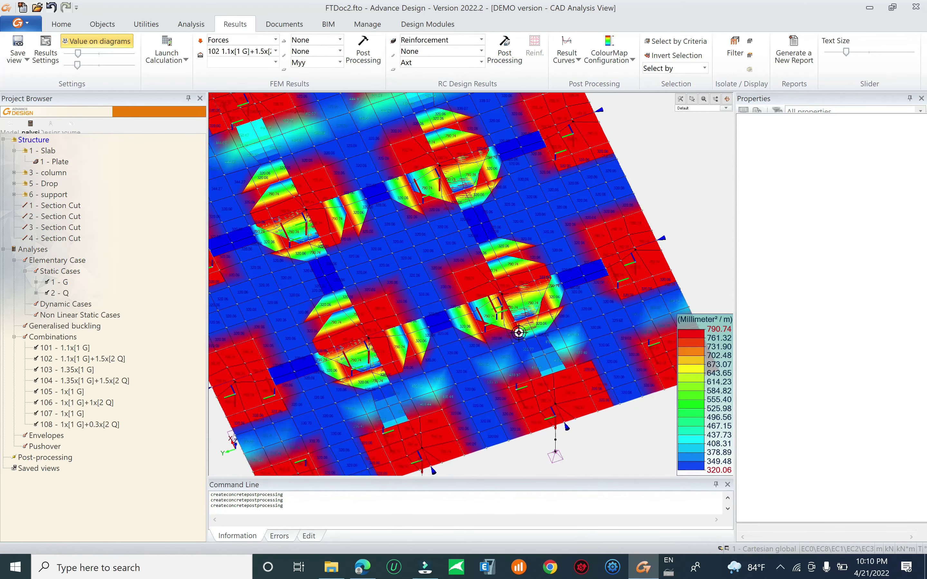
{"action": "middle_click_drag", "start_coordinate": [496, 307], "coordinate": [464, 324], "text": "shift"}
{"action": "scroll", "coordinate": [542, 289], "scroll_direction": "down", "scroll_amount": 4}
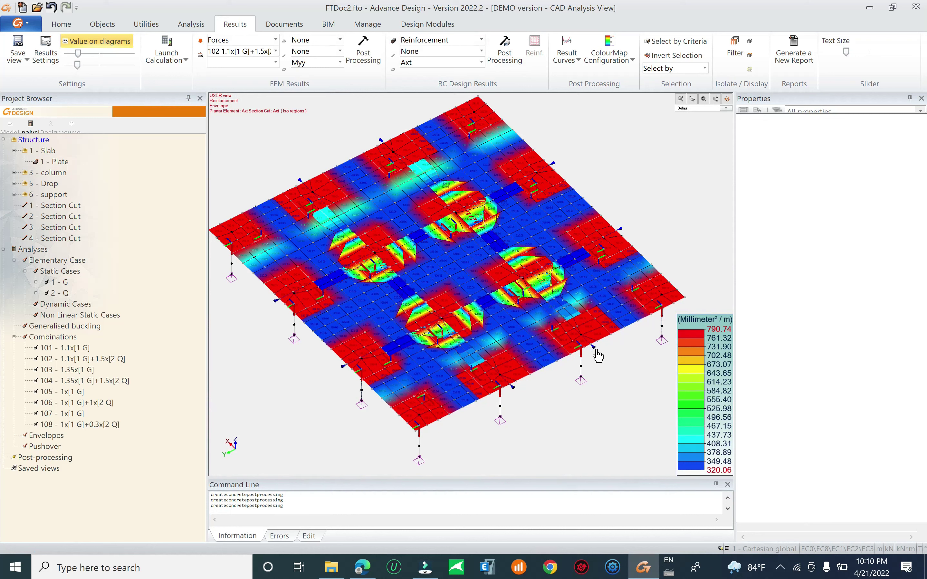
{"action": "left_click", "coordinate": [595, 349]}
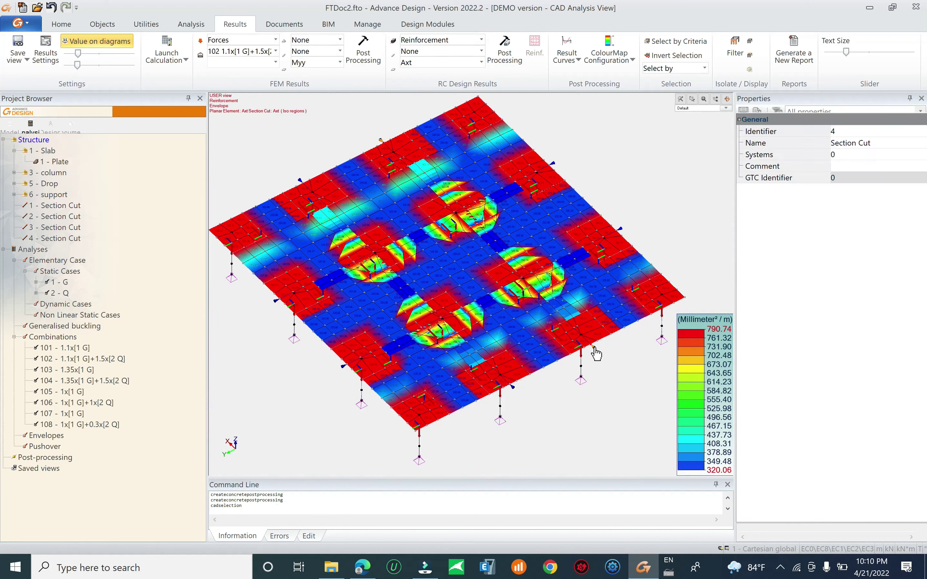
{"action": "left_click", "coordinate": [528, 401], "text": "ctrl"}
{"action": "left_click", "coordinate": [621, 229], "text": "ctrl"}
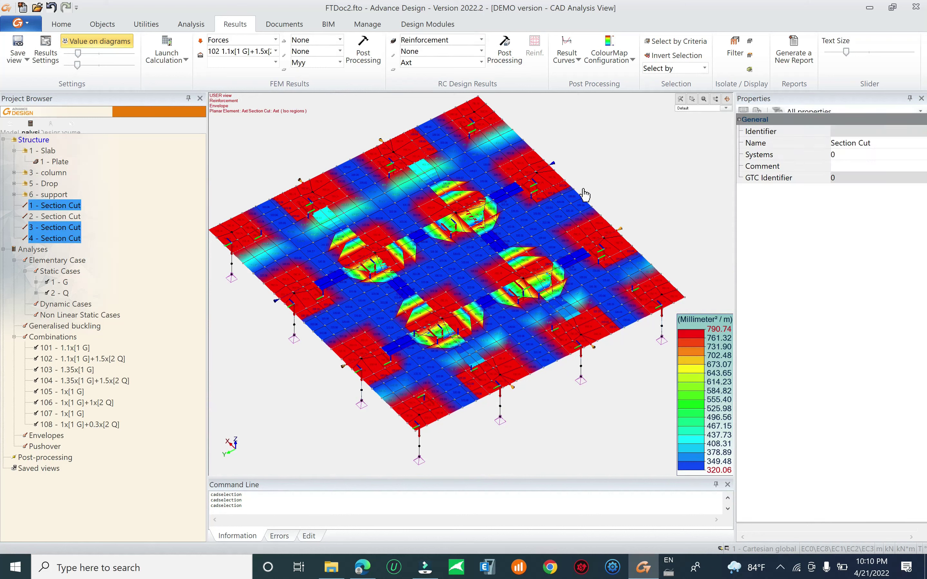
{"action": "left_click", "coordinate": [555, 166], "text": "ctrl"}
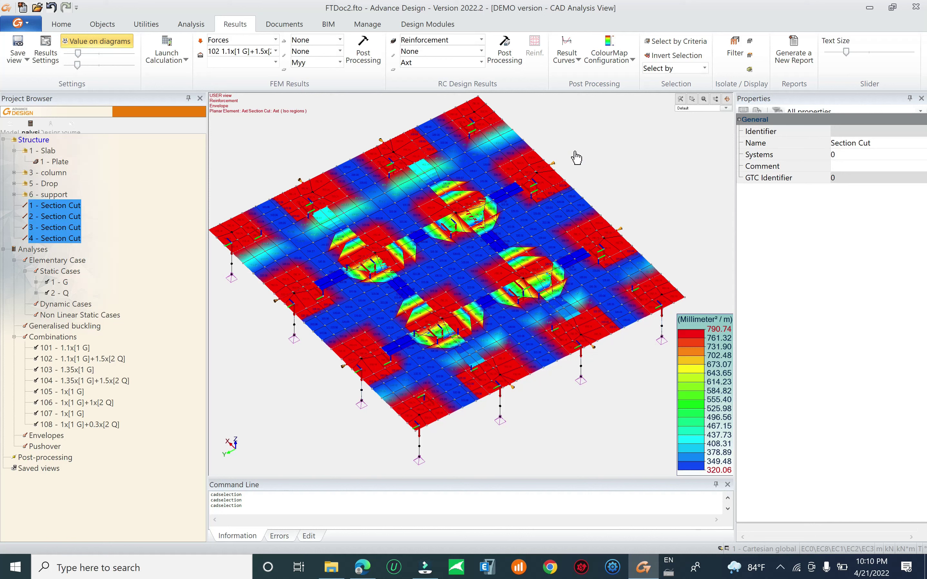
{"action": "key", "text": "Delete"}
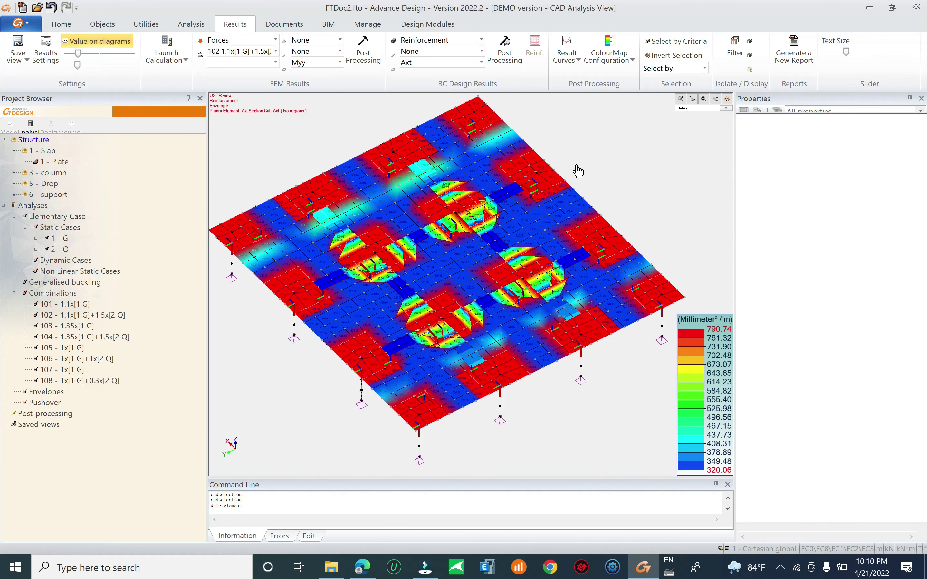
Regenerate the Axt slab reinforcement plot without the section cuts and widen the drawing area to inspect it.
{"action": "left_click", "coordinate": [505, 52]}
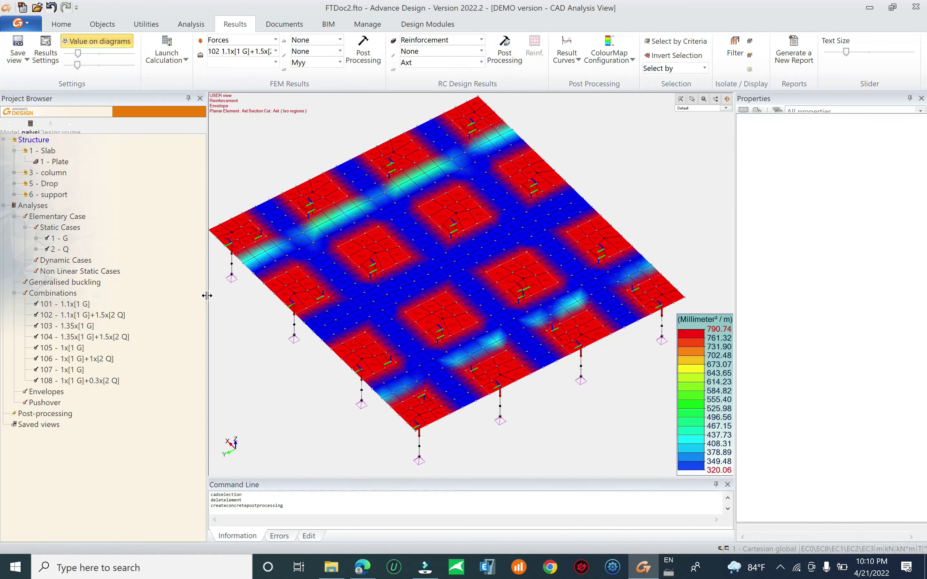
{"action": "left_click_drag", "start_coordinate": [207, 295], "coordinate": [130, 303]}
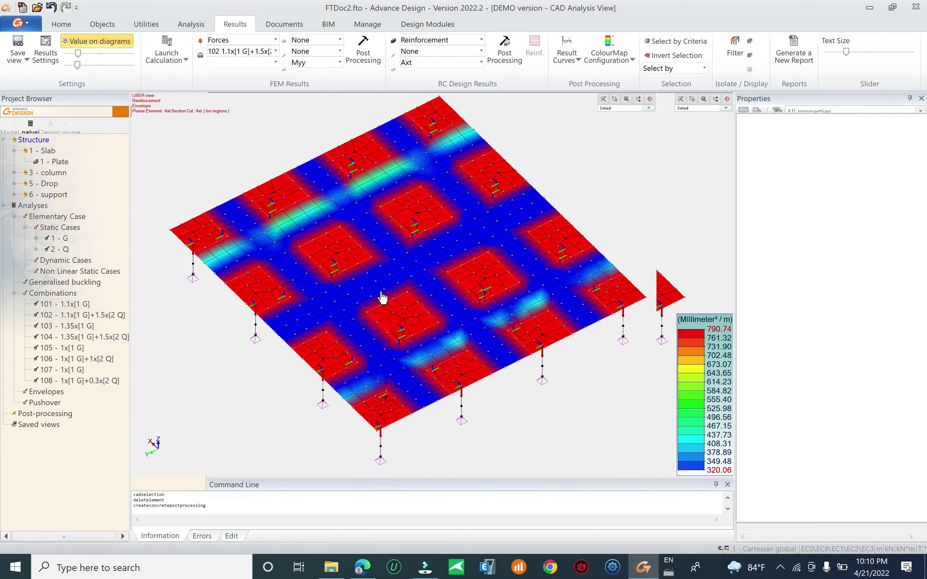
{"action": "scroll", "coordinate": [419, 304], "scroll_direction": "up", "scroll_amount": 4}
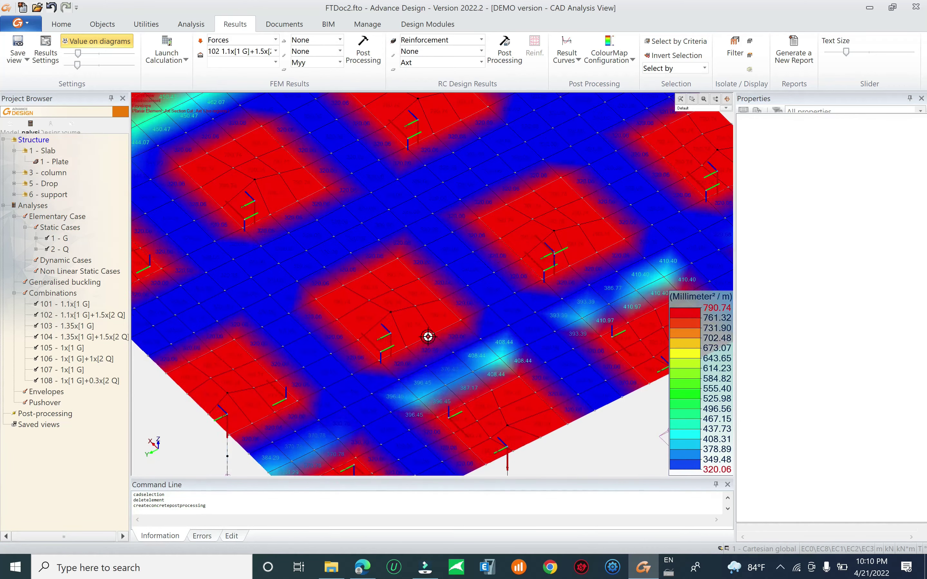
{"action": "scroll", "coordinate": [384, 319], "scroll_direction": "down", "scroll_amount": 4}
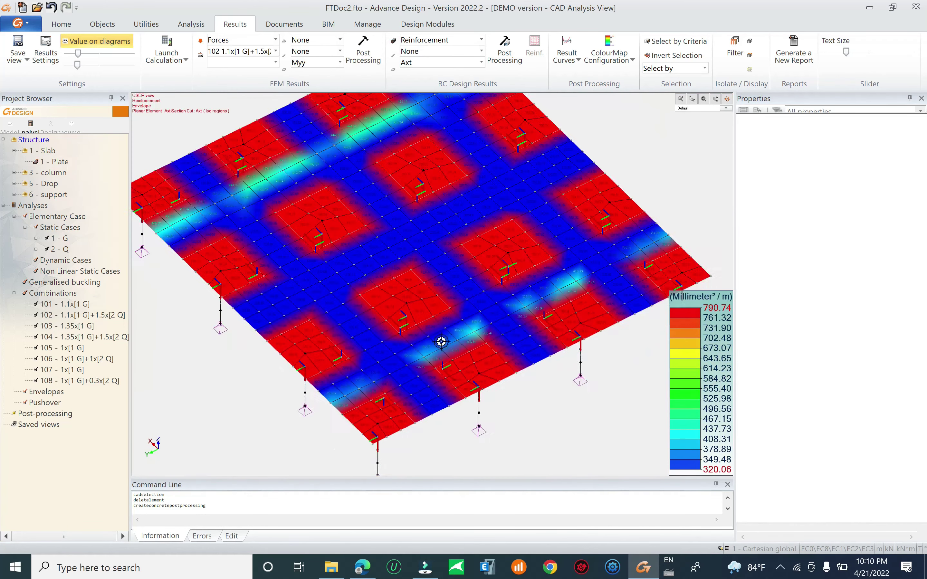
Plot the slab reinforcement Ayt and inspect its distribution over the drop panels and the strips between them.
{"action": "scroll", "coordinate": [441, 342], "scroll_direction": "down", "scroll_amount": 2}
{"action": "left_click", "coordinate": [438, 65]}
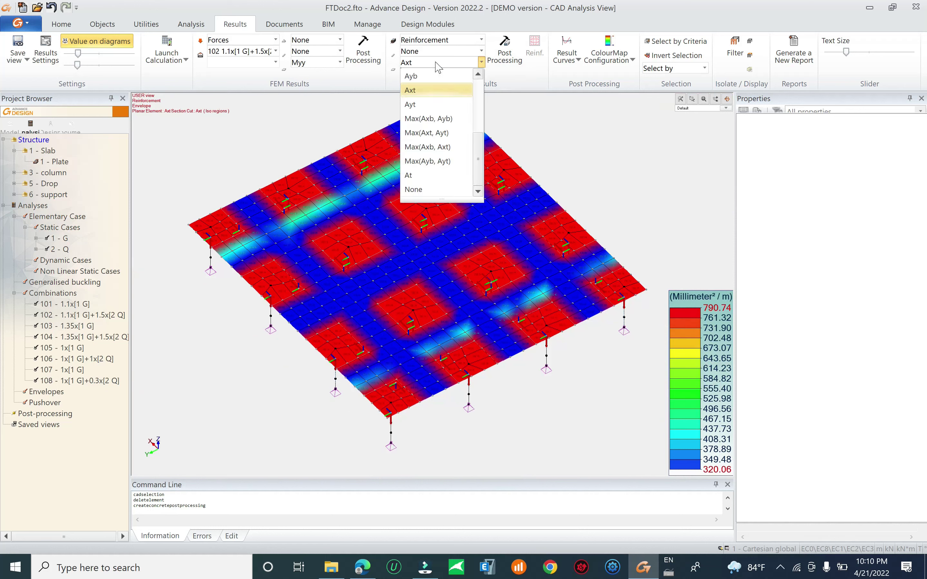
{"action": "left_click", "coordinate": [421, 104]}
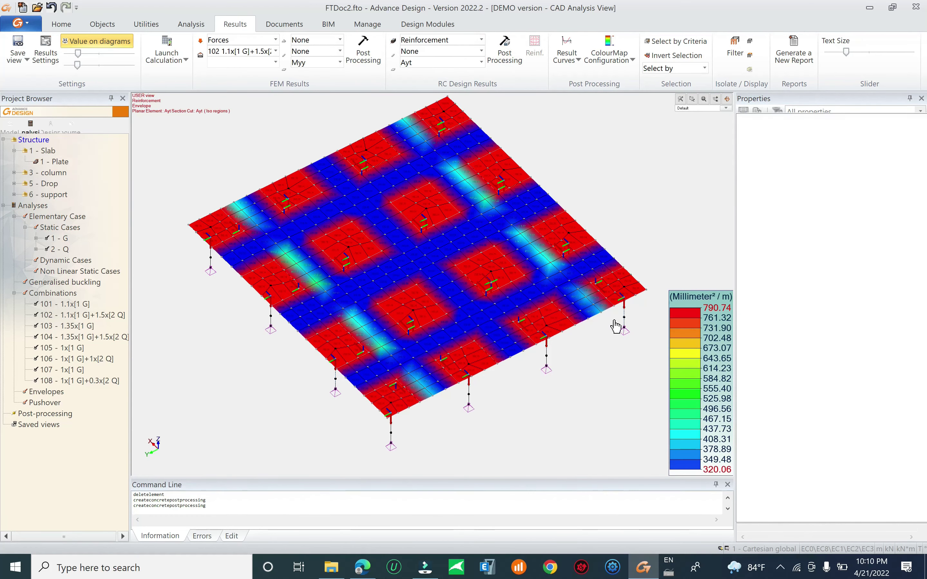
{"action": "scroll", "coordinate": [611, 333], "scroll_direction": "up", "scroll_amount": 5}
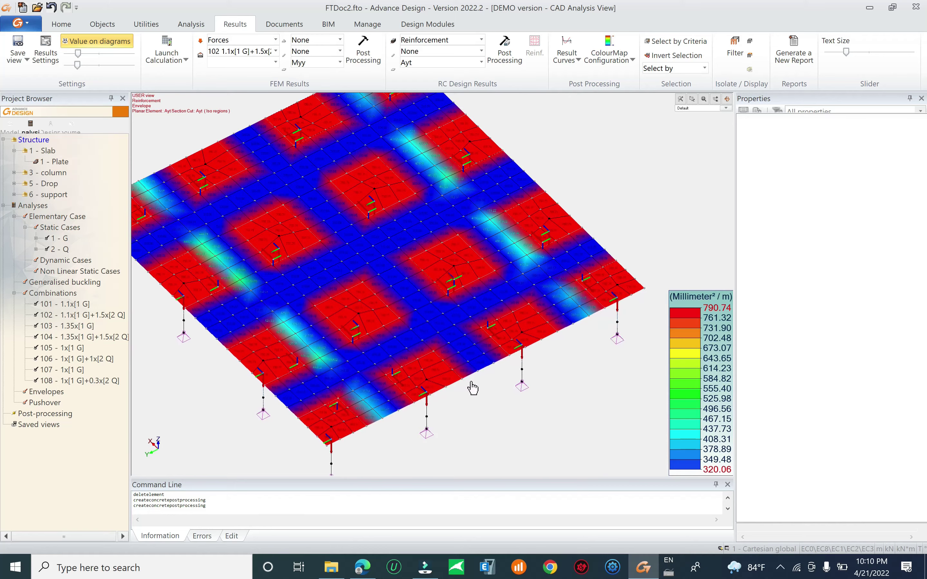
{"action": "scroll", "coordinate": [414, 310], "scroll_direction": "up", "scroll_amount": 2}
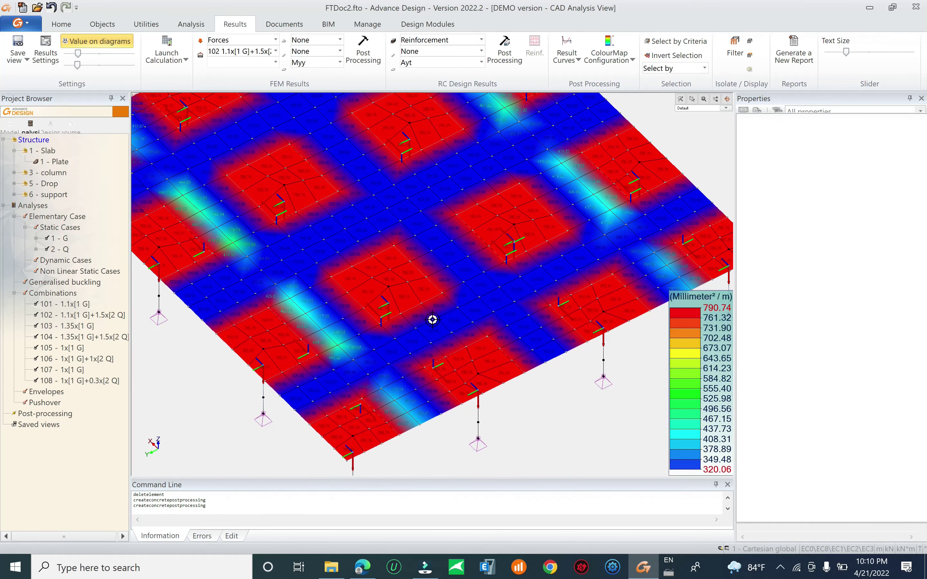
{"action": "scroll", "coordinate": [430, 317], "scroll_direction": "down", "scroll_amount": 2}
{"action": "middle_click_drag", "start_coordinate": [530, 391], "coordinate": [494, 257]}
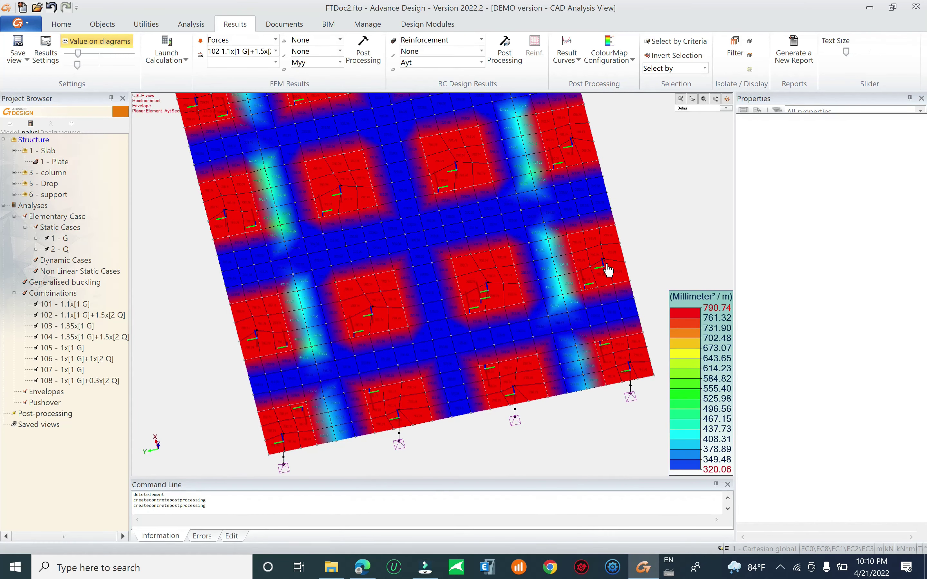
Select the main slab plate and plot the Ayt reinforcement for that plate alone, excluding the drops.
{"action": "left_click", "coordinate": [645, 314]}
{"action": "left_click", "coordinate": [645, 315]}
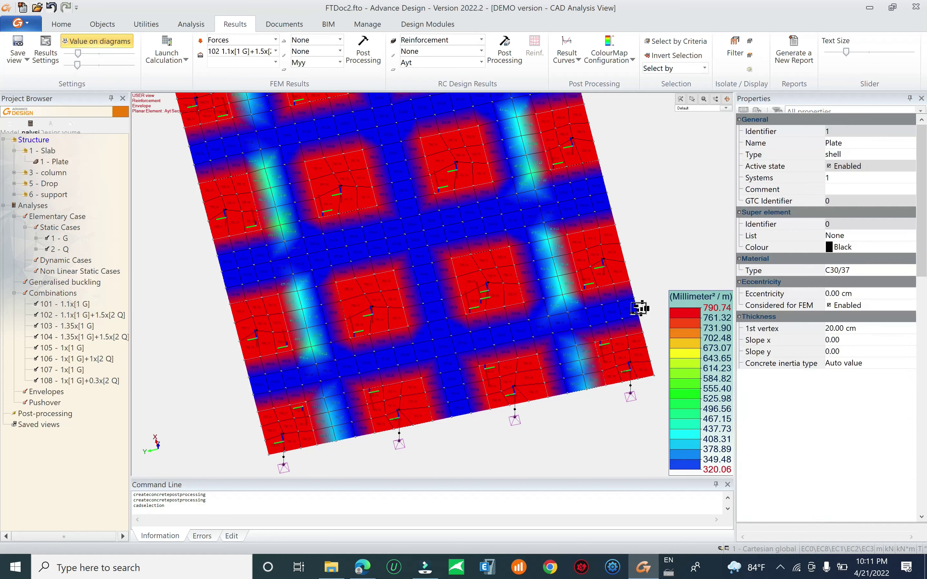
{"action": "left_click", "coordinate": [502, 51]}
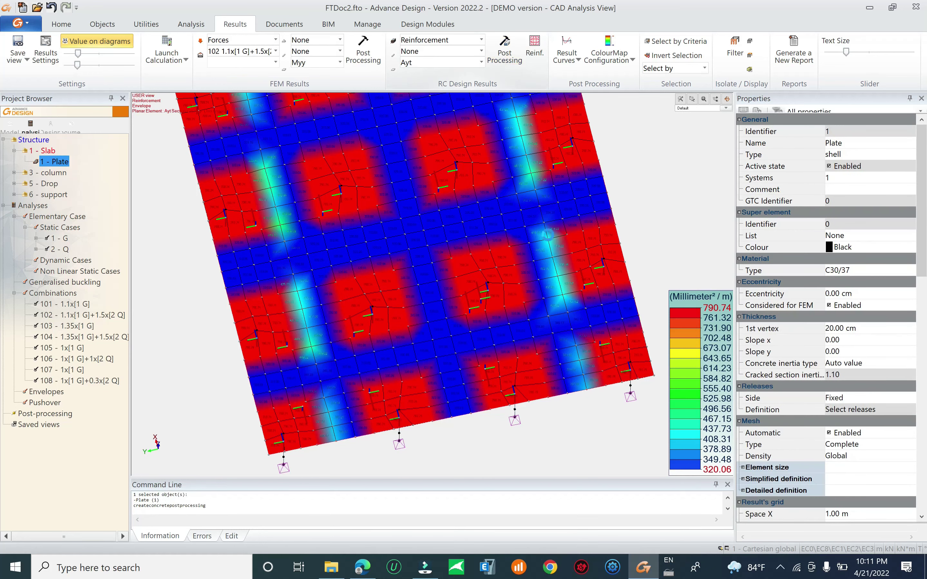
Examine the Ayt reinforcement values of the main slab plate around the drop openings and along the outer bays.
{"action": "middle_click_drag", "start_coordinate": [573, 293], "coordinate": [428, 238]}
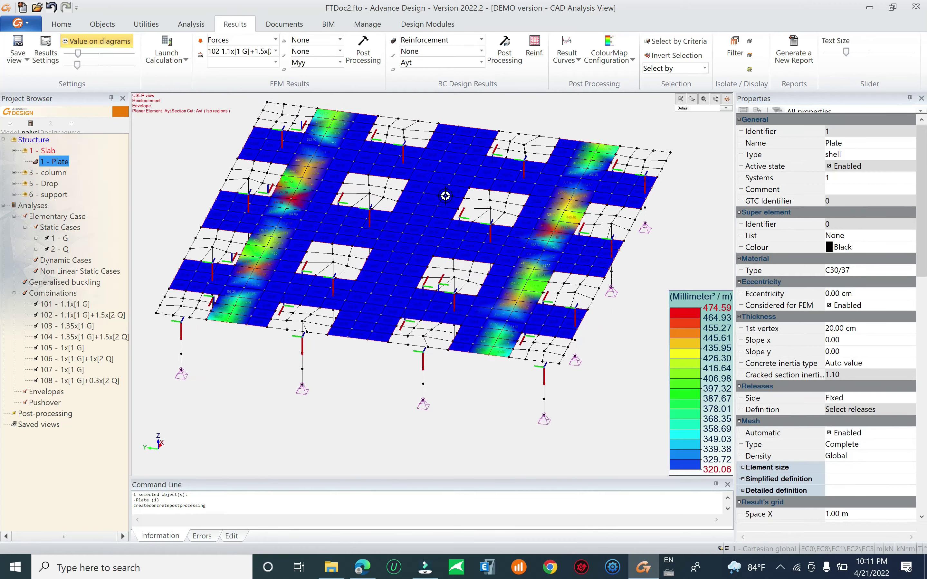
{"action": "scroll", "coordinate": [494, 216], "scroll_direction": "up", "scroll_amount": 3}
{"action": "scroll", "coordinate": [493, 216], "scroll_direction": "up", "scroll_amount": 2}
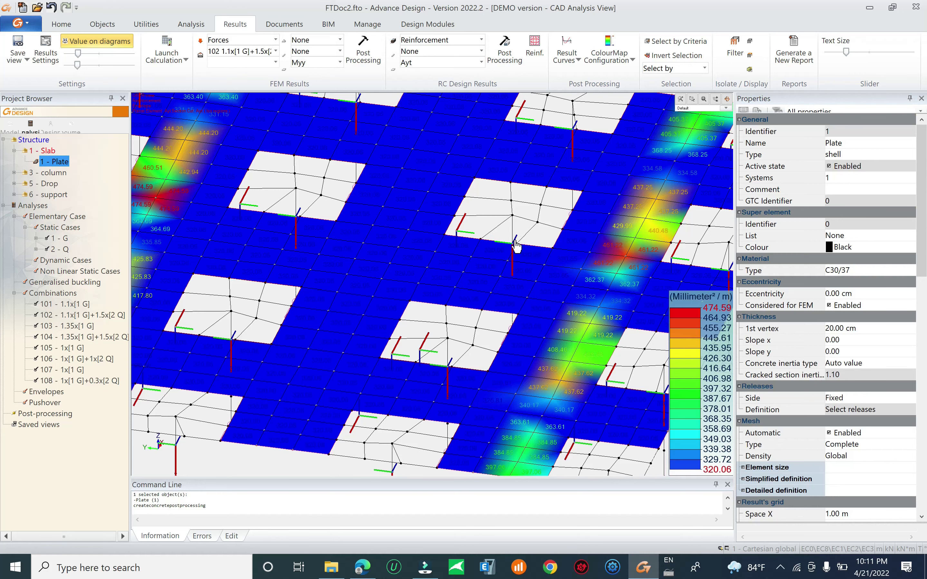
{"action": "scroll", "coordinate": [514, 251], "scroll_direction": "up", "scroll_amount": 3}
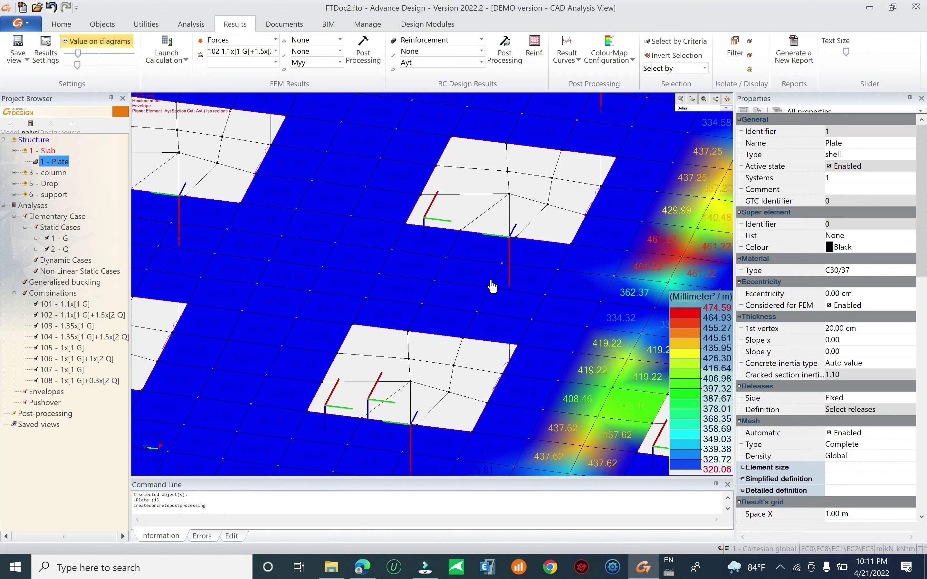
{"action": "middle_click_drag", "start_coordinate": [492, 287], "coordinate": [505, 344]}
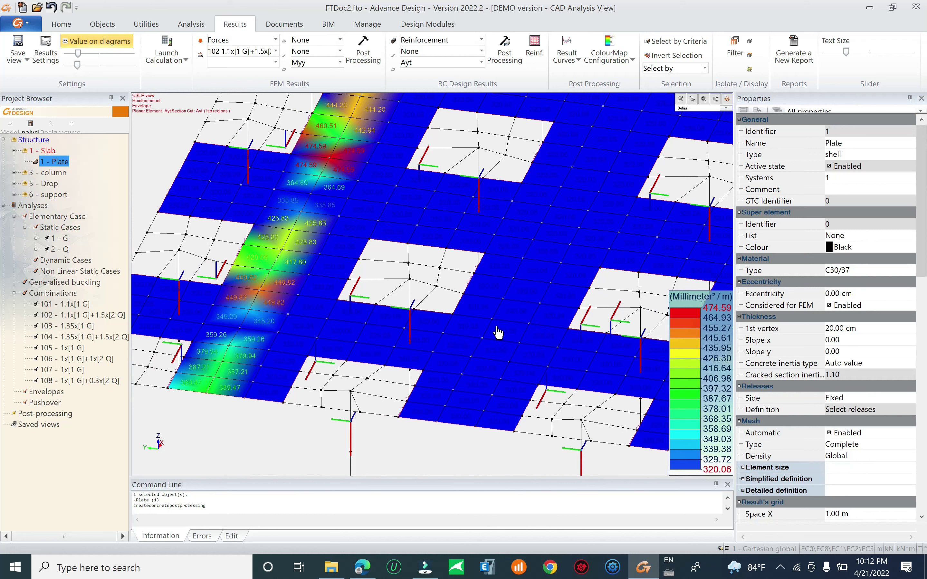
{"action": "scroll", "coordinate": [477, 336], "scroll_direction": "down", "scroll_amount": 5}
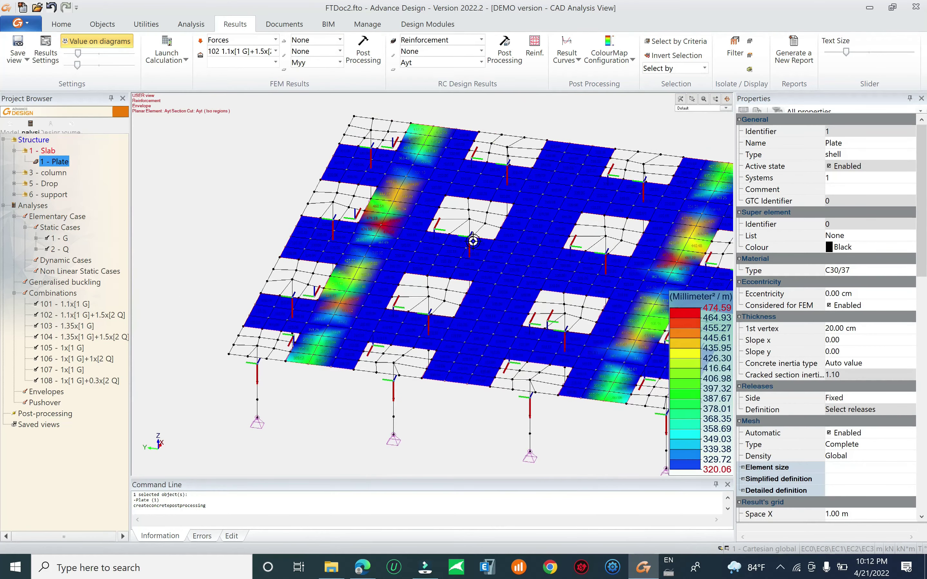
{"action": "scroll", "coordinate": [383, 217], "scroll_direction": "up", "scroll_amount": 2}
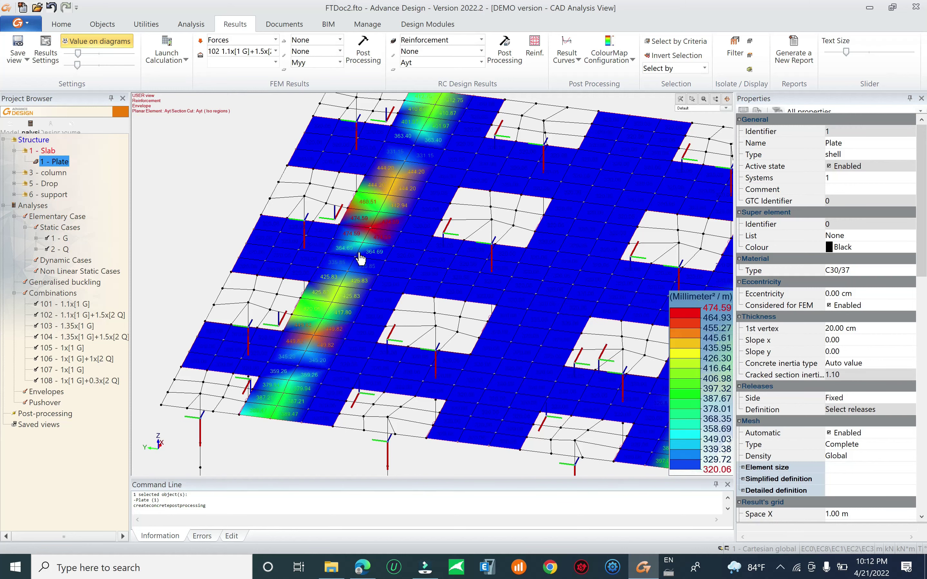
{"action": "scroll", "coordinate": [334, 249], "scroll_direction": "down", "scroll_amount": 1}
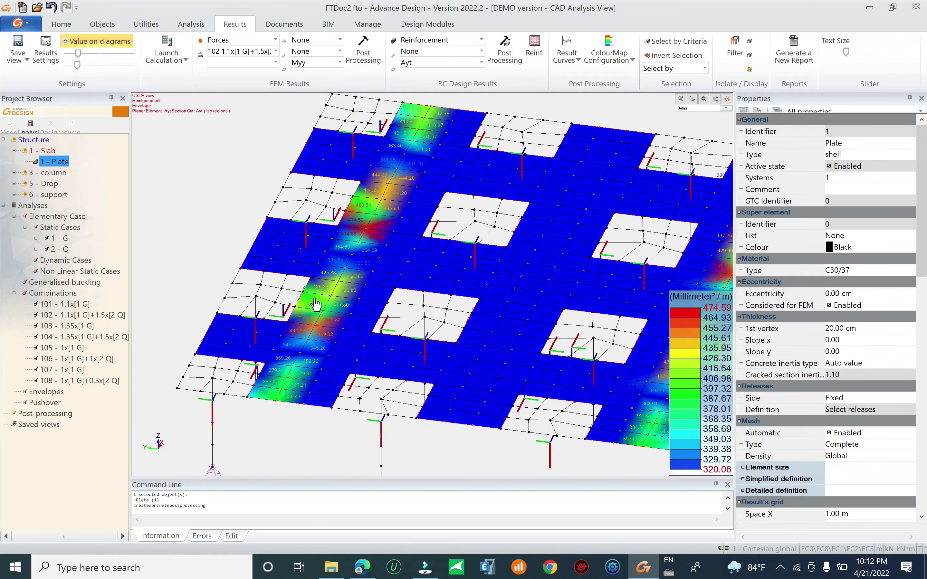
{"action": "middle_click_drag", "start_coordinate": [315, 304], "coordinate": [372, 260]}
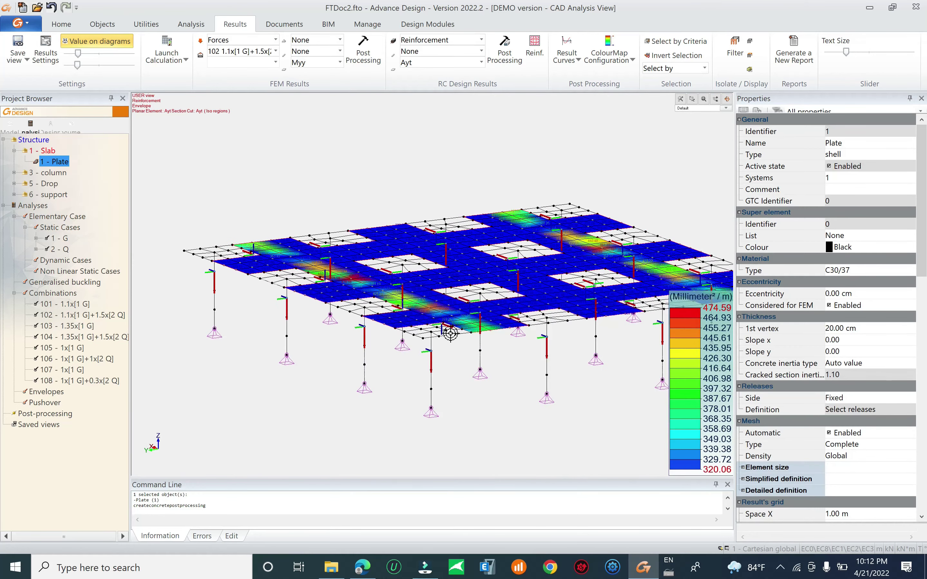
Select all slab and drop plates together in a side view and regenerate the Ayt reinforcement plot for them.
{"action": "middle_click_drag", "start_coordinate": [451, 333], "coordinate": [358, 316]}
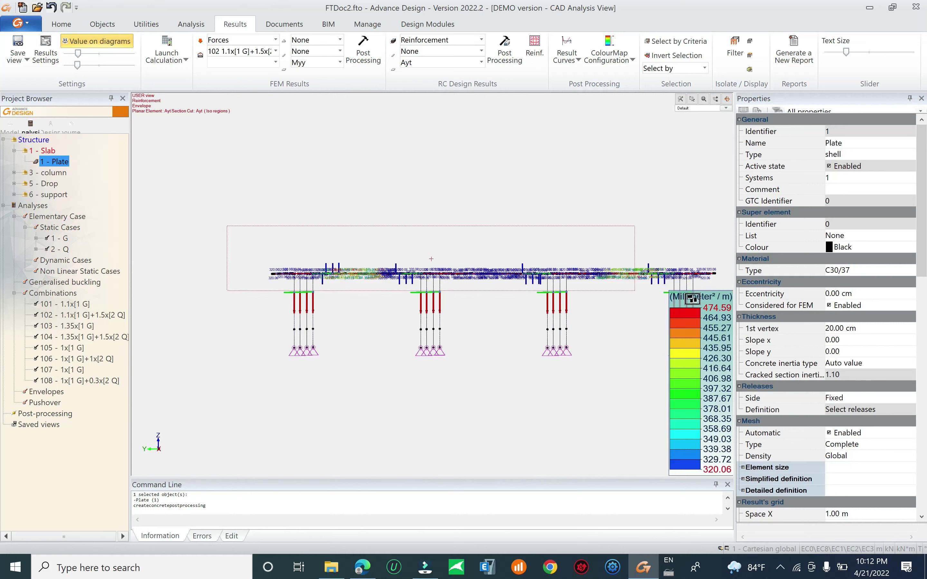
{"action": "left_click", "coordinate": [722, 284]}
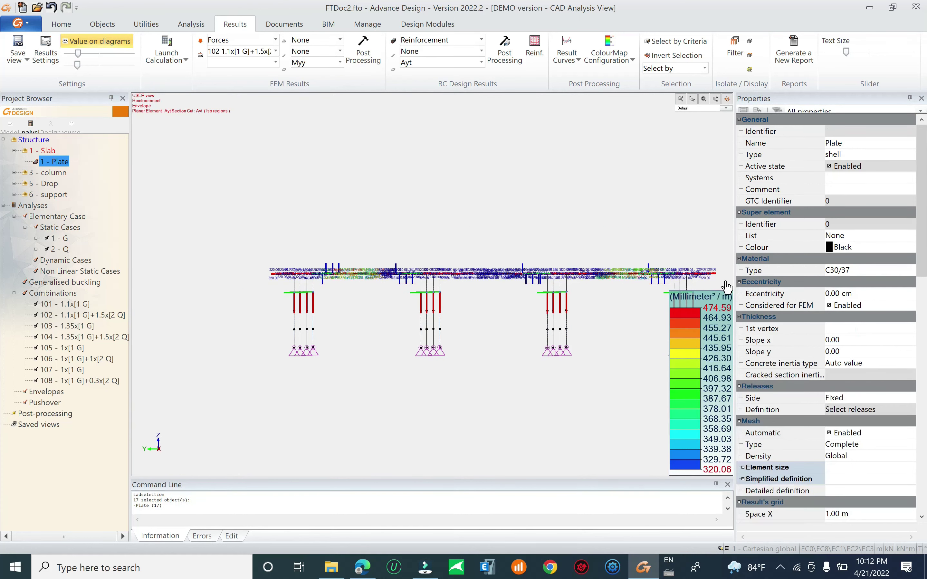
{"action": "left_click", "coordinate": [502, 52]}
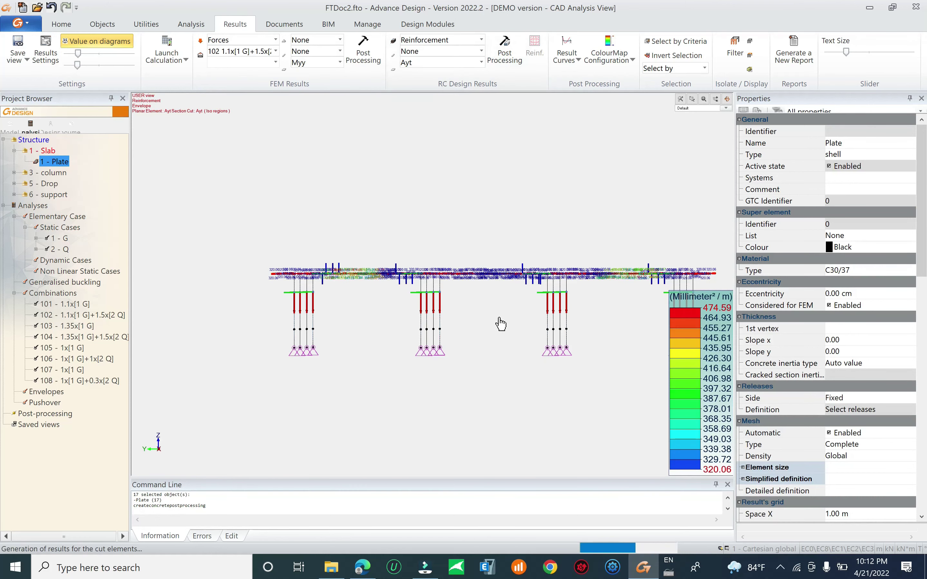
{"action": "mouse_move", "coordinate": [490, 327]}
{"action": "middle_mouse_down", "text": "shift"}
{"action": "mouse_move", "coordinate": [484, 332]}
{"action": "mouse_move", "coordinate": [494, 321]}
{"action": "middle_mouse_up", "text": "shift"}
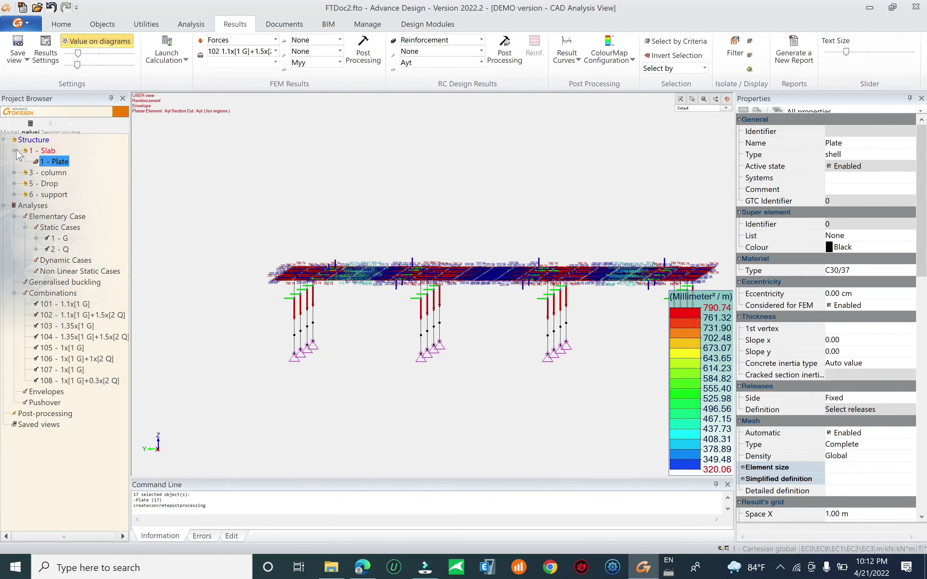
Hide the column and support systems and regenerate the Ayt reinforcement plot showing only the slab and drops.
{"action": "left_click", "coordinate": [46, 172]}
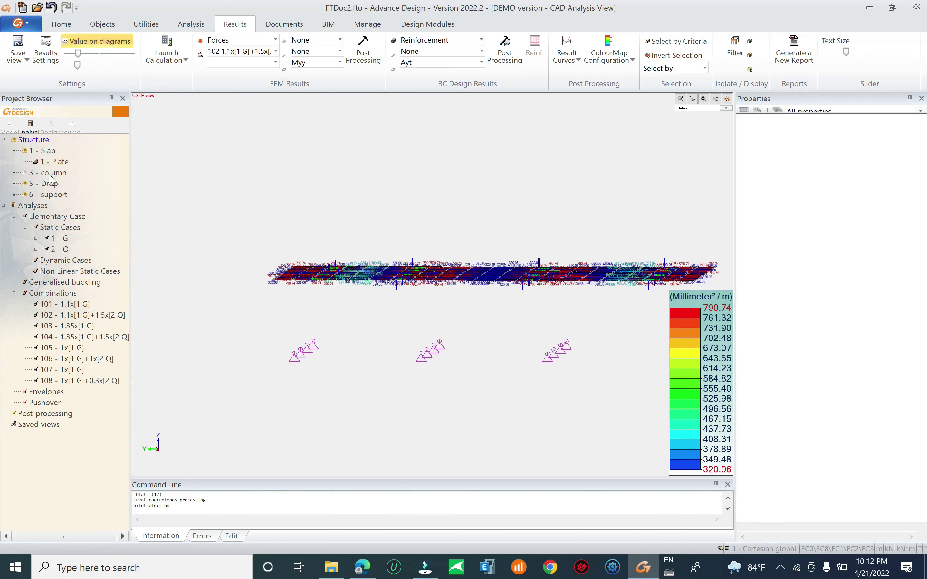
{"action": "left_click", "coordinate": [49, 194]}
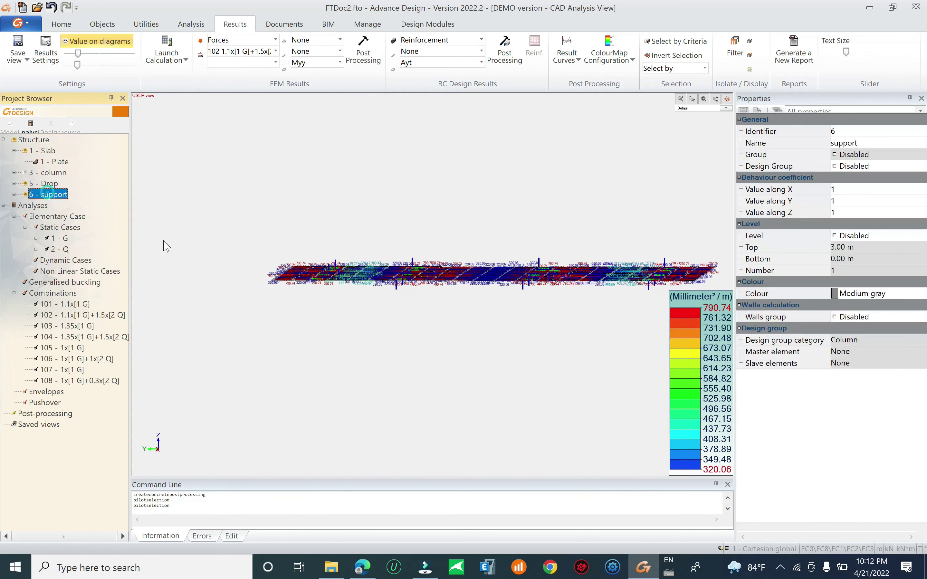
{"action": "left_click", "coordinate": [505, 49]}
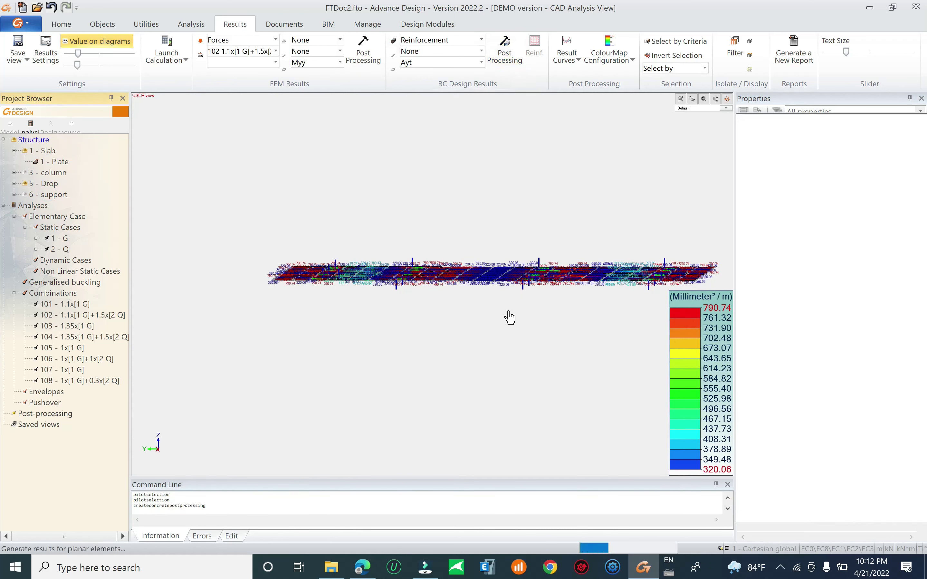
{"action": "middle_click_drag", "start_coordinate": [505, 327], "coordinate": [497, 357], "text": "shift"}
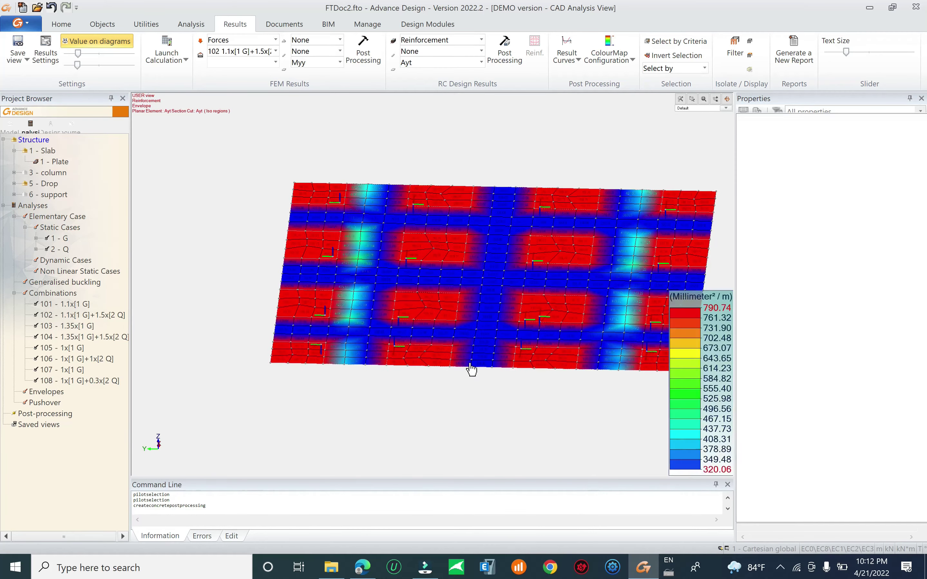
{"action": "scroll", "coordinate": [409, 347], "scroll_direction": "up", "scroll_amount": 3}
{"action": "scroll", "coordinate": [437, 358], "scroll_direction": "up", "scroll_amount": 3}
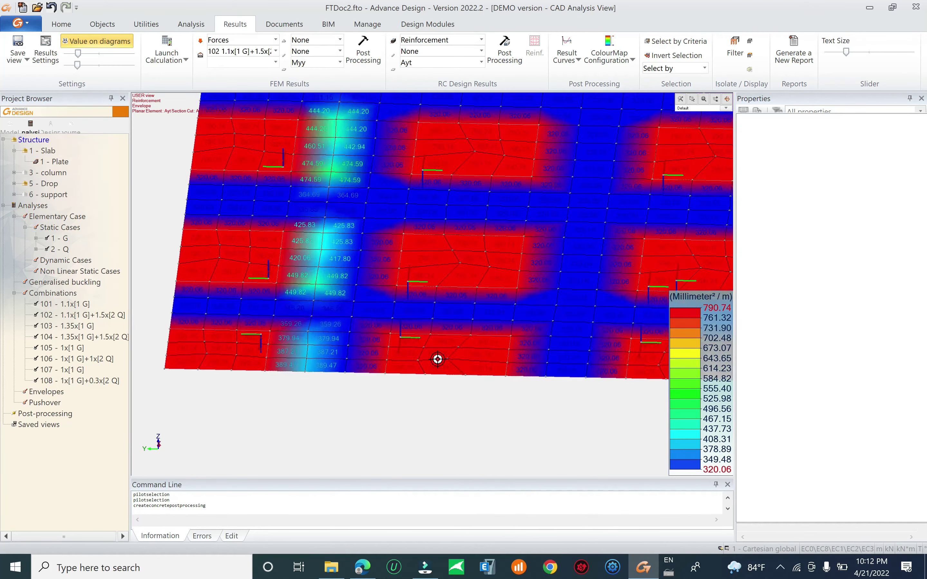
{"action": "scroll", "coordinate": [407, 317], "scroll_direction": "down", "scroll_amount": 3}
{"action": "scroll", "coordinate": [407, 317], "scroll_direction": "down", "scroll_amount": 3}
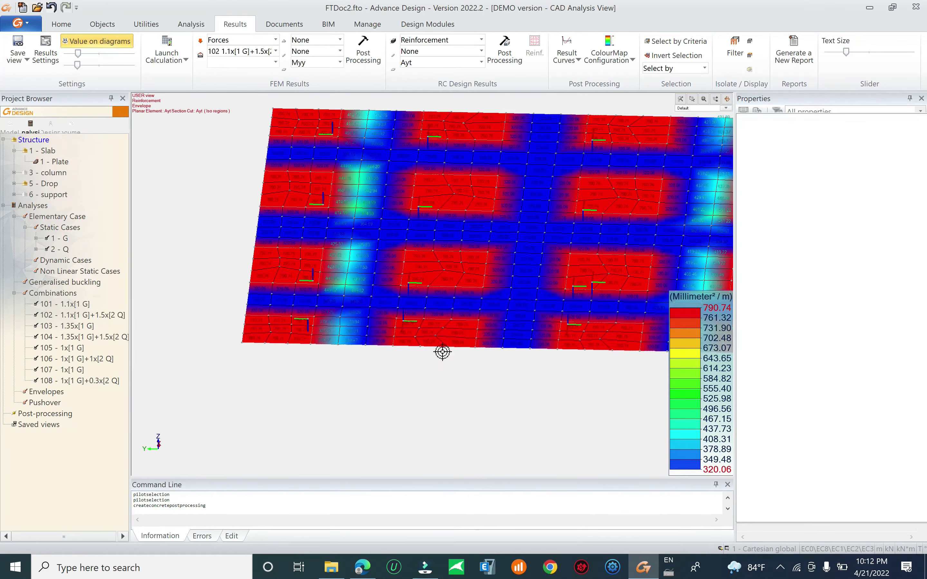
Examine the Ayt reinforcement plot across the slab and drops, especially the bands between the outer drop panels and the adjacent inner ones.
{"action": "middle_click_drag", "start_coordinate": [449, 330], "coordinate": [405, 344], "text": "shift"}
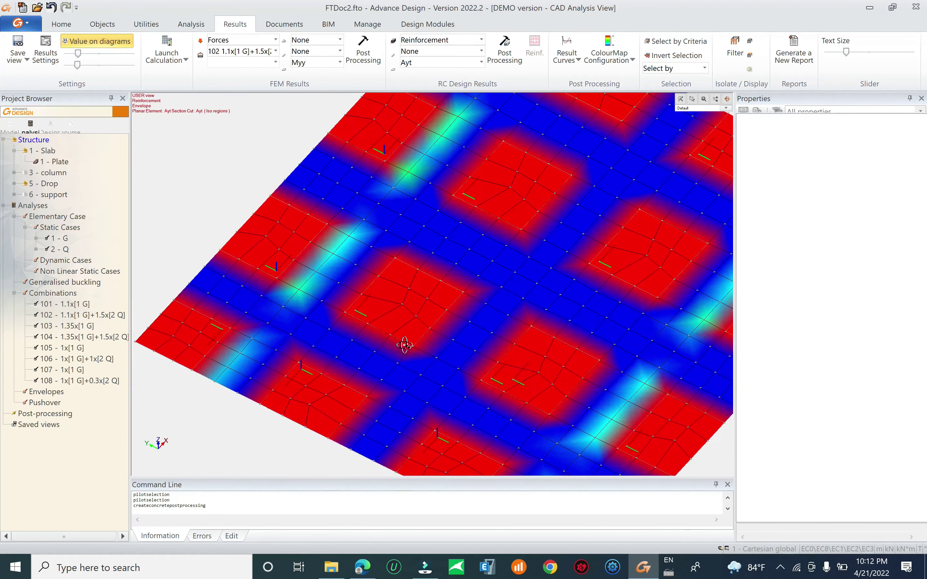
{"action": "middle_click_drag", "start_coordinate": [469, 202], "coordinate": [362, 273], "text": "shift"}
{"action": "scroll", "coordinate": [352, 306], "scroll_direction": "up", "scroll_amount": 3}
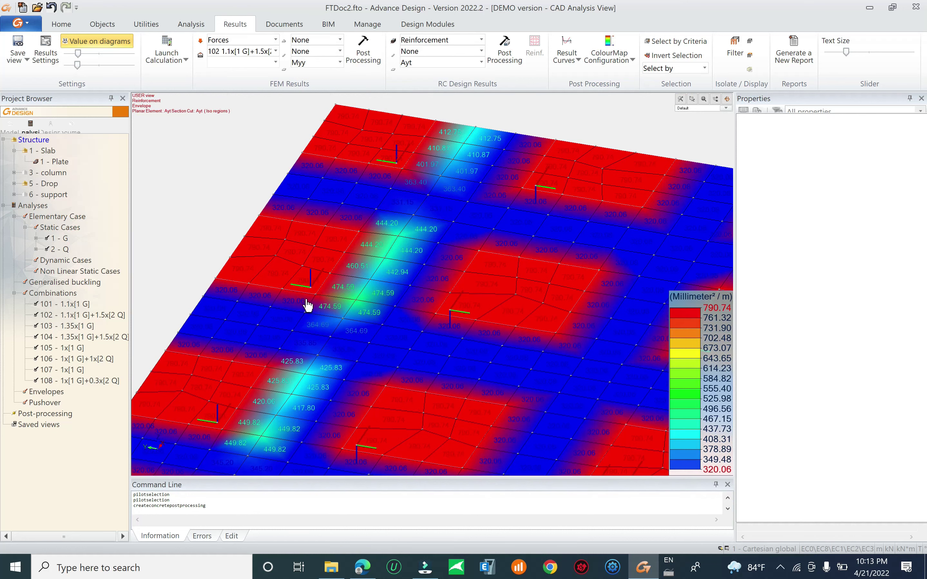
{"action": "mouse_move", "coordinate": [498, 315]}
{"action": "middle_mouse_down", "text": "shift"}
{"action": "mouse_move", "coordinate": [492, 306]}
{"action": "mouse_move", "coordinate": [483, 315]}
{"action": "middle_mouse_up", "text": "shift"}
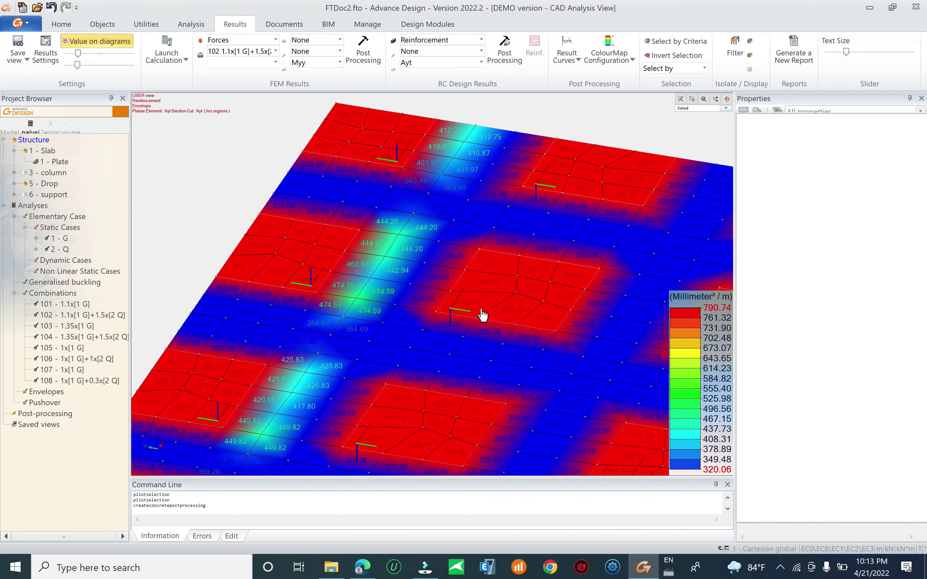
{"action": "scroll", "coordinate": [476, 253], "scroll_direction": "down", "scroll_amount": 5}
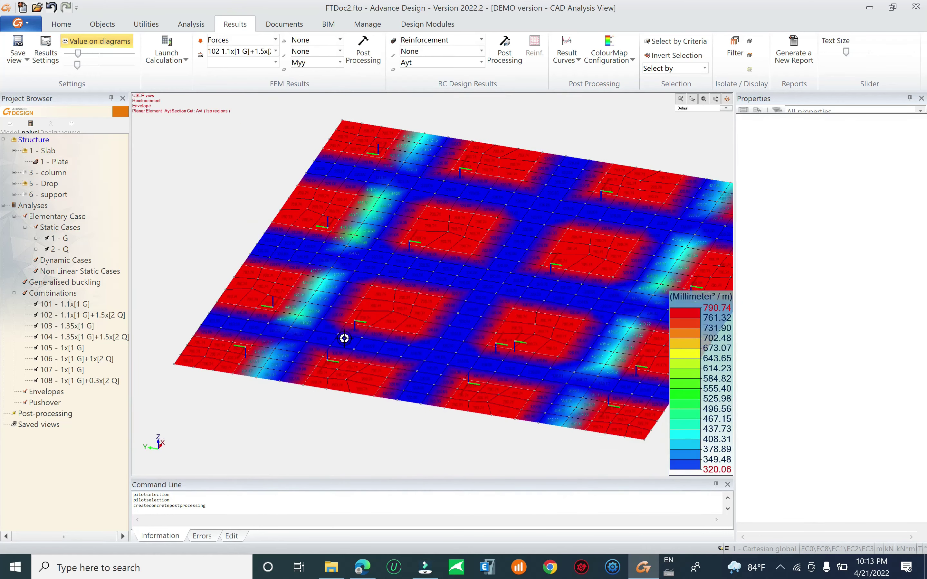
{"action": "scroll", "coordinate": [348, 334], "scroll_direction": "up", "scroll_amount": 2}
{"action": "scroll", "coordinate": [304, 325], "scroll_direction": "up", "scroll_amount": 2}
{"action": "scroll", "coordinate": [360, 269], "scroll_direction": "down", "scroll_amount": 3}
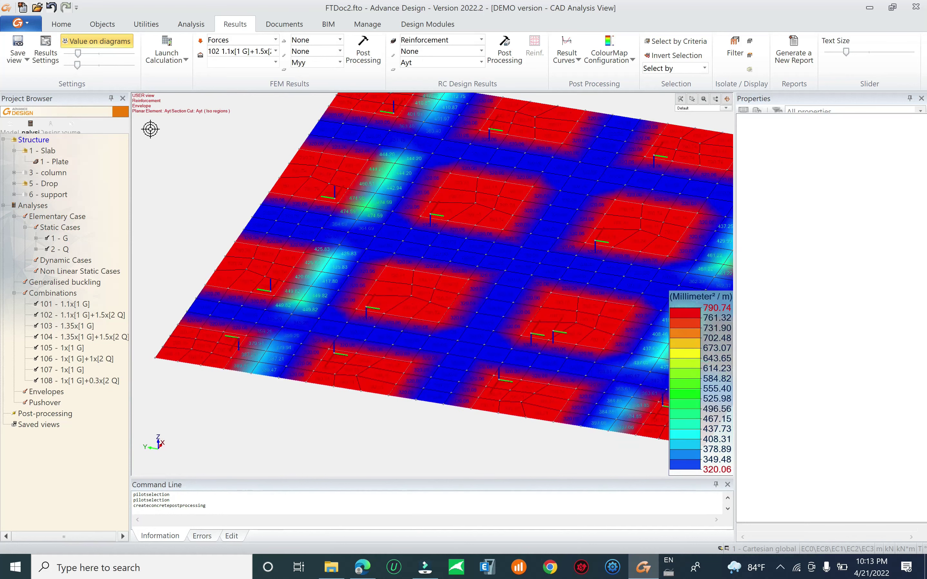
Return to the descriptive model and set the plate display symbol to Local axis.
{"action": "left_click", "coordinate": [10, 124]}
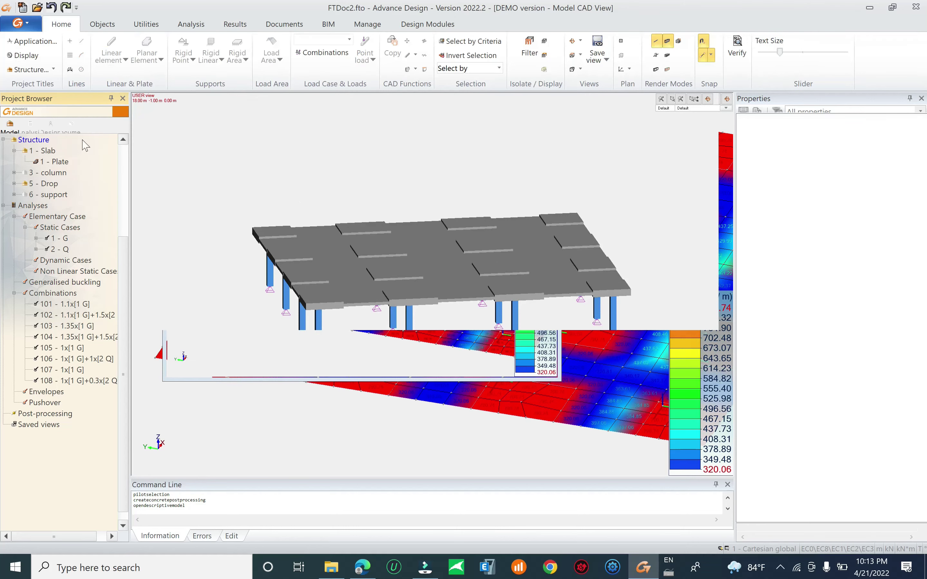
{"action": "left_click", "coordinate": [28, 56]}
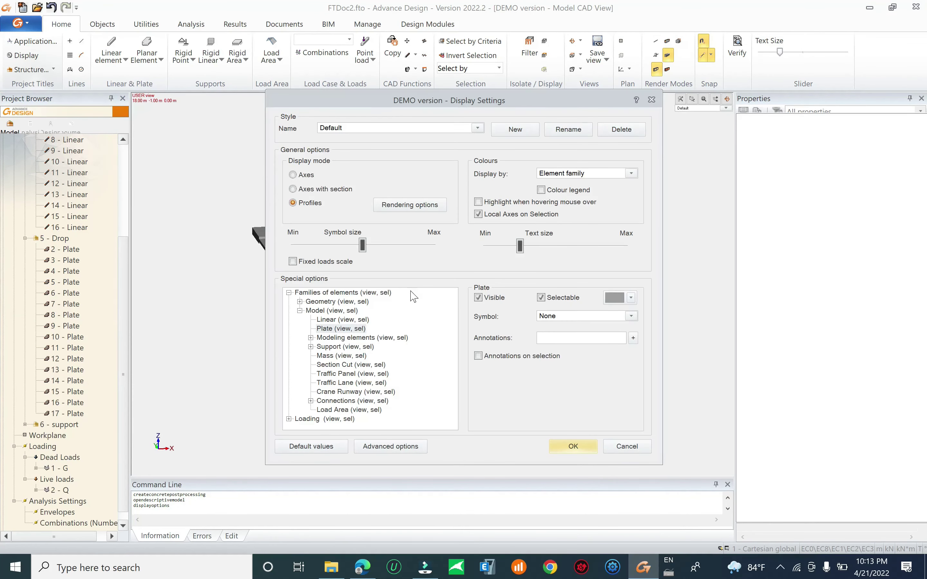
{"action": "left_click", "coordinate": [571, 317]}
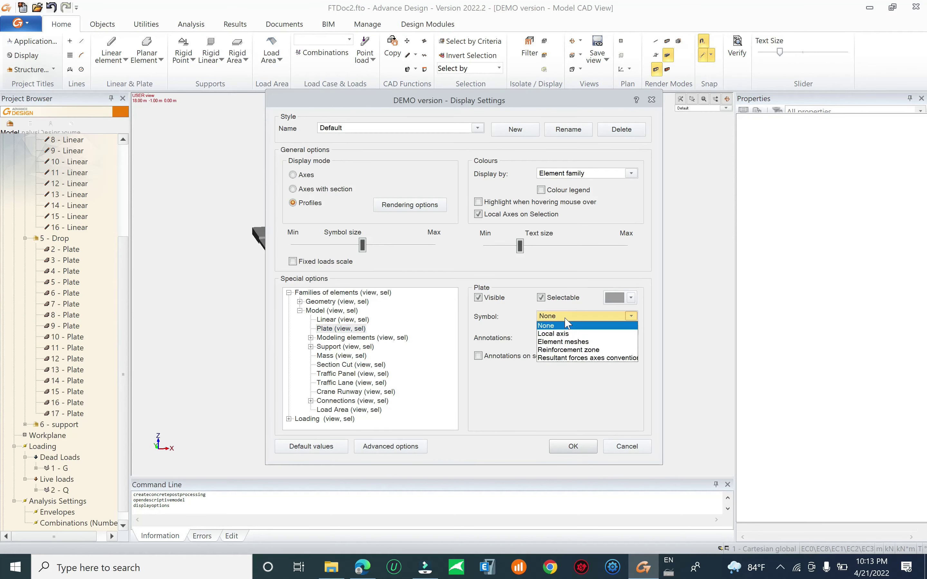
{"action": "left_click", "coordinate": [565, 333]}
{"action": "left_click", "coordinate": [573, 447]}
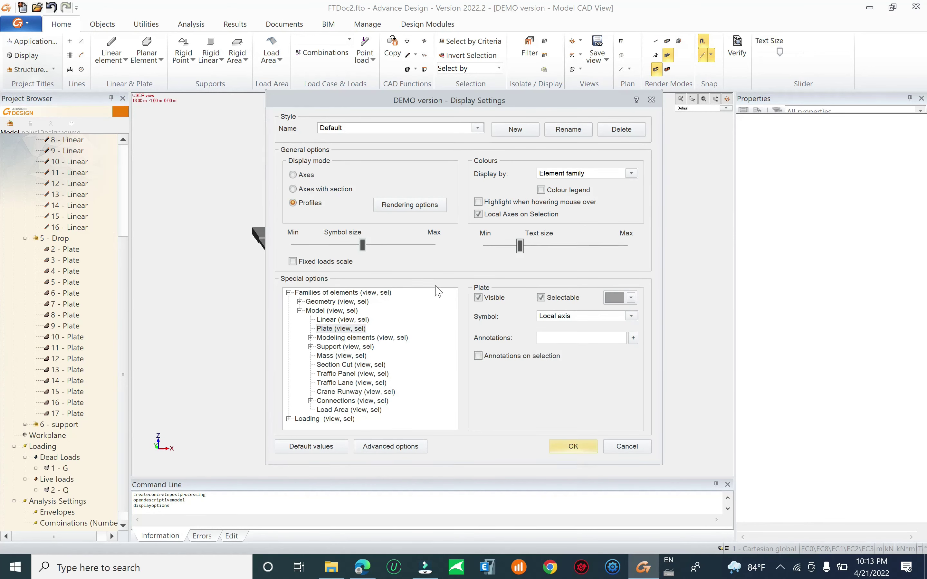
Hide the column and support systems in a side view of the model.
{"action": "middle_click_drag", "start_coordinate": [413, 274], "coordinate": [379, 306], "text": "shift"}
{"action": "left_click_drag", "start_coordinate": [642, 291], "coordinate": [253, 356]}
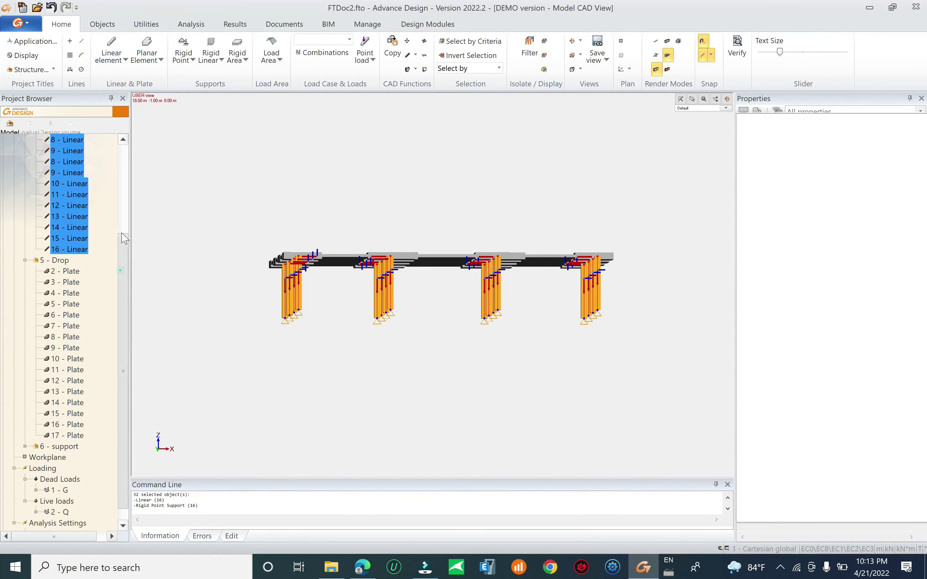
{"action": "scroll", "coordinate": [73, 194], "scroll_direction": "up", "scroll_amount": 4}
{"action": "left_click", "coordinate": [63, 186]}
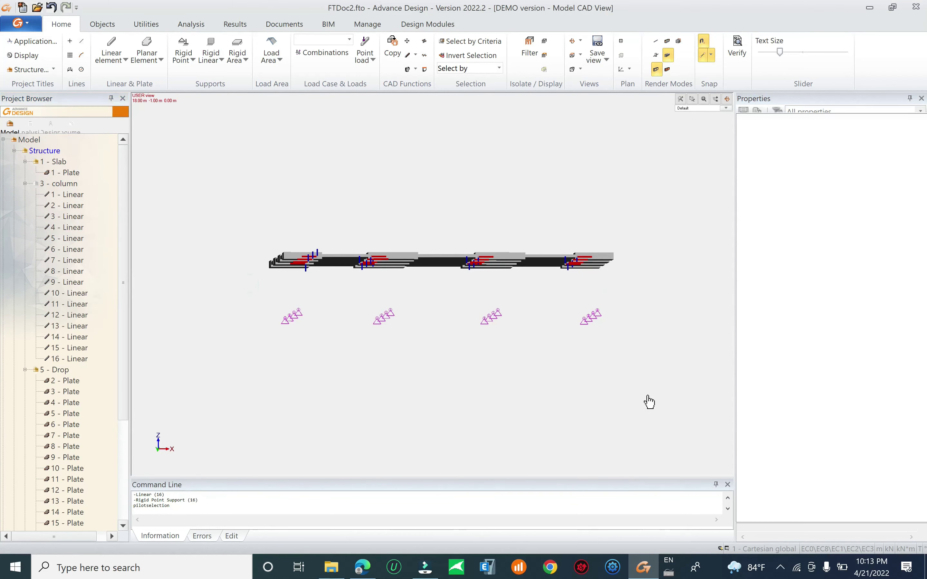
{"action": "left_click_drag", "start_coordinate": [264, 294], "coordinate": [634, 400]}
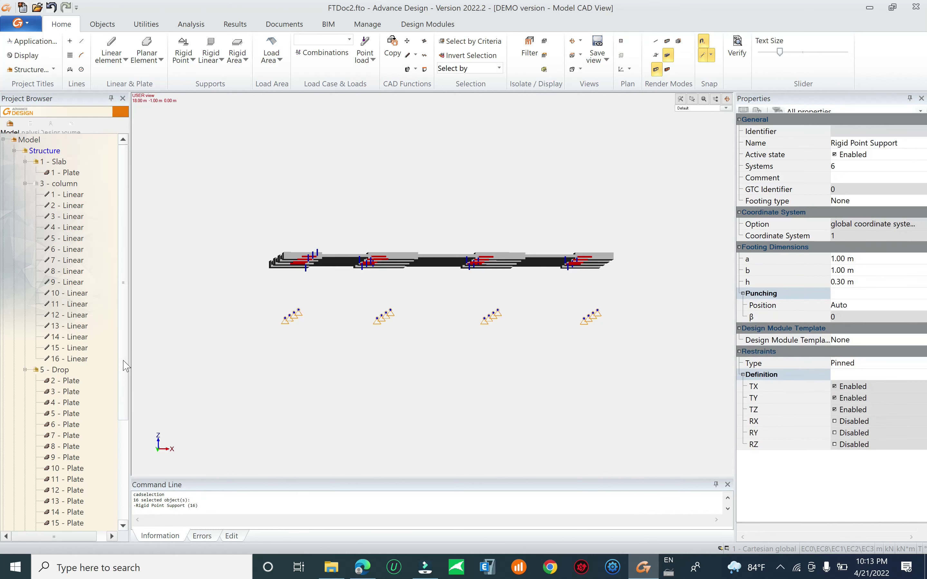
{"action": "scroll", "coordinate": [82, 446], "scroll_direction": "down", "scroll_amount": 4}
{"action": "double_click", "coordinate": [65, 413]}
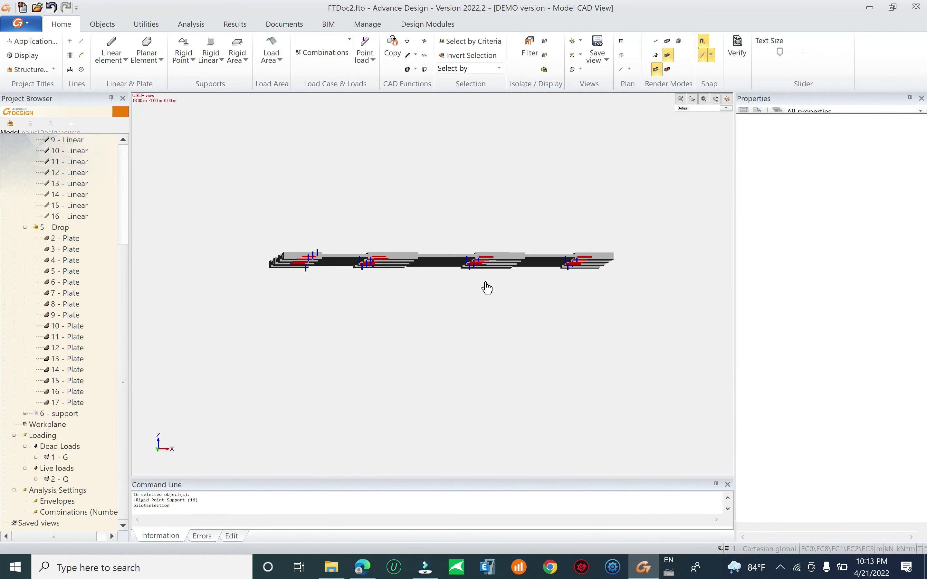
Hide the main slab system to isolate the drop panels with their local axes.
{"action": "middle_click_drag", "start_coordinate": [464, 344], "coordinate": [407, 276]}
{"action": "key", "text": "Escape"}
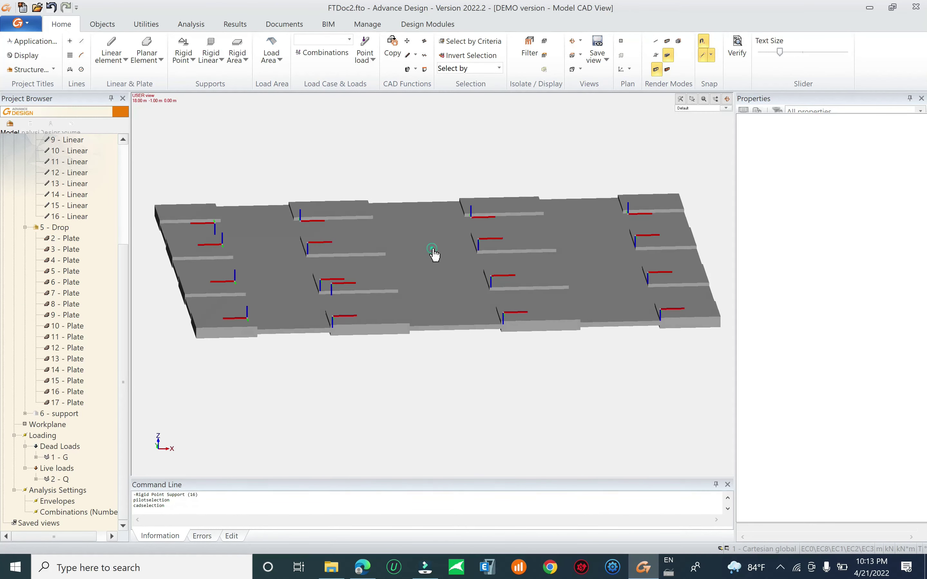
{"action": "left_click", "coordinate": [178, 232]}
{"action": "left_click_drag", "start_coordinate": [125, 269], "coordinate": [124, 166]}
{"action": "key", "text": "ctrl+h"}
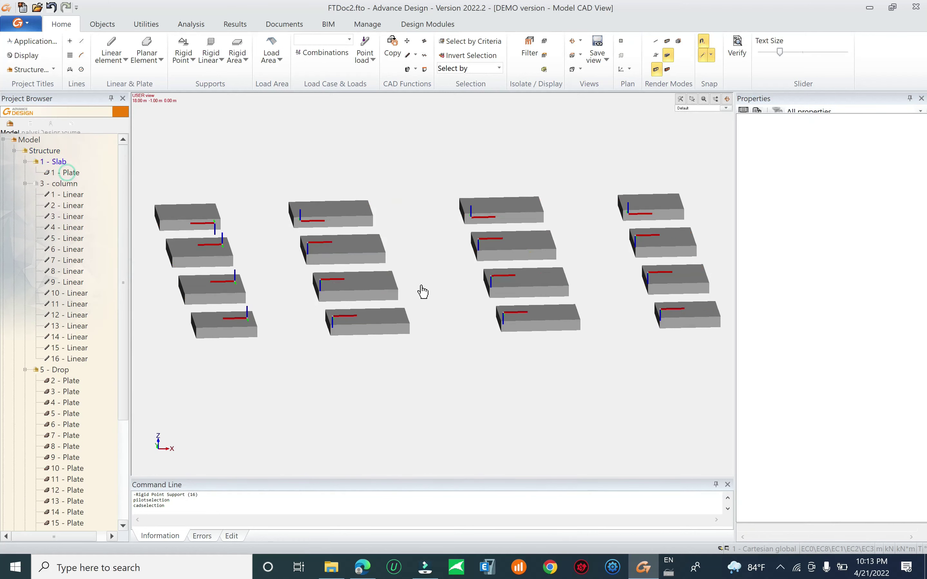
Switch the model to axes rendering and compare the local axis orientations of the drop panels.
{"action": "middle_click_drag", "start_coordinate": [420, 290], "coordinate": [393, 314]}
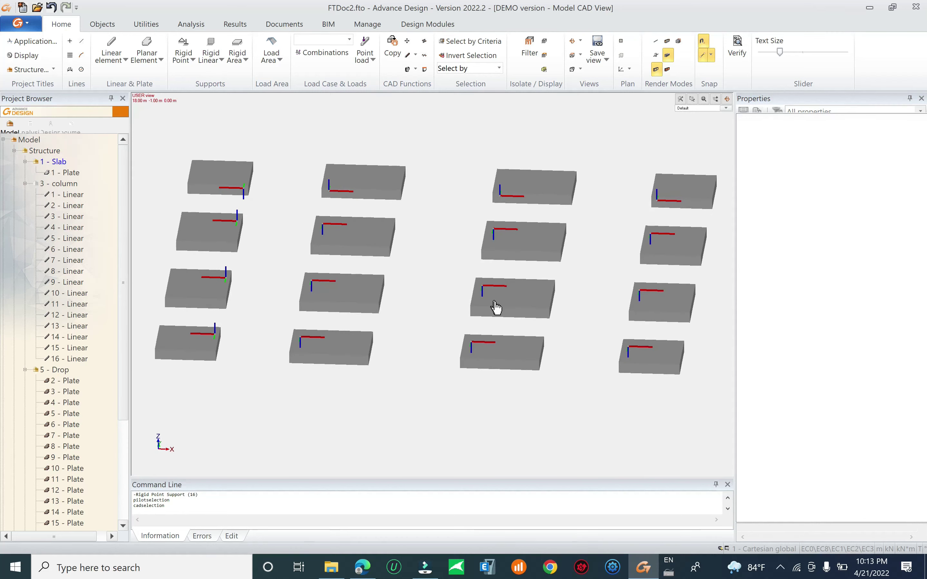
{"action": "middle_click_drag", "start_coordinate": [621, 229], "coordinate": [582, 155]}
{"action": "left_click", "coordinate": [656, 41]}
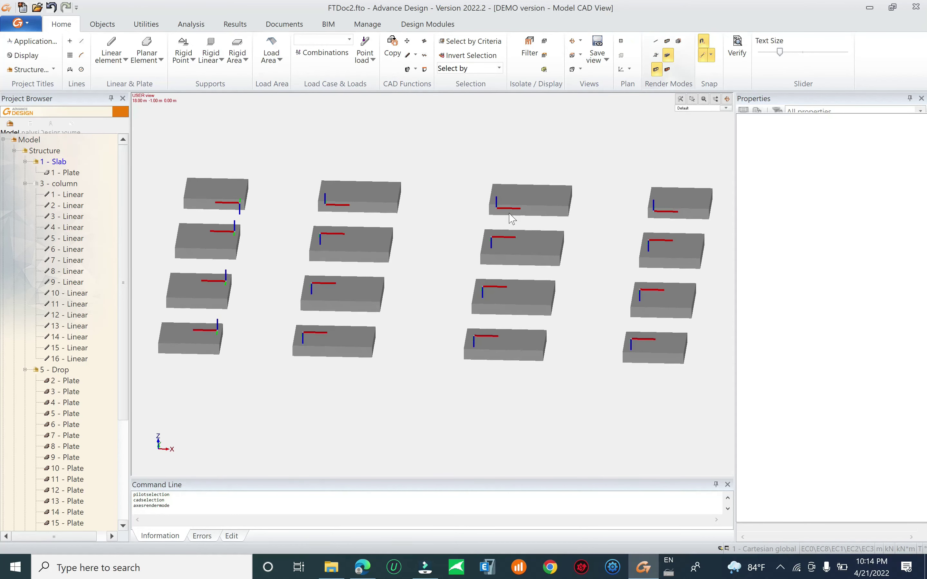
{"action": "middle_click_drag", "start_coordinate": [335, 304], "coordinate": [362, 337]}
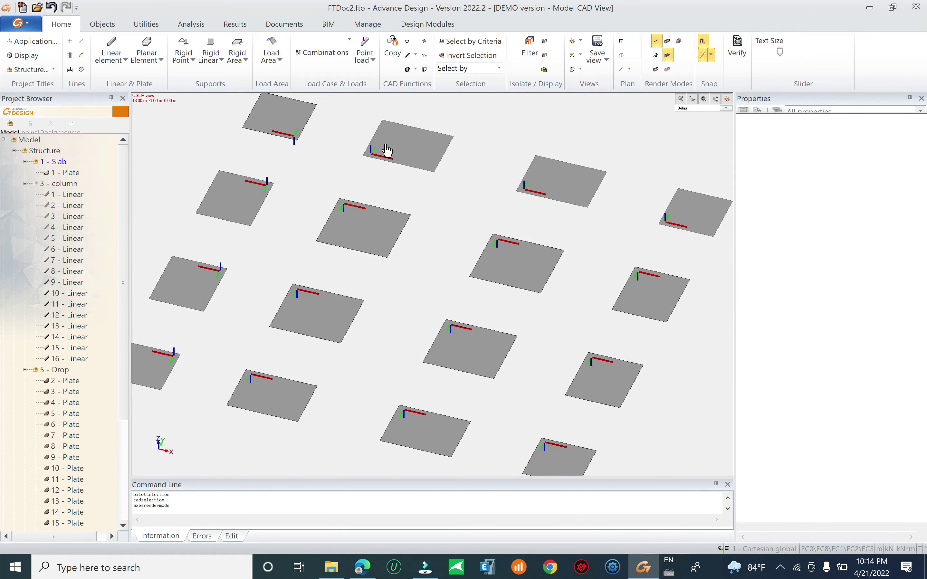
{"action": "middle_click_drag", "start_coordinate": [645, 231], "coordinate": [647, 178]}
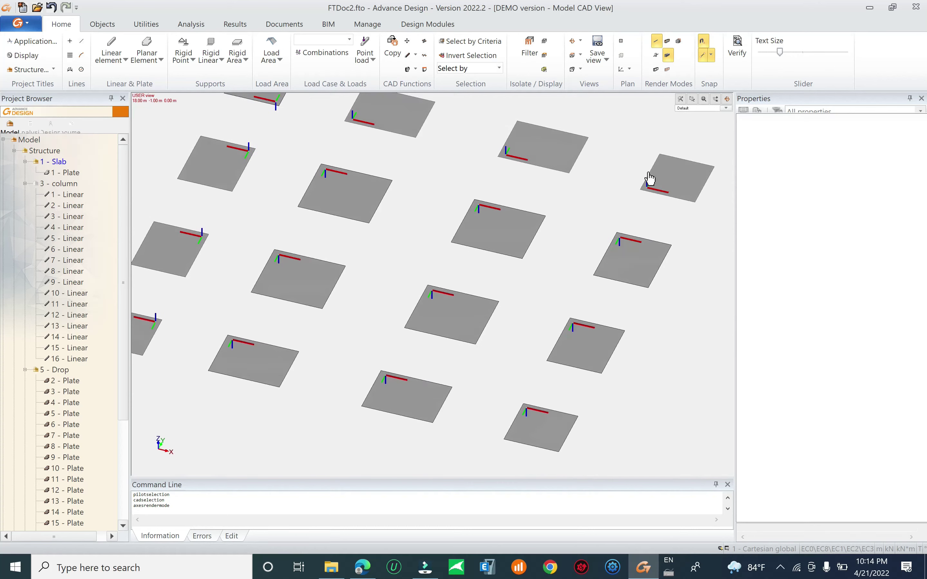
Select the edge drop plates 5, 6, 7, 8, 12 and 13, whose local axes differ from the inner drops.
{"action": "left_click", "coordinate": [671, 178]}
{"action": "left_click", "coordinate": [567, 158]}
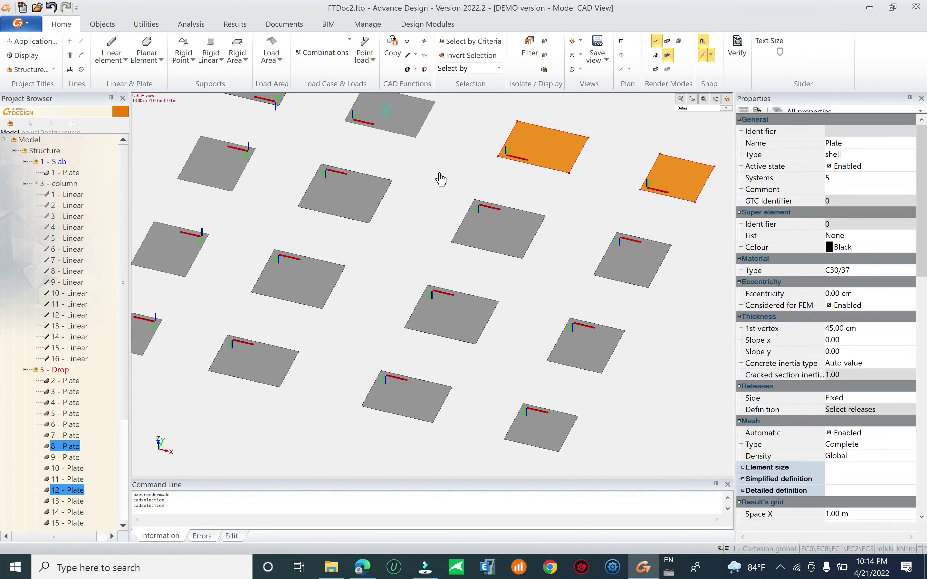
{"action": "left_click", "coordinate": [378, 122]}
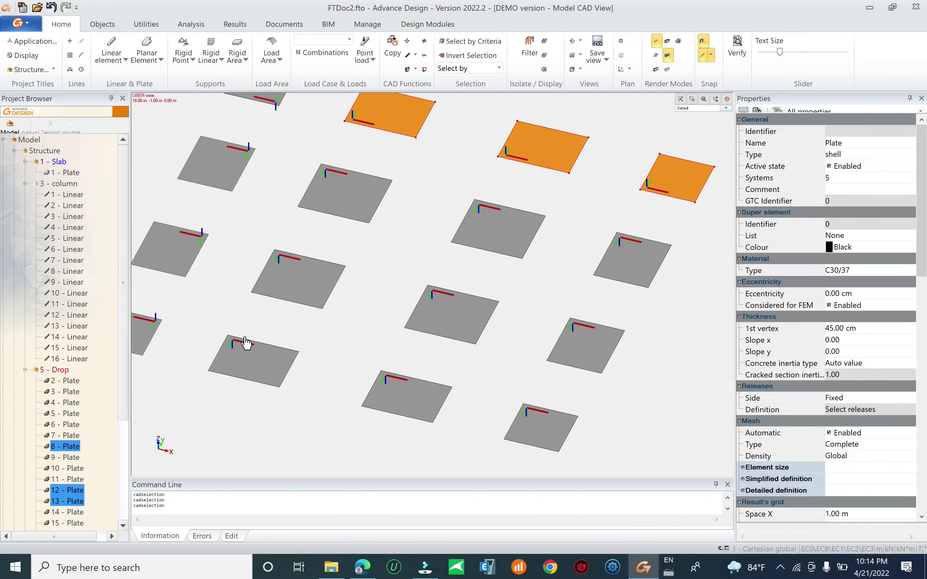
{"action": "middle_click_drag", "start_coordinate": [288, 233], "coordinate": [361, 288]}
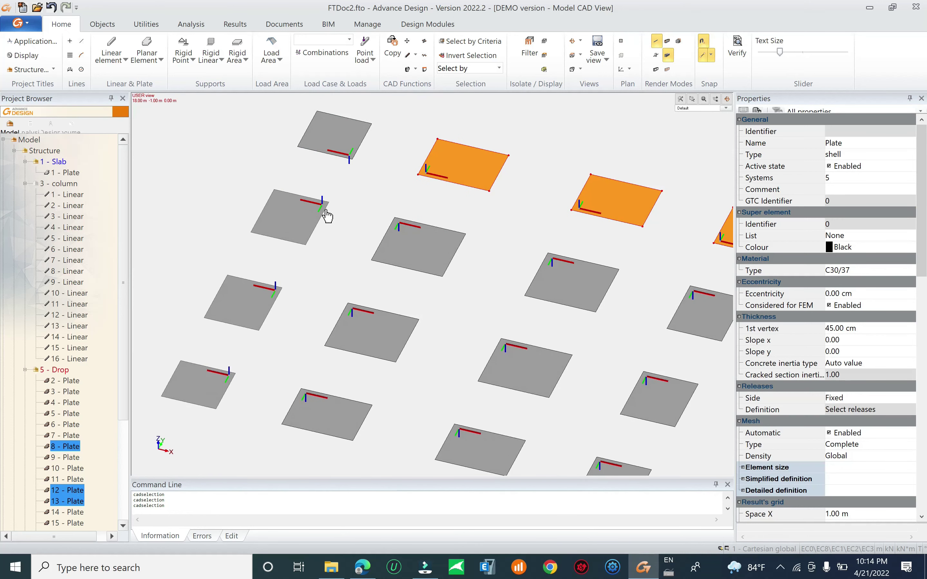
{"action": "left_click", "coordinate": [335, 145]}
{"action": "left_click", "coordinate": [344, 151]}
{"action": "middle_click_drag", "start_coordinate": [352, 162], "coordinate": [335, 152]}
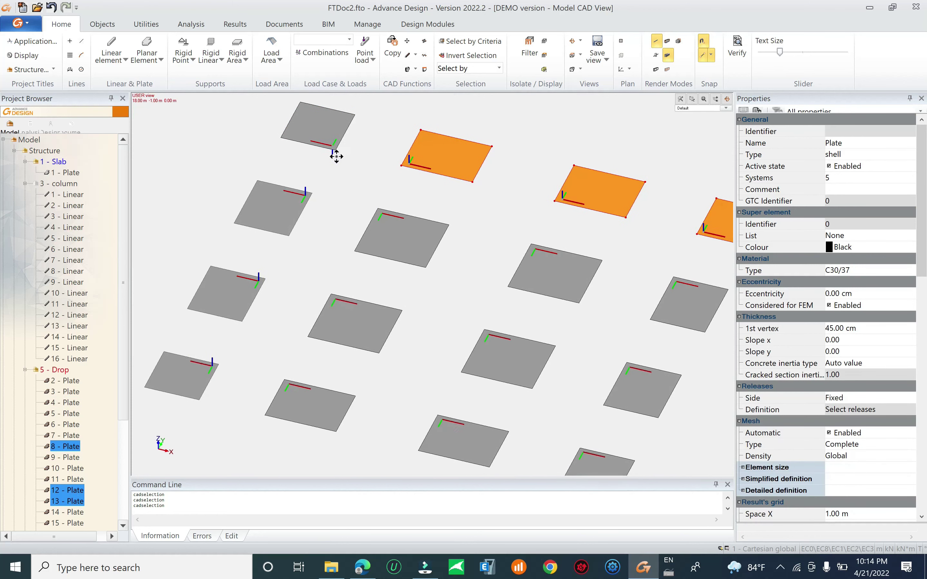
{"action": "left_click", "coordinate": [288, 206]}
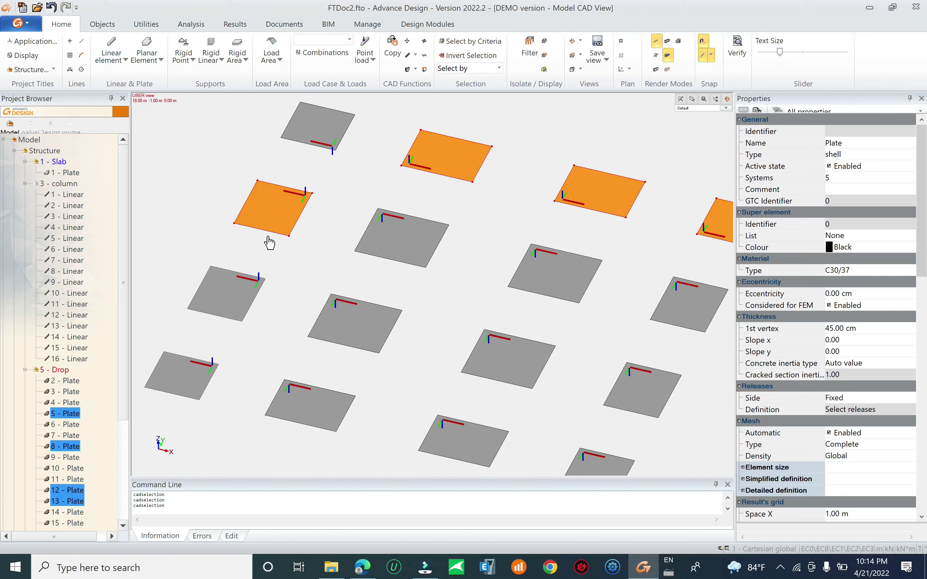
{"action": "left_click", "coordinate": [230, 311]}
{"action": "left_click", "coordinate": [195, 370]}
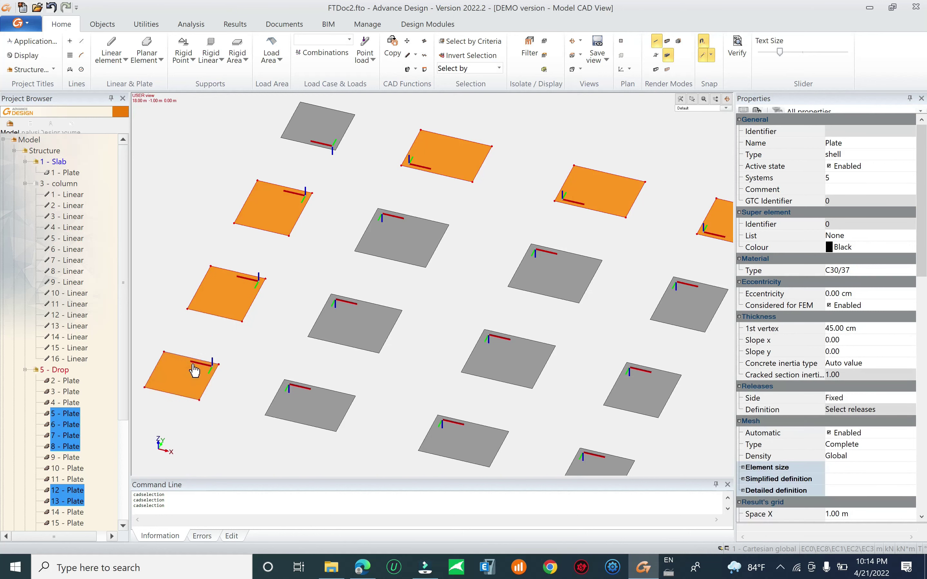
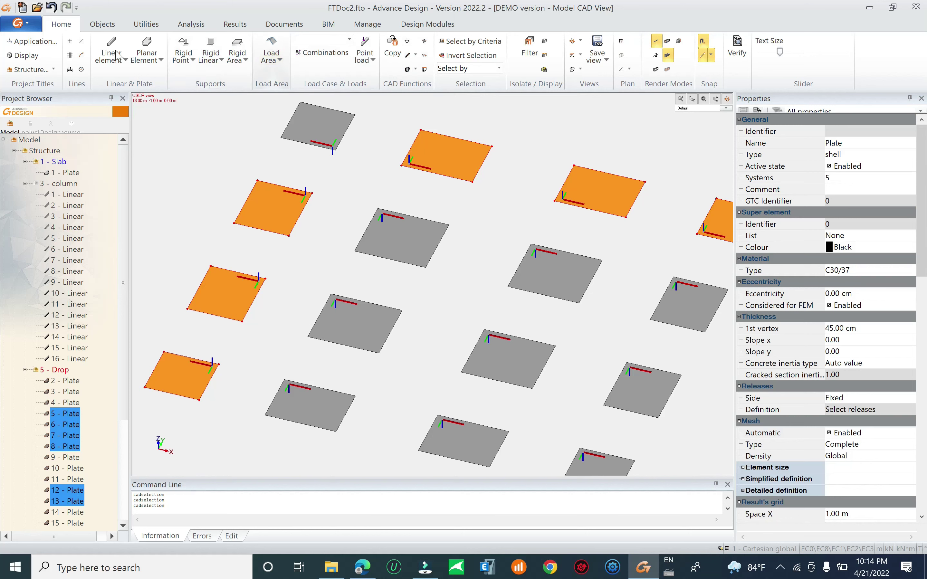
Cycle the local axes of the selected edge drop plates through four successive in-plane orientations with the Local Axes command.
{"action": "left_click", "coordinate": [102, 25]}
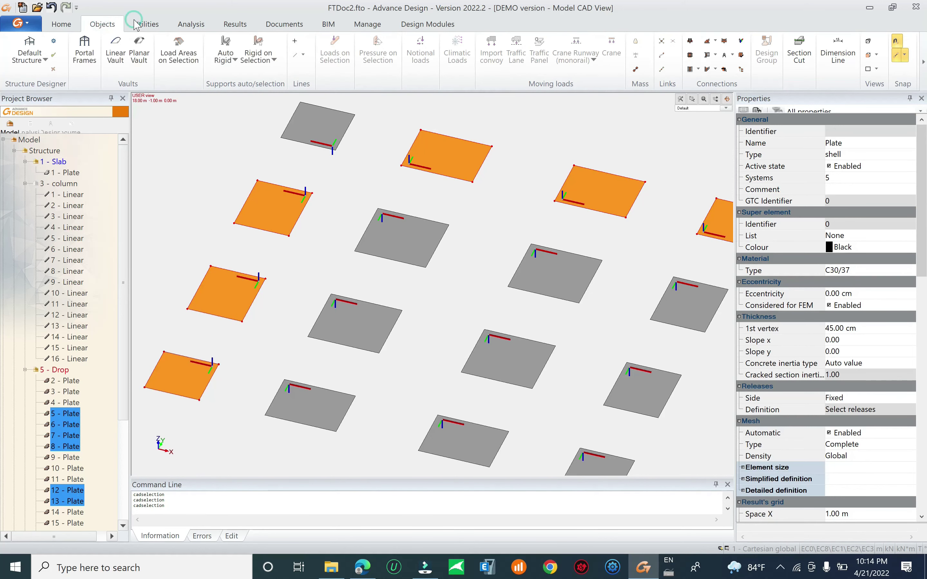
{"action": "left_click", "coordinate": [148, 24]}
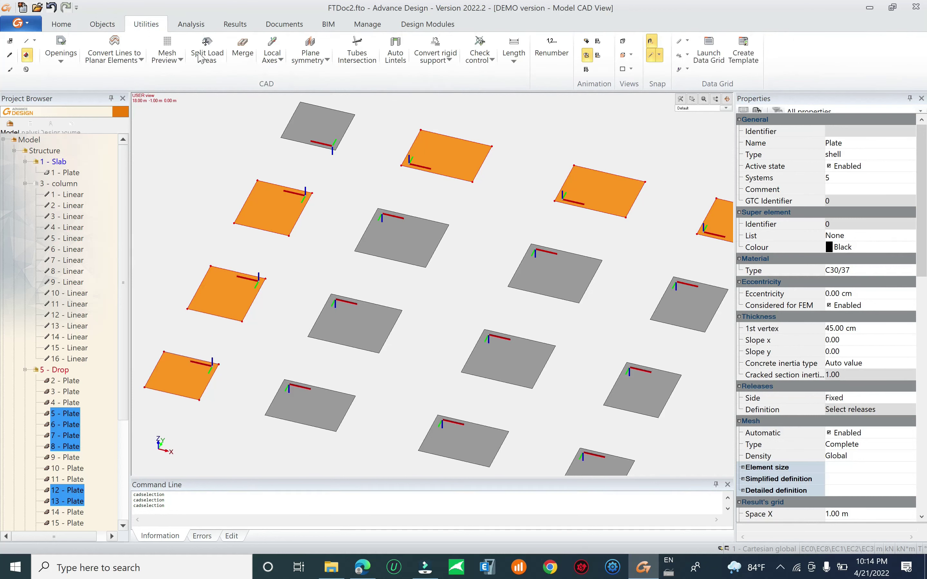
{"action": "left_click", "coordinate": [279, 61]}
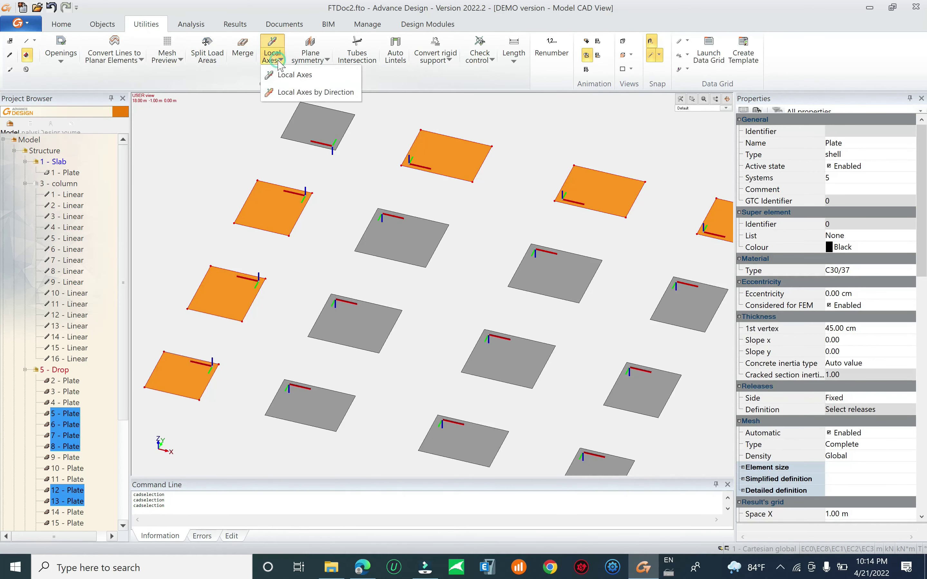
{"action": "left_click", "coordinate": [301, 76]}
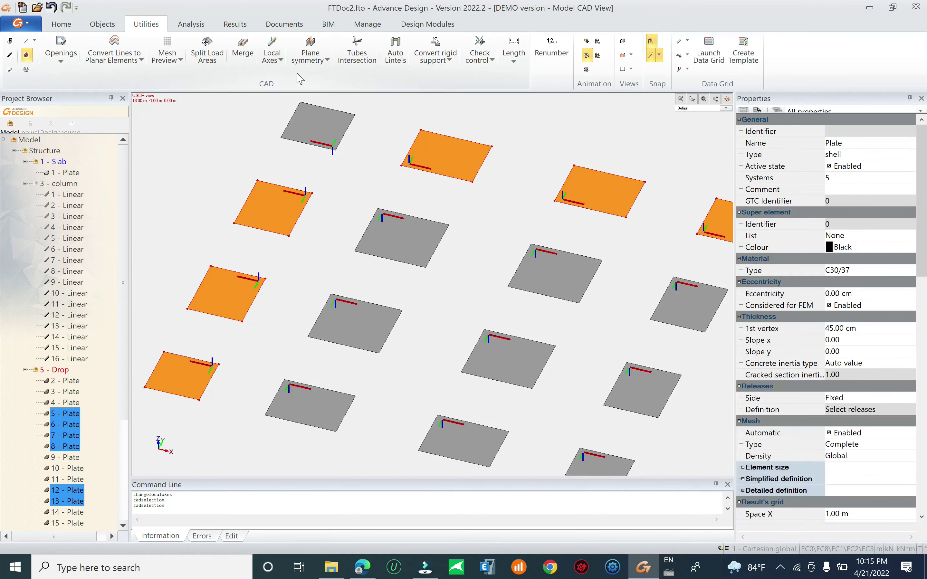
{"action": "left_click", "coordinate": [275, 51]}
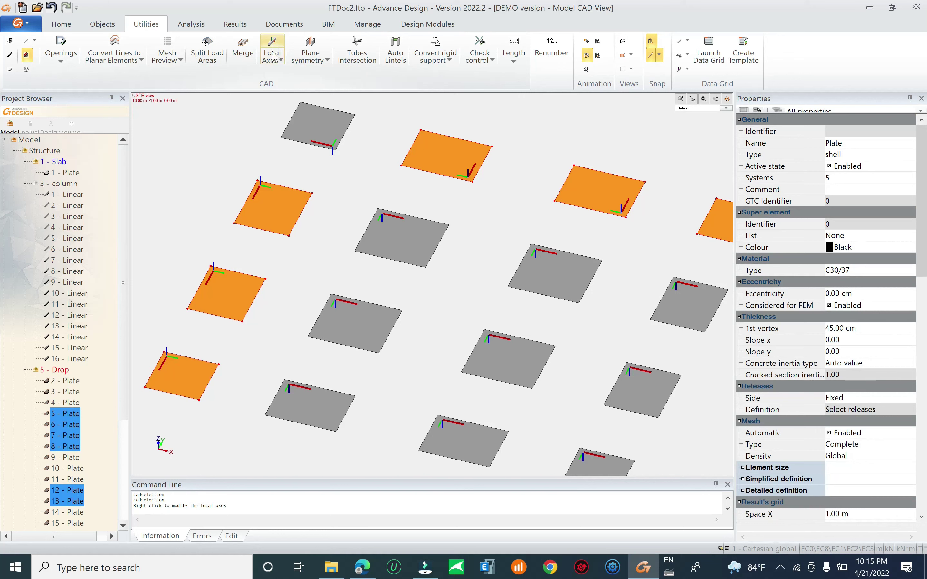
{"action": "left_click", "coordinate": [274, 58]}
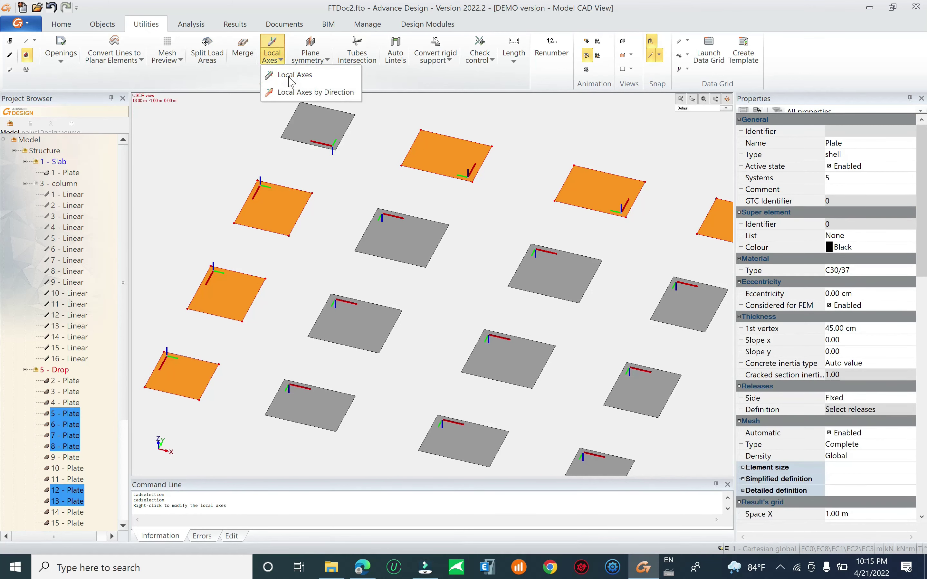
{"action": "left_click", "coordinate": [292, 76]}
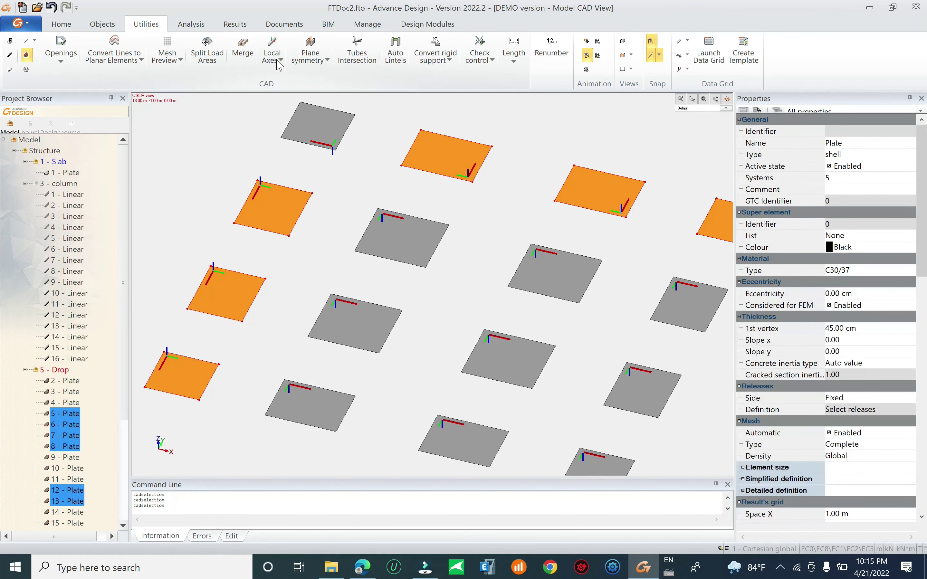
{"action": "left_click", "coordinate": [279, 64]}
{"action": "left_click", "coordinate": [279, 62]}
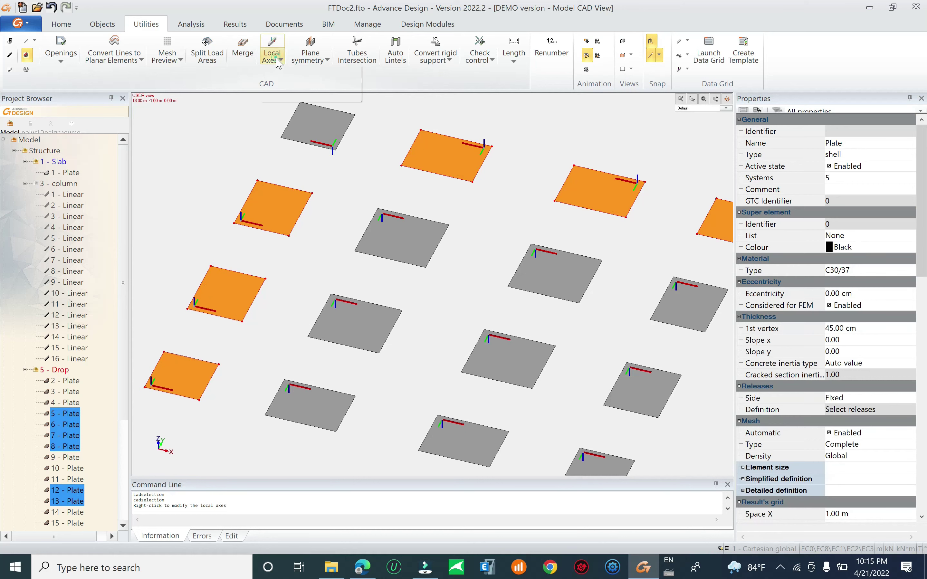
{"action": "left_click", "coordinate": [287, 76]}
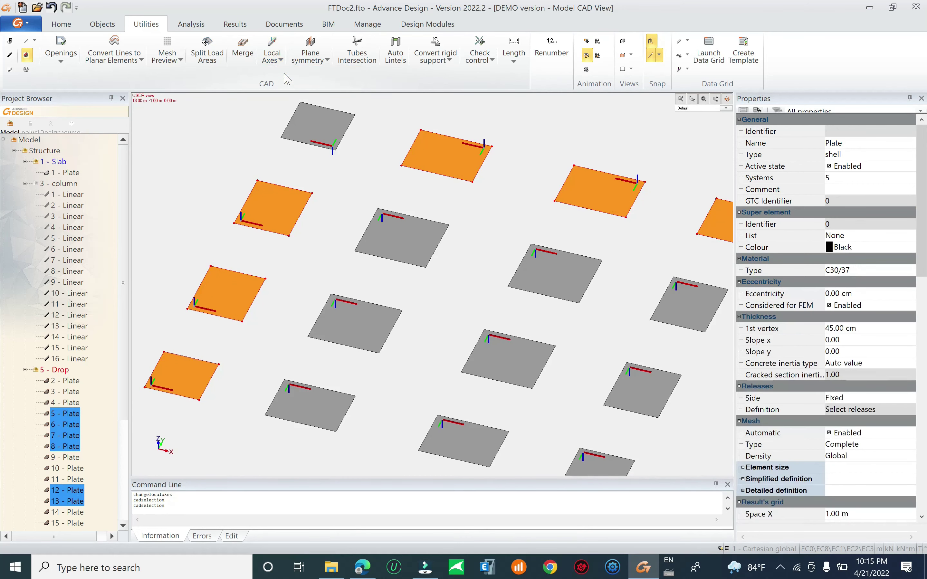
{"action": "left_click", "coordinate": [278, 63]}
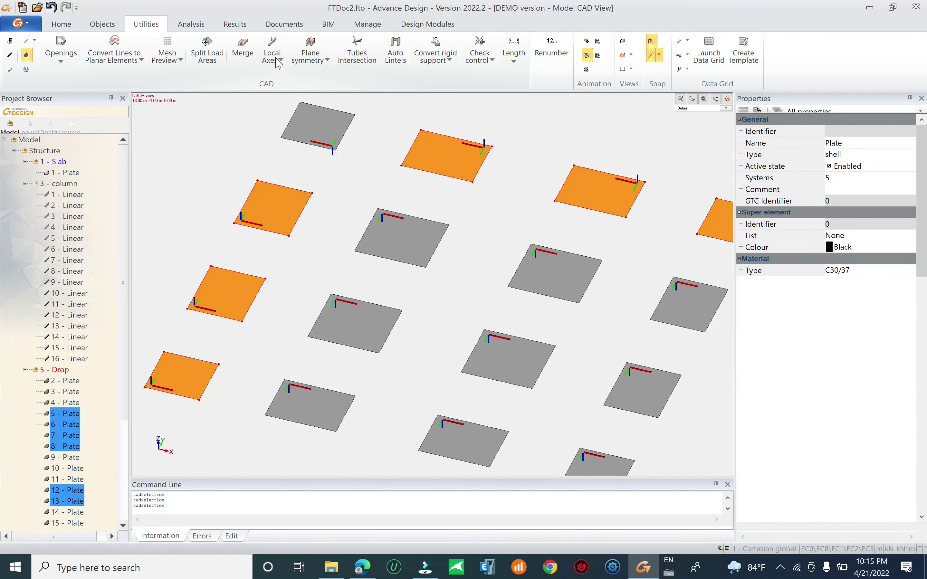
{"action": "left_click", "coordinate": [280, 62]}
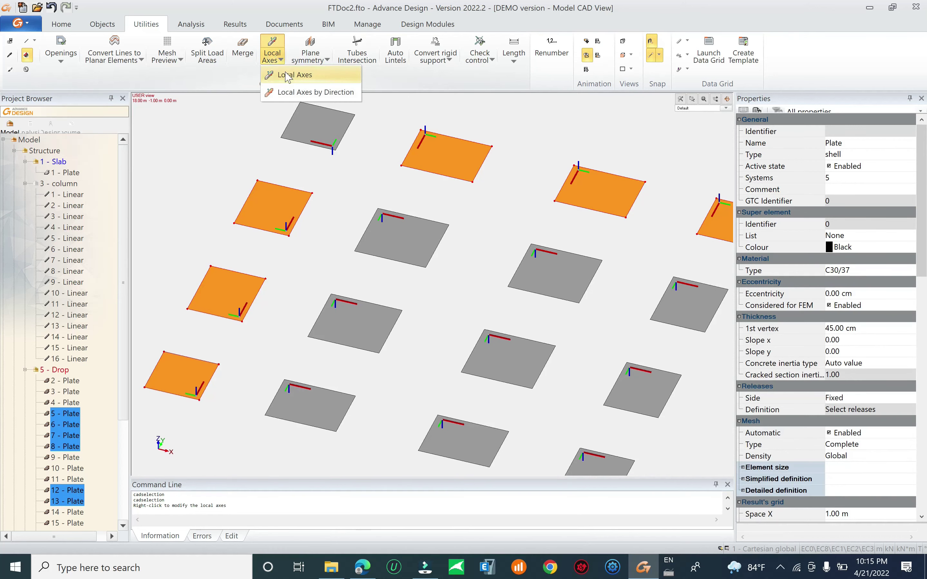
{"action": "left_click", "coordinate": [287, 77]}
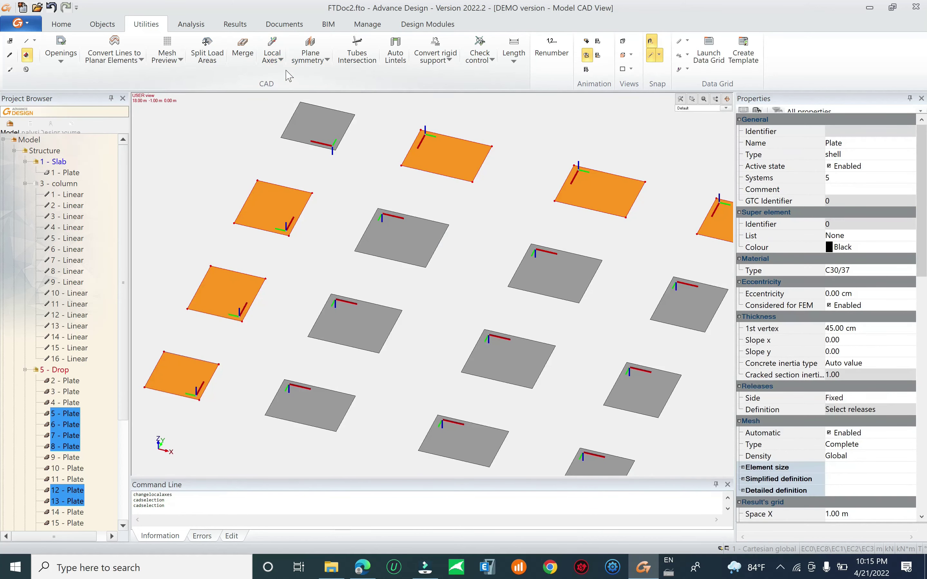
{"action": "left_click", "coordinate": [278, 63]}
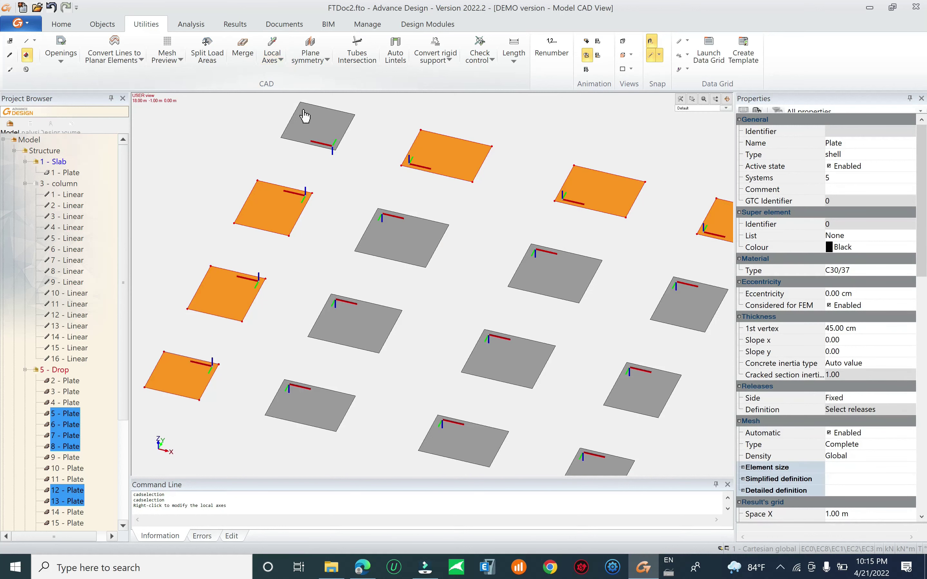
Continue cycling the local axes of the selected edge drops until plates 8, 12 and 13 match the inner drops.
{"action": "middle_click_drag", "start_coordinate": [461, 215], "coordinate": [375, 182]}
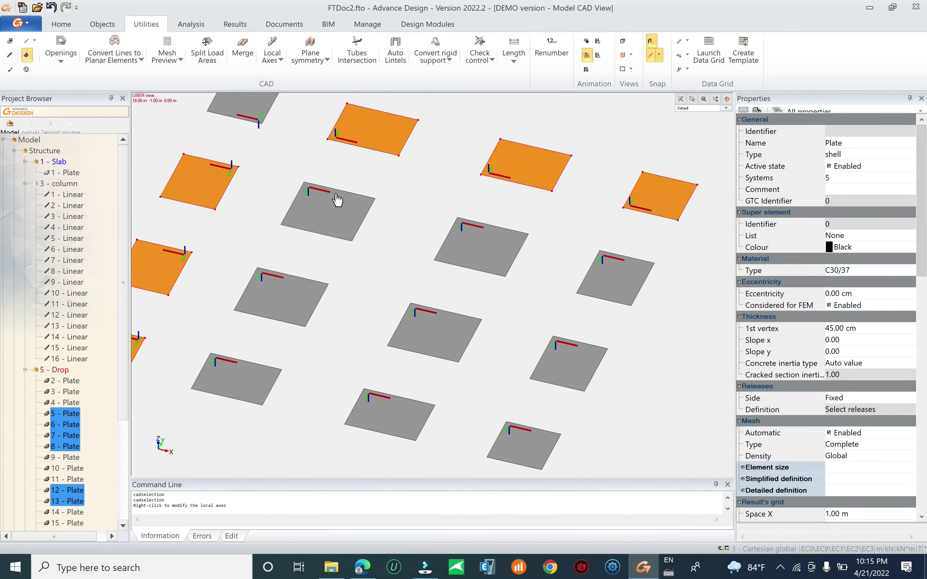
{"action": "middle_click_drag", "start_coordinate": [318, 204], "coordinate": [406, 212]}
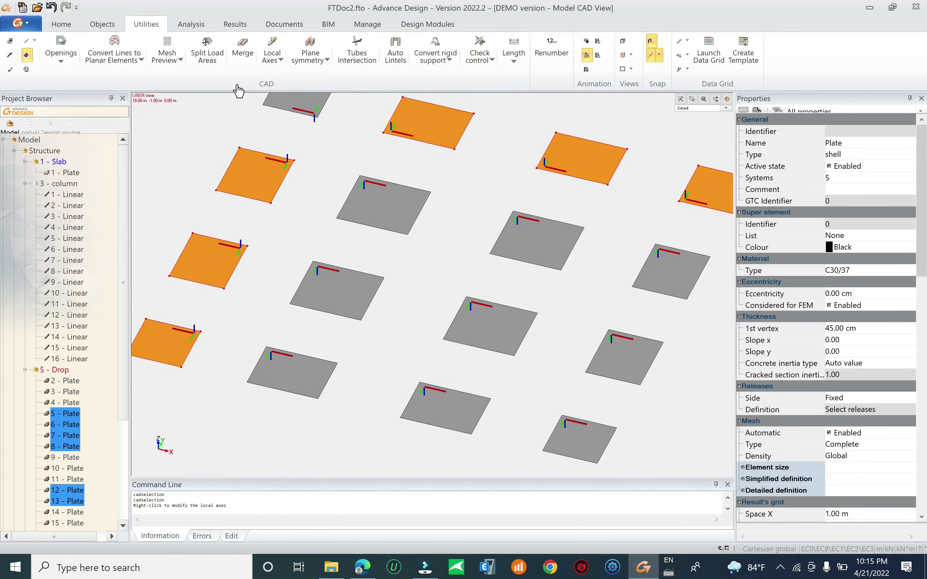
{"action": "left_click", "coordinate": [273, 53]}
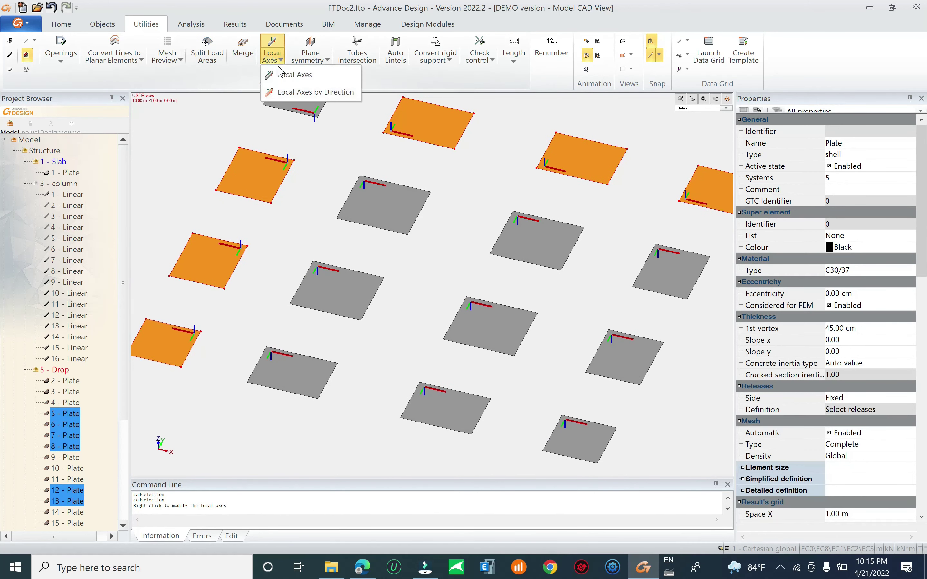
{"action": "left_click", "coordinate": [287, 76]}
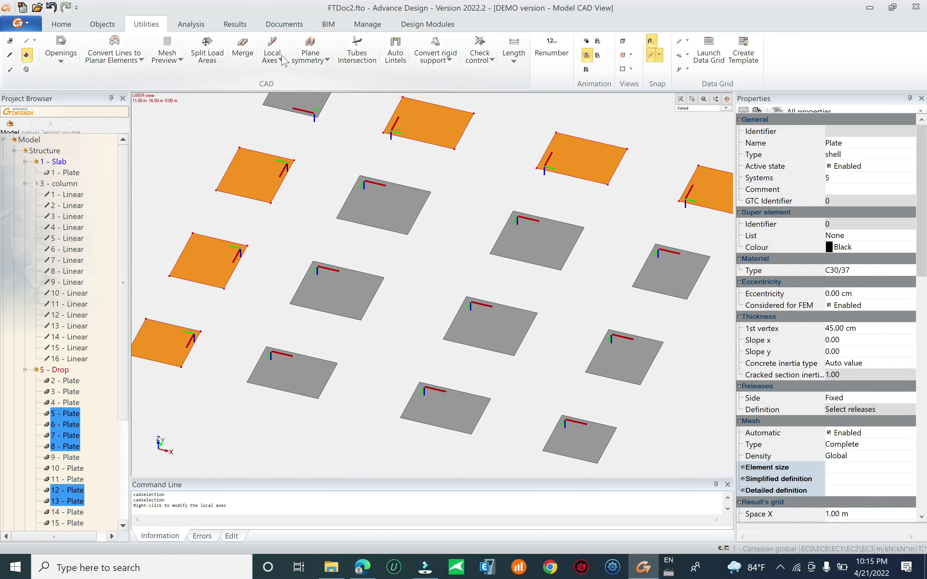
{"action": "left_click", "coordinate": [273, 44]}
{"action": "left_click", "coordinate": [273, 45]}
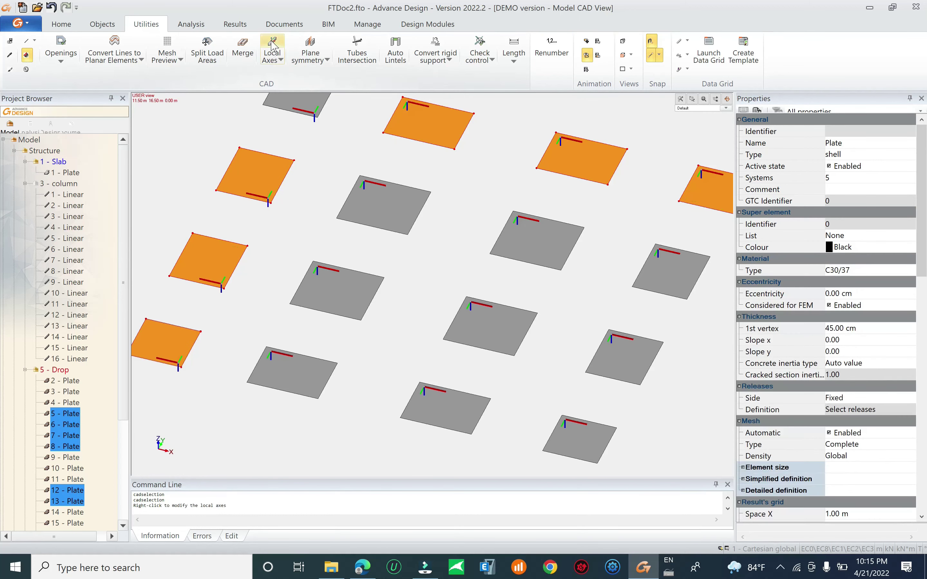
{"action": "middle_click_drag", "start_coordinate": [554, 237], "coordinate": [503, 217]}
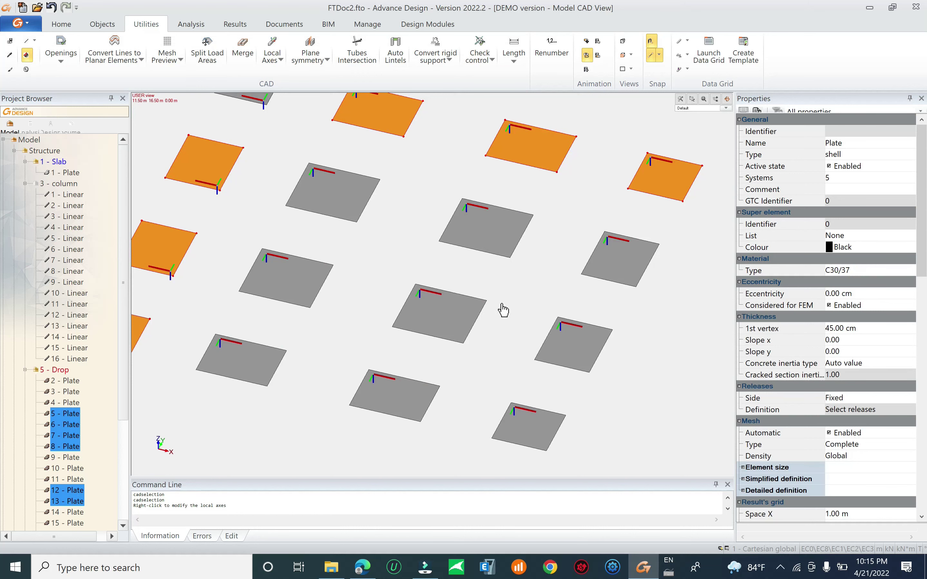
{"action": "middle_click_drag", "start_coordinate": [545, 180], "coordinate": [552, 208]}
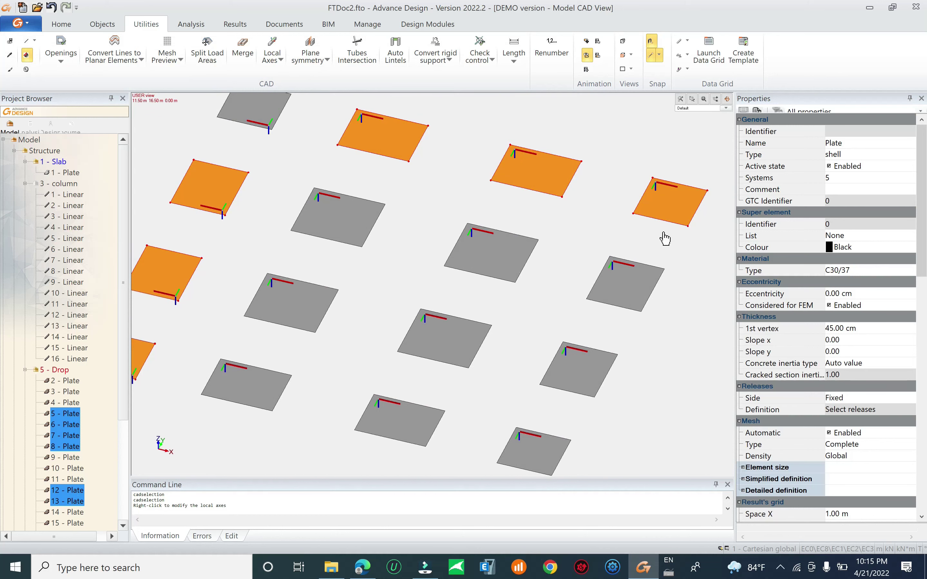
{"action": "middle_click_drag", "start_coordinate": [362, 190], "coordinate": [437, 180]}
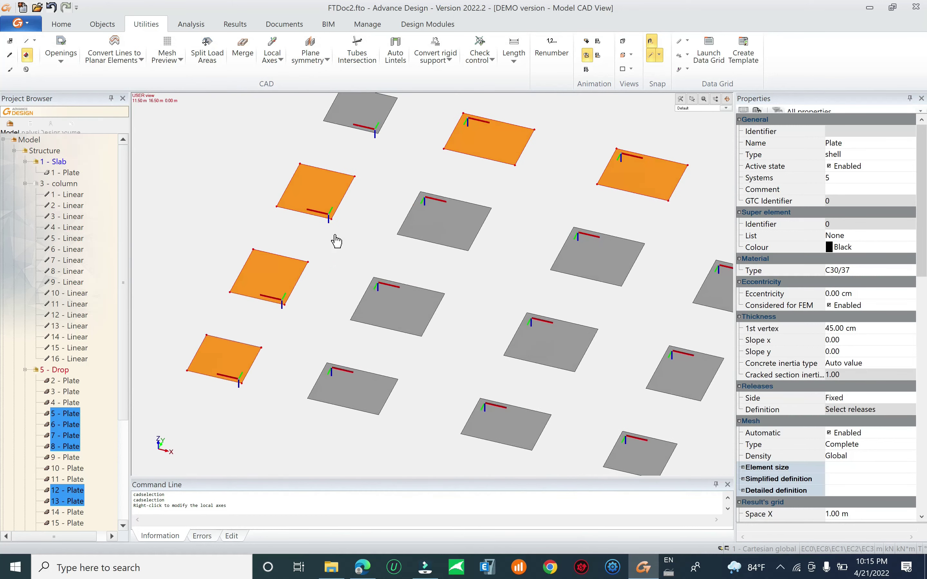
{"action": "middle_click_drag", "start_coordinate": [378, 190], "coordinate": [379, 186]}
Select only drop plates 5, 6 and 7 and rotate their local axes to match the inner drops.
{"action": "left_click", "coordinate": [326, 148]}
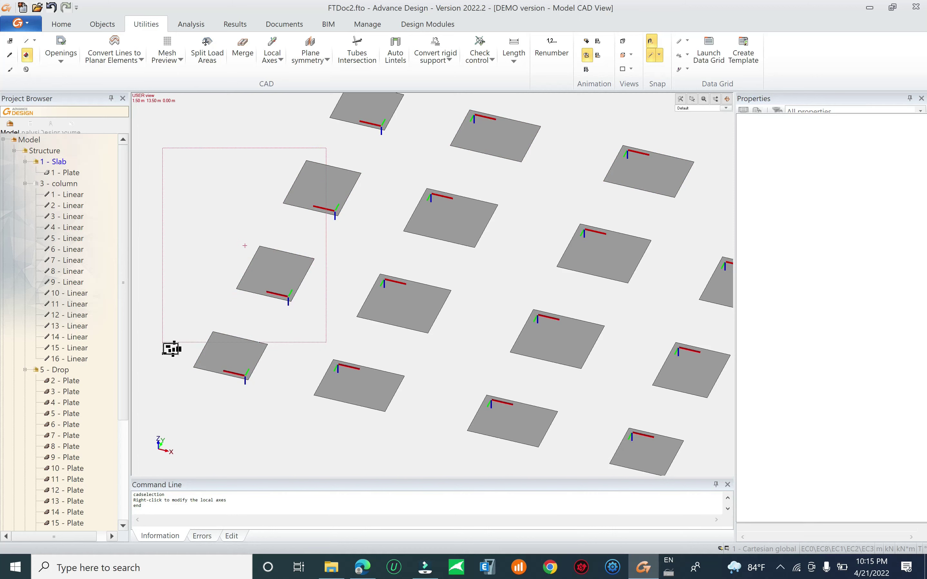
{"action": "left_click", "coordinate": [163, 342]}
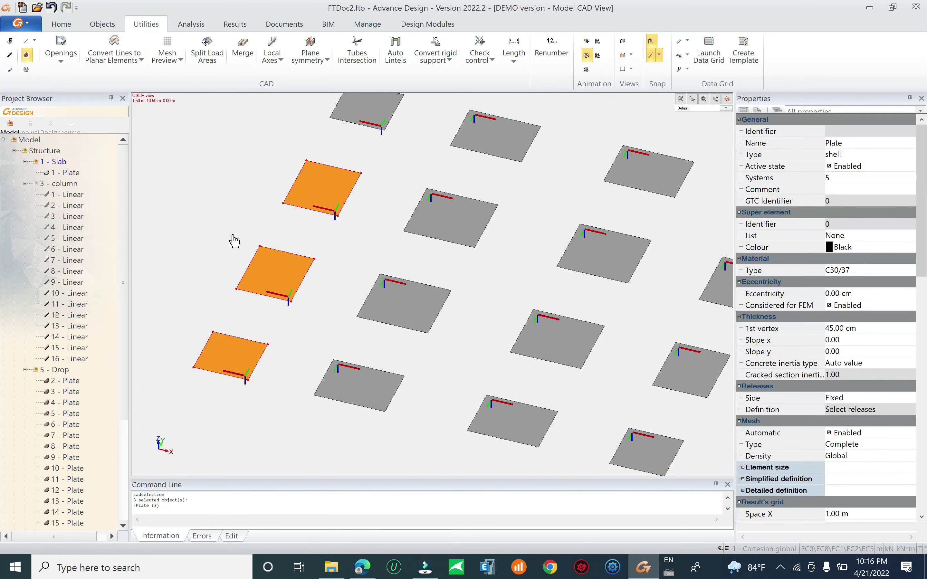
{"action": "left_click", "coordinate": [273, 46]}
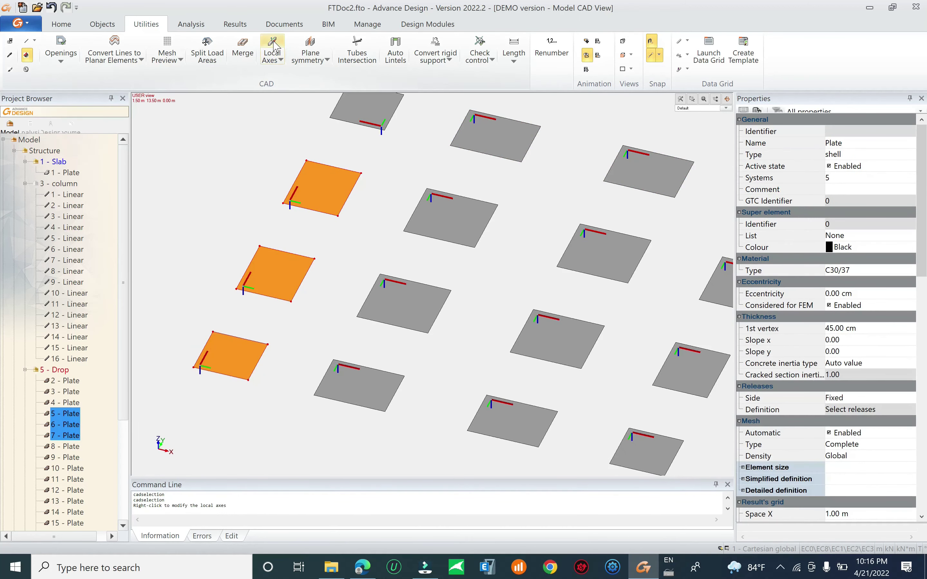
{"action": "key", "text": "Return"}
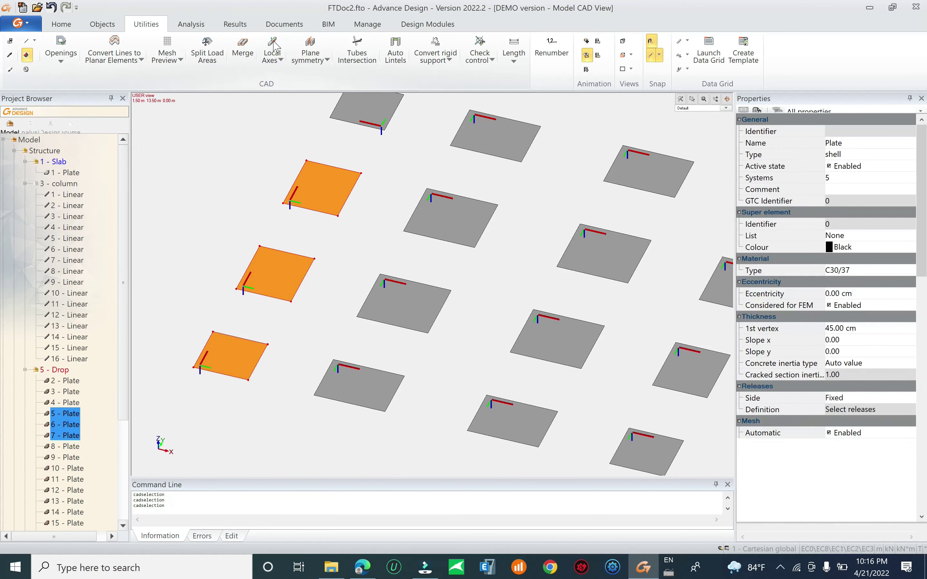
{"action": "scroll", "coordinate": [342, 276], "scroll_direction": "down", "scroll_amount": 1}
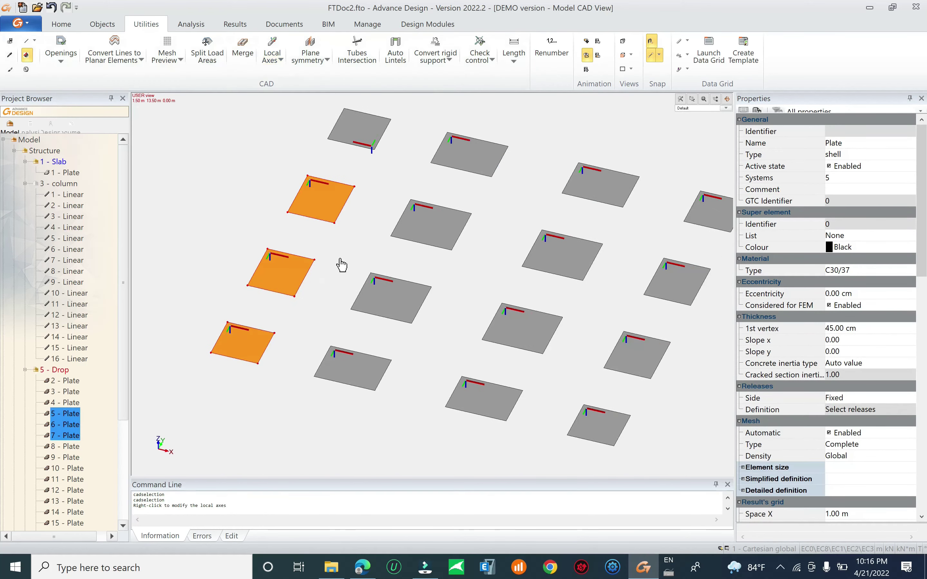
{"action": "middle_click_drag", "start_coordinate": [341, 265], "coordinate": [311, 261]}
{"action": "key", "text": "Escape"}
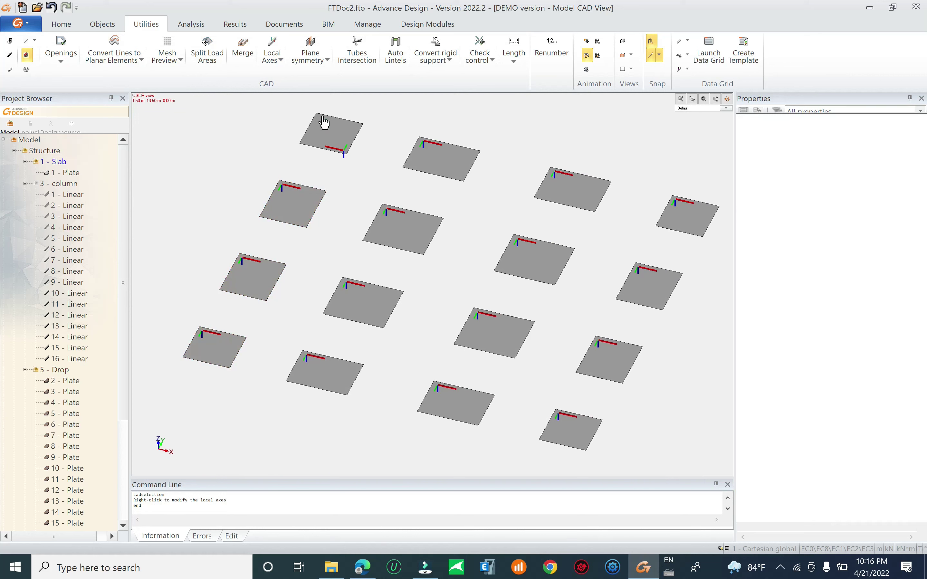
Rotate the local axes of corner drop plate 4 to match the other drops and end the command.
{"action": "left_click", "coordinate": [331, 128]}
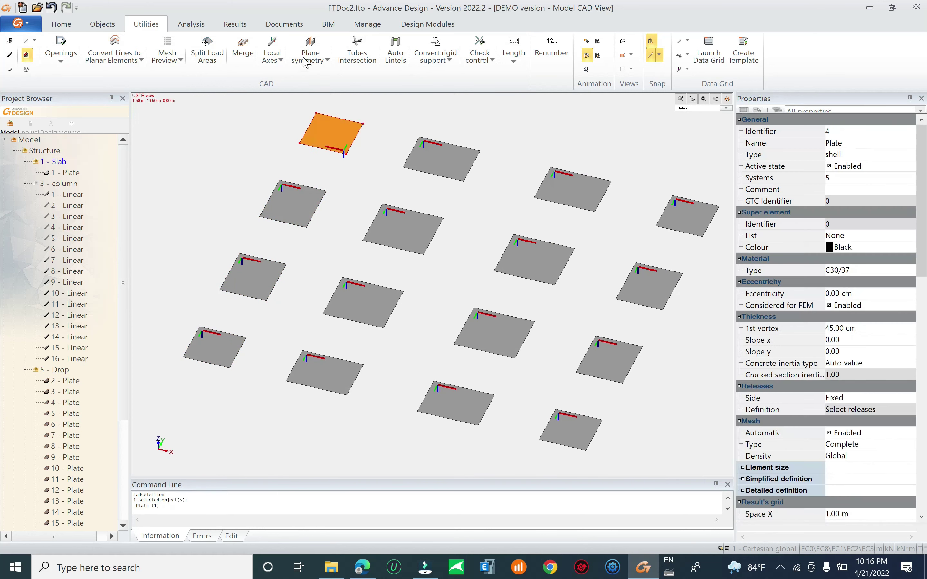
{"action": "left_click", "coordinate": [279, 48]}
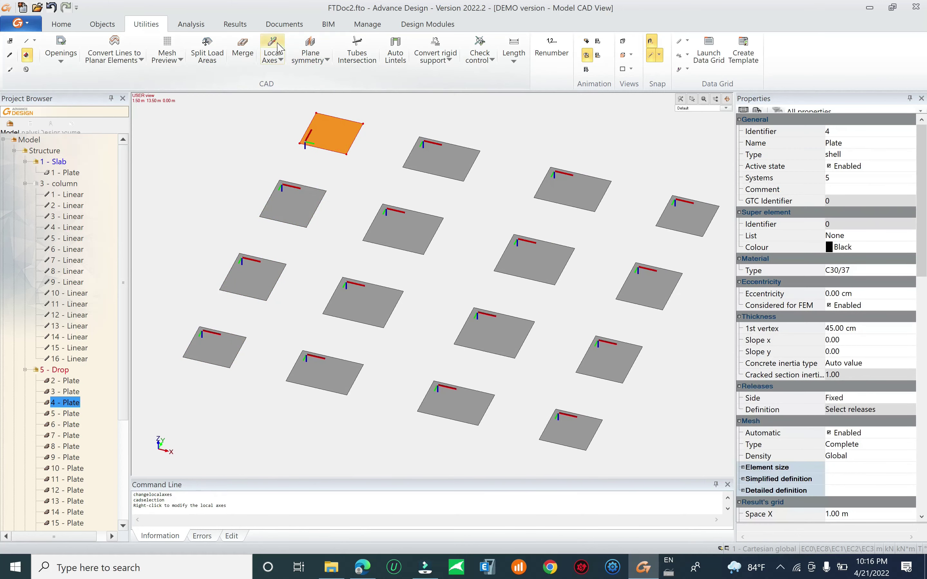
{"action": "scroll", "coordinate": [368, 207], "scroll_direction": "down", "scroll_amount": 1}
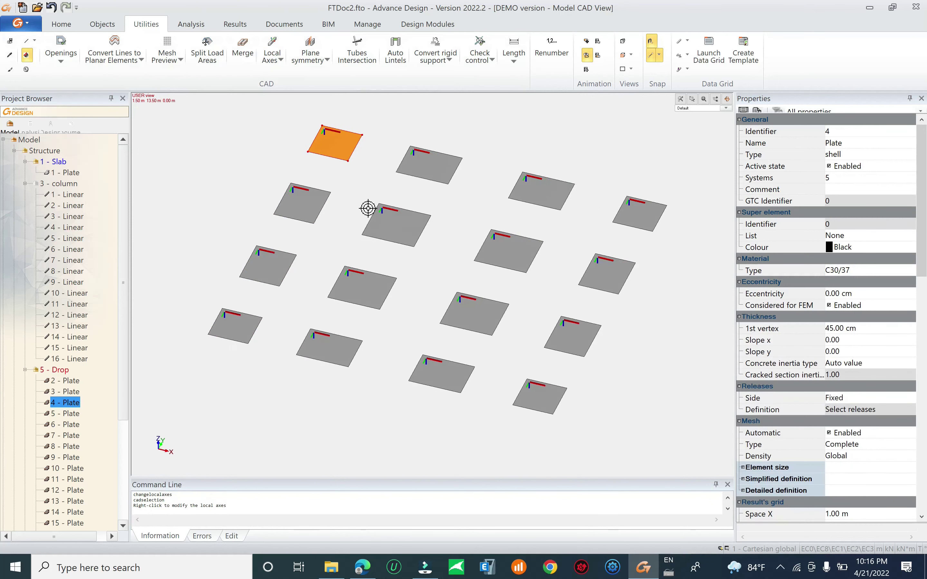
{"action": "right_click", "coordinate": [460, 211]}
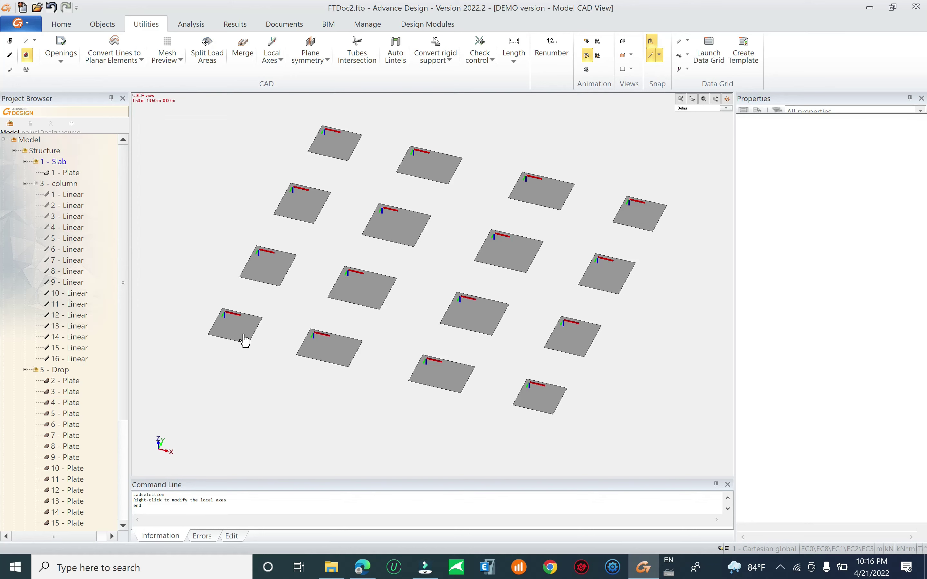
Examine the local axis directions on a corner drop up close and compare them across all drop panels.
{"action": "scroll", "coordinate": [225, 342], "scroll_direction": "up", "scroll_amount": 6}
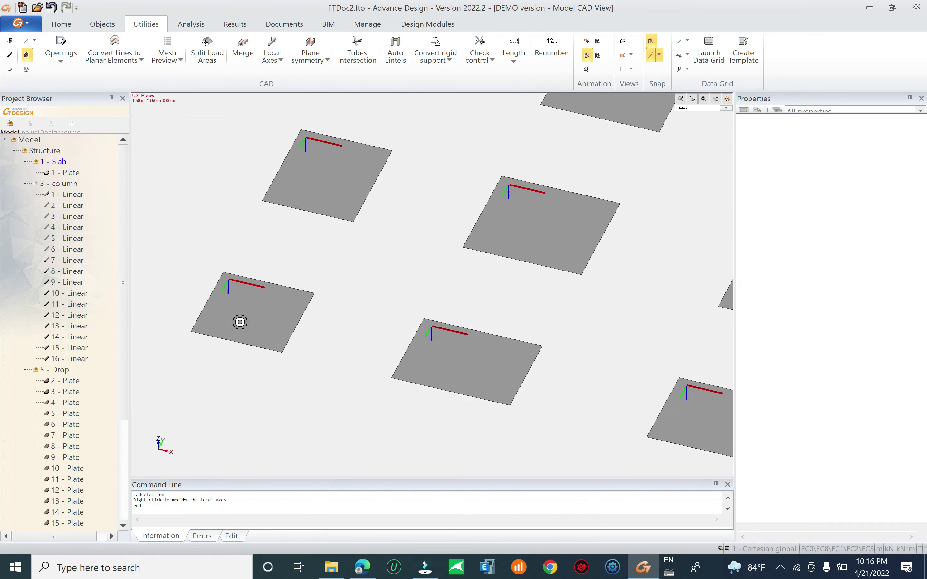
{"action": "scroll", "coordinate": [237, 292], "scroll_direction": "up", "scroll_amount": 4}
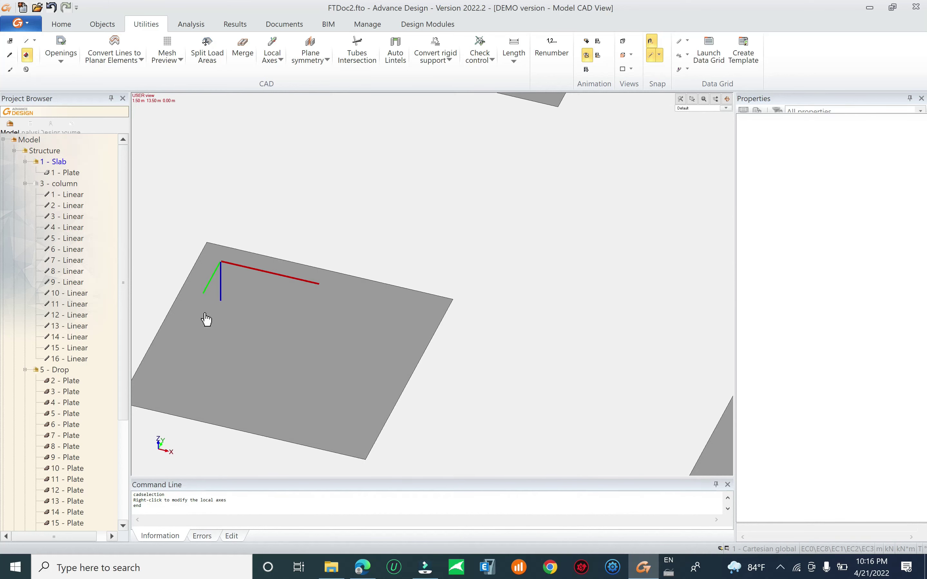
{"action": "scroll", "coordinate": [241, 339], "scroll_direction": "down", "scroll_amount": 8}
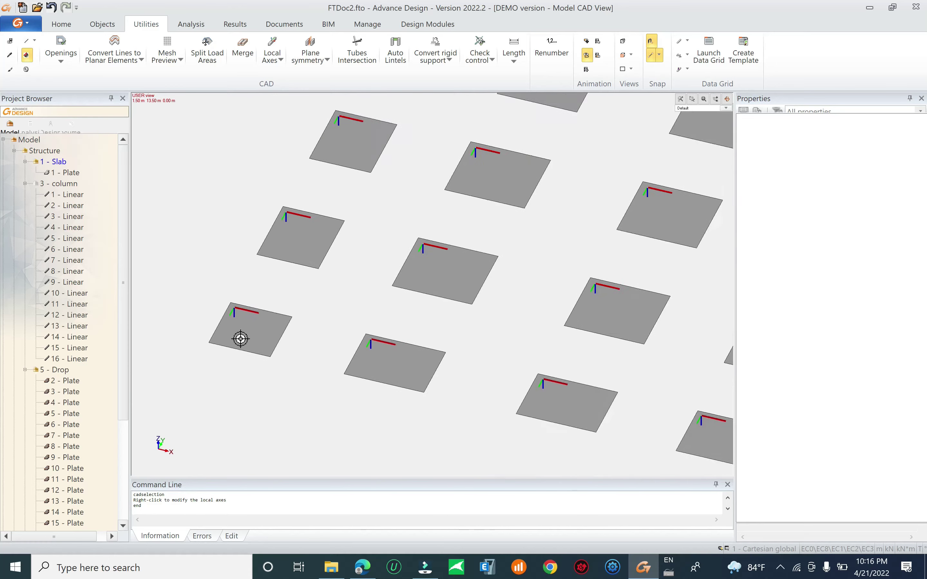
{"action": "scroll", "coordinate": [240, 339], "scroll_direction": "down", "scroll_amount": 5}
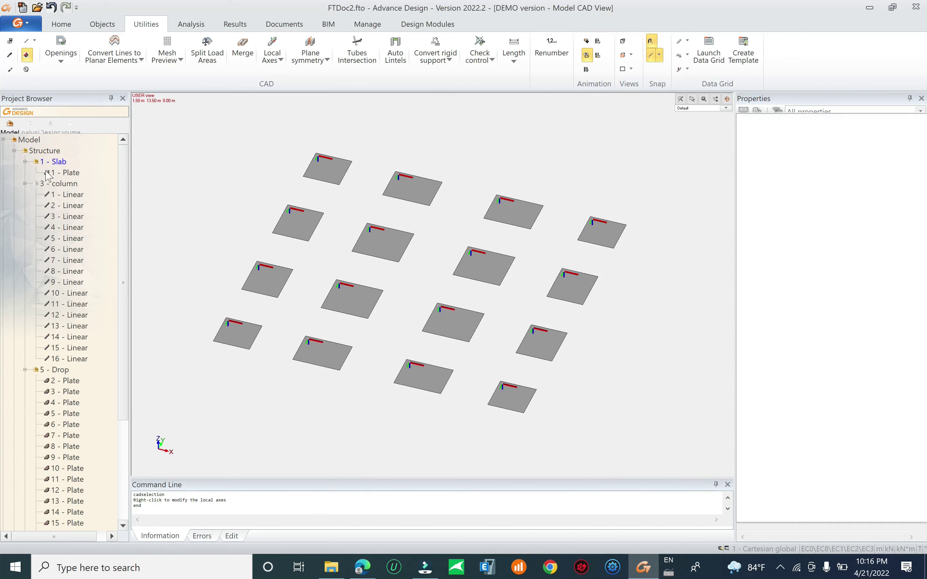
Show slab plate 1 with the drops, hide the drops, and examine the slab's local axes up close.
{"action": "left_click", "coordinate": [62, 173]}
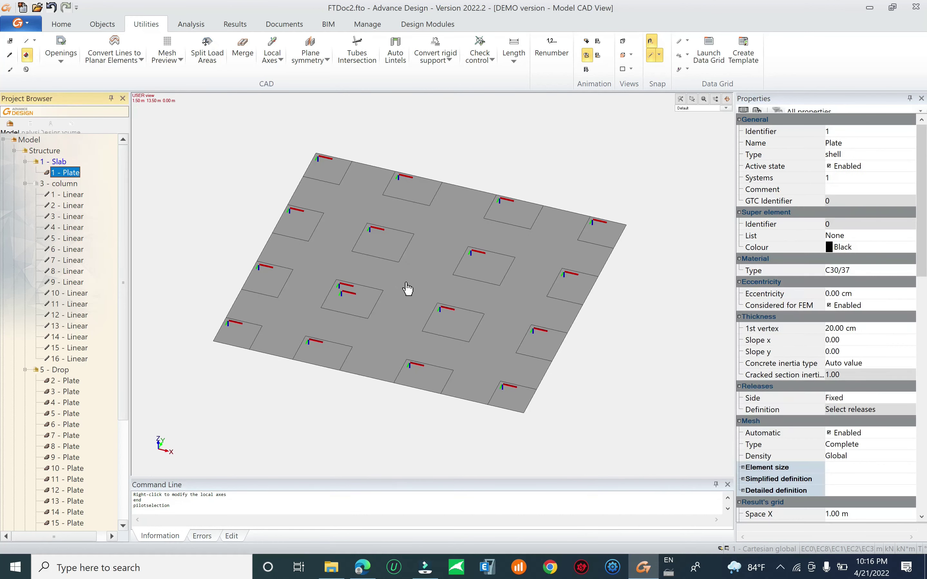
{"action": "middle_click_drag", "start_coordinate": [372, 306], "coordinate": [164, 239], "text": "shift"}
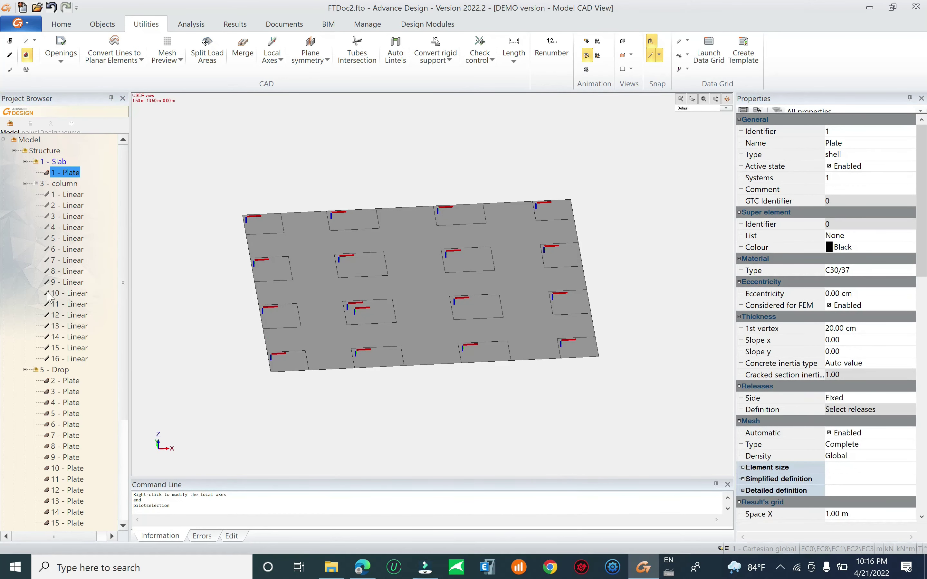
{"action": "left_click", "coordinate": [37, 370]}
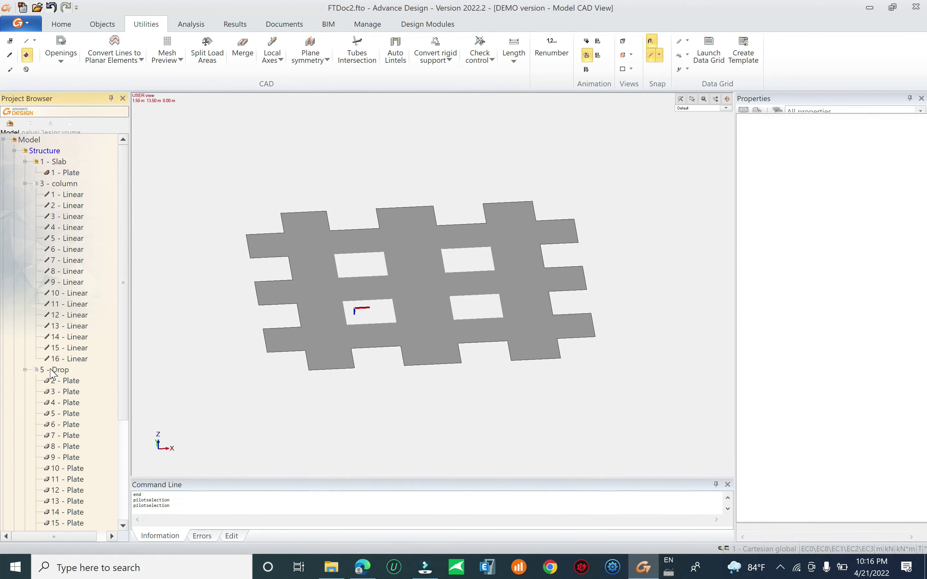
{"action": "scroll", "coordinate": [368, 314], "scroll_direction": "up", "scroll_amount": 5}
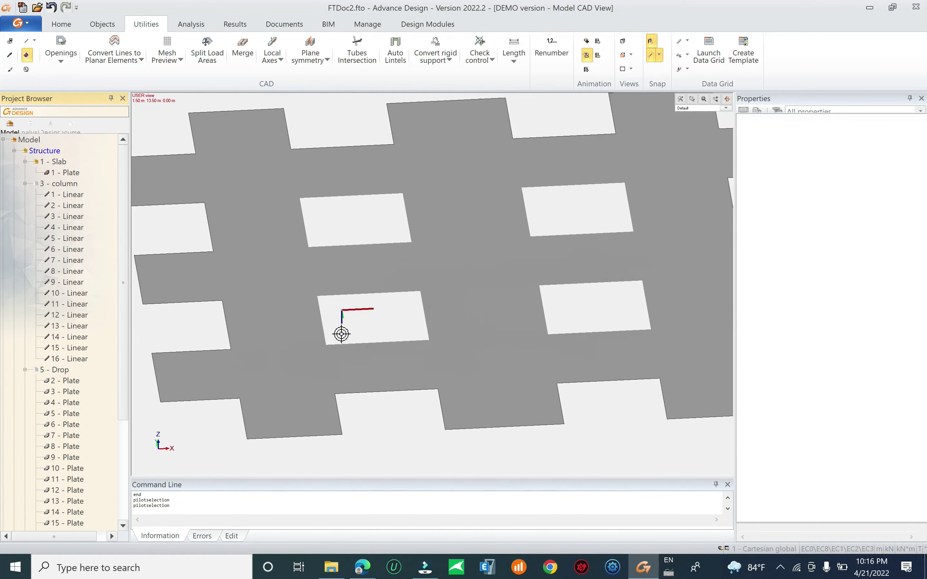
{"action": "mouse_move", "coordinate": [354, 321]}
{"action": "middle_mouse_down", "text": "shift"}
{"action": "mouse_move", "coordinate": [358, 331]}
{"action": "mouse_move", "coordinate": [331, 317]}
{"action": "mouse_move", "coordinate": [356, 326]}
{"action": "middle_mouse_up", "text": "shift"}
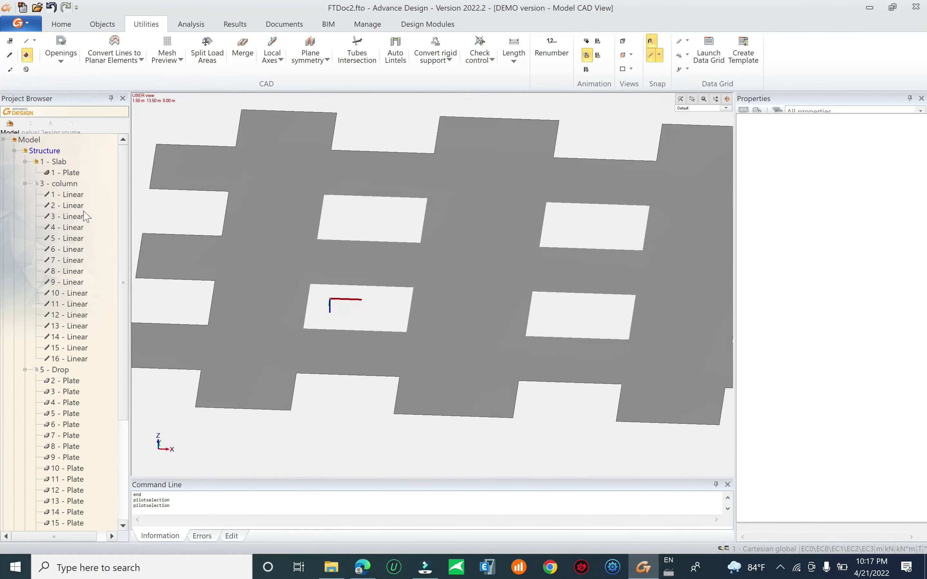
Display the whole structure again and compare the local axes of the slab and all drop panels.
{"action": "left_click", "coordinate": [45, 151]}
{"action": "scroll", "coordinate": [368, 331], "scroll_direction": "down", "scroll_amount": 5}
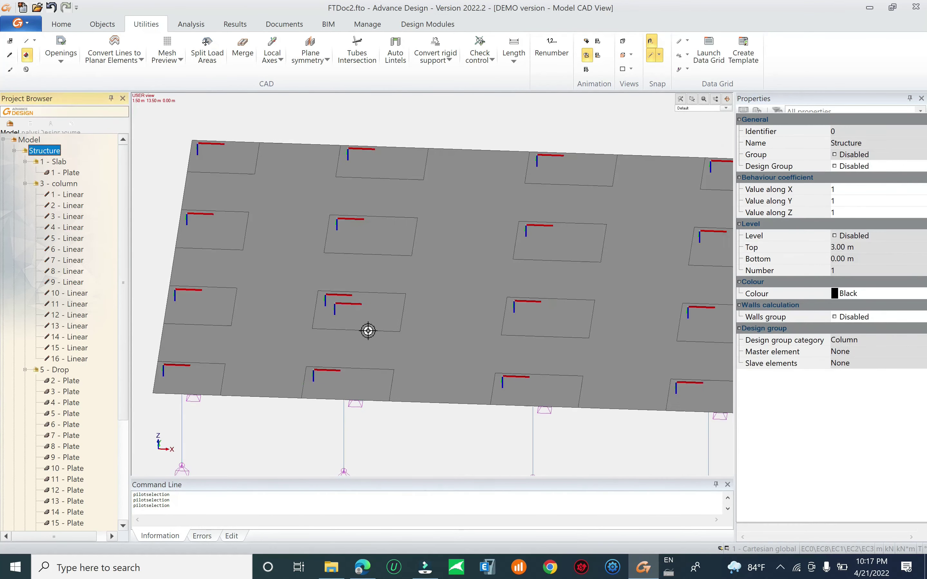
{"action": "middle_click_drag", "start_coordinate": [363, 303], "coordinate": [379, 288], "text": "shift"}
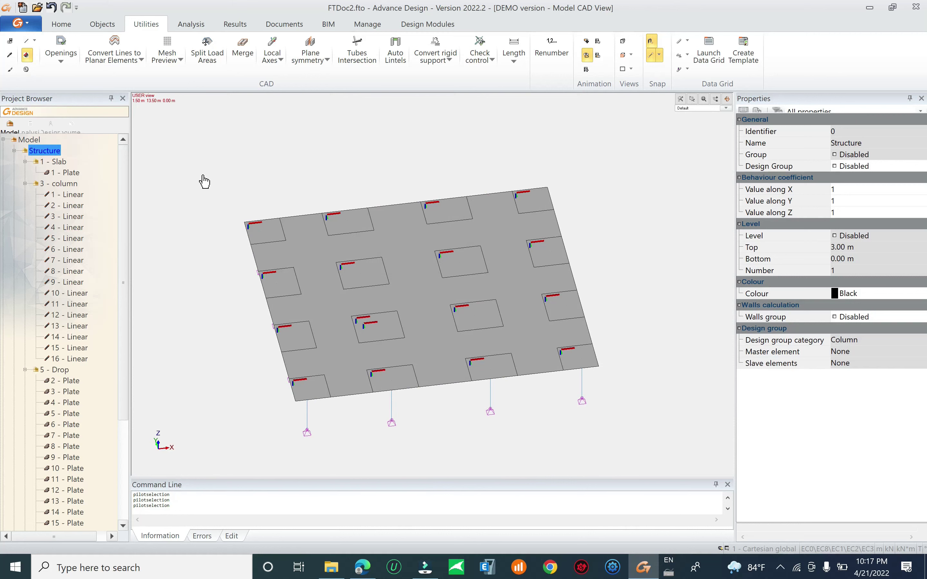
Save the current model under its existing file name.
{"action": "left_click", "coordinate": [19, 23]}
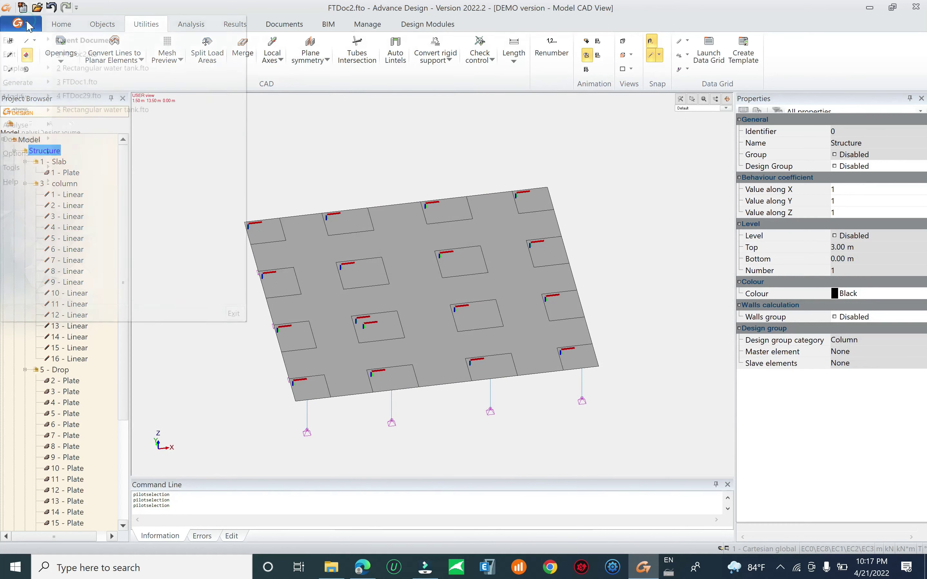
{"action": "left_click", "coordinate": [35, 41]}
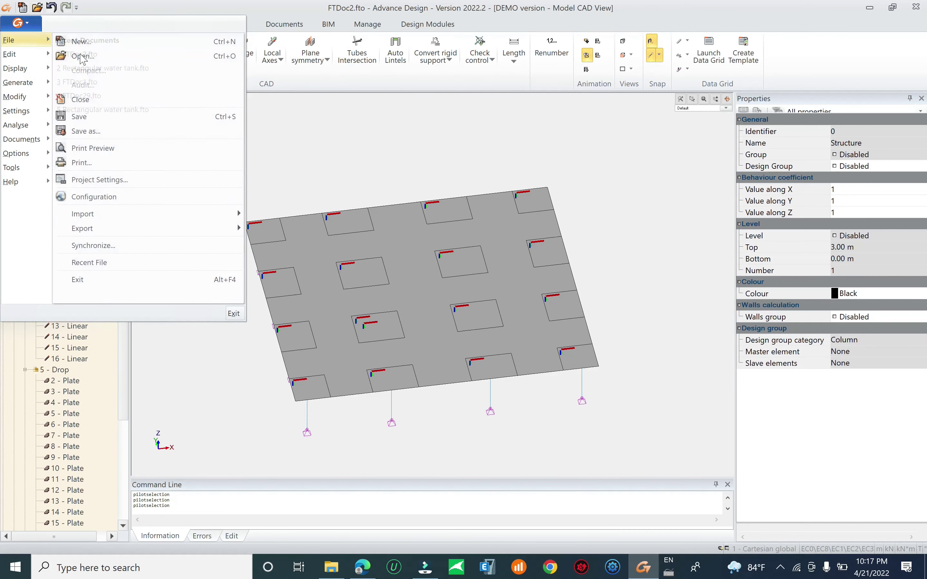
{"action": "left_click", "coordinate": [79, 117]}
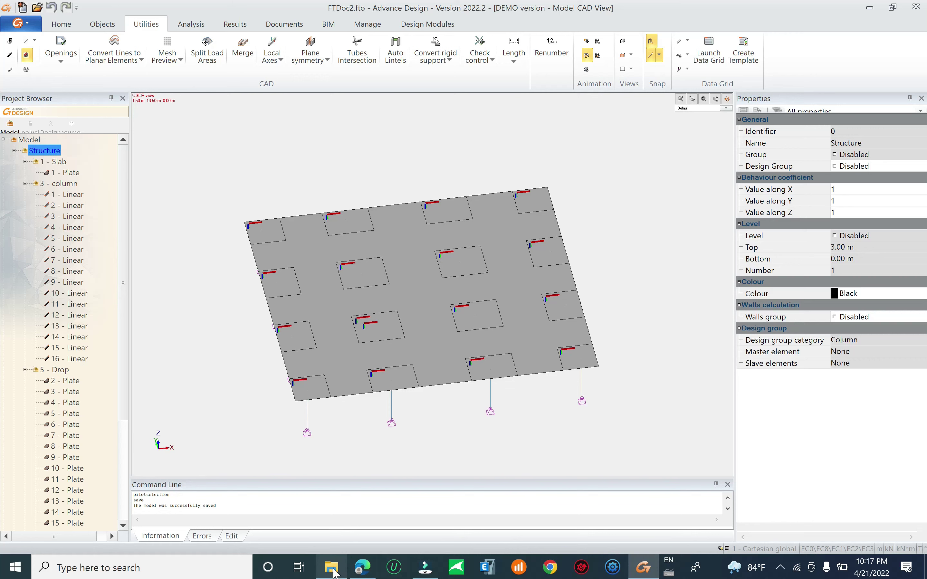
Save a copy of the model as "Flat slab design" in D:\My sharing tutorial\GAD\Flat slab design.
{"action": "left_click", "coordinate": [30, 25]}
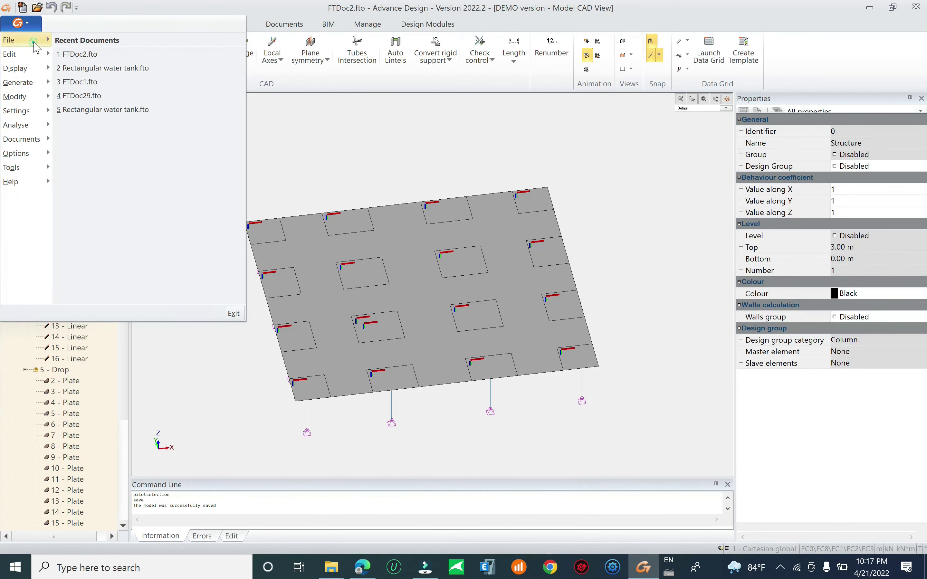
{"action": "mouse_move", "coordinate": [34, 41]}
{"action": "left_click", "coordinate": [120, 131]}
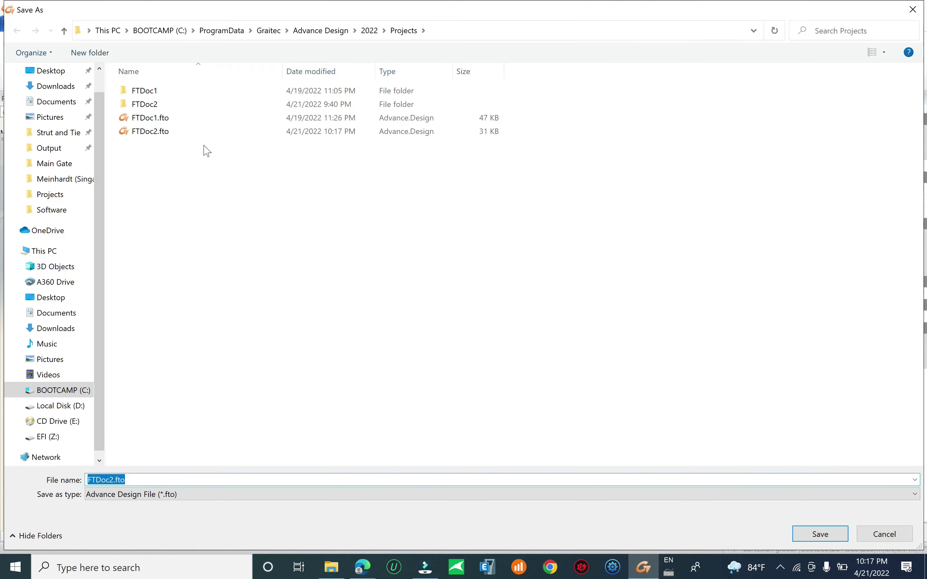
{"action": "left_click", "coordinate": [59, 406]}
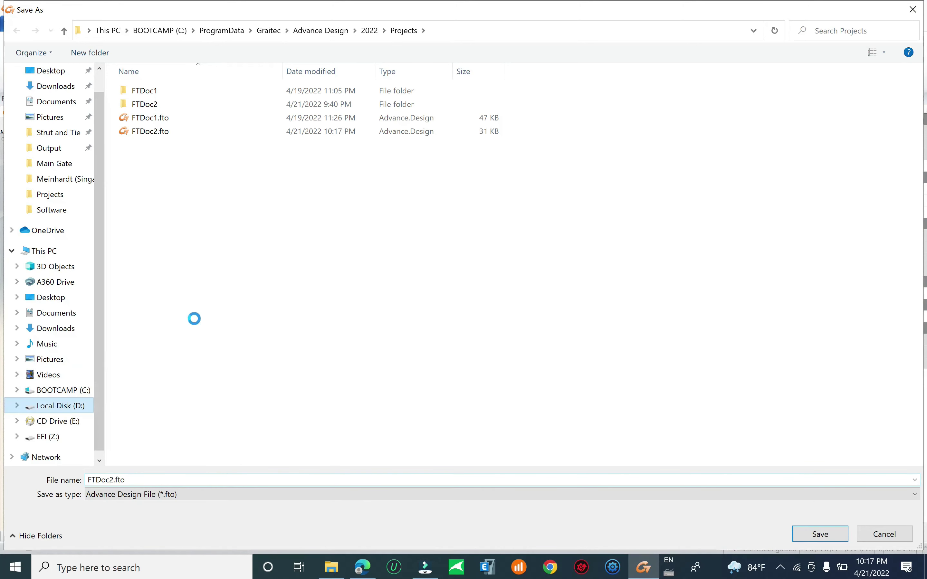
{"action": "double_click", "coordinate": [192, 211]}
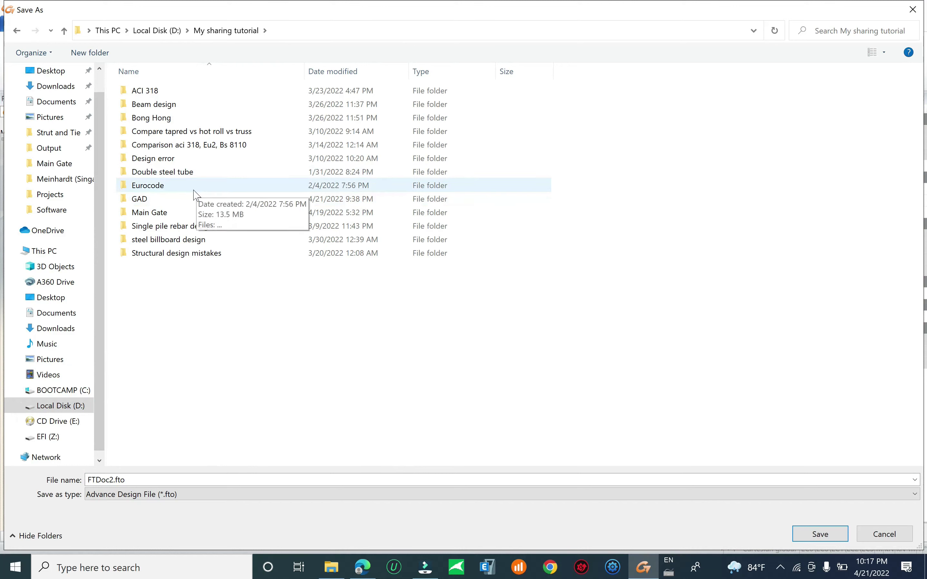
{"action": "left_click", "coordinate": [190, 200]}
{"action": "key", "text": "Return"}
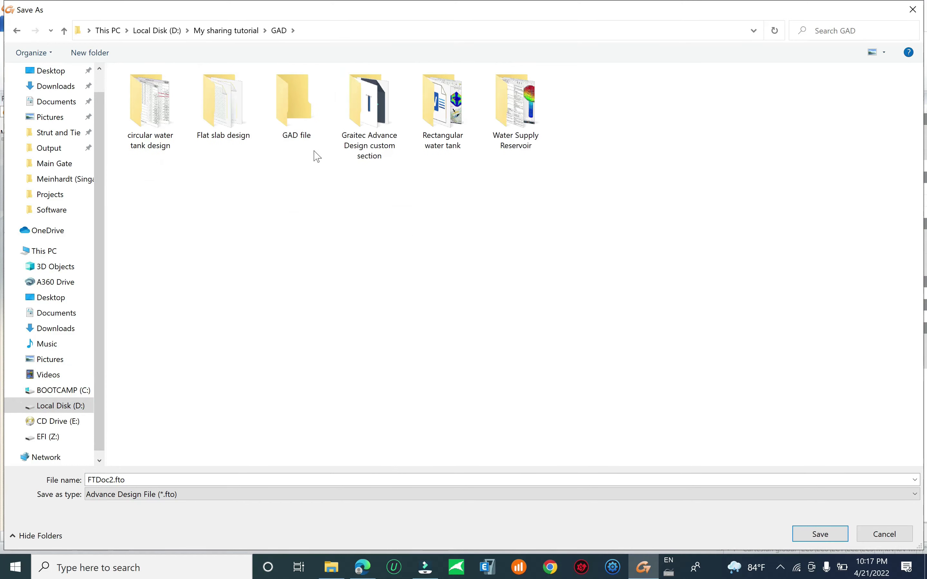
{"action": "left_click", "coordinate": [236, 119]}
{"action": "key", "text": "Return"}
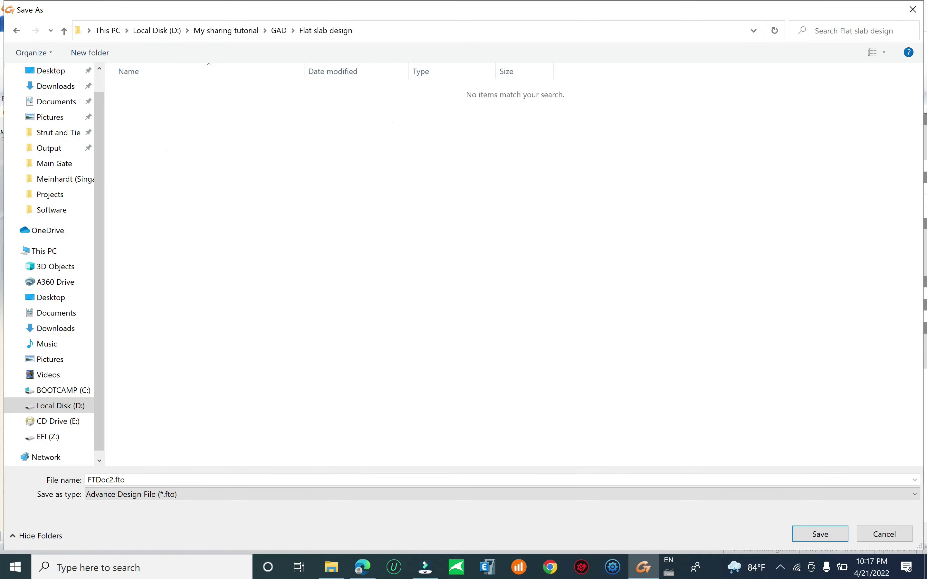
{"action": "type", "text": "F"}
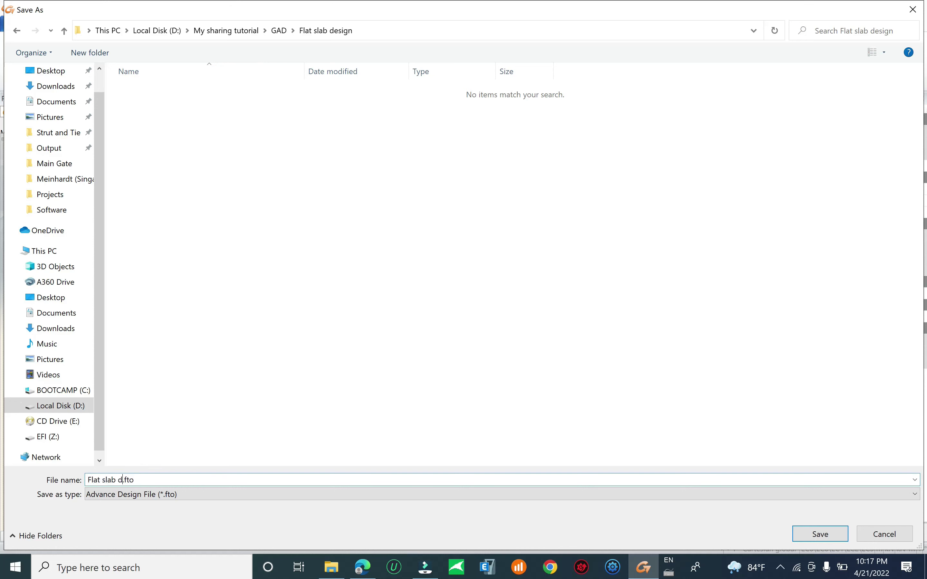
{"action": "left_click", "coordinate": [819, 534]}
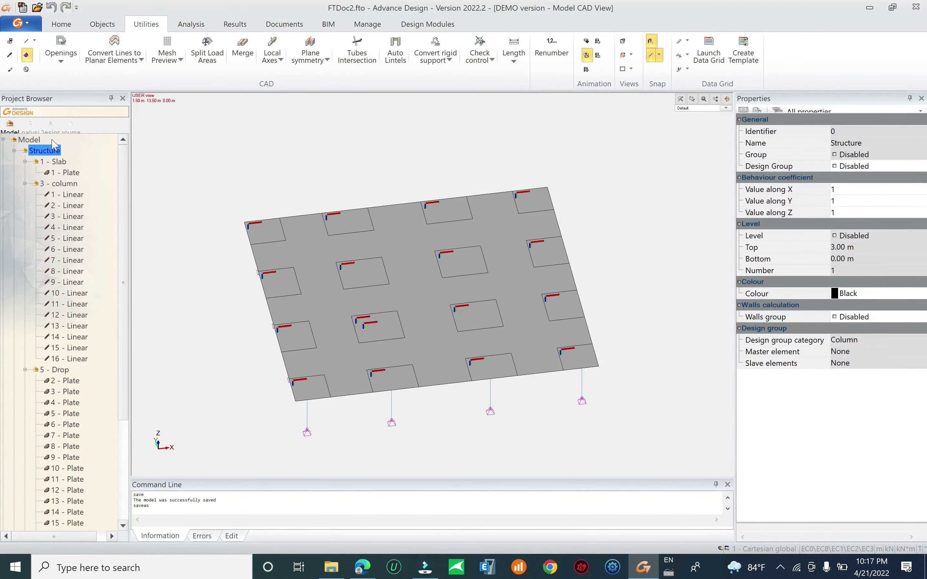
Create a new analysis model and run the calculation sequence through RC Design.
{"action": "left_click", "coordinate": [32, 124]}
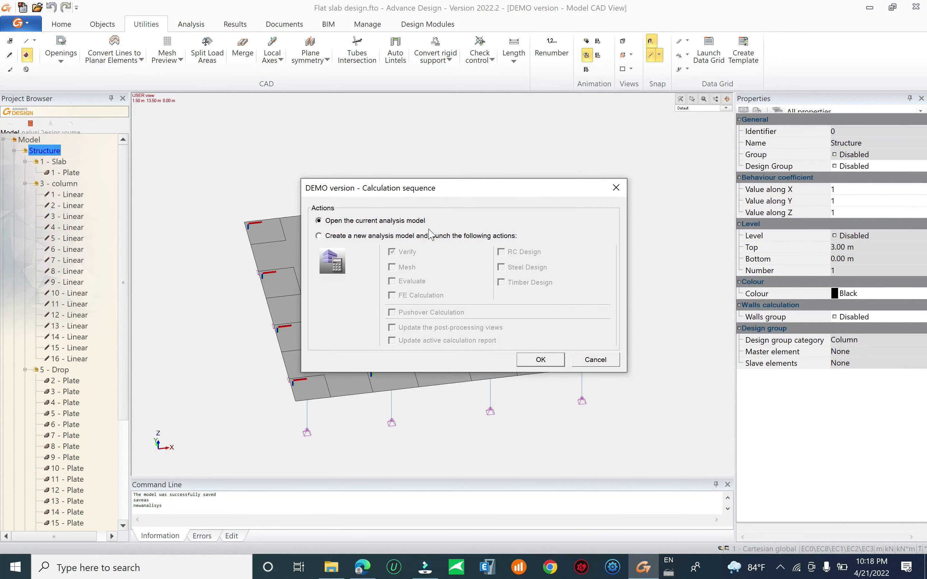
{"action": "left_click", "coordinate": [489, 236]}
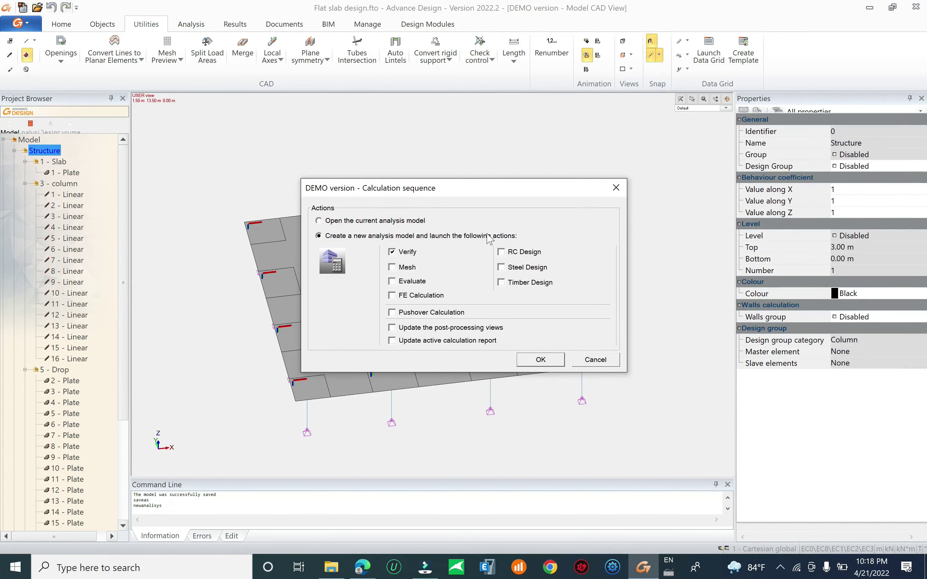
{"action": "left_click", "coordinate": [519, 255]}
{"action": "left_click", "coordinate": [541, 359]}
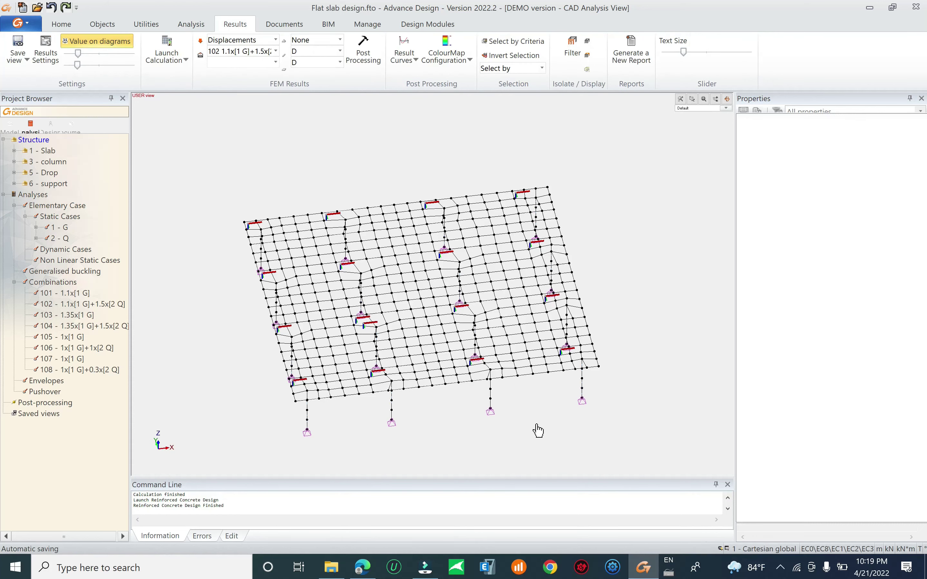
Plot the displacements D for combination 102, and for service combination 106 (1x[1 G]+1x[2 Q]).
{"action": "left_click", "coordinate": [366, 45]}
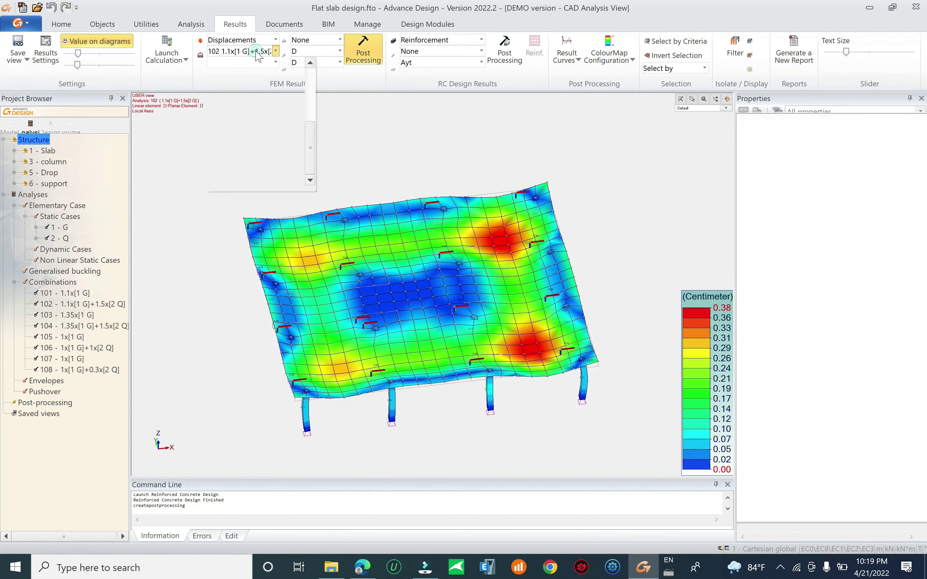
{"action": "left_click", "coordinate": [257, 51]}
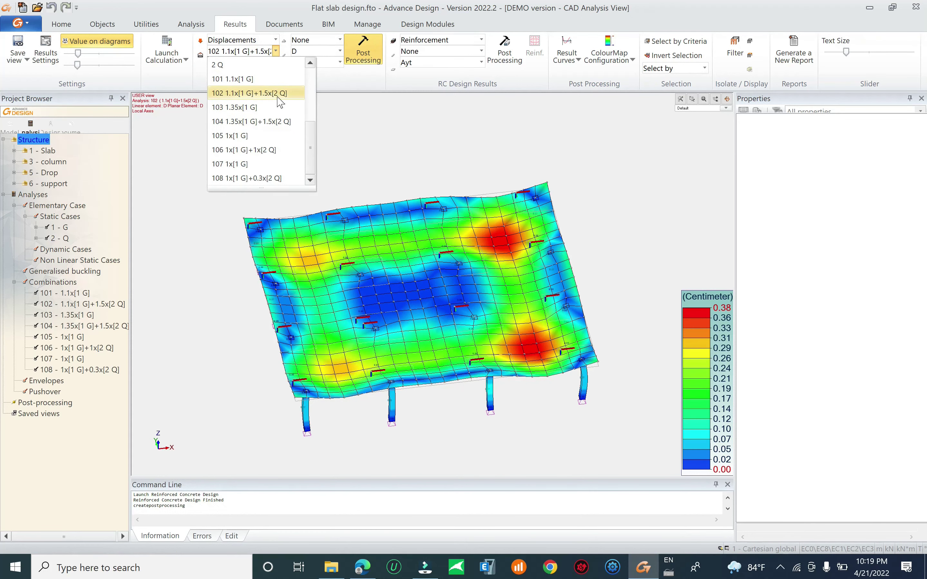
{"action": "left_click", "coordinate": [244, 150]}
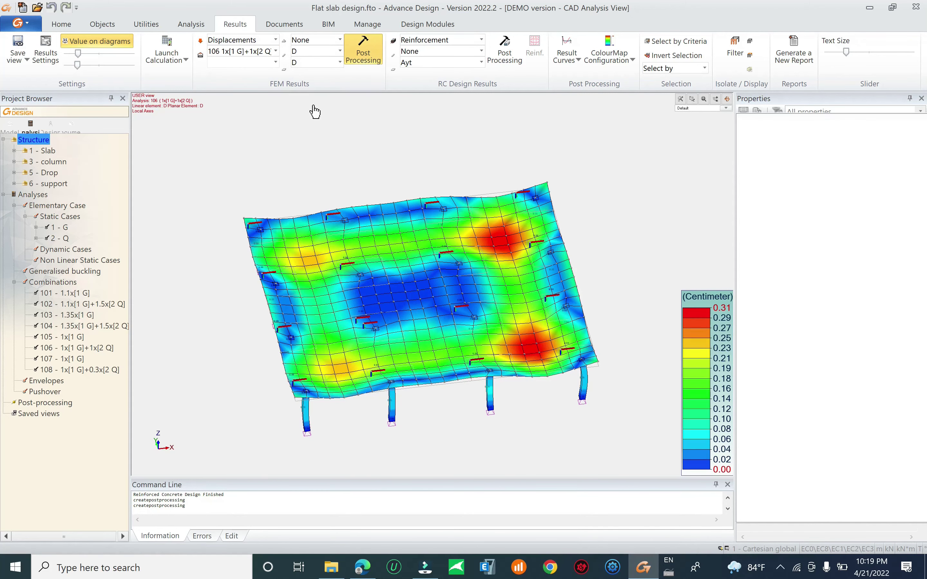
Switch the FEM results to forces for combination 104 (1.35x[1 G]+1.5x[2 Q]).
{"action": "left_click", "coordinate": [242, 39]}
{"action": "left_click", "coordinate": [244, 68]}
{"action": "left_click", "coordinate": [274, 51]}
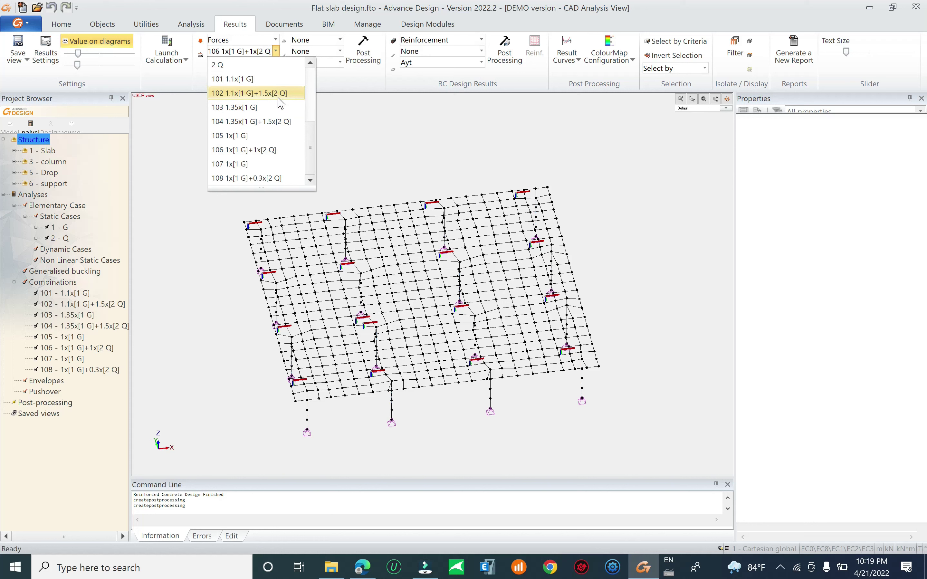
{"action": "left_click", "coordinate": [281, 122]}
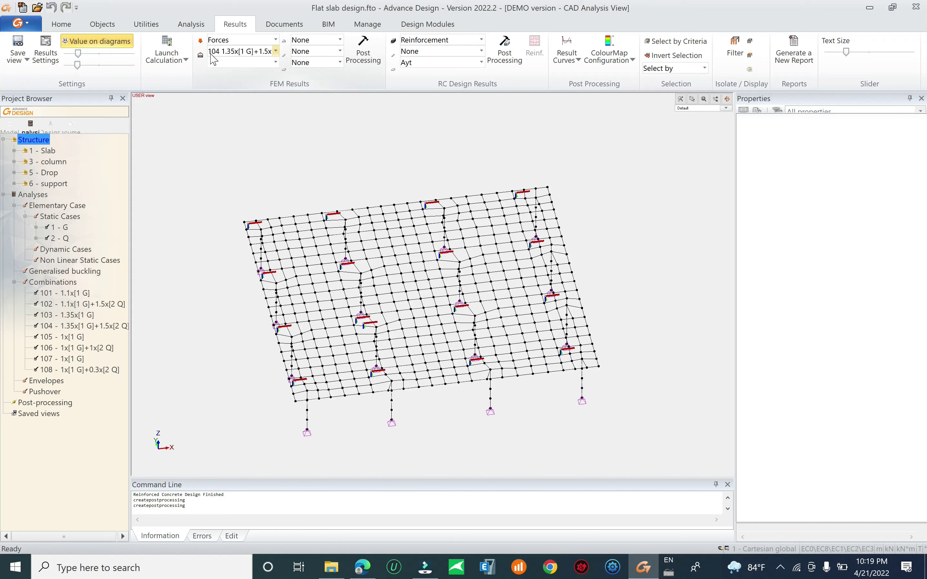
Plot the Mxx moments on the planar elements and examine their values at the inner drops and along the slab edge.
{"action": "left_click", "coordinate": [322, 63]}
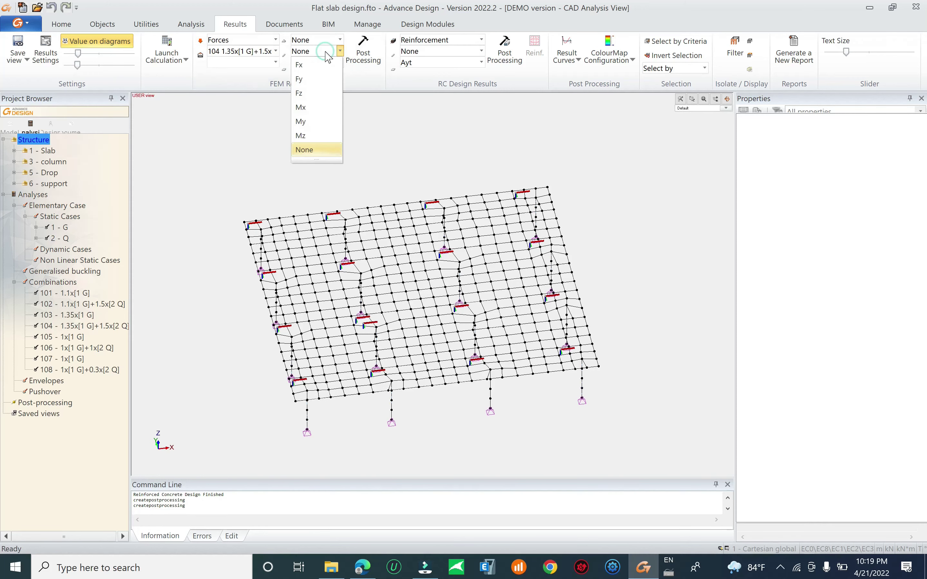
{"action": "left_click", "coordinate": [322, 63]}
{"action": "left_click", "coordinate": [321, 63]}
{"action": "left_click", "coordinate": [302, 117]}
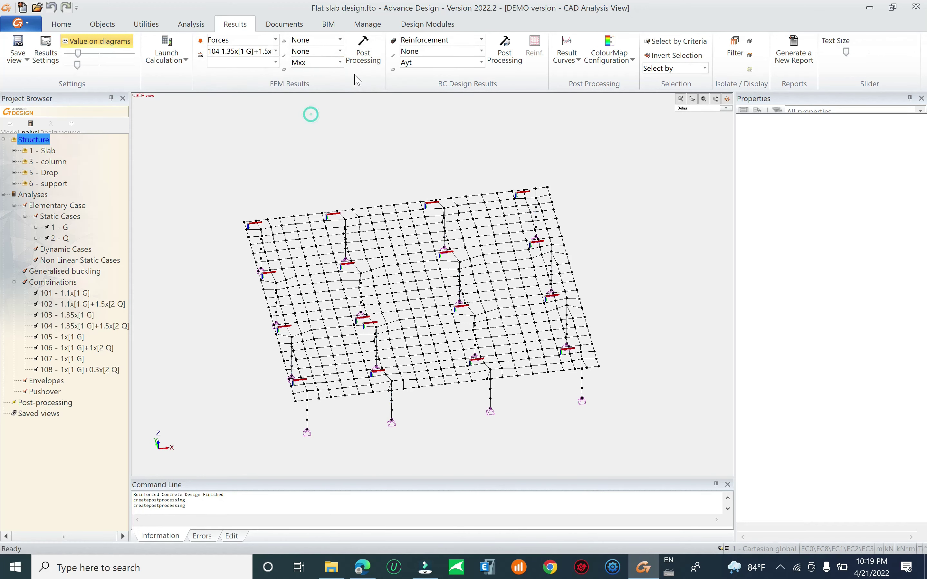
{"action": "left_click", "coordinate": [370, 47]}
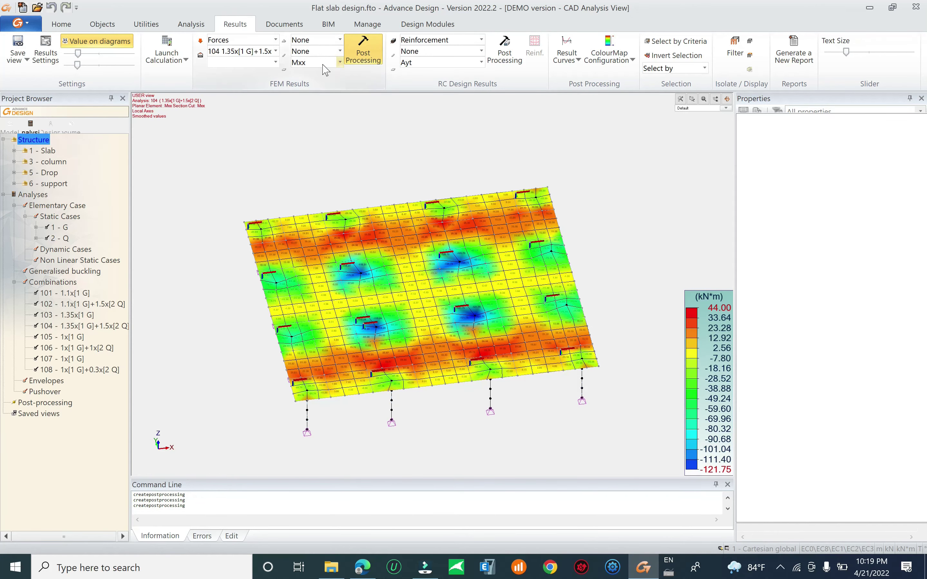
{"action": "scroll", "coordinate": [380, 356], "scroll_direction": "up", "scroll_amount": 2}
{"action": "scroll", "coordinate": [394, 391], "scroll_direction": "up", "scroll_amount": 5}
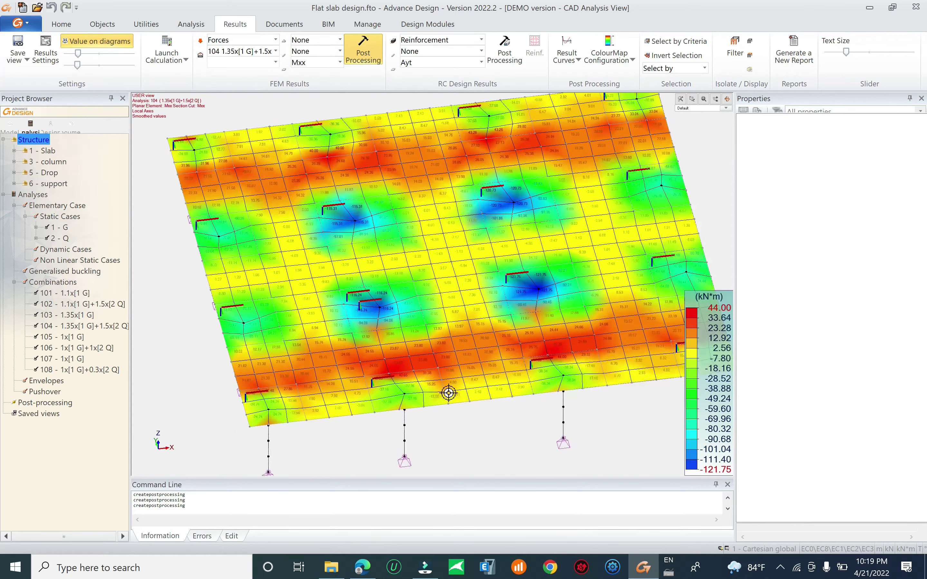
{"action": "scroll", "coordinate": [249, 362], "scroll_direction": "down", "scroll_amount": 5}
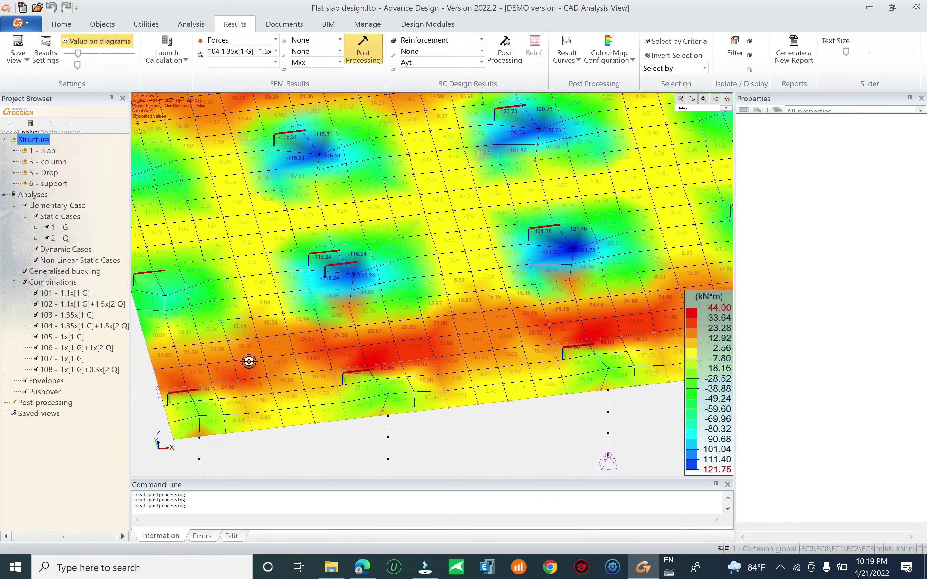
{"action": "scroll", "coordinate": [269, 368], "scroll_direction": "up", "scroll_amount": 6}
{"action": "scroll", "coordinate": [313, 371], "scroll_direction": "down", "scroll_amount": 6}
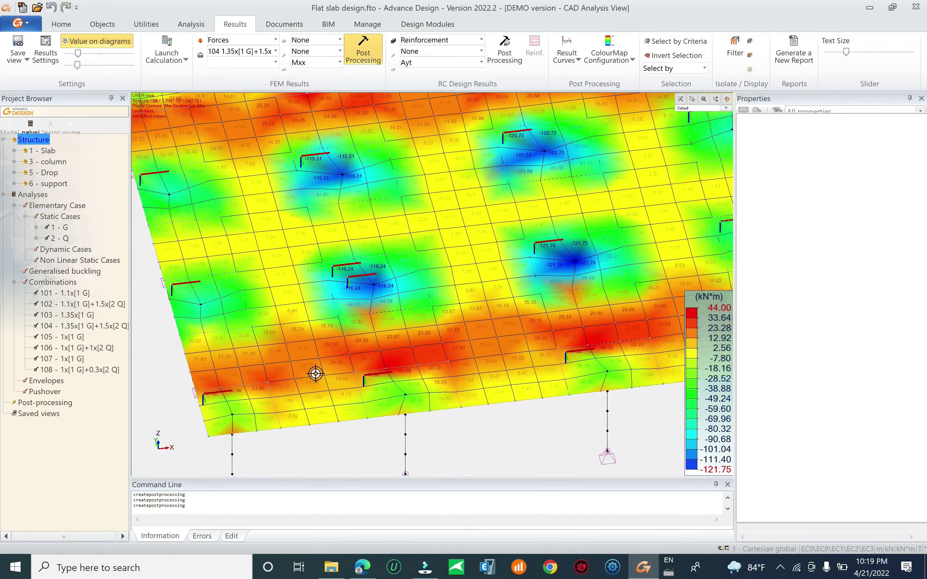
Plot the Myy moments on the planar elements and examine their values around the inner drops.
{"action": "left_click", "coordinate": [317, 63]}
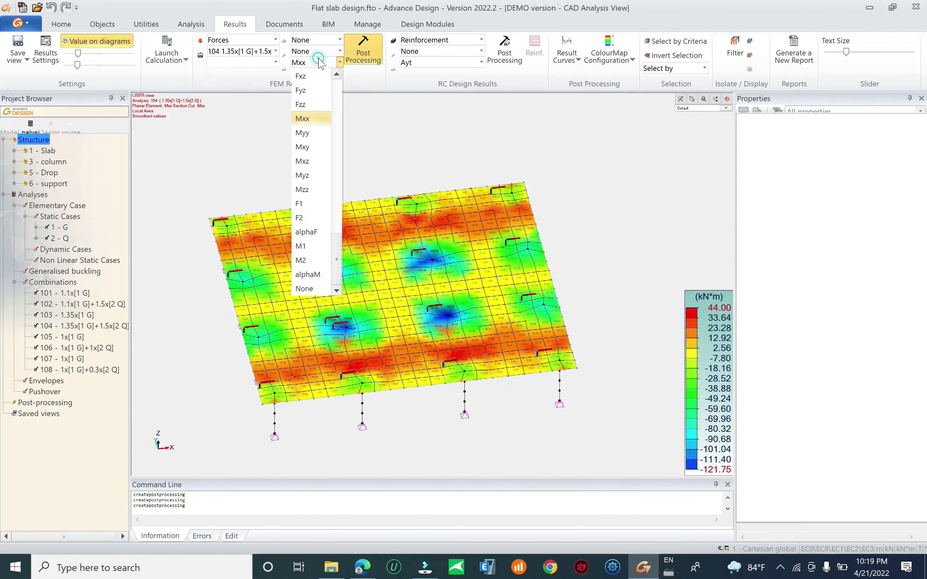
{"action": "left_click", "coordinate": [312, 134]}
{"action": "left_click", "coordinate": [363, 54]}
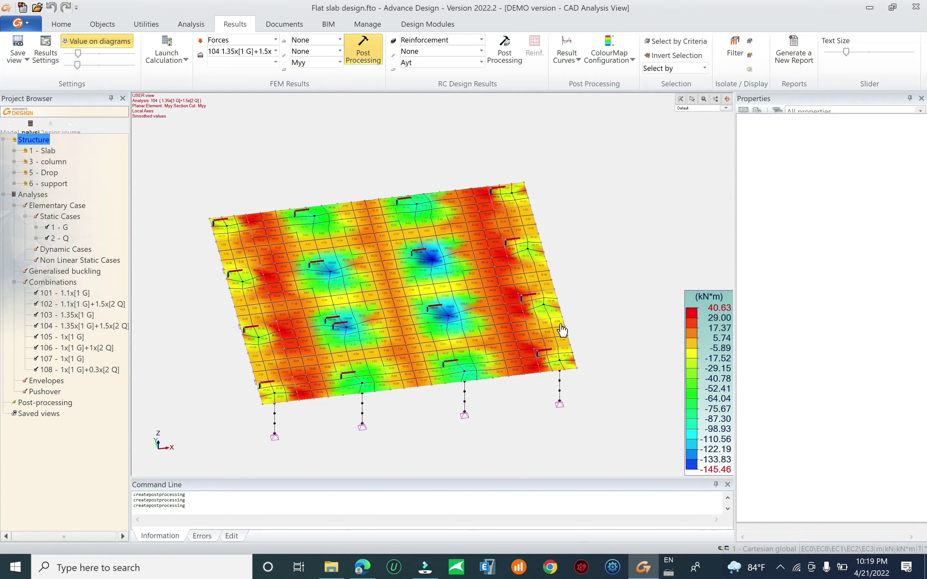
{"action": "scroll", "coordinate": [506, 348], "scroll_direction": "up", "scroll_amount": 8}
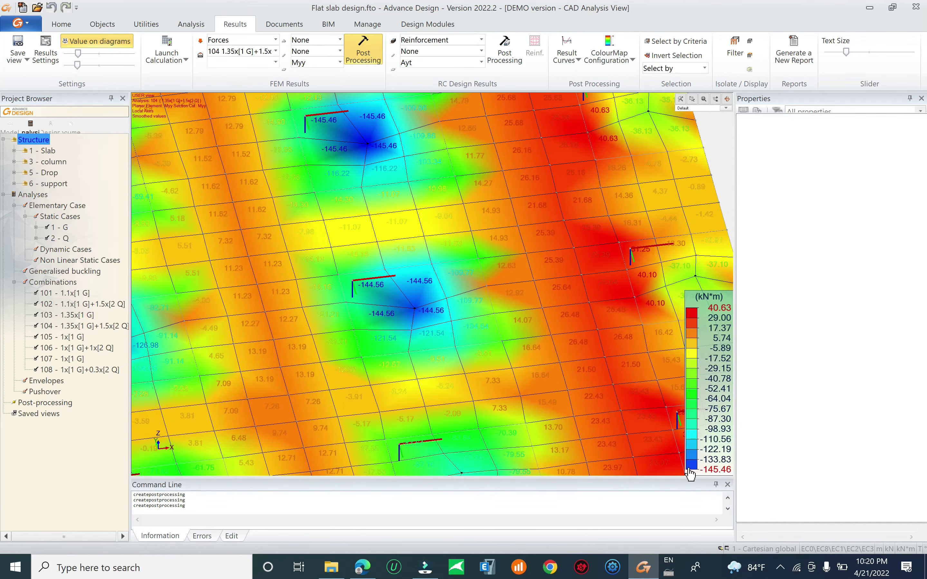
Examine the Myy moment values in the strips between the drops, near the edge columns and along the slab's front edge.
{"action": "middle_click_drag", "start_coordinate": [427, 325], "coordinate": [345, 274]}
{"action": "scroll", "coordinate": [368, 292], "scroll_direction": "down", "scroll_amount": 8}
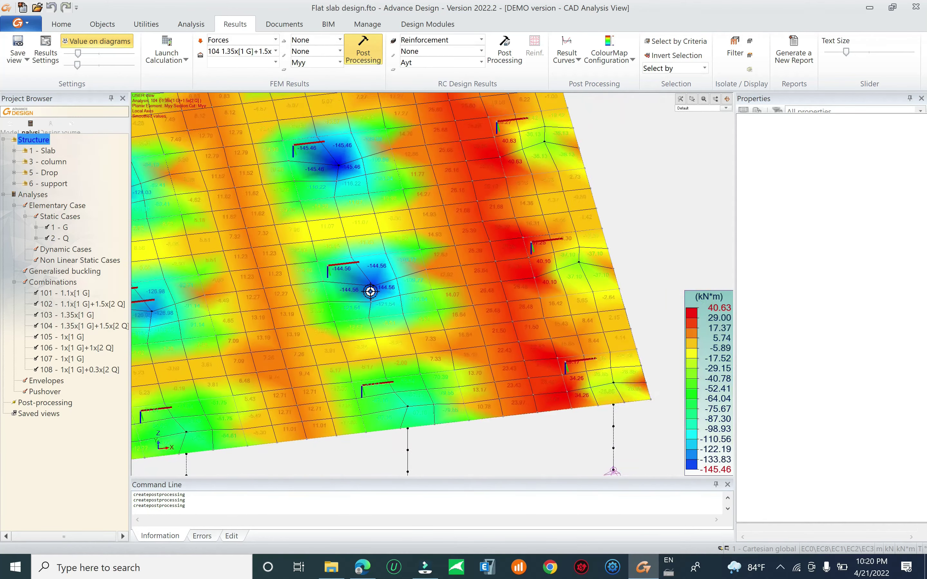
{"action": "scroll", "coordinate": [465, 333], "scroll_direction": "up", "scroll_amount": 6}
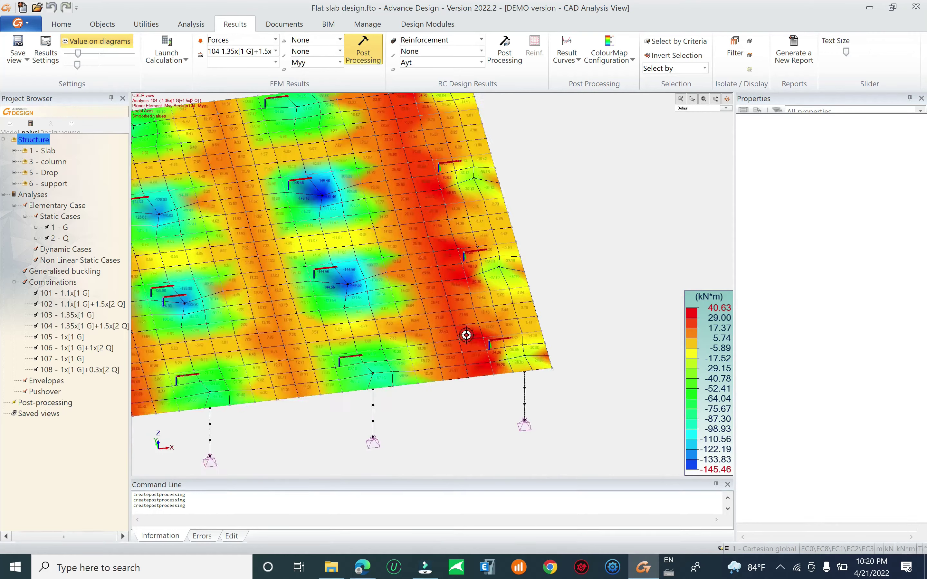
{"action": "scroll", "coordinate": [410, 294], "scroll_direction": "up", "scroll_amount": 1}
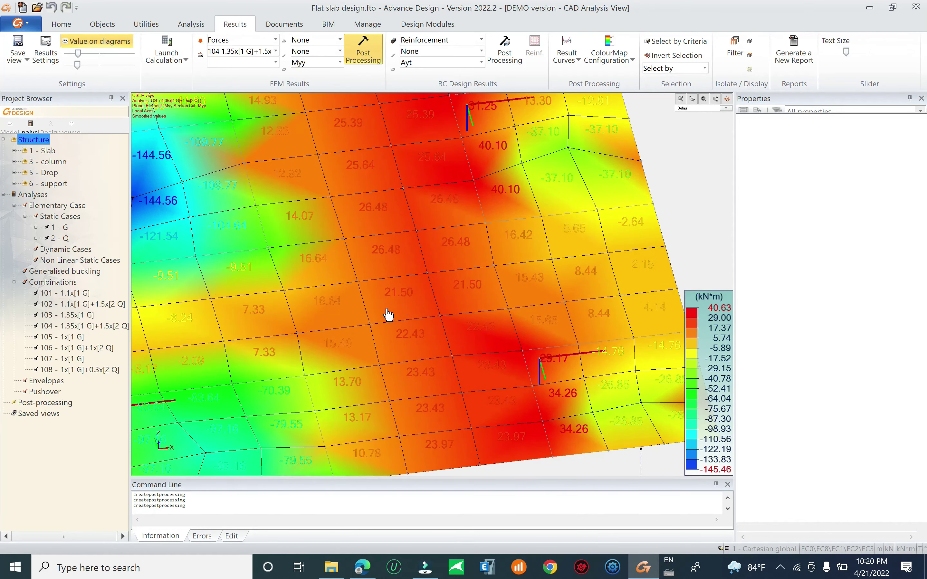
{"action": "scroll", "coordinate": [446, 331], "scroll_direction": "down", "scroll_amount": 5}
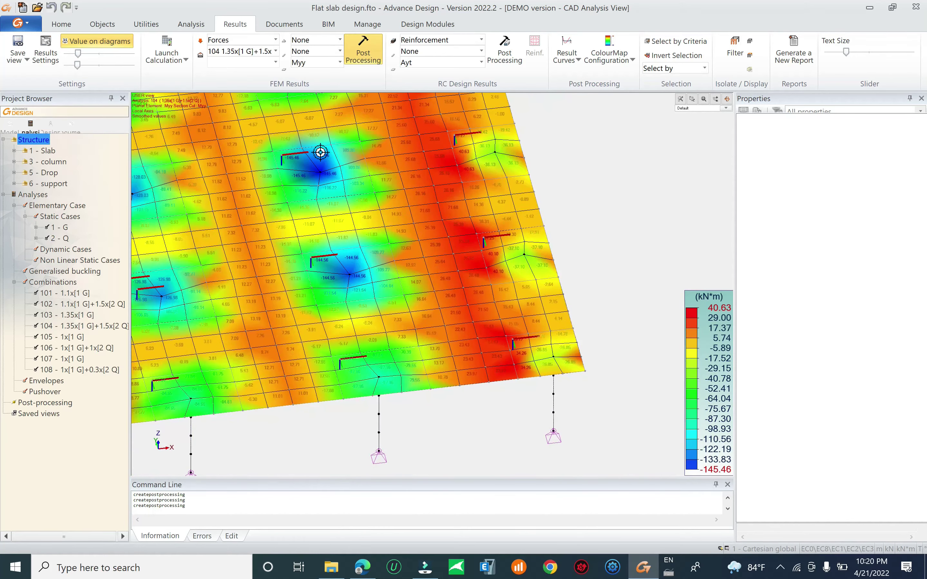
{"action": "middle_click_drag", "start_coordinate": [473, 274], "coordinate": [268, 369]}
{"action": "scroll", "coordinate": [213, 384], "scroll_direction": "up", "scroll_amount": 3}
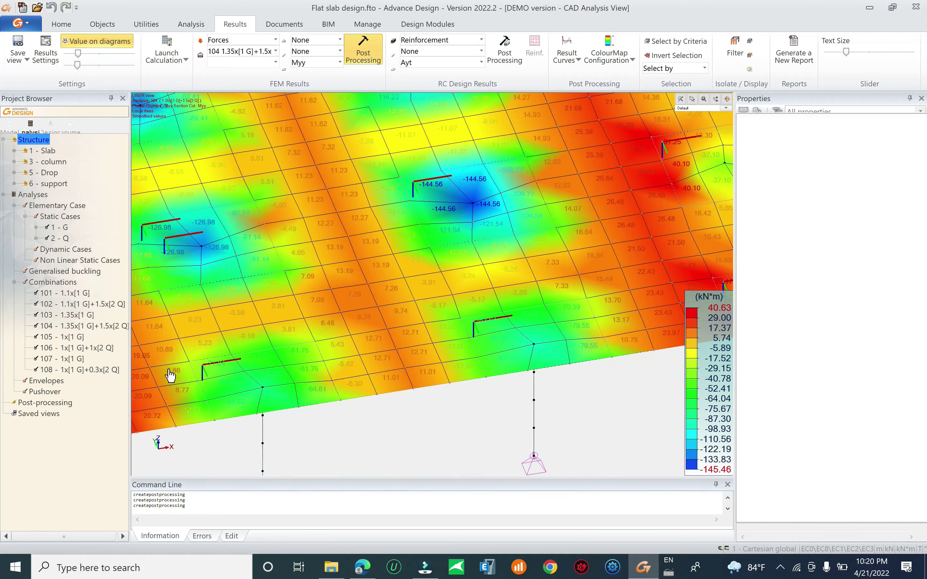
{"action": "scroll", "coordinate": [233, 395], "scroll_direction": "down", "scroll_amount": 4}
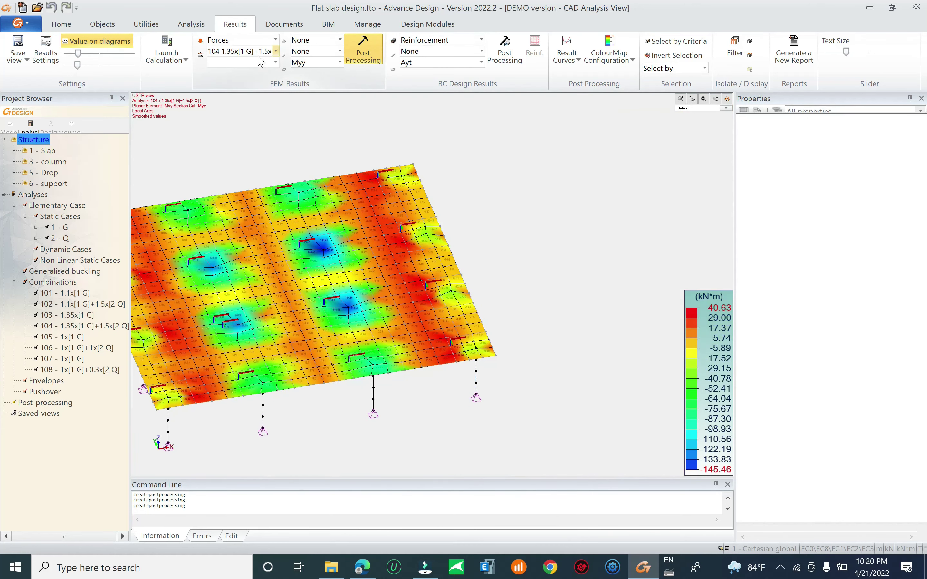
Open the choice of FEM force results for the planar elements.
{"action": "left_click", "coordinate": [258, 53]}
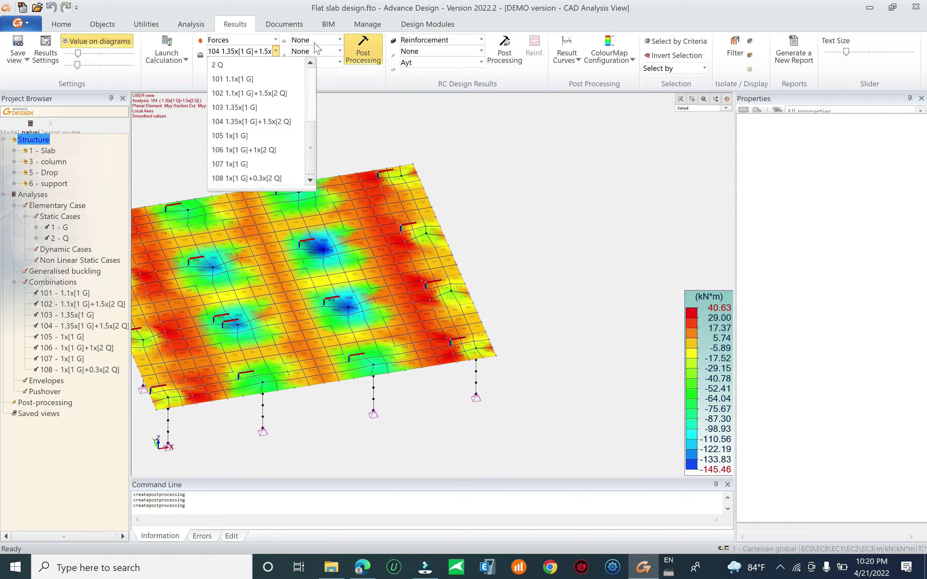
{"action": "left_click", "coordinate": [334, 61]}
{"action": "left_click", "coordinate": [339, 62]}
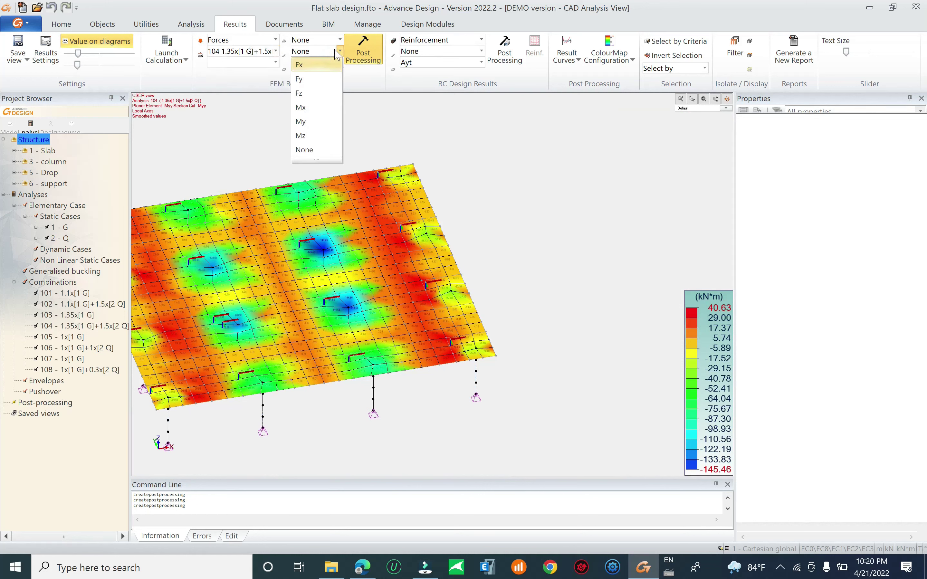
{"action": "left_click", "coordinate": [348, 25]}
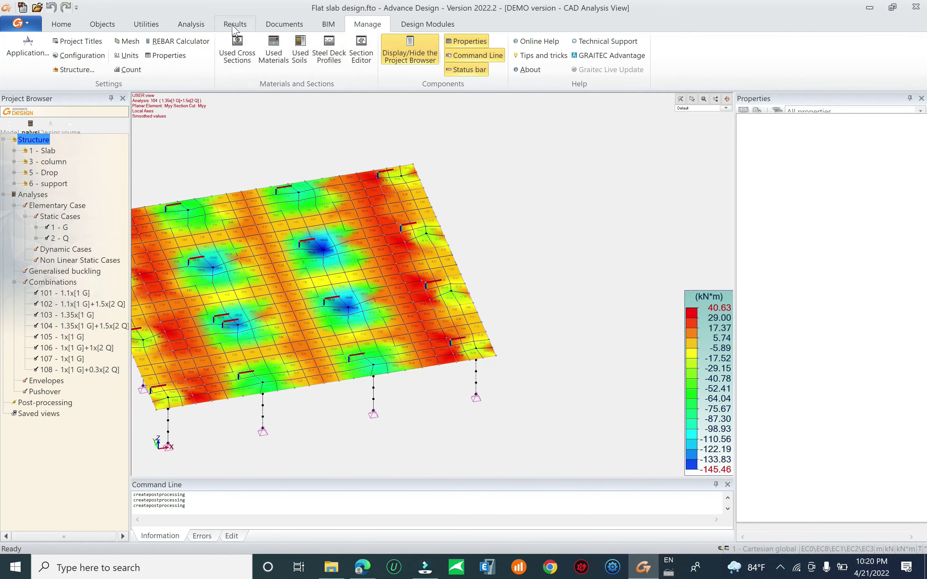
{"action": "scroll", "coordinate": [360, 79], "scroll_direction": "up", "scroll_amount": 3}
{"action": "left_click", "coordinate": [334, 62]}
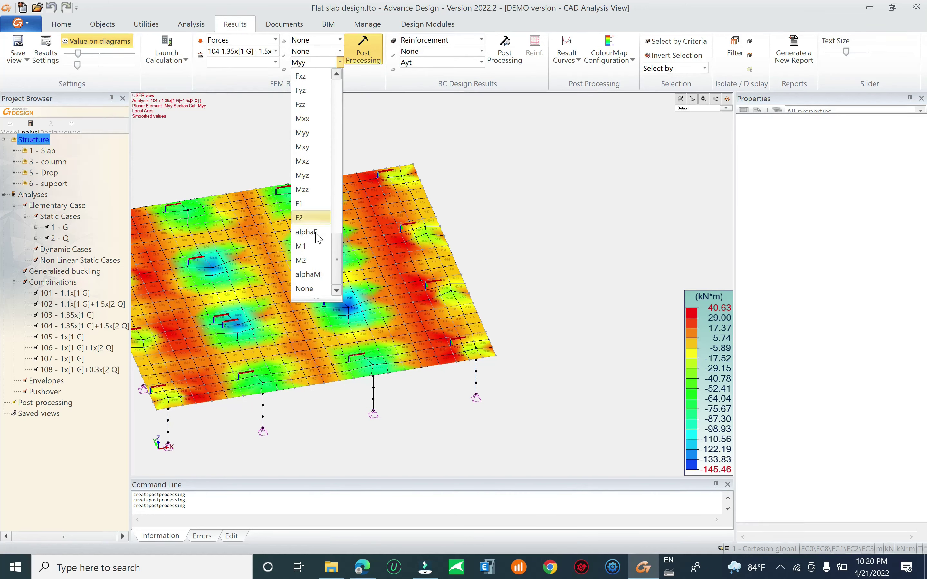